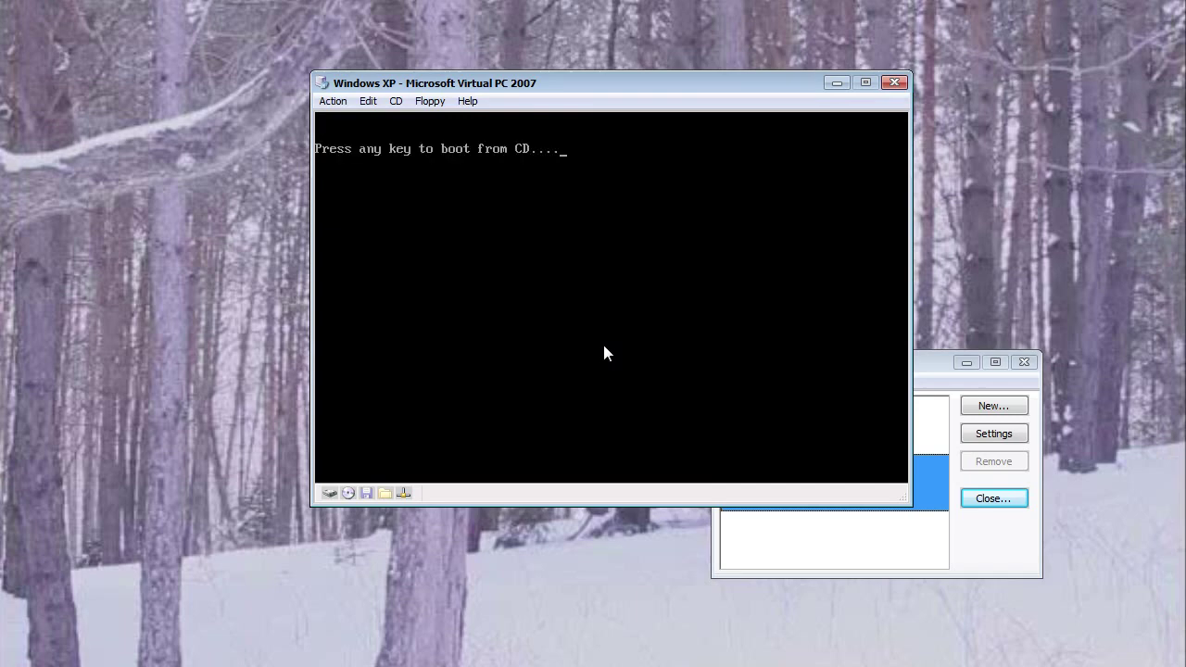
# - Pass the 'Press any key to boot from CD' prompt with Enter and let XP start up
pyautogui.press('Return')
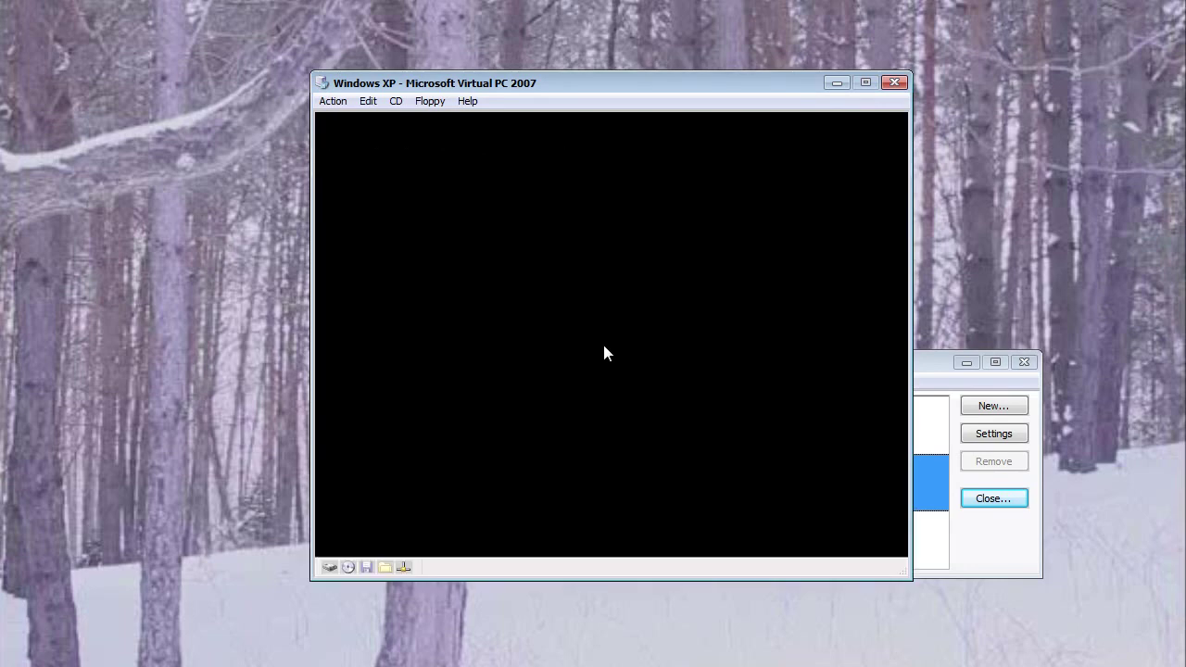
pyautogui.moveTo(557, 82); pyautogui.dragTo(557, 75)
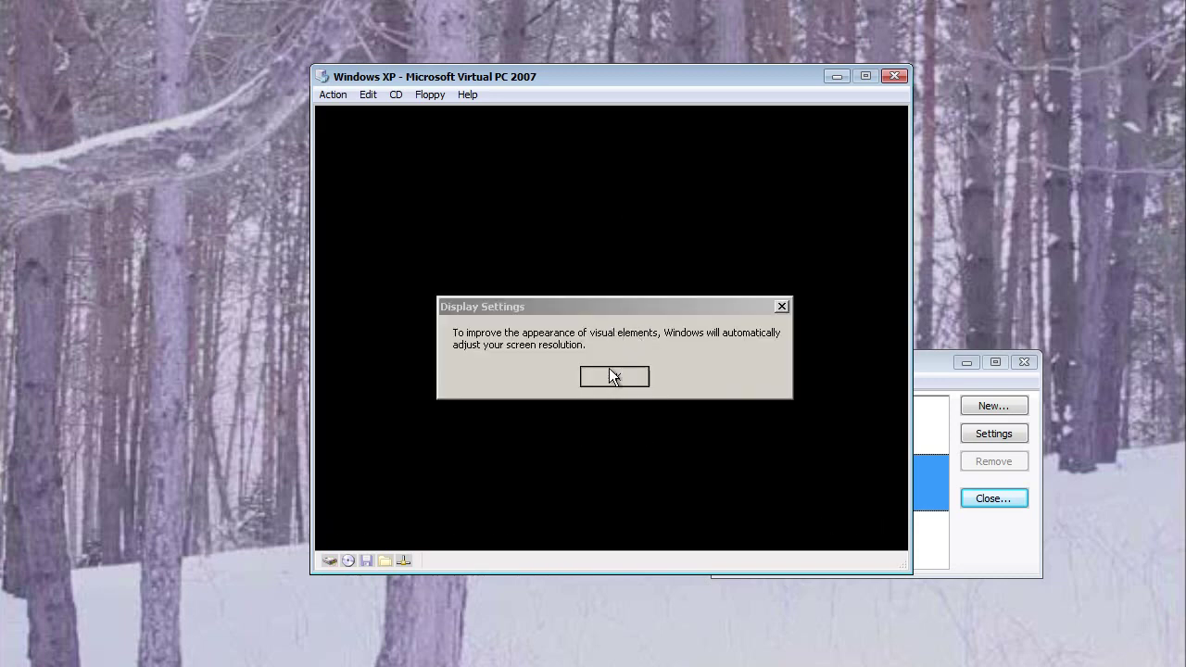
# - Accept the automatic resolution change and the new monitor settings, letting XP boot to Welcome
pyautogui.click(612, 373)
pyautogui.click(562, 236)
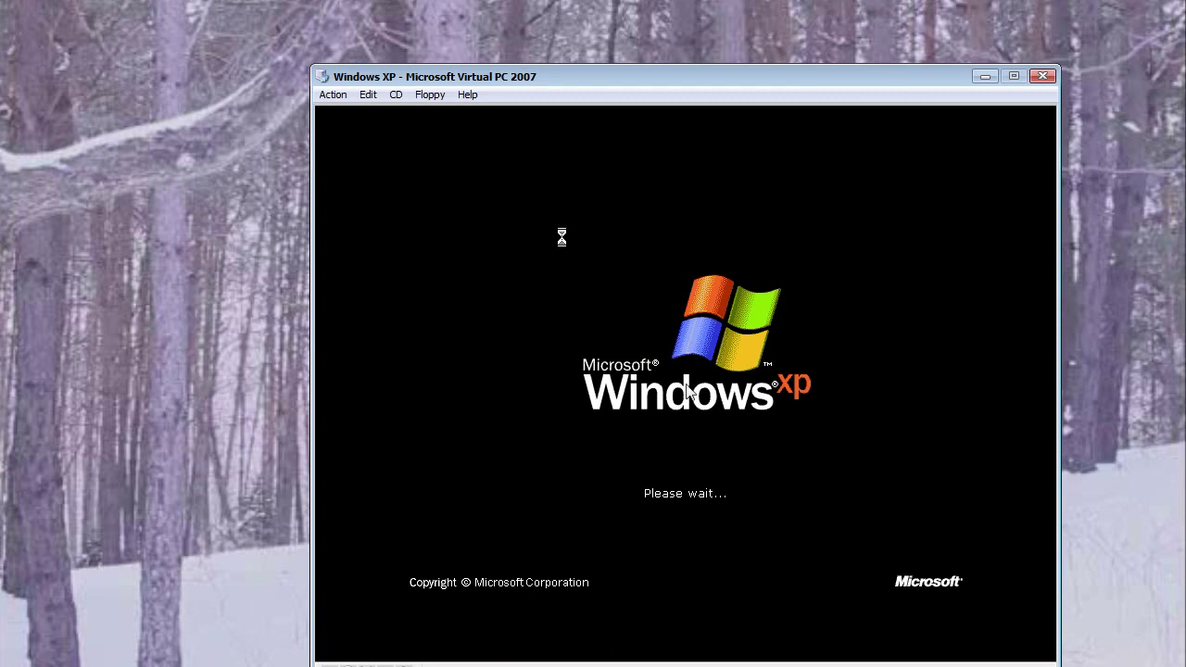
pyautogui.moveTo(749, 86); pyautogui.dragTo(686, 51)
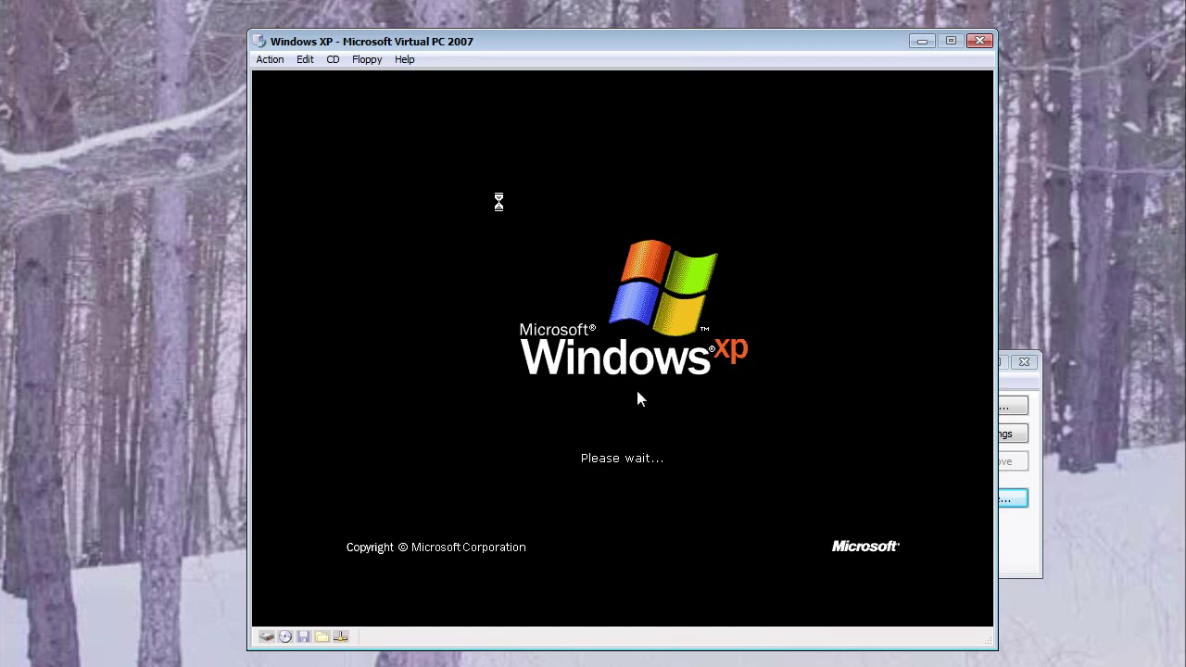
pyautogui.hotkey('alt', 'Tab')
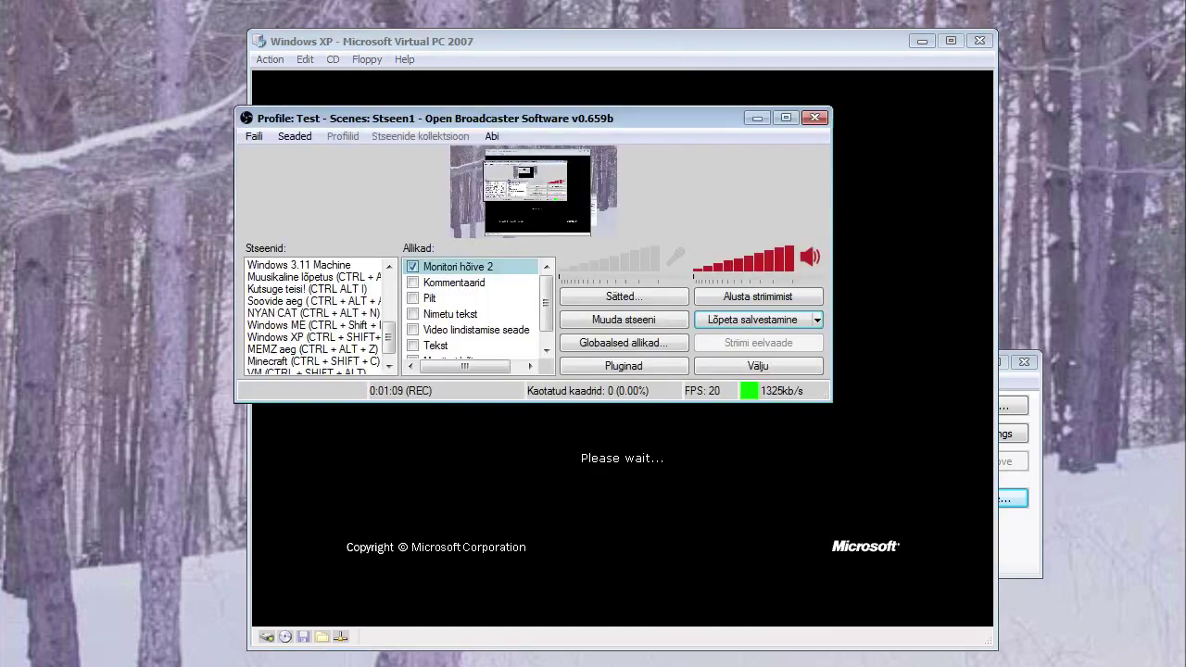
pyautogui.hotkey('alt', 'Tab')
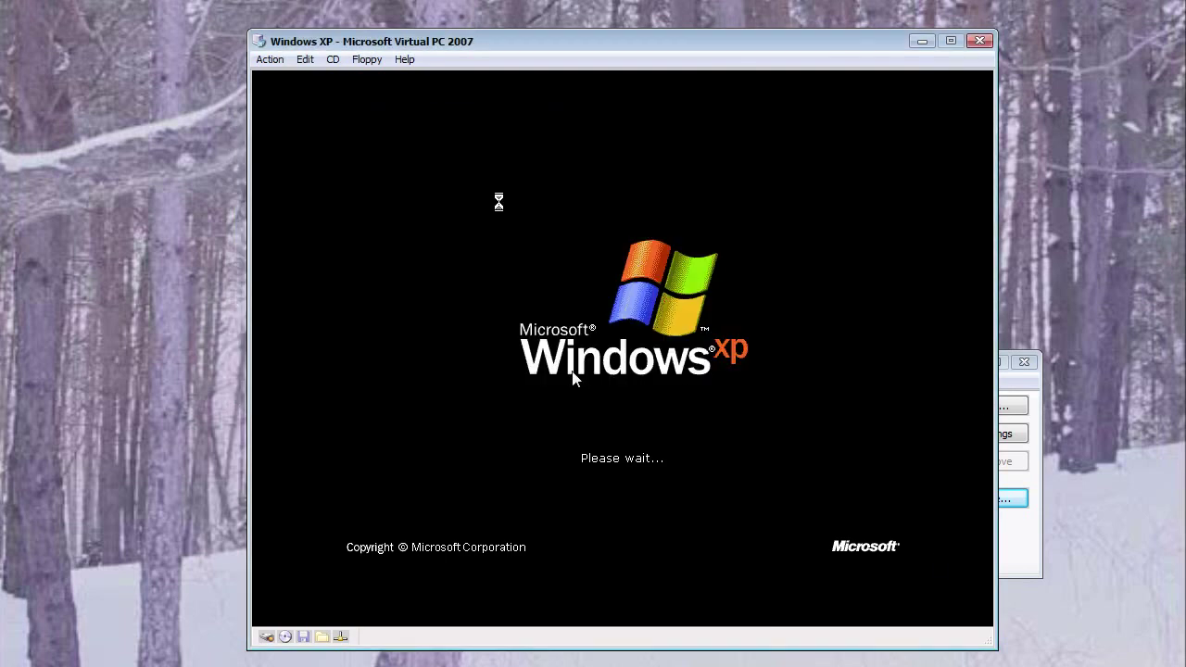
pyautogui.moveTo(568, 46); pyautogui.dragTo(563, 39)
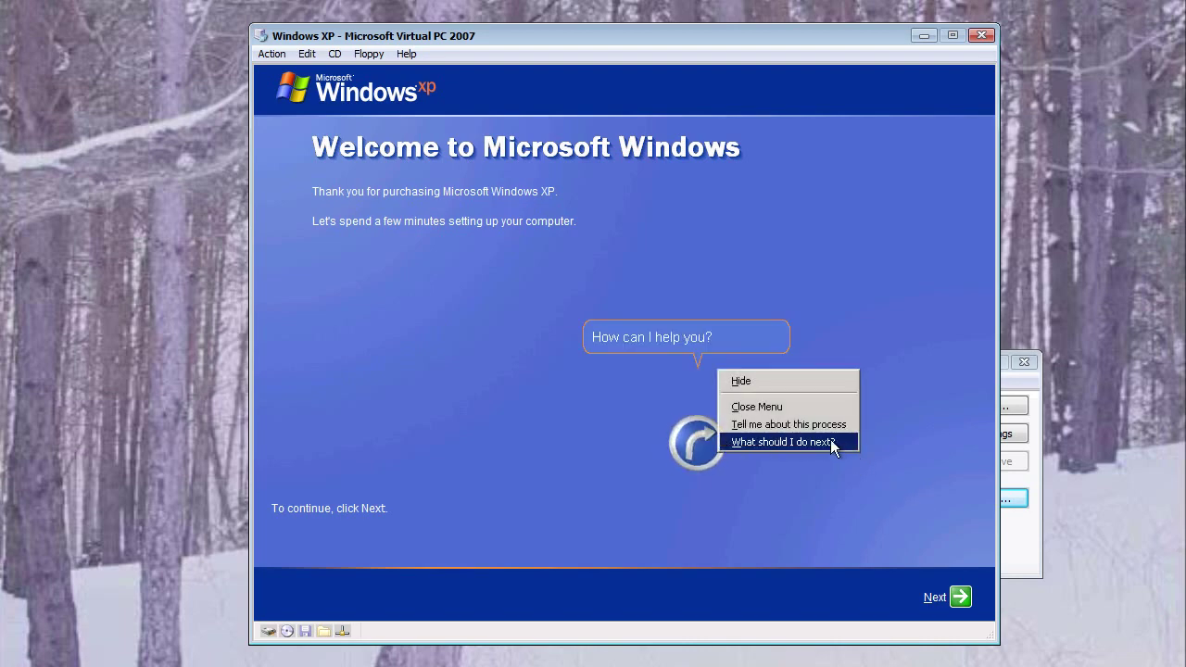
# - Move past the welcome page and decline Automatic Updates with 'Not right now'
pyautogui.click(831, 442)
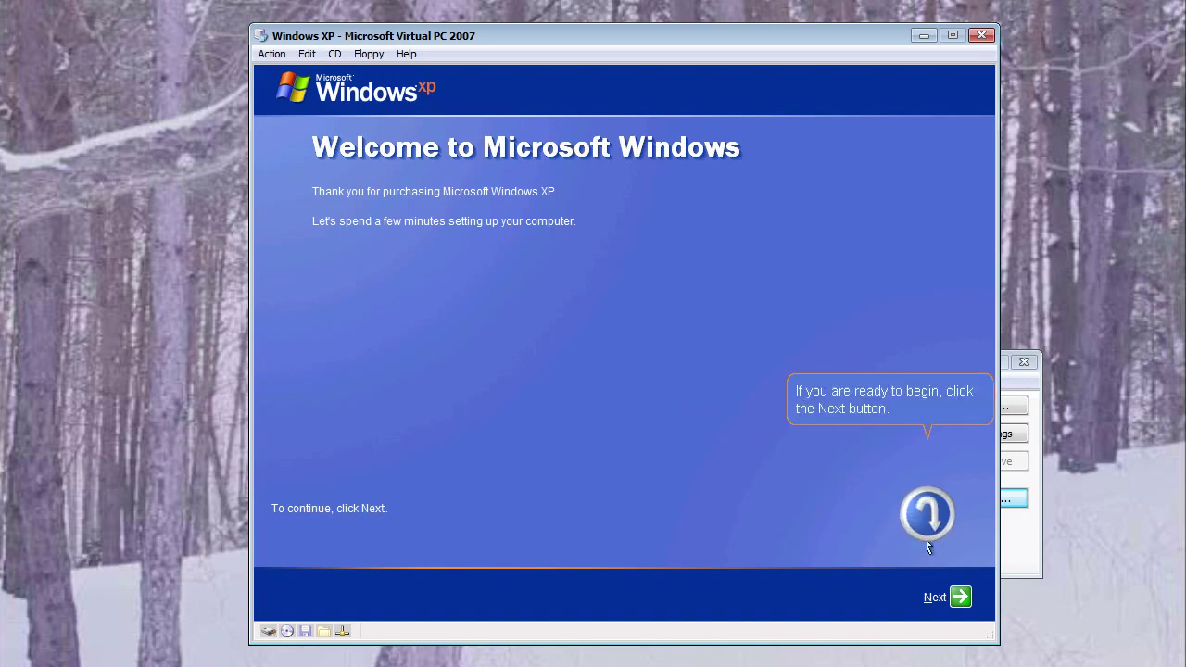
pyautogui.click(960, 595)
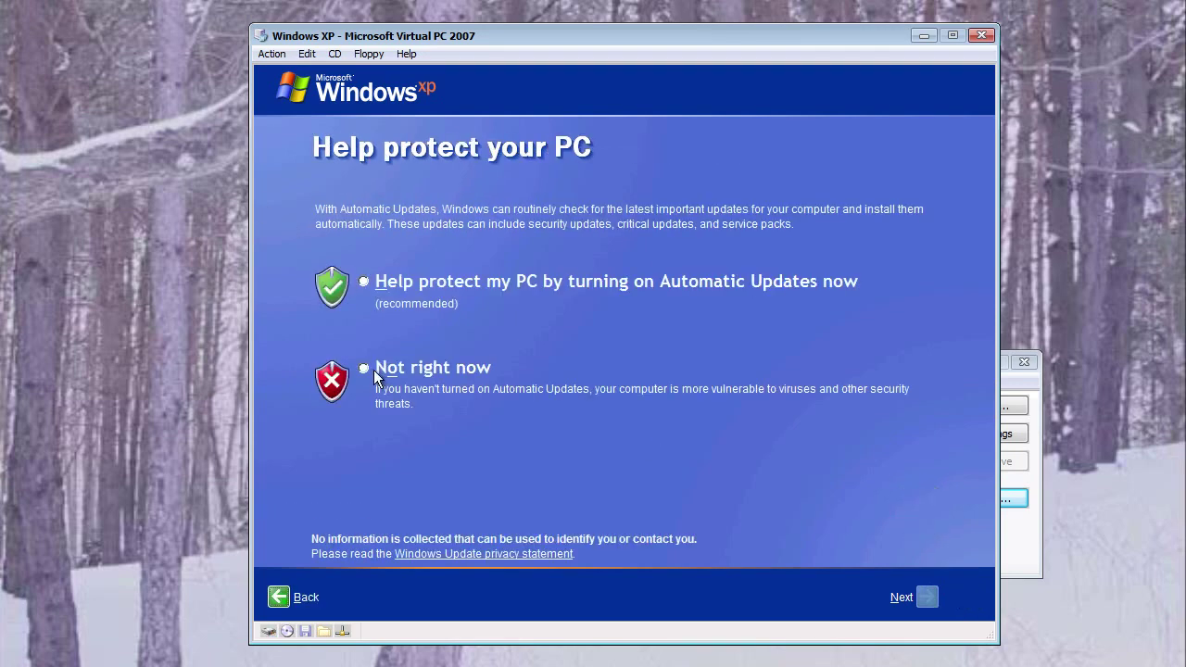
pyautogui.click(371, 369)
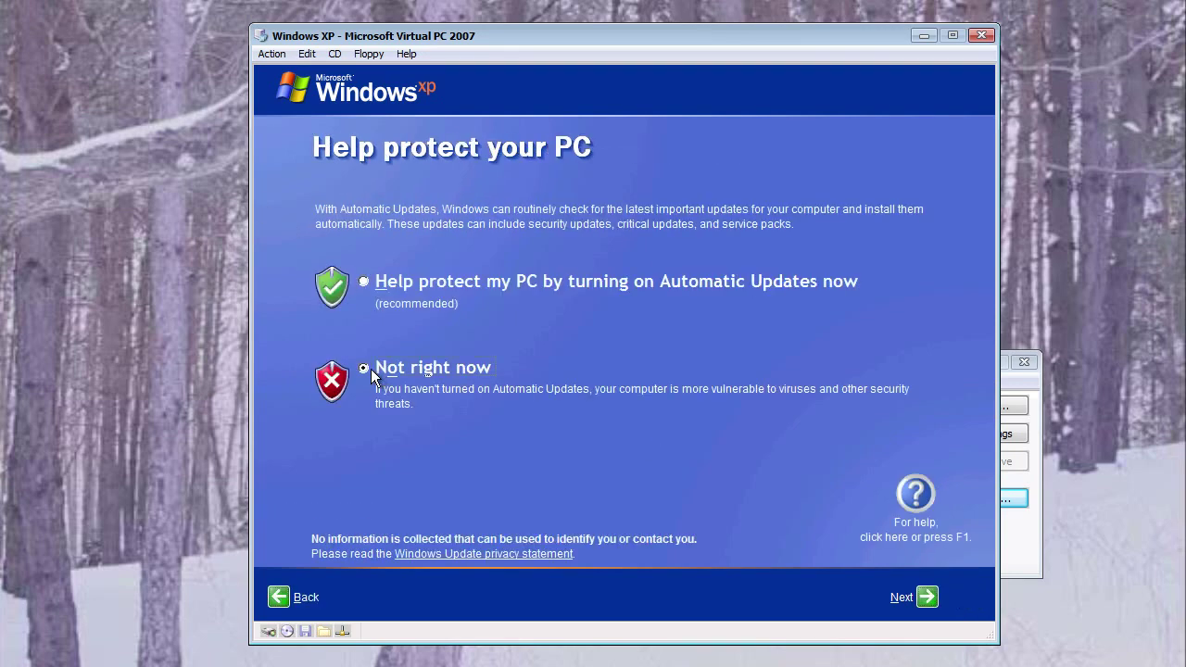
pyautogui.click(938, 600)
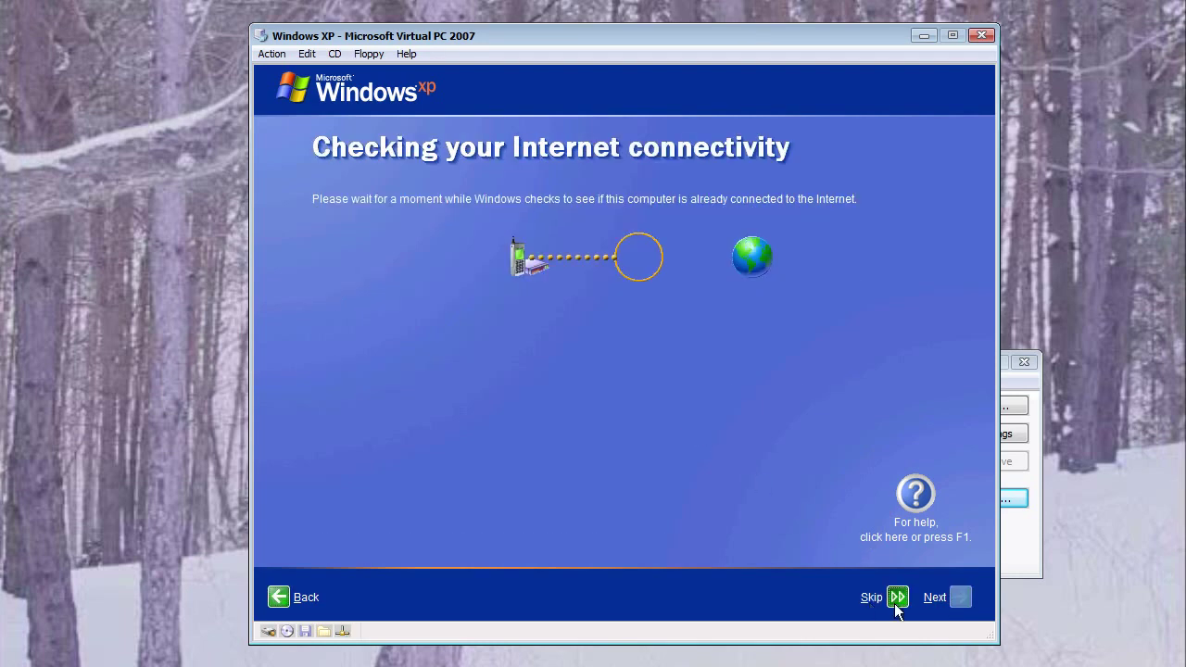
# - Skip the Internet connectivity check and decline registering with Microsoft
pyautogui.click(896, 599)
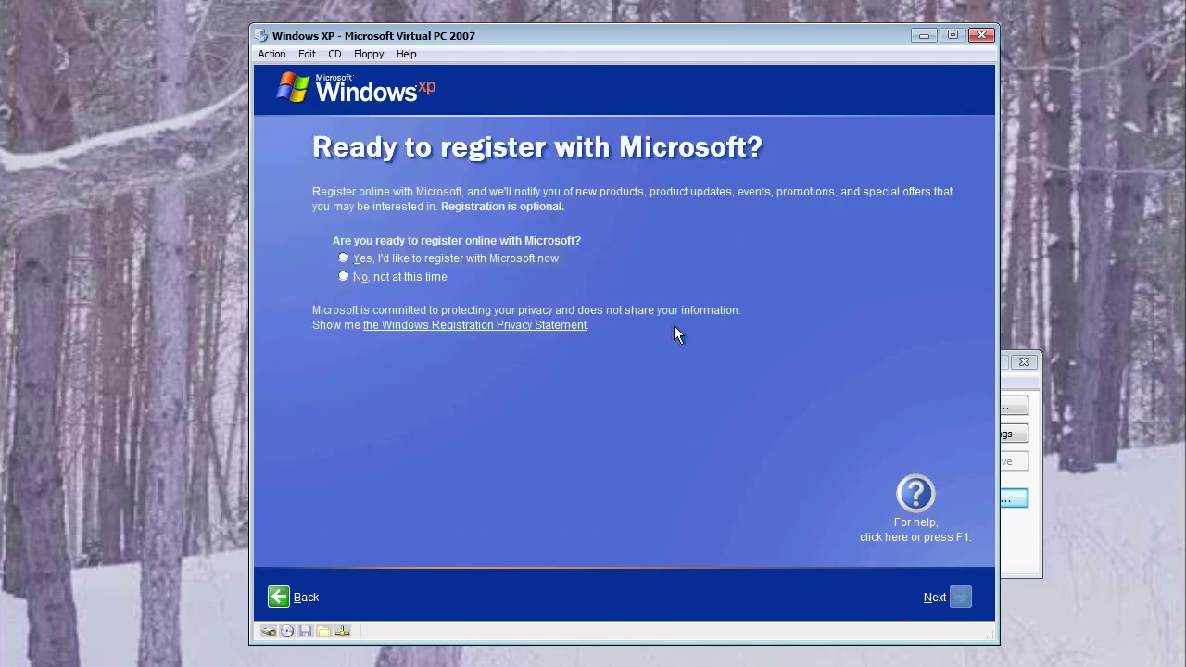
pyautogui.click(343, 276)
pyautogui.click(958, 597)
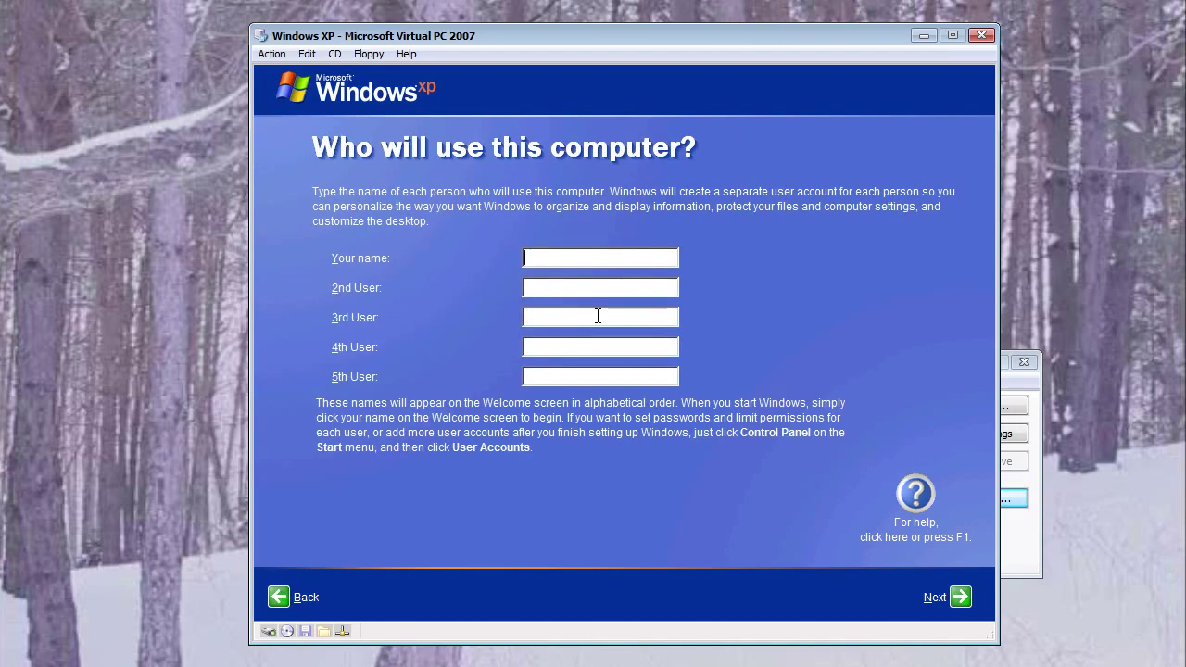
# - Enter the main user's name and a second user name in the account fields
pyautogui.write('MarkusKarkus')
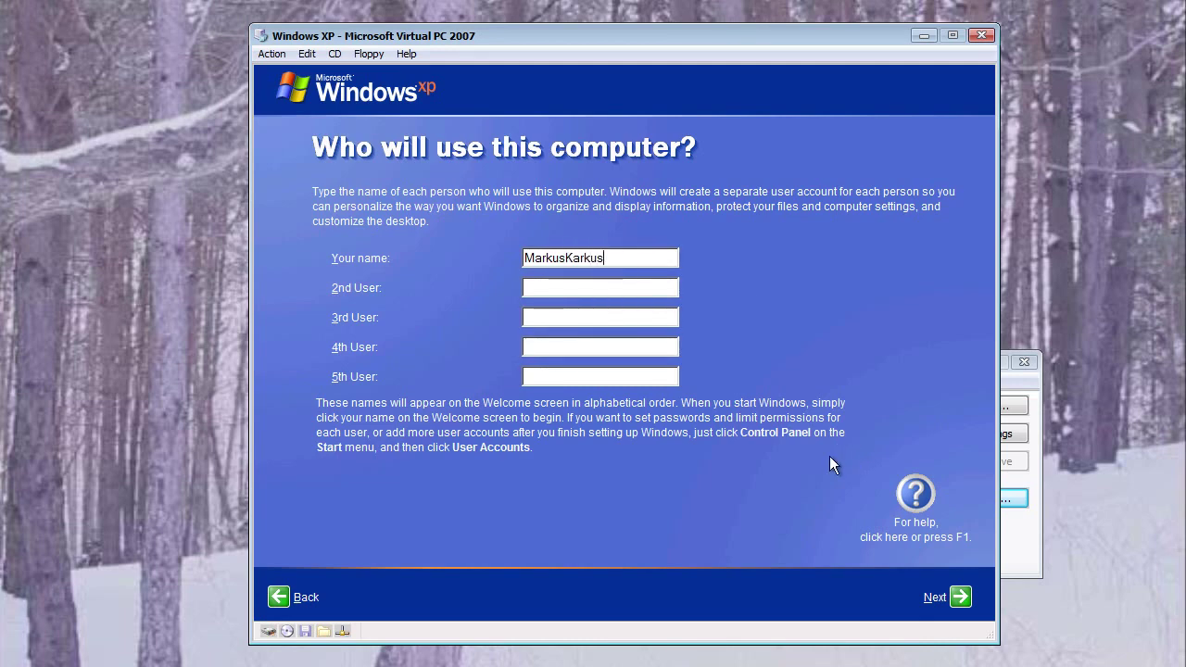
pyautogui.moveTo(606, 258); pyautogui.dragTo(567, 257)
pyautogui.write('Tegelane')
pyautogui.press('Tab')
pyautogui.write('N')
pyautogui.press('BackSpace')
pyautogui.write('BossMarkus')
# - Add the third, fourth and fifth users ('AdminFake', 'LOLOLOL', and one more name), then continue
pyautogui.press('Tab')
pyautogui.write('Ad')
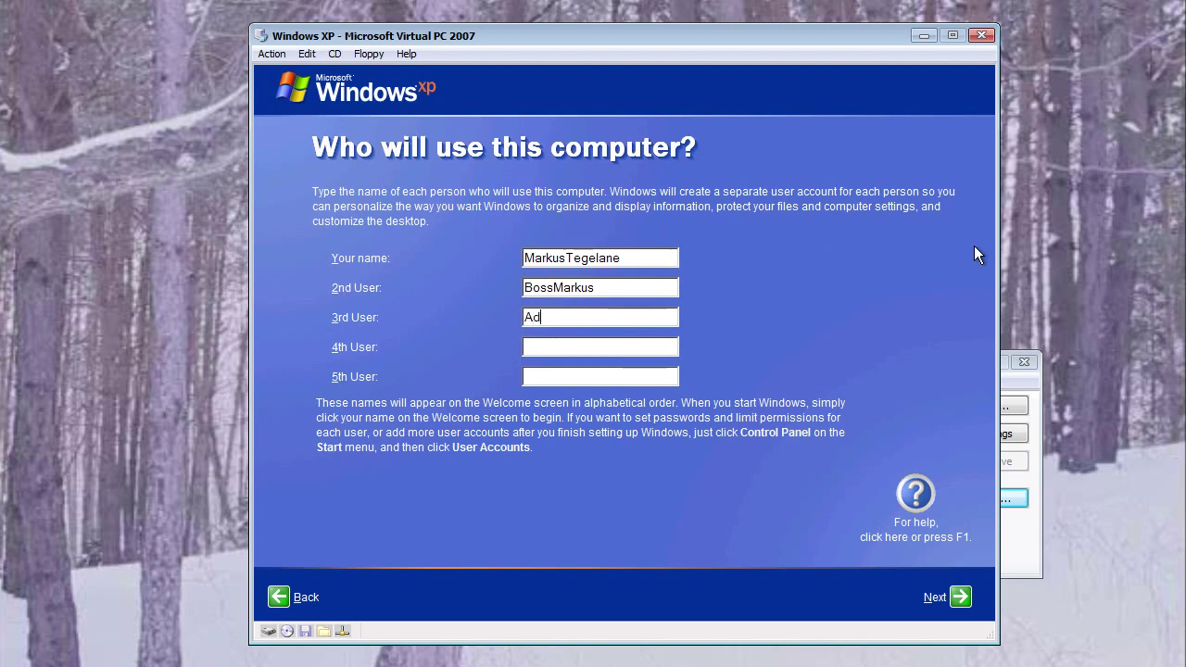
pyautogui.write('minFake')
pyautogui.press('Tab')
pyautogui.write('LOLOLOL')
pyautogui.press('Tab')
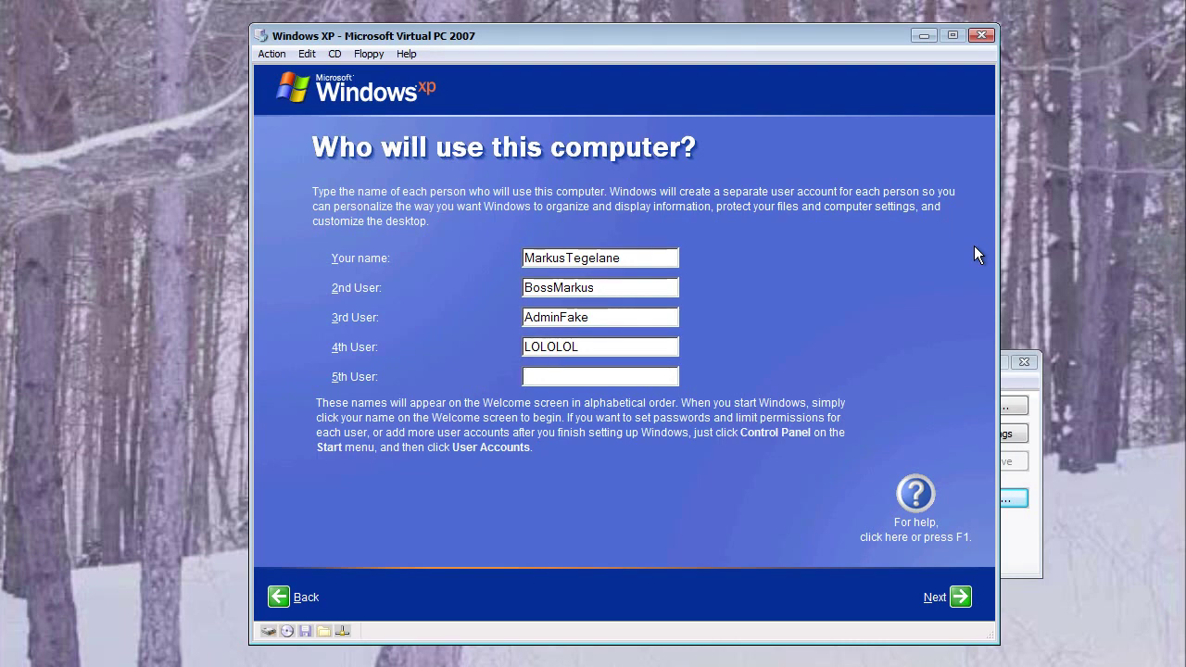
pyautogui.write('laaM sukraM')
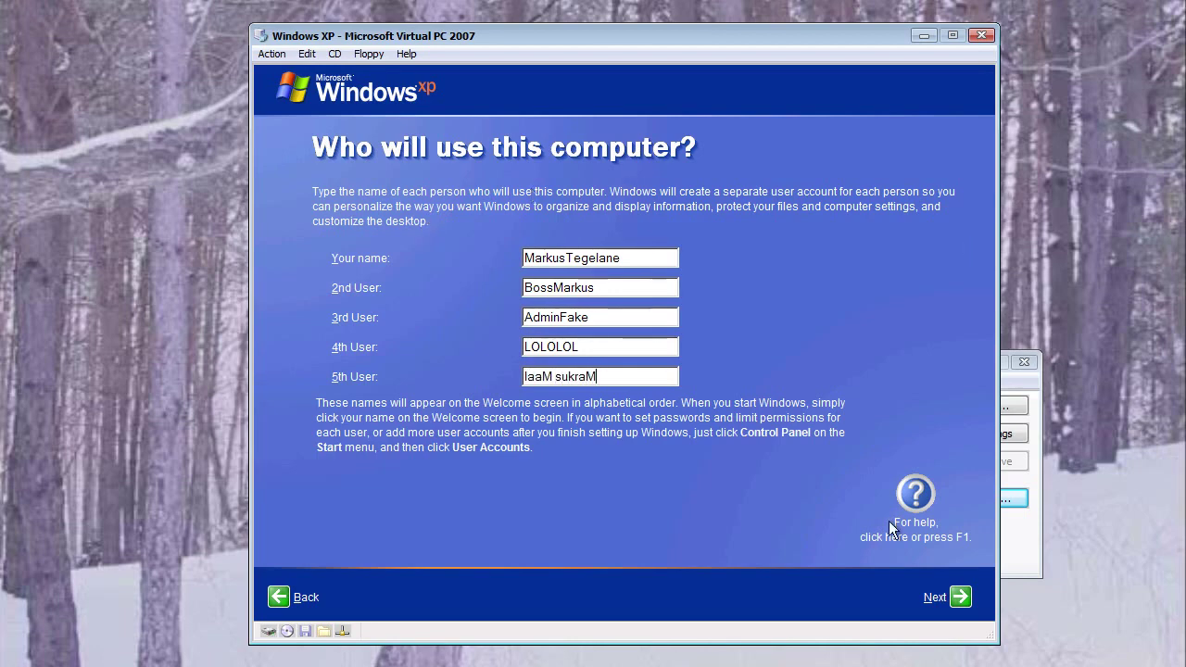
pyautogui.click(959, 596)
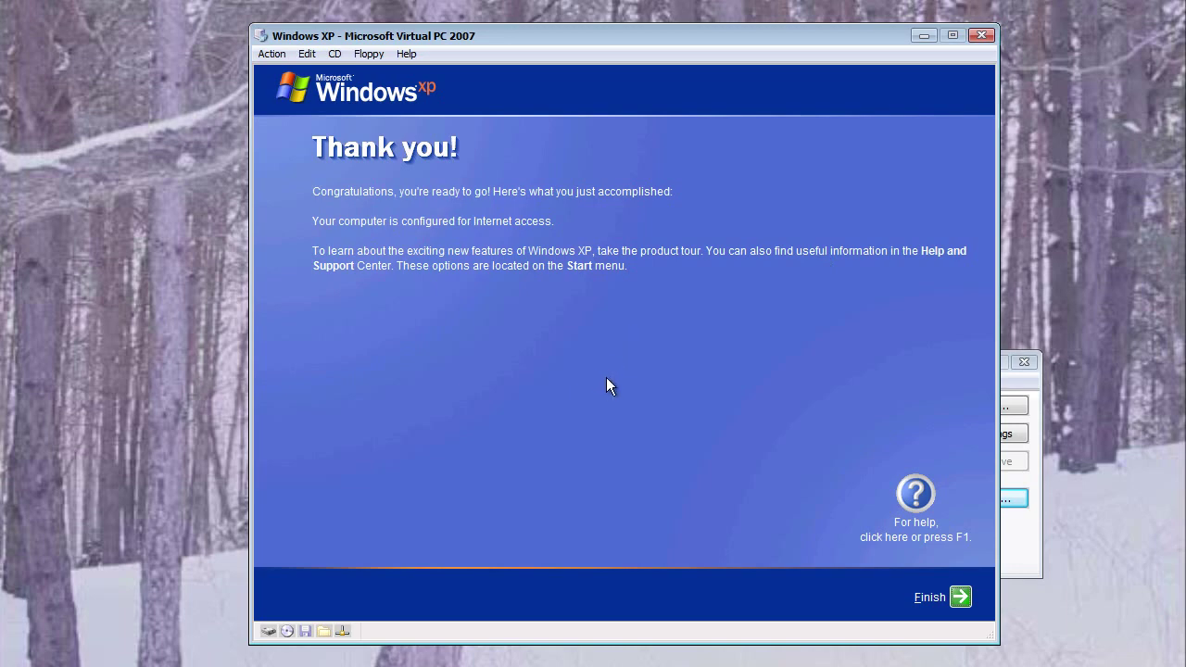
# - Finish Windows XP setup, log on as the main user account, and bring up the Action menu
pyautogui.click(959, 598)
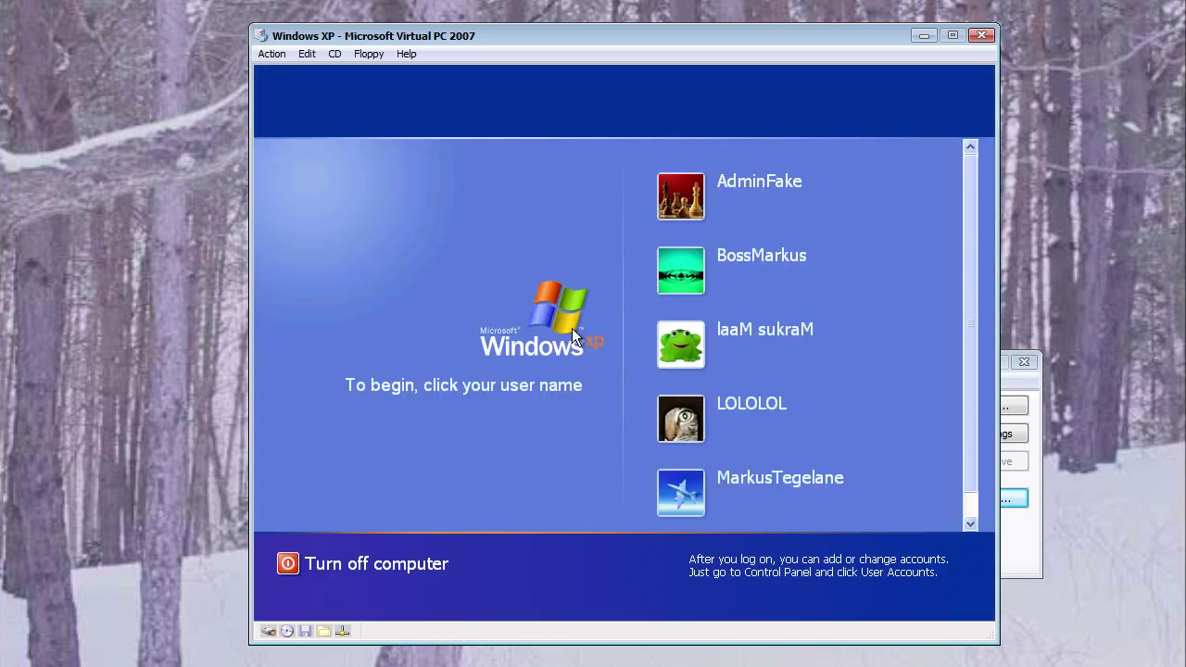
pyautogui.click(762, 477)
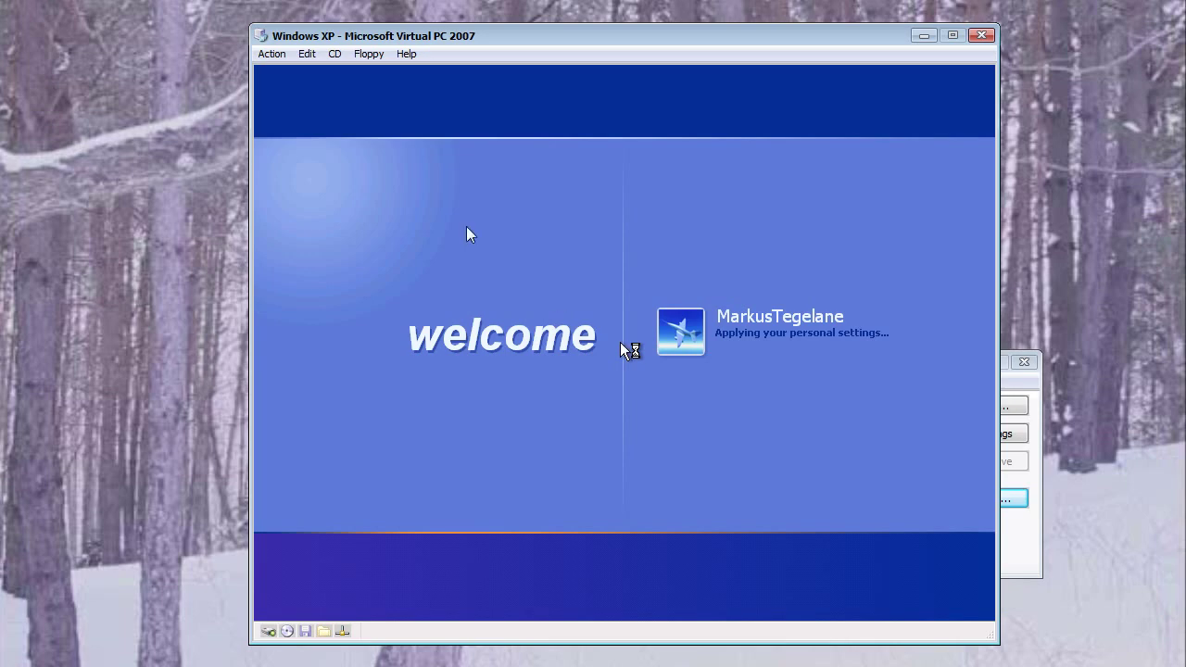
pyautogui.click(271, 53)
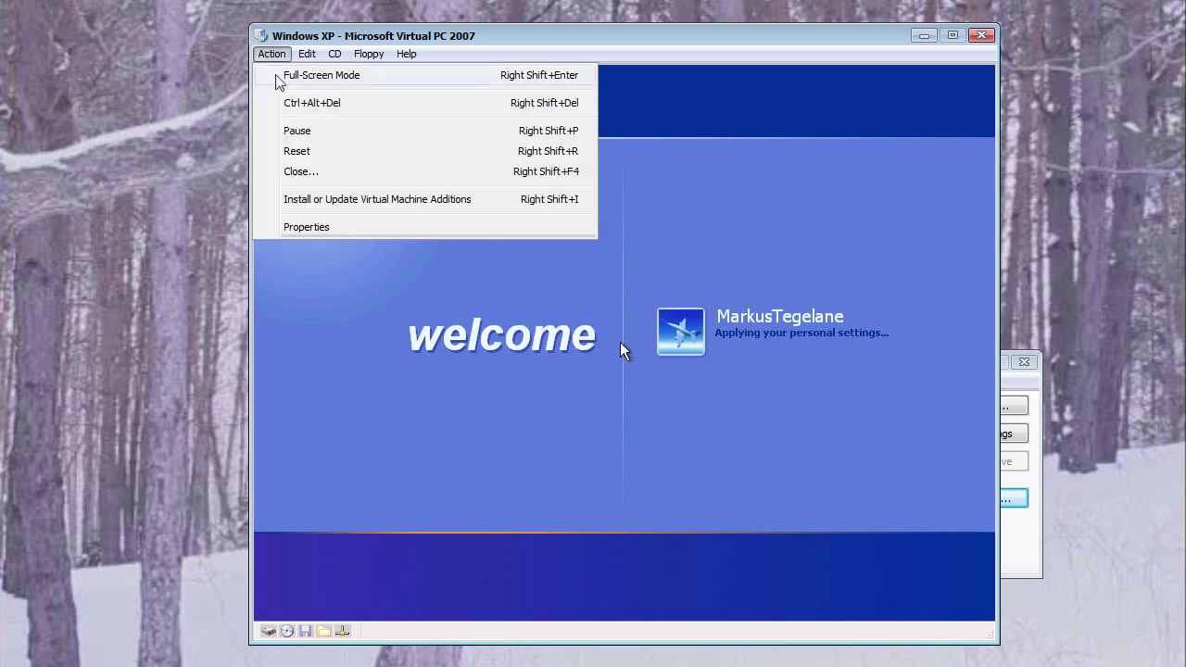
# - Start installing Virtual Machine Additions from the Action menu and confirm with Continue
pyautogui.click(329, 200)
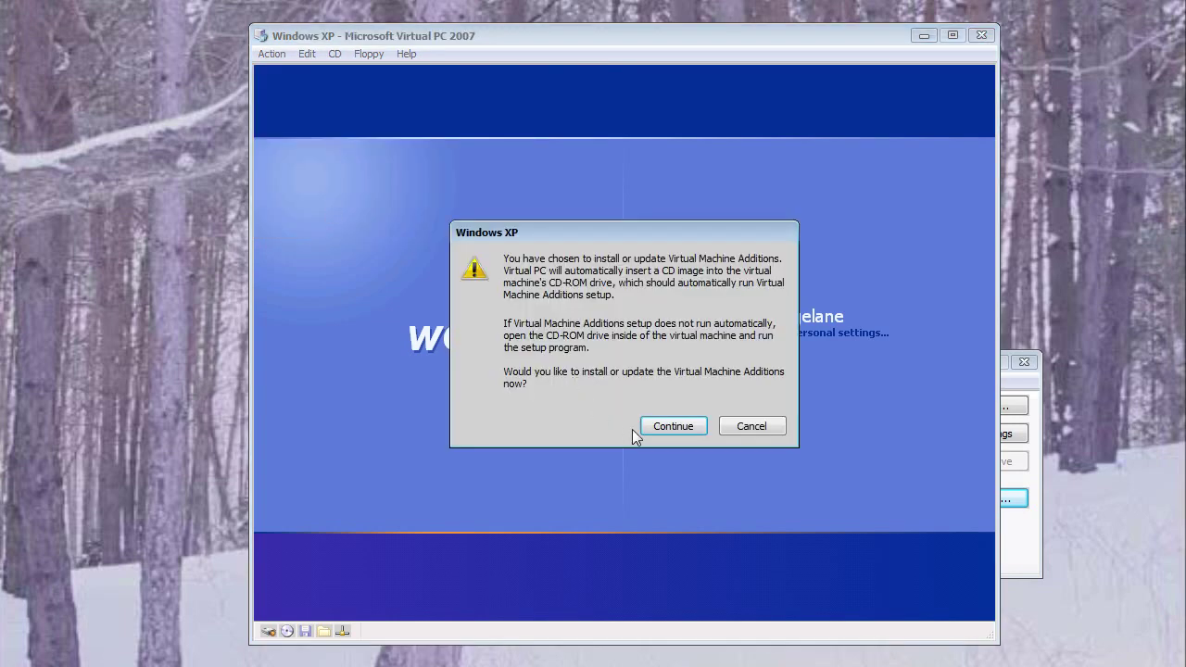
pyautogui.click(669, 425)
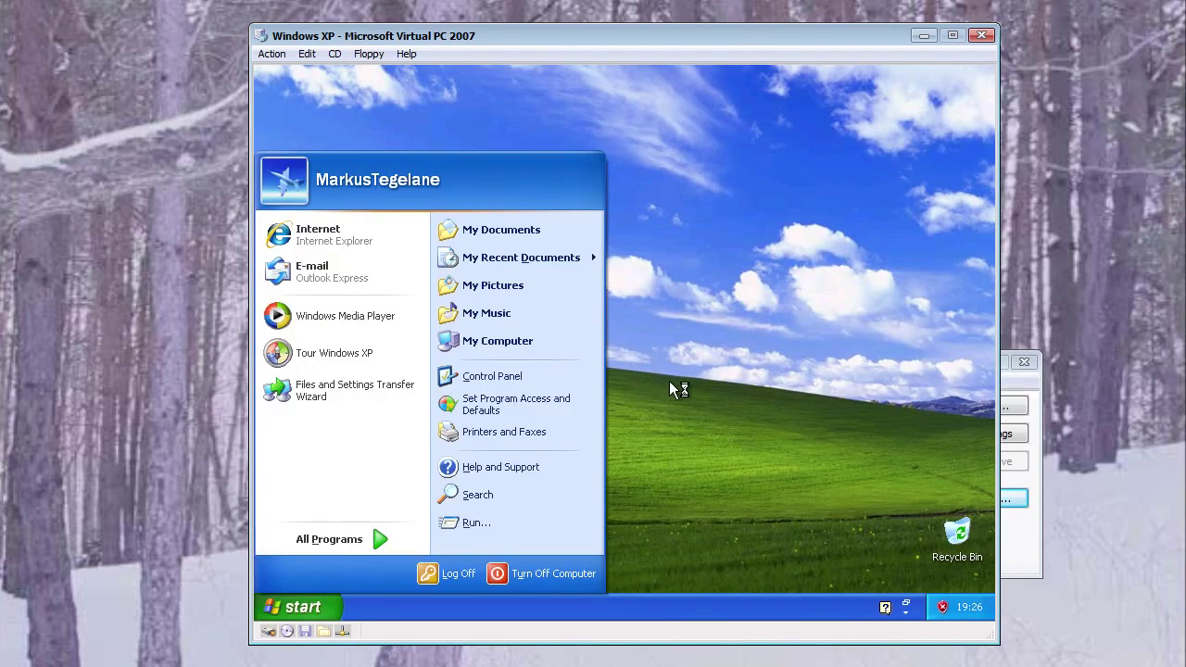
# - Close the Start menu and dismiss the antivirus, XP tour and Automatic Updates balloons
pyautogui.click(328, 600)
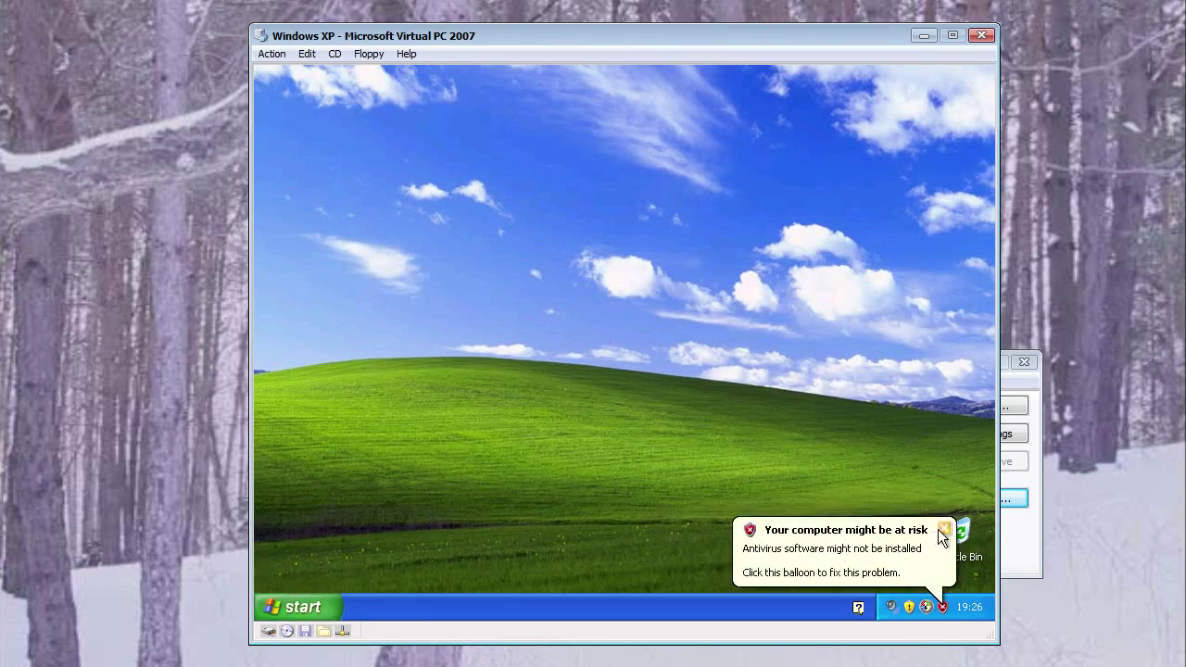
pyautogui.click(941, 530)
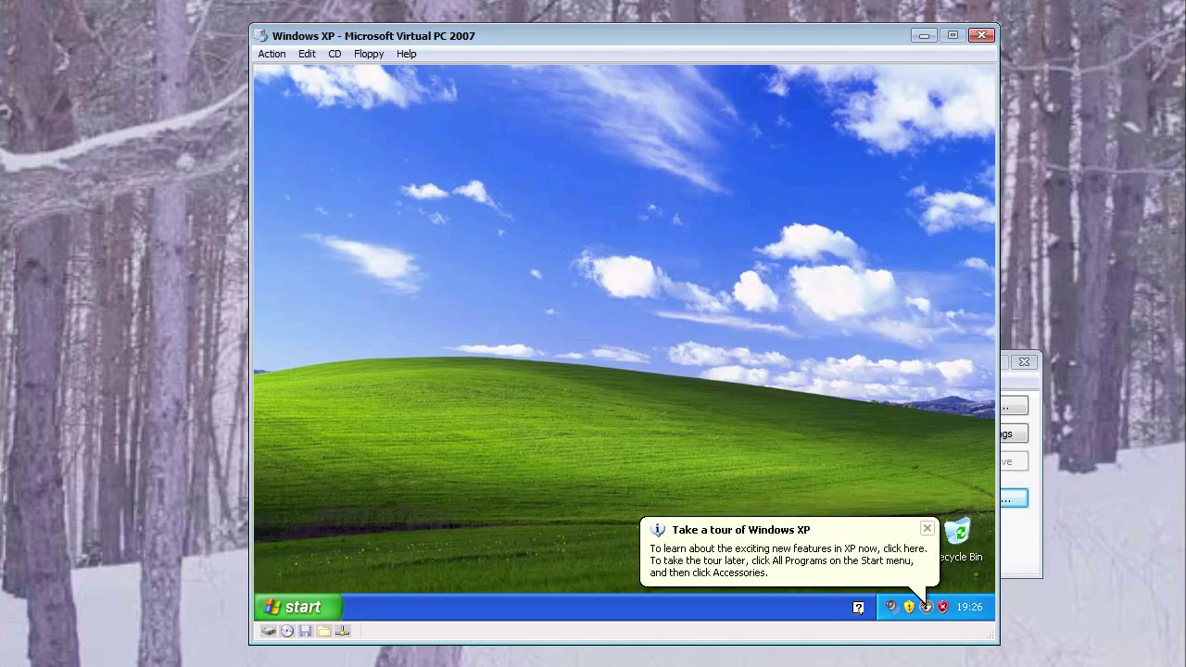
pyautogui.click(928, 527)
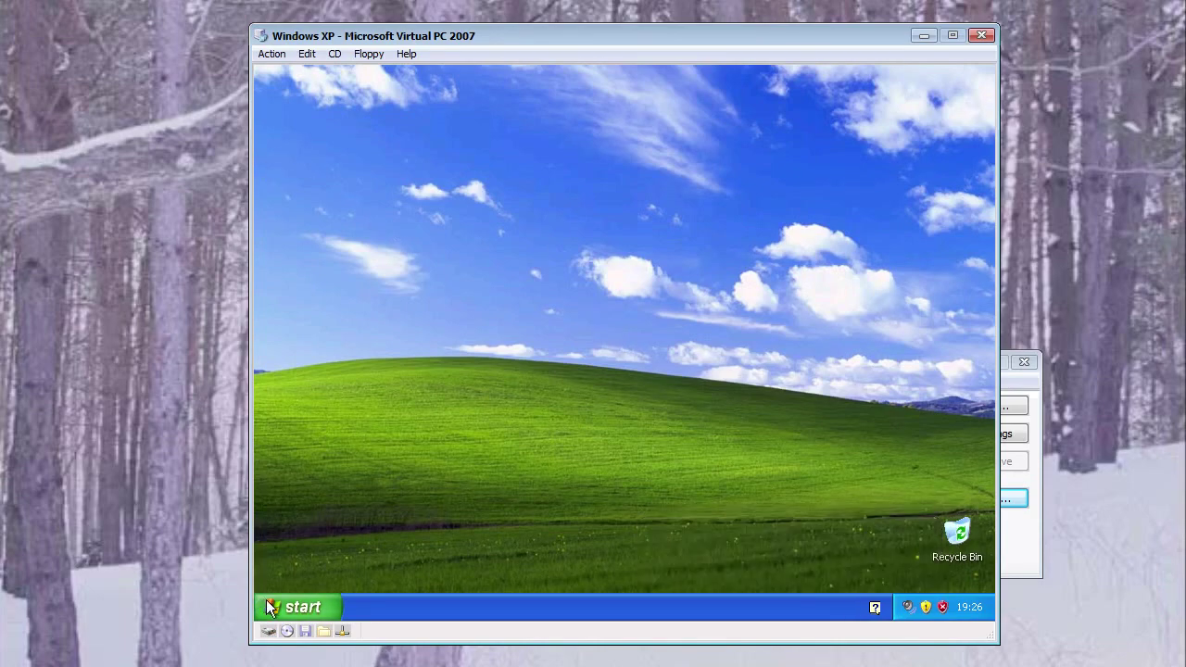
pyautogui.click(269, 607)
pyautogui.click(943, 499)
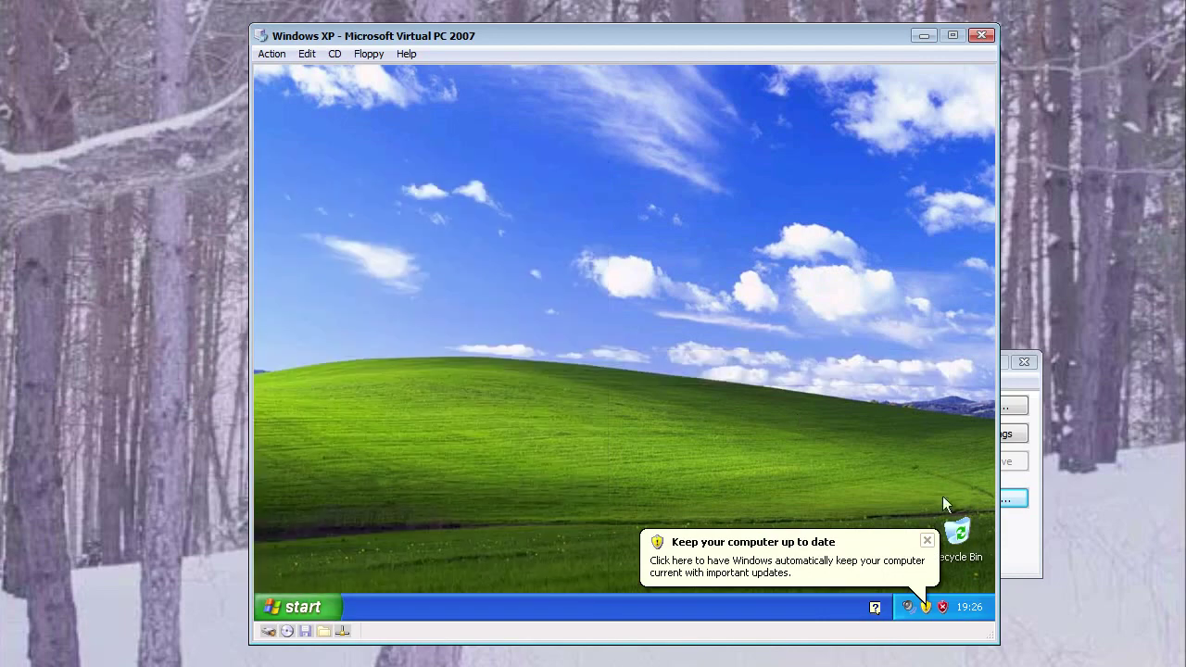
pyautogui.click(929, 537)
# - Check the GRTMPVOL_EN (D:) drive in My Computer, then run the Additions setup through to Finish
pyautogui.click(297, 607)
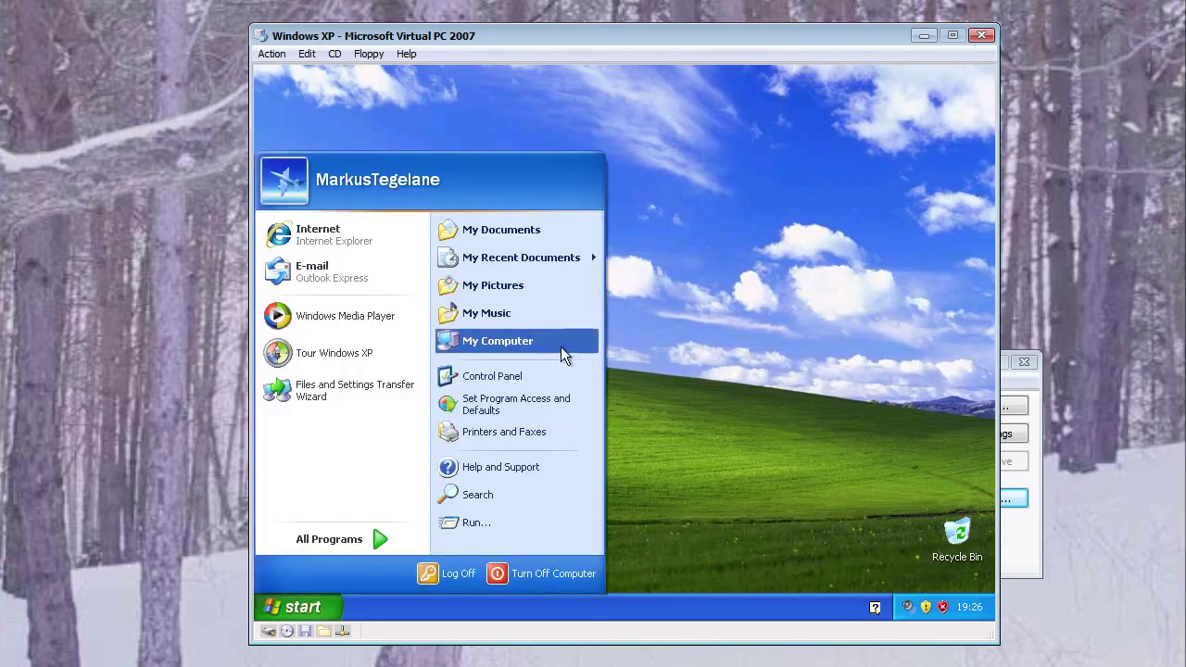
pyautogui.click(542, 345)
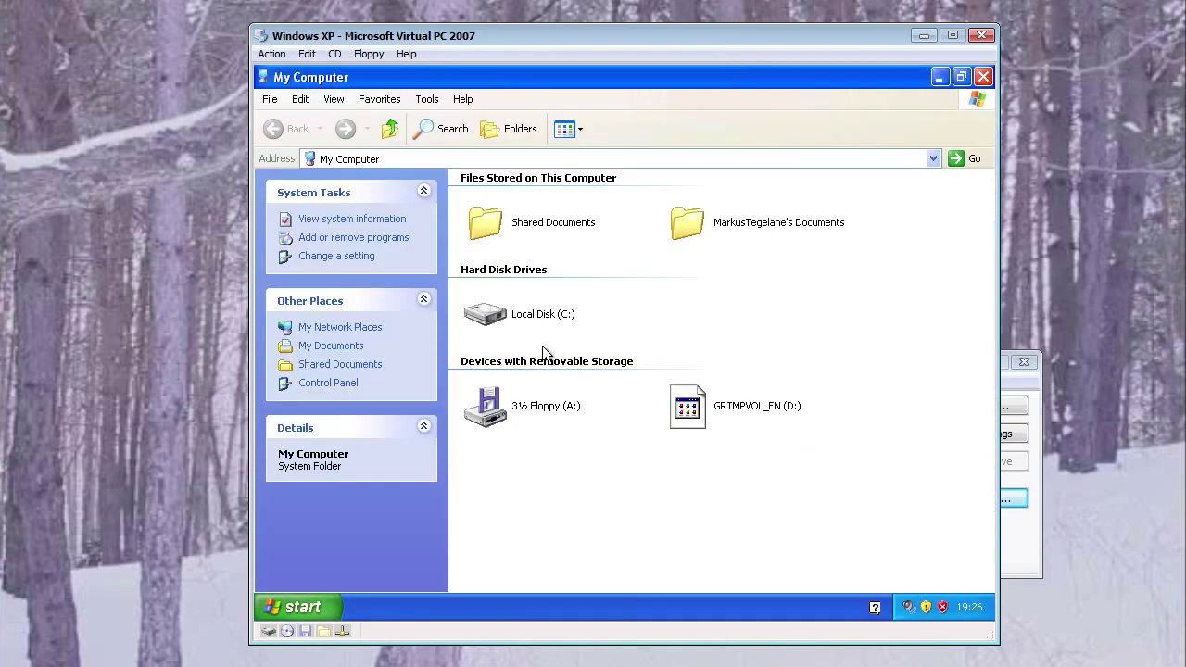
pyautogui.click(702, 420)
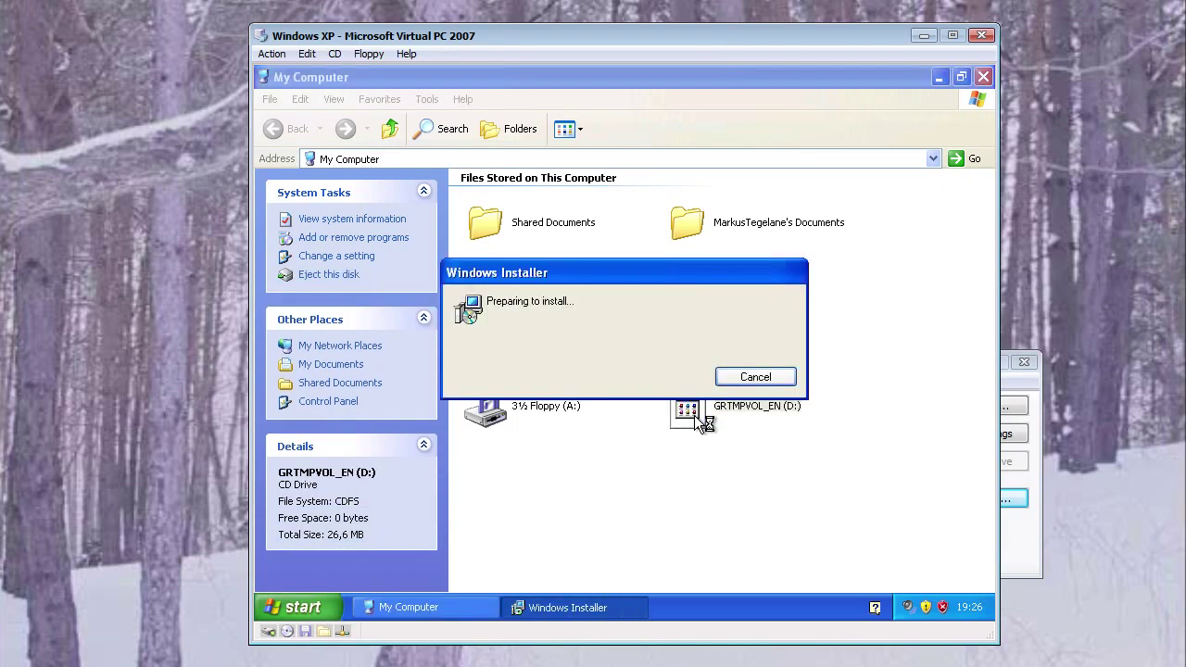
pyautogui.click(983, 77)
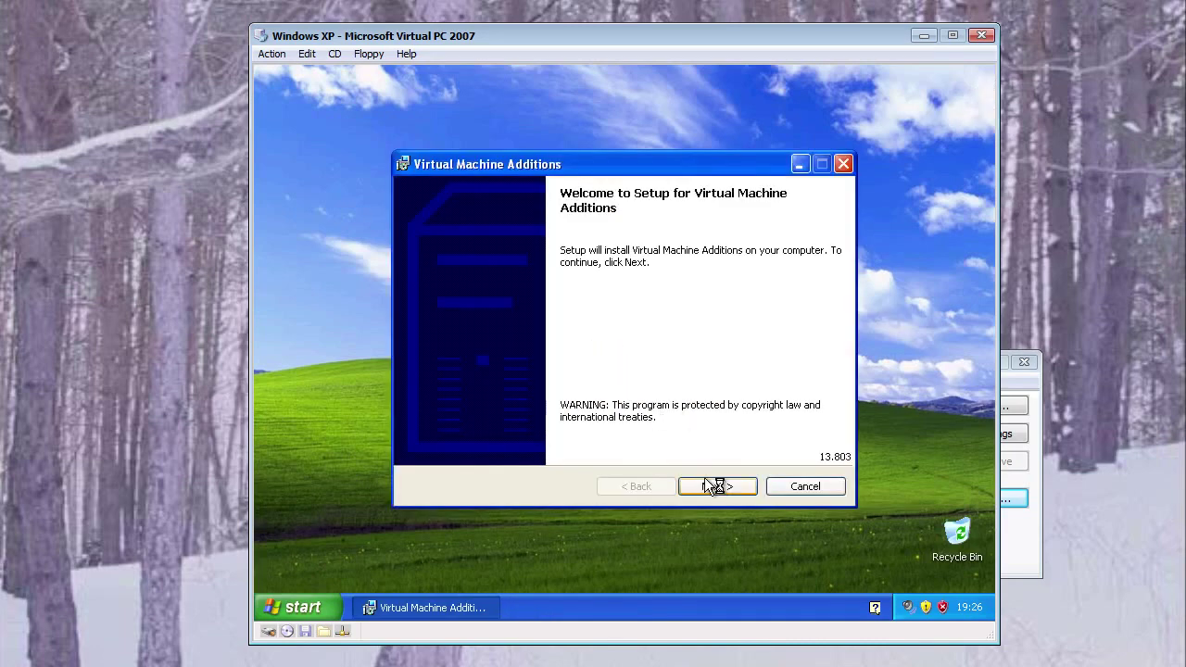
pyautogui.click(711, 484)
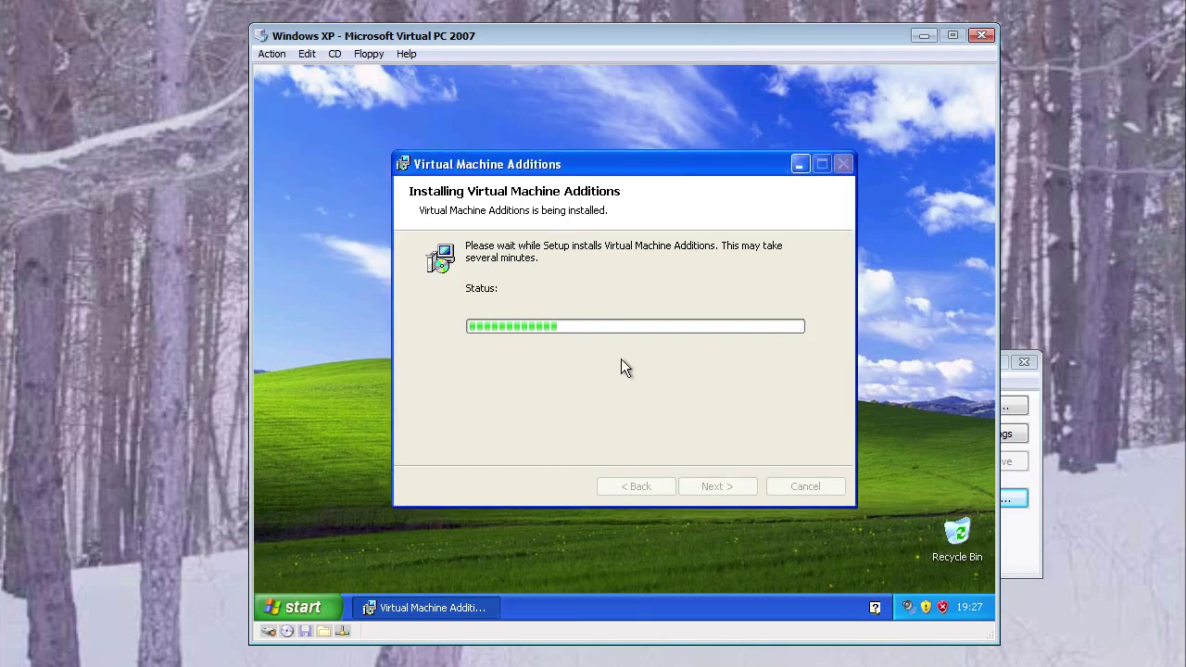
pyautogui.click(710, 487)
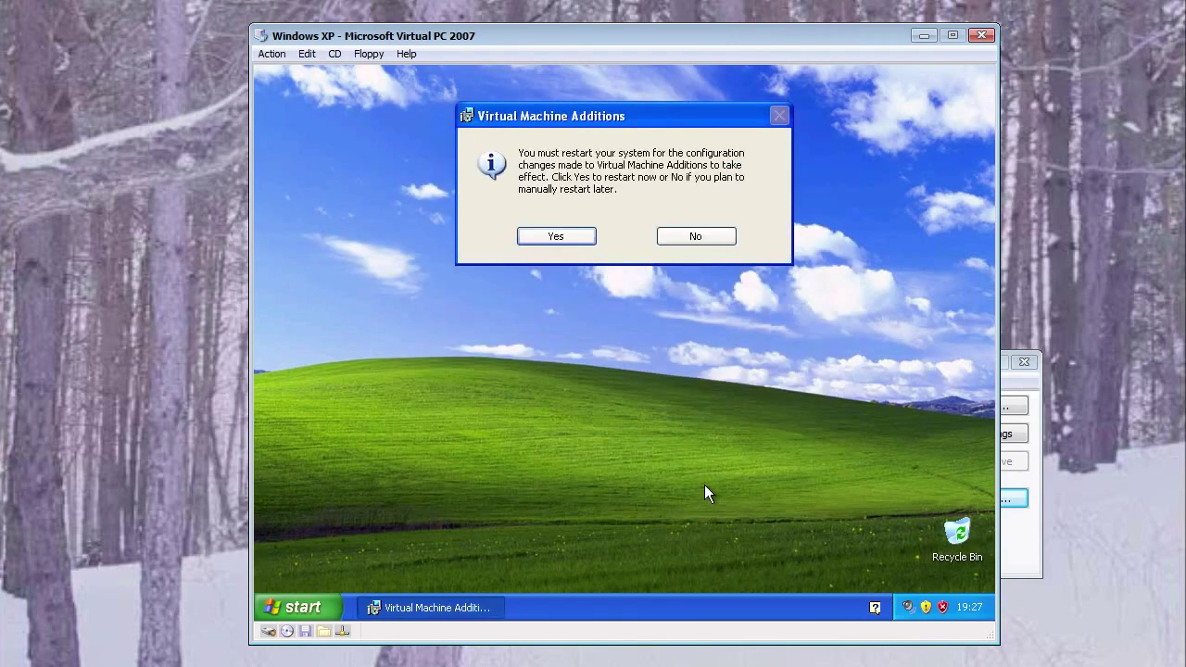
# - Accept the restart, wait for the reboot, and log back on to the user account
pyautogui.click(560, 238)
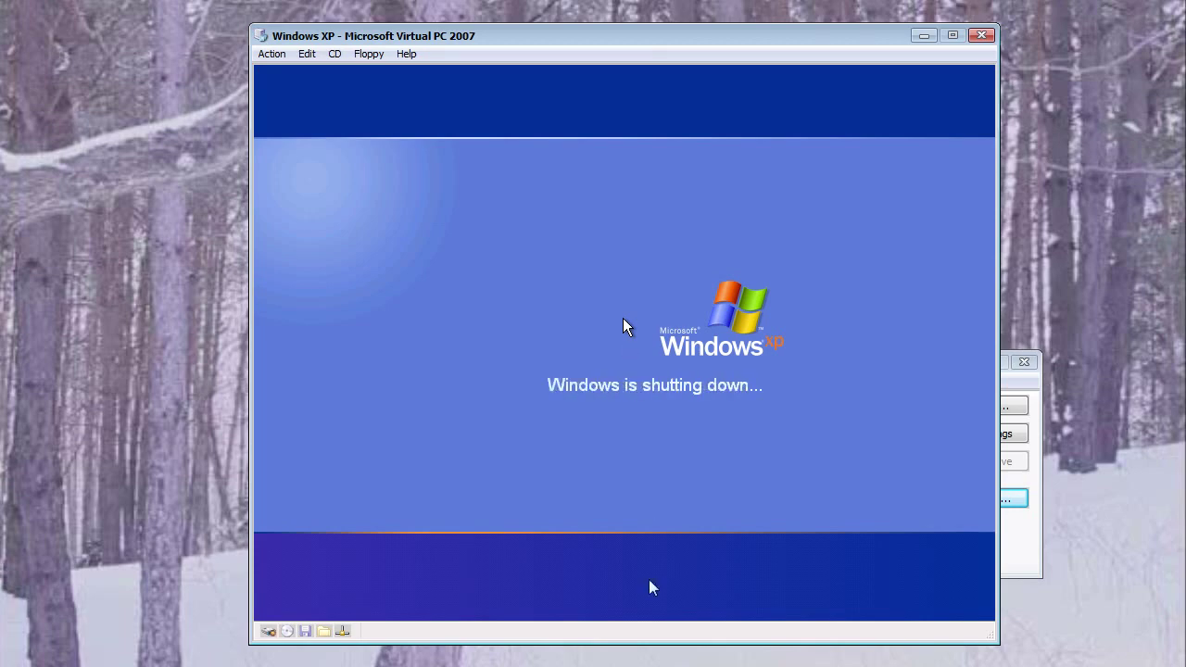
pyautogui.hotkey('alt', 'Tab')
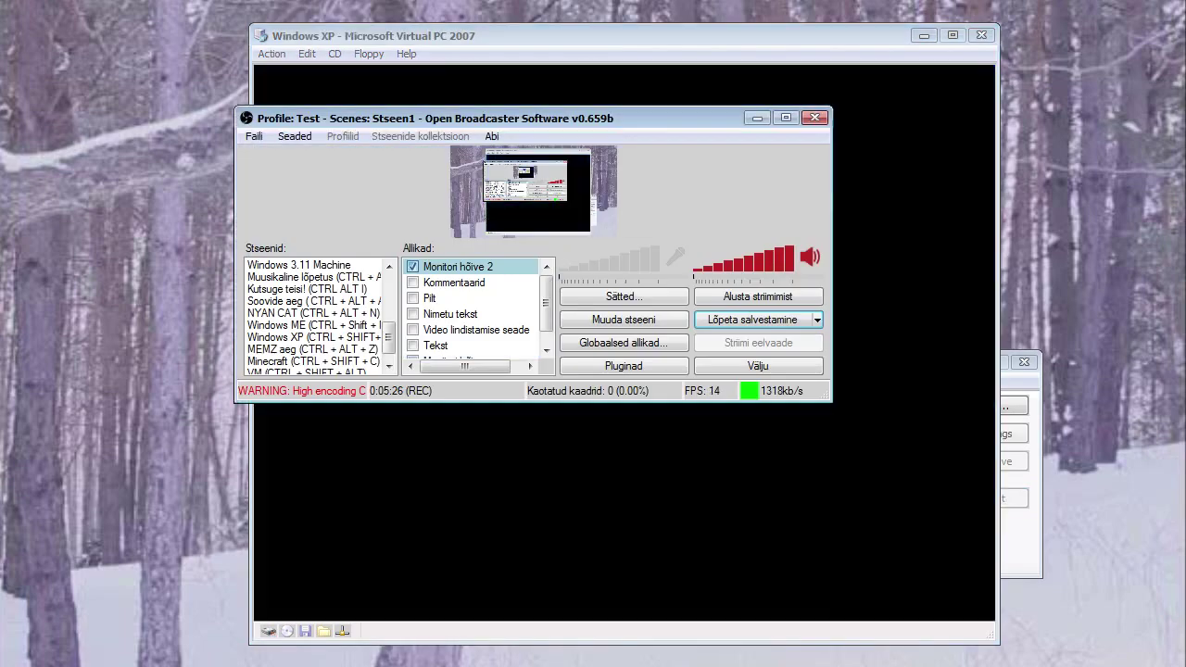
pyautogui.hotkey('alt', 'Tab')
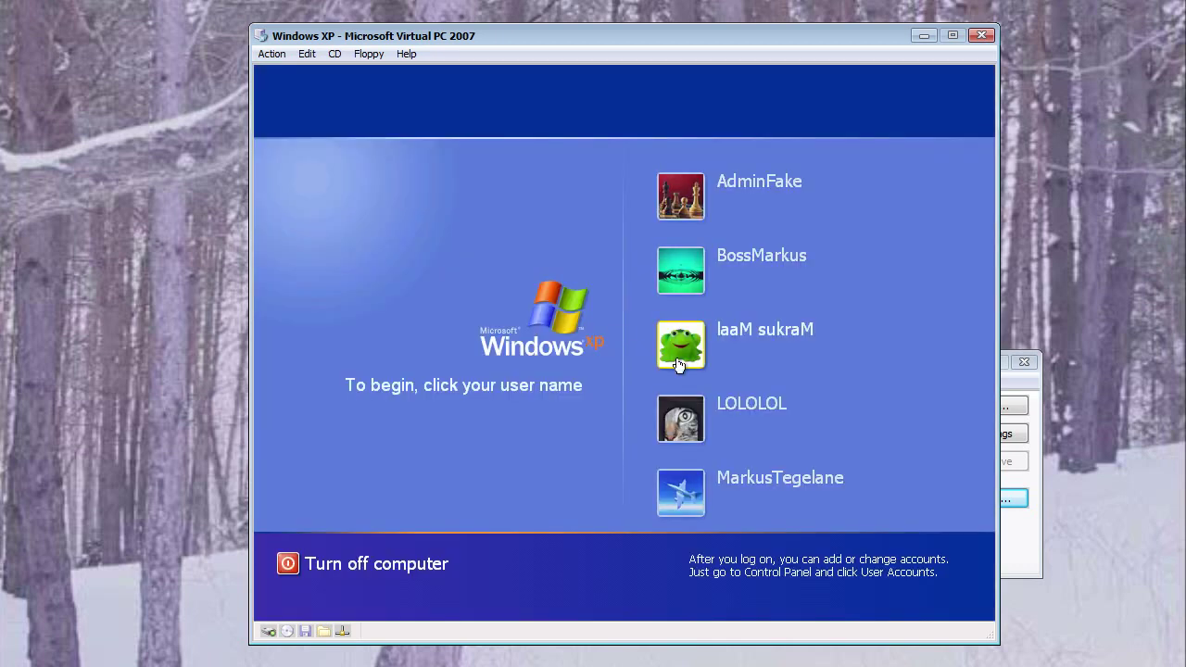
pyautogui.click(685, 500)
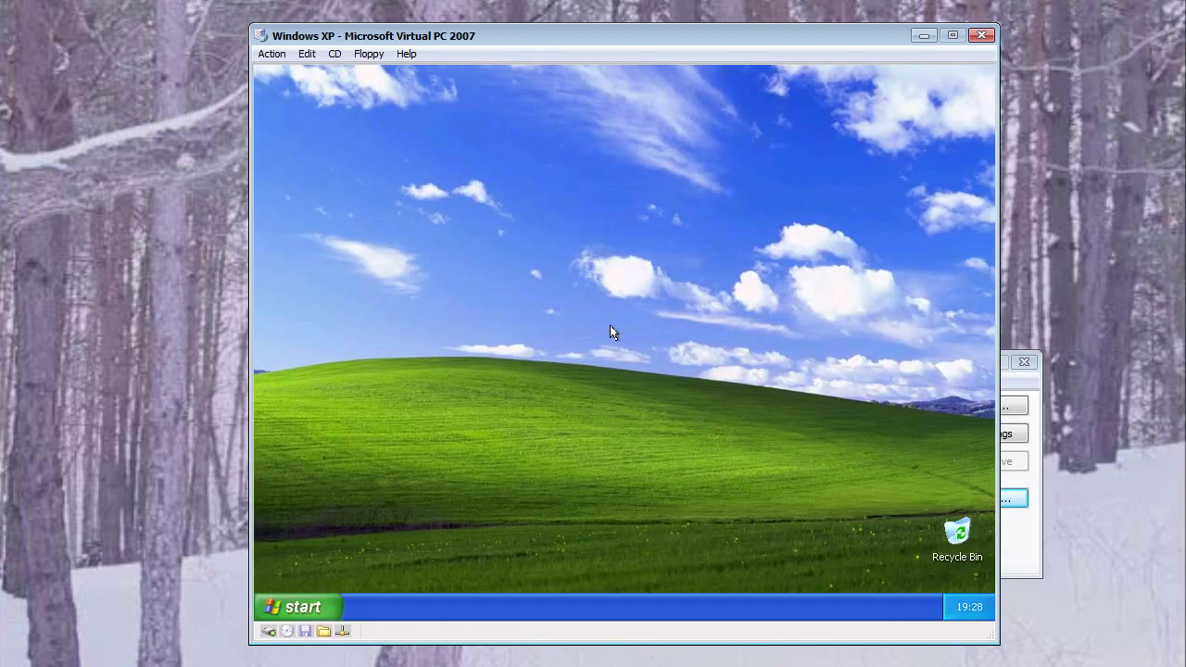
# - Open Display Properties from the desktop and show the Desktop background list
pyautogui.rightClick(581, 295)
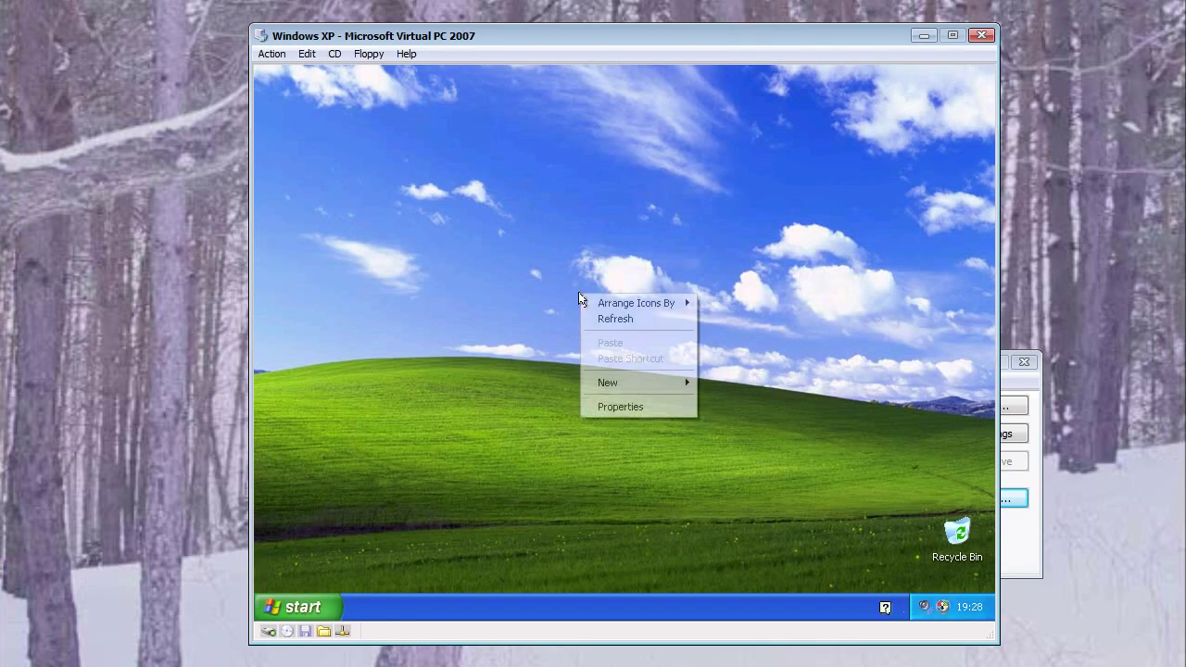
pyautogui.click(621, 407)
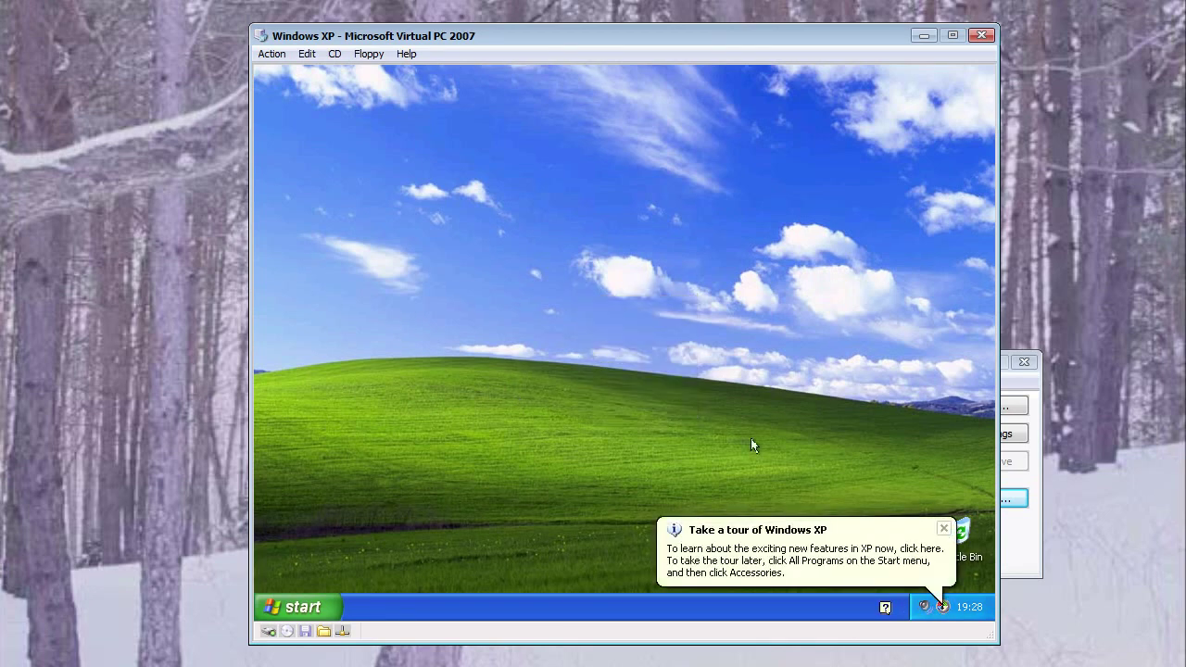
pyautogui.click(936, 530)
pyautogui.rightClick(565, 289)
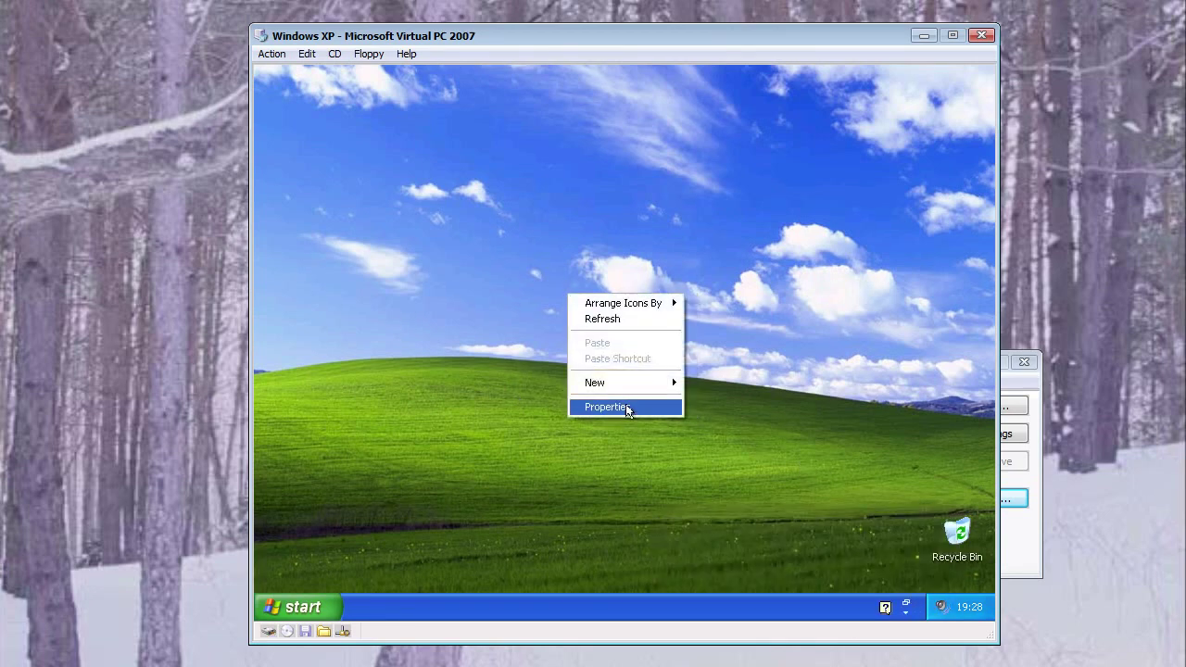
pyautogui.click(627, 408)
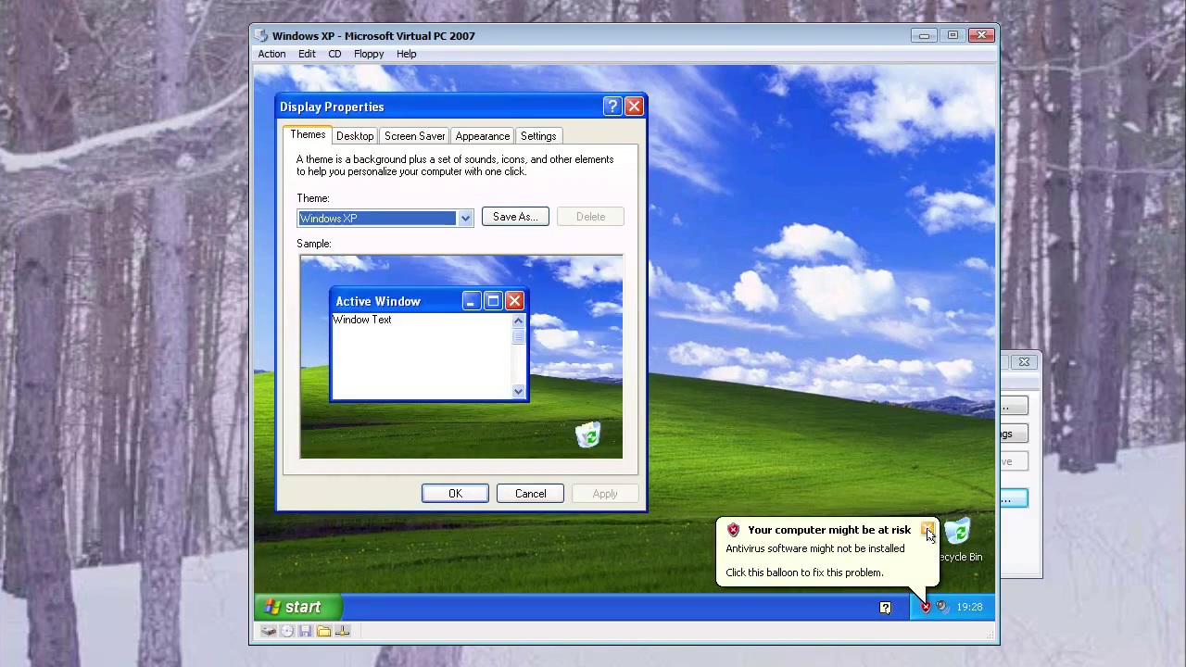
pyautogui.click(925, 530)
pyautogui.click(368, 143)
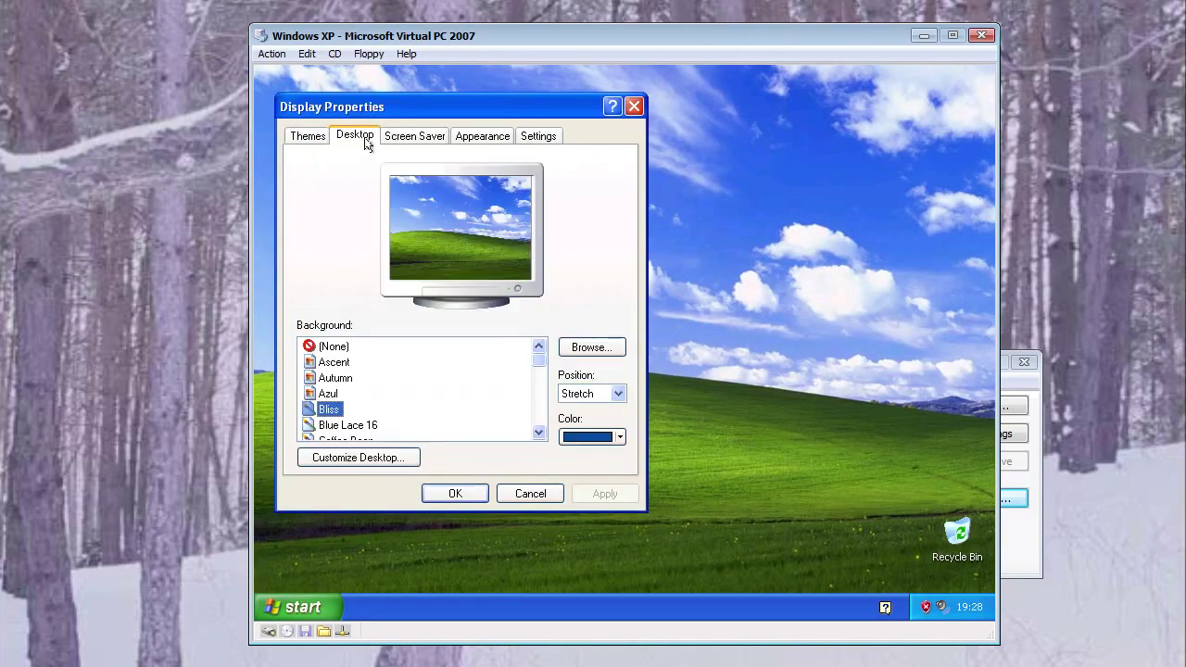
# - Preview the Azul, Autumn, Wind and Tulips backgrounds, then apply Vortec space
pyautogui.click(326, 392)
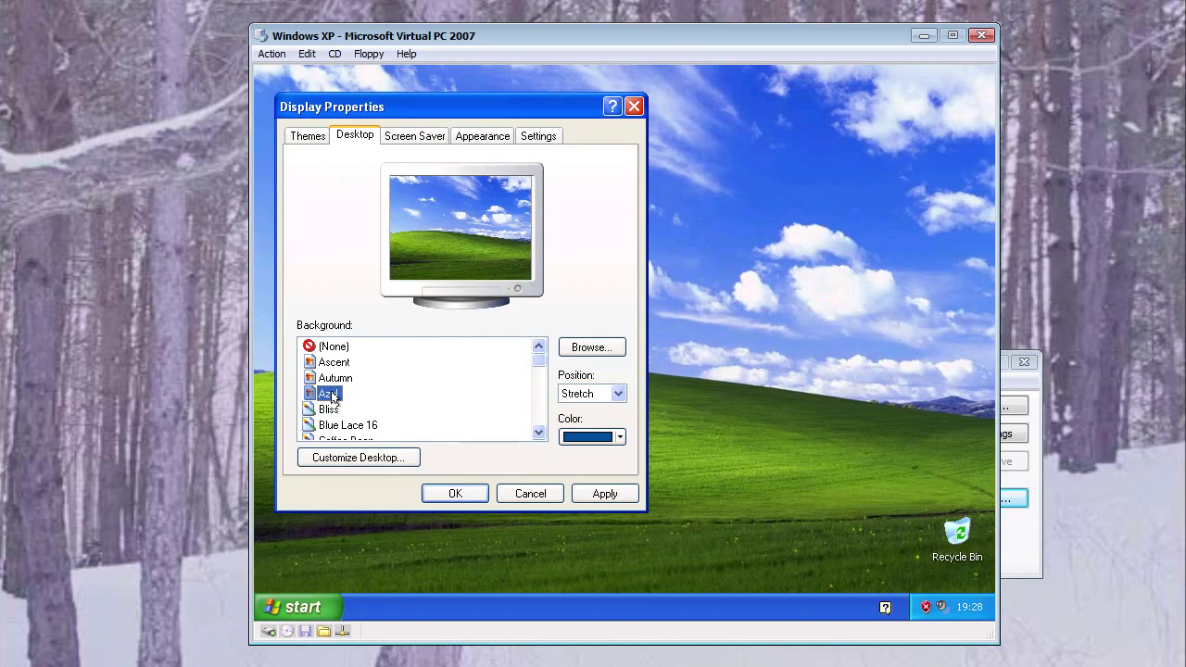
pyautogui.click(335, 378)
pyautogui.moveTo(540, 362); pyautogui.dragTo(533, 435)
pyautogui.click(330, 393)
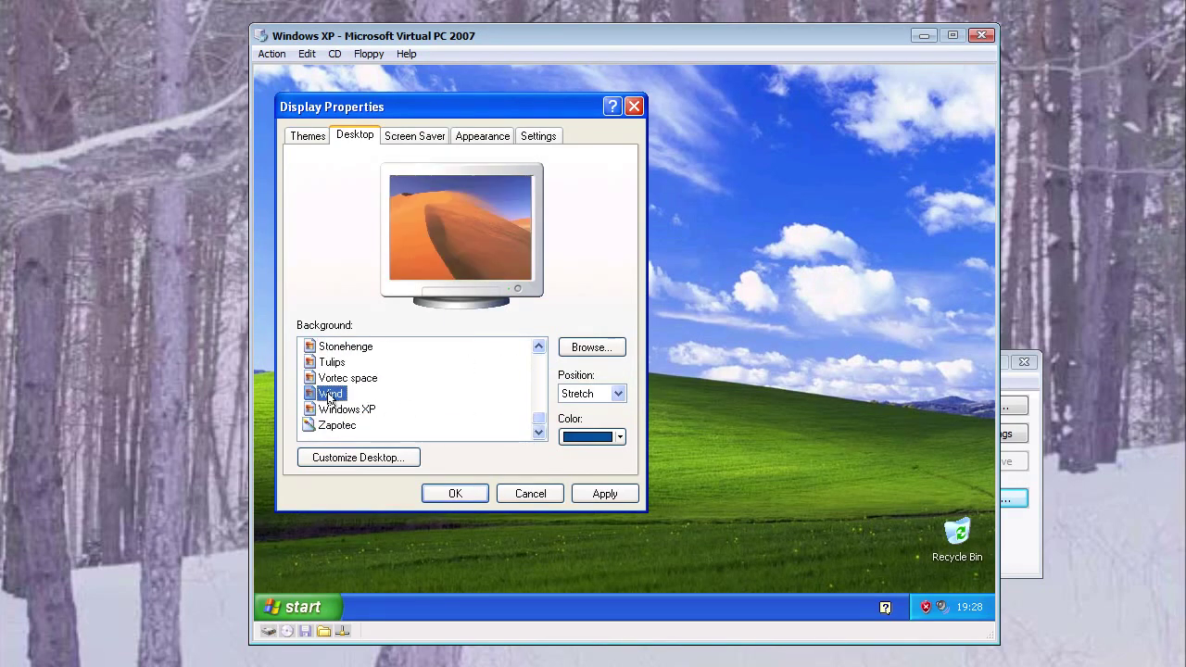
pyautogui.click(361, 379)
pyautogui.click(329, 362)
pyautogui.click(341, 378)
pyautogui.click(604, 492)
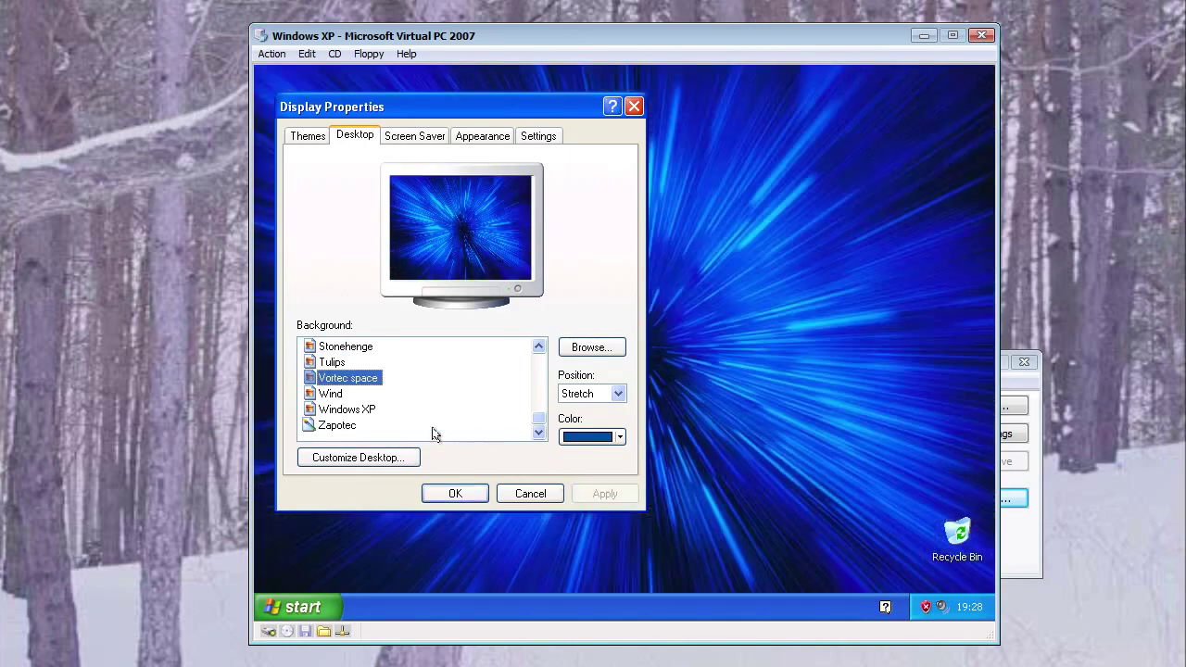
# - Apply the Windows XP background and close Display Properties with OK
pyautogui.click(361, 409)
pyautogui.click(604, 493)
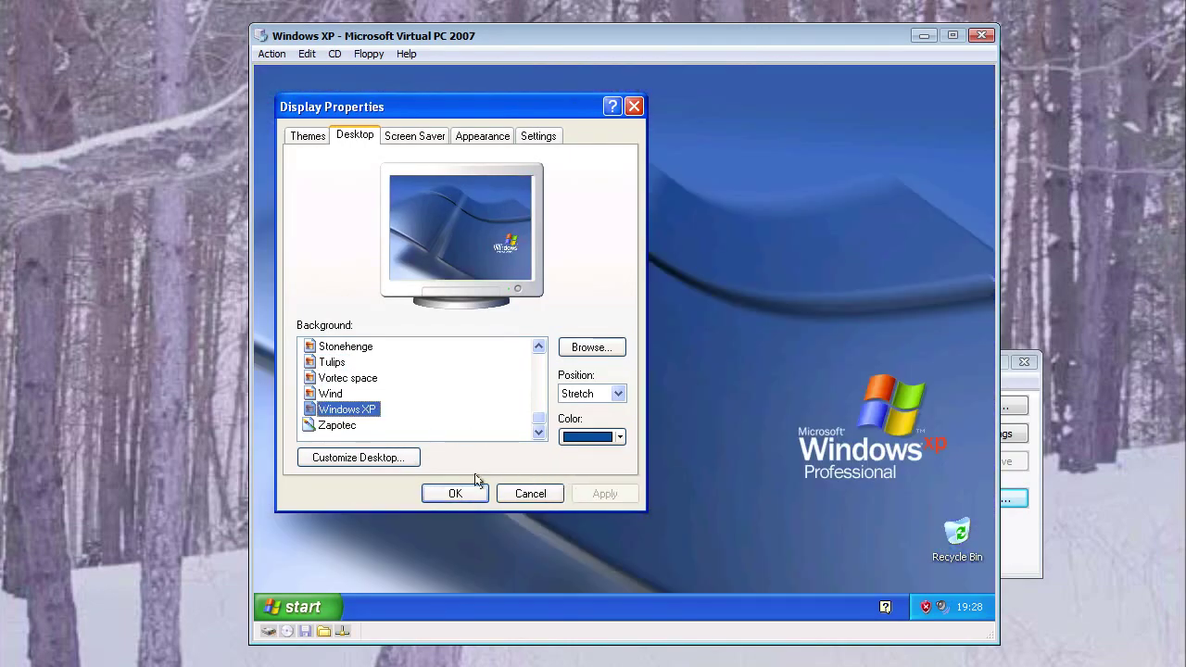
pyautogui.click(455, 493)
# - On the Appearance tab, choose Windows Classic style and apply the High Contrast #1 scheme
pyautogui.rightClick(490, 273)
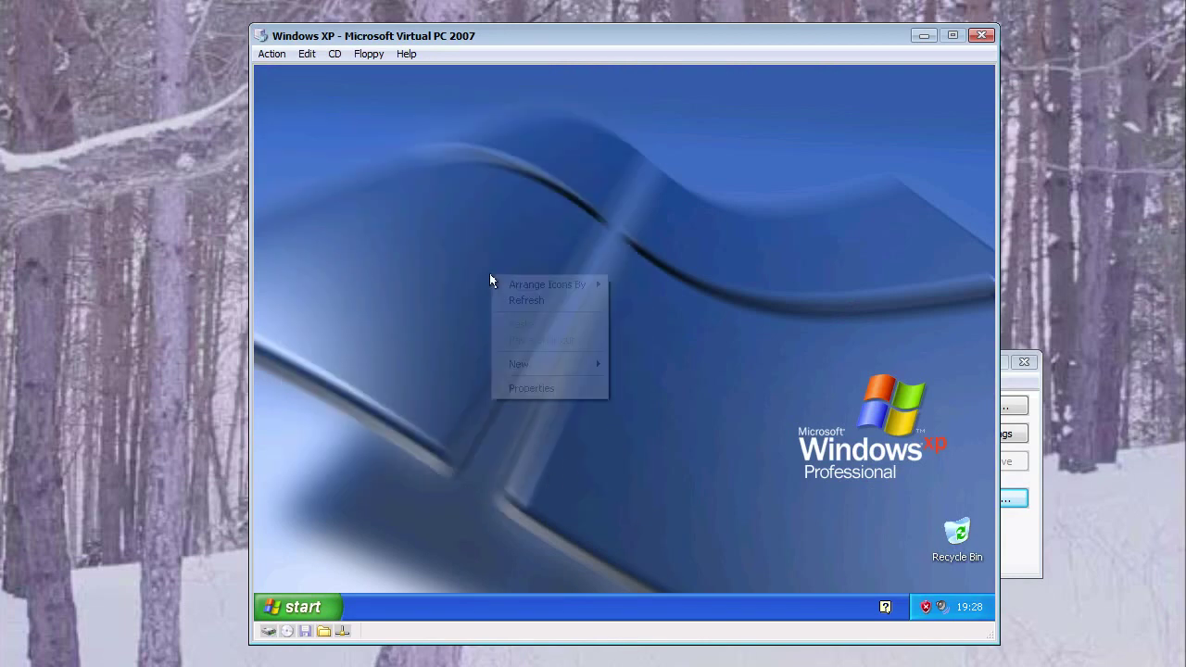
pyautogui.click(553, 389)
pyautogui.click(482, 135)
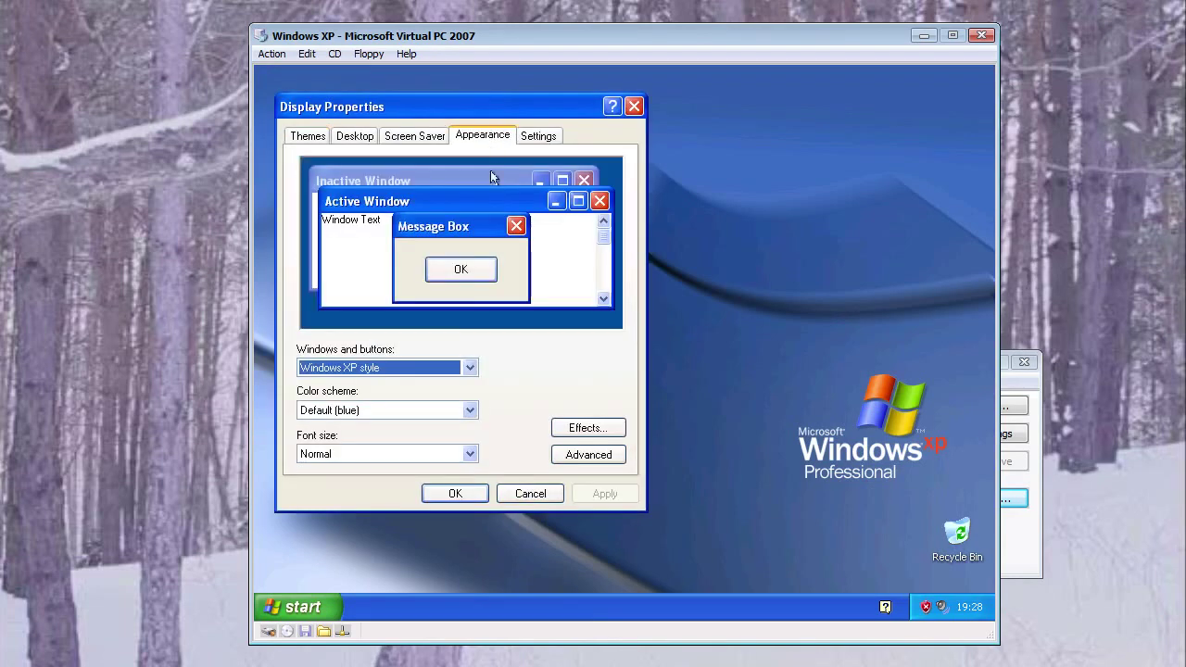
pyautogui.click(449, 368)
pyautogui.click(450, 370)
pyautogui.click(451, 409)
pyautogui.click(450, 418)
pyautogui.click(424, 368)
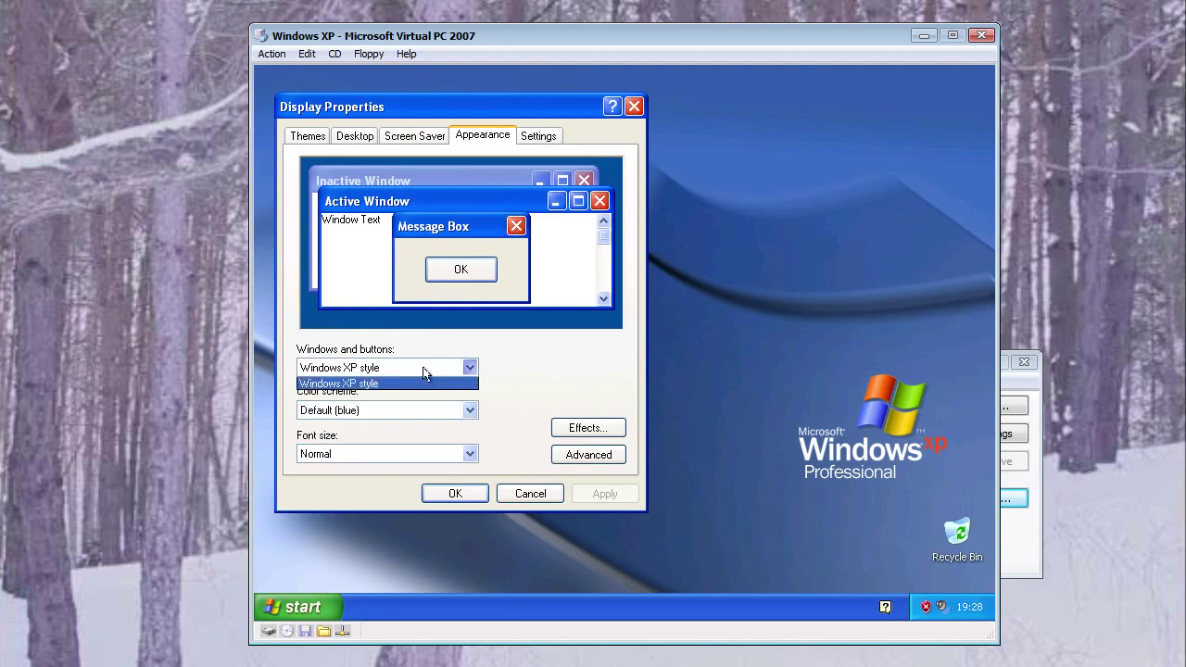
pyautogui.click(427, 385)
pyautogui.click(435, 409)
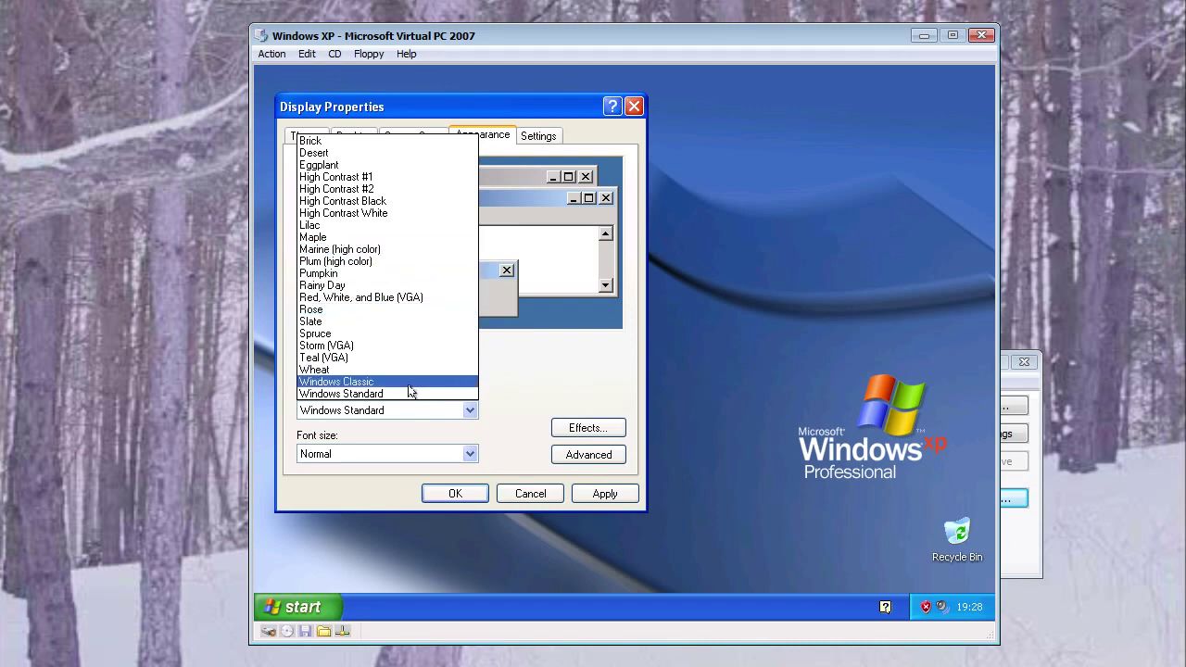
pyautogui.click(383, 177)
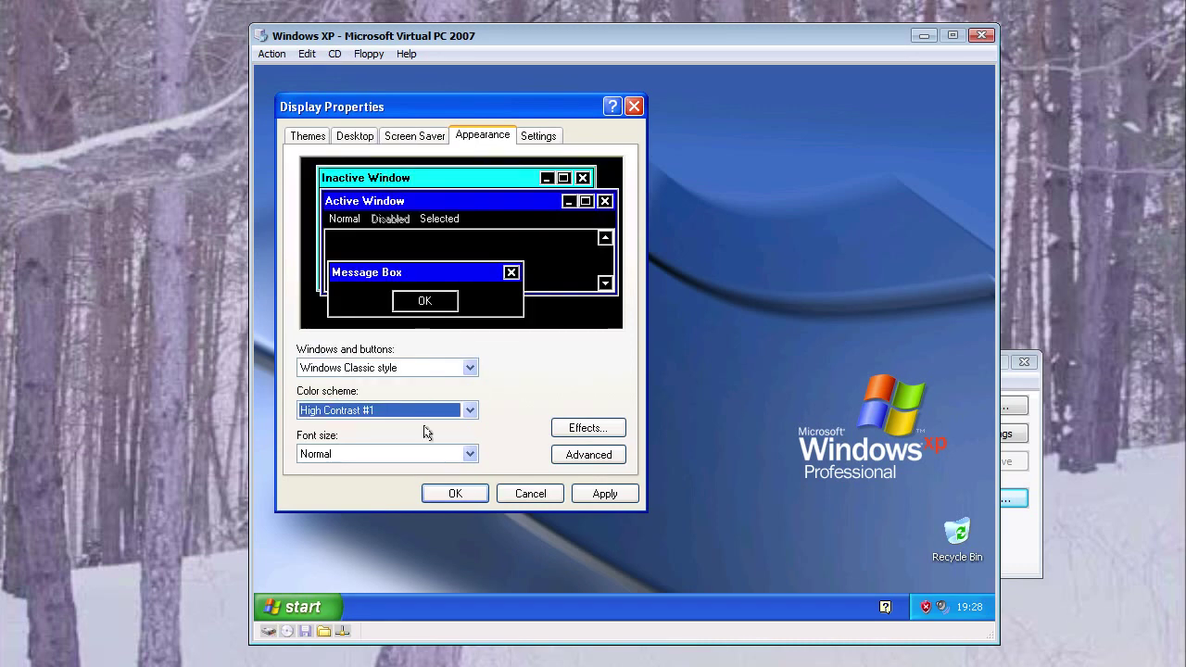
pyautogui.click(604, 494)
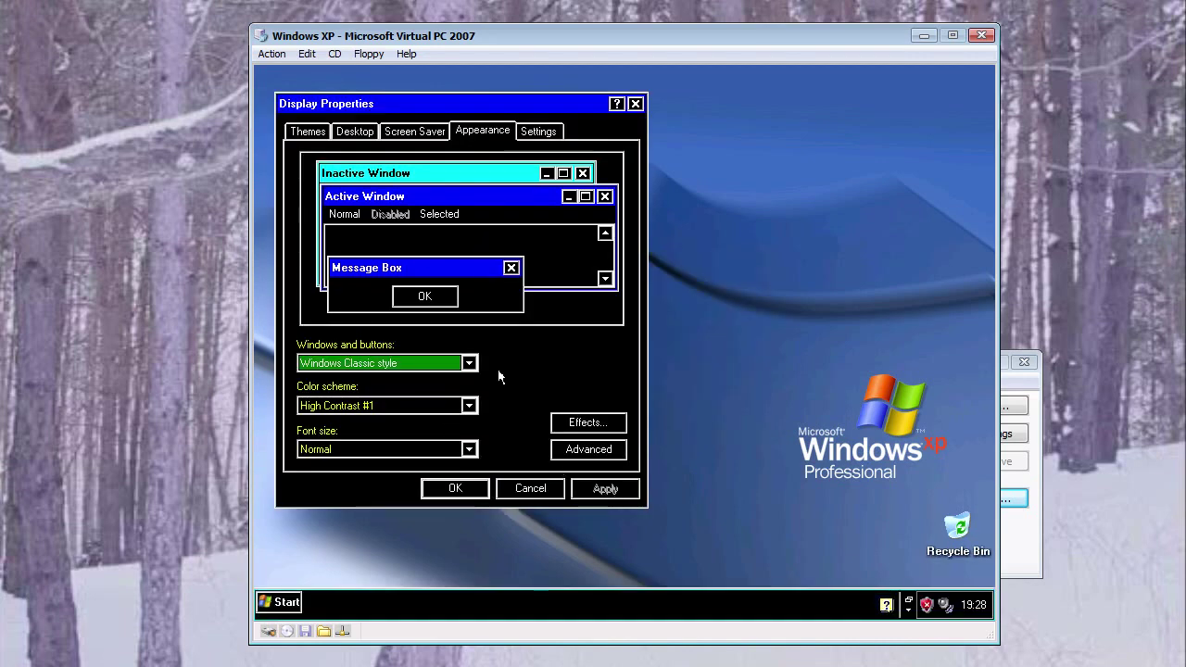
# - Try the High Contrast Black and then the Lilac colour schemes
pyautogui.click(432, 408)
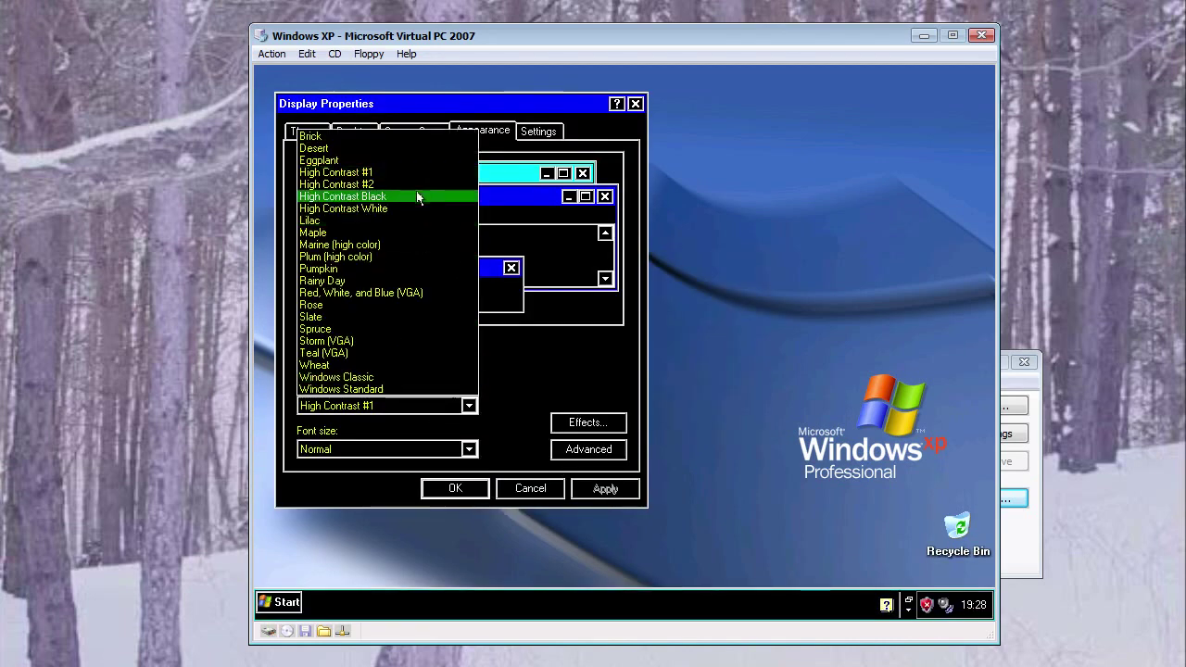
pyautogui.click(604, 488)
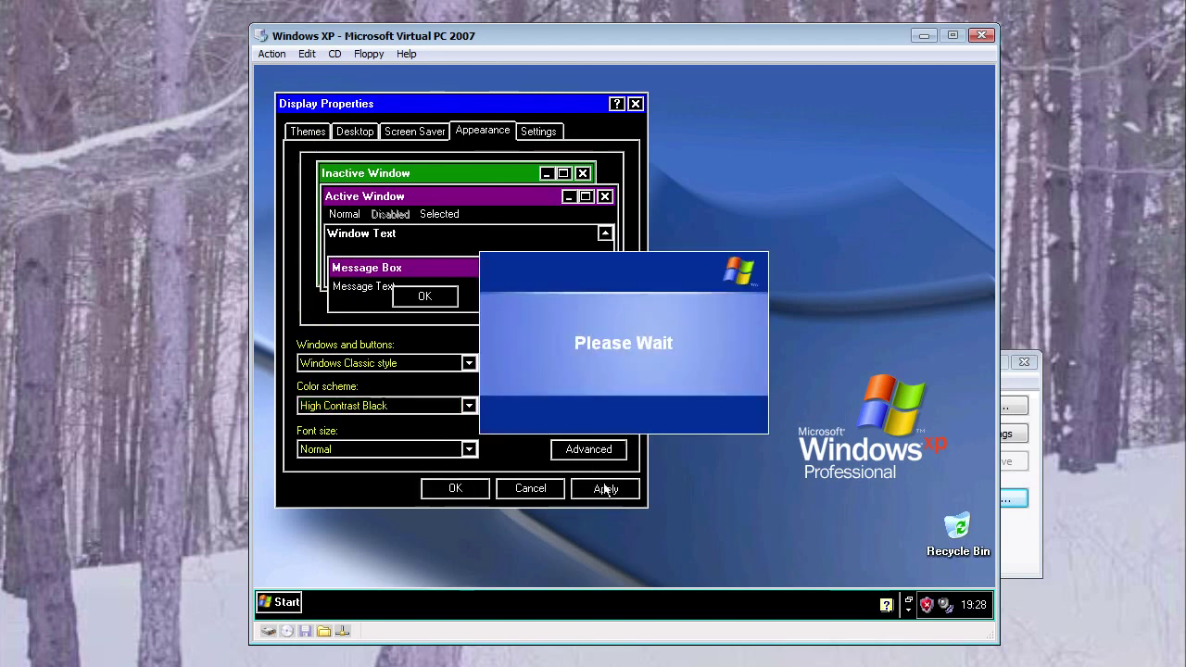
pyautogui.click(418, 363)
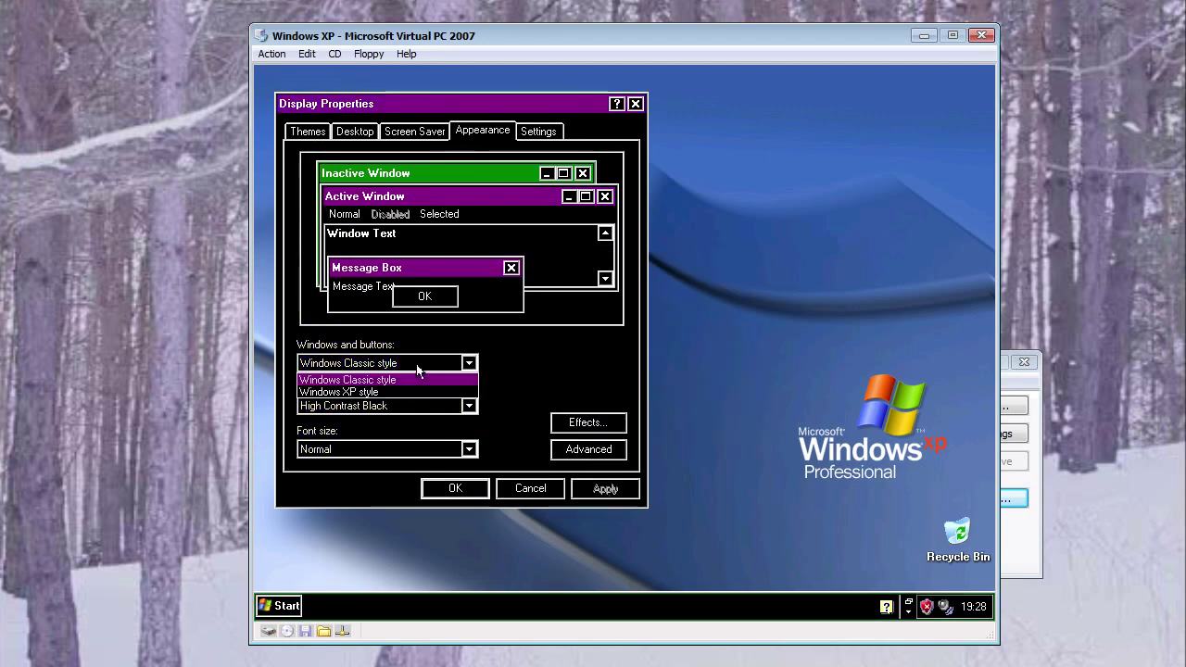
pyautogui.click(421, 406)
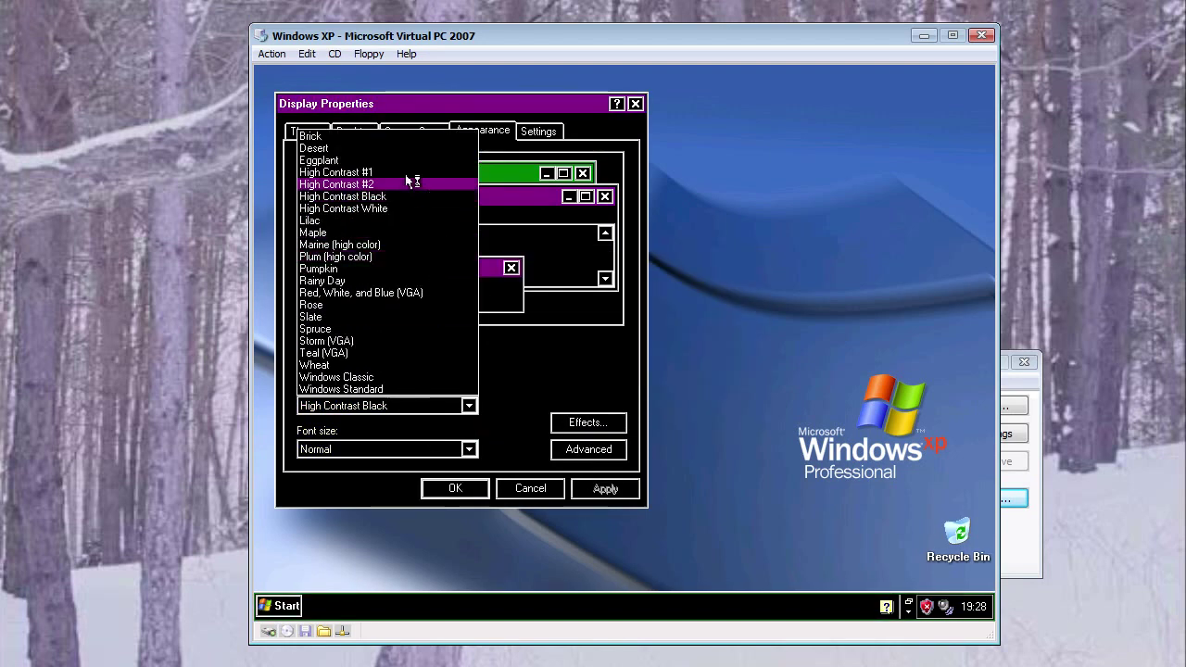
pyautogui.click(381, 221)
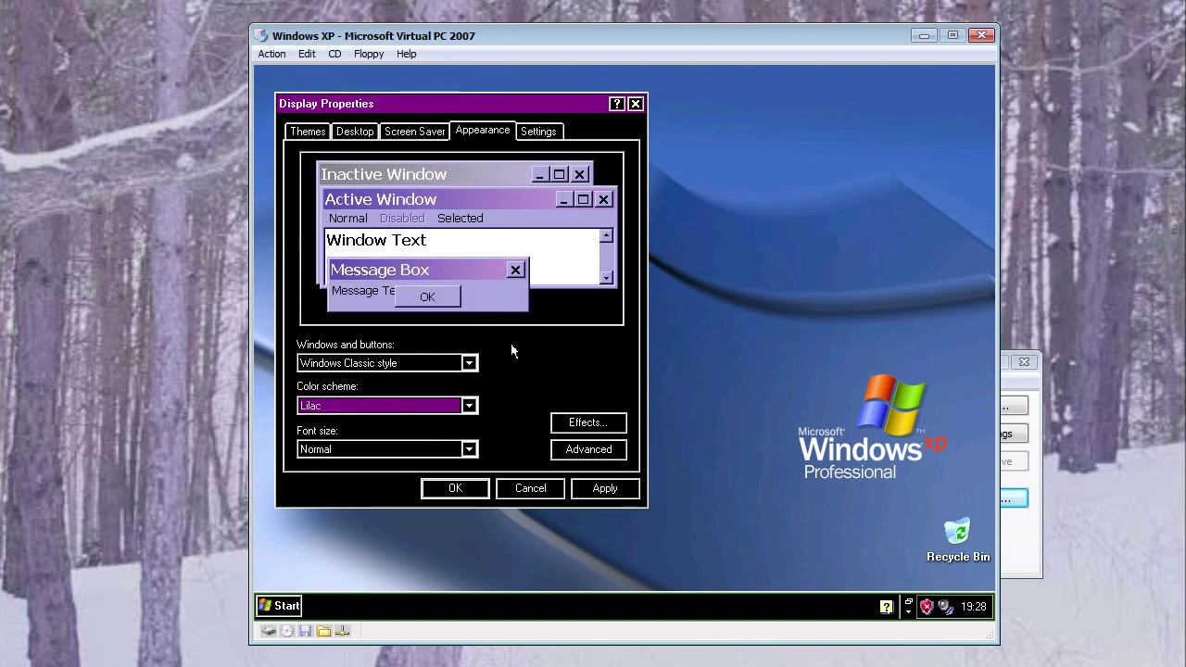
pyautogui.click(585, 488)
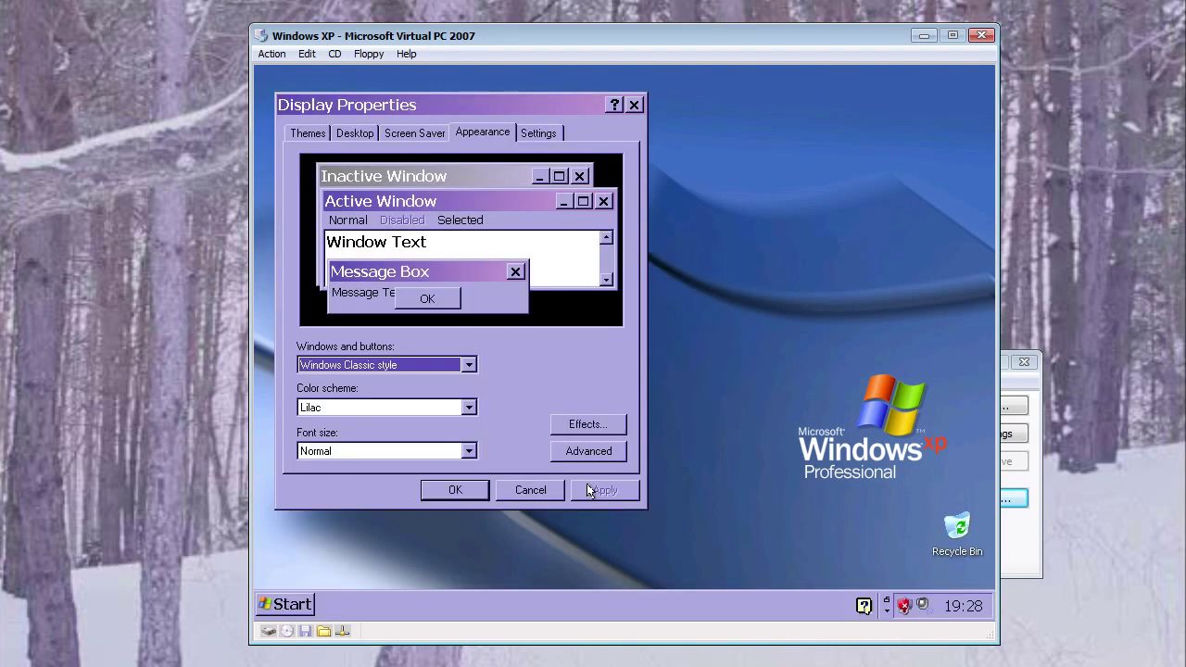
# - Settle on the Windows Standard colour scheme after trying Desert
pyautogui.click(395, 364)
pyautogui.click(394, 364)
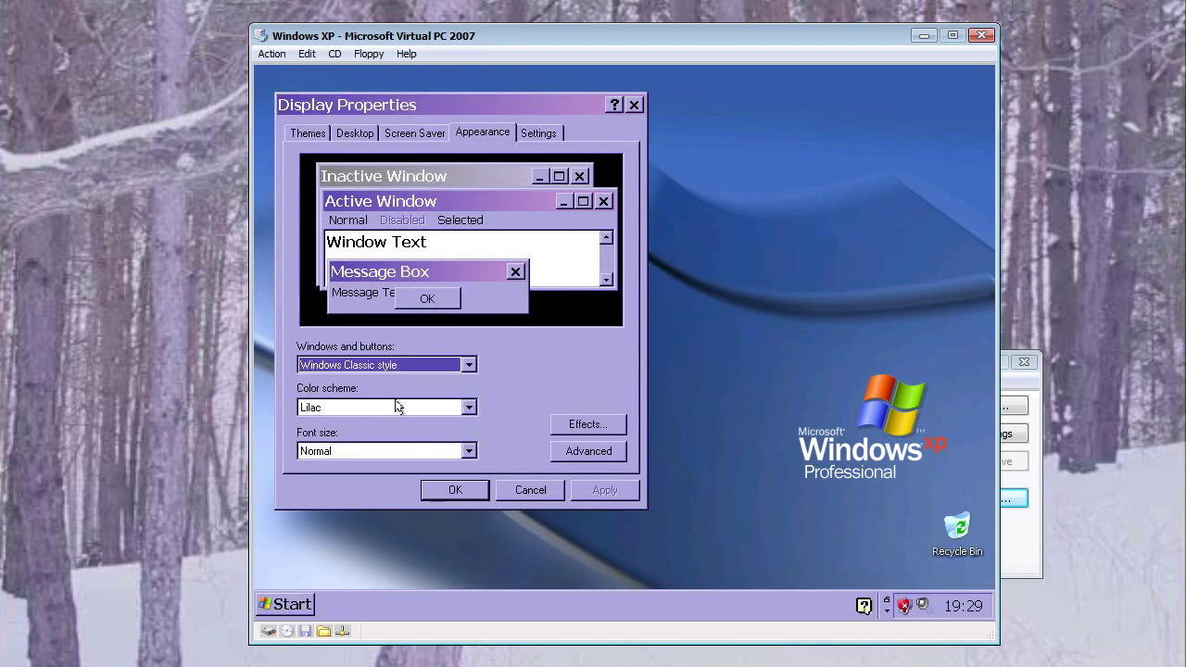
pyautogui.click(397, 405)
pyautogui.click(387, 150)
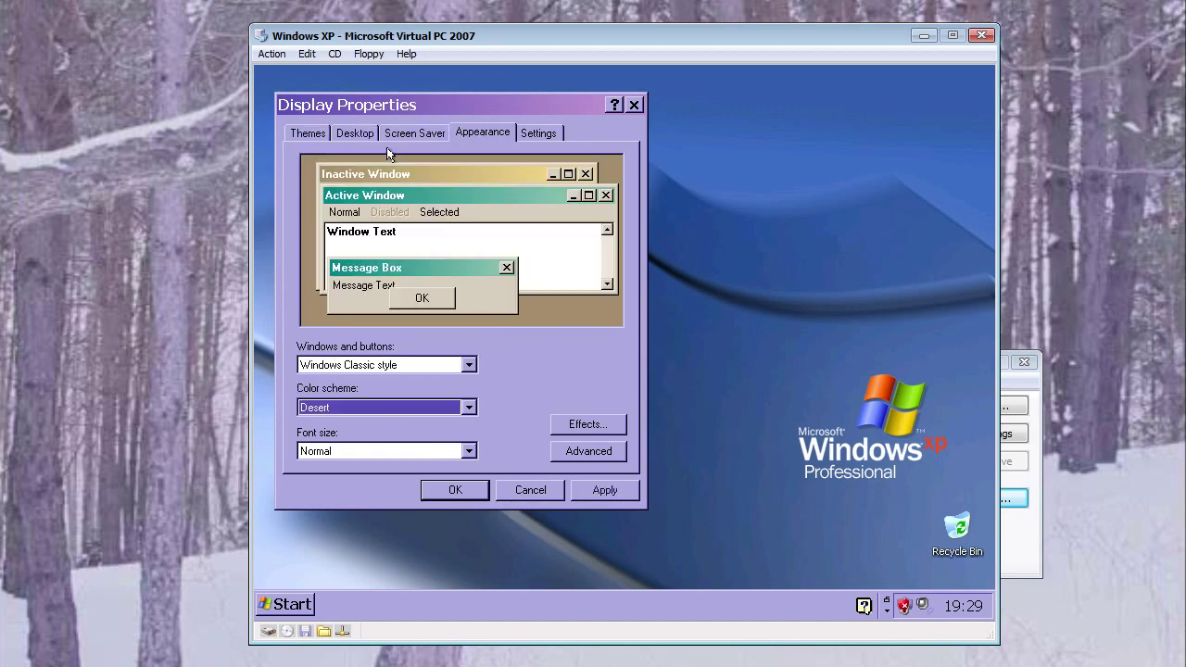
pyautogui.click(413, 408)
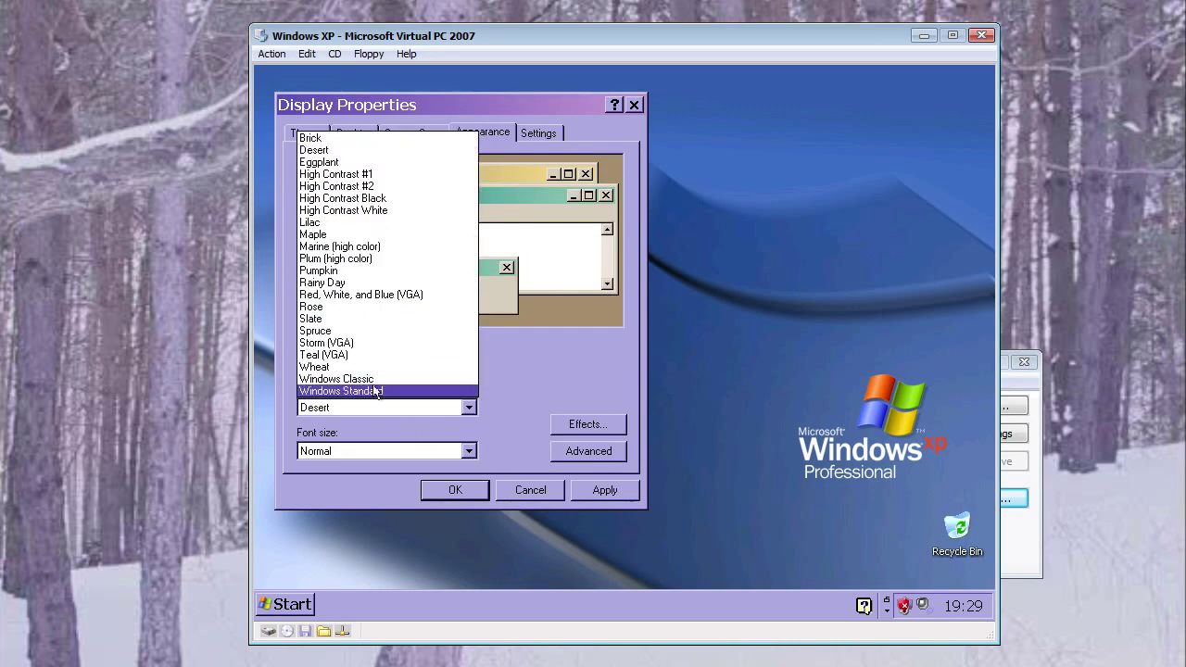
pyautogui.click(377, 391)
pyautogui.click(578, 490)
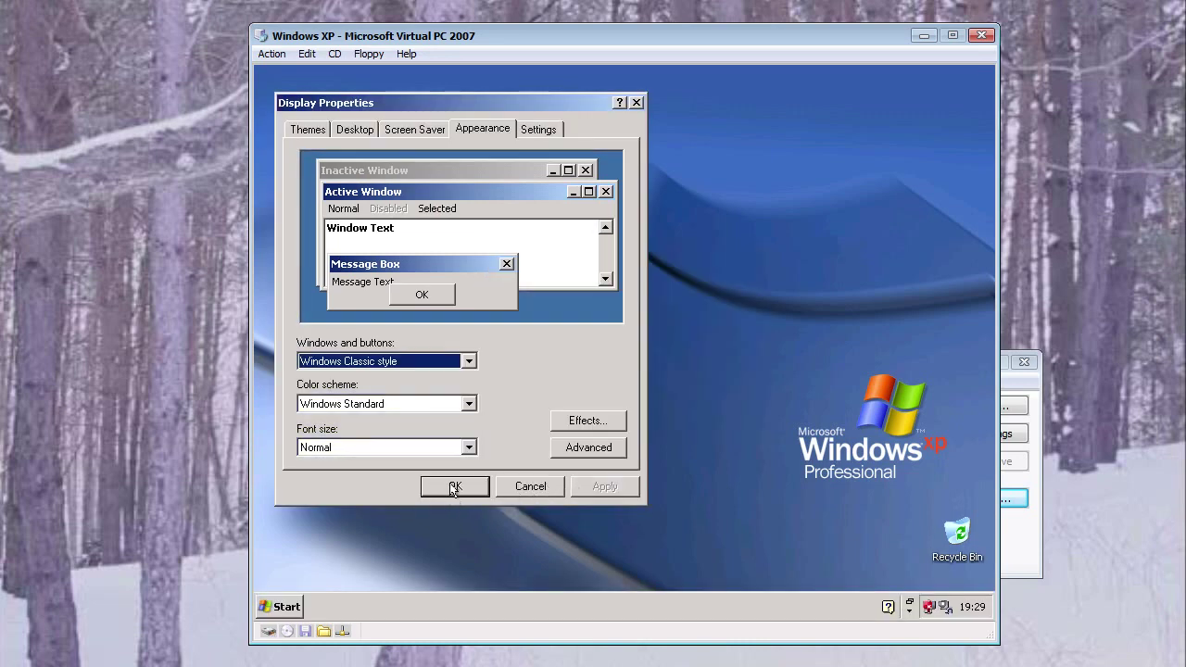
# - Lock the taskbar and close Display Properties with OK
pyautogui.rightClick(515, 601)
pyautogui.click(552, 570)
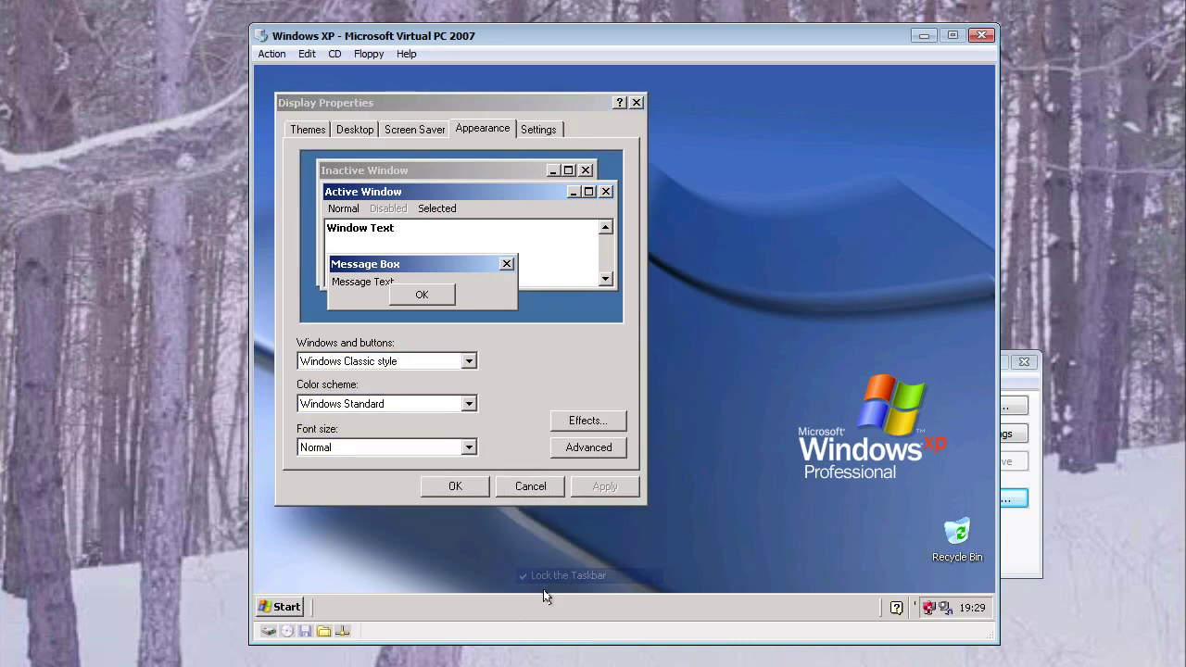
pyautogui.rightClick(540, 612)
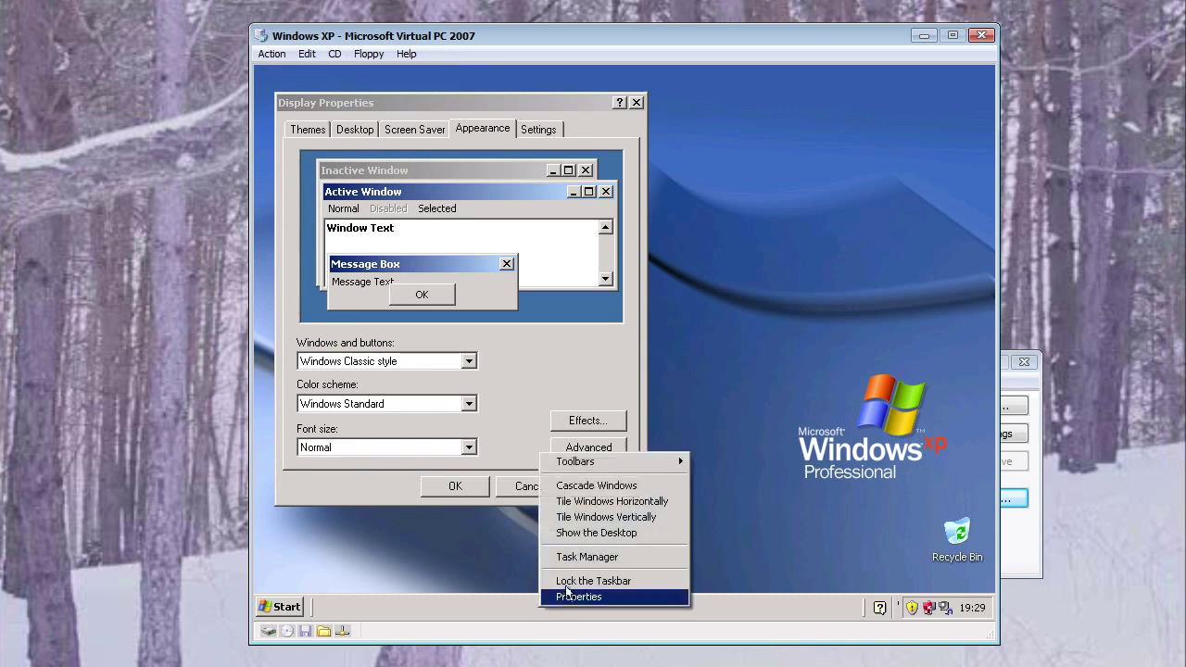
pyautogui.click(556, 579)
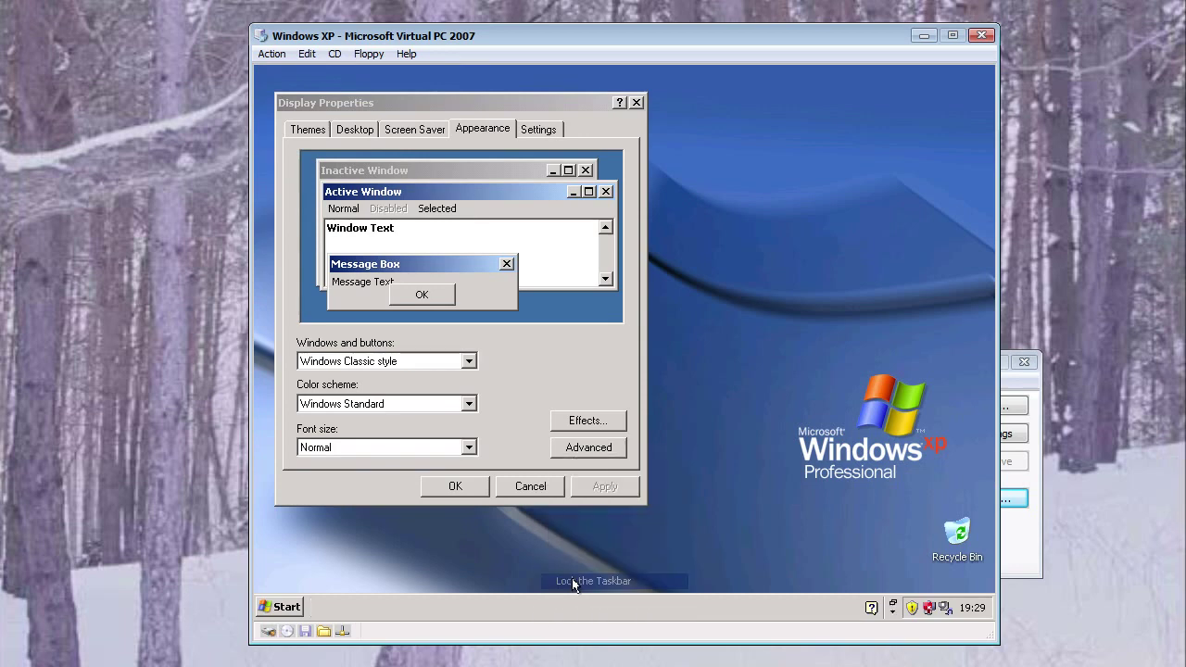
pyautogui.click(452, 488)
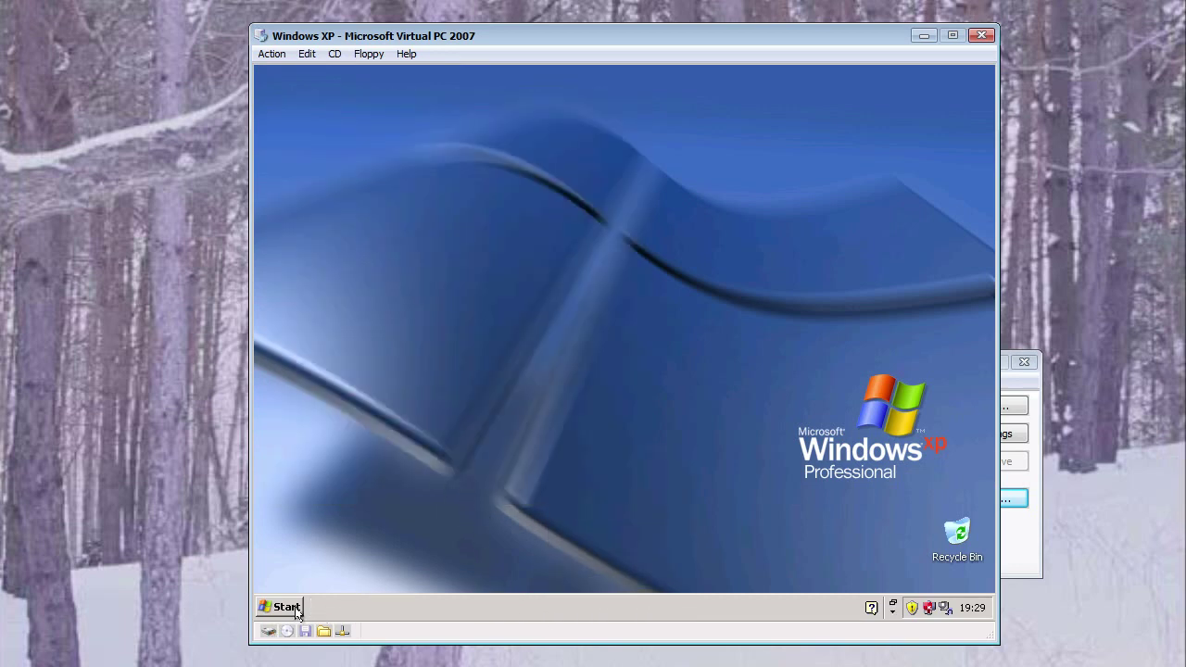
# - After briefly opening and closing My Computer, launch the Group Policy editor with gpedit.msc
pyautogui.click(288, 606)
pyautogui.click(491, 354)
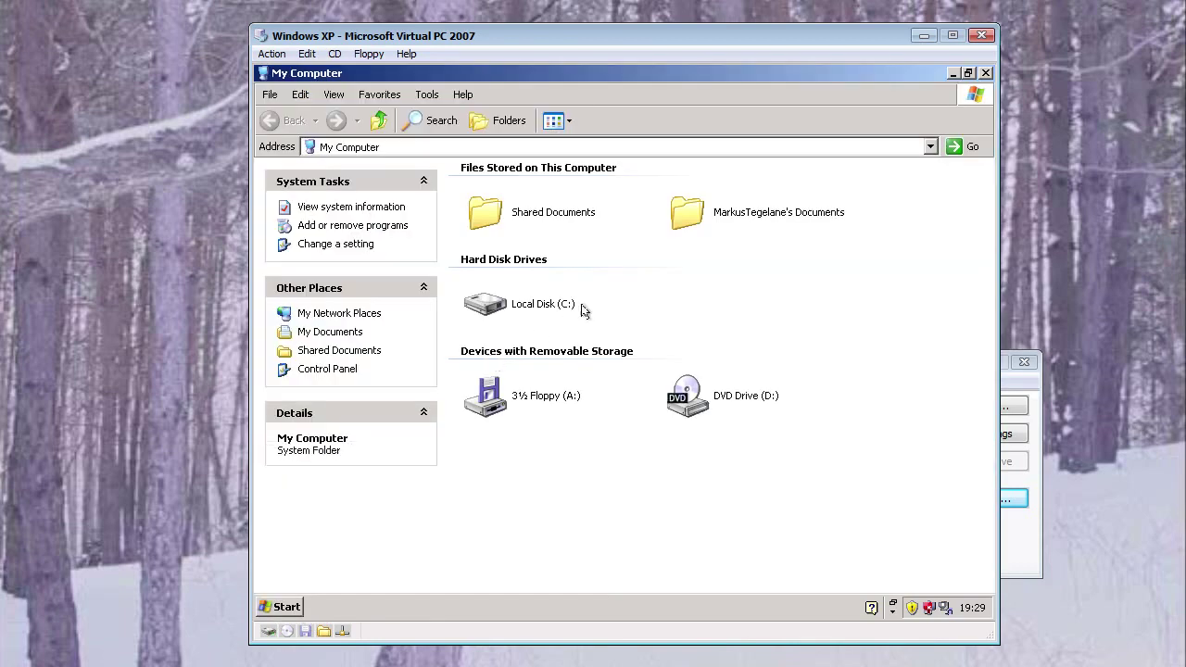
pyautogui.click(985, 74)
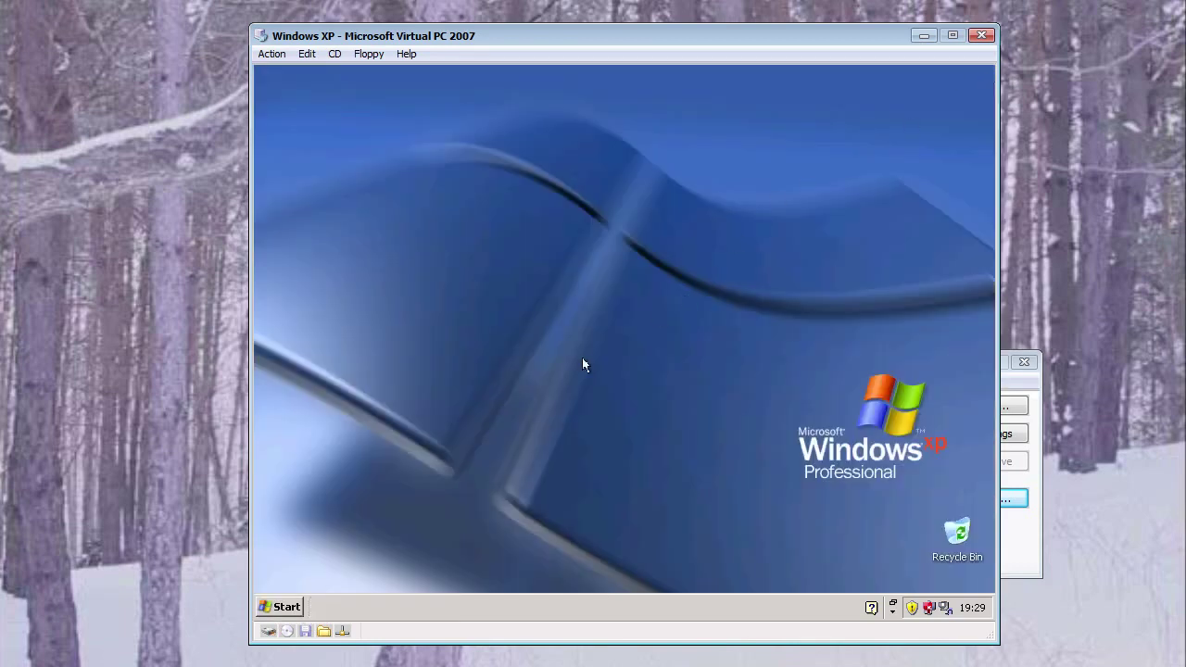
pyautogui.click(287, 607)
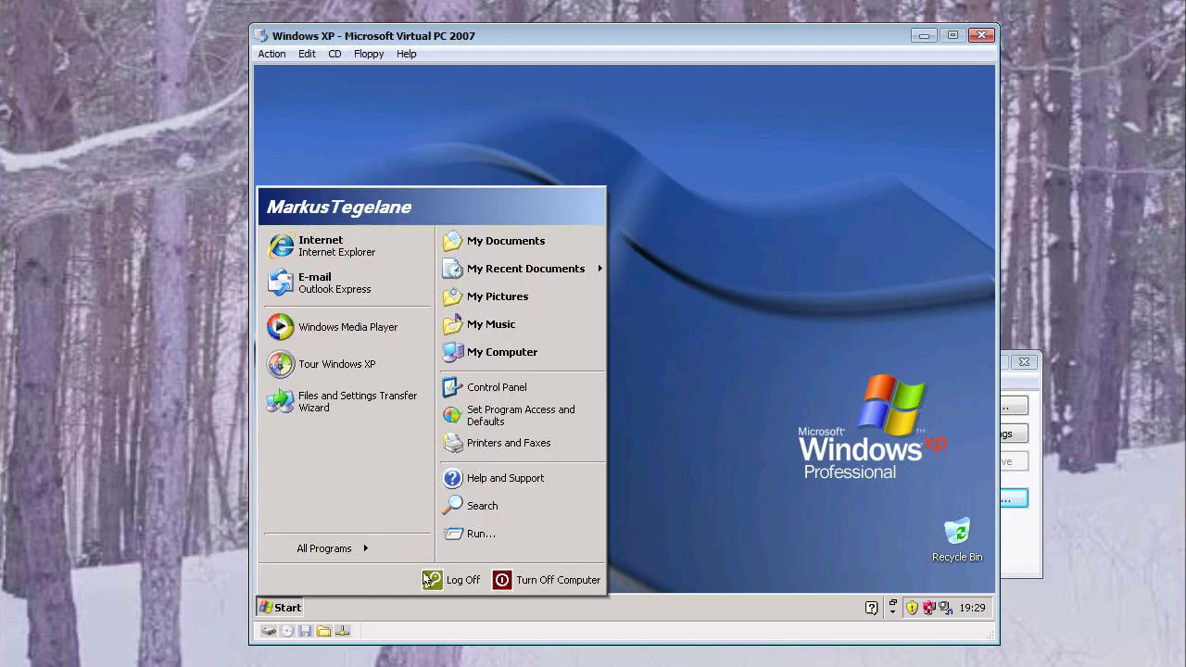
pyautogui.click(488, 538)
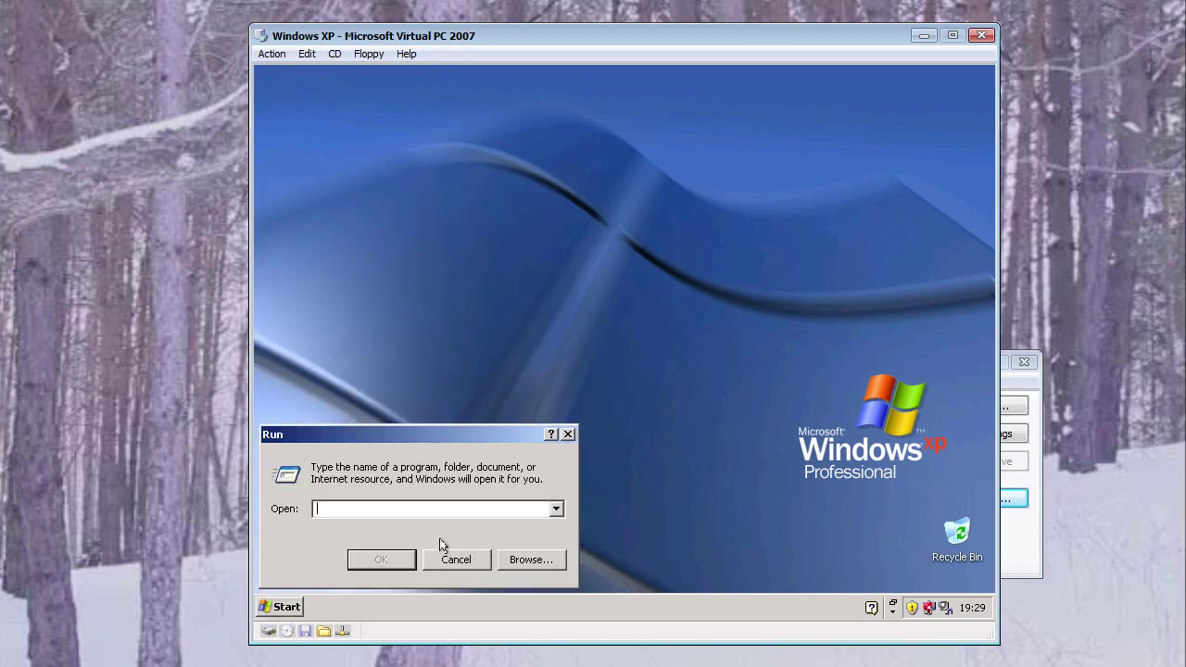
pyautogui.write('gpedit.msc')
pyautogui.press('Return')
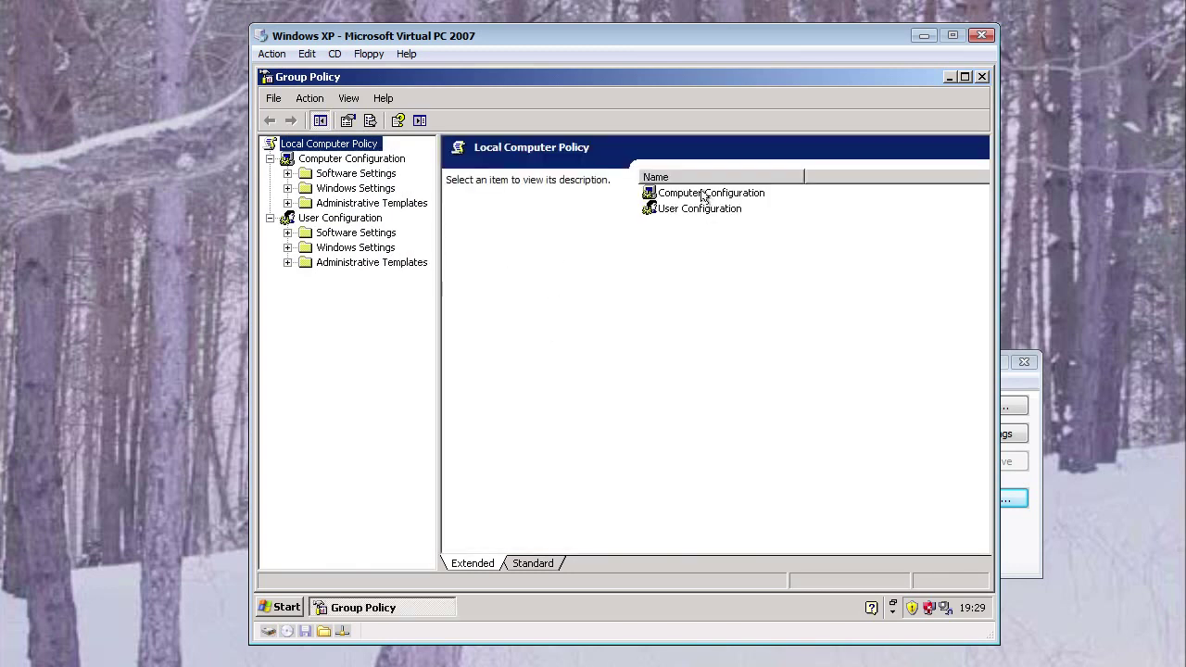
# - Enable 'Remove Boot/Shutdown/Logon/Logoff status messages' under Administrative Templates > System and close the editor
pyautogui.doubleClick(704, 194)
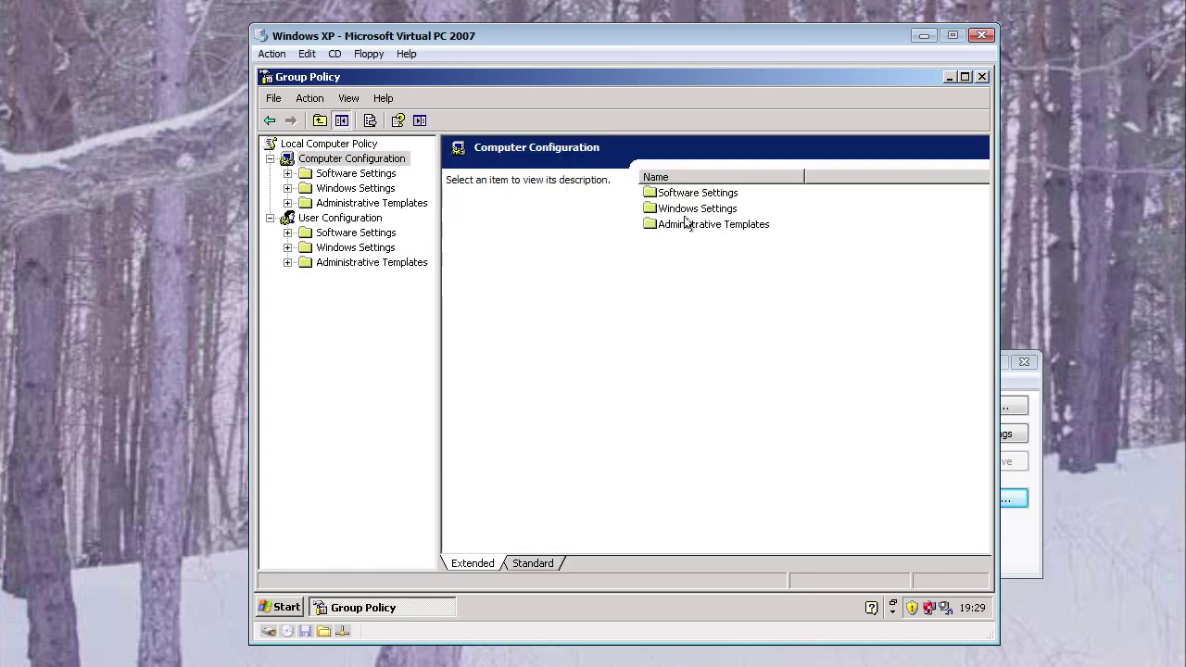
pyautogui.doubleClick(696, 209)
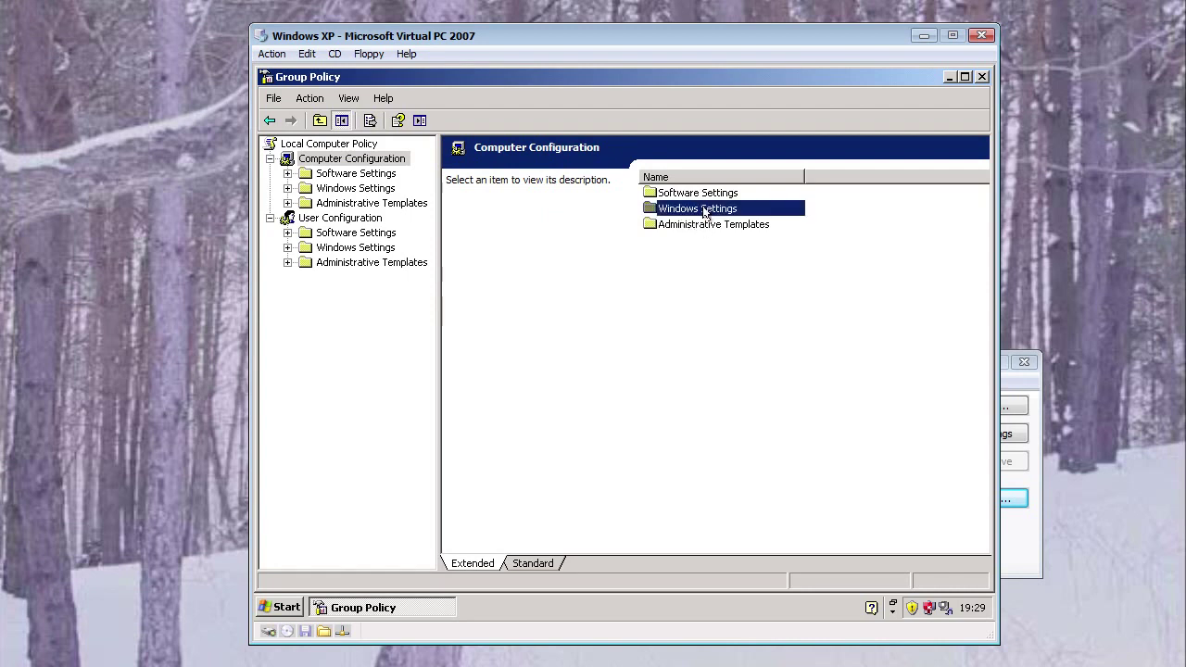
pyautogui.click(369, 203)
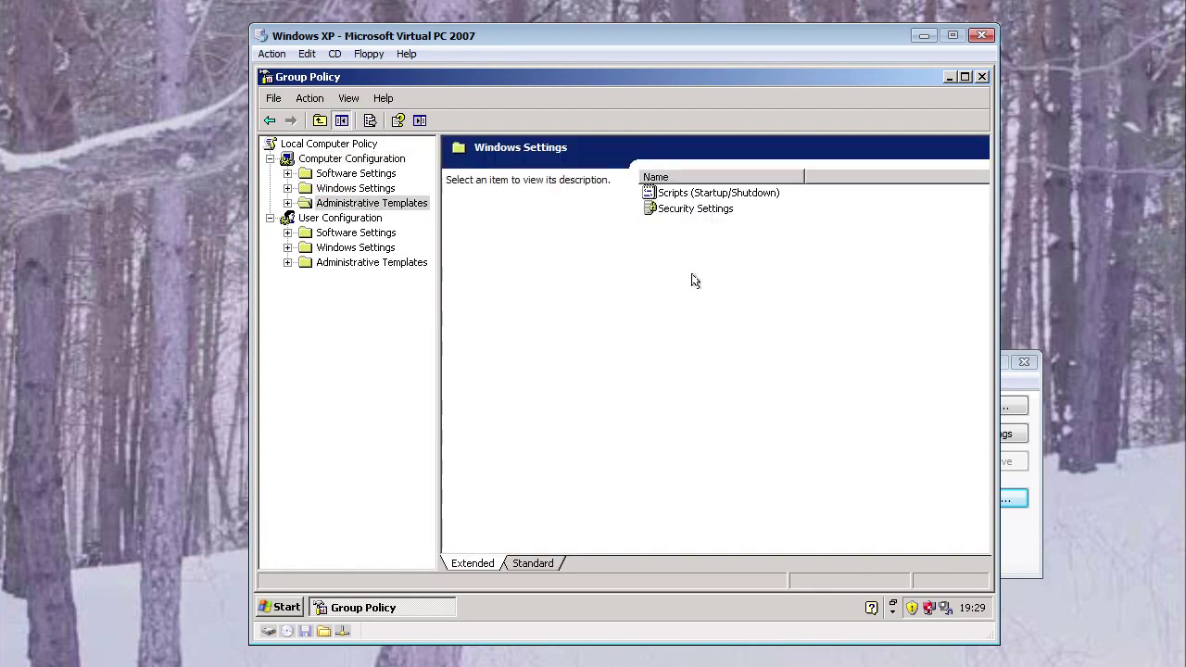
pyautogui.doubleClick(685, 208)
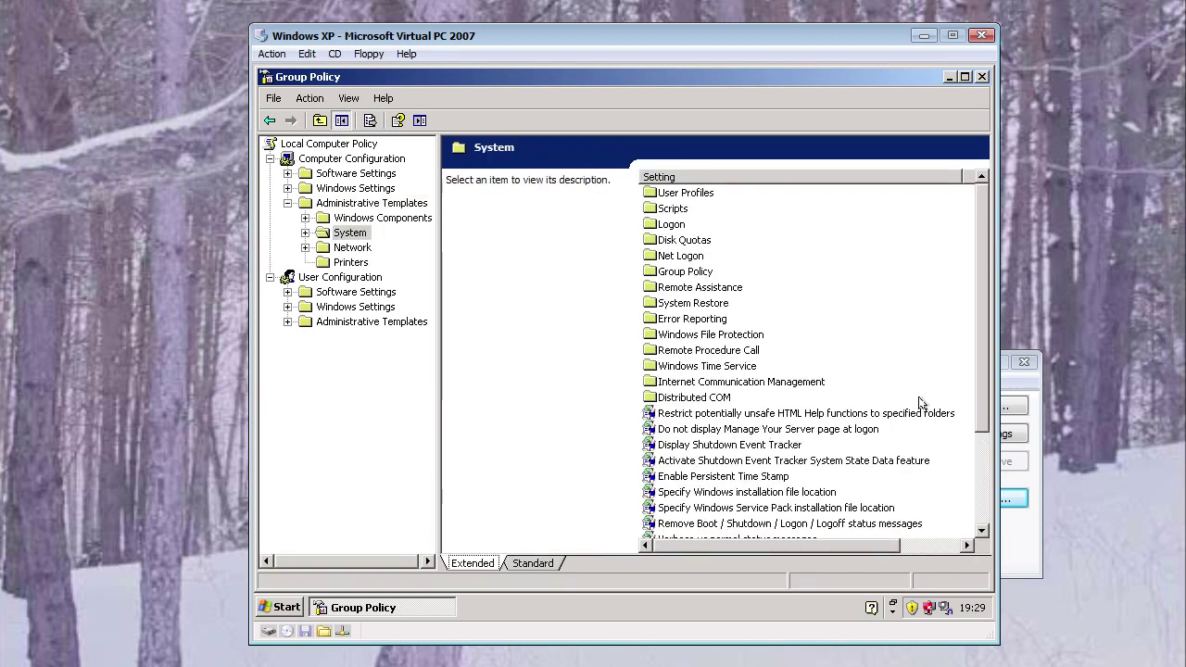
pyautogui.doubleClick(833, 525)
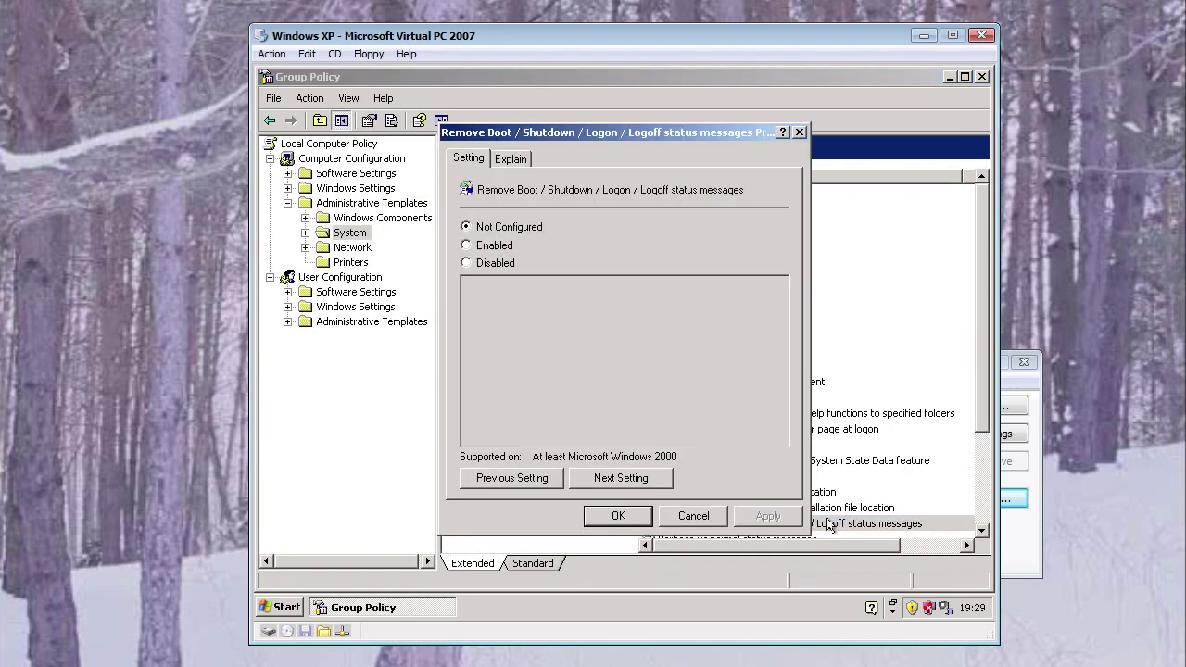
pyautogui.click(500, 246)
pyautogui.click(624, 516)
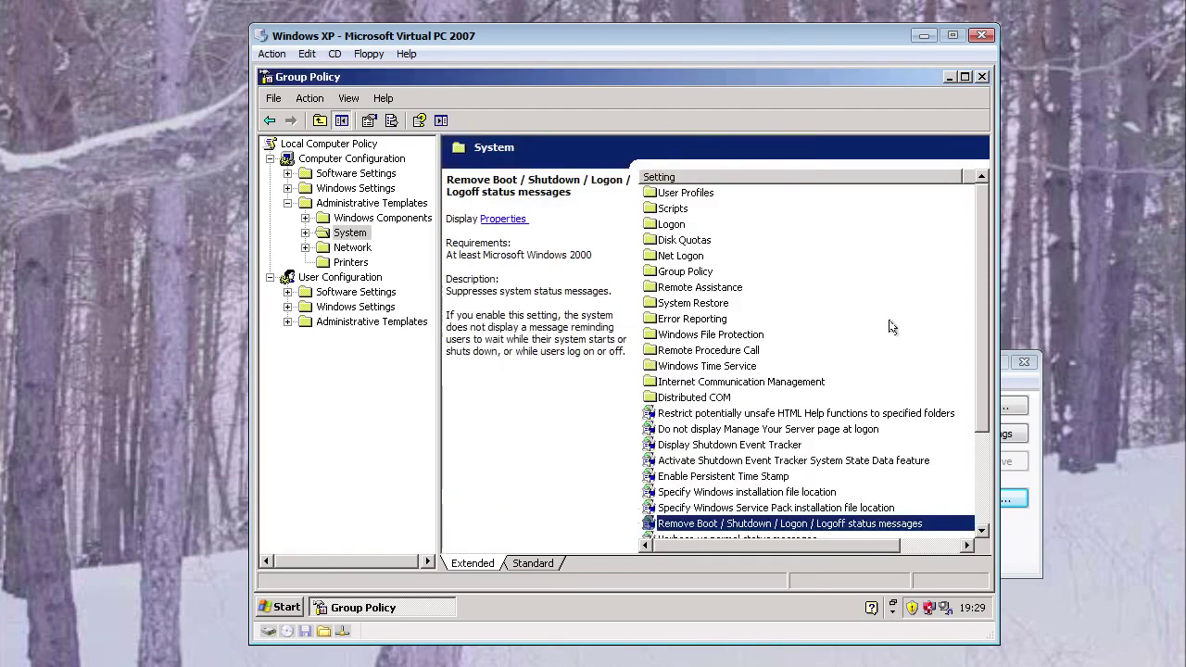
pyautogui.click(982, 77)
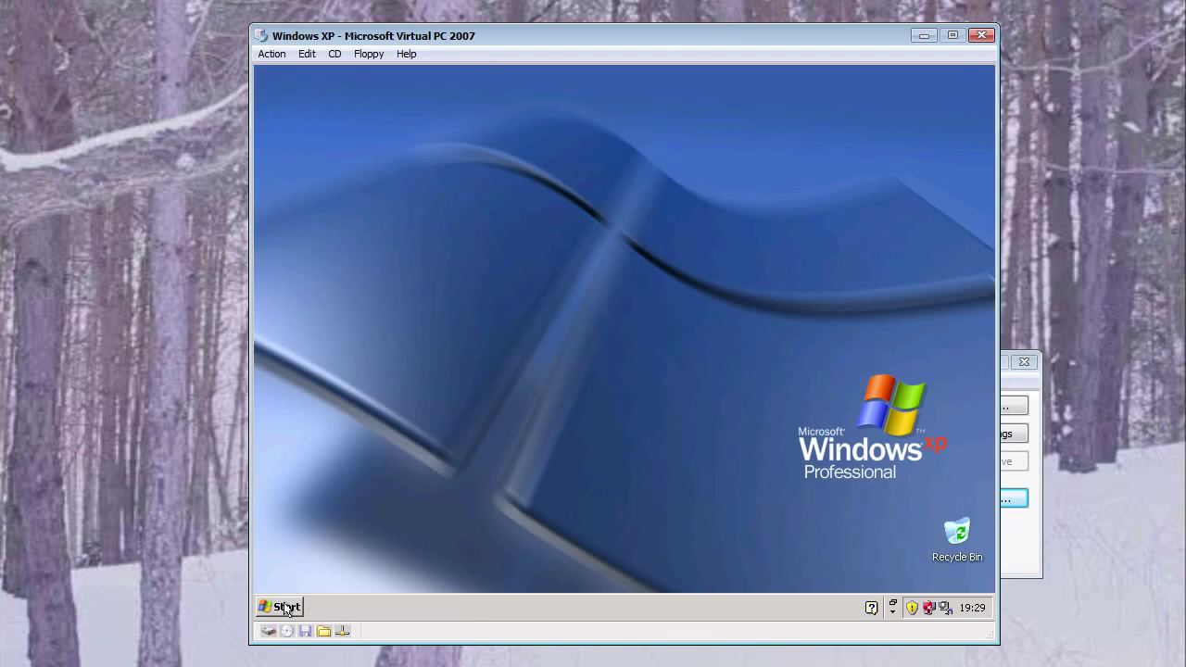
# - Turn off 'Use the Welcome screen' in User Accounts logon options and close Control Panel
pyautogui.click(286, 609)
pyautogui.click(510, 390)
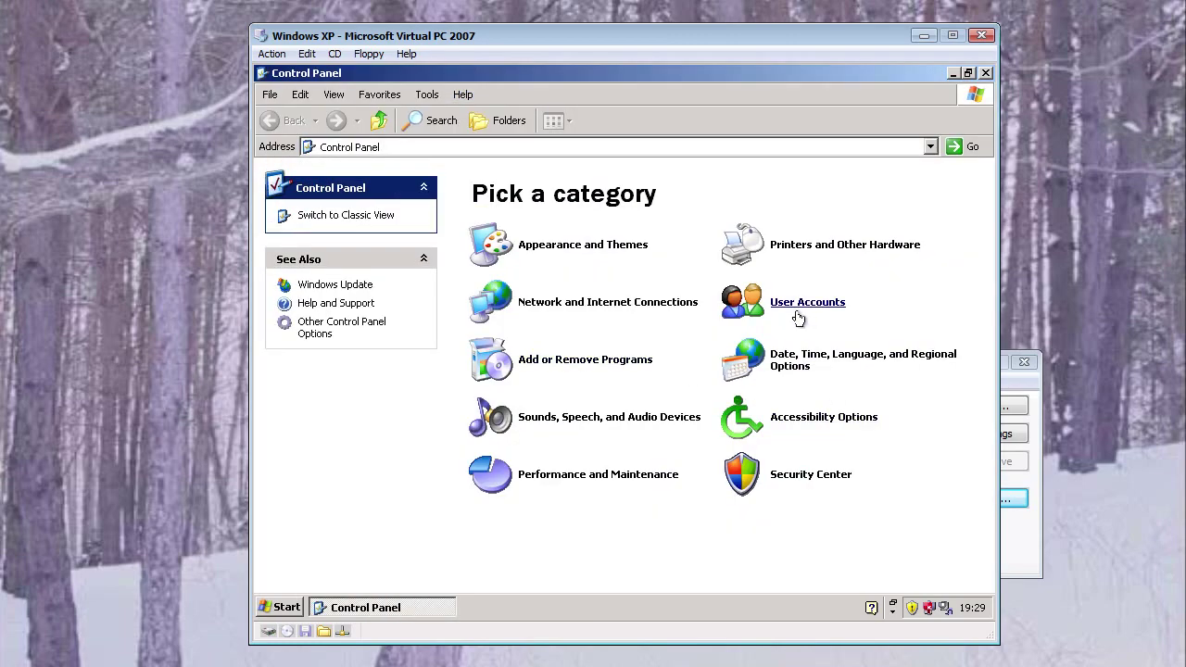
pyautogui.click(798, 319)
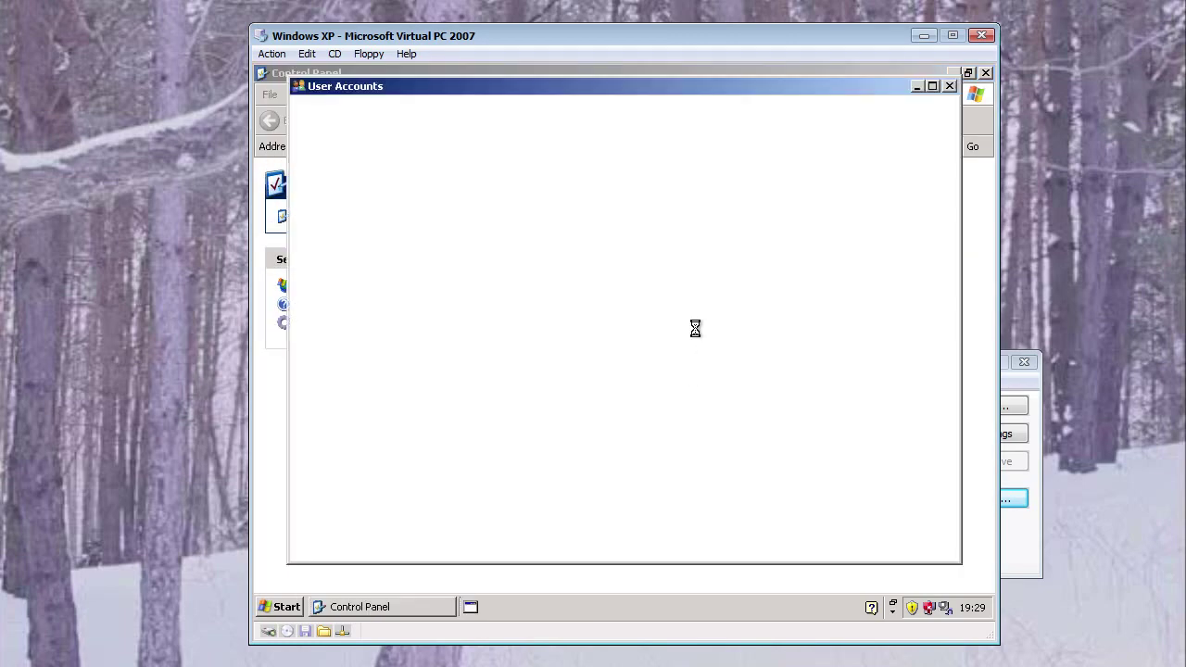
pyautogui.click(593, 307)
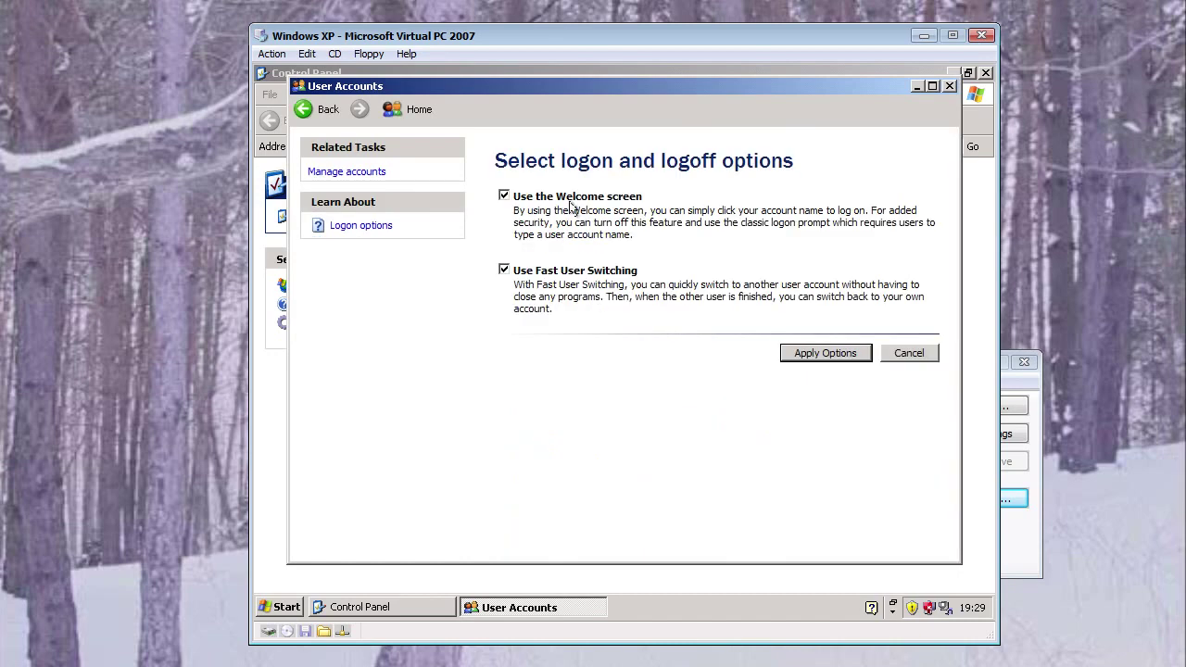
pyautogui.click(571, 197)
pyautogui.click(794, 350)
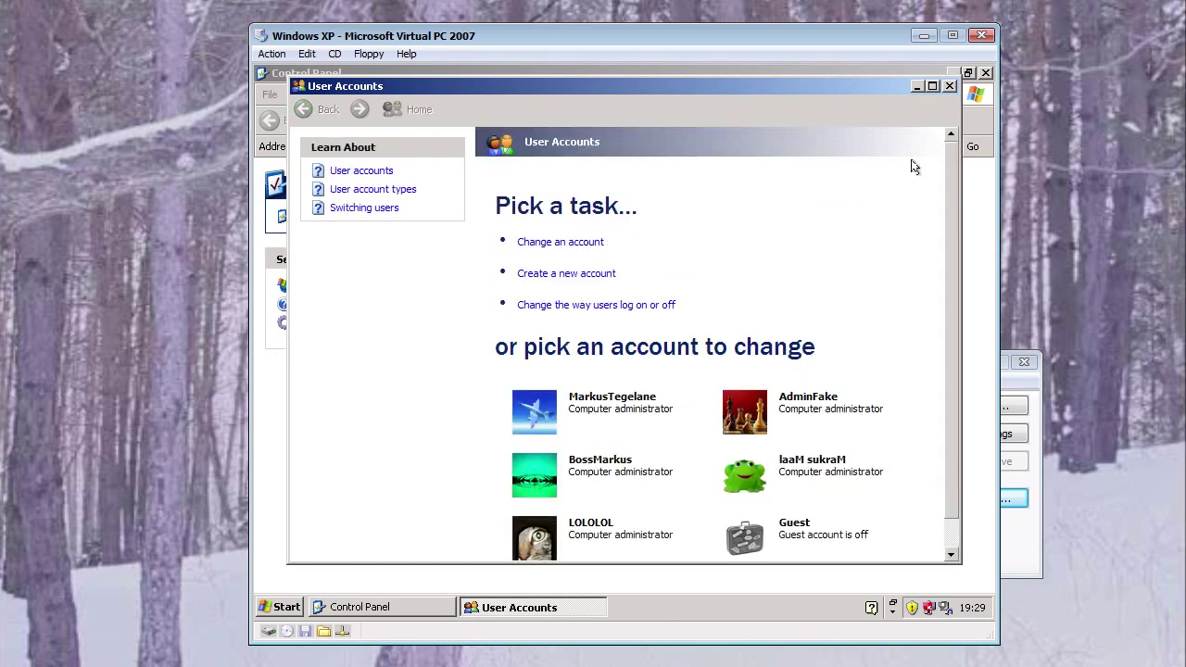
pyautogui.click(948, 86)
pyautogui.click(985, 72)
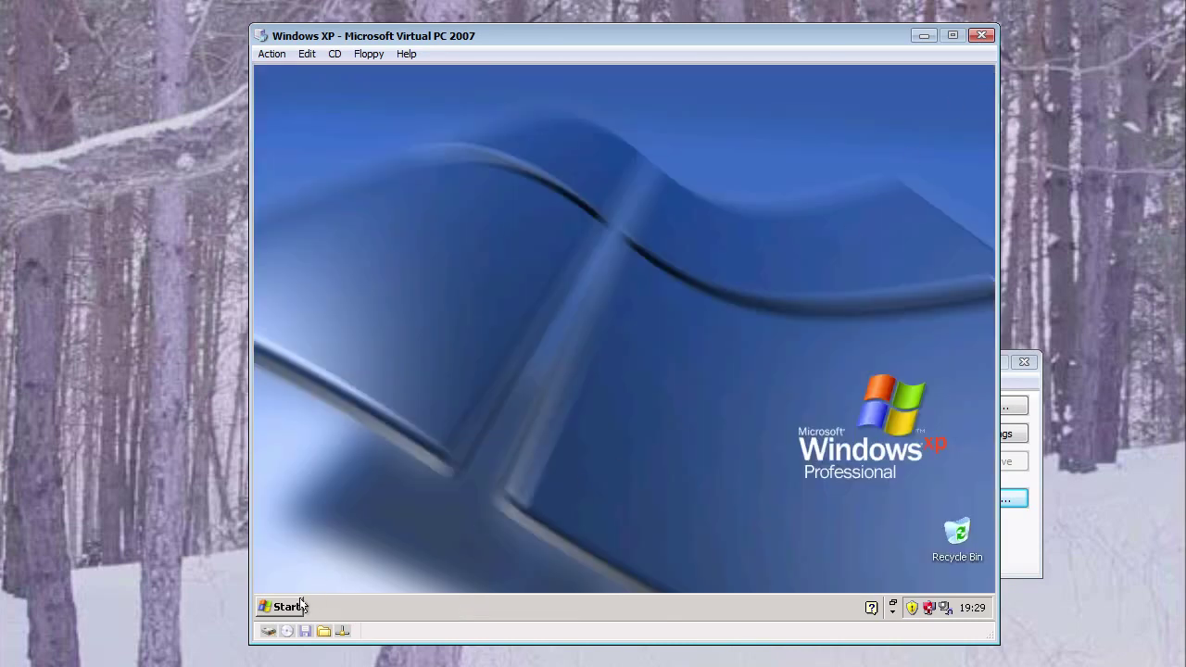
# - Log off Windows and log back on at the classic logon prompt
pyautogui.click(287, 607)
pyautogui.click(459, 582)
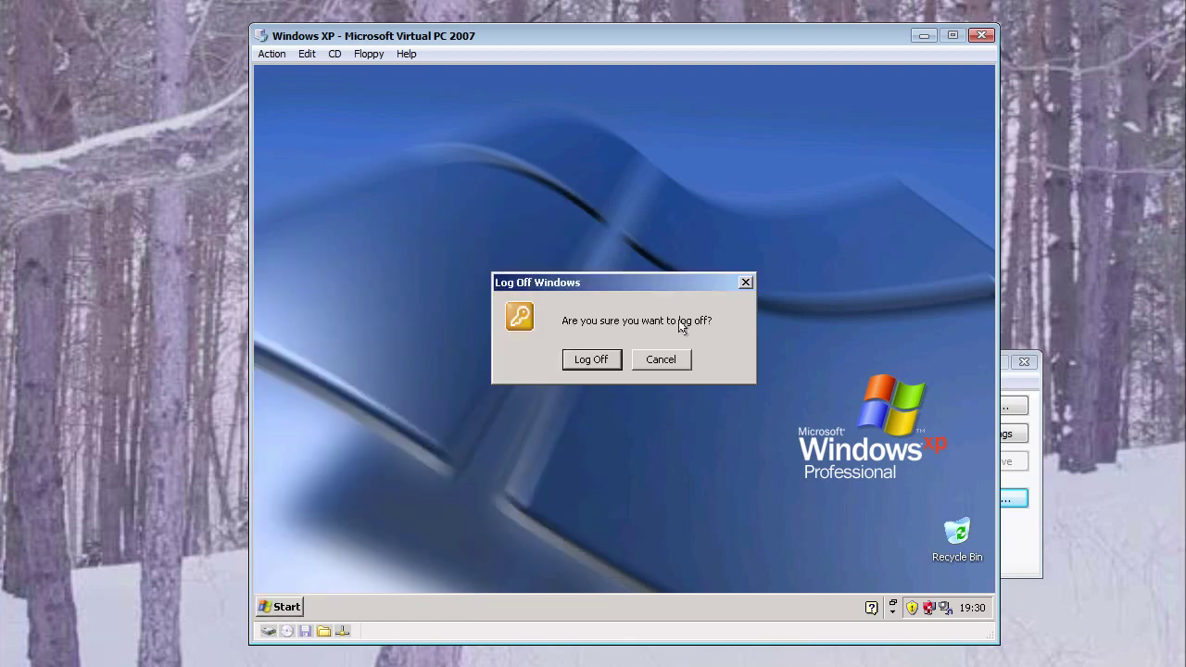
pyautogui.click(586, 362)
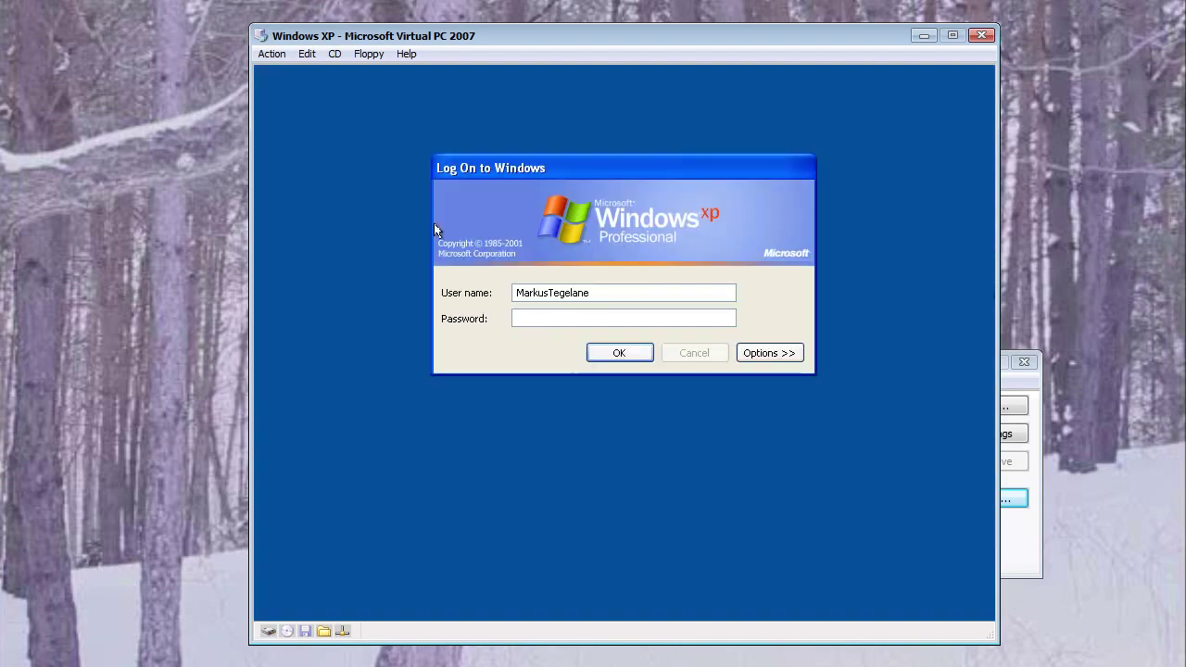
pyautogui.click(620, 354)
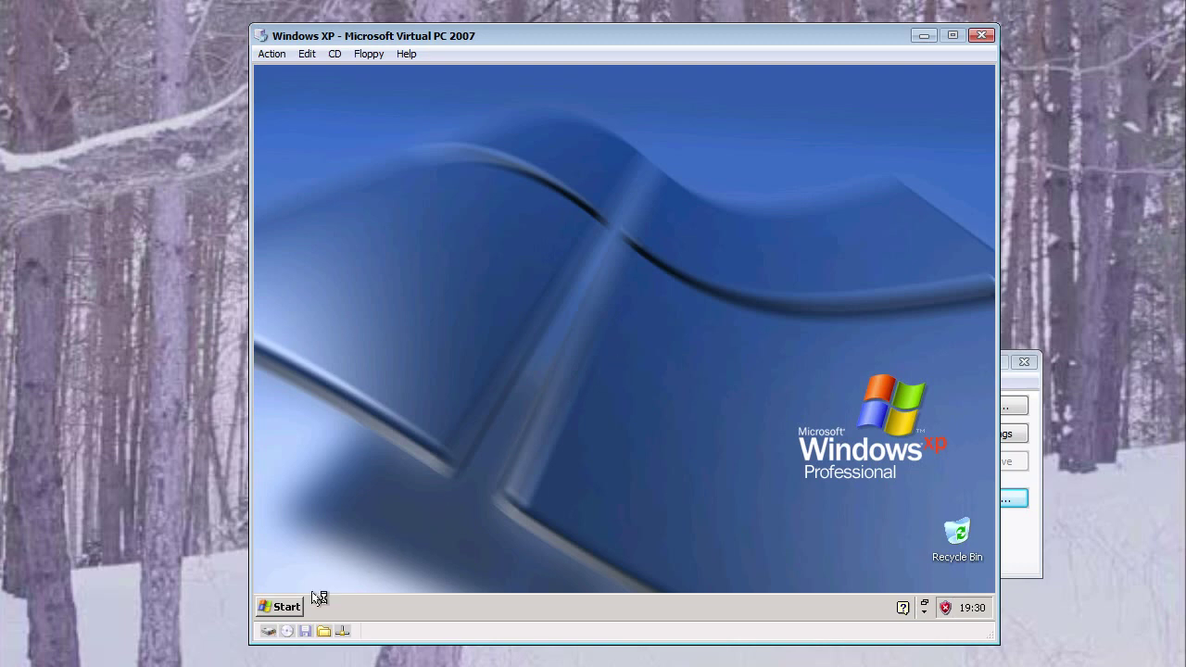
# - Keep Adapter 1 on the Atheros PCI-E Gigabit Ethernet controller in VM Networking settings, then dismiss the antivirus warning
pyautogui.click(307, 55)
pyautogui.click(342, 143)
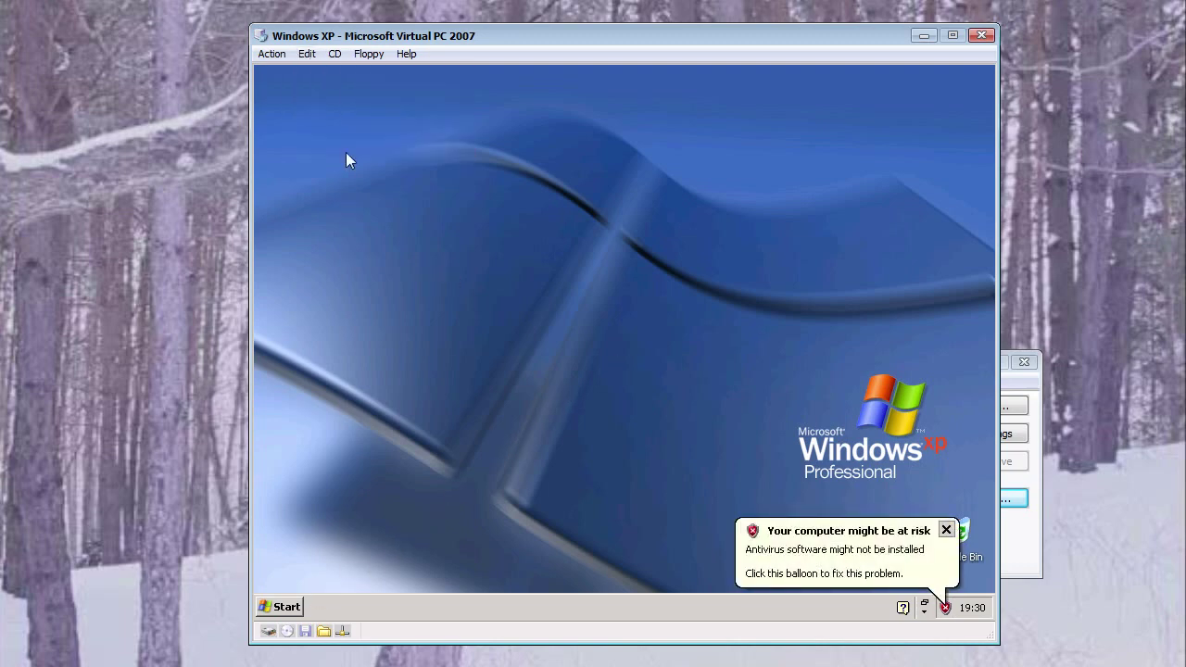
pyautogui.click(440, 380)
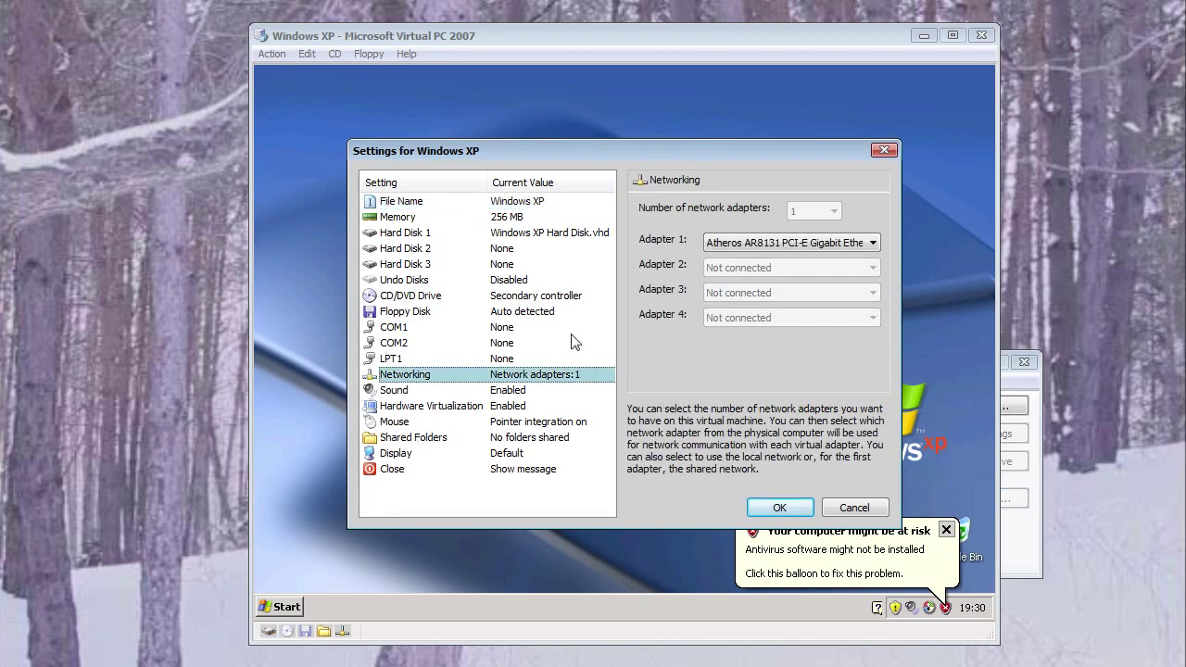
pyautogui.click(788, 242)
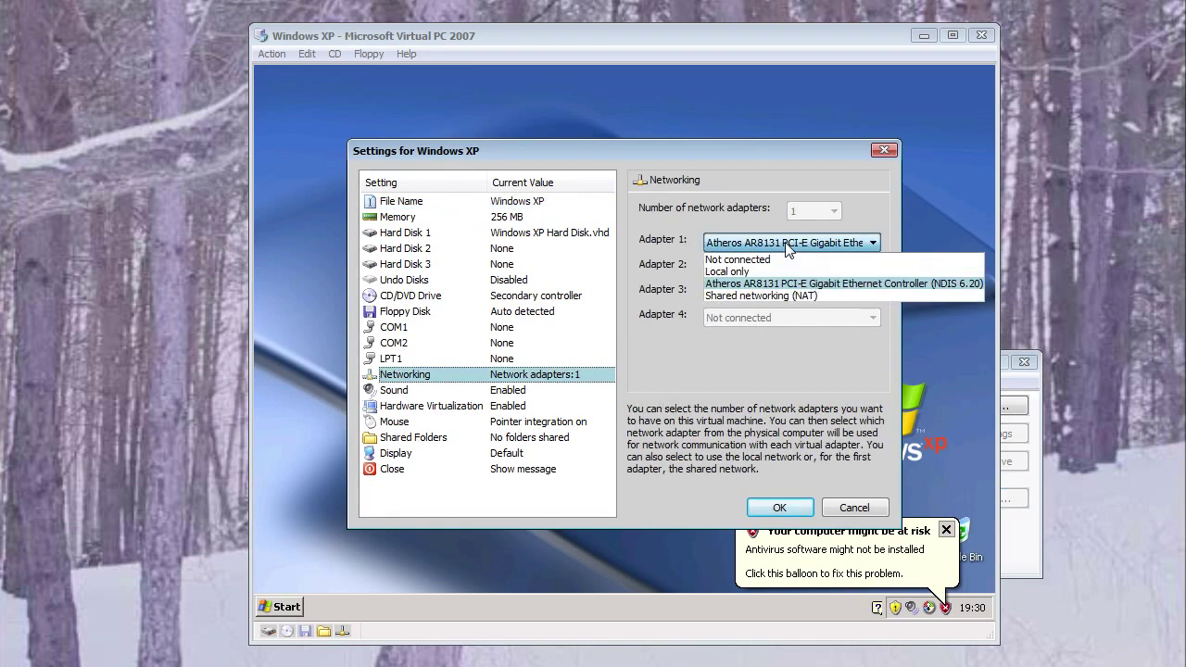
pyautogui.click(797, 338)
pyautogui.click(779, 506)
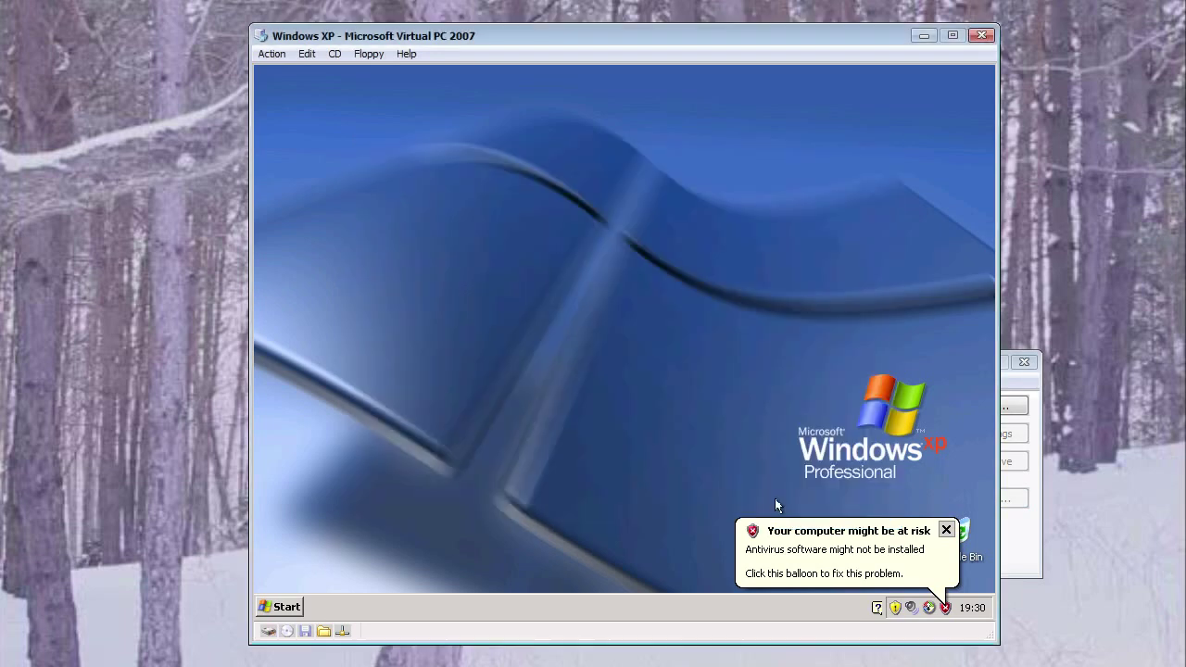
pyautogui.click(946, 530)
pyautogui.click(294, 606)
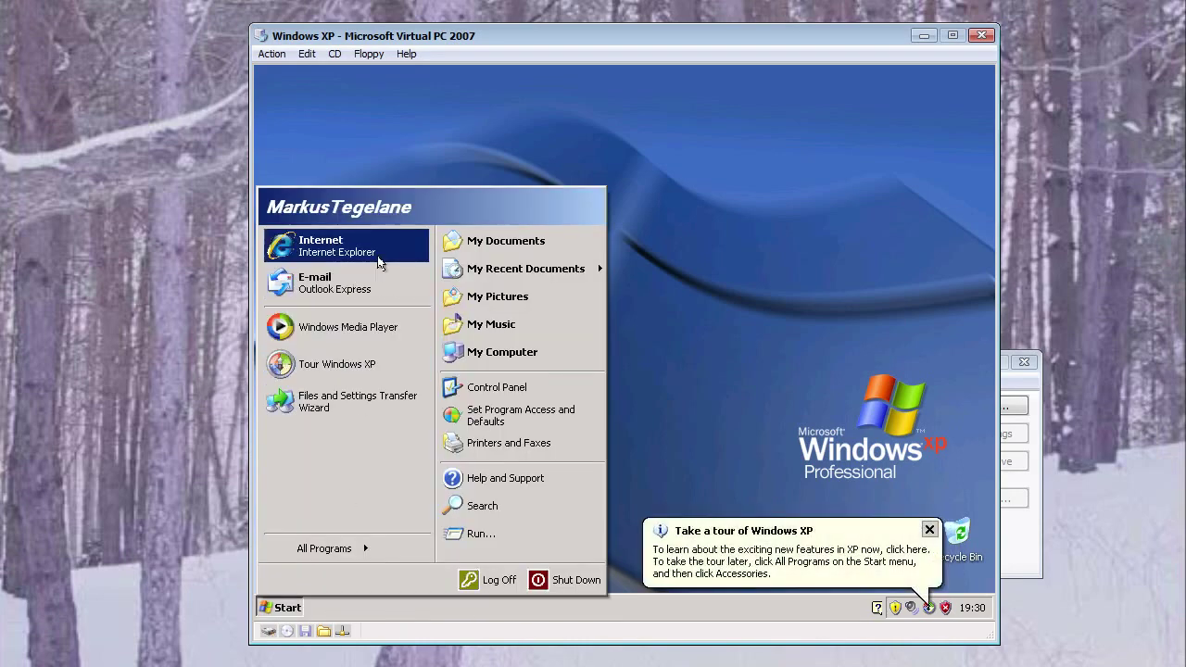
# - Launch Internet Explorer, load google.com, and drag the VM window to the top-left corner
pyautogui.click(929, 530)
pyautogui.click(929, 530)
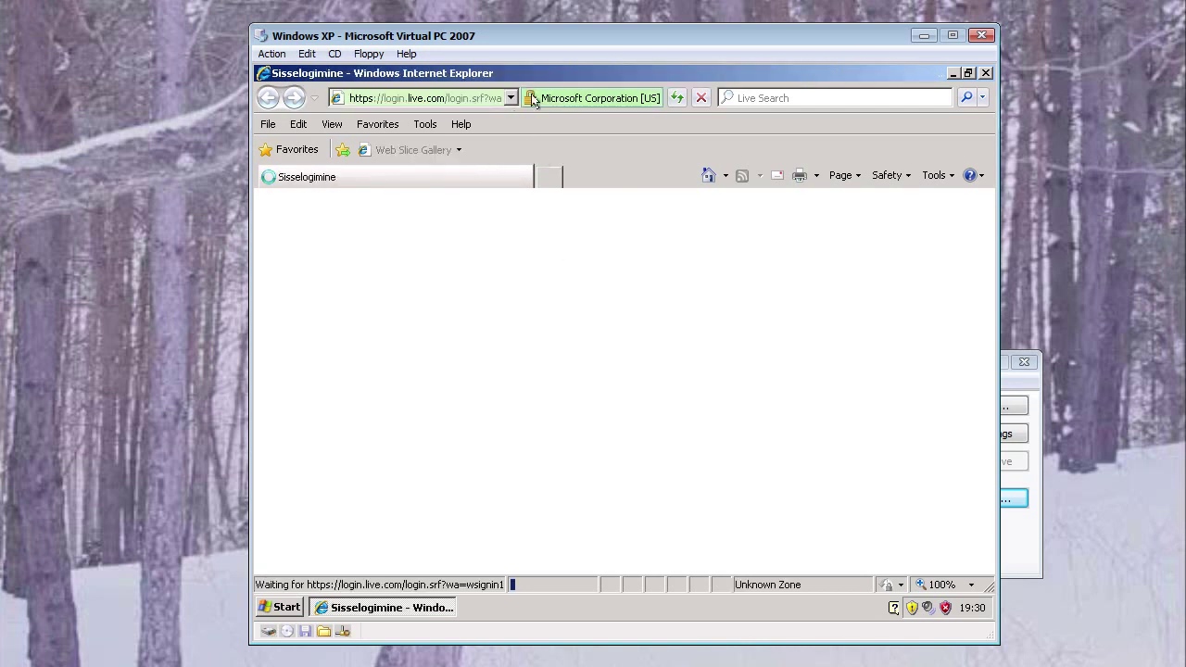
pyautogui.click(414, 96)
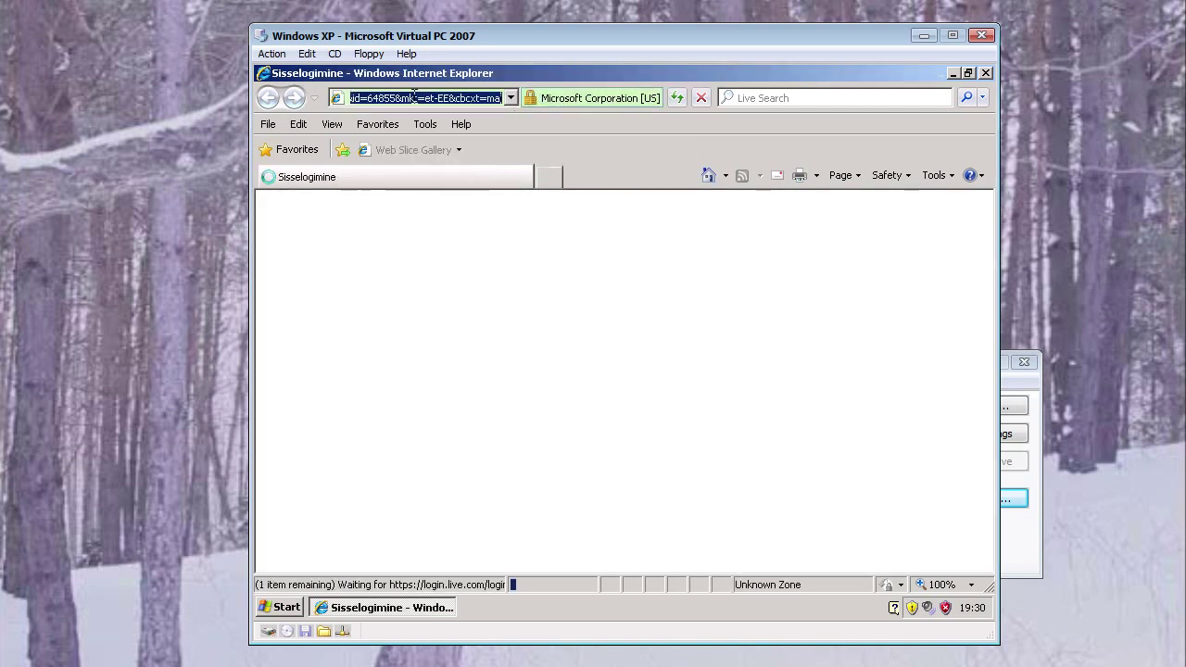
pyautogui.write('googl')
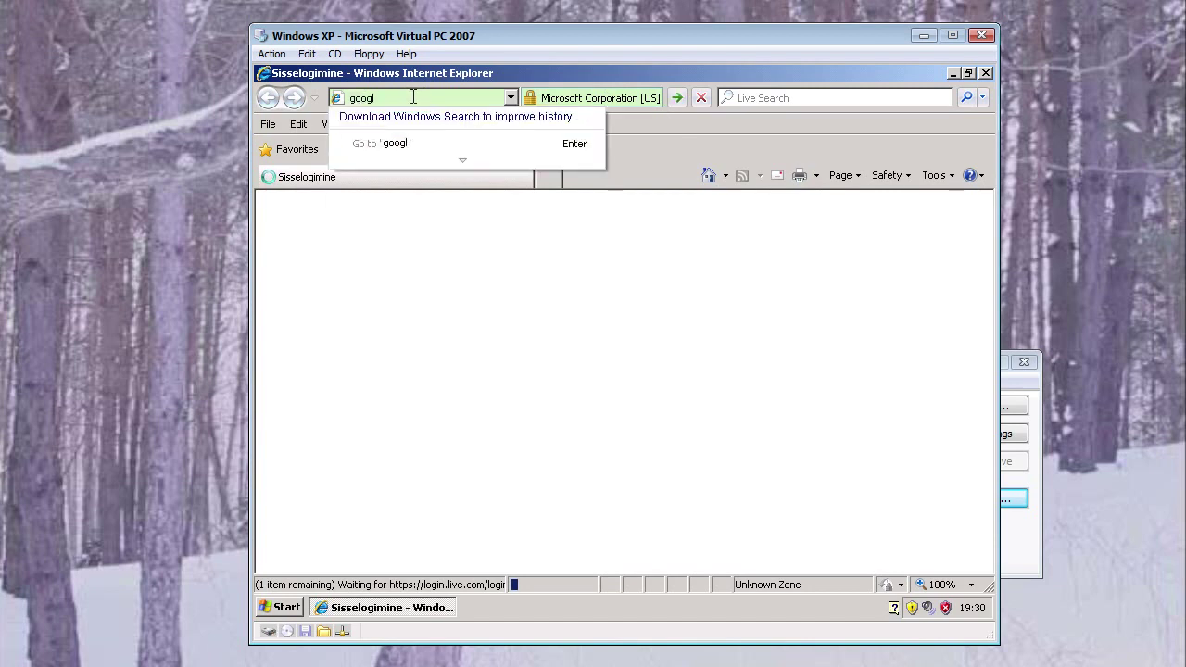
pyautogui.write('e.com')
pyautogui.press('Return')
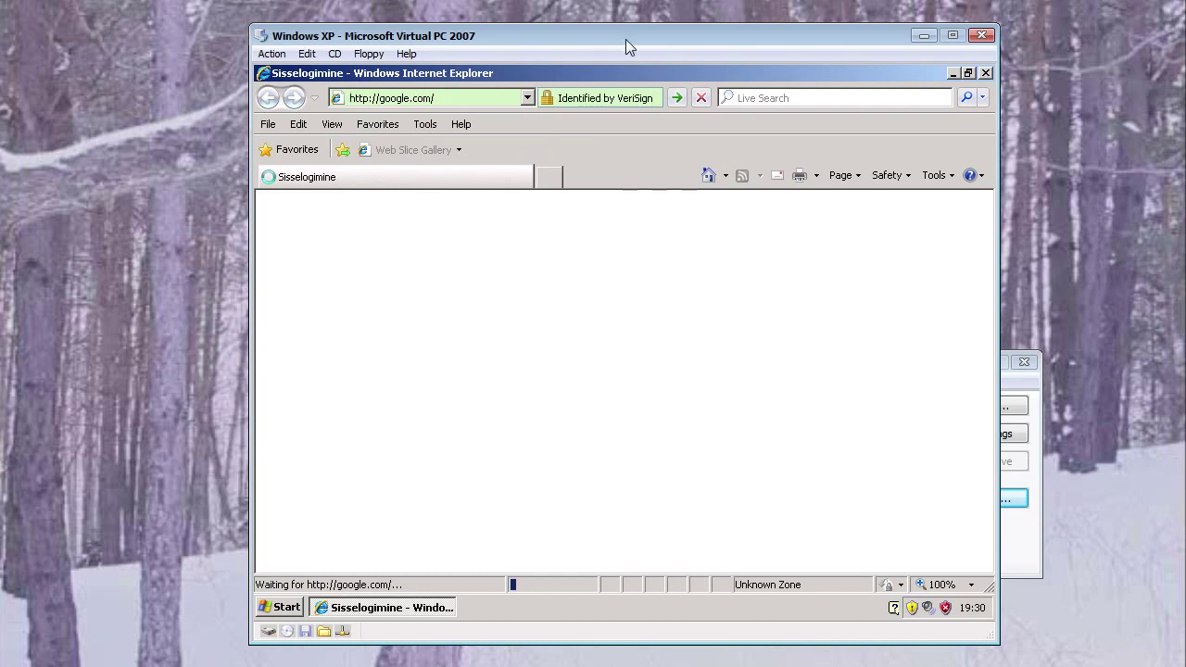
pyautogui.moveTo(626, 39); pyautogui.dragTo(410, 12)
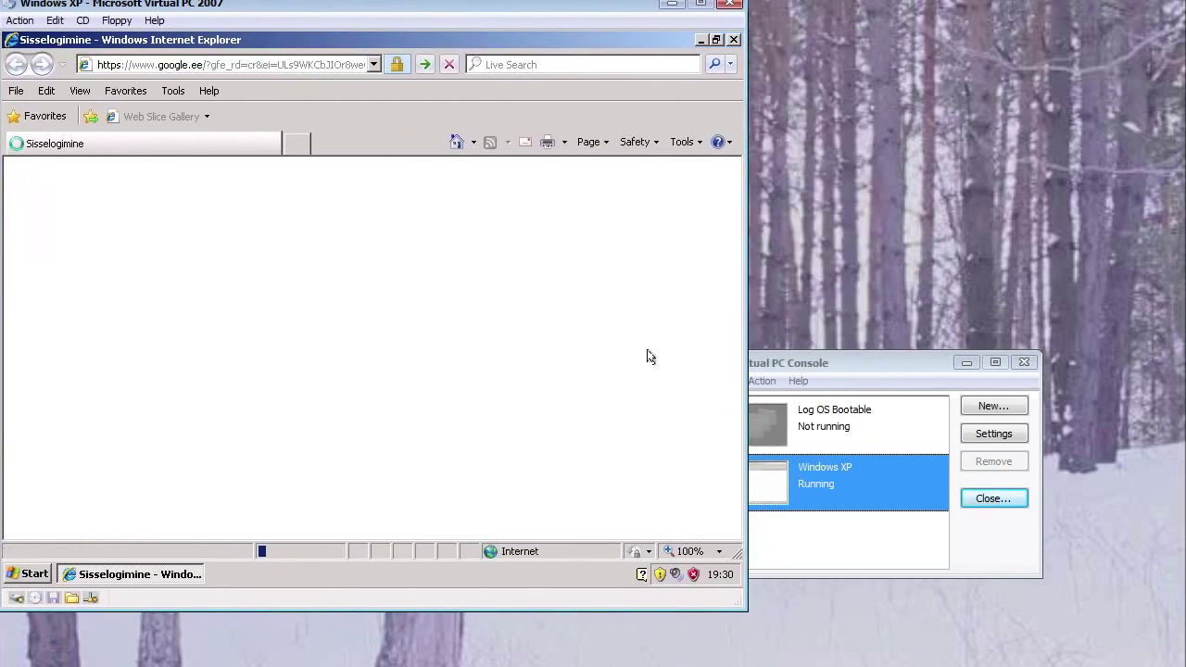
# - Maximise the Virtual PC window and switch the Windows XP VM into full-screen mode
pyautogui.press('super+Up')
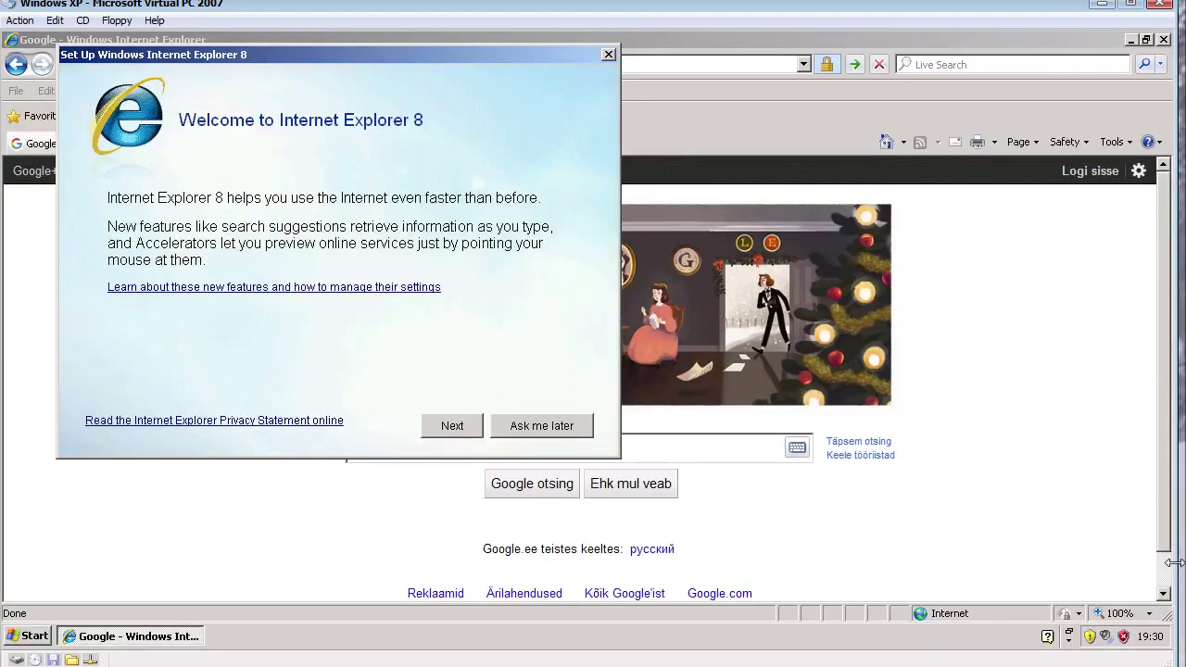
pyautogui.hotkey('alt', 'Tab')
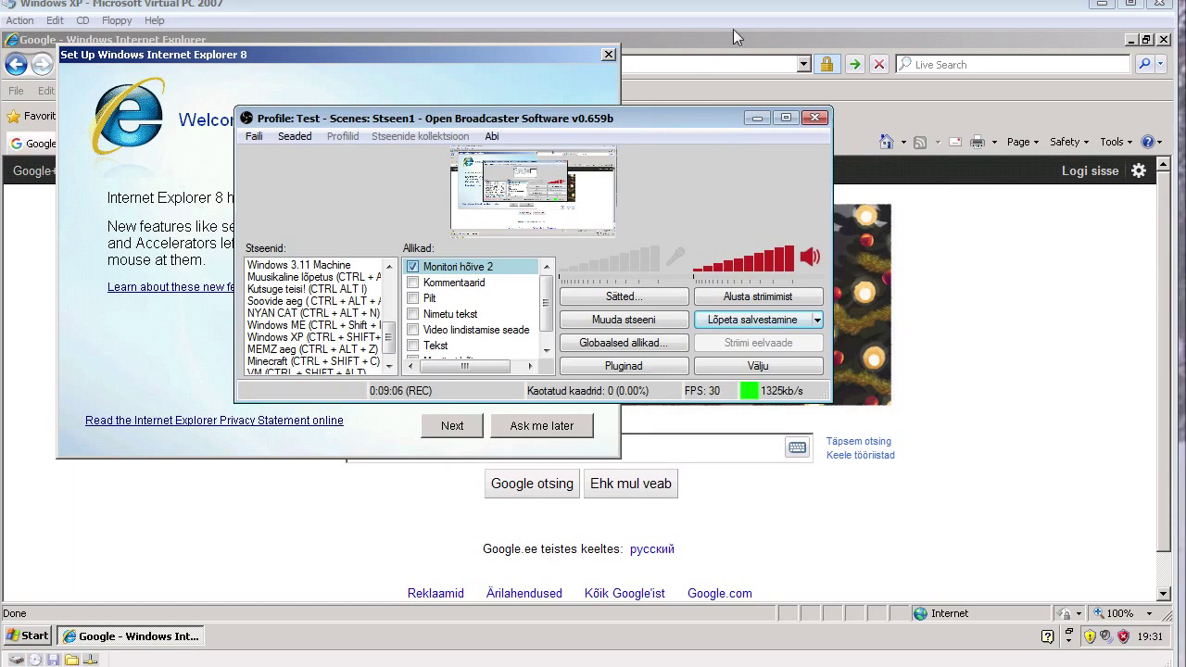
pyautogui.doubleClick(776, 5)
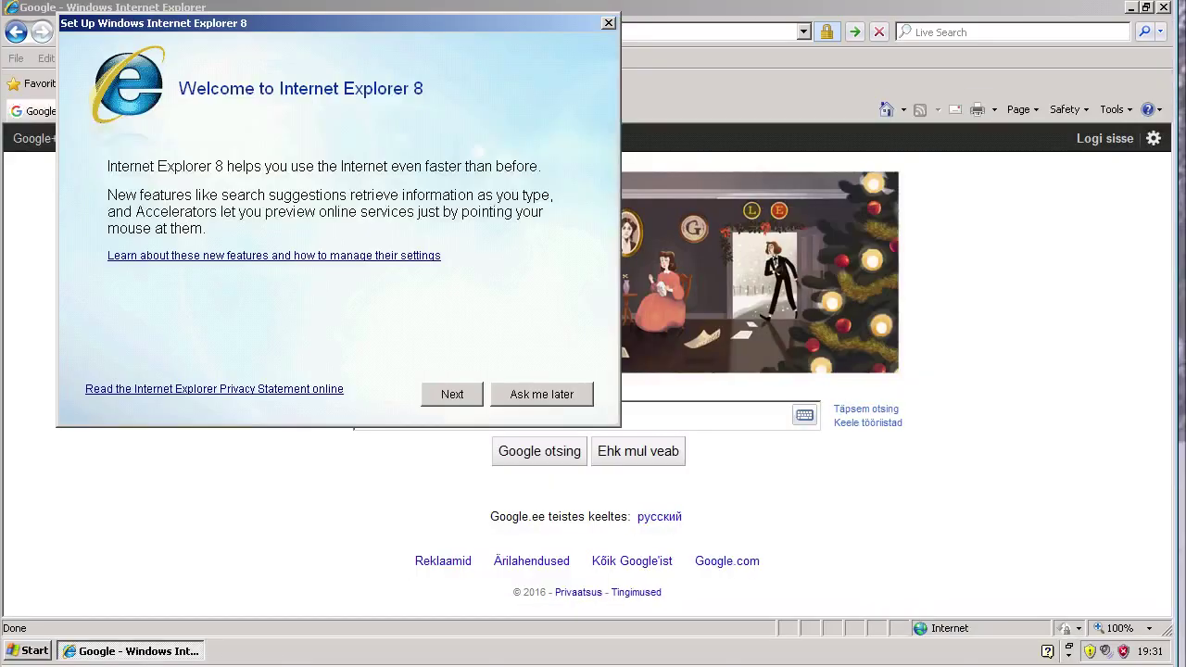
# - Postpone the IE8 setup, search Google for 'TweakUI powertoy windows xp', and open the FileHippo result
pyautogui.click(558, 395)
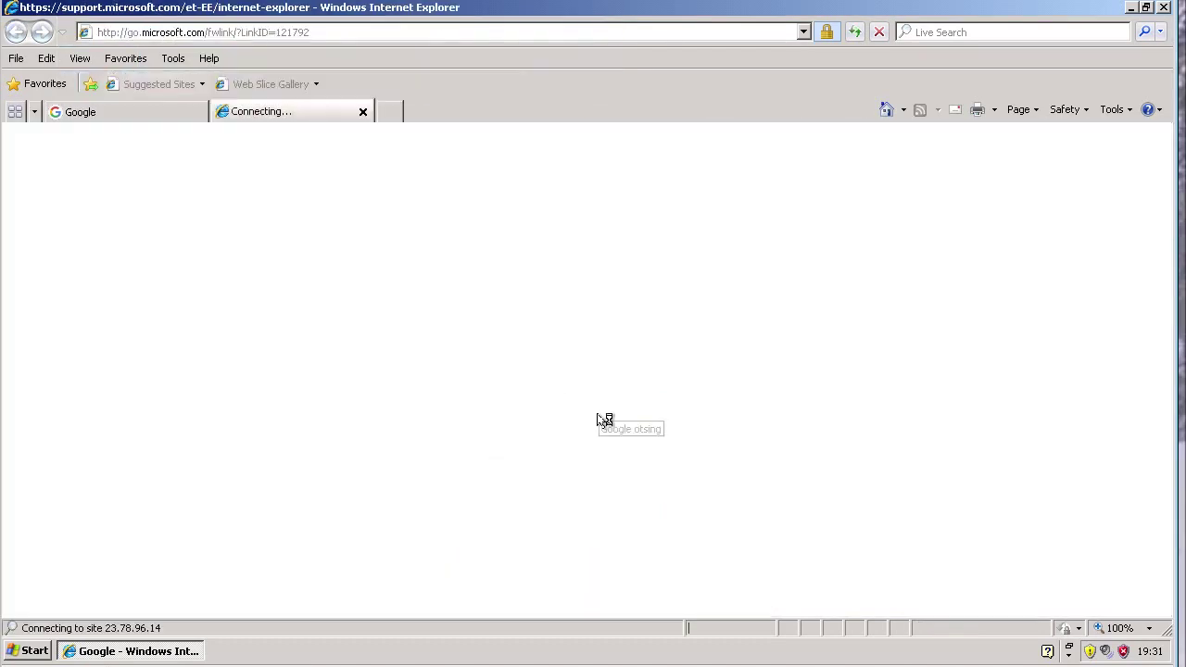
pyautogui.click(362, 113)
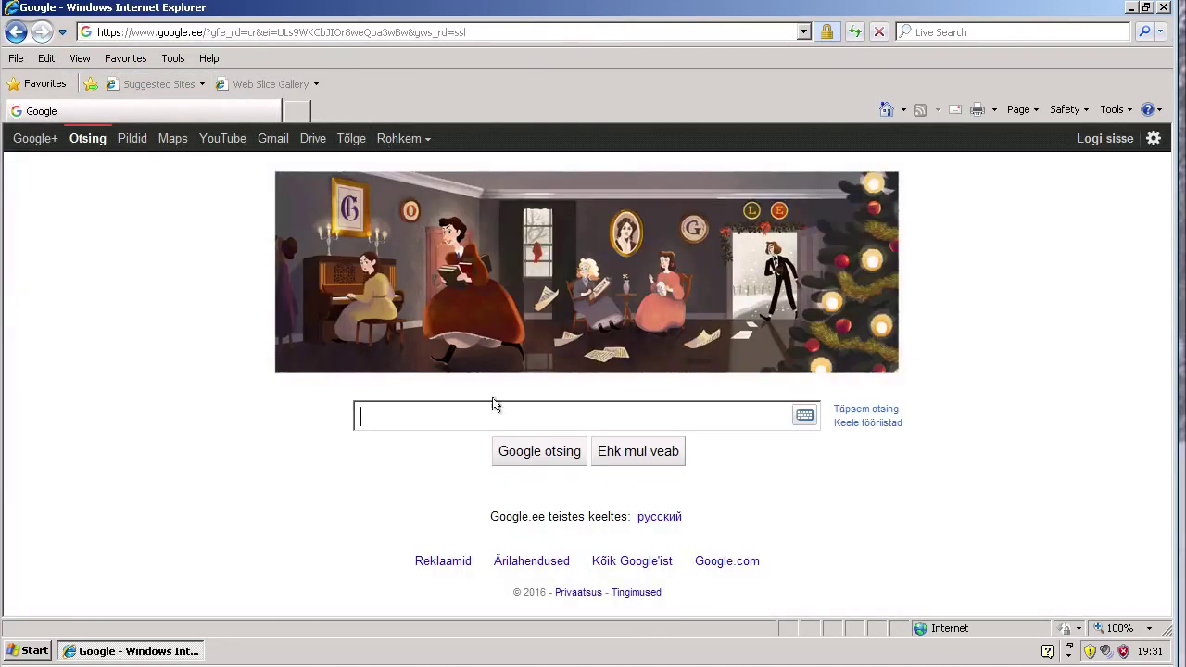
pyautogui.write('Tweak')
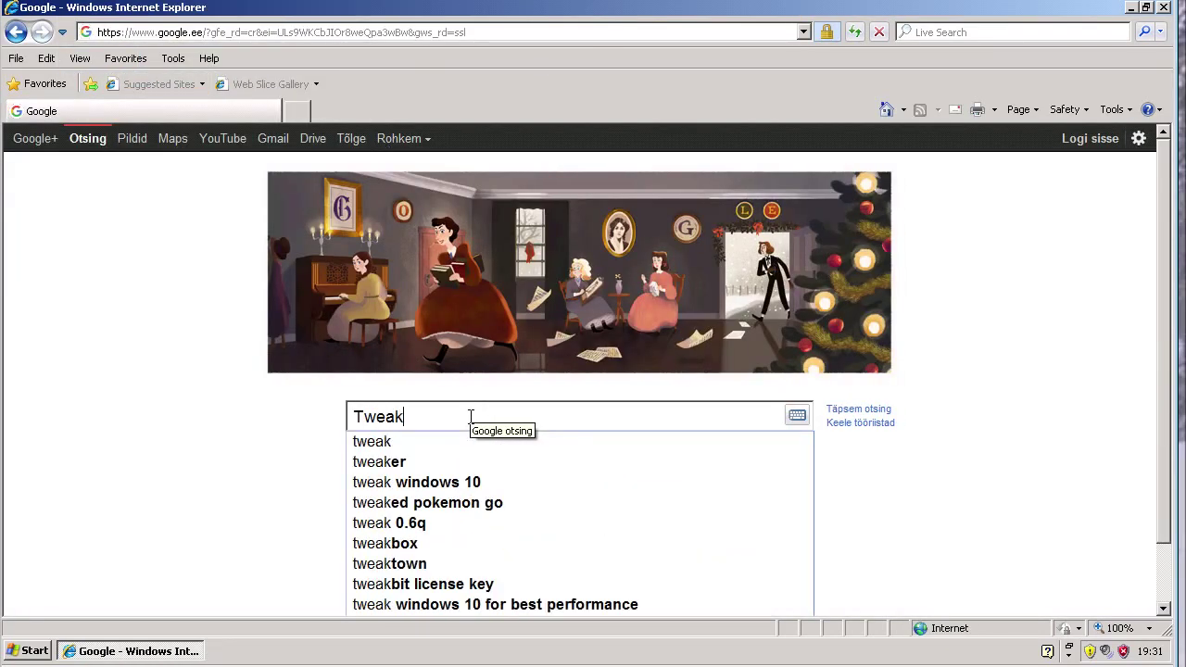
pyautogui.write('UI powe')
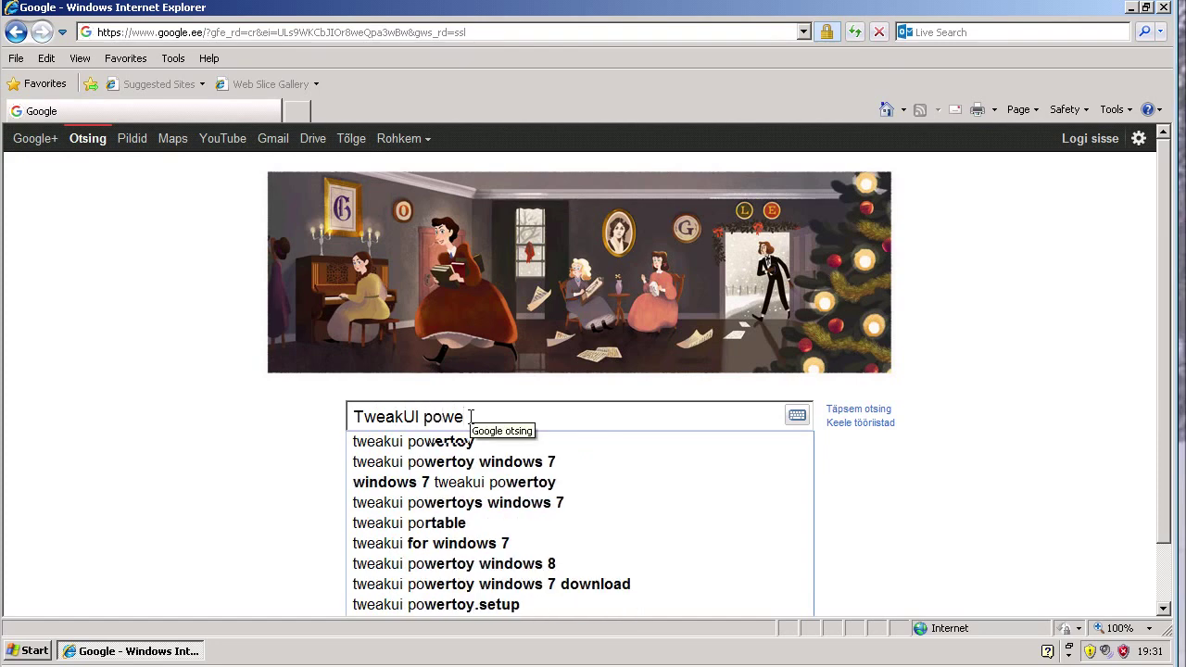
pyautogui.write('rtoy windows xp')
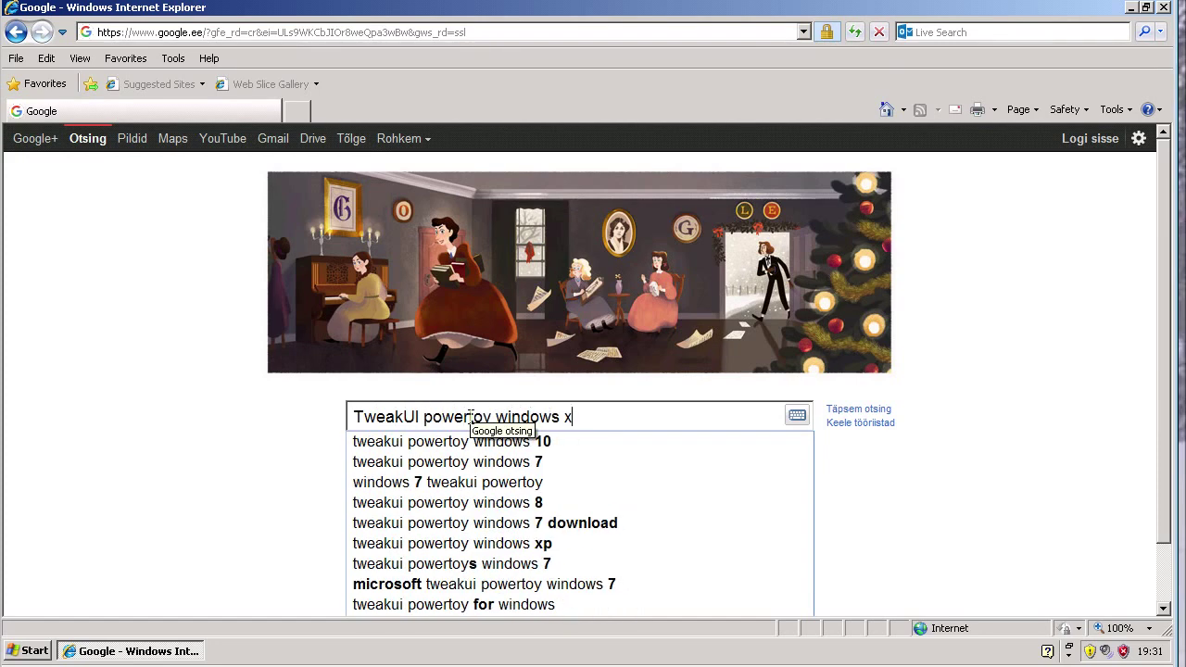
pyautogui.press('Return')
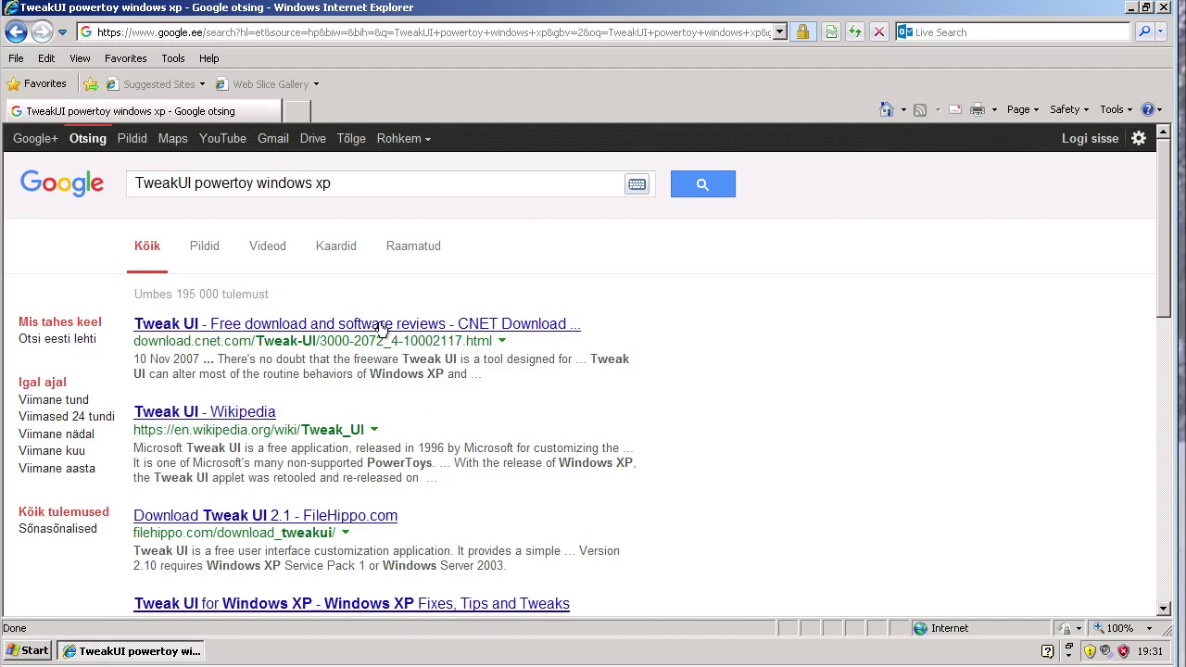
pyautogui.scroll(-3, 343, 539)
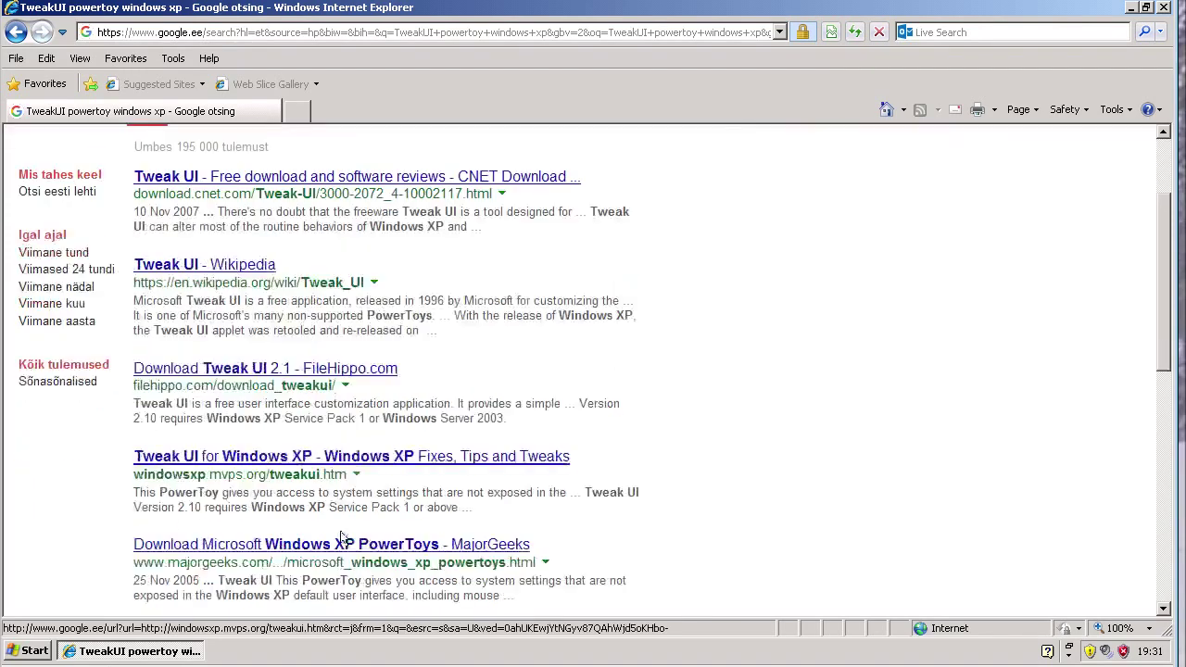
pyautogui.click(332, 374)
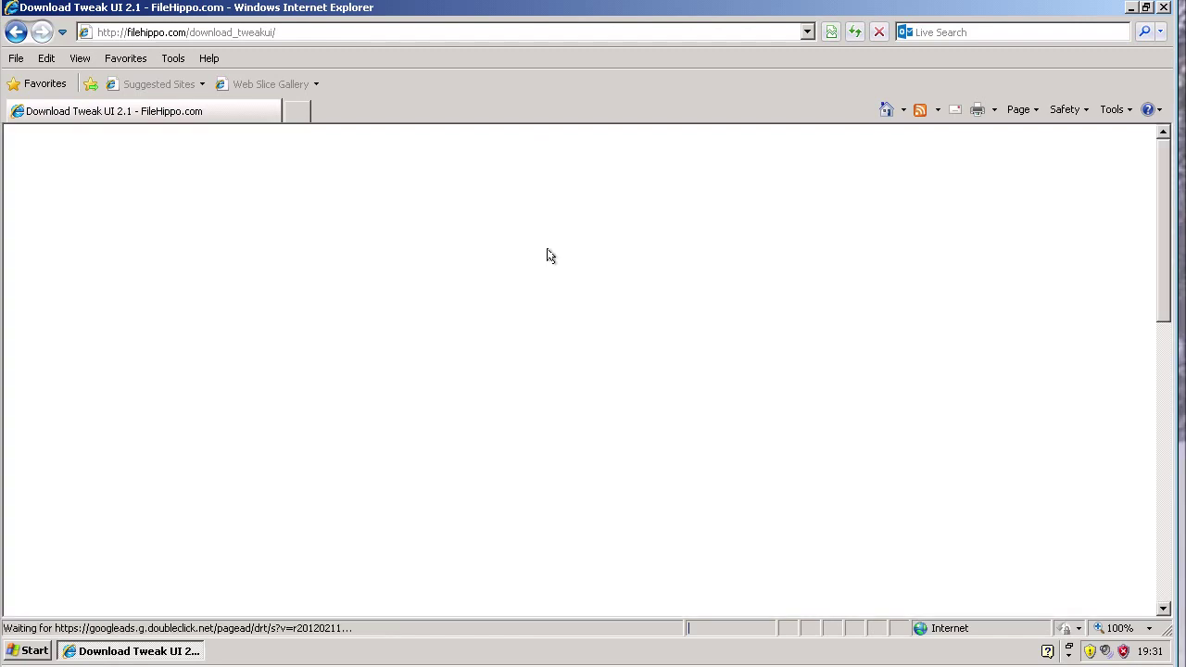
# - Download the latest Tweak UI from FileHippo, allowing the blocked download via the information bar
pyautogui.scroll(-2, 488, 424)
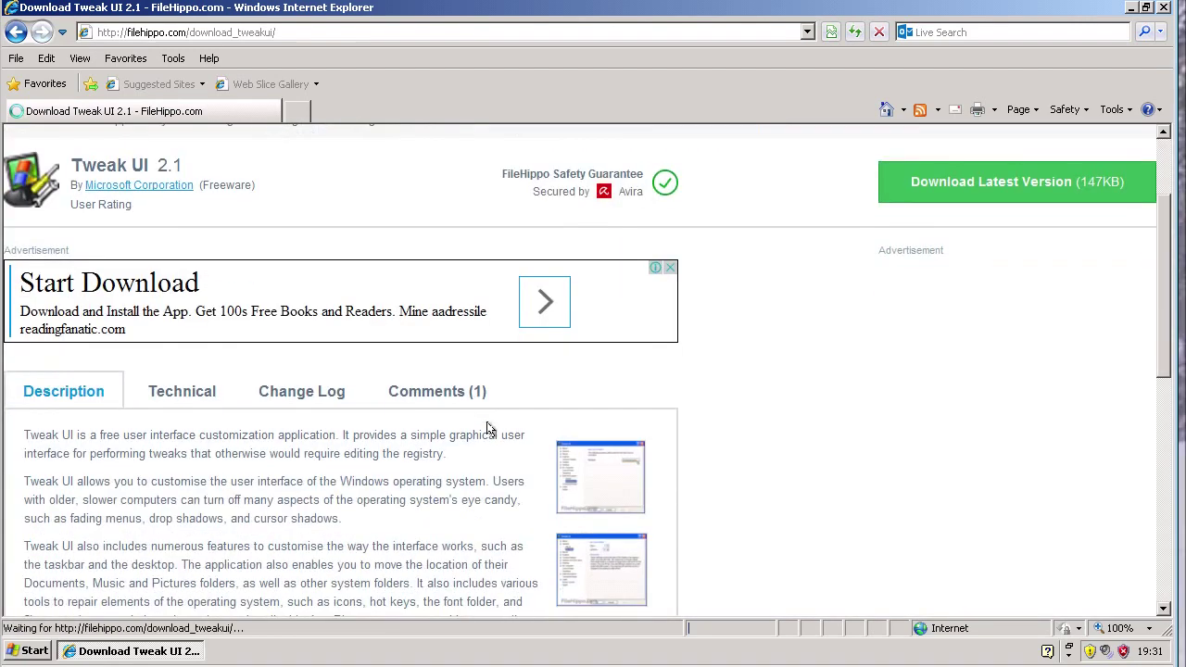
pyautogui.scroll(2, 489, 425)
pyautogui.click(969, 333)
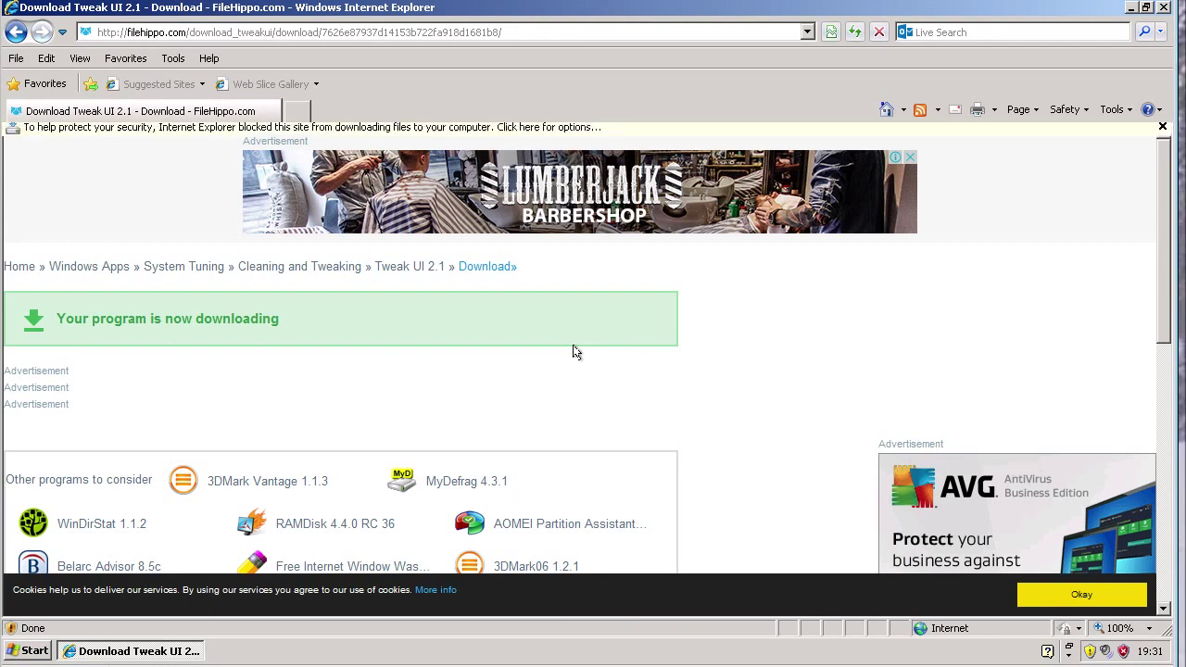
pyautogui.click(389, 132)
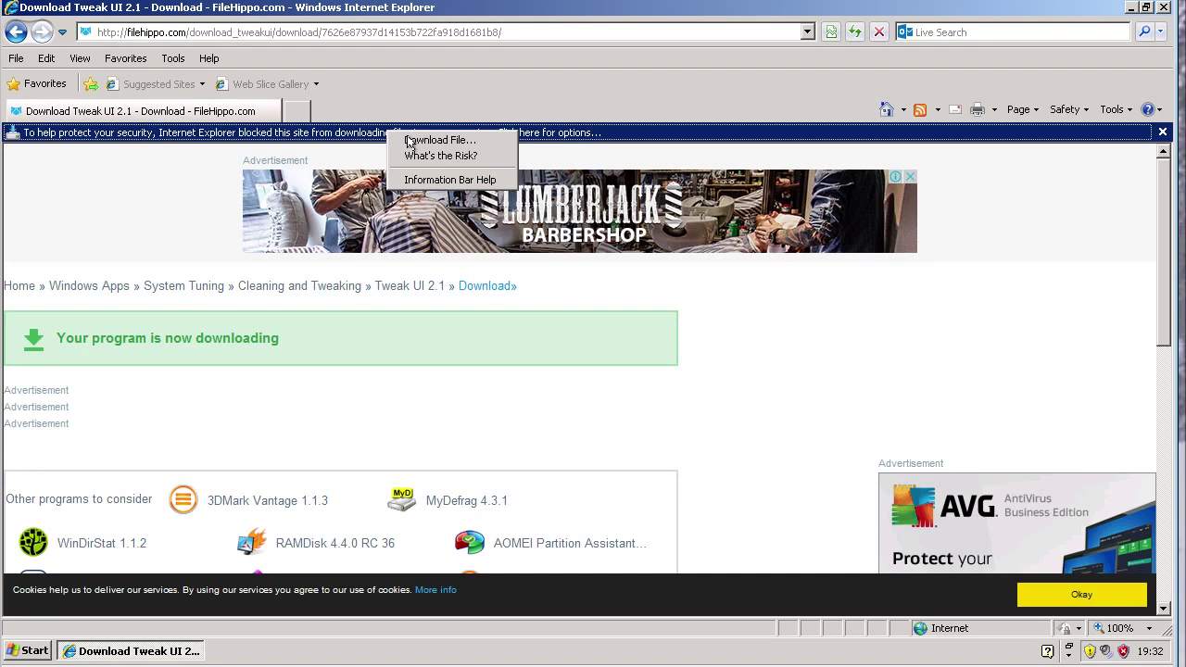
pyautogui.click(409, 141)
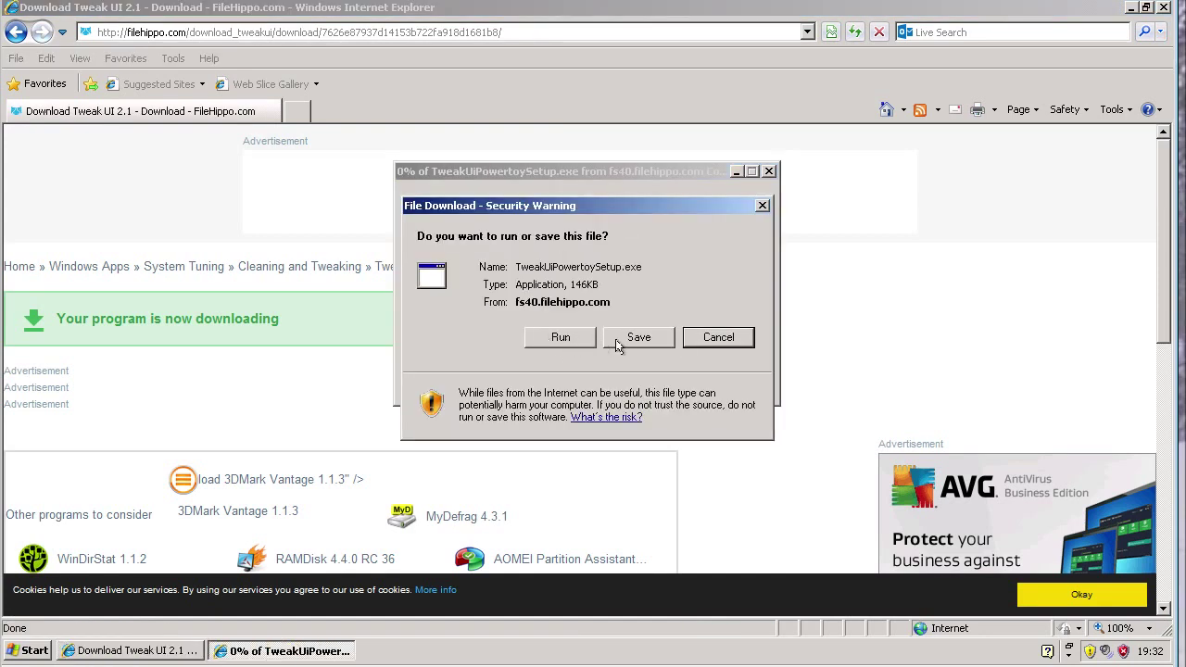
# - Run TweakUIPowertoySetup.exe, accept the licence, finish installation, and close Internet Explorer
pyautogui.click(574, 337)
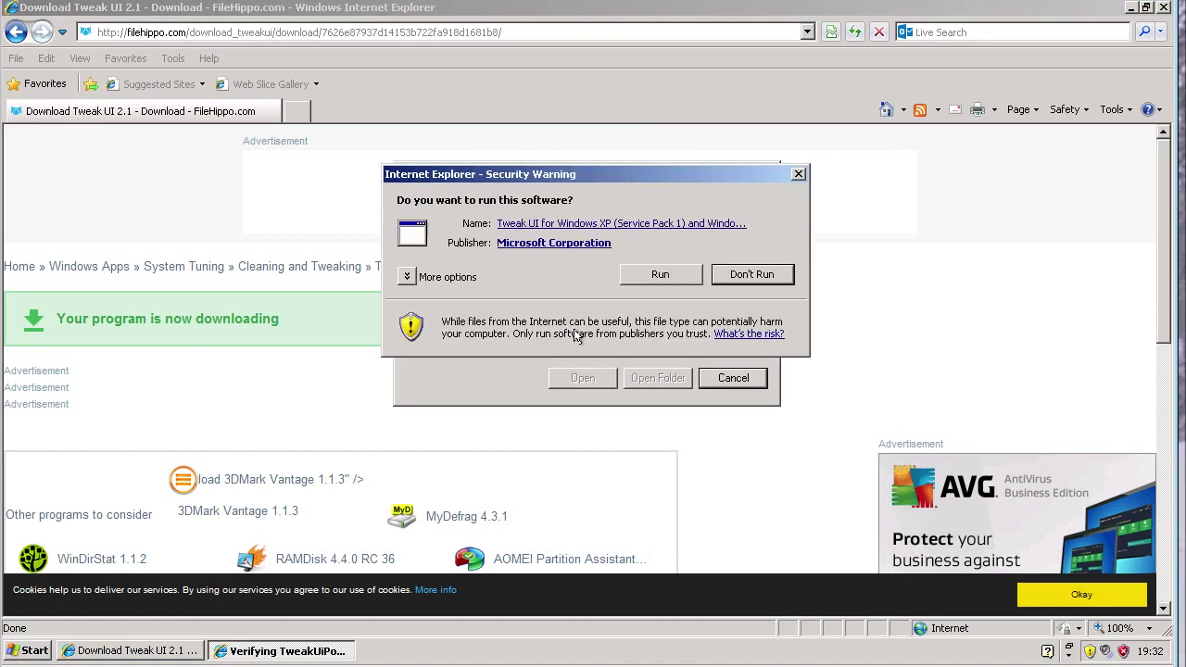
pyautogui.click(634, 280)
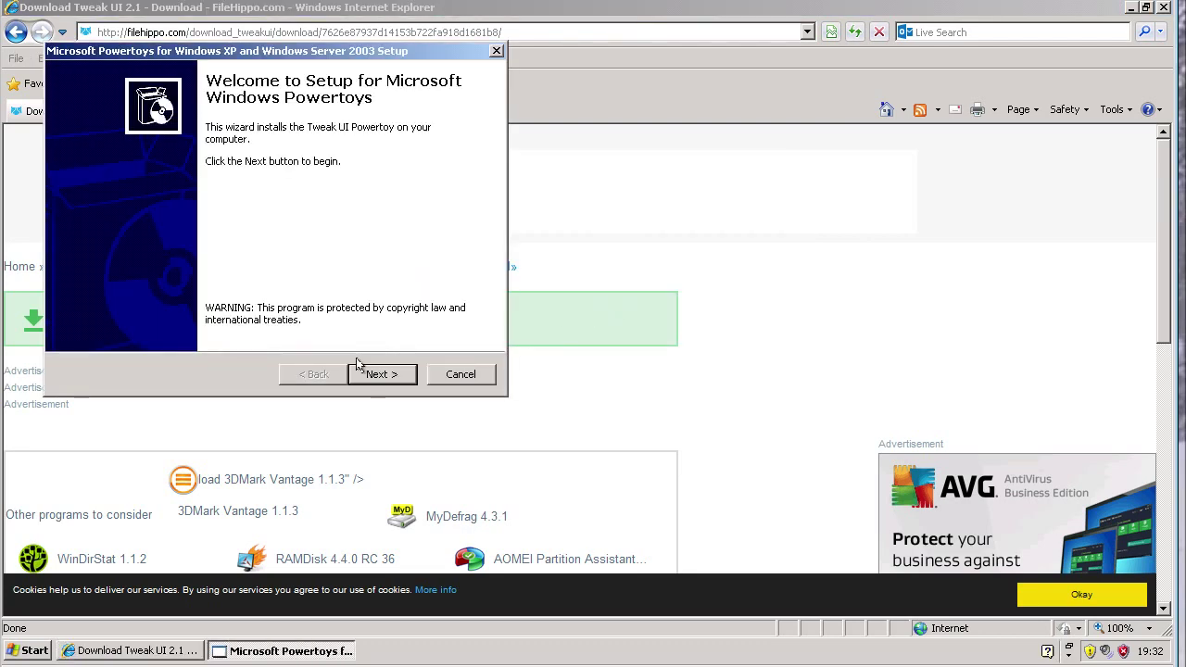
pyautogui.click(366, 372)
pyautogui.click(258, 317)
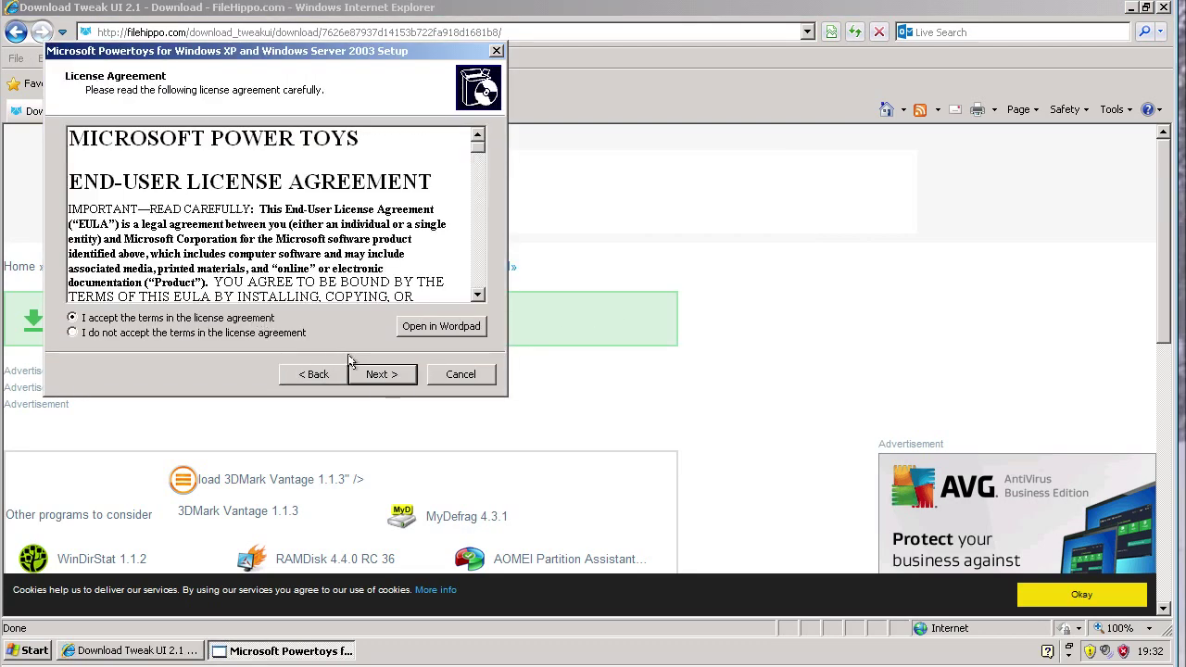
pyautogui.click(376, 373)
pyautogui.click(376, 374)
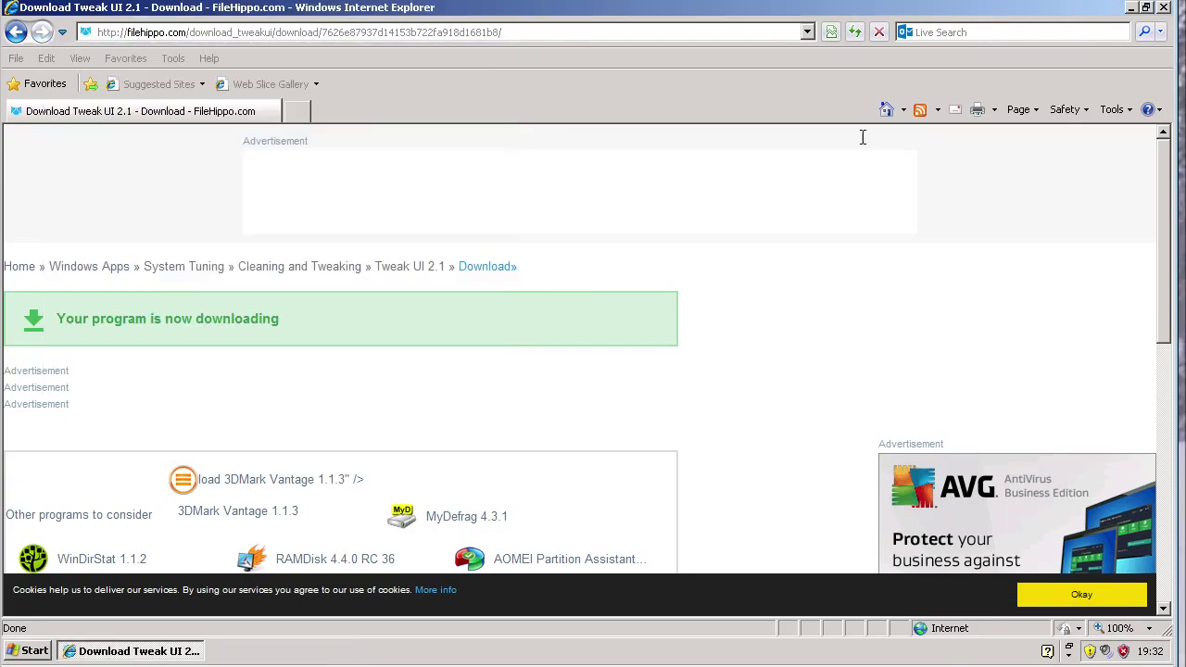
pyautogui.click(1164, 9)
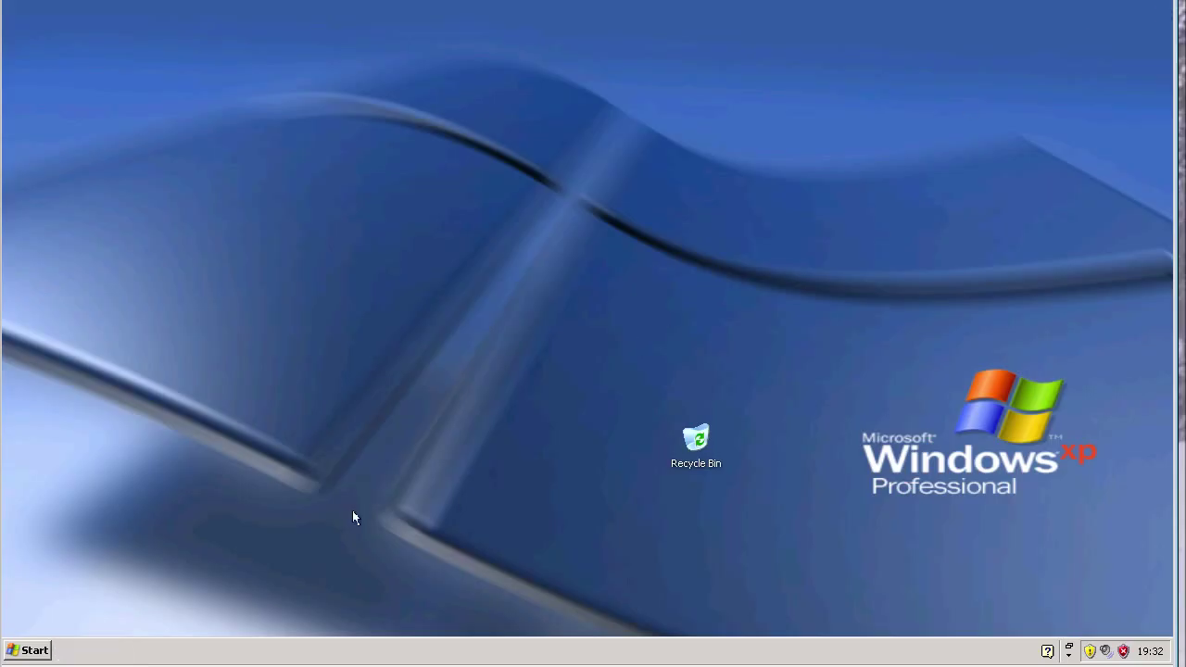
# - Move the Recycle Bin to the desktop's bottom-right corner and launch Tweak UI
pyautogui.click(706, 454)
pyautogui.moveTo(1101, 569); pyautogui.dragTo(1142, 595)
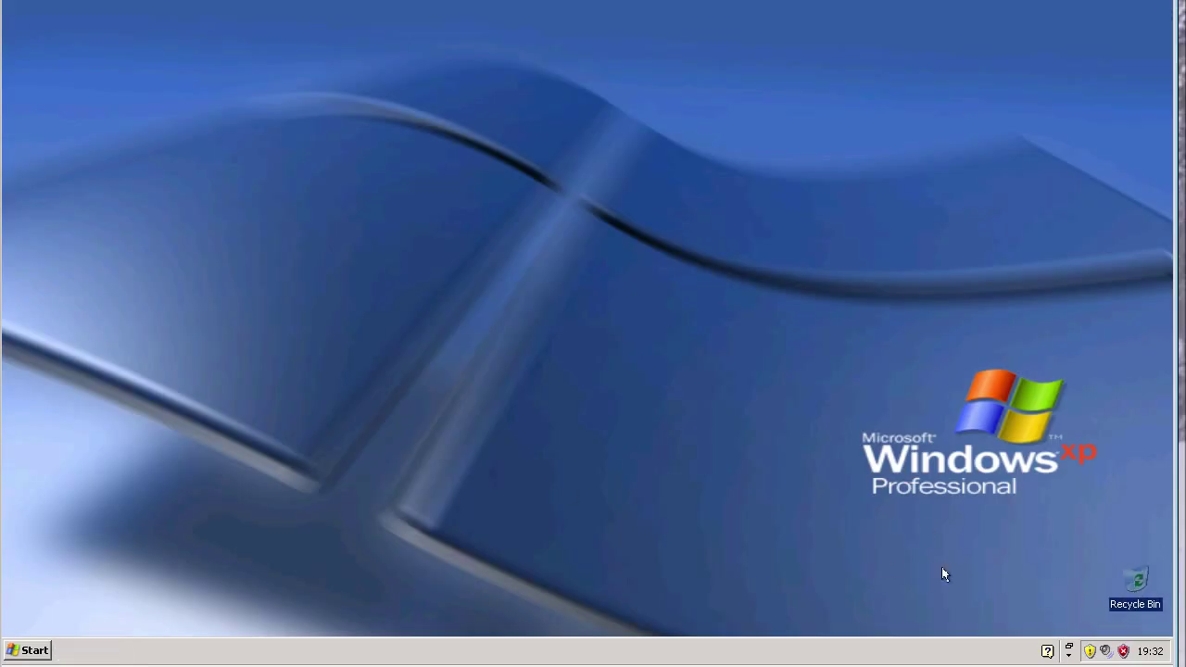
pyautogui.click(30, 651)
pyautogui.moveTo(90, 595)
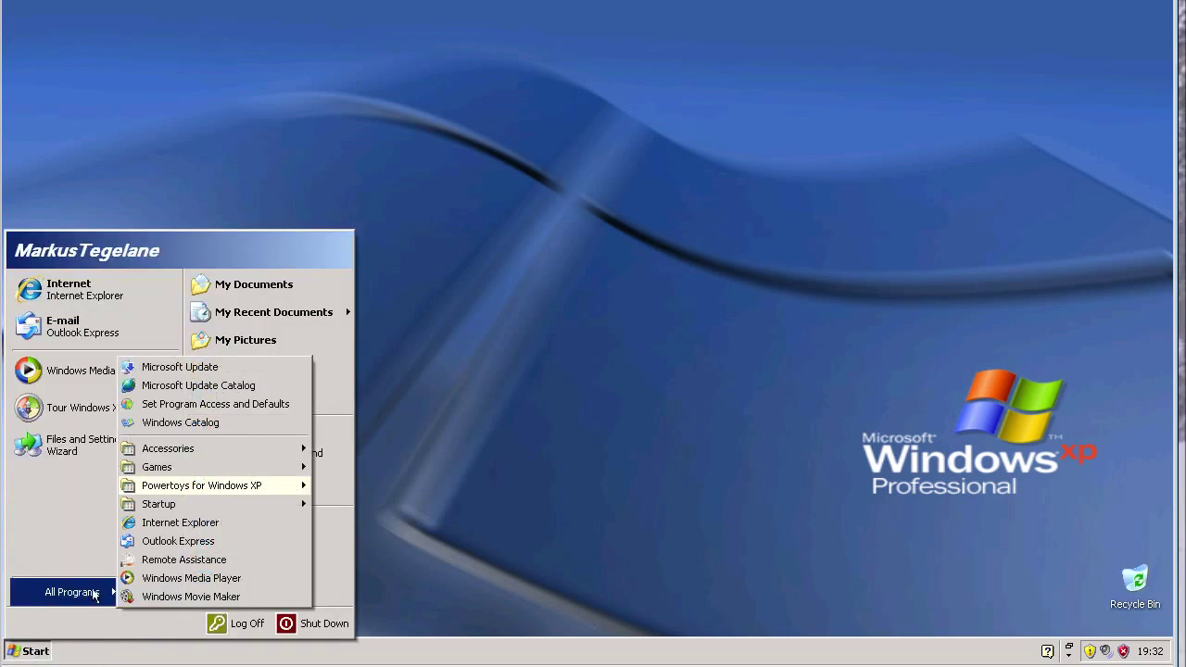
pyautogui.moveTo(255, 485)
pyautogui.click(357, 484)
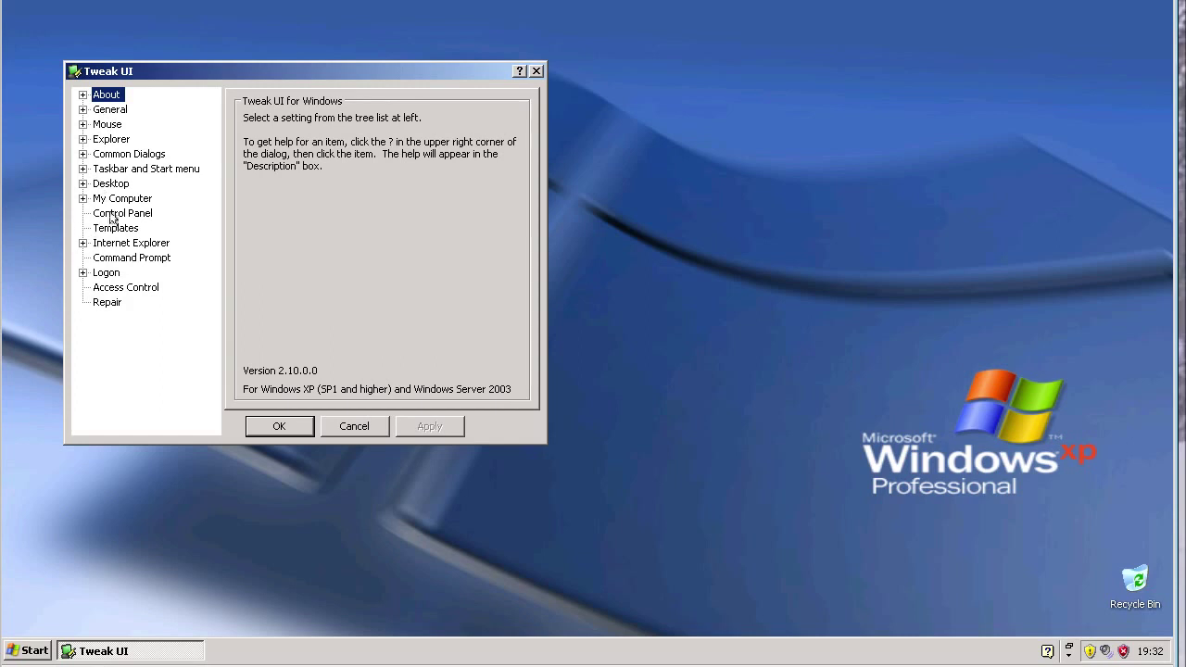
# - Copy Colors, Wallpaper, Mouse, Screen saver, Metrics and fonts, Keyboard, Font smoothing and Animations to the logon desktop
pyautogui.click(83, 272)
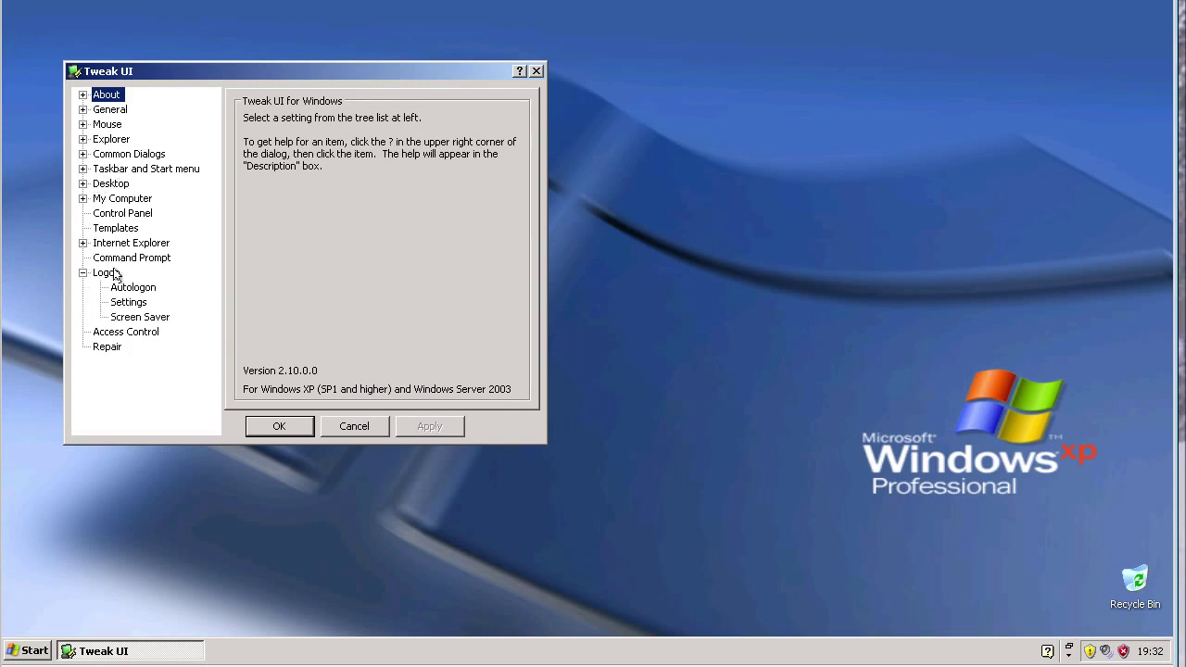
pyautogui.click(105, 272)
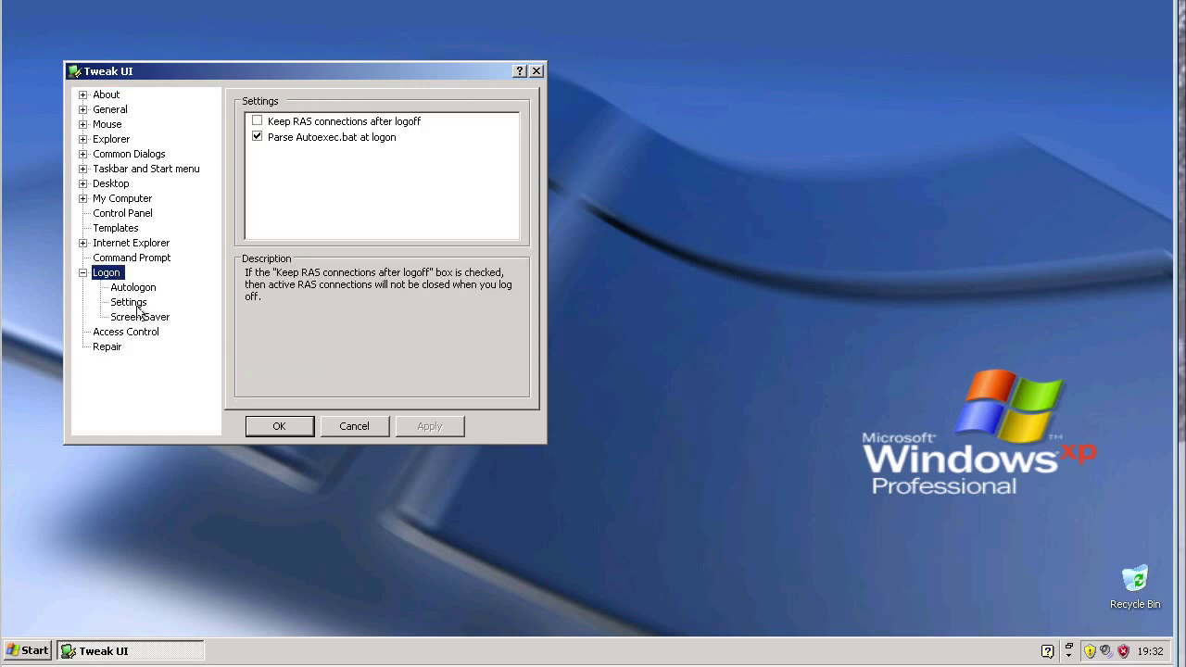
pyautogui.click(136, 305)
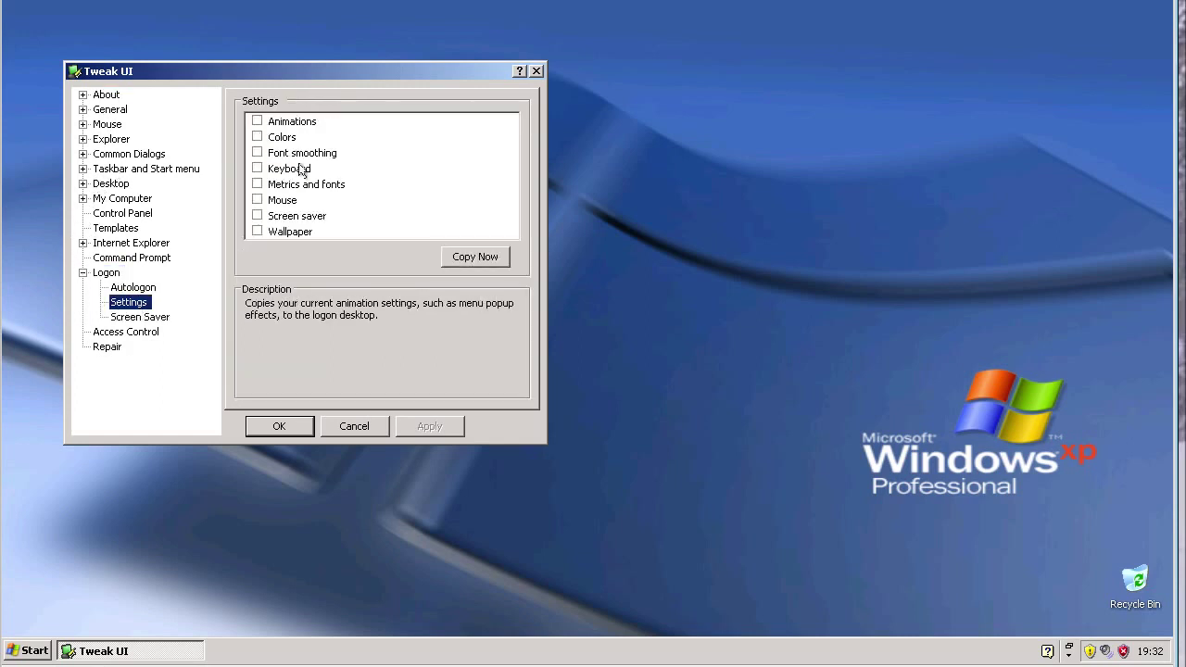
pyautogui.click(257, 137)
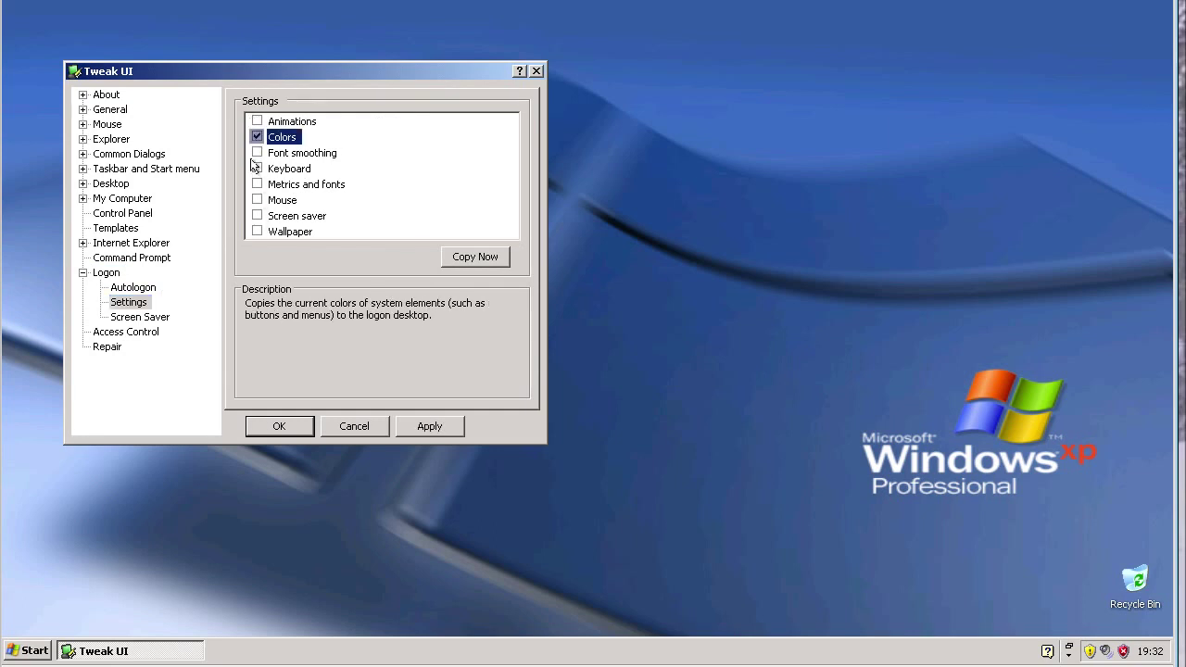
pyautogui.click(258, 231)
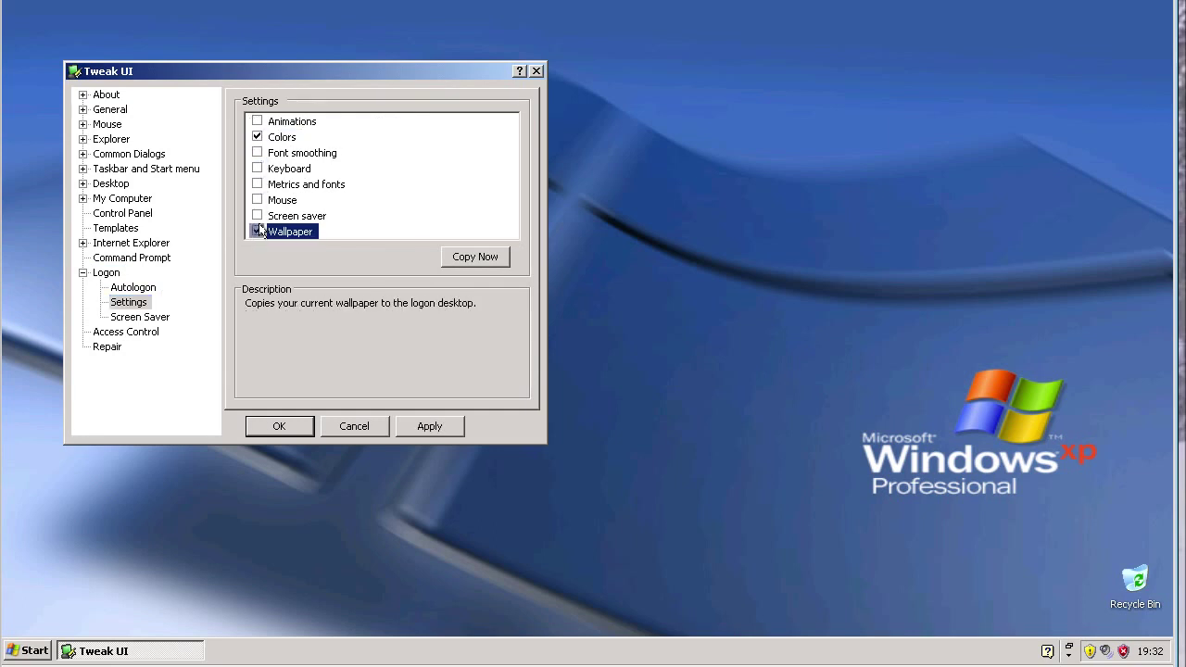
pyautogui.click(257, 200)
pyautogui.click(258, 215)
pyautogui.click(258, 183)
pyautogui.click(257, 168)
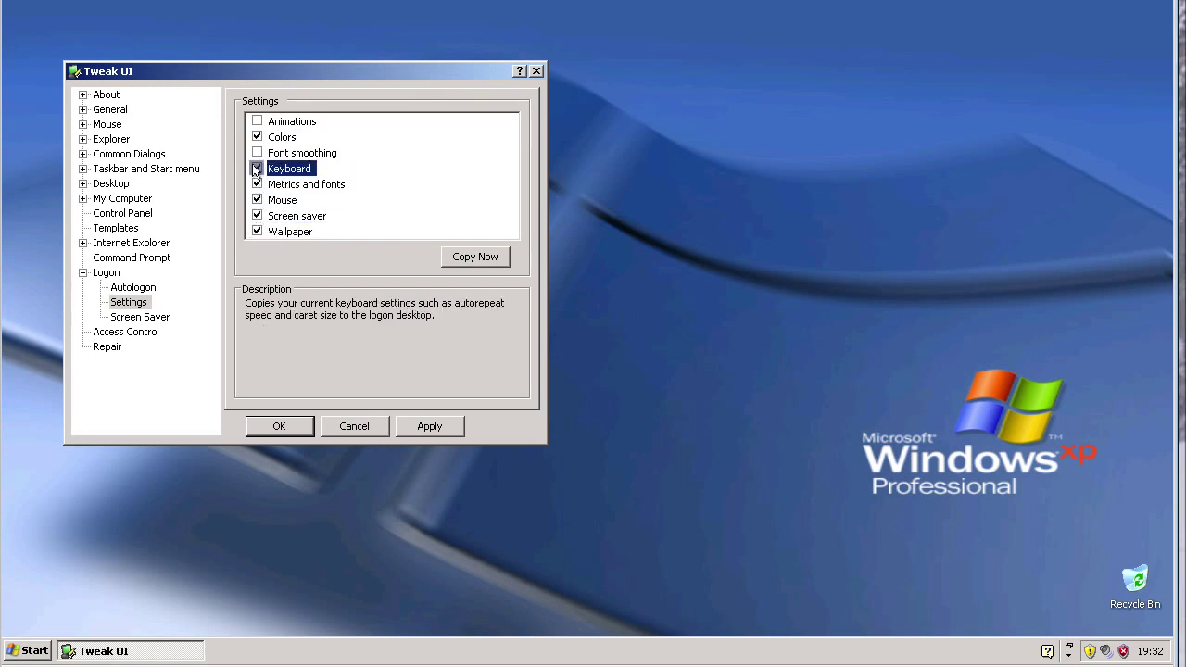
pyautogui.click(258, 152)
pyautogui.click(257, 121)
pyautogui.click(475, 257)
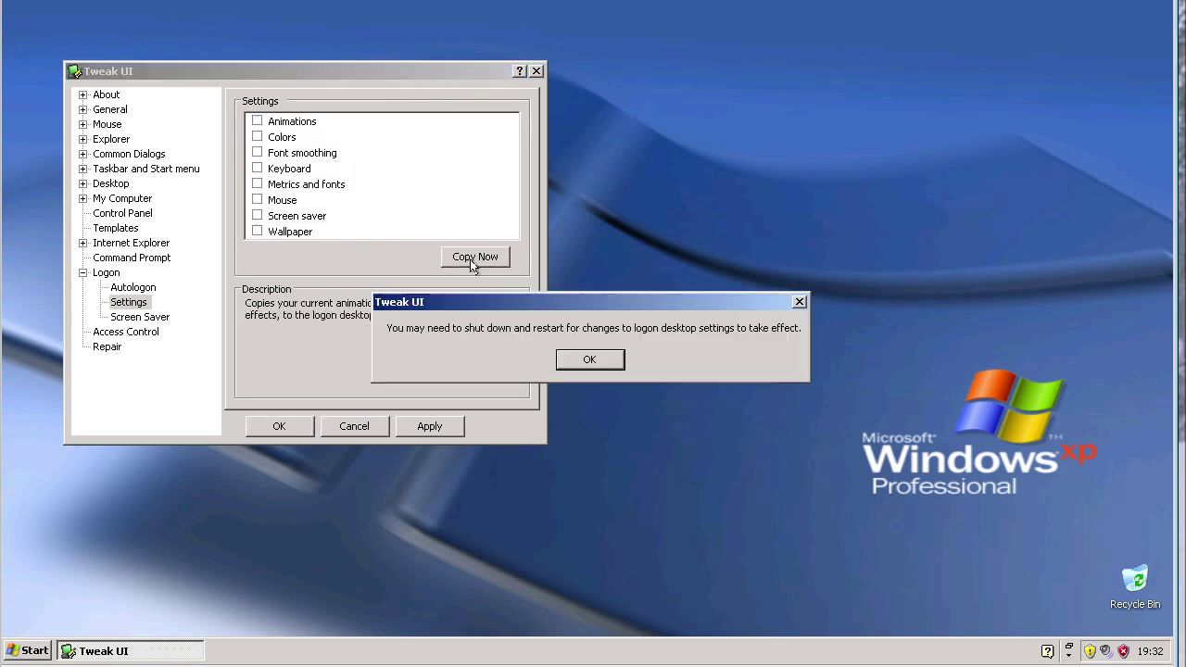
pyautogui.click(601, 369)
# - Turn on automatic logon at startup, set its password, and apply the Autologon settings
pyautogui.click(135, 288)
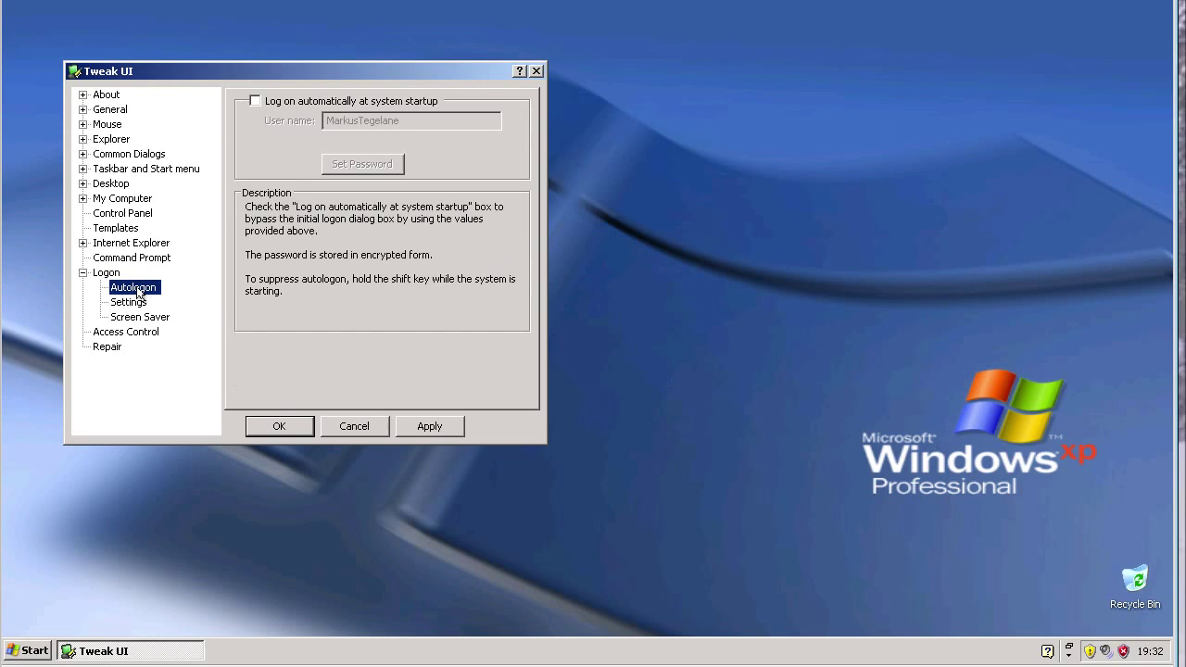
pyautogui.click(281, 103)
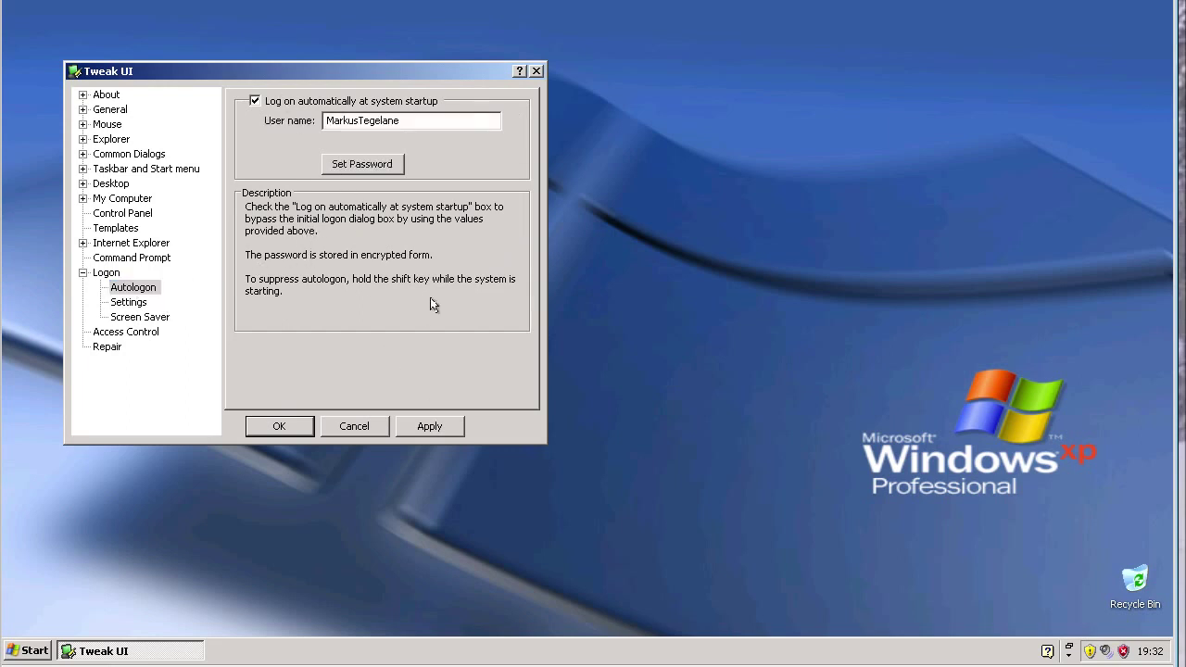
pyautogui.click(363, 164)
pyautogui.click(232, 317)
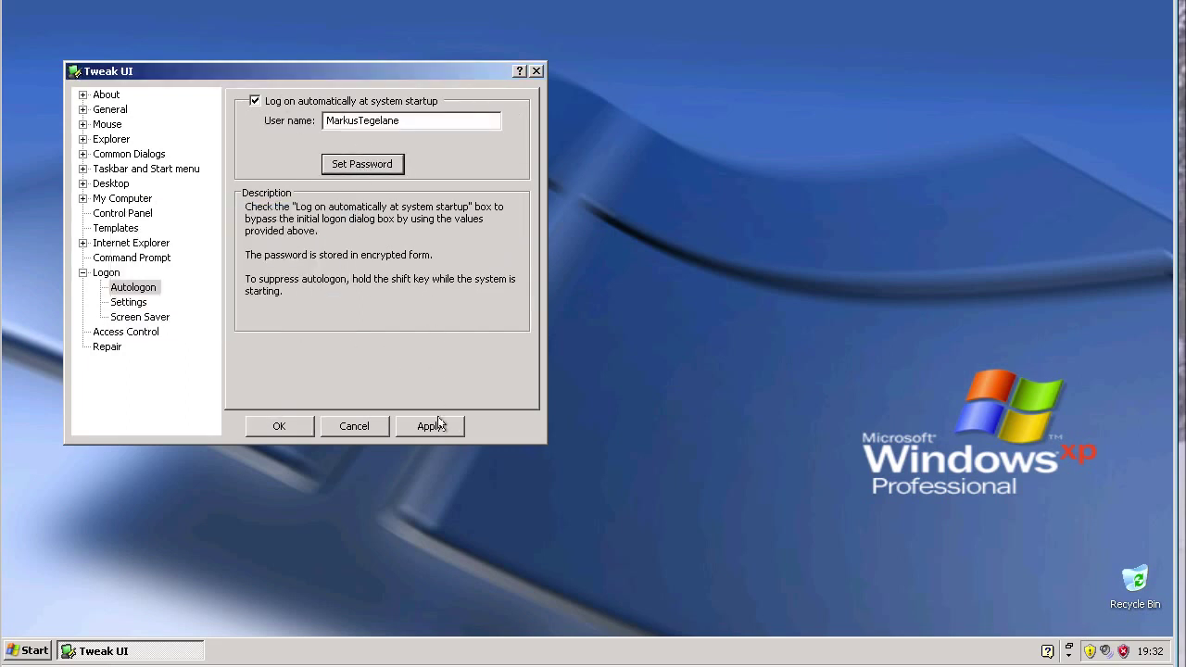
pyautogui.click(438, 424)
pyautogui.click(147, 319)
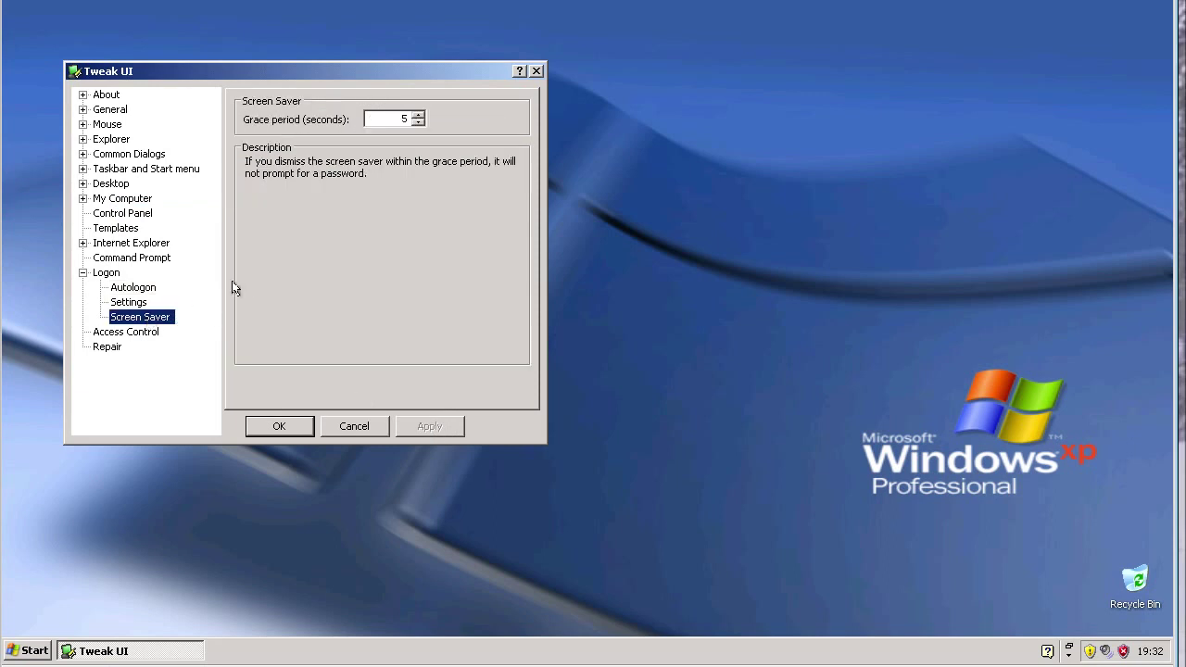
# - Choose My Computer as the First Icon on Desktop
pyautogui.click(133, 258)
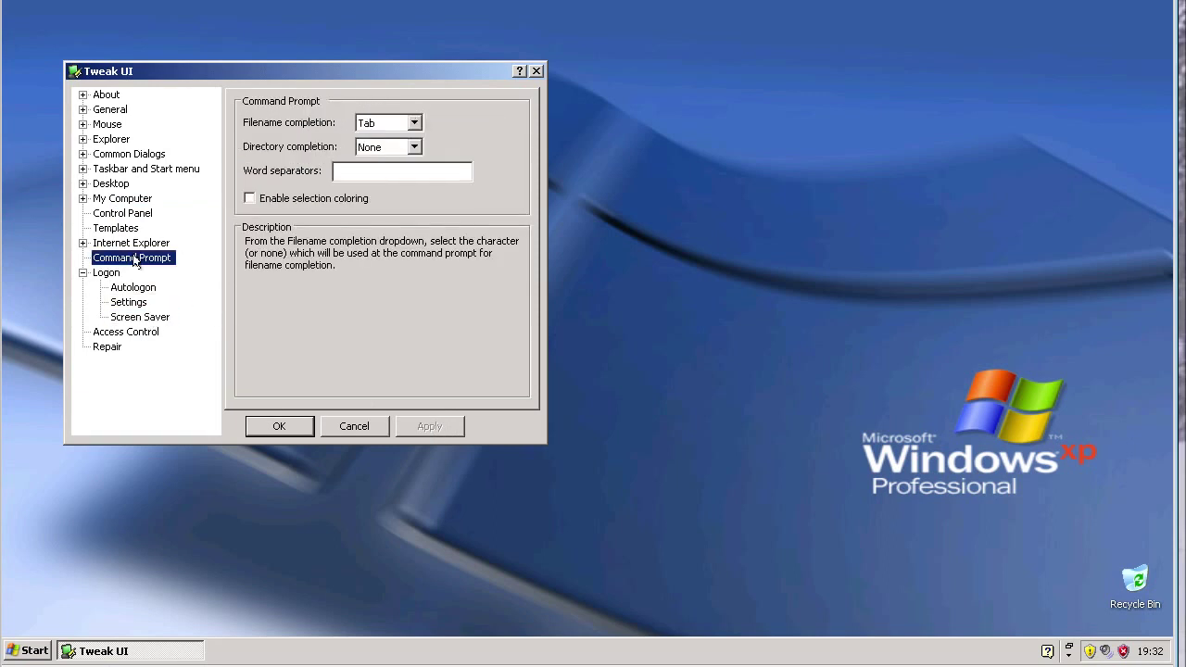
pyautogui.click(82, 183)
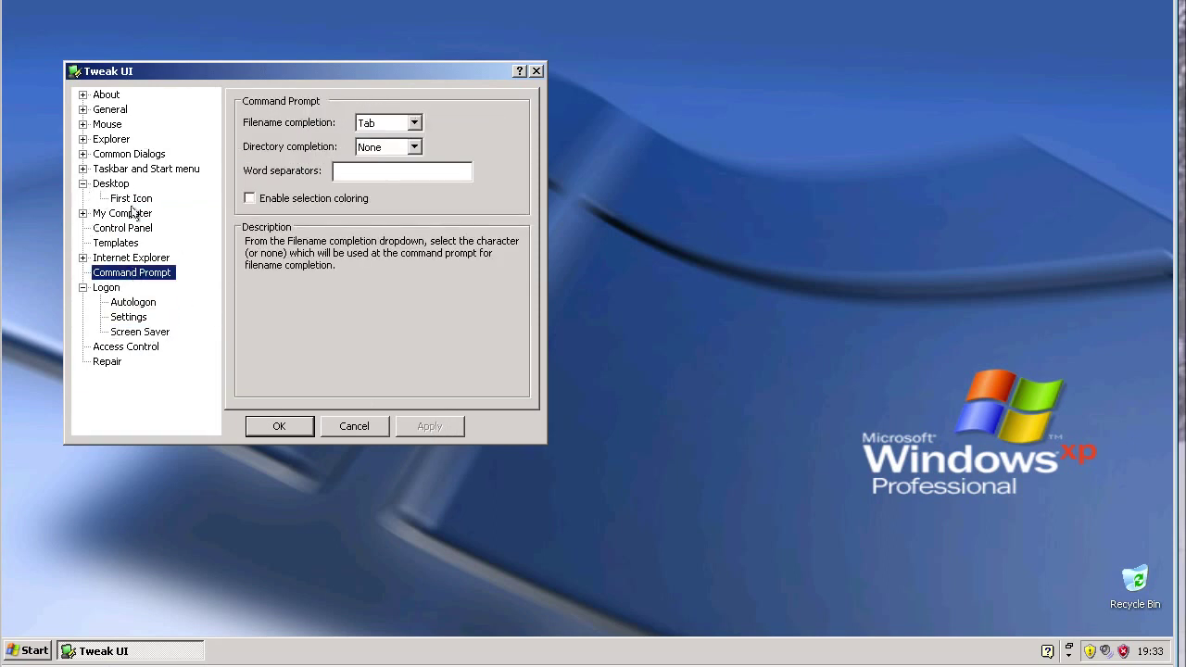
pyautogui.click(134, 199)
pyautogui.click(278, 136)
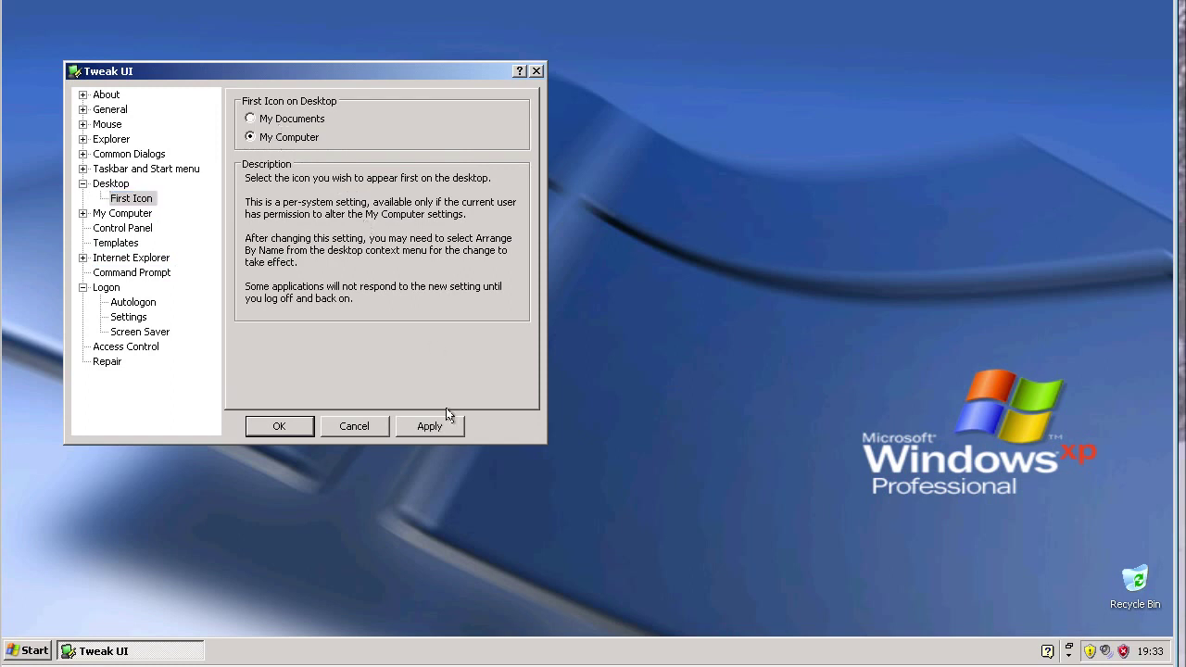
# - Browse Tweak UI's General, Mouse, Explorer, Colors, Screen Saver, Command Prompt and Logon pages
pyautogui.click(82, 109)
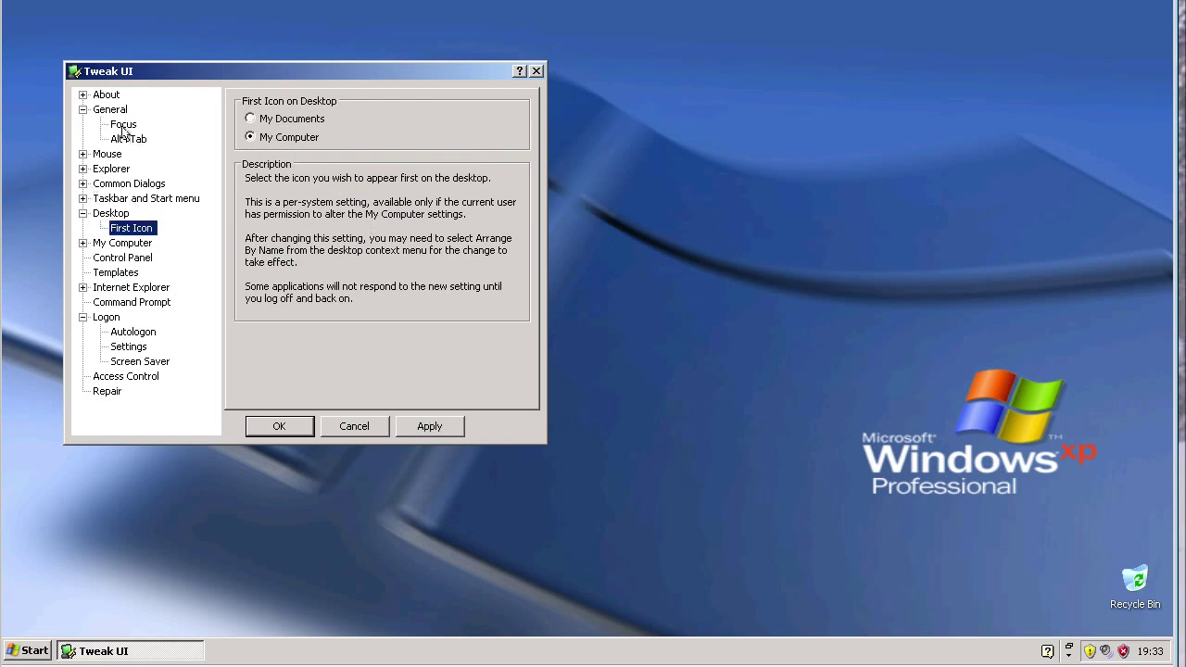
pyautogui.click(83, 154)
pyautogui.click(105, 155)
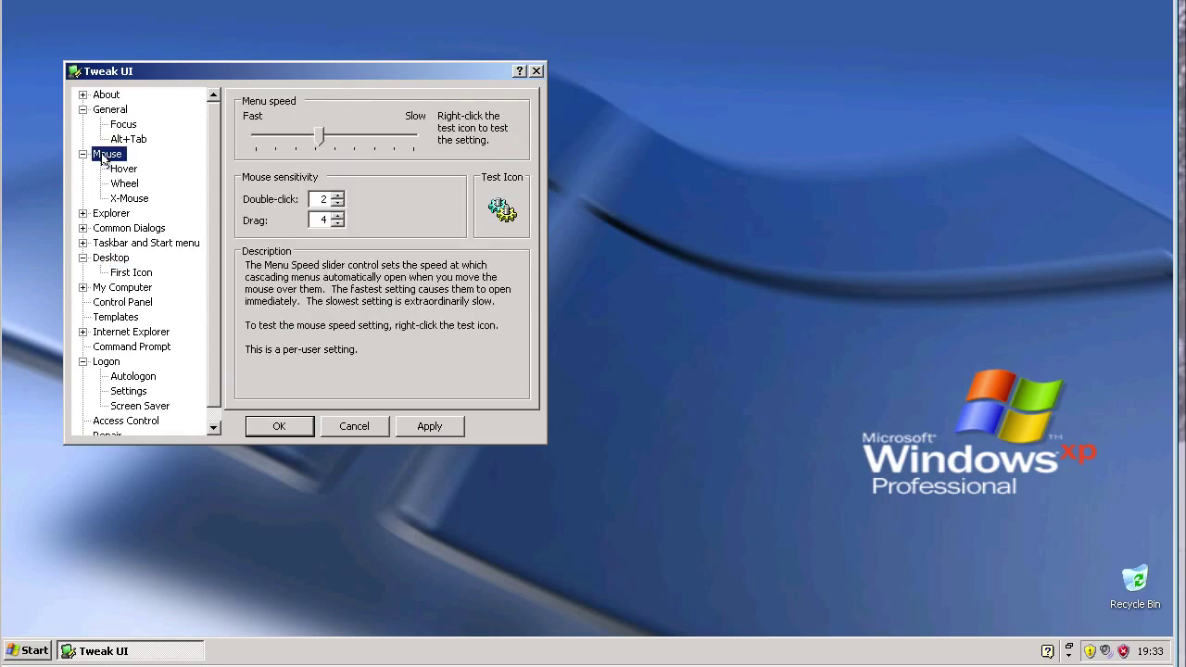
pyautogui.click(83, 213)
pyautogui.click(111, 214)
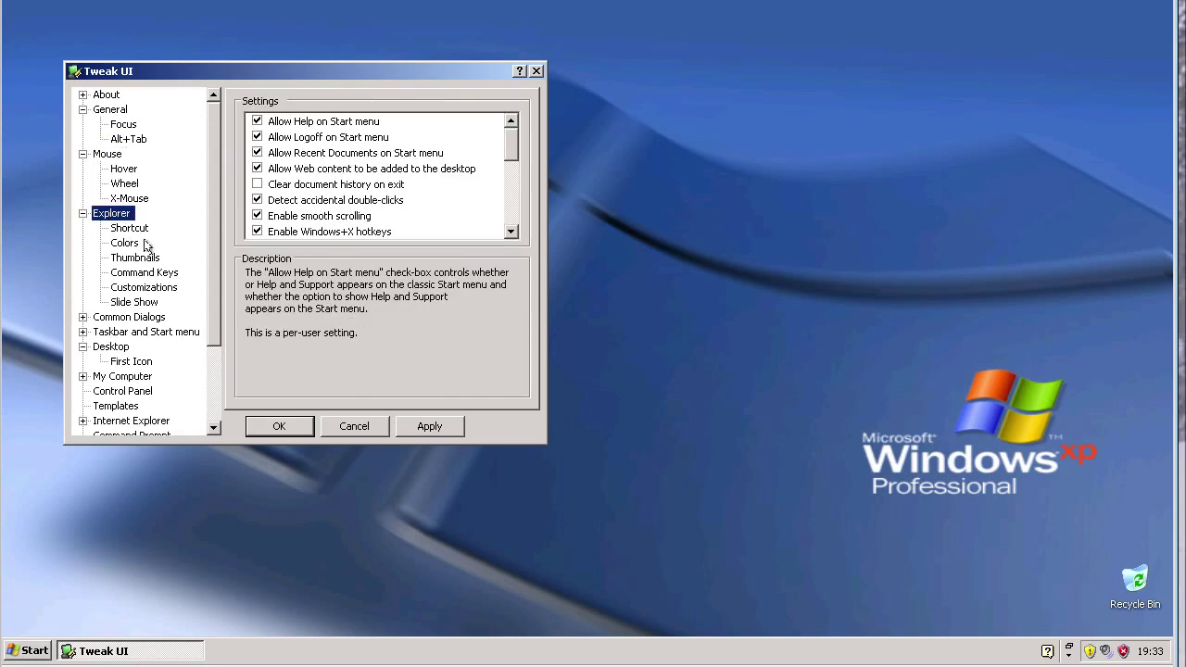
pyautogui.click(137, 244)
pyautogui.scroll(-3, 130, 350)
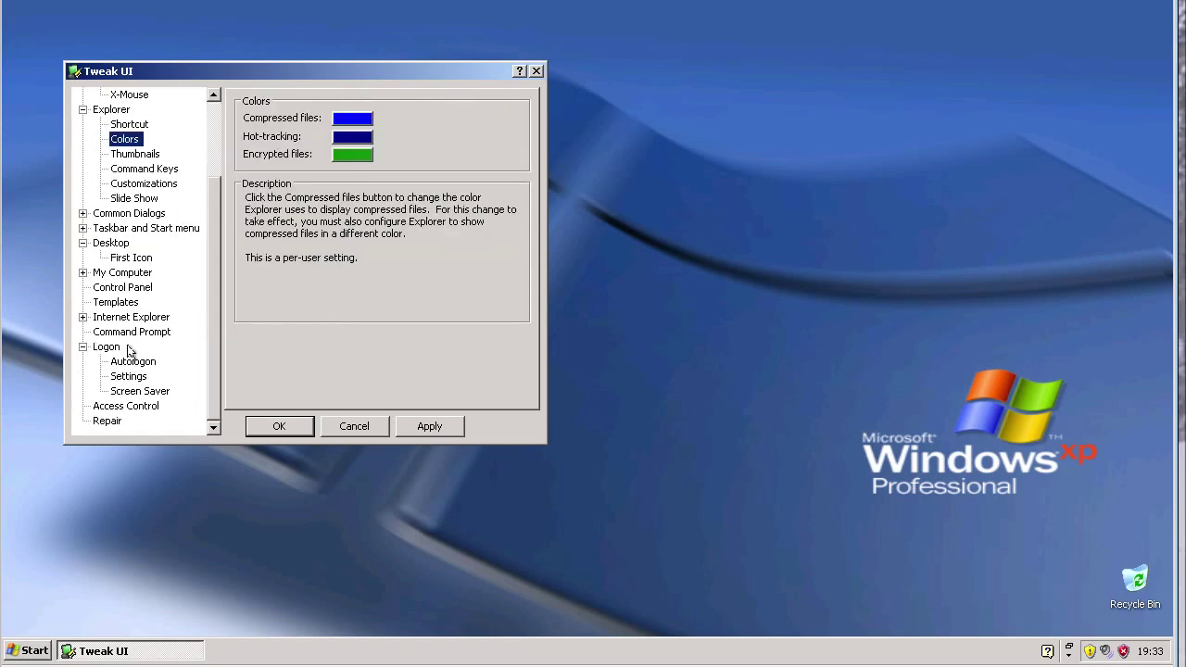
pyautogui.click(131, 391)
pyautogui.click(128, 332)
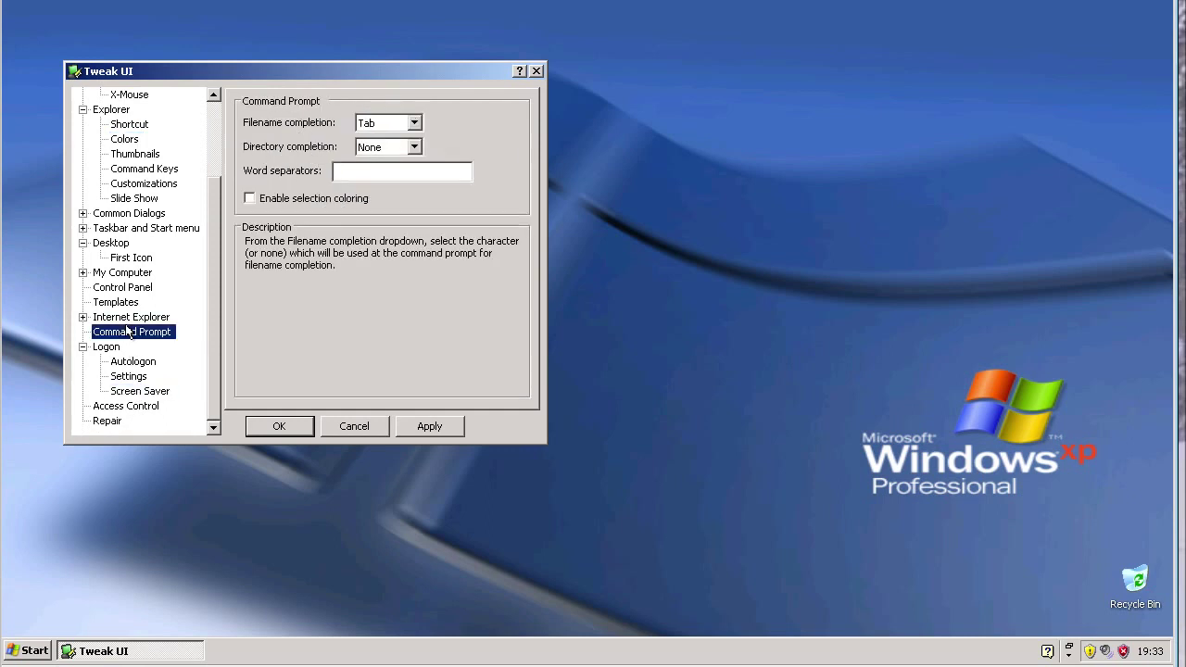
pyautogui.click(108, 348)
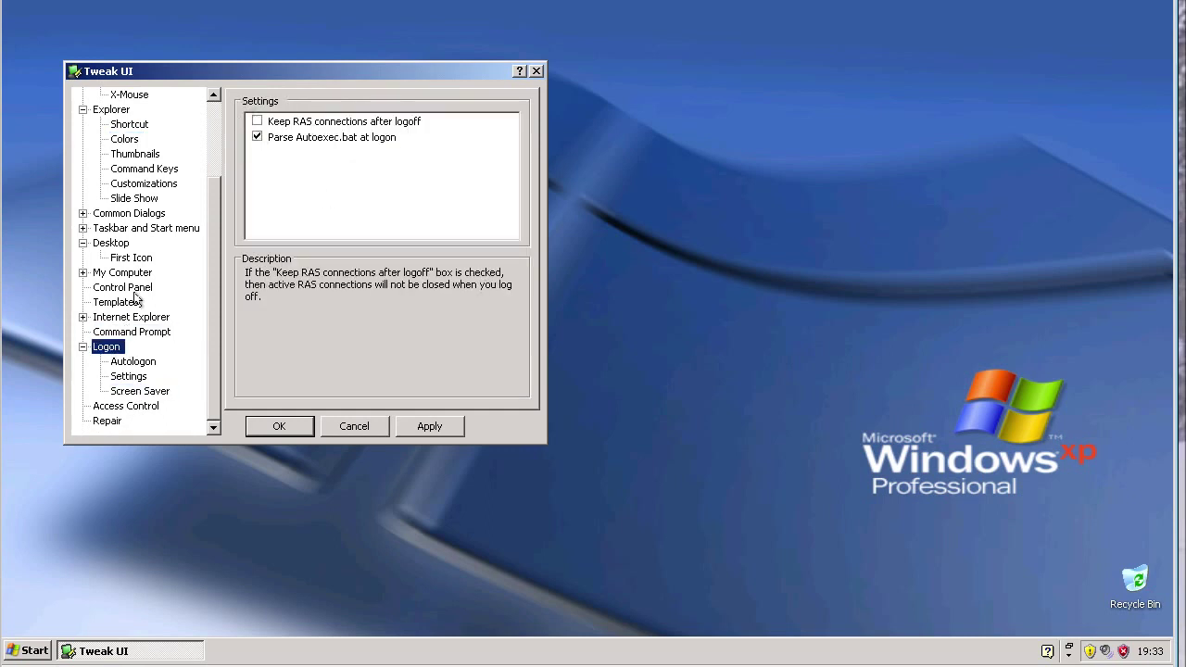
pyautogui.click(114, 334)
pyautogui.click(107, 348)
pyautogui.click(124, 332)
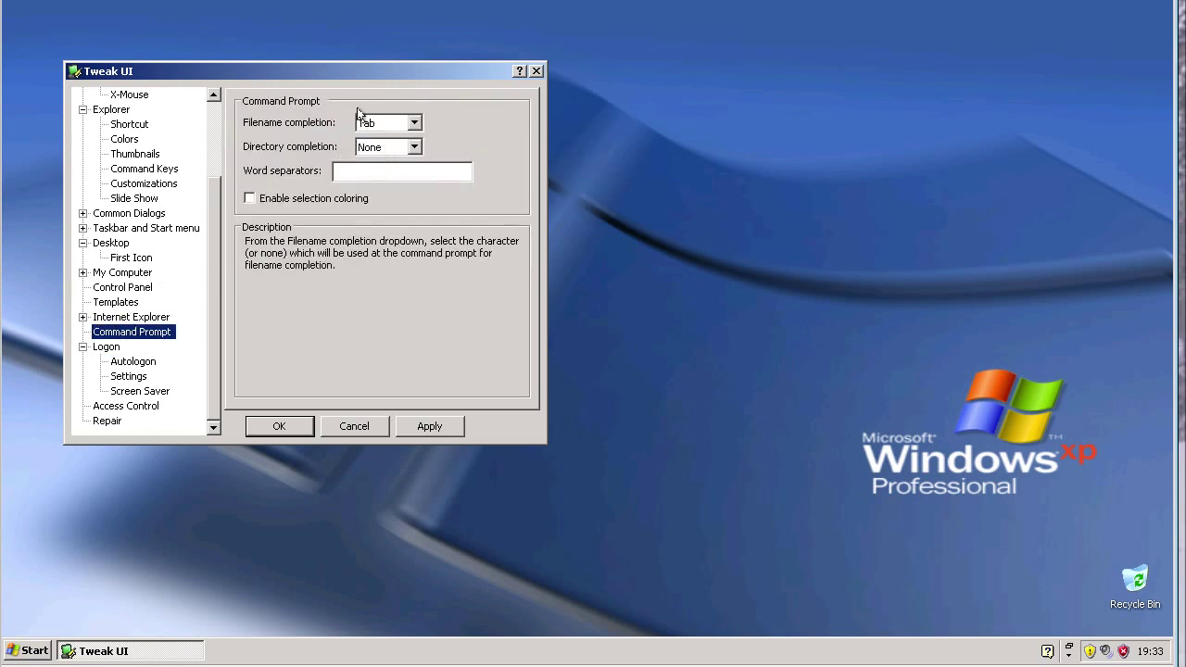
# - Browse the Internet Explorer, Templates, Control Panel and My Computer pages in Tweak UI
pyautogui.click(82, 317)
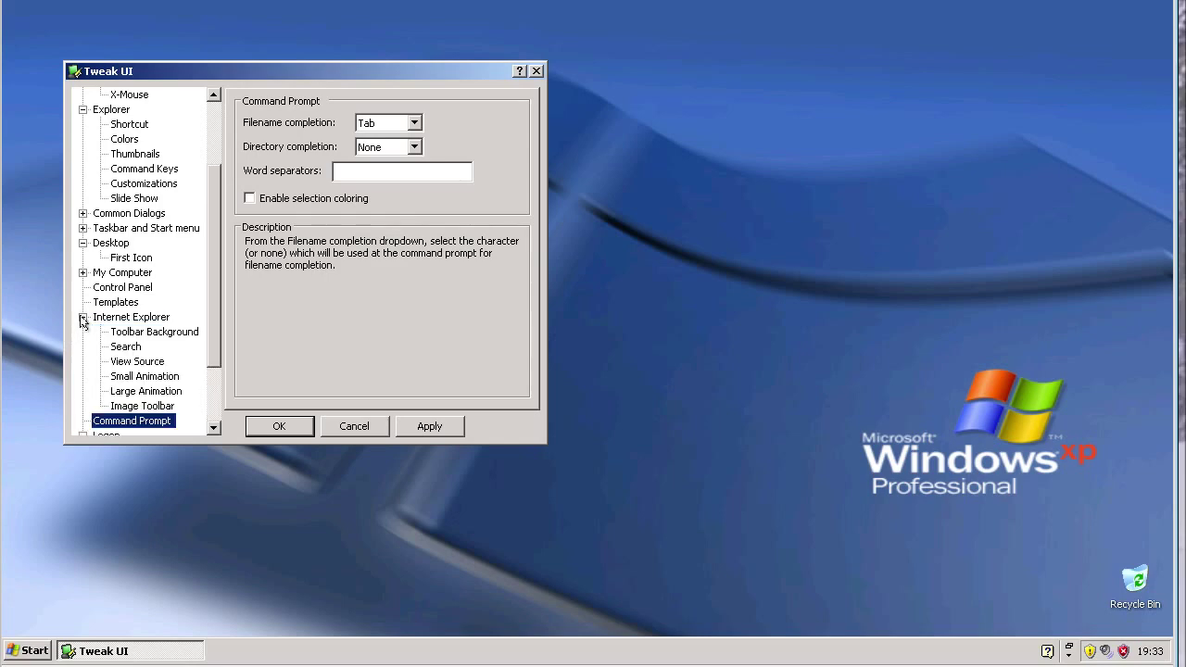
pyautogui.click(145, 332)
pyautogui.click(128, 346)
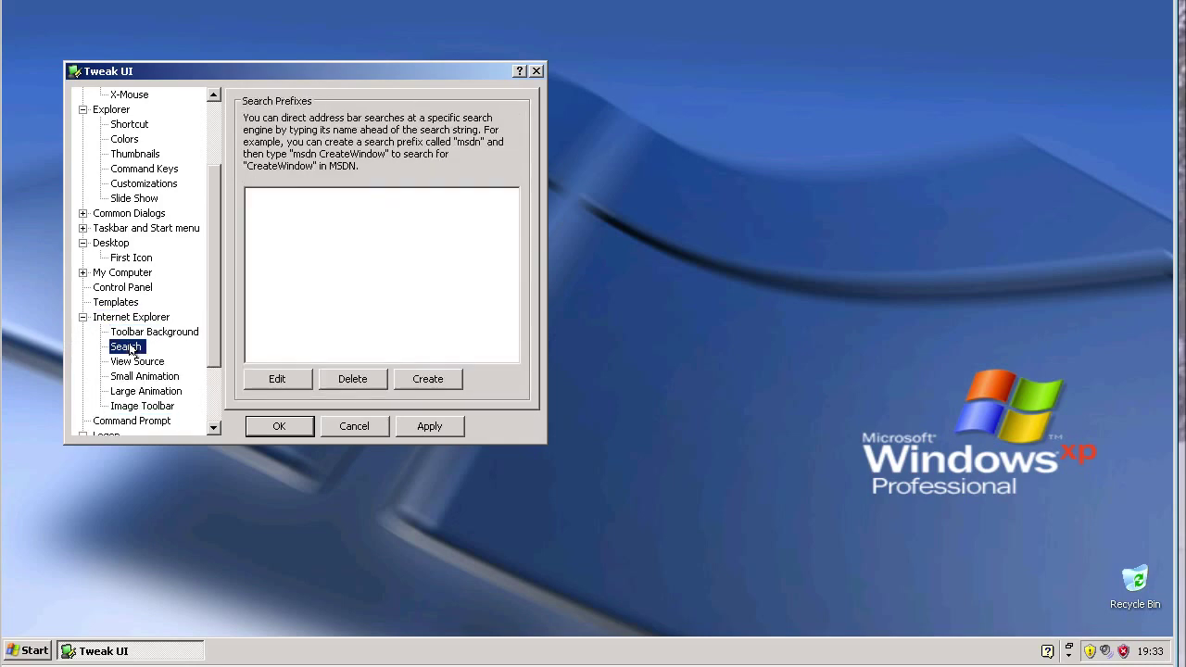
pyautogui.click(110, 303)
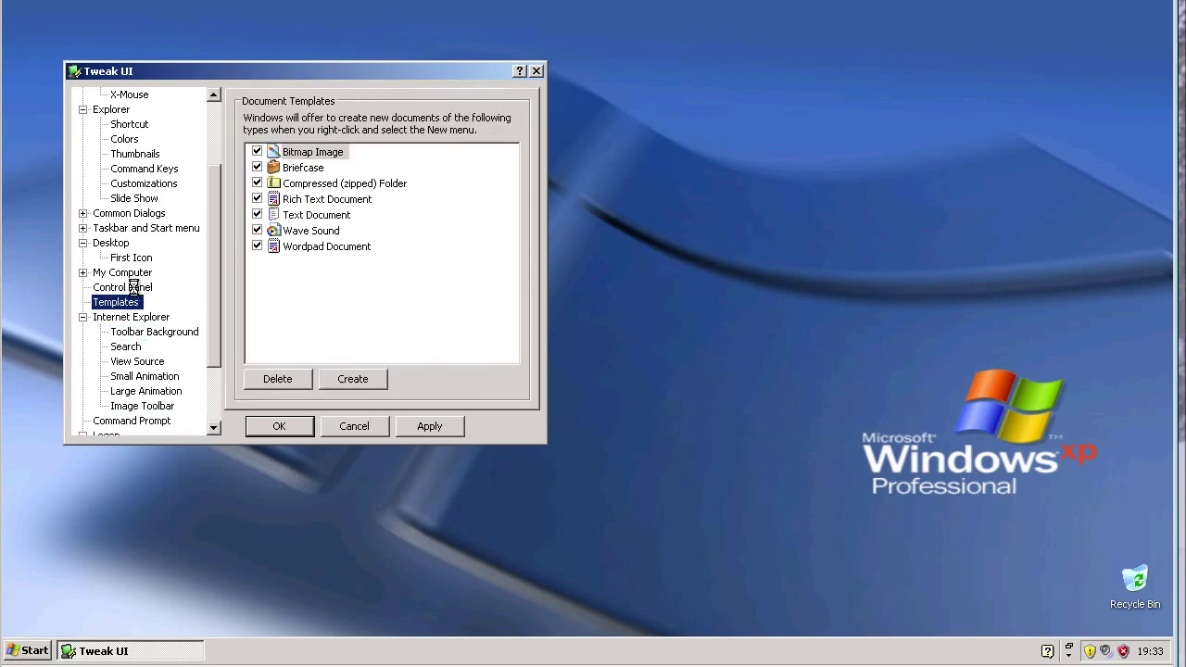
pyautogui.click(133, 288)
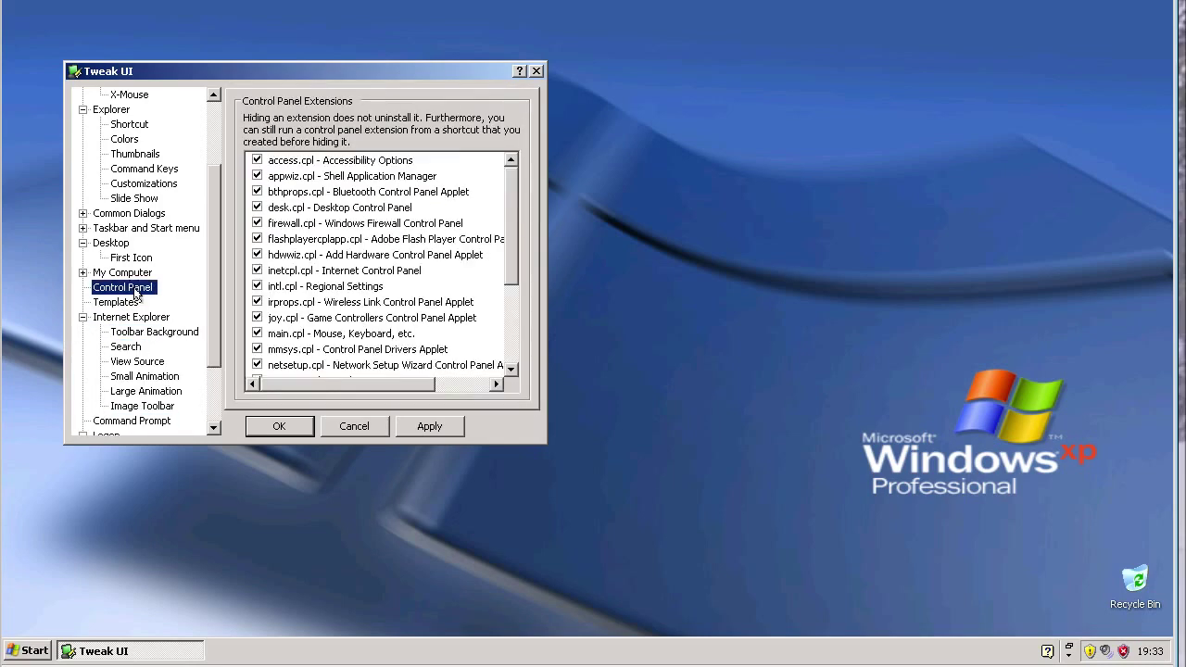
pyautogui.click(133, 274)
# - Look through the My Computer Drives, Special Folders, AutoPlay and drive letter pages, then confirm with OK
pyautogui.click(82, 273)
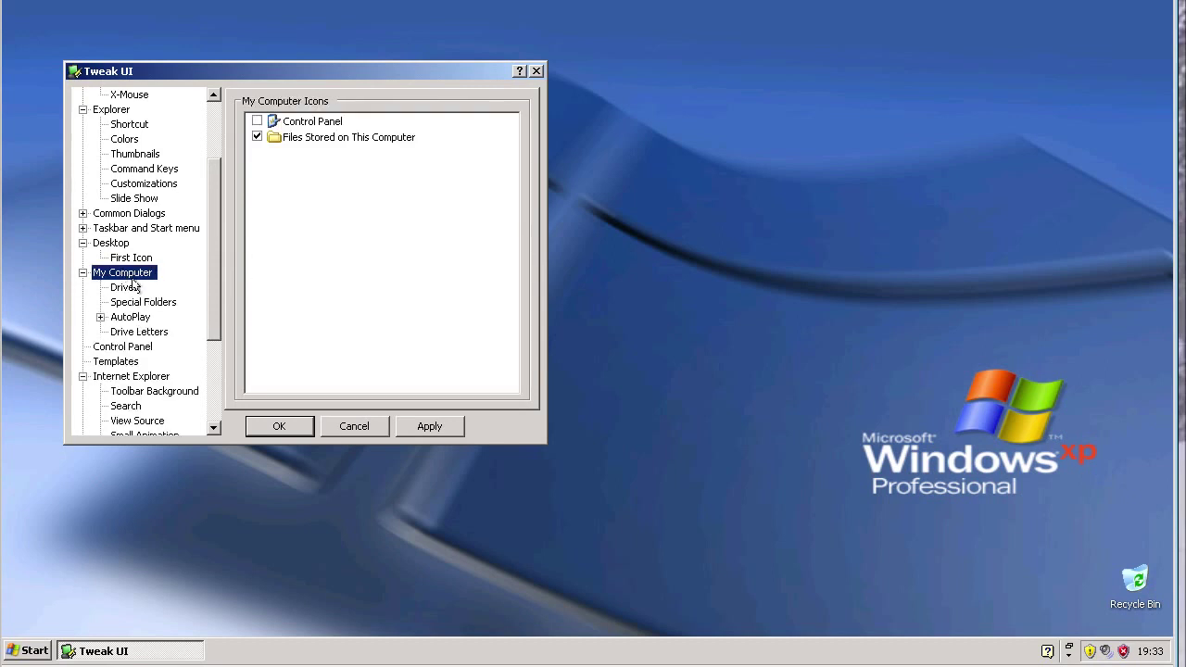
pyautogui.click(274, 139)
pyautogui.click(136, 289)
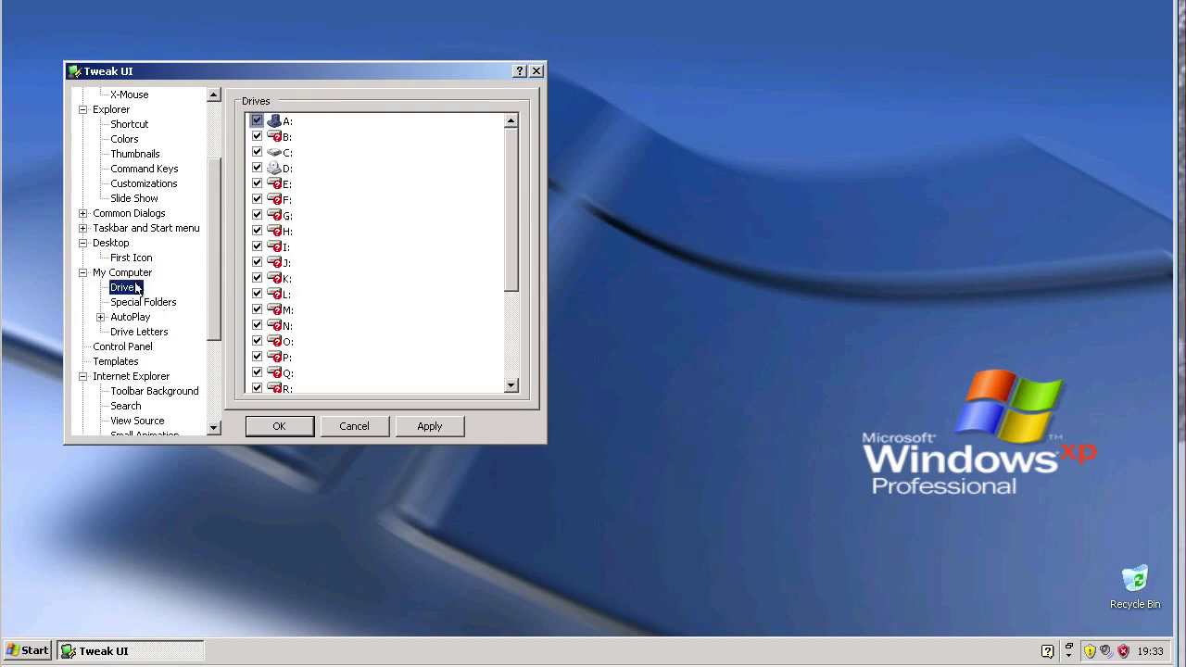
pyautogui.click(135, 302)
pyautogui.click(139, 288)
pyautogui.click(133, 304)
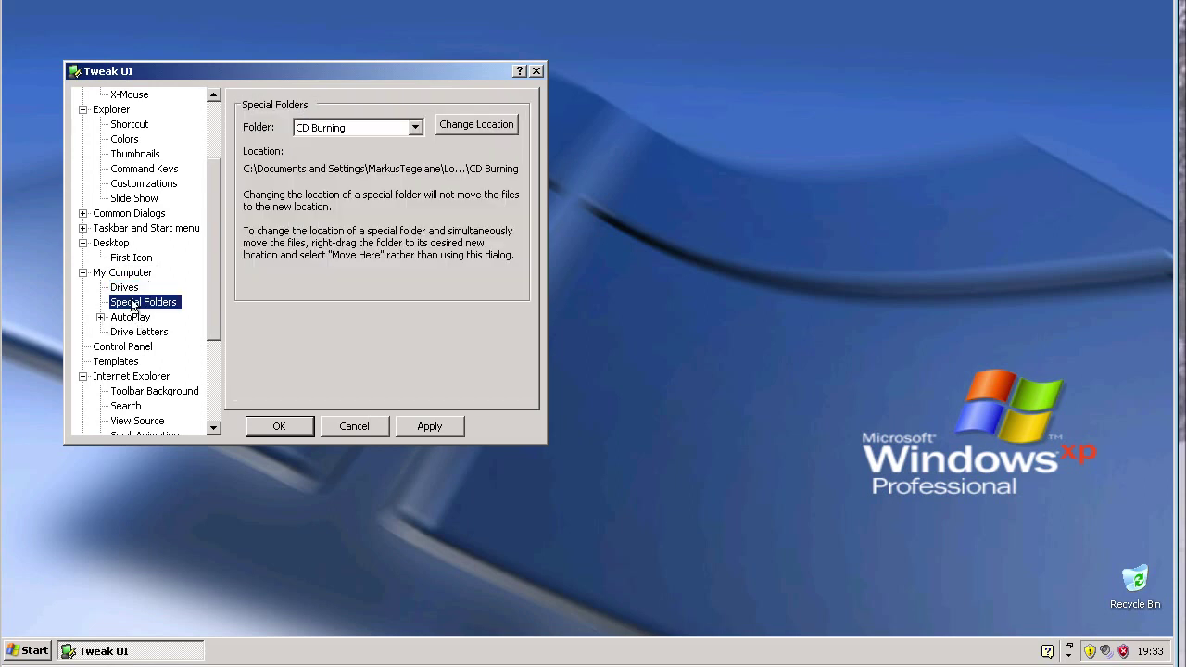
pyautogui.click(136, 318)
pyautogui.click(139, 332)
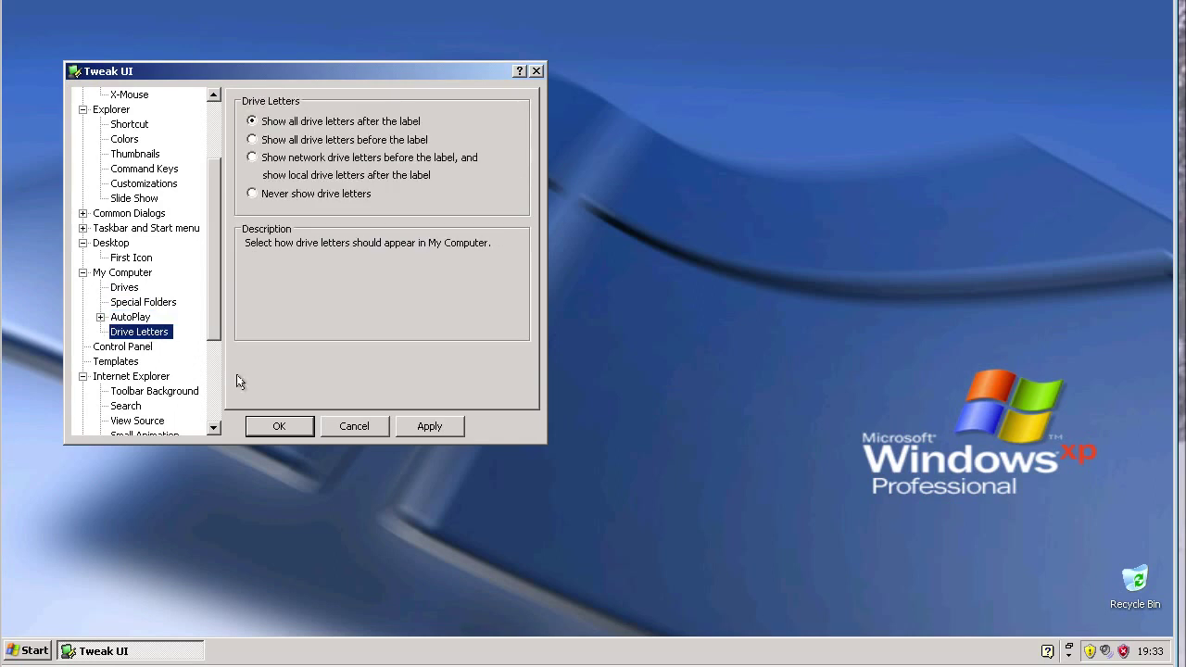
pyautogui.click(278, 424)
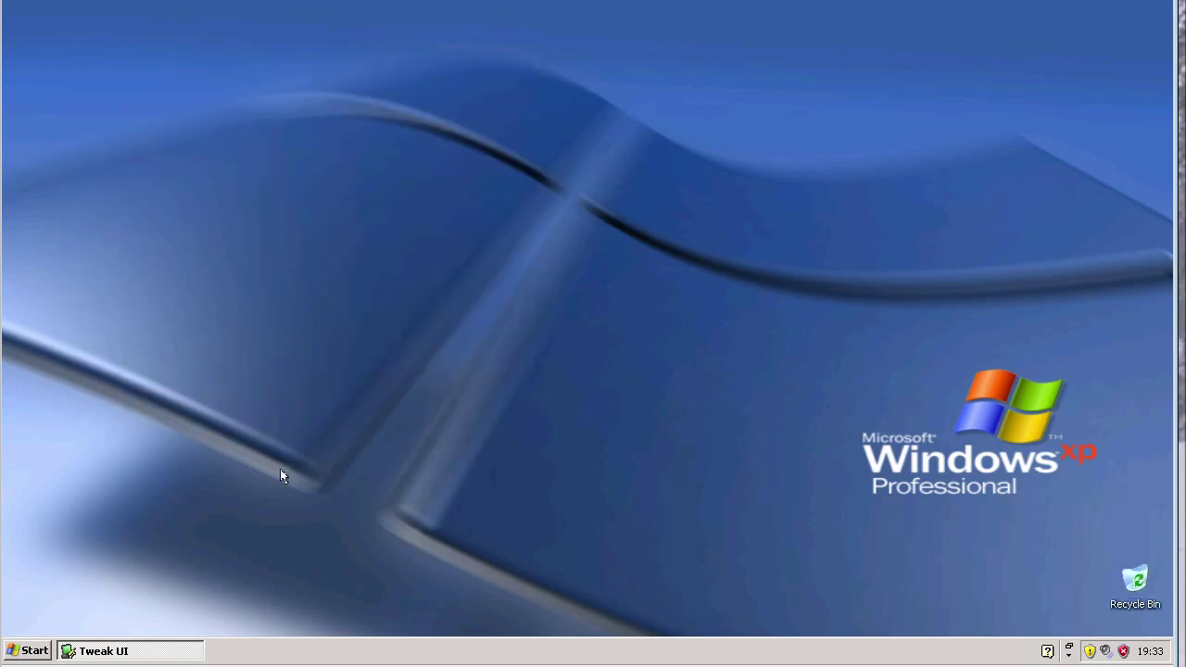
# - Choose Restart in the Shut Down dialog and let Windows XP reboot to the desktop
pyautogui.click(30, 649)
pyautogui.click(318, 622)
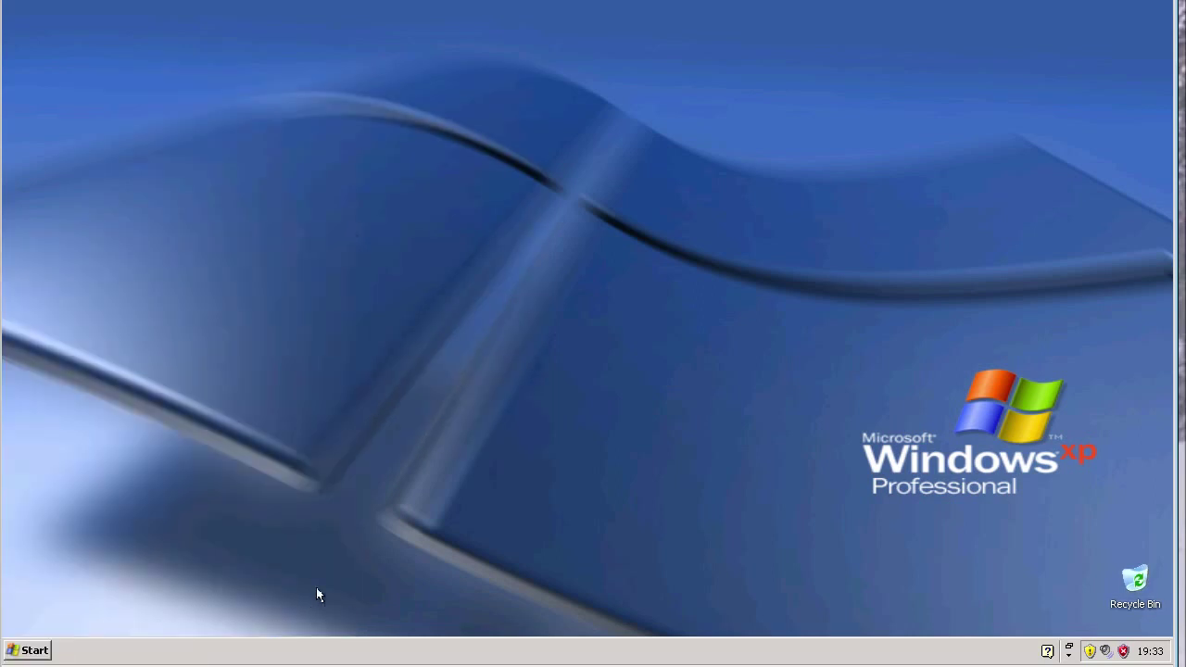
pyautogui.click(574, 276)
pyautogui.click(511, 316)
pyautogui.click(582, 348)
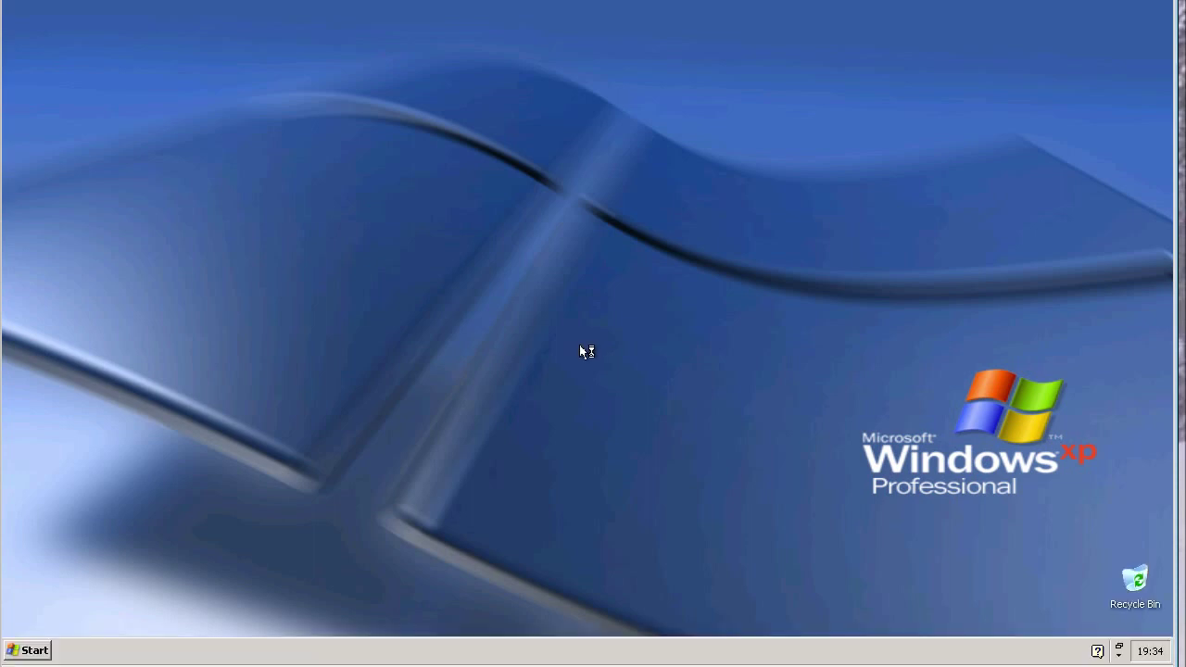
# - Run secpol.msc from the Start menu's Run prompt
pyautogui.click(46, 657)
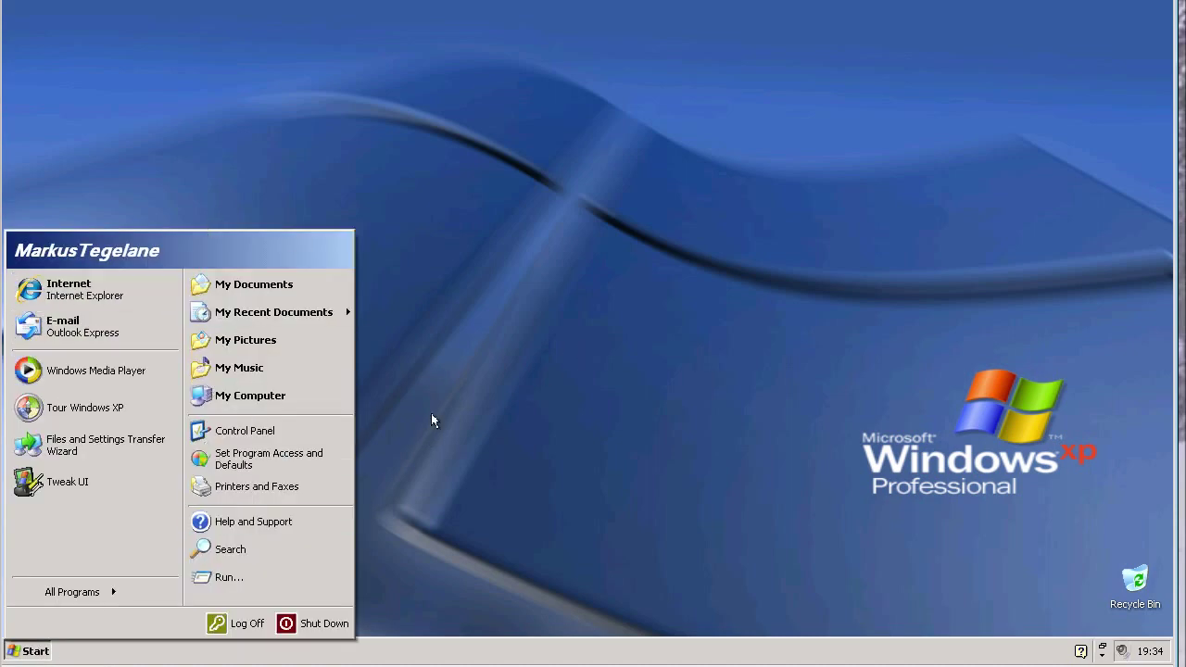
pyautogui.click(430, 414)
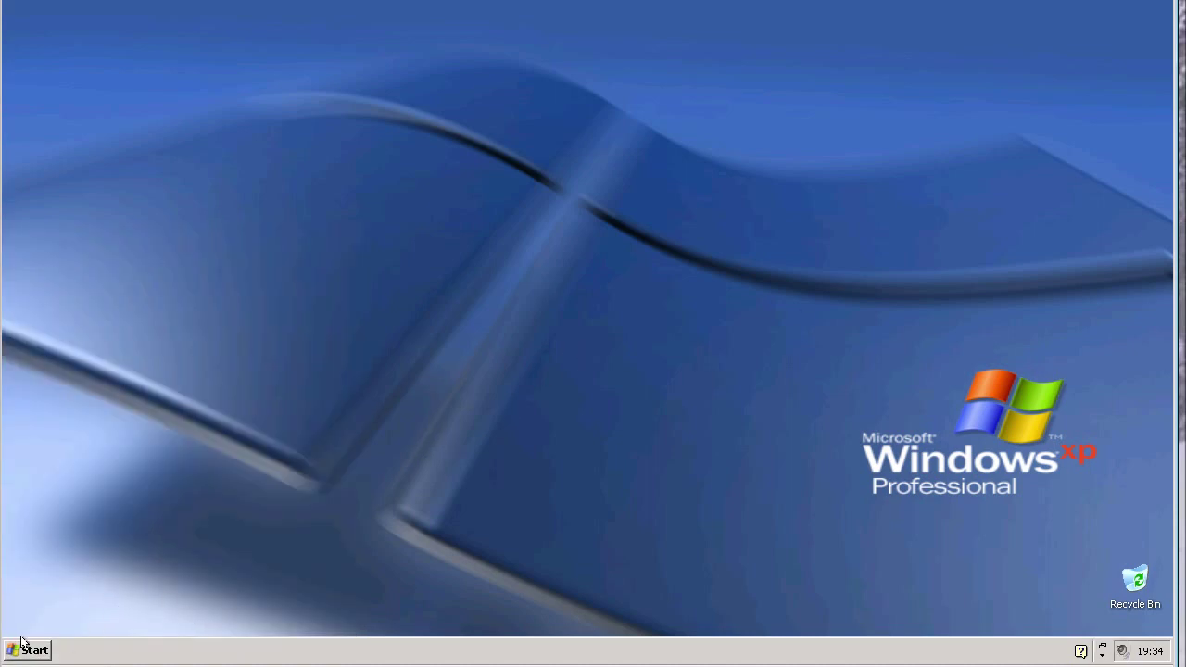
pyautogui.click(21, 639)
pyautogui.click(249, 578)
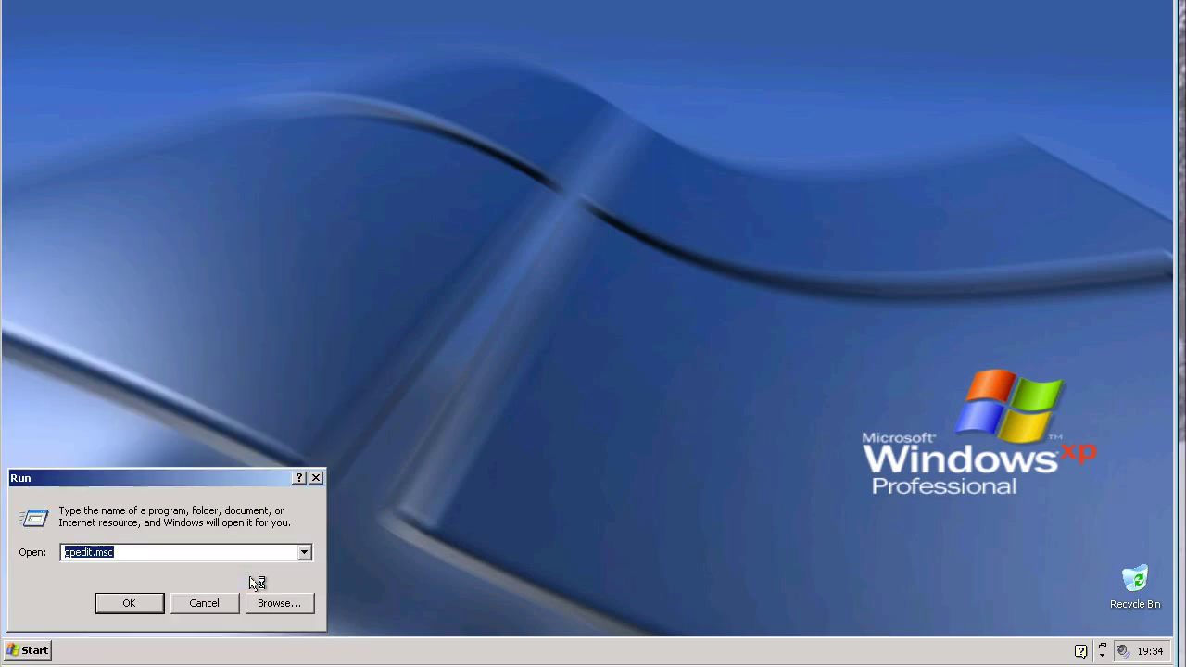
pyautogui.write('secpol.msc')
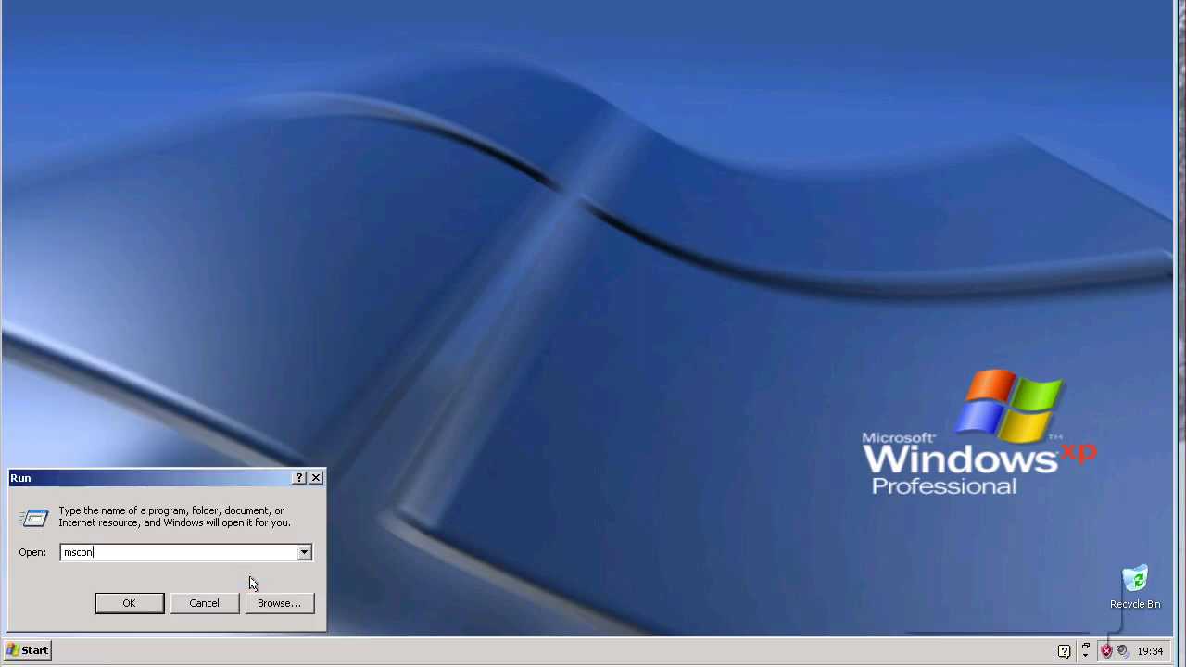
pyautogui.press('Return')
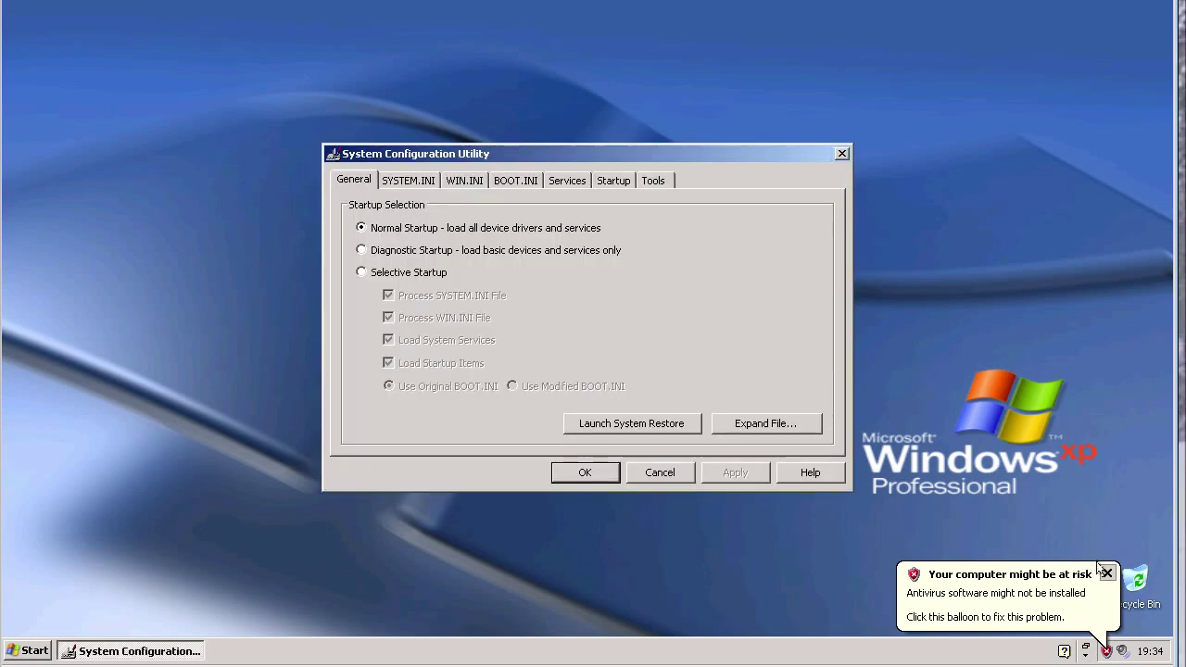
# - In System Configuration's BOOT.INI, enable /NOGUIBOOT and /SOS, set a 3-second timeout, and apply
pyautogui.click(521, 153)
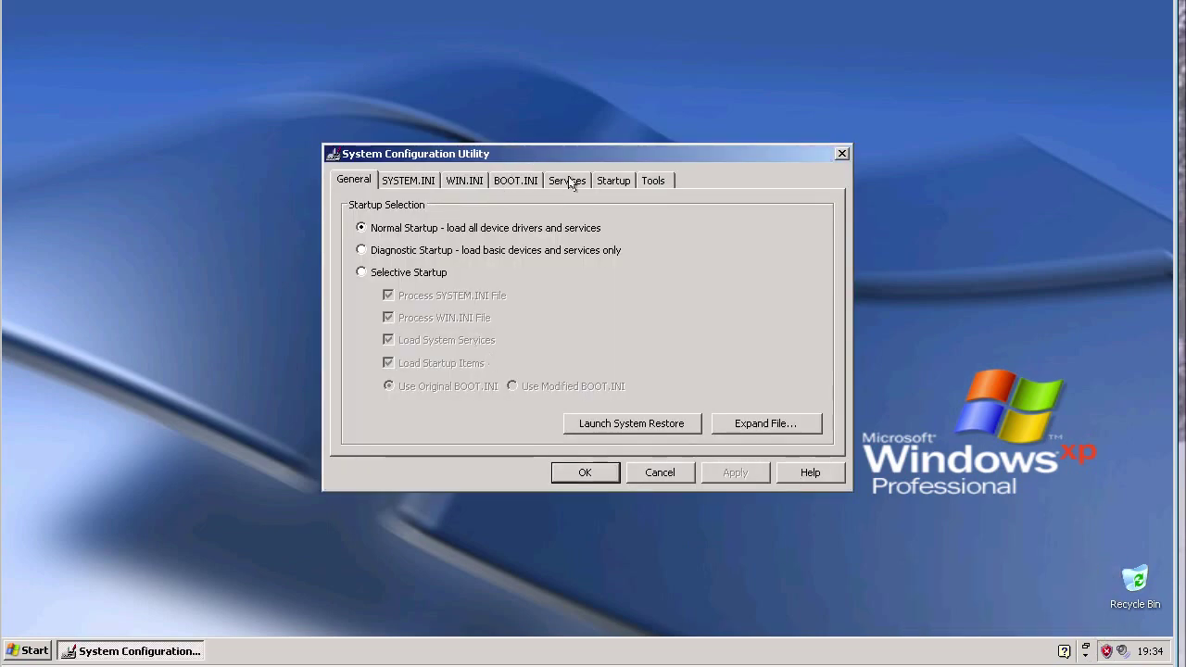
pyautogui.click(507, 182)
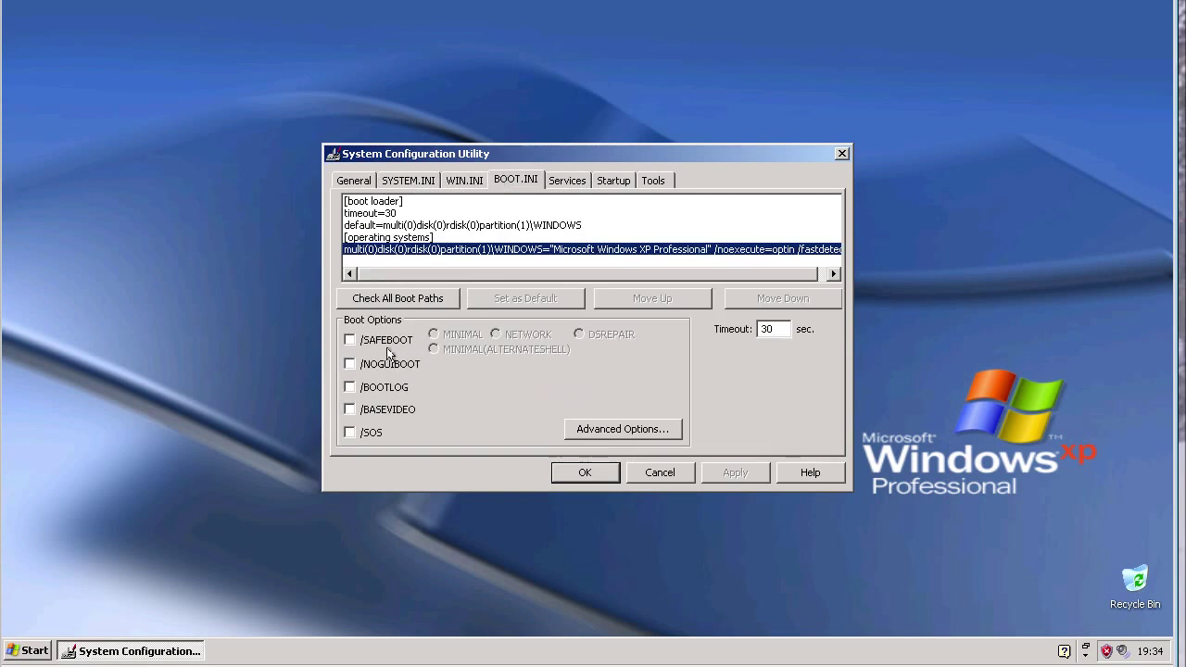
pyautogui.click(410, 366)
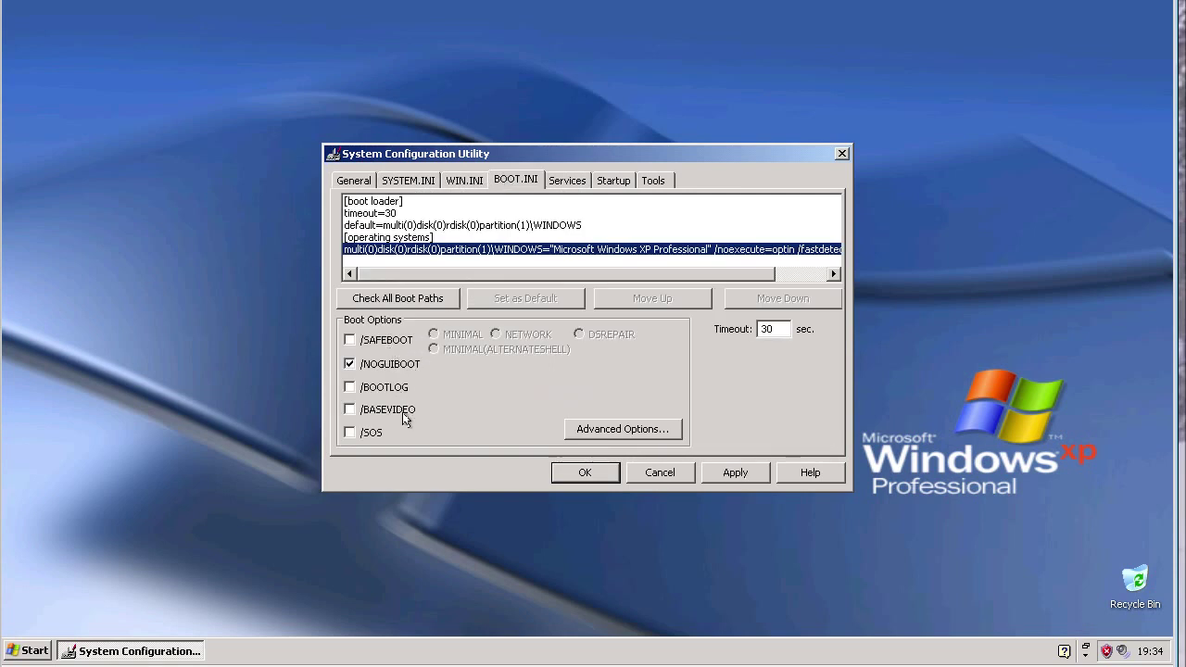
pyautogui.click(371, 434)
pyautogui.write('3')
pyautogui.click(747, 475)
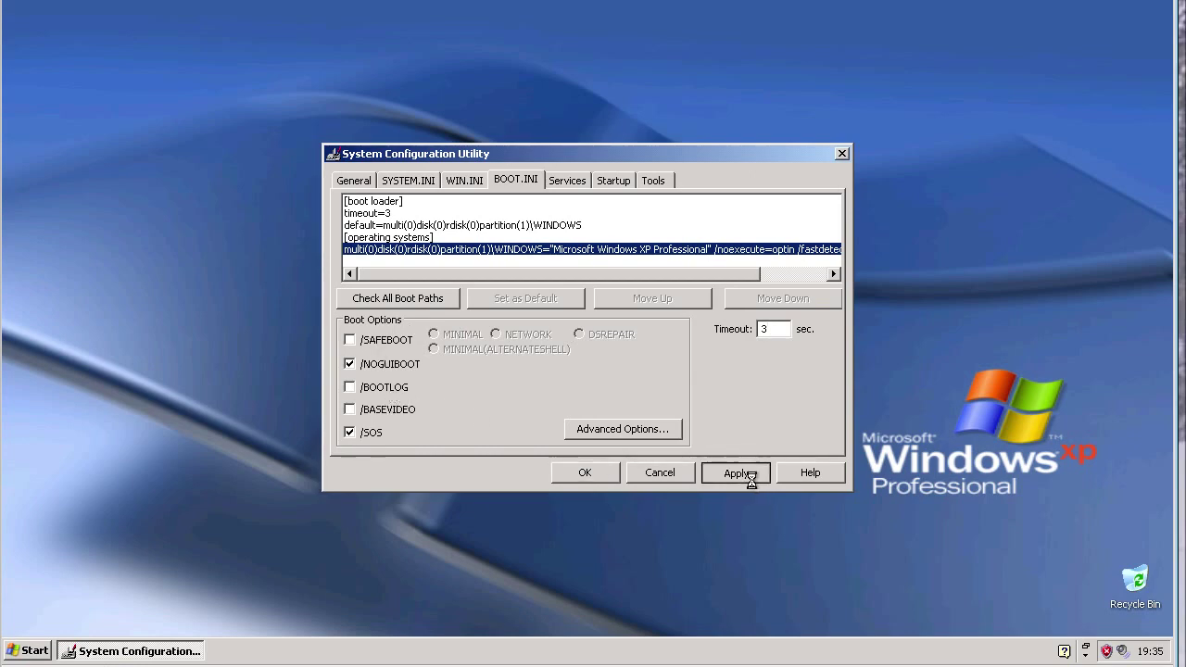
# - Sort the Services list by manufacturer and briefly hide, then reshow, Microsoft services
pyautogui.click(565, 180)
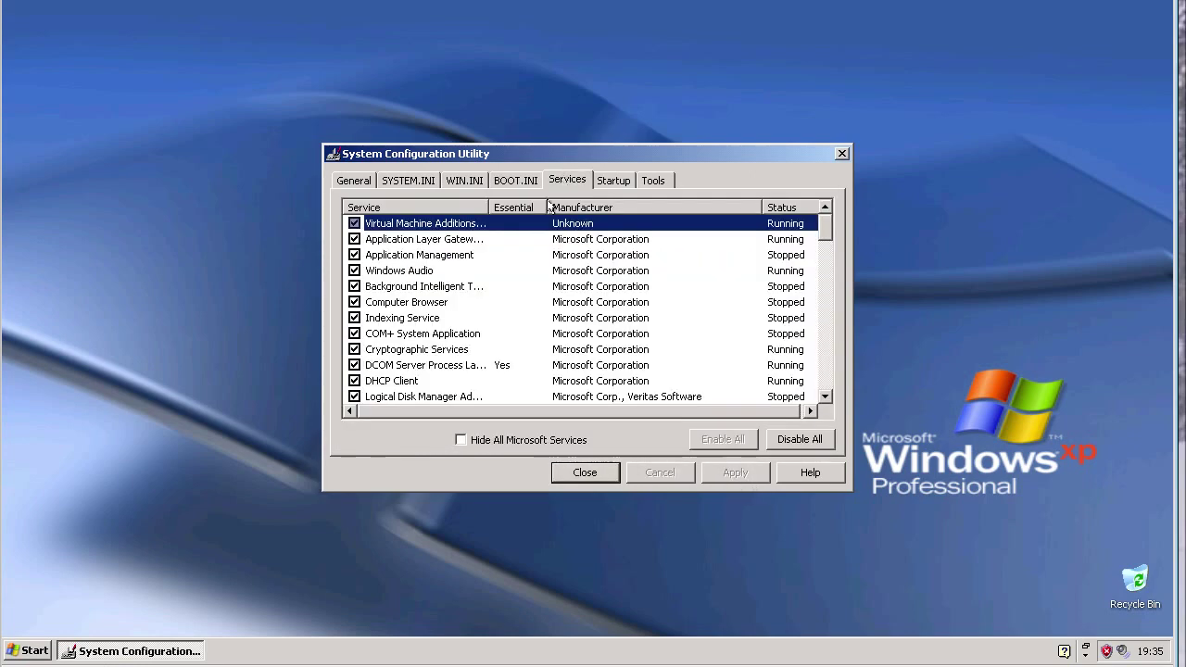
pyautogui.click(392, 240)
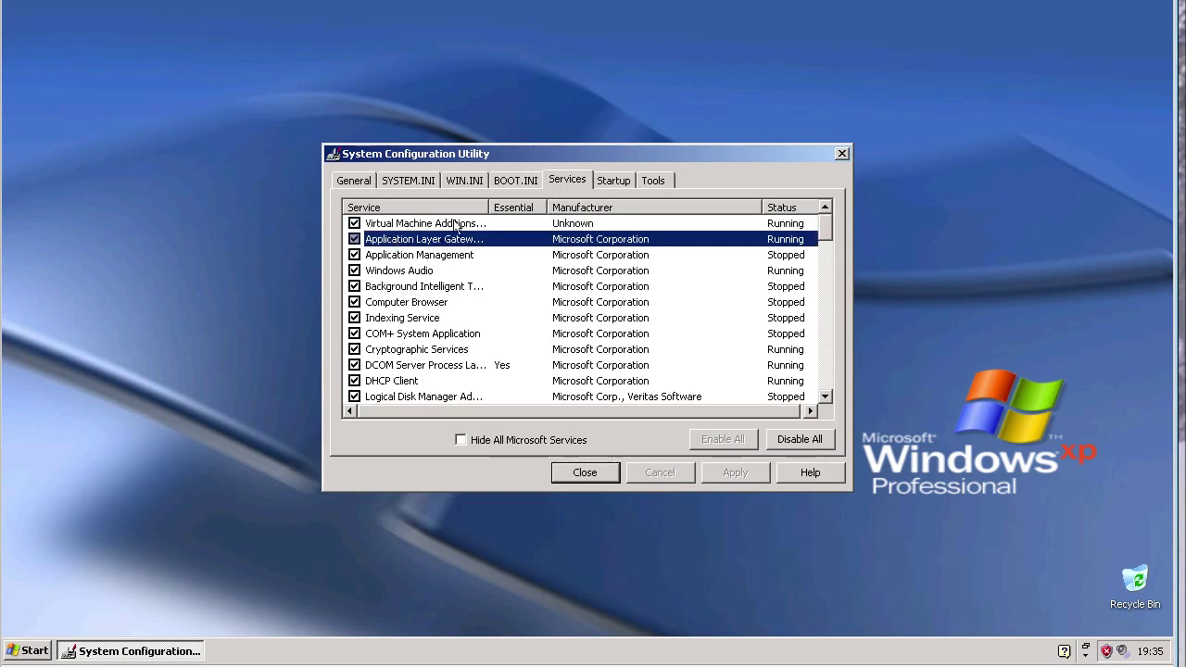
pyautogui.click(594, 209)
pyautogui.scroll(-3, 616, 362)
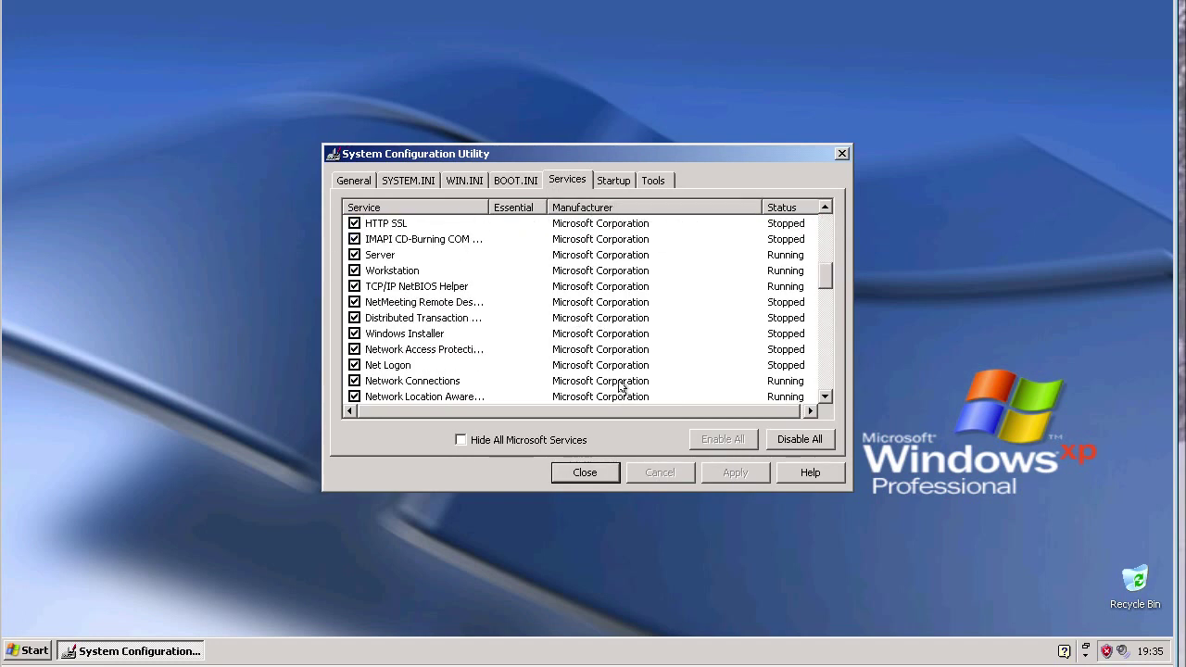
pyautogui.scroll(3, 606, 398)
pyautogui.click(537, 440)
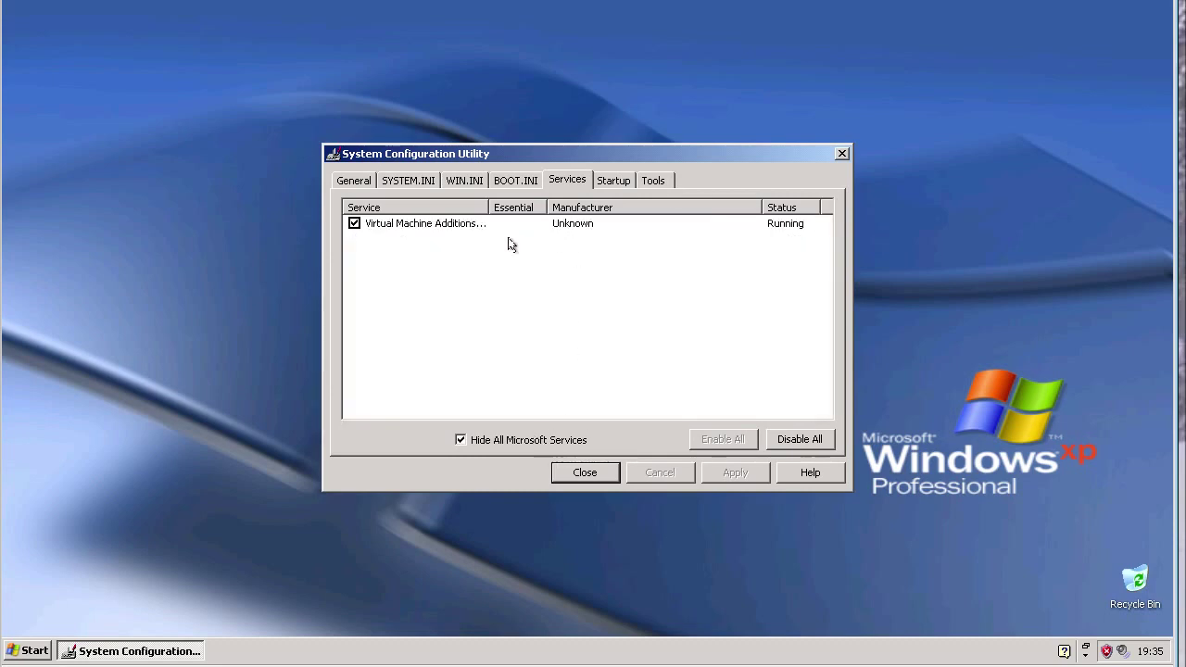
pyautogui.click(501, 442)
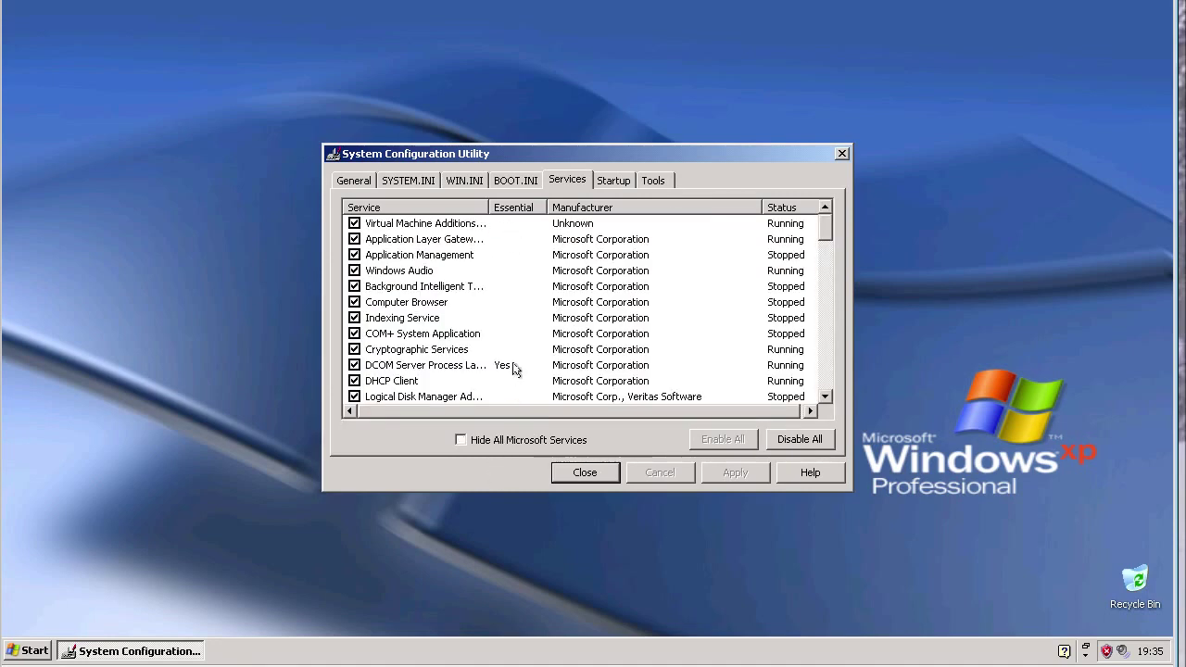
# - Uncheck Remote Registry so it no longer starts, then show the Startup programs list
pyautogui.click(559, 333)
pyautogui.scroll(-8, 559, 333)
pyautogui.scroll(-3, 558, 334)
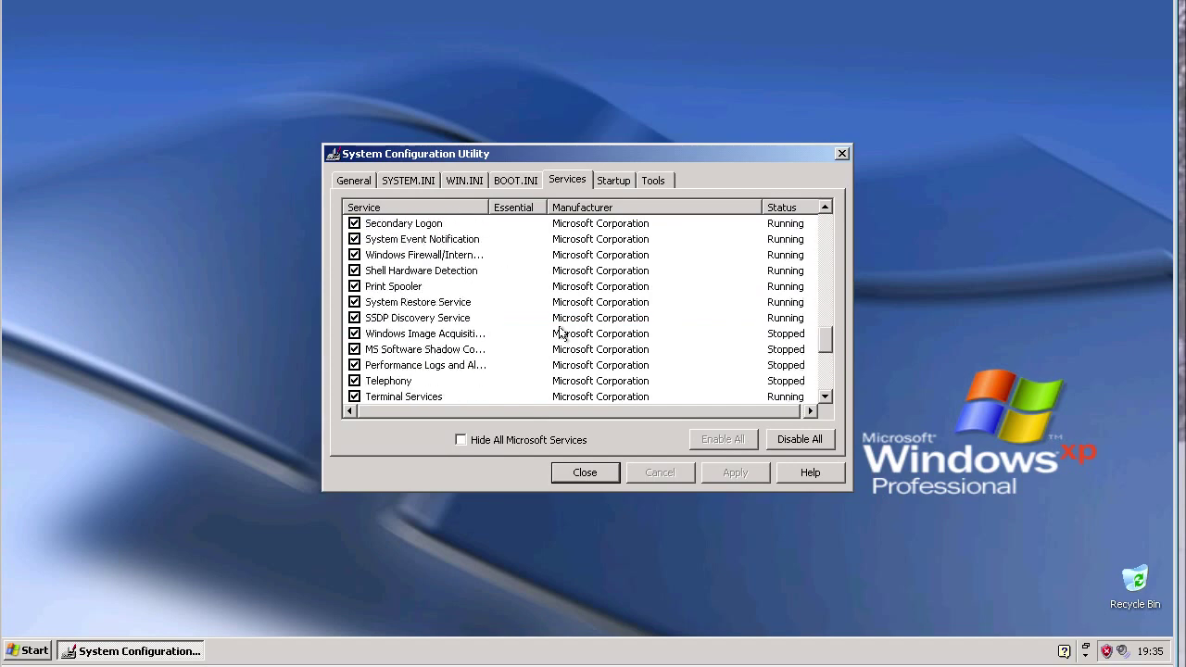
pyautogui.scroll(3, 558, 333)
pyautogui.click(354, 349)
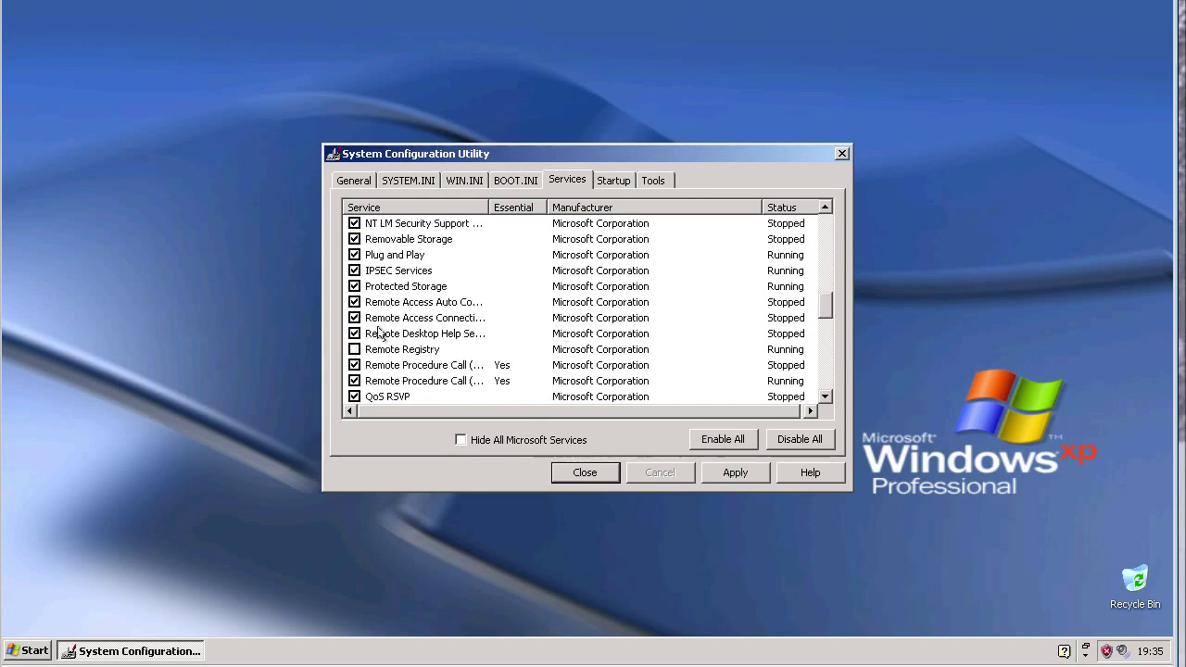
pyautogui.scroll(-3, 408, 306)
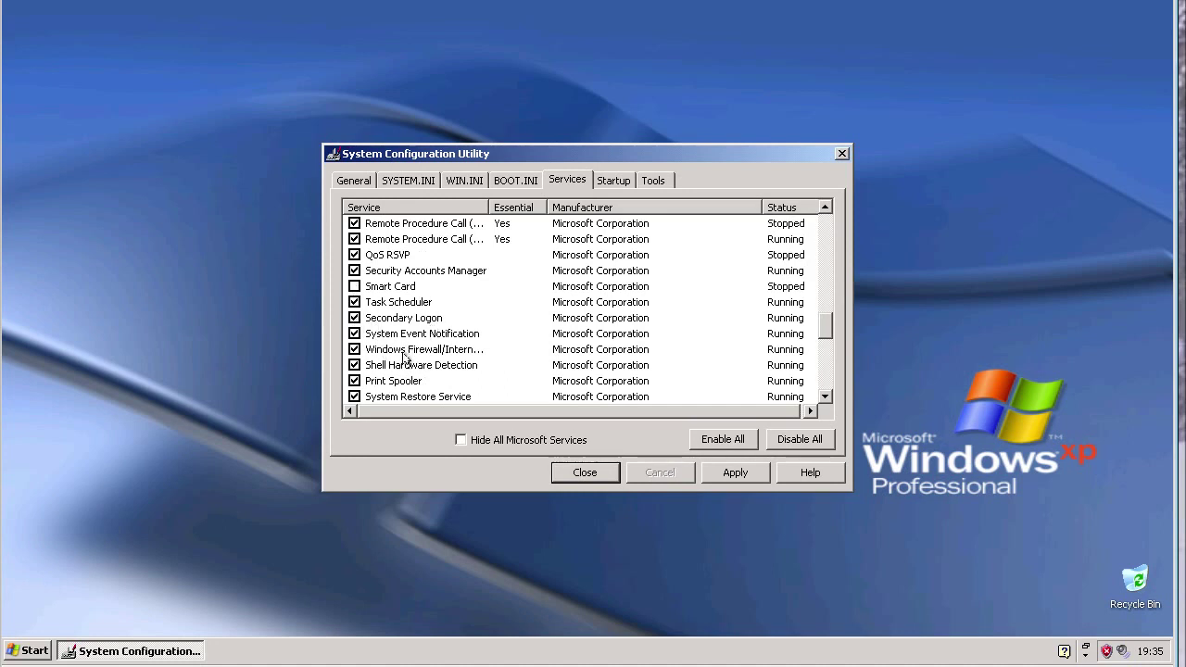
pyautogui.scroll(-7, 370, 306)
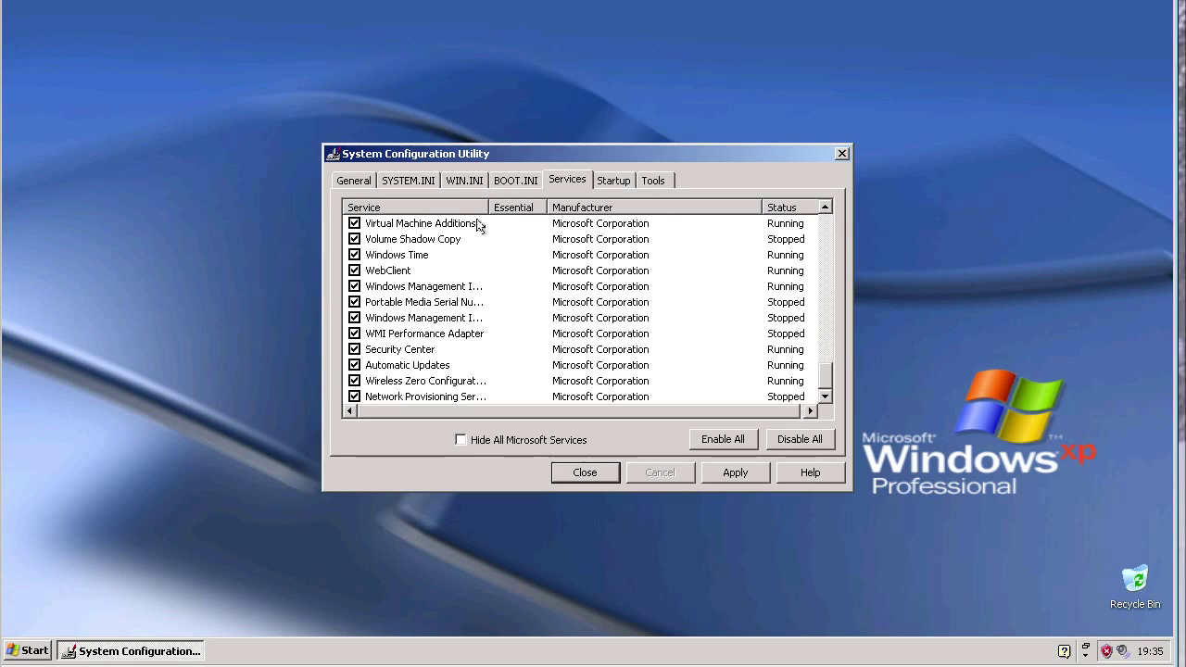
pyautogui.click(623, 183)
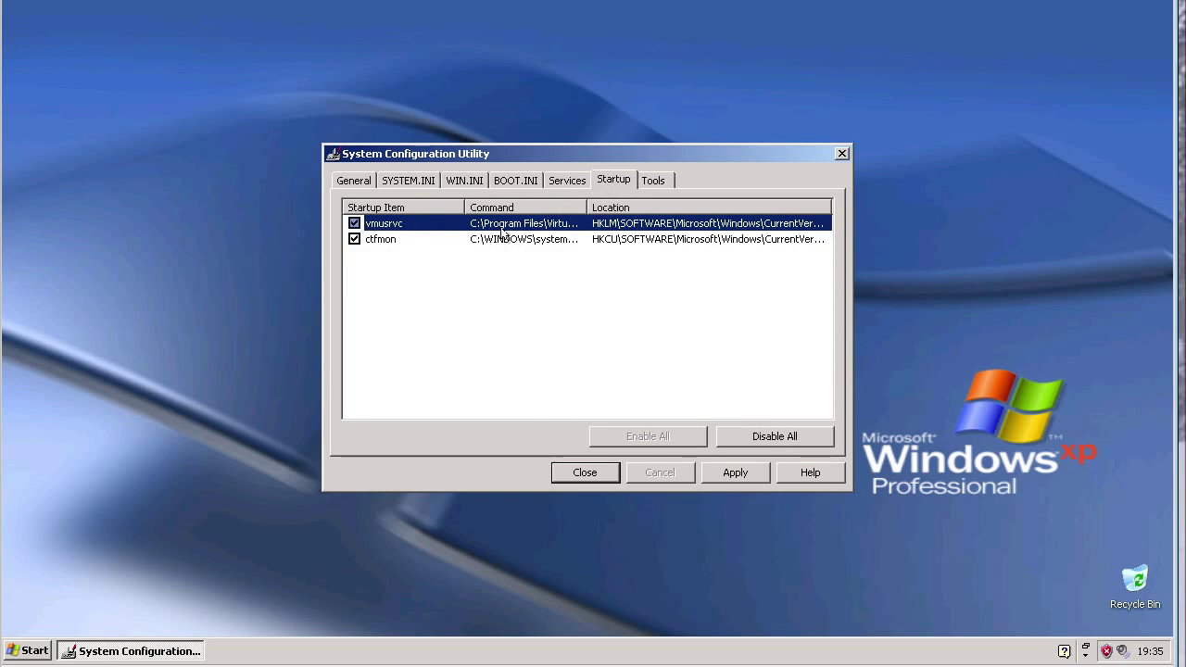
# - Look through the SYSTEM.INI, WIN.INI, Services, Startup and Tools tabs, then close and restart Windows
pyautogui.moveTo(585, 207)
pyautogui.mouseDown()
pyautogui.moveTo(762, 215)
pyautogui.moveTo(553, 193)
pyautogui.moveTo(572, 198)
pyautogui.mouseUp()
pyautogui.click(419, 179)
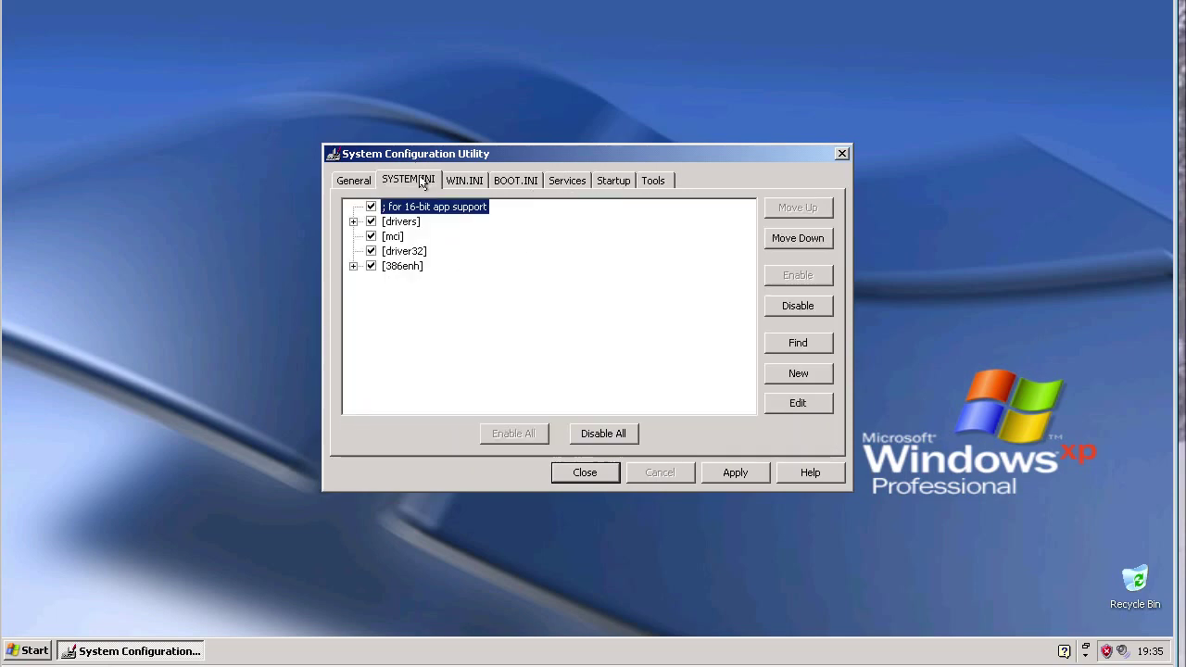
pyautogui.click(466, 180)
pyautogui.click(556, 181)
pyautogui.click(623, 182)
pyautogui.click(656, 181)
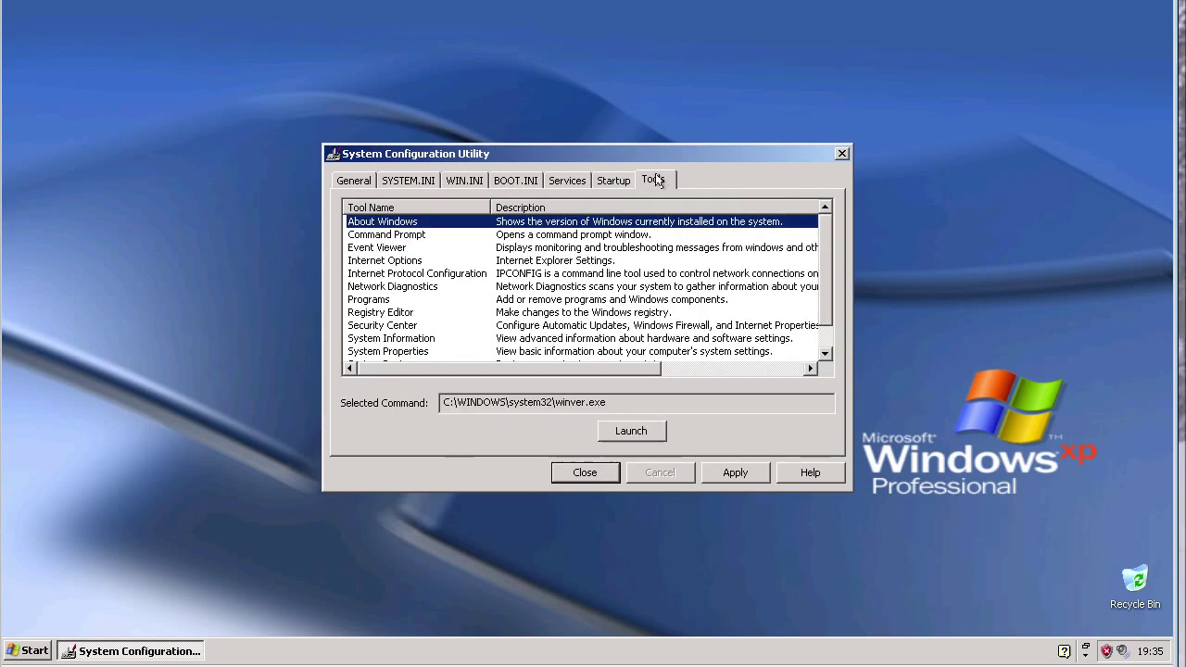
pyautogui.click(580, 474)
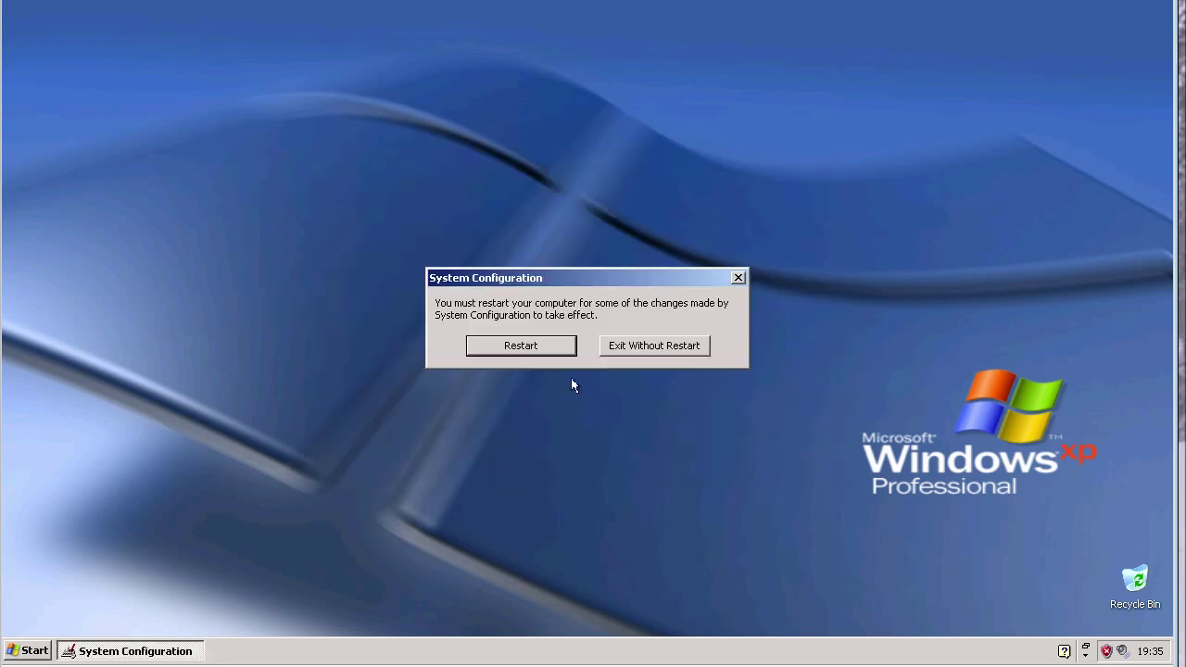
pyautogui.click(544, 353)
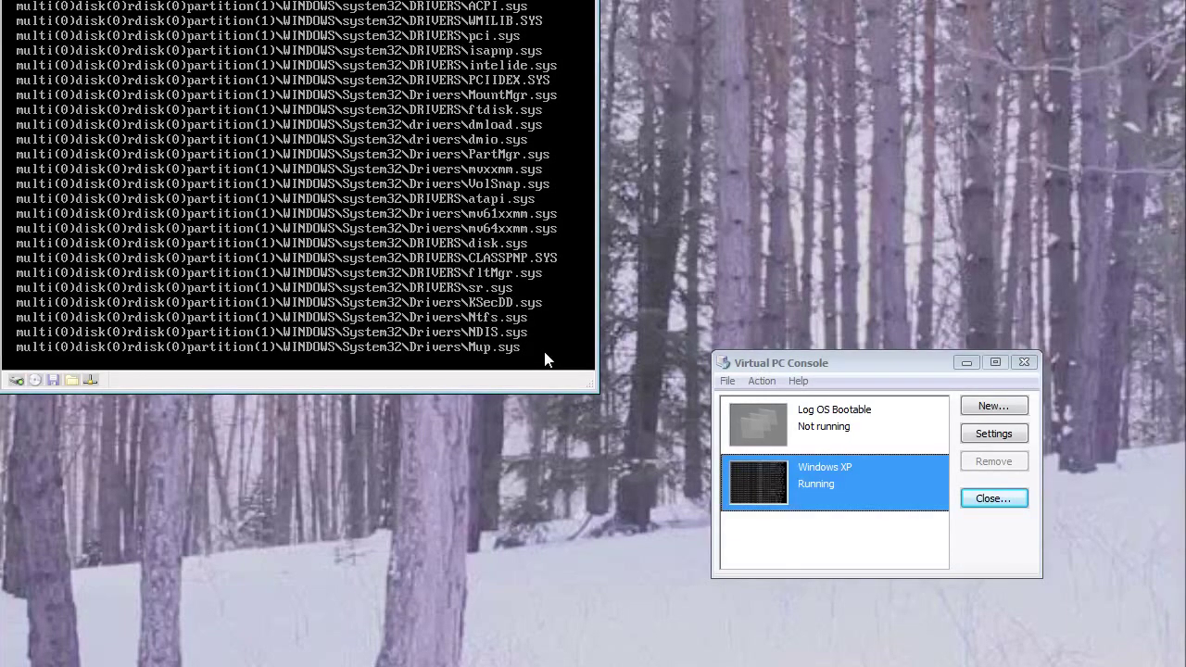
# - Switch the rebooting XP virtual machine to full screen with Right Alt+Enter
pyautogui.hotkey('alt', 'Return')
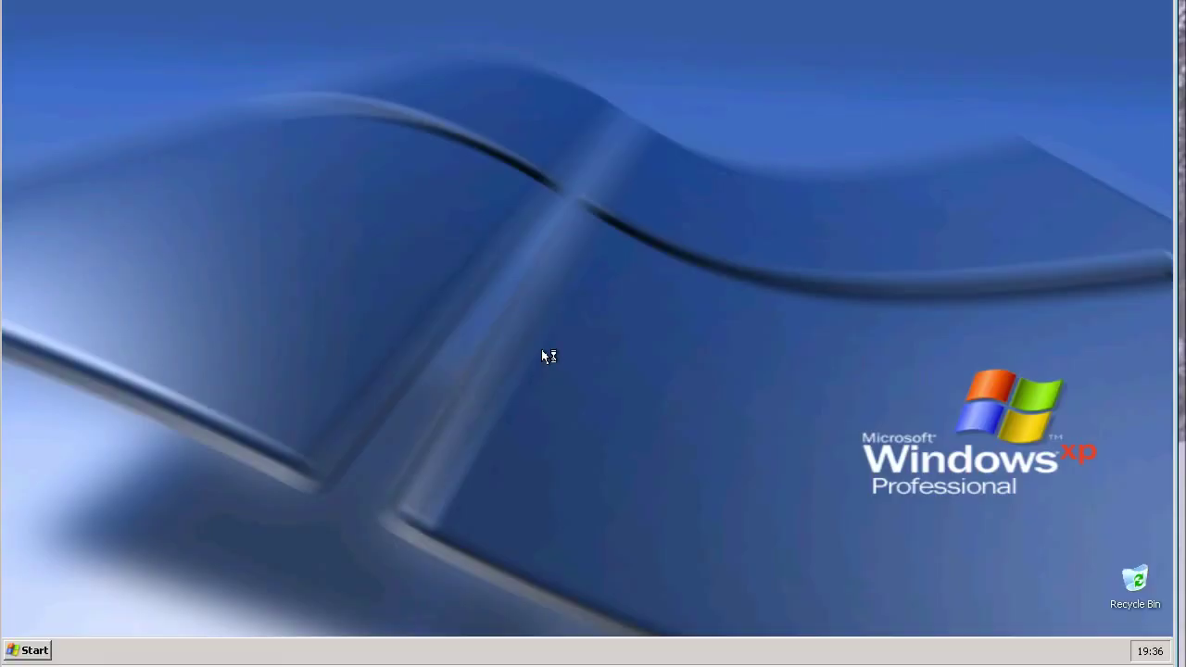
# - Suppress the System Configuration startup notice for good and launch Pinball from Start > All Programs > Games
pyautogui.click(544, 355)
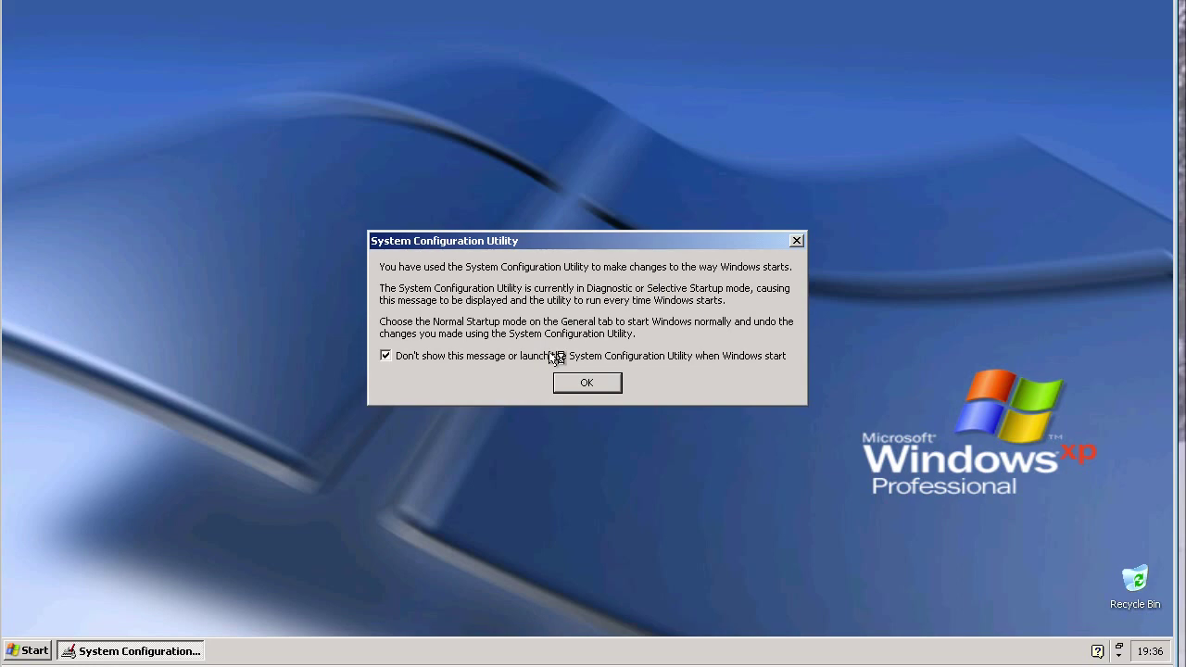
pyautogui.click(580, 379)
pyautogui.click(30, 653)
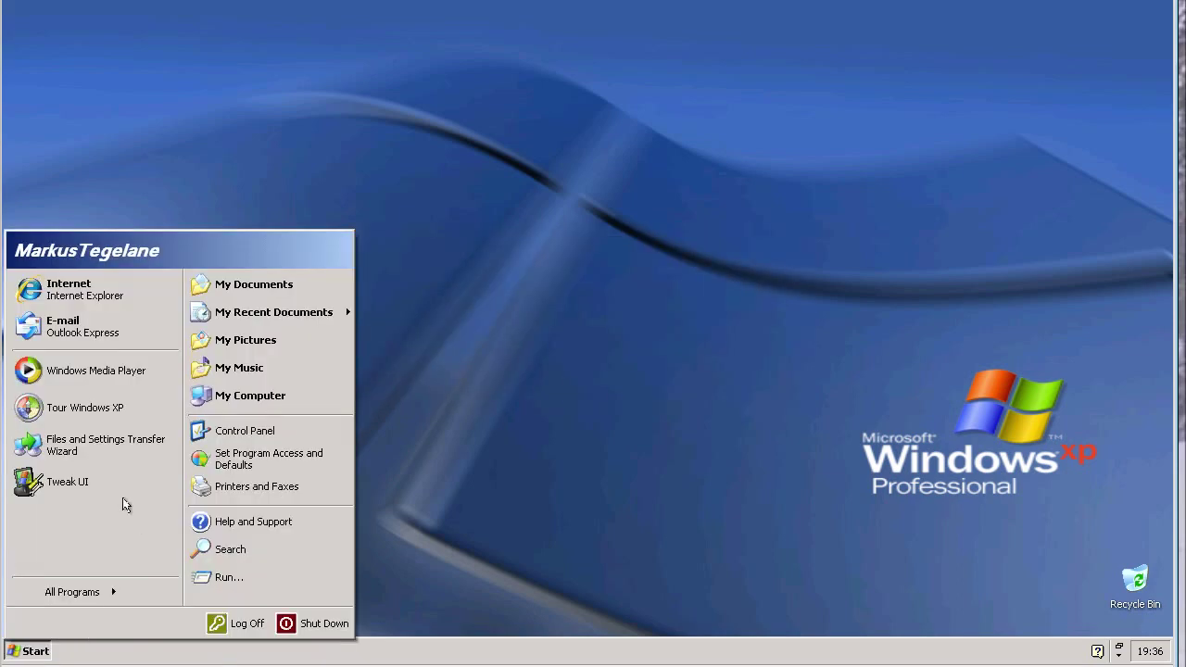
pyautogui.moveTo(105, 604)
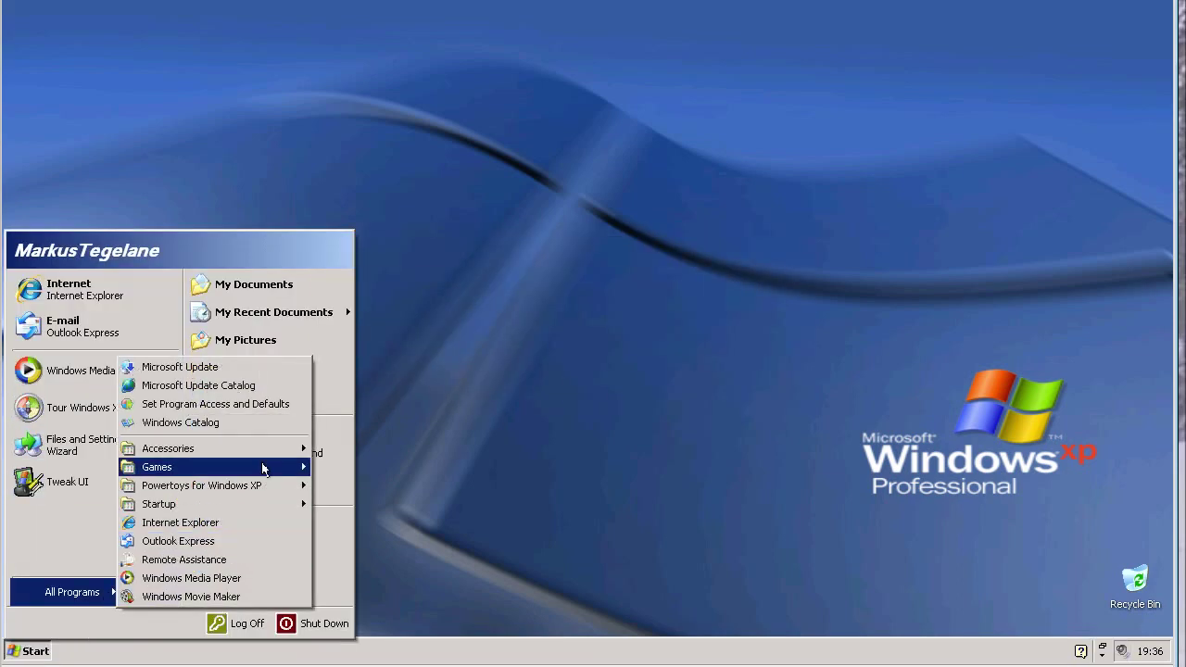
pyautogui.moveTo(286, 472)
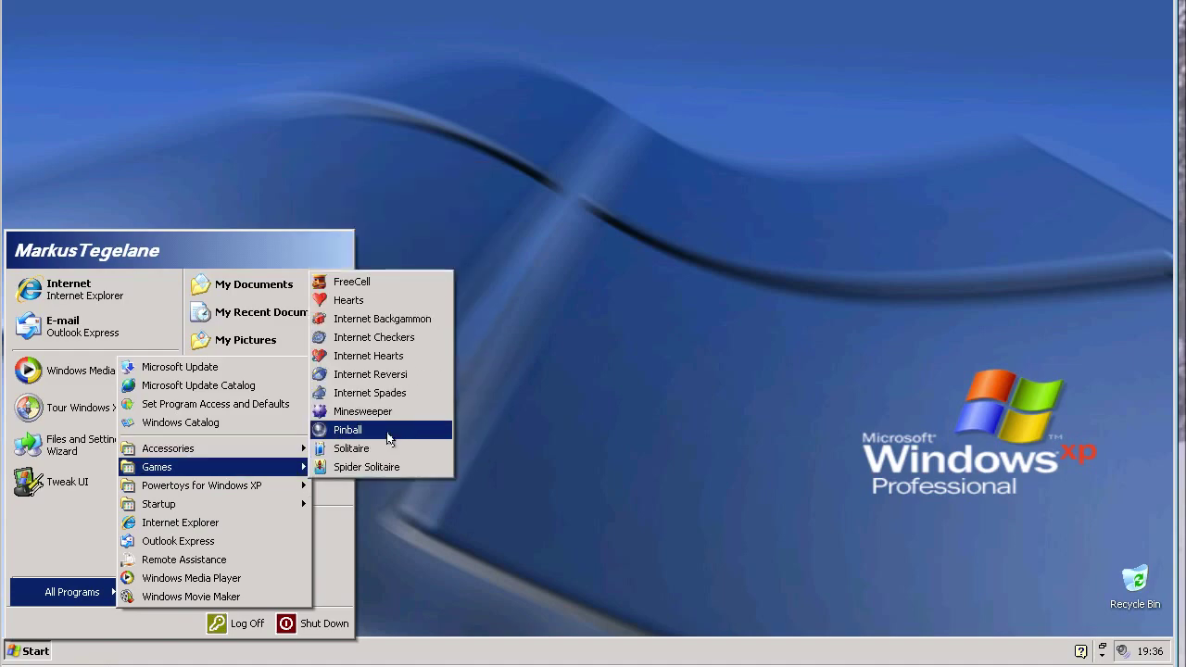
pyautogui.click(383, 432)
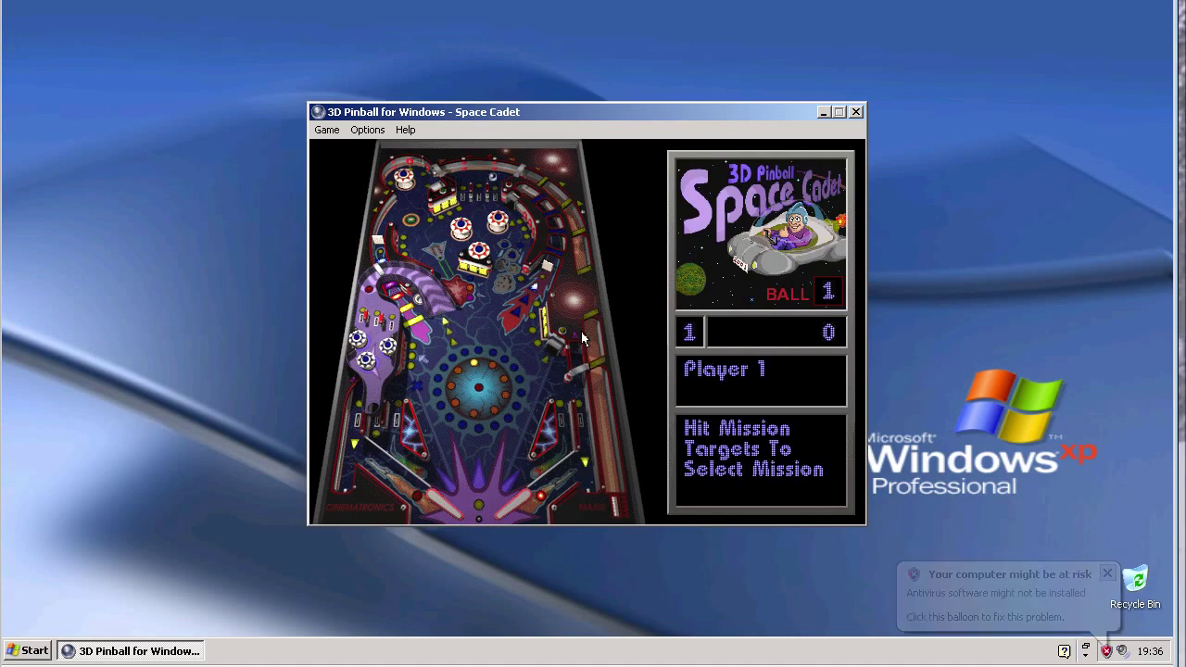
# - Work the Z and / flippers to keep ball 1 alive, raising the score to 143500
pyautogui.press('z')
pyautogui.press('/')
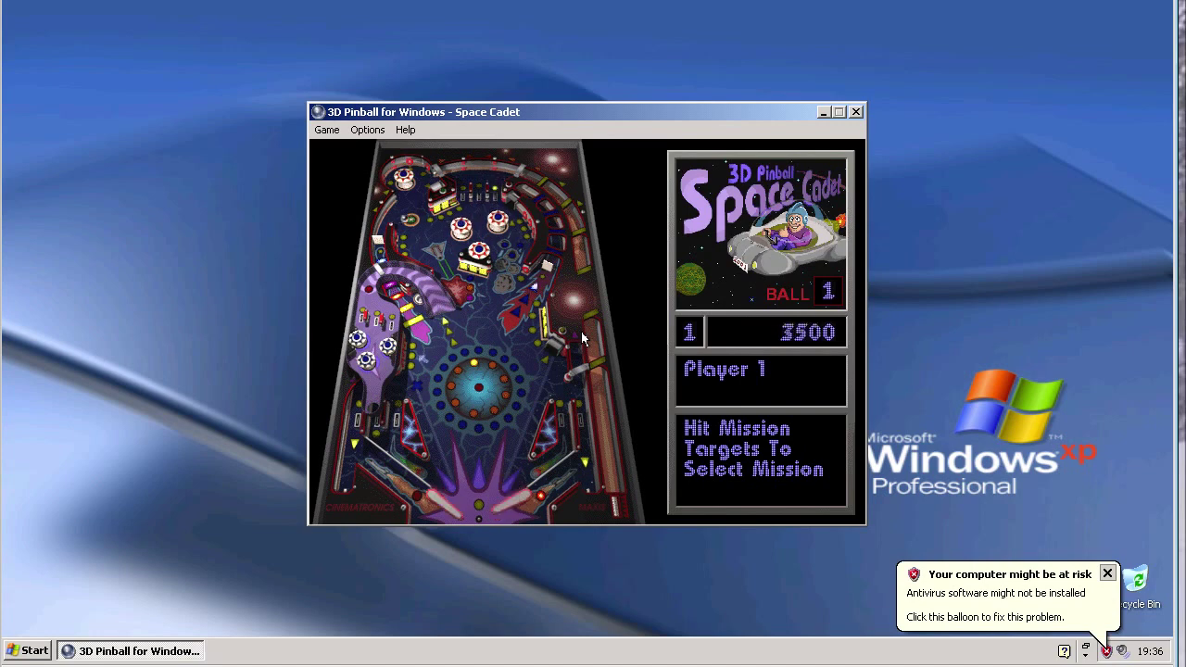
pyautogui.press('z')
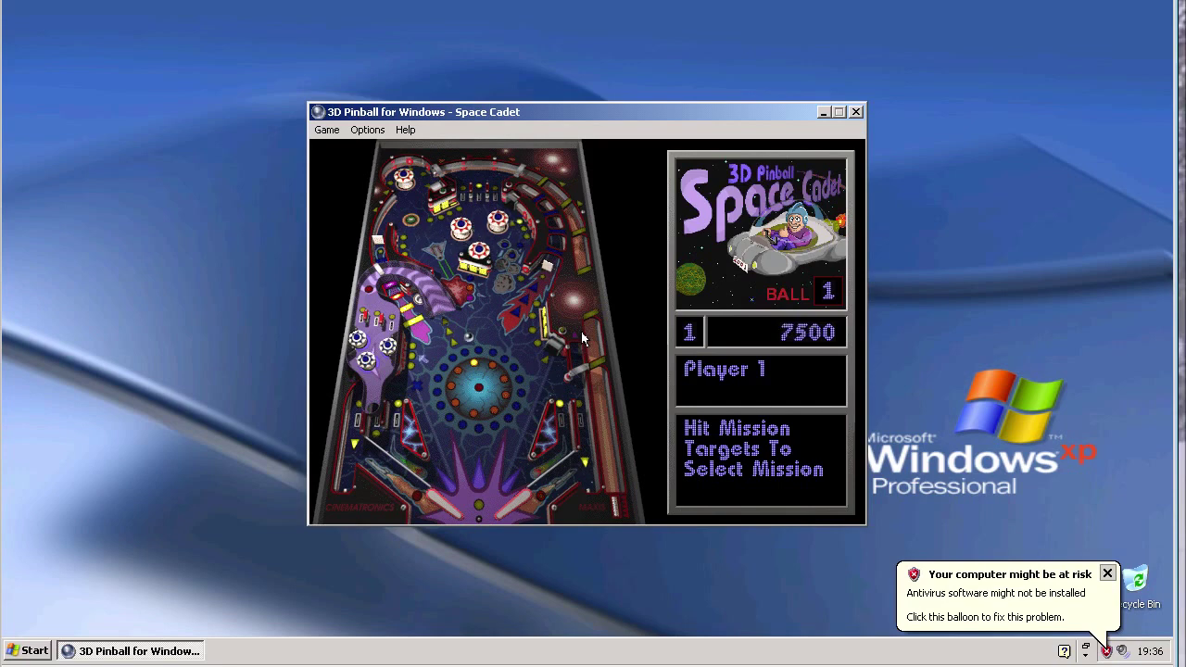
pyautogui.press('z')
pyautogui.press('/')
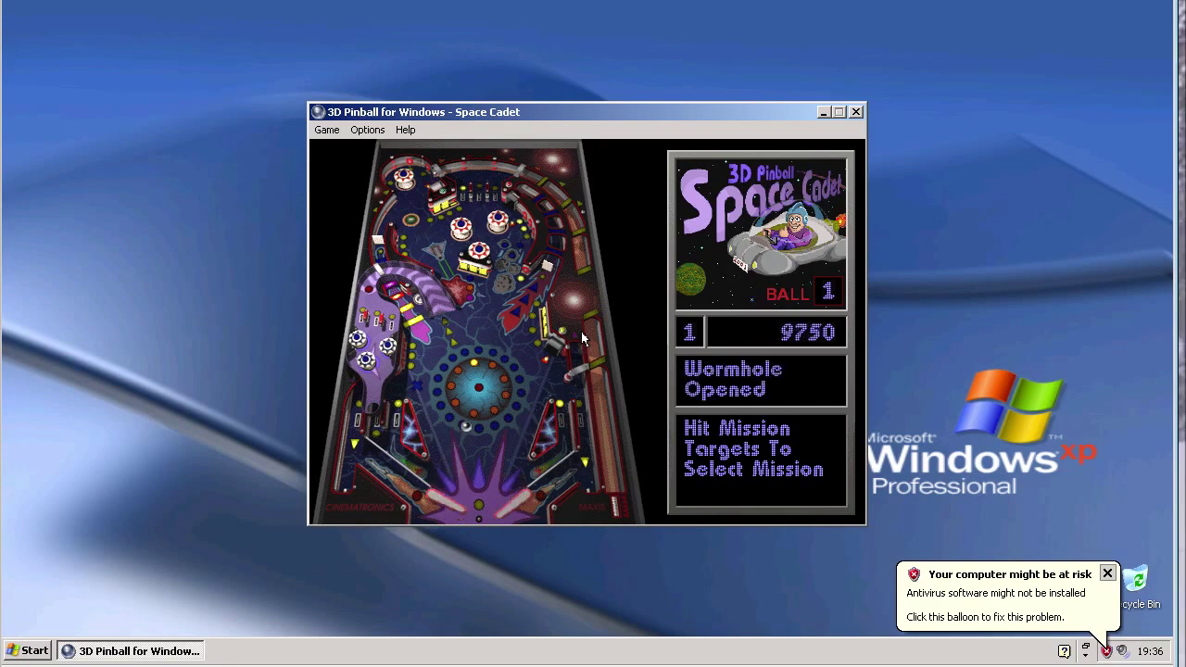
pyautogui.press('z')
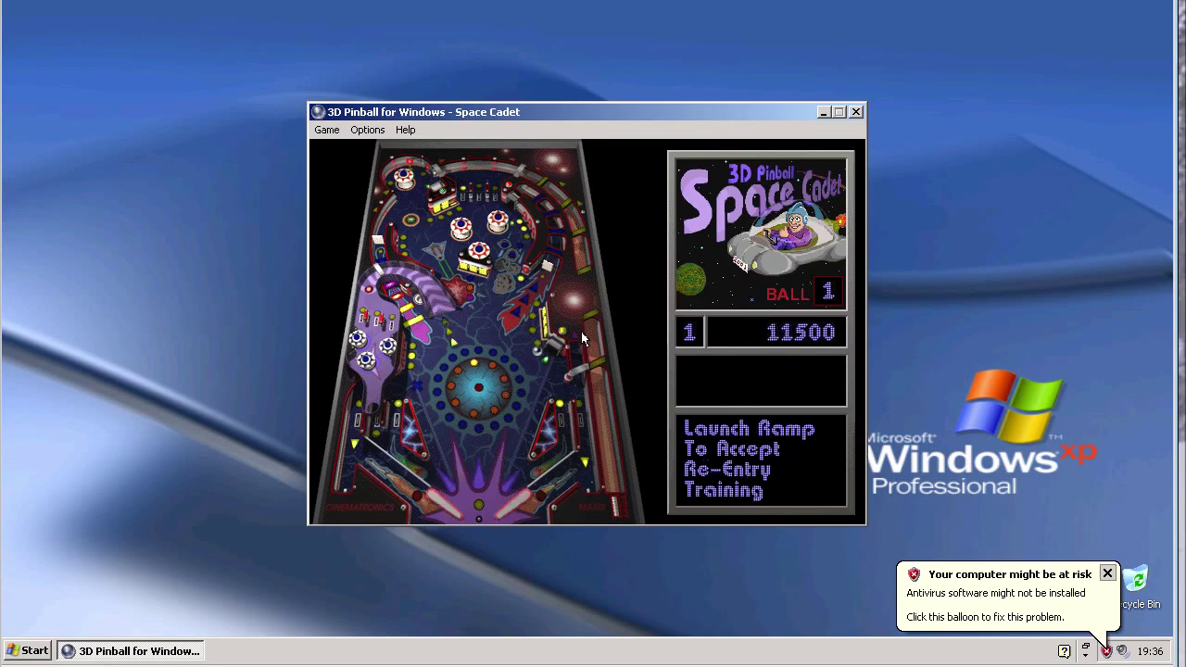
pyautogui.press('/')
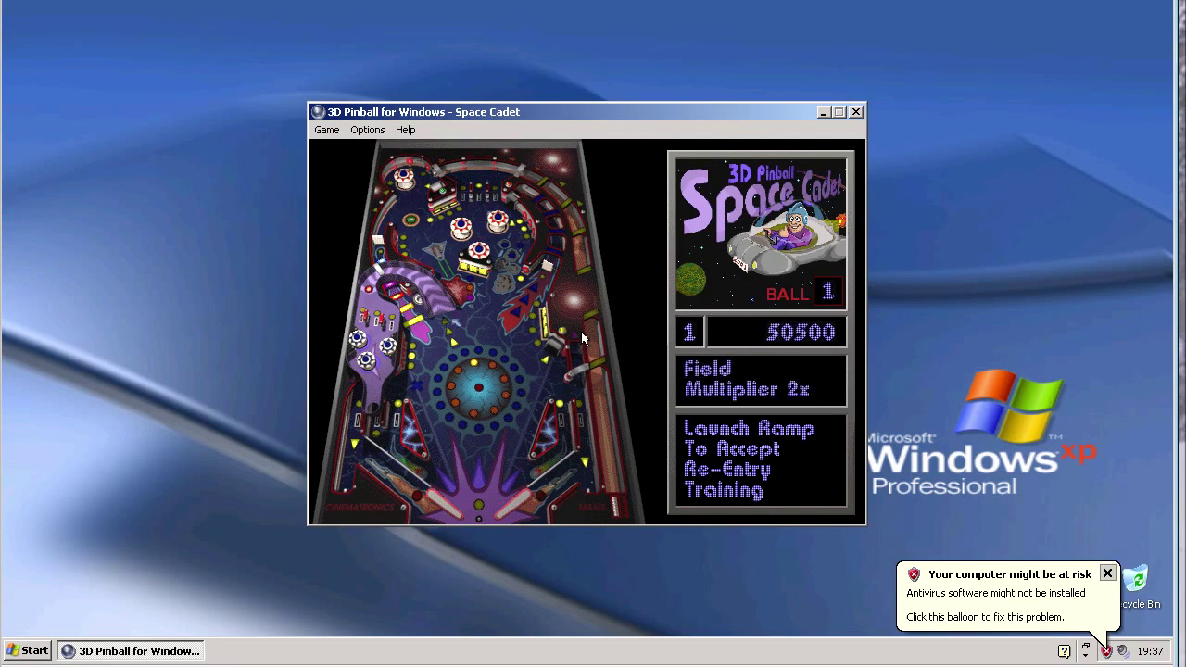
pyautogui.press('/')
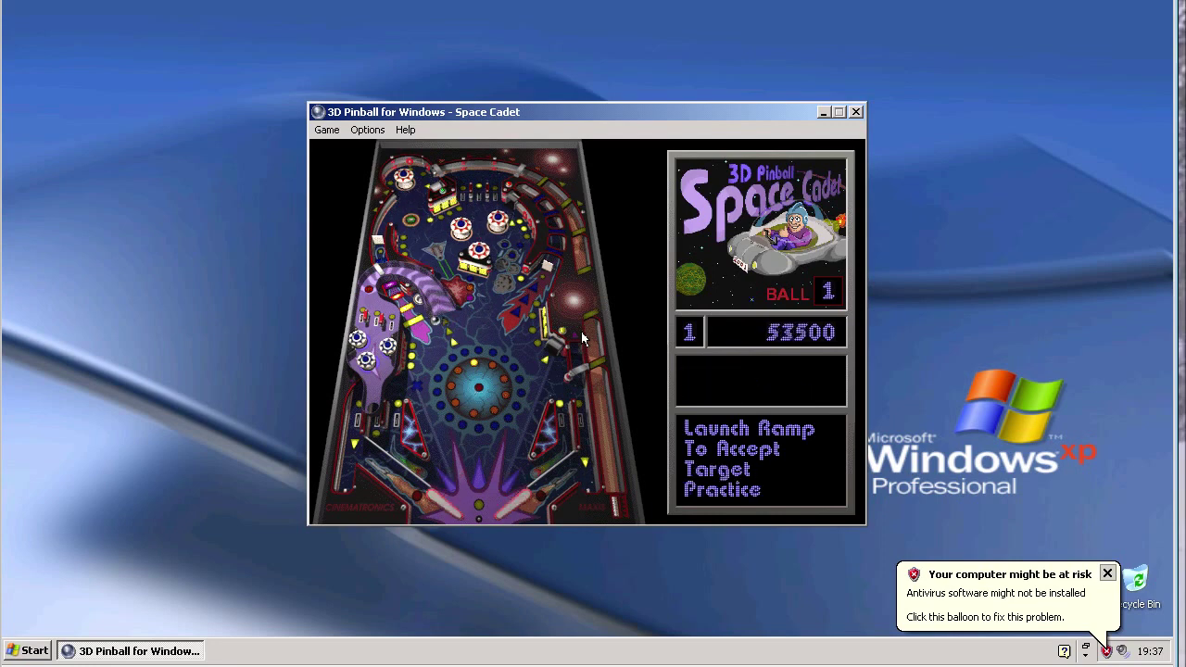
pyautogui.press('z')
pyautogui.press('/')
pyautogui.press('z')
pyautogui.press('/')
pyautogui.press('z')
pyautogui.press('/')
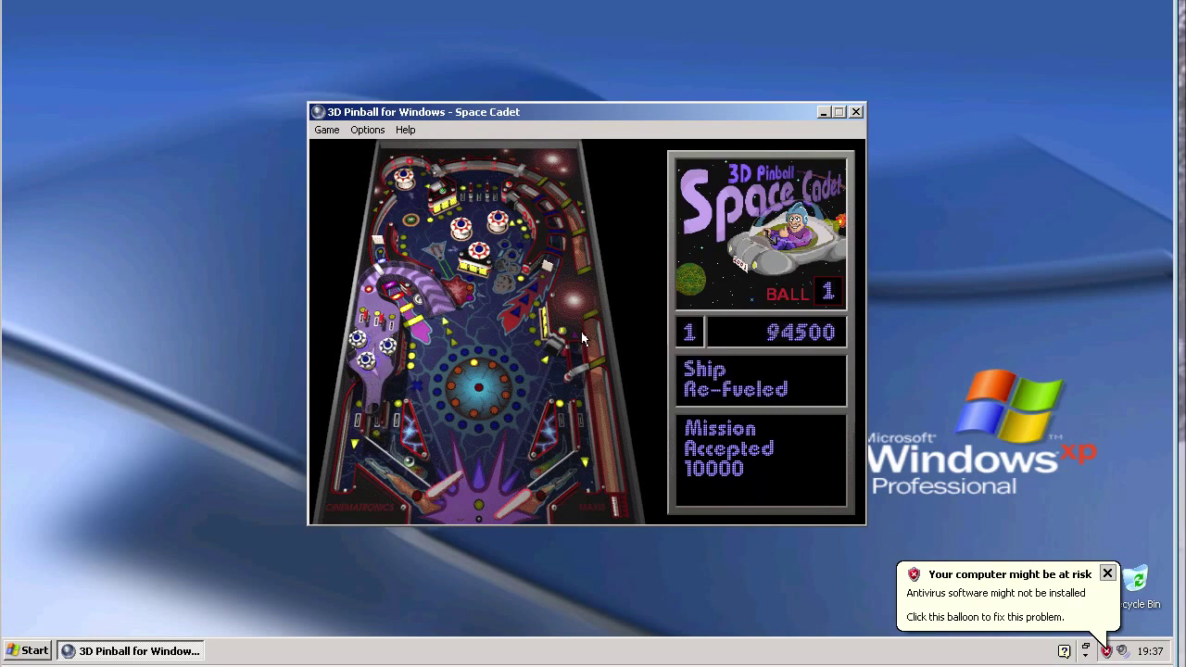
pyautogui.press('z')
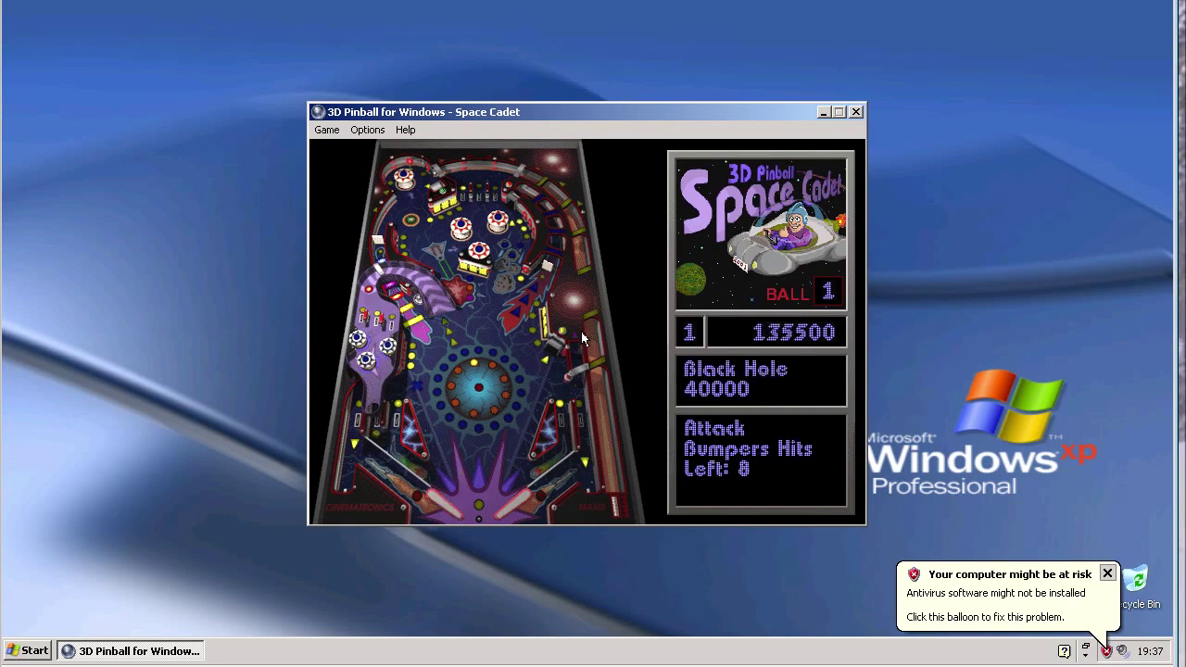
pyautogui.press('/')
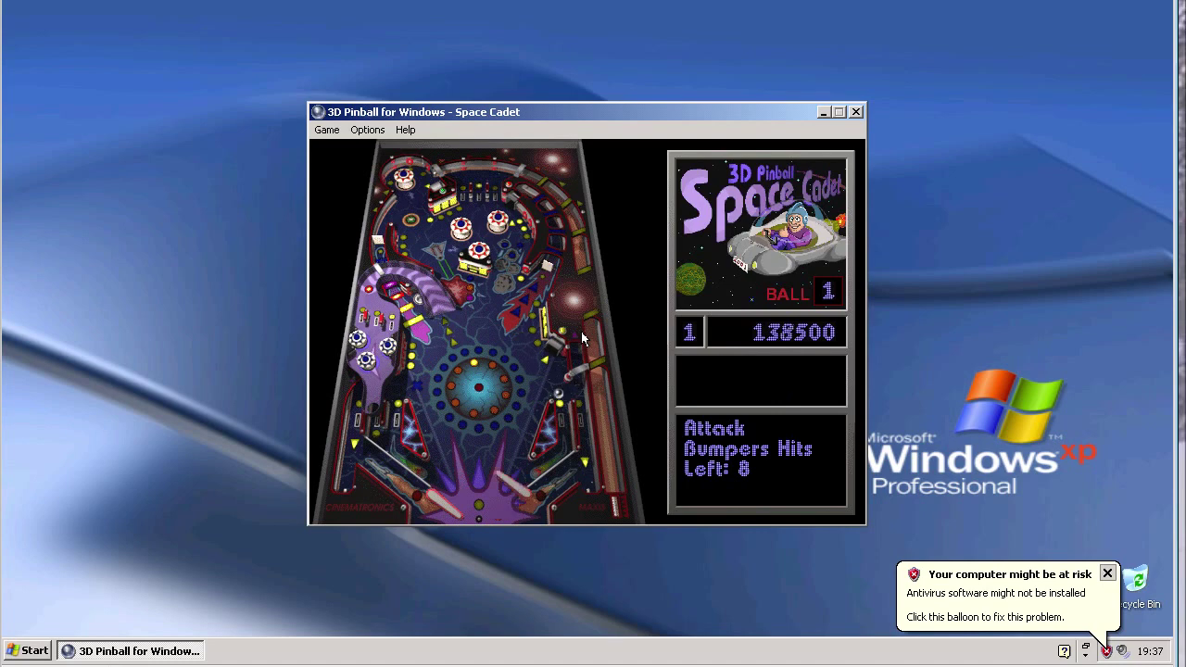
# - Keep ball 1 in play with Z and / until the score reaches 915500 and Re-Fuel Ship appears
pyautogui.press('z')
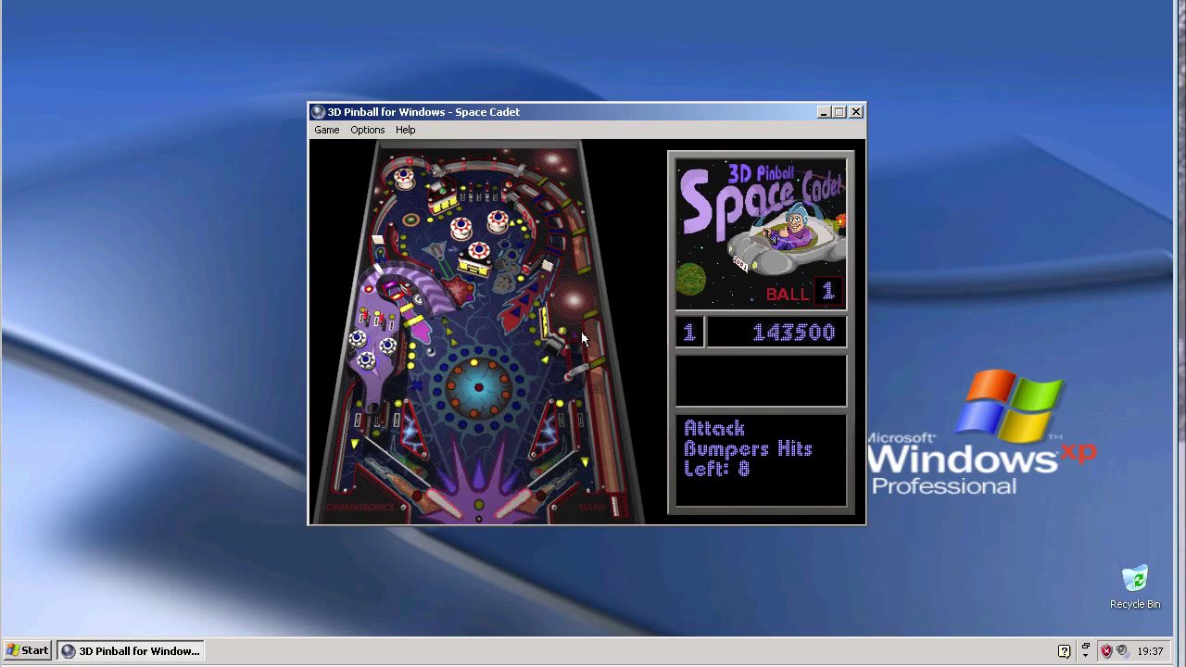
pyautogui.press('/')
pyautogui.press('z')
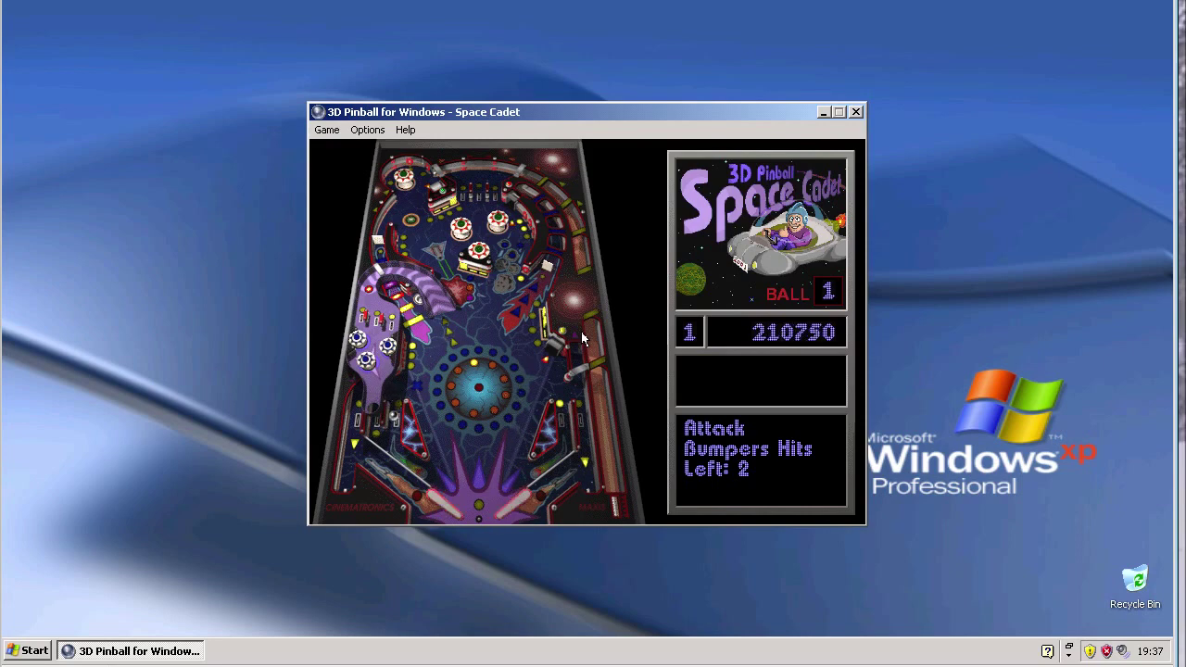
pyautogui.press('z')
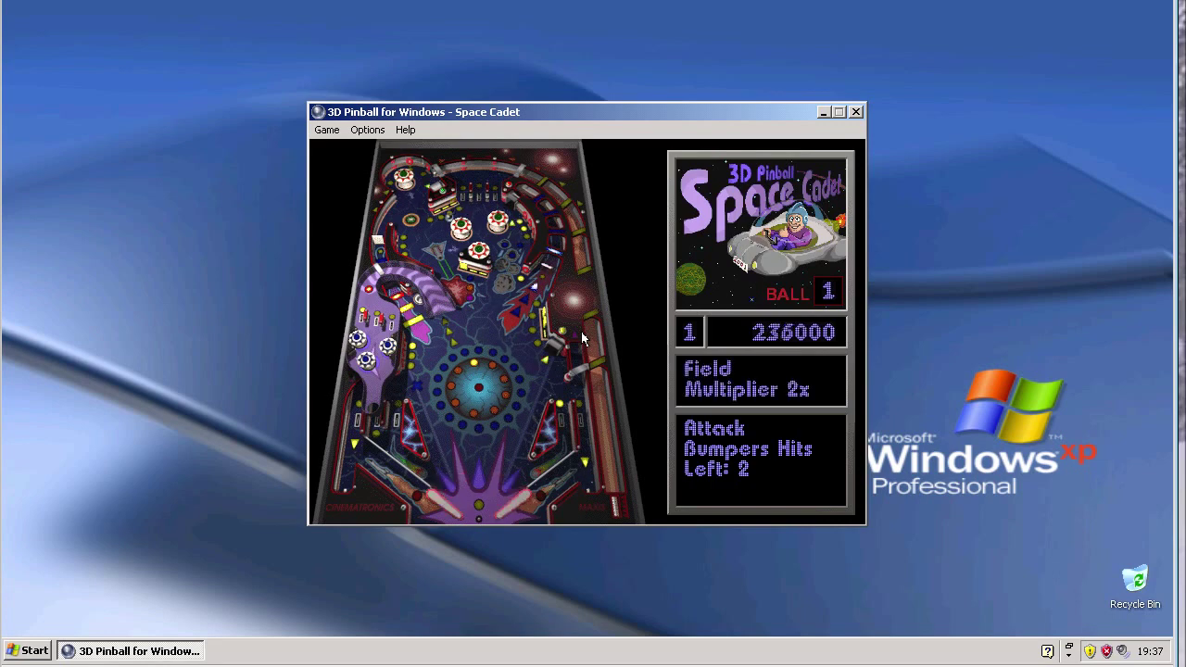
pyautogui.press('z')
pyautogui.press('/')
pyautogui.press('z')
pyautogui.press('/')
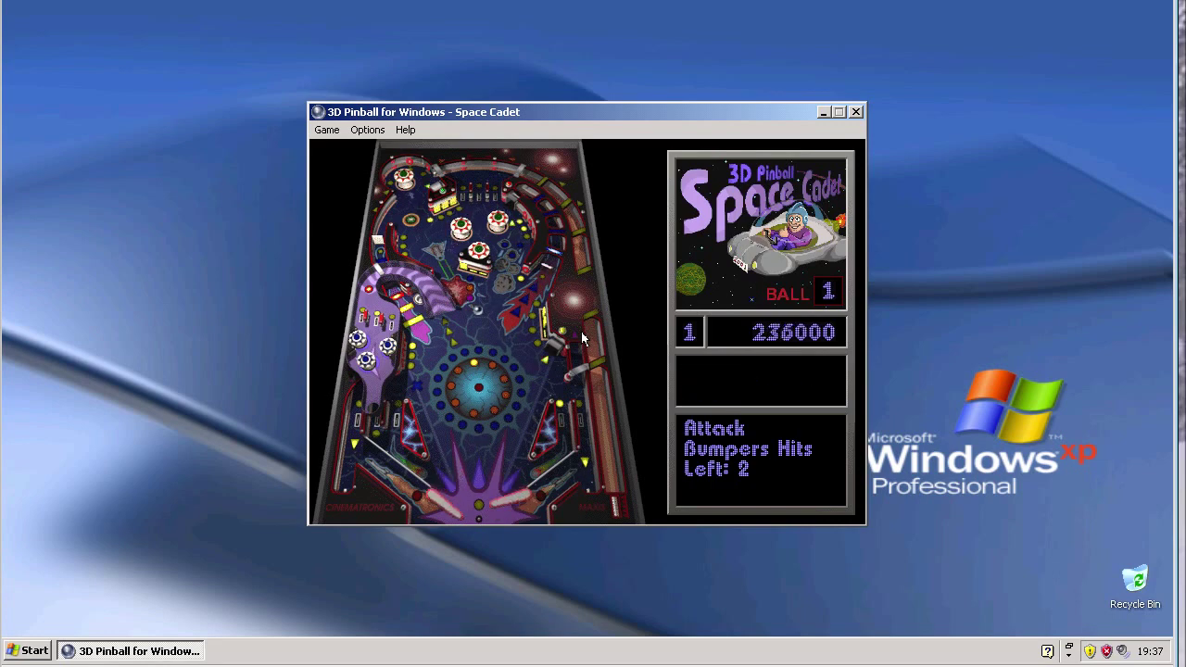
pyautogui.press('z')
pyautogui.press('/')
pyautogui.press('z')
pyautogui.press('/')
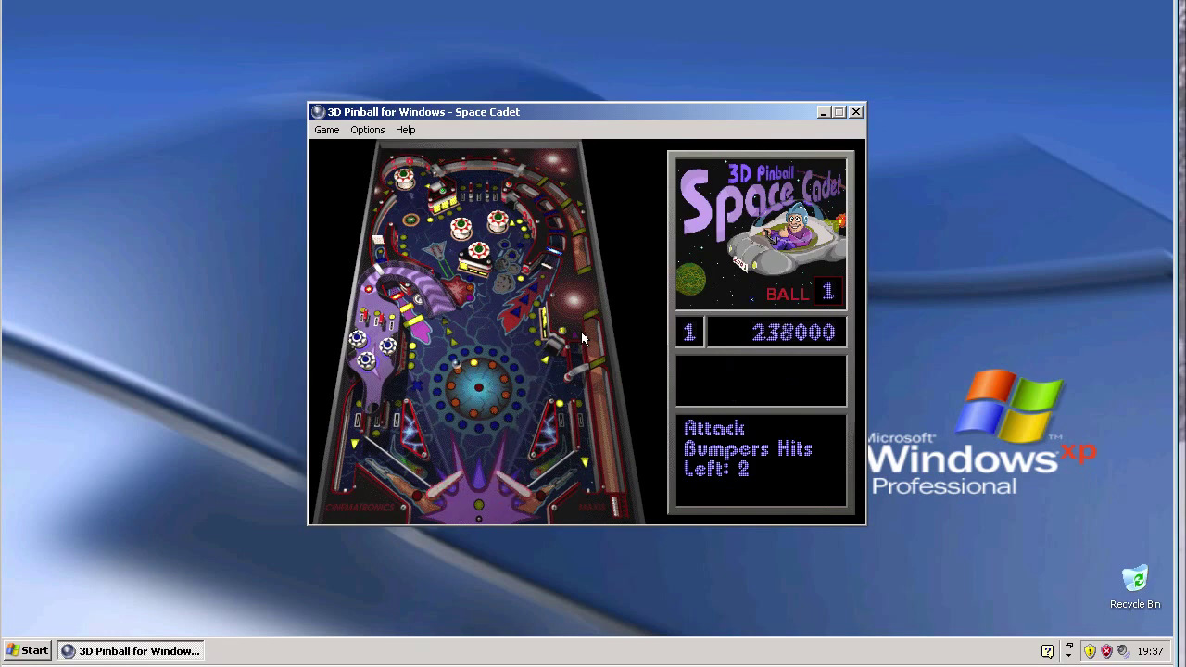
pyautogui.press('/')
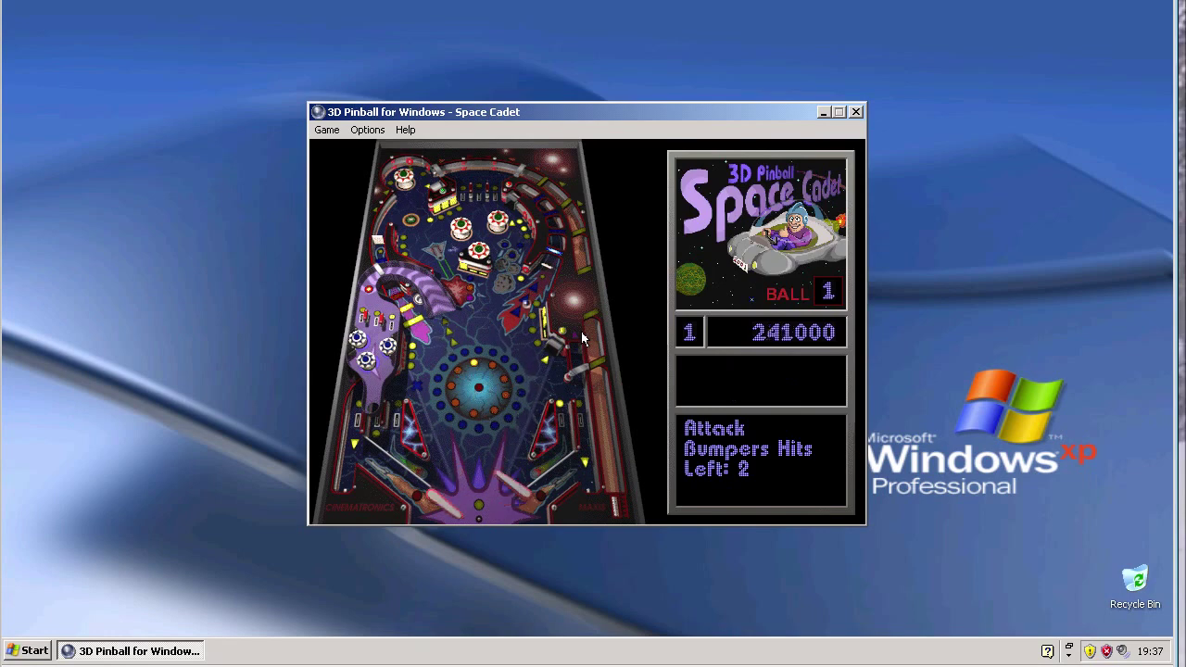
pyautogui.press('z')
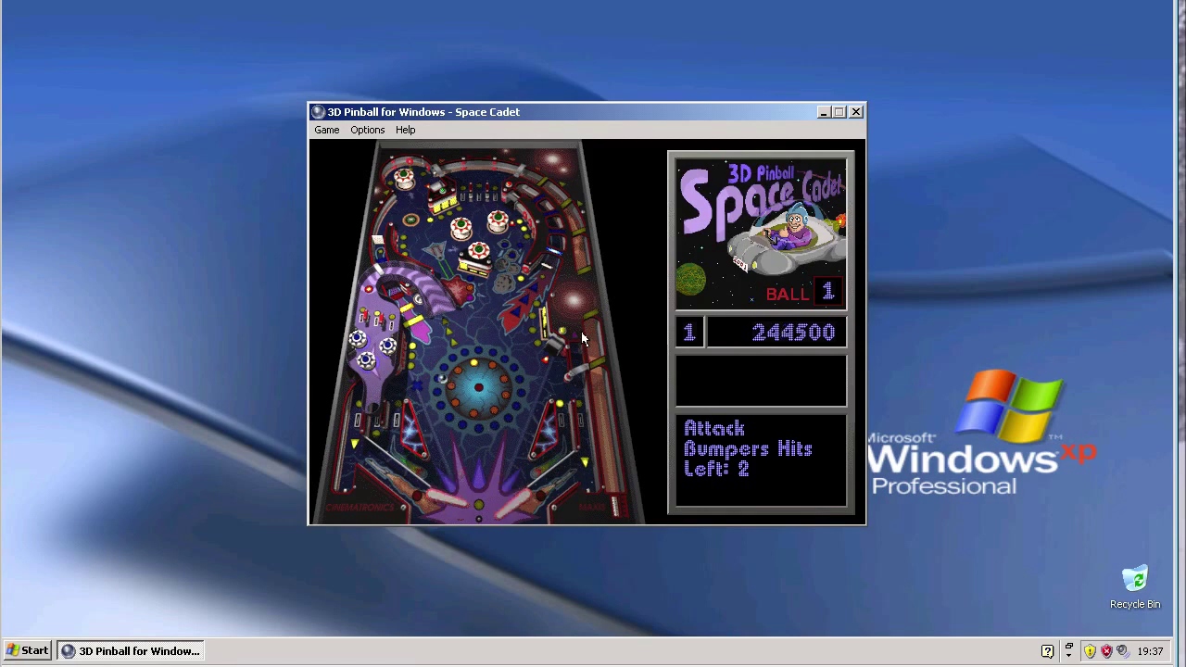
pyautogui.press('/')
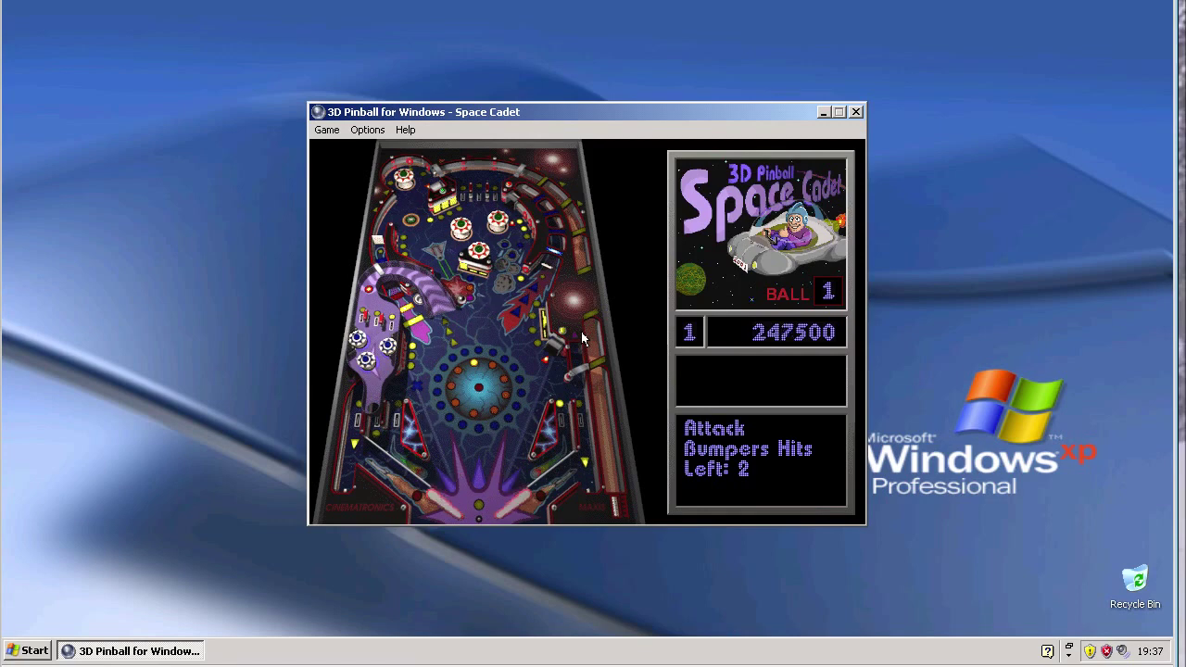
pyautogui.press('z')
pyautogui.press('/')
pyautogui.press('/')
pyautogui.press('/')
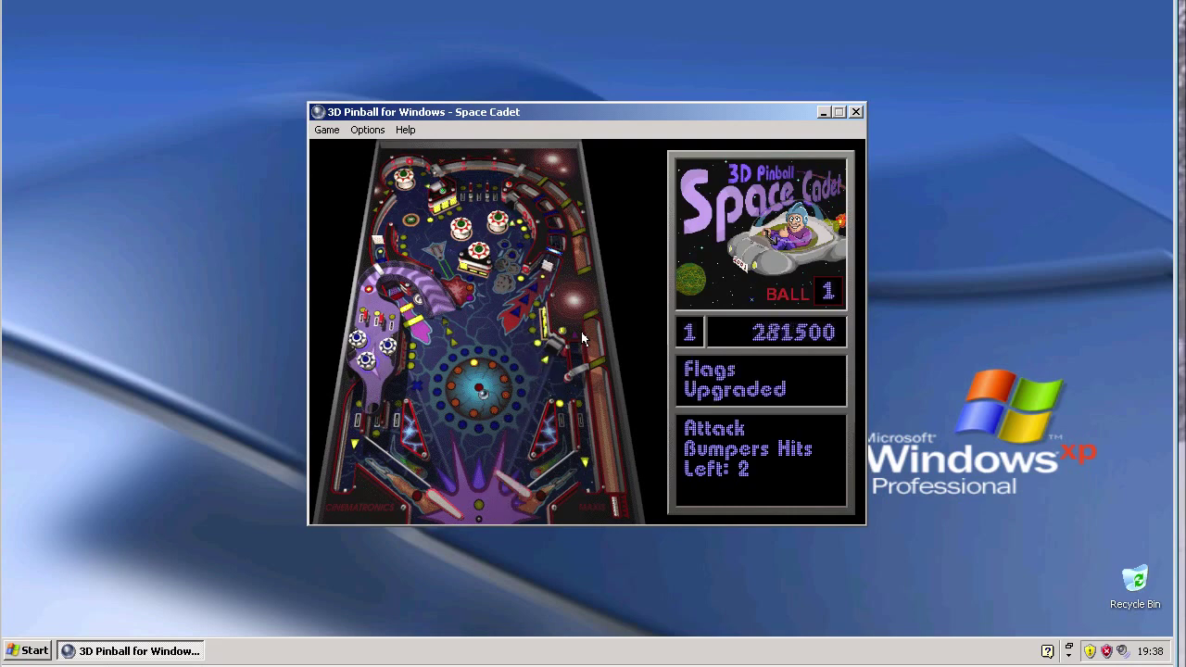
pyautogui.press('/')
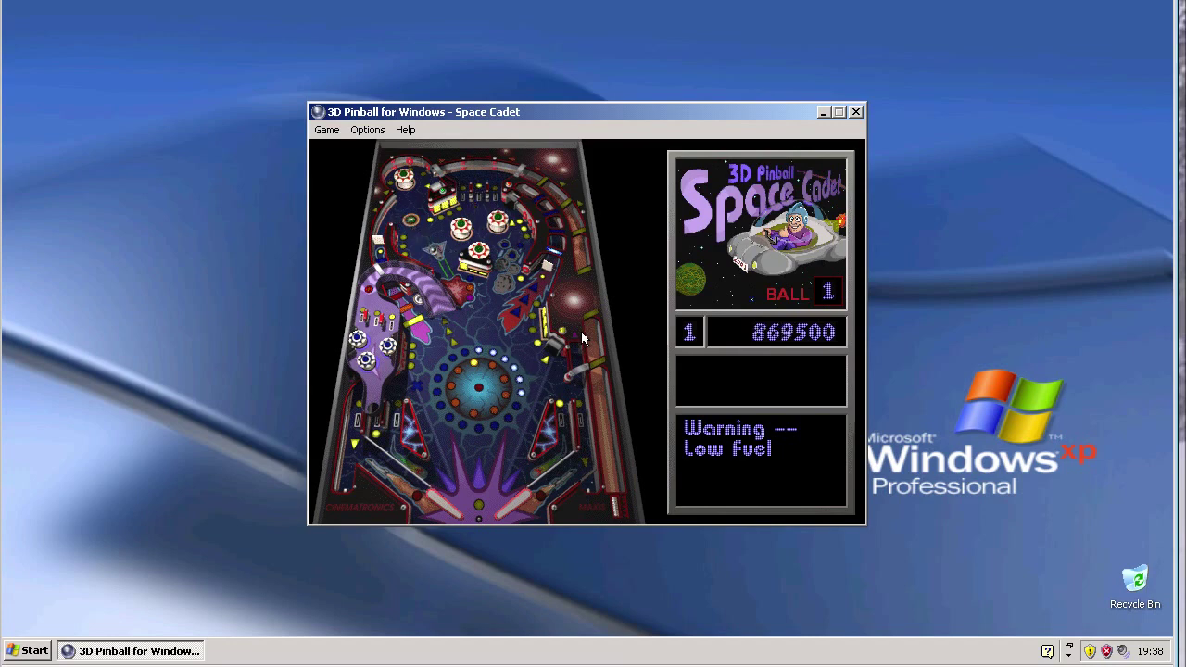
pyautogui.press('z')
pyautogui.press('/')
pyautogui.press('z')
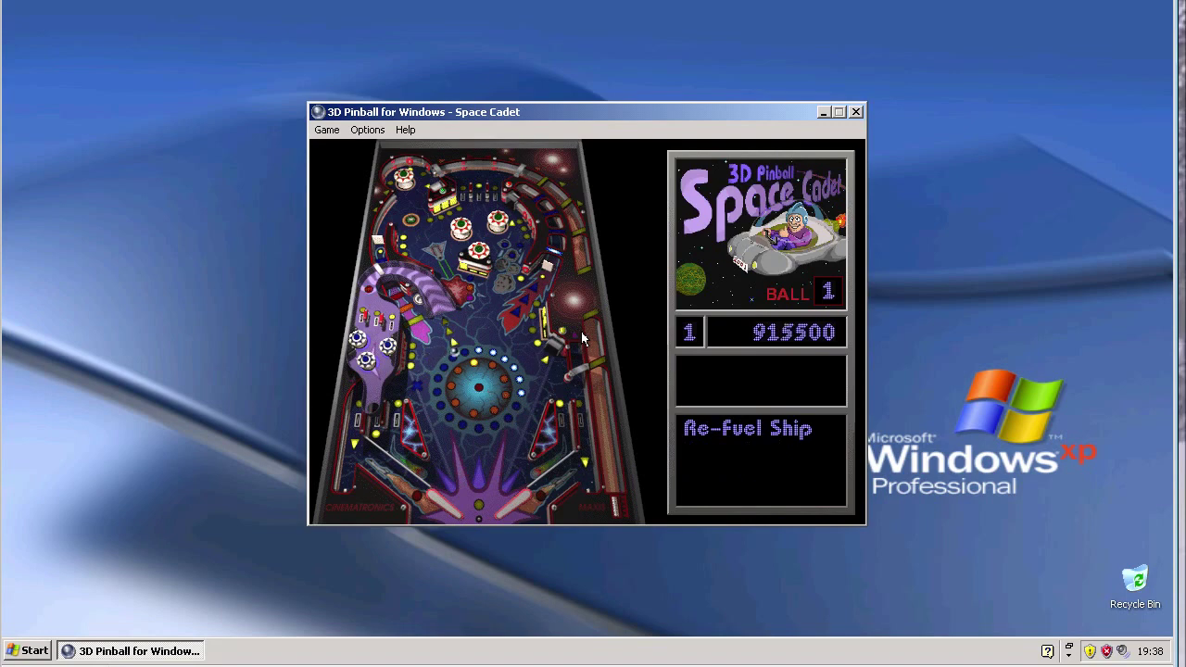
# - Shoot the ball up the ramp to accept the refuel mission and hit the left launch ramp
pyautogui.press('/')
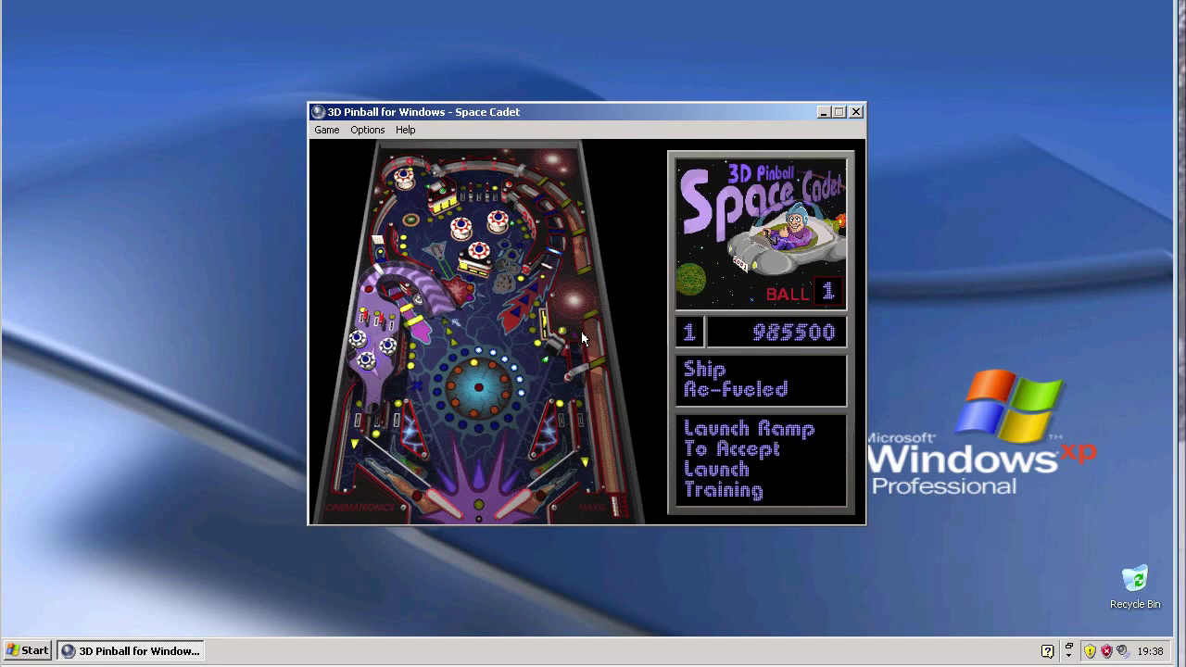
pyautogui.press('/')
pyautogui.press('z')
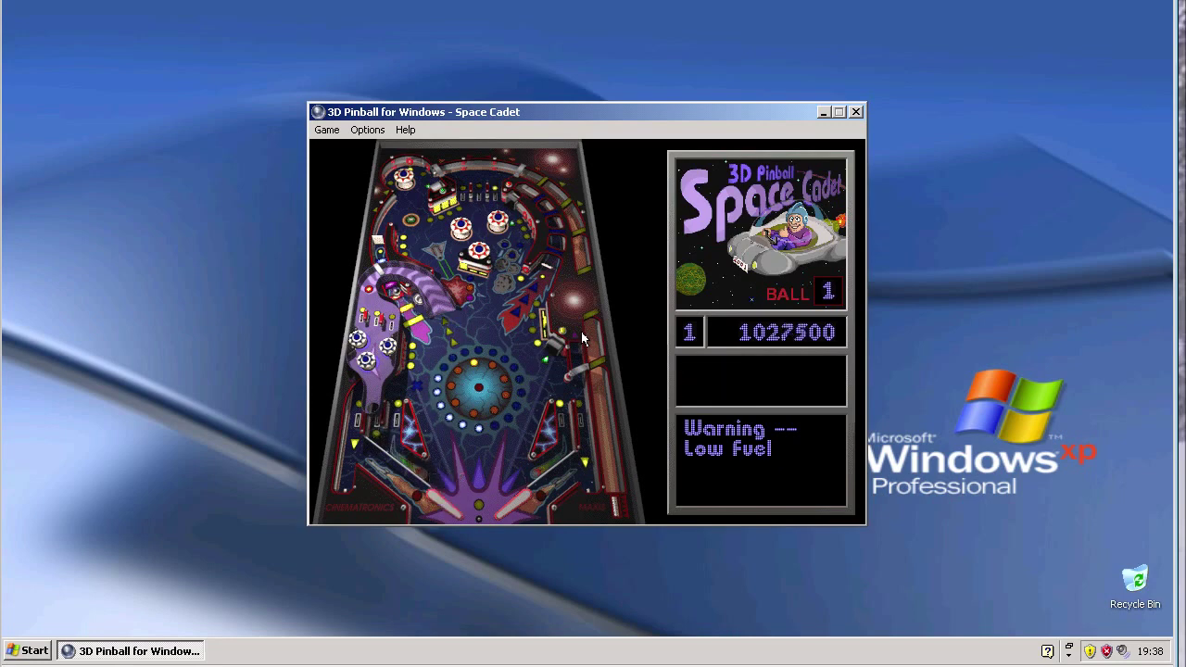
pyautogui.press('z')
pyautogui.press('/')
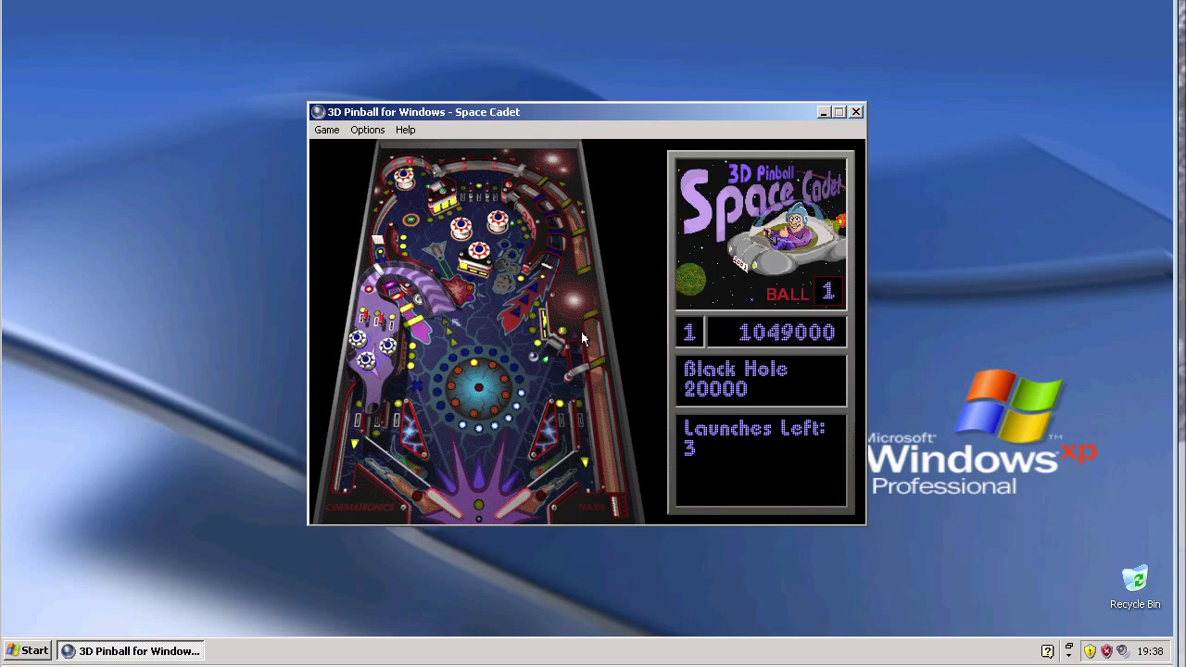
pyautogui.press('z')
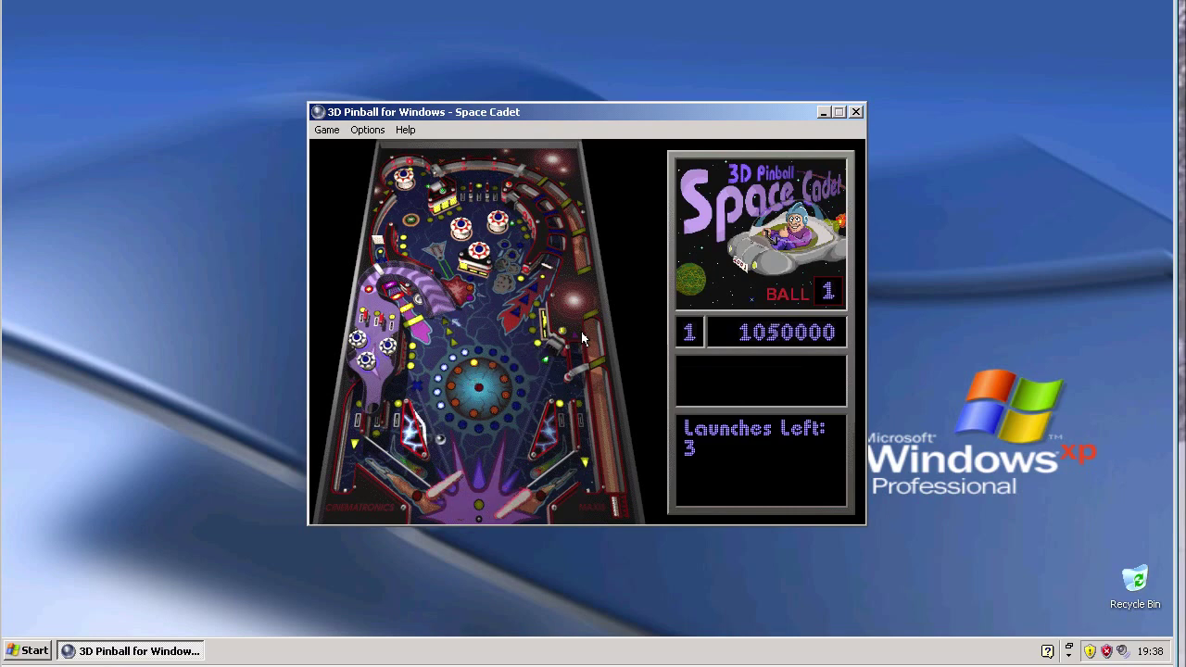
pyautogui.press('/')
pyautogui.press('z')
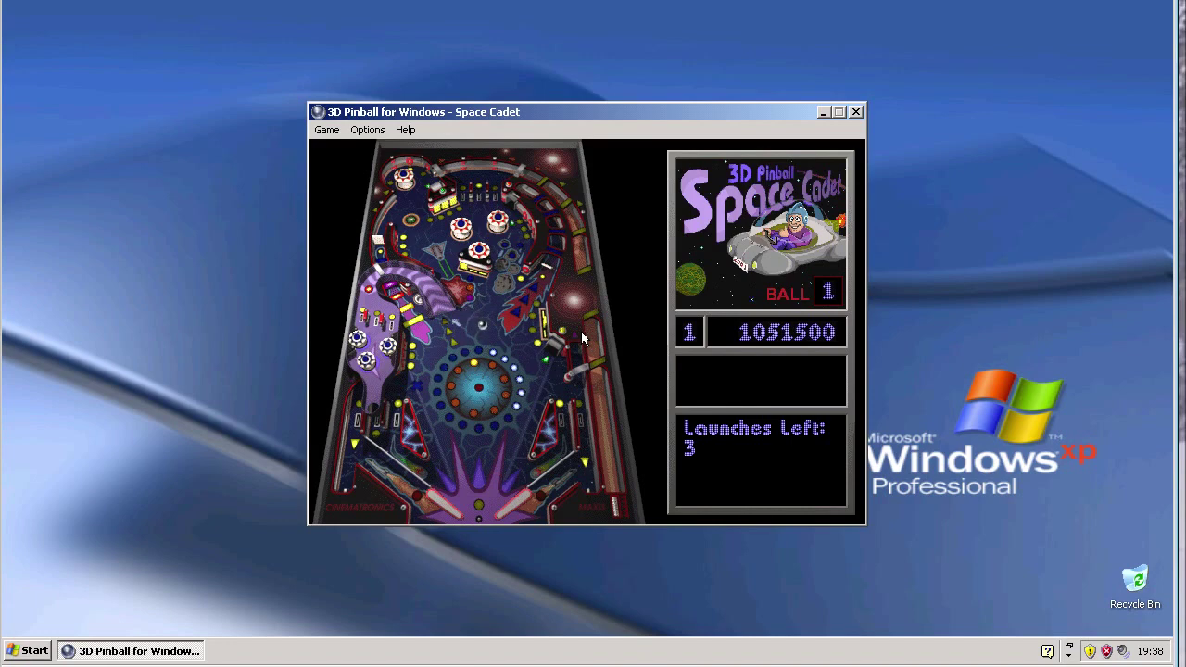
pyautogui.press('/')
pyautogui.press('z')
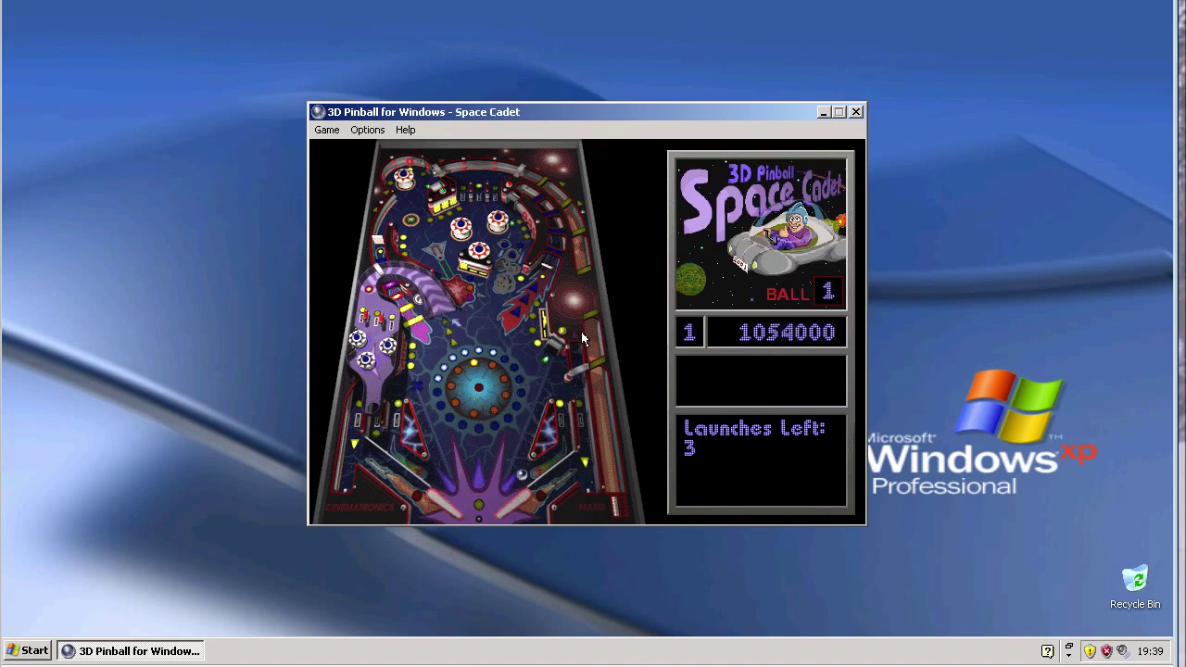
pyautogui.press('/')
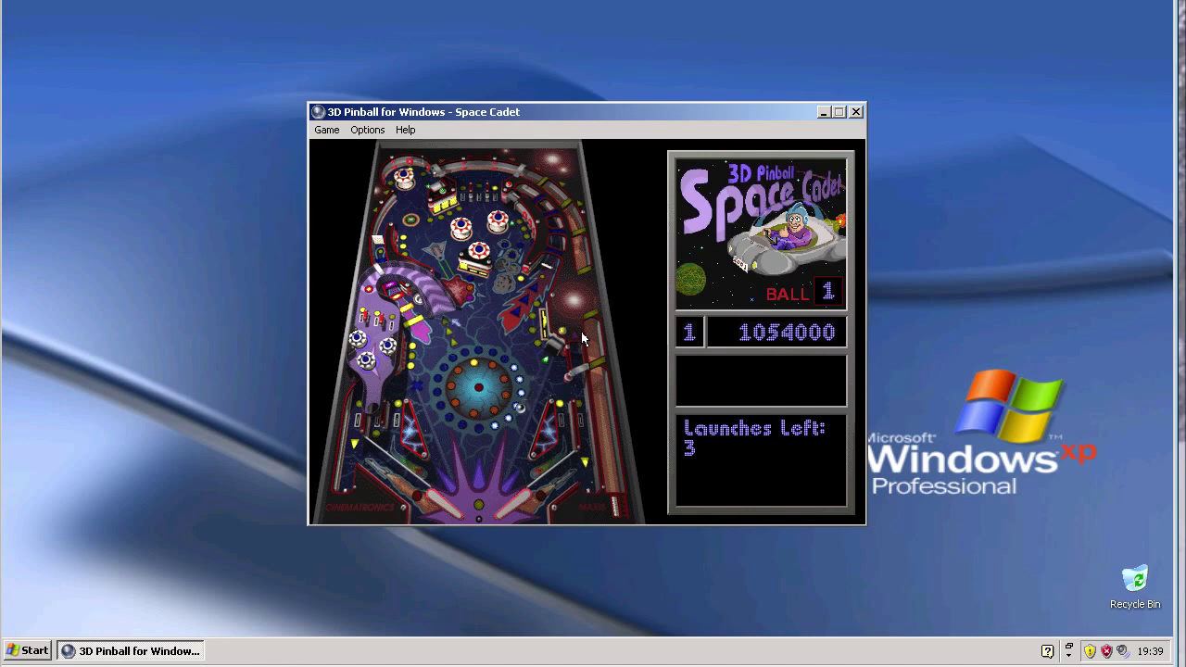
pyautogui.press('/')
pyautogui.press('/')
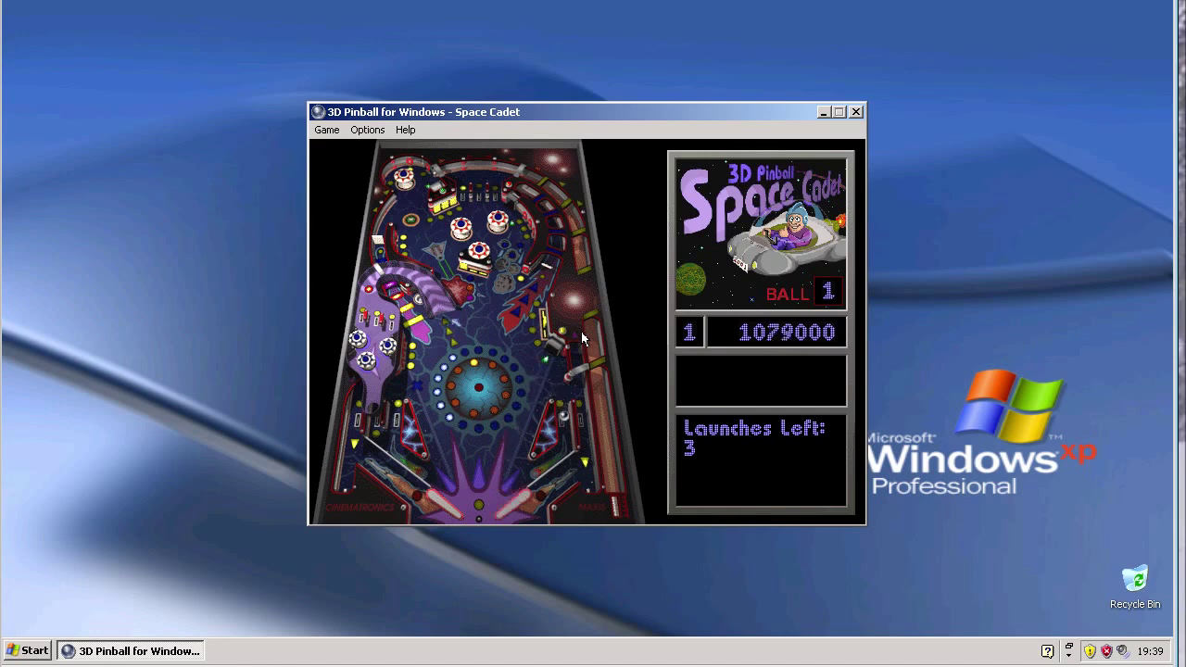
pyautogui.press('/')
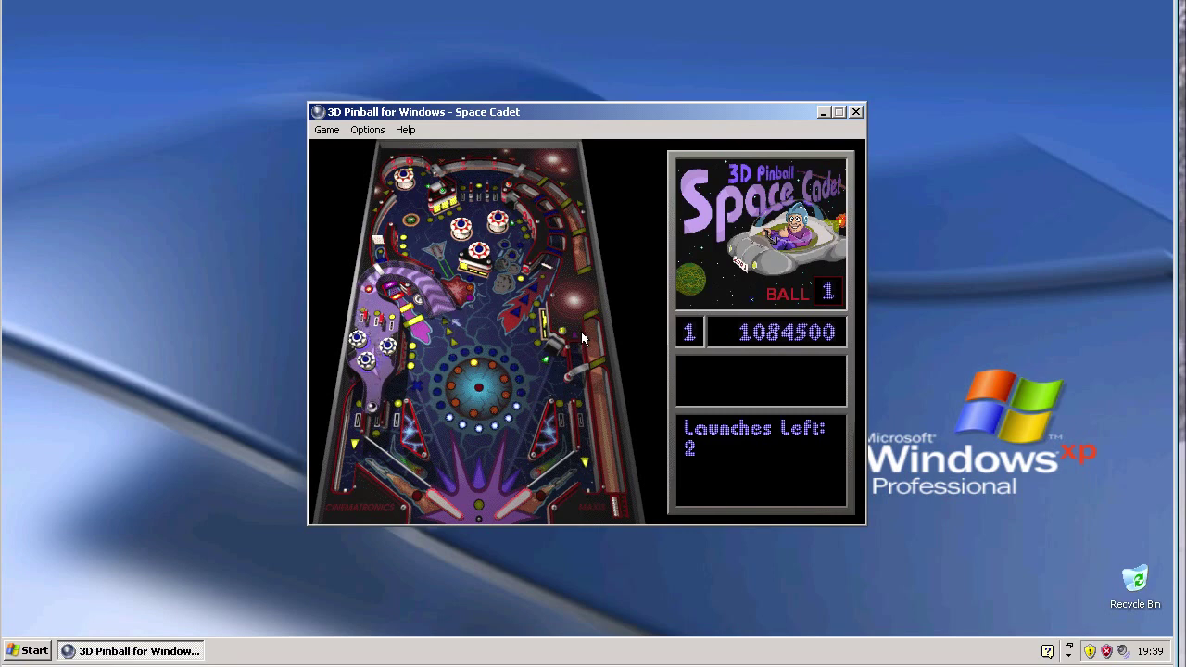
# - Keep flipping to refuel the ship repeatedly, bringing ball 1's score to 1198000 with 1 launch left
pyautogui.press('z')
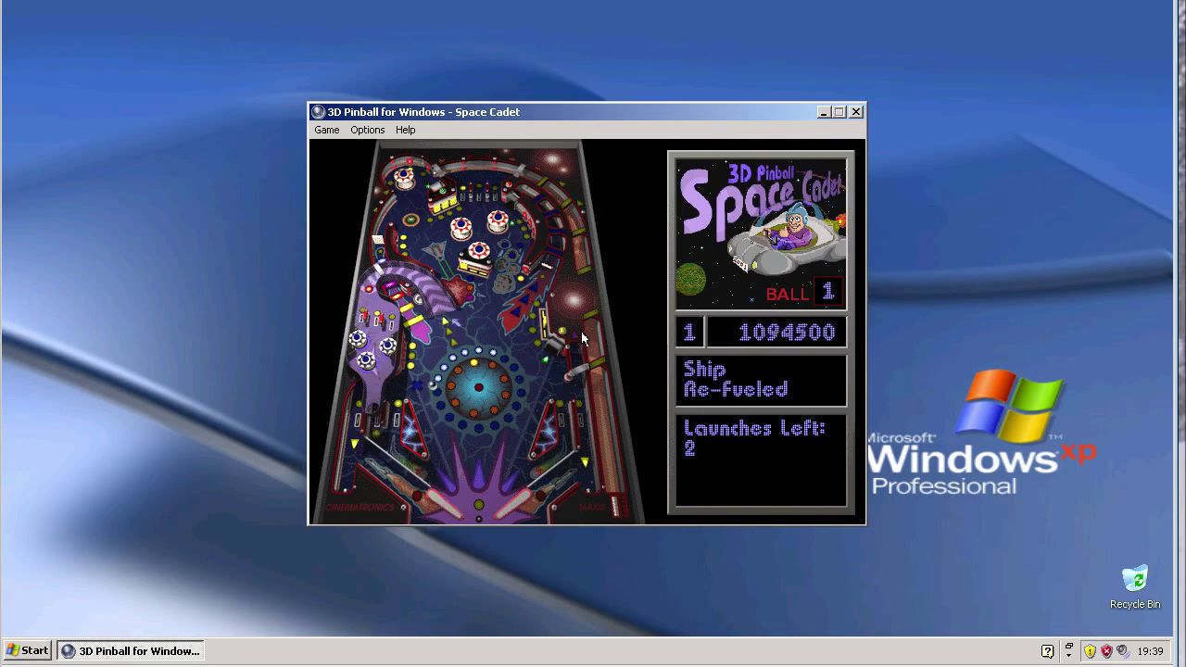
pyautogui.press('z')
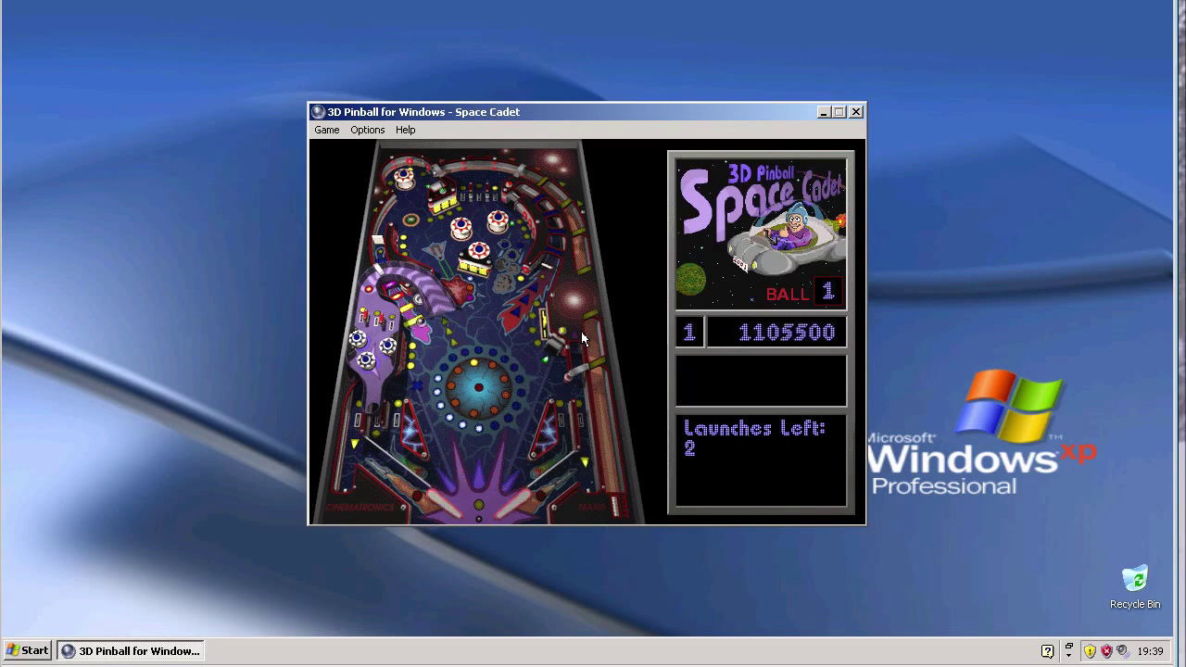
pyautogui.press('z')
pyautogui.press('/')
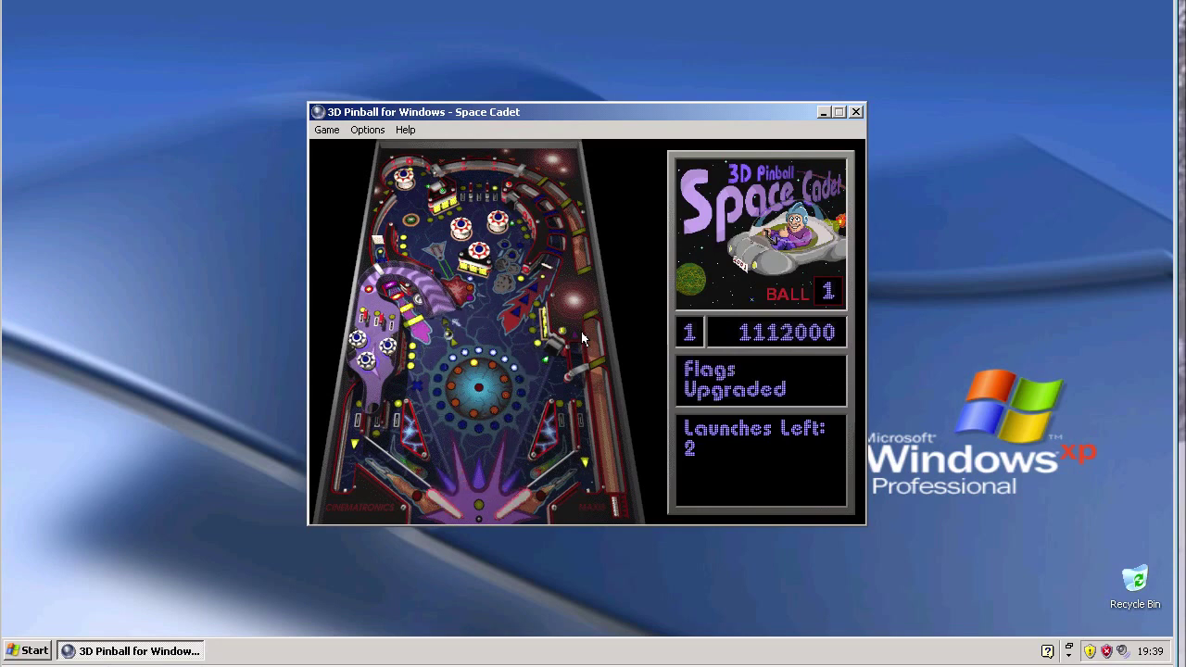
pyautogui.press('/')
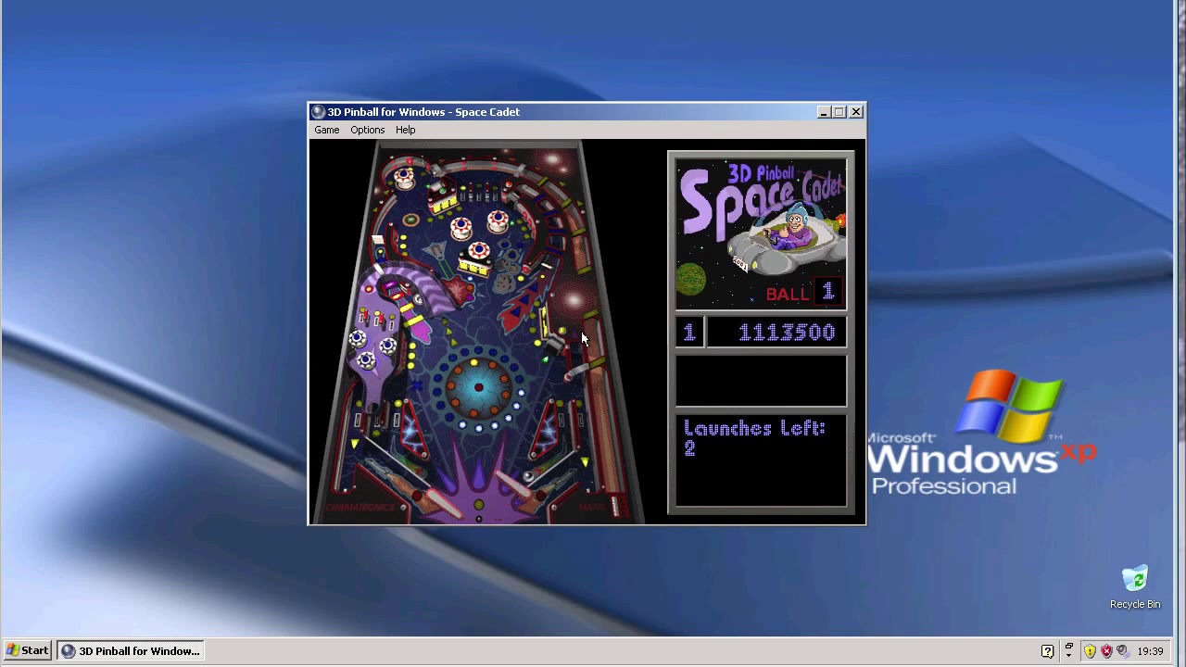
pyautogui.press('/')
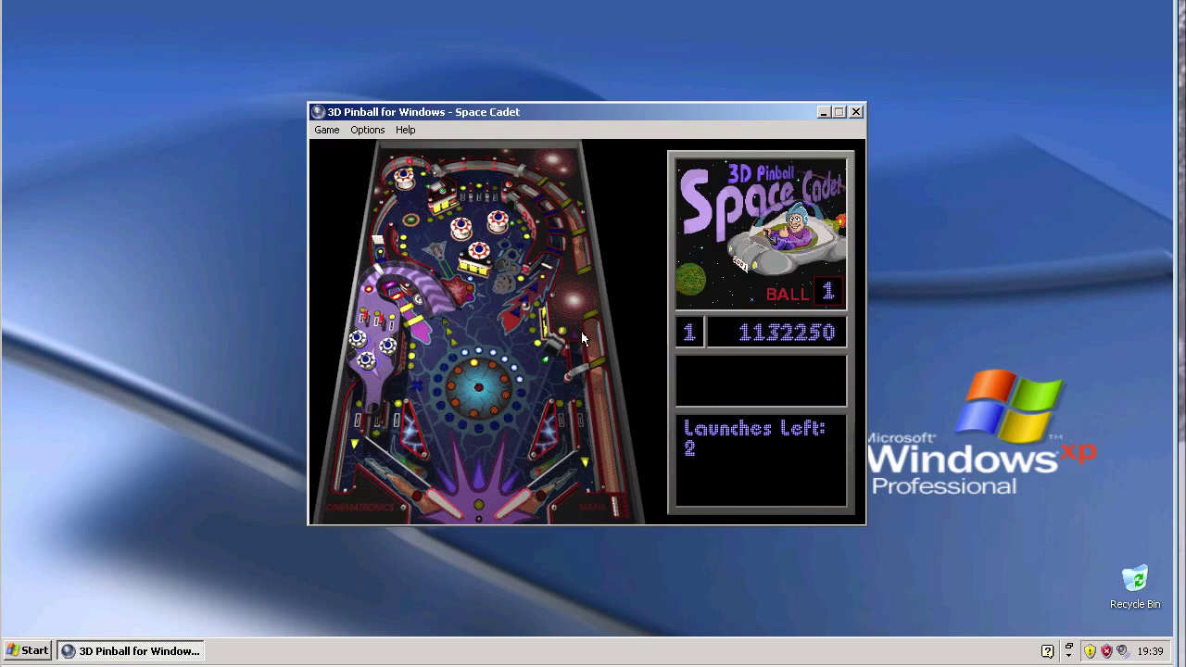
pyautogui.press('/')
pyautogui.press('z')
pyautogui.press('/')
pyautogui.press('z')
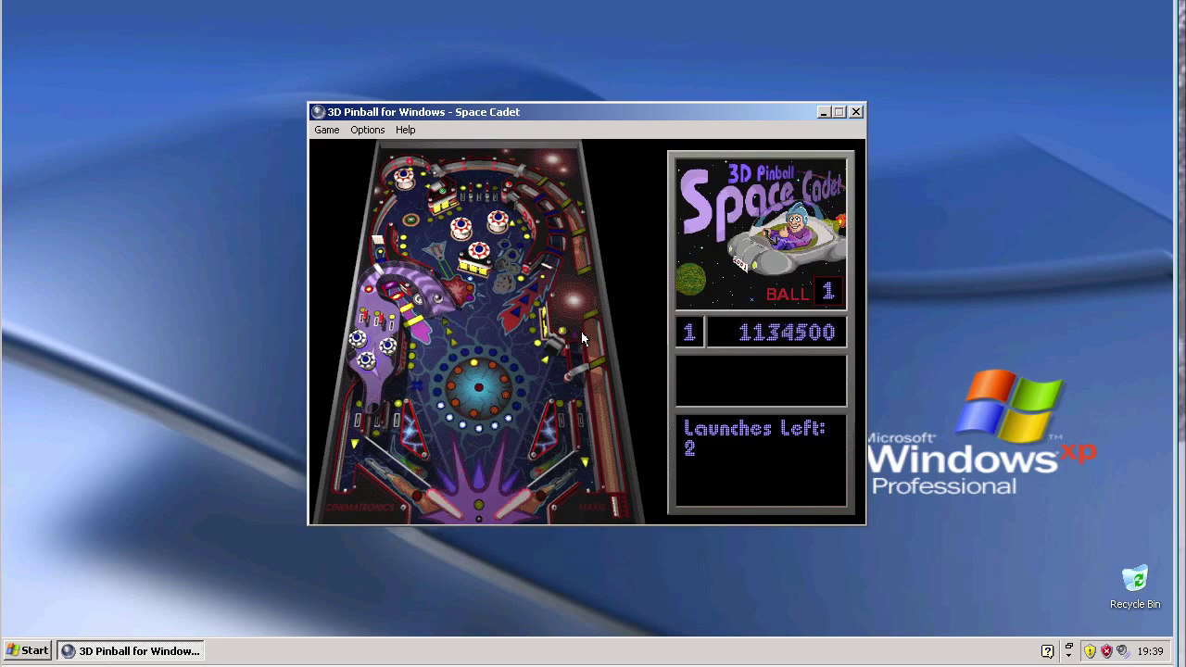
pyautogui.press('z')
pyautogui.press('/')
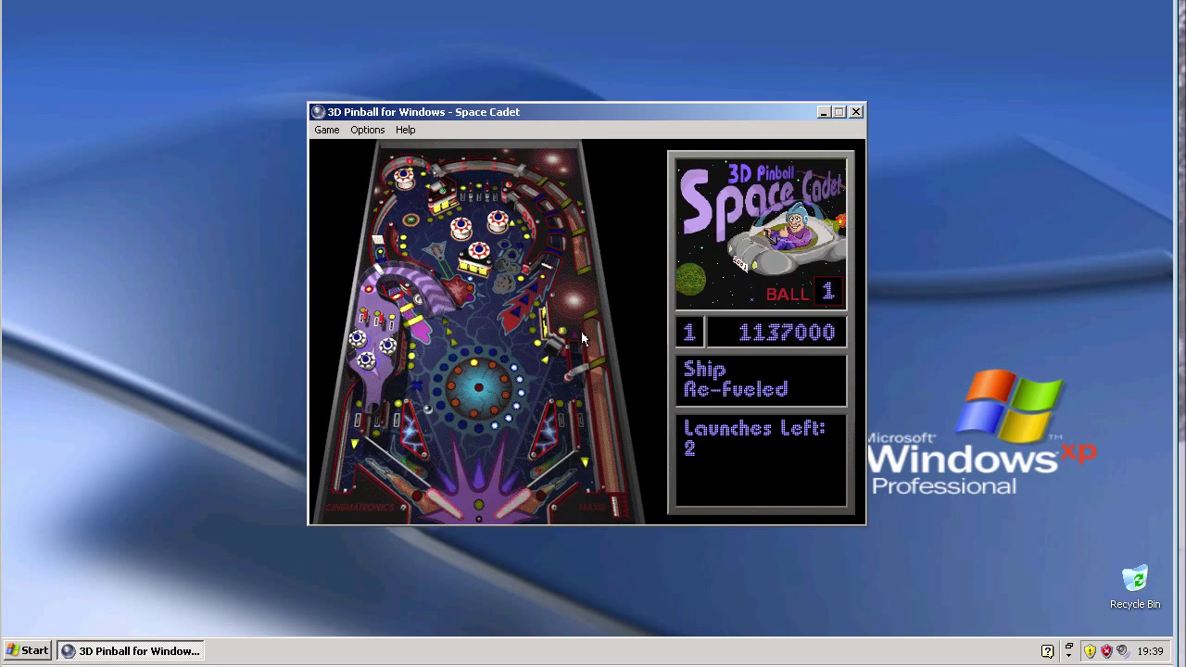
pyautogui.press('z')
pyautogui.press('/')
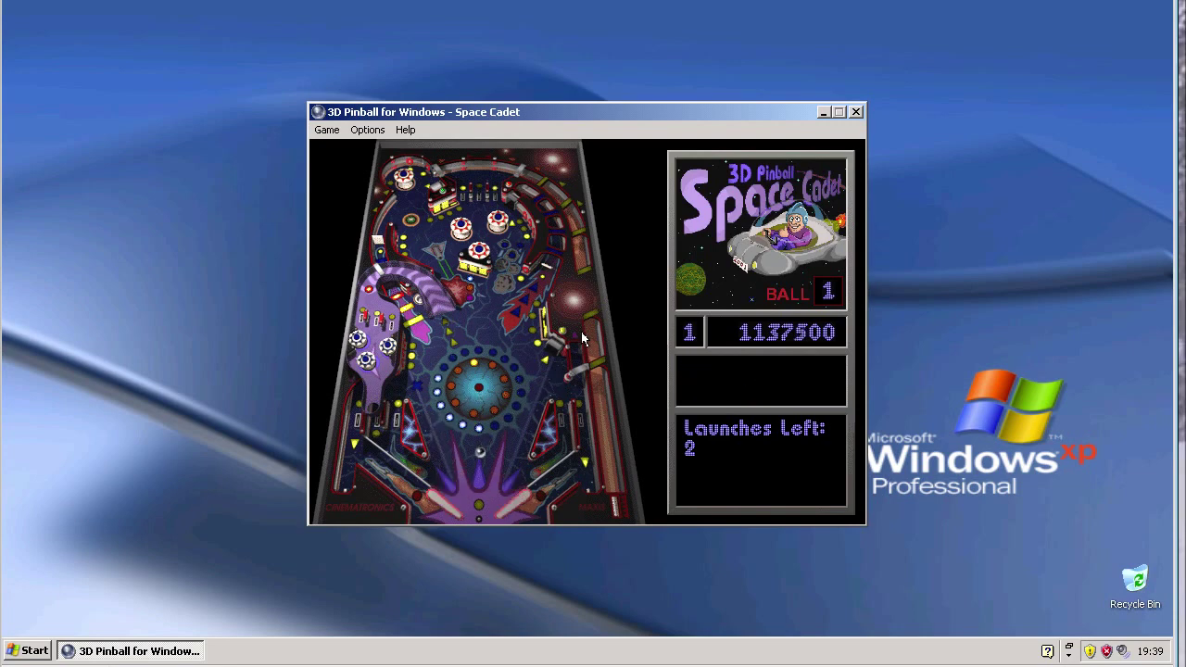
pyautogui.press('z')
pyautogui.press('/')
pyautogui.press('z')
pyautogui.press('/')
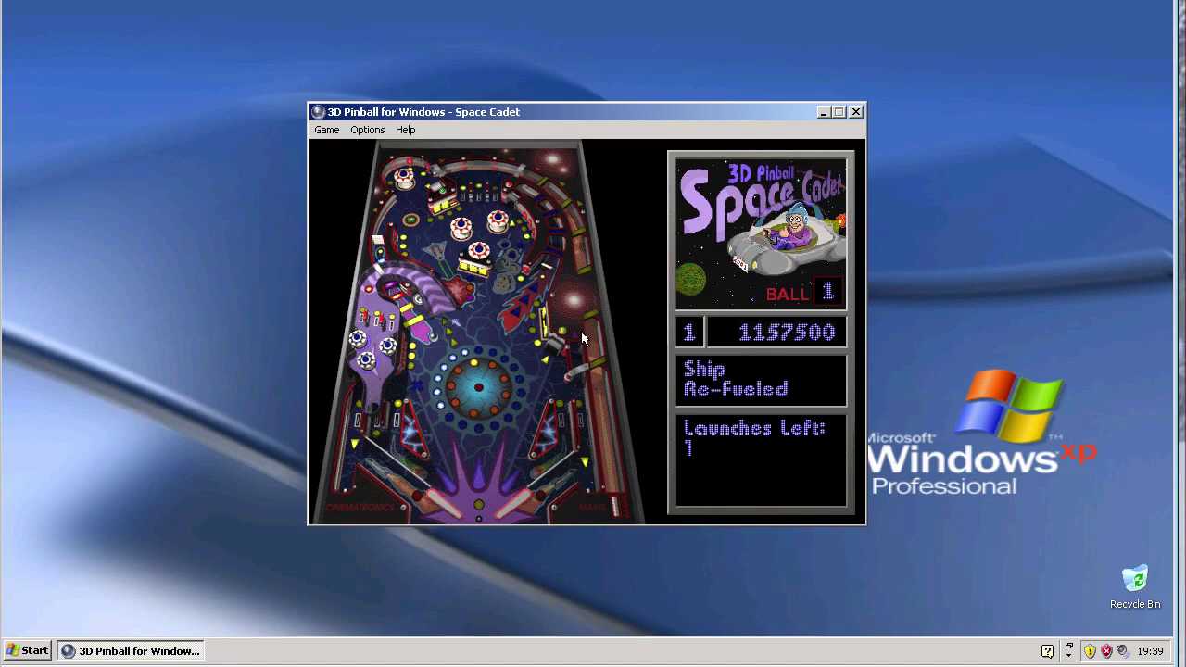
pyautogui.press('/')
pyautogui.press('z')
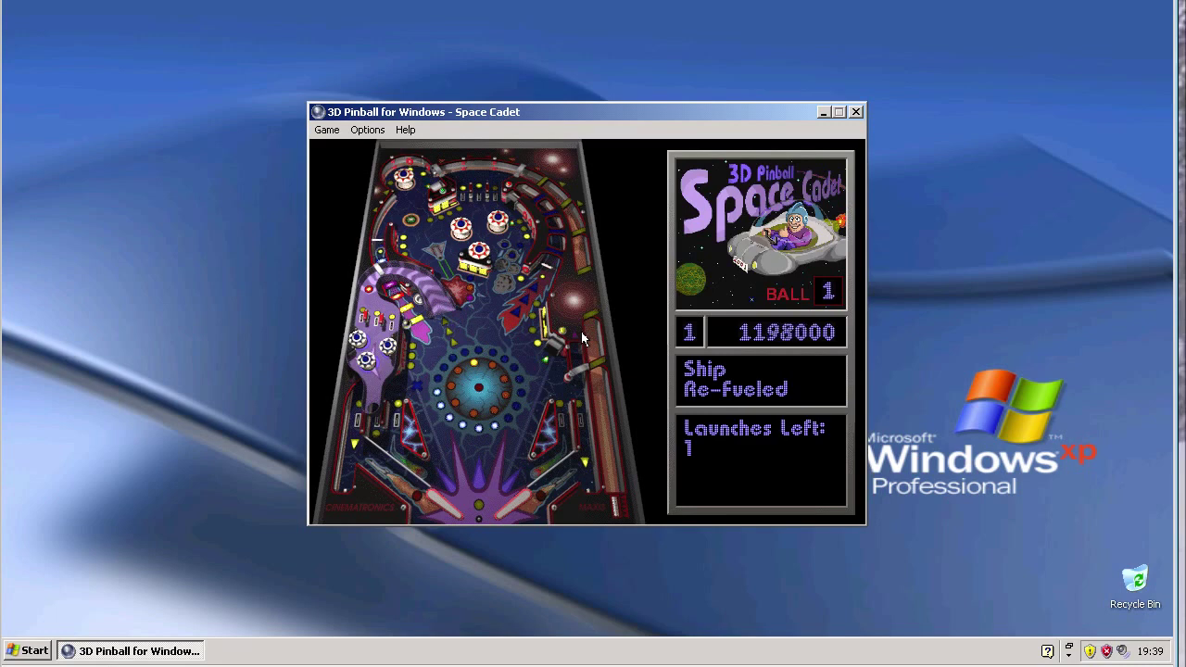
pyautogui.press('z')
pyautogui.press('/')
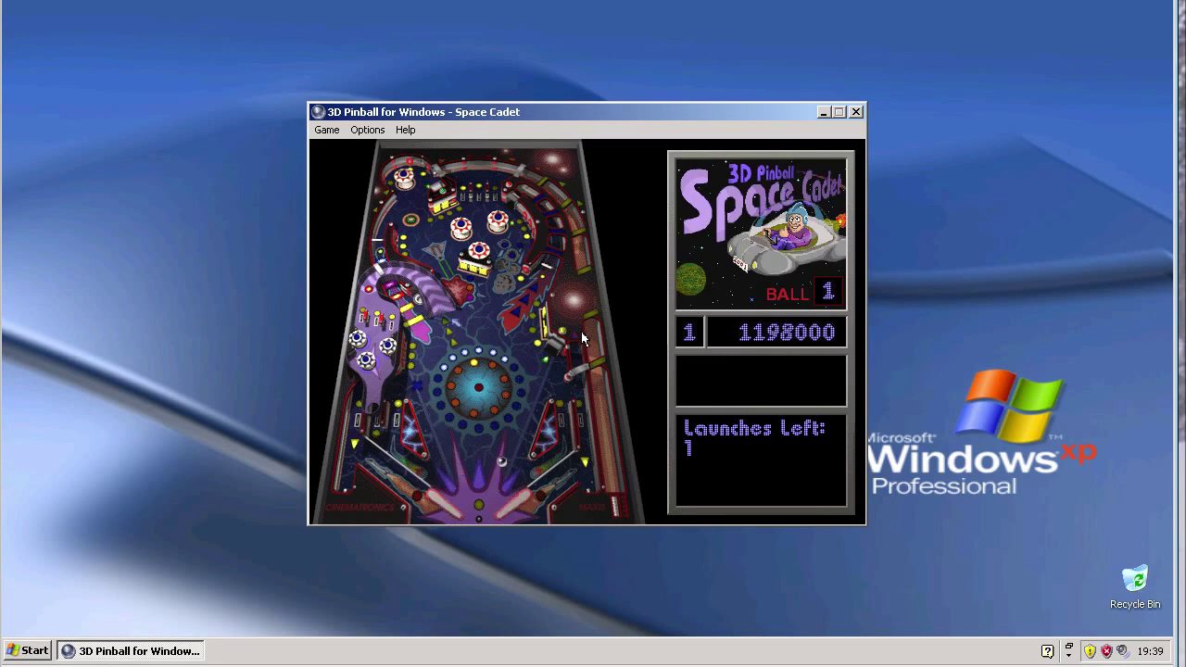
pyautogui.press('z')
pyautogui.press('/')
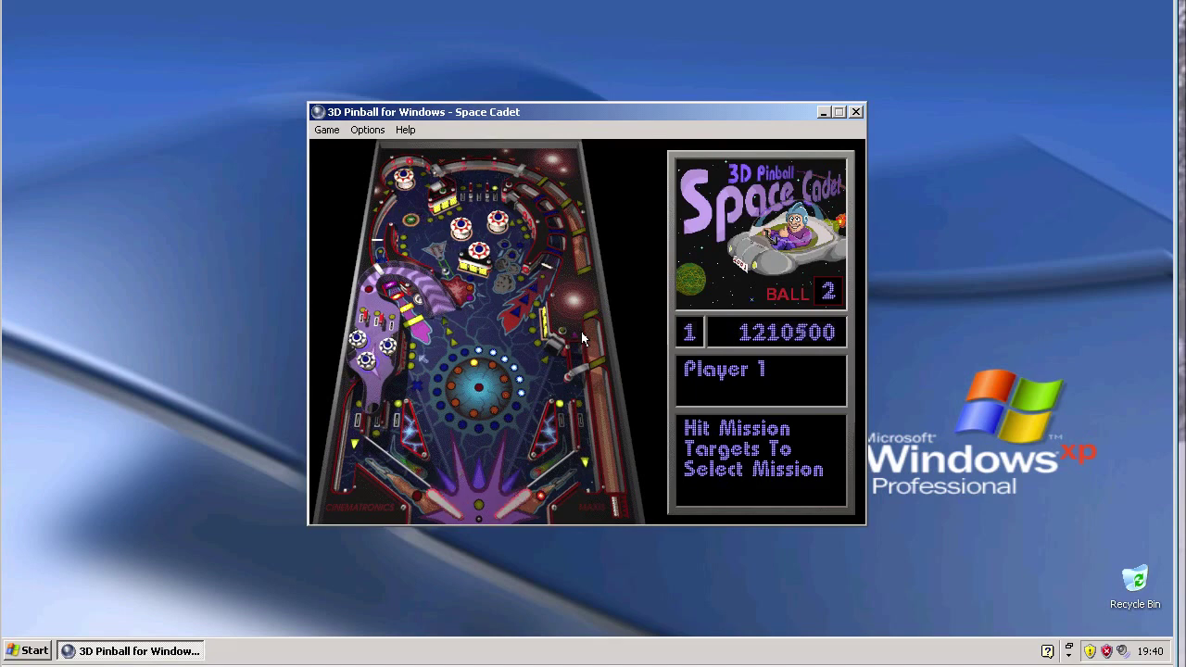
# - Launch ball 2 and flip it up the left side to start Re-Entry Training
pyautogui.press('/')
pyautogui.press('z')
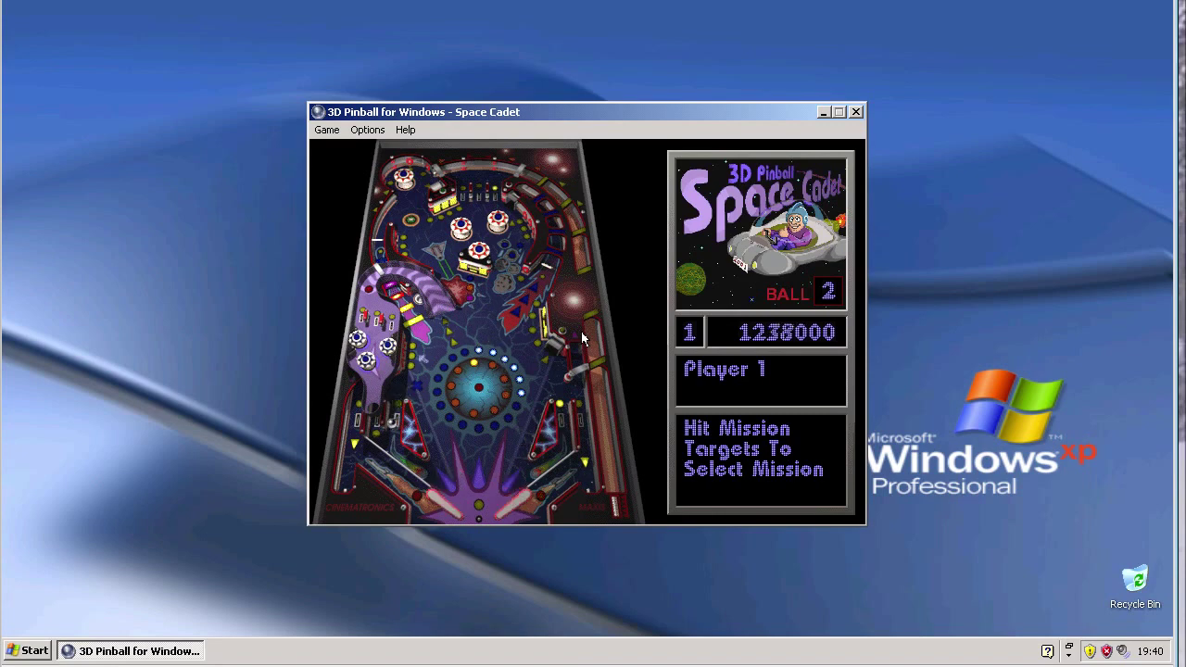
pyautogui.press('z')
pyautogui.press('z')
pyautogui.press('/')
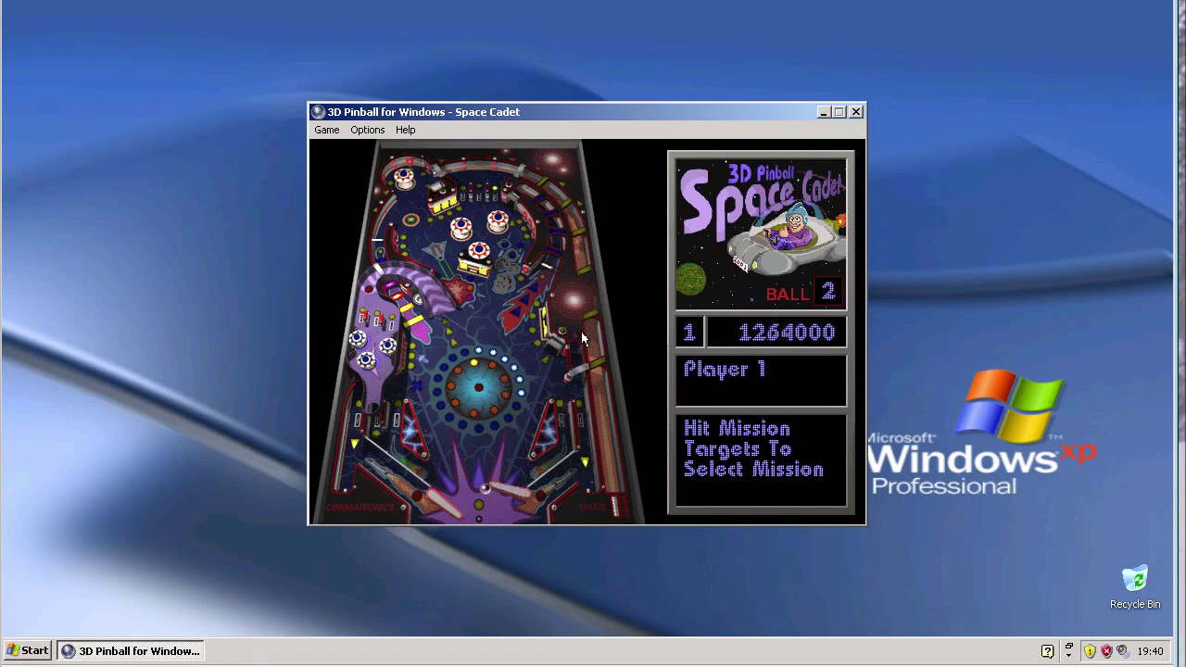
pyautogui.press('z')
pyautogui.press('/')
pyautogui.press('z')
pyautogui.press('/')
pyautogui.press('z')
pyautogui.press('/')
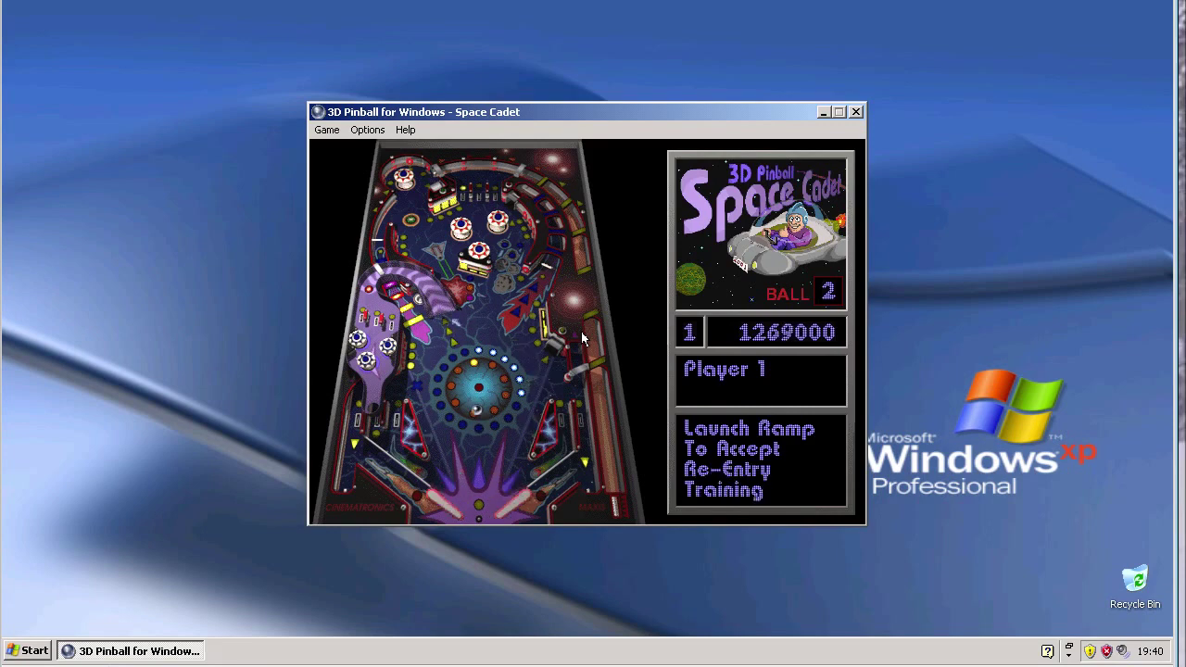
pyautogui.press('z')
pyautogui.press('/')
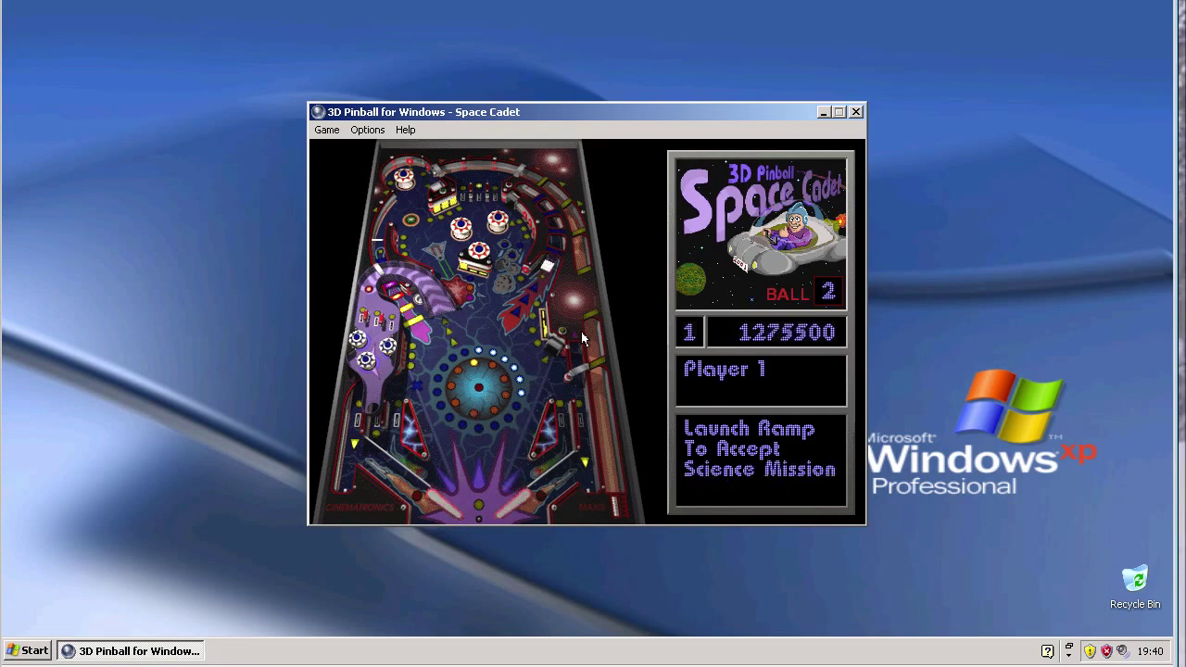
# - Keep ball 2 alive, aiming at the black hole and targets and saving near-drains
pyautogui.press('/')
pyautogui.press('z')
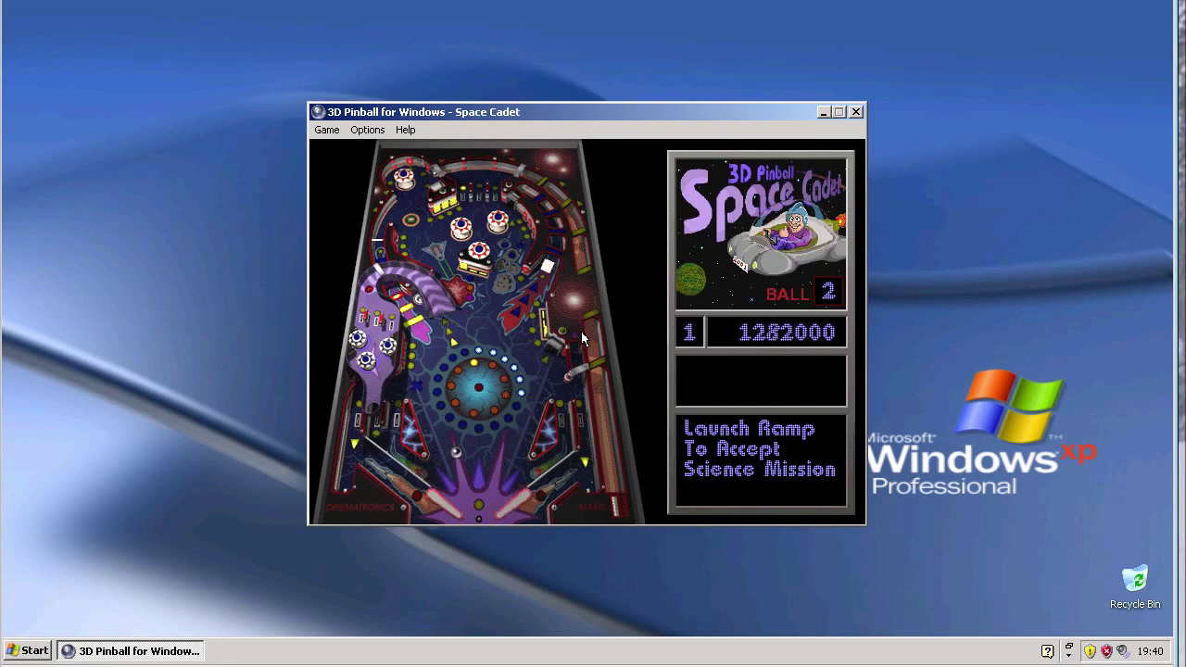
pyautogui.press('z')
pyautogui.press('/')
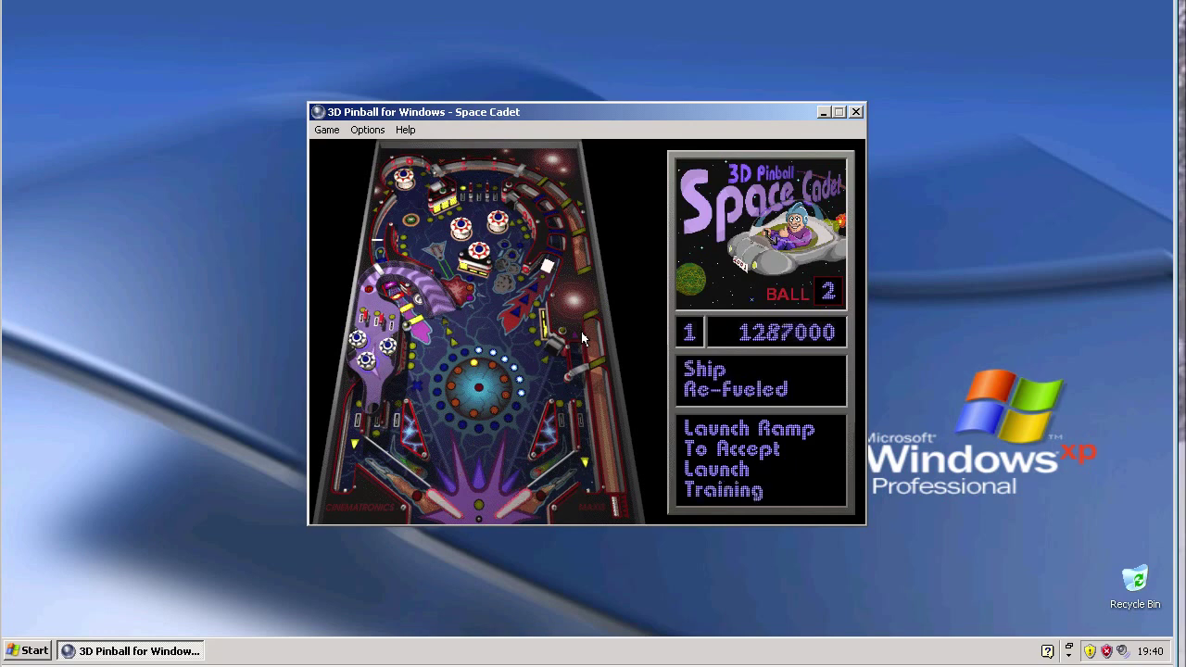
pyautogui.press('z')
pyautogui.press('/')
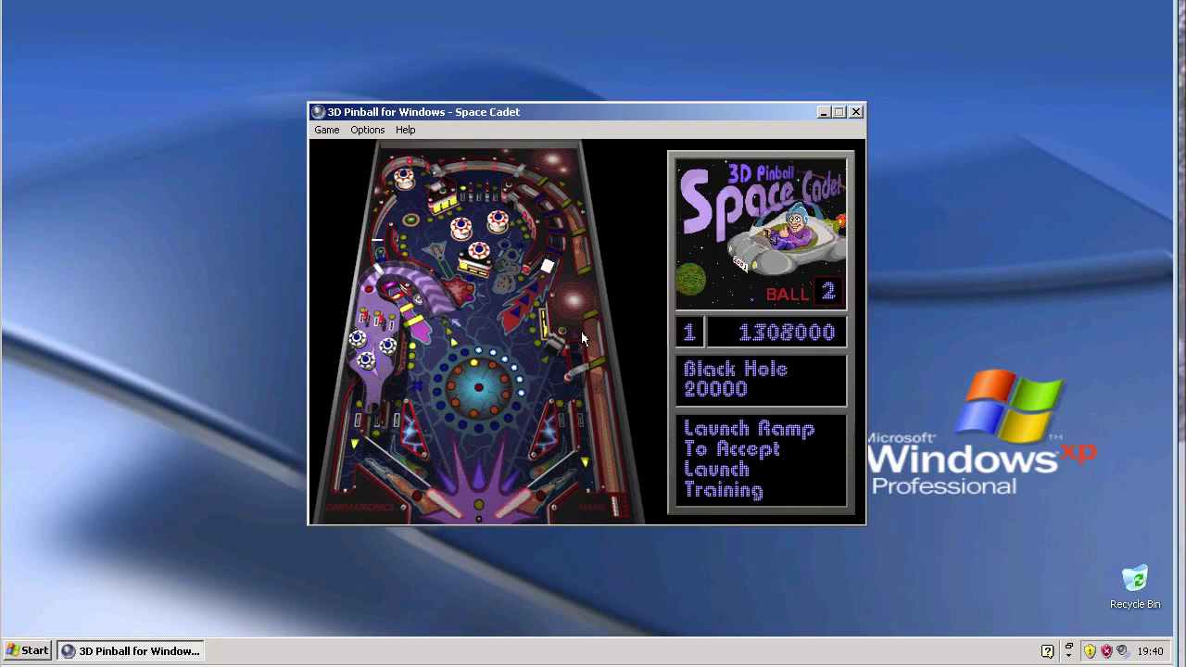
pyautogui.press('z')
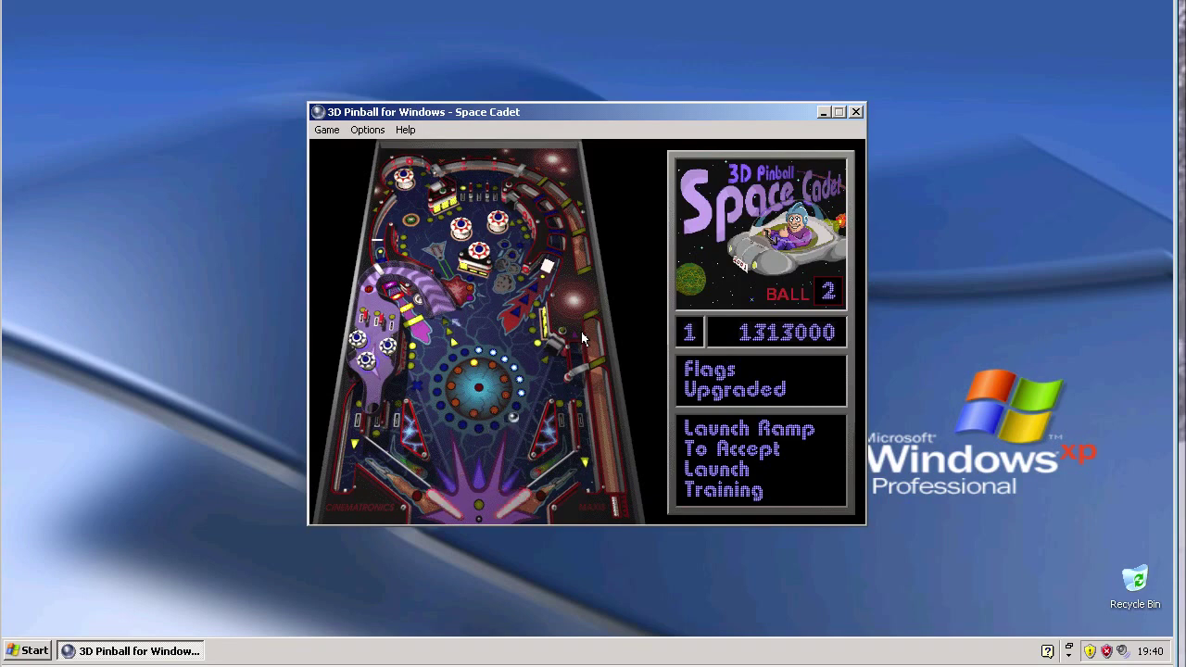
pyautogui.press('/')
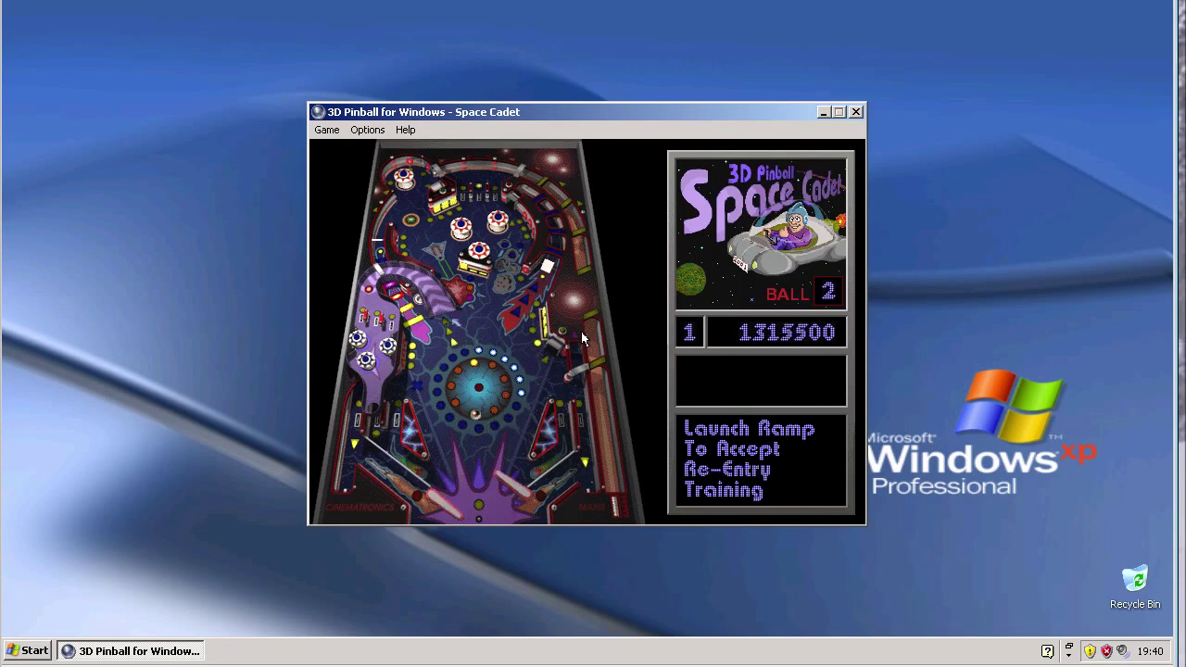
pyautogui.press('/')
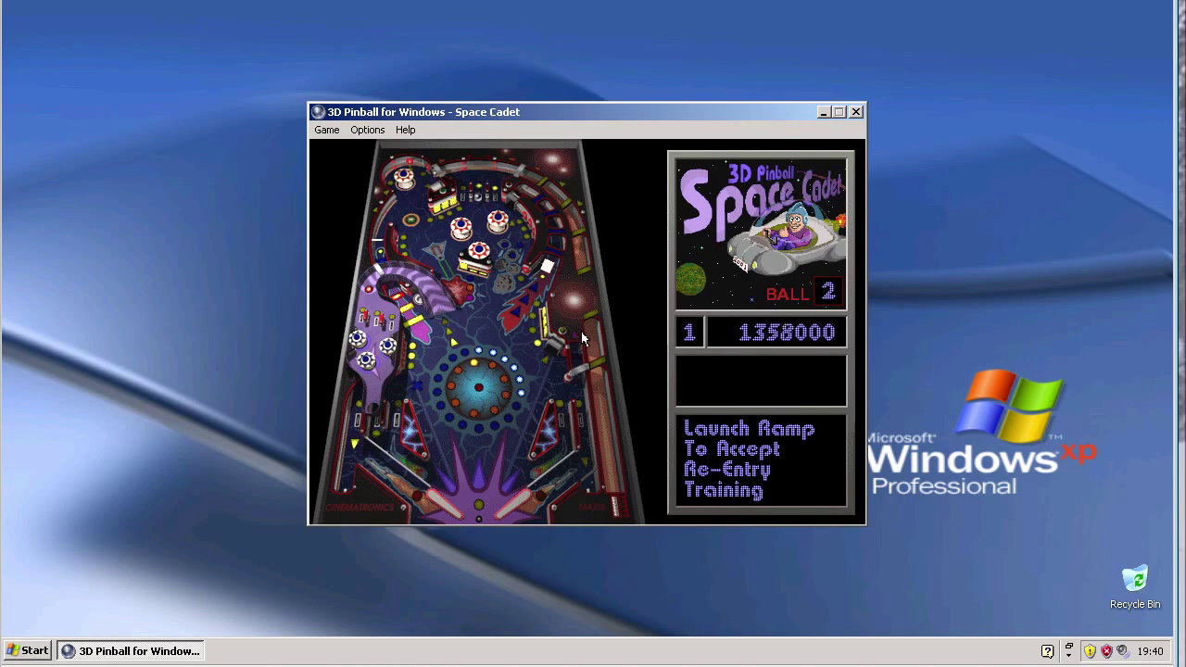
pyautogui.press('z')
pyautogui.press('/')
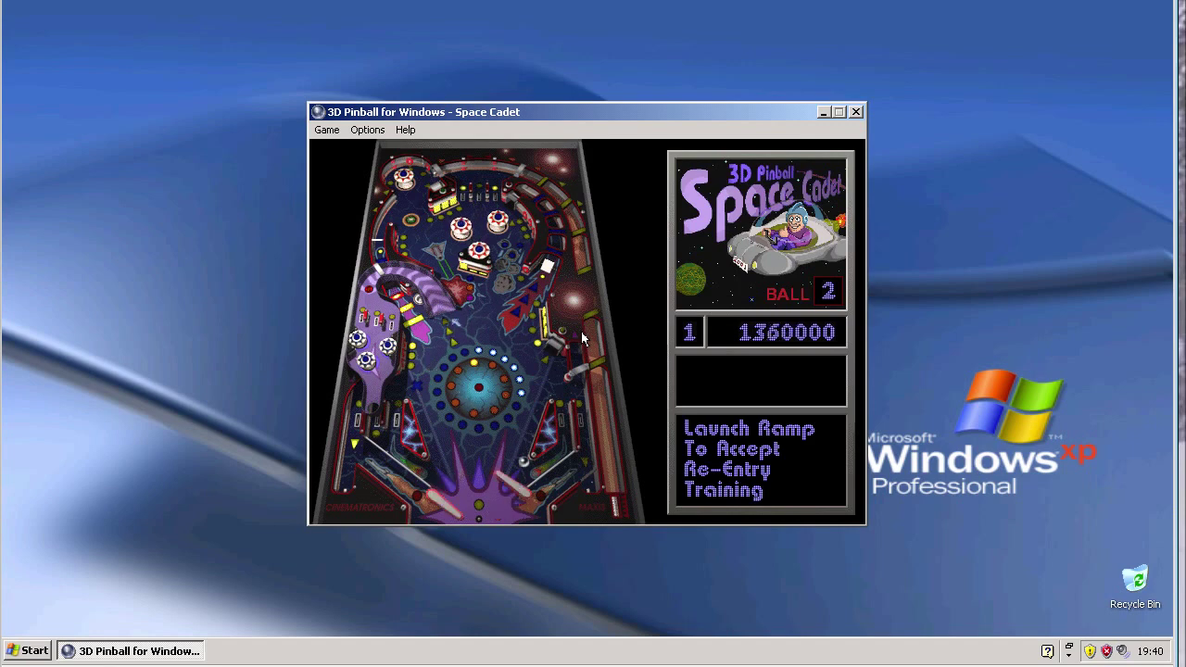
pyautogui.press('z')
pyautogui.press('z')
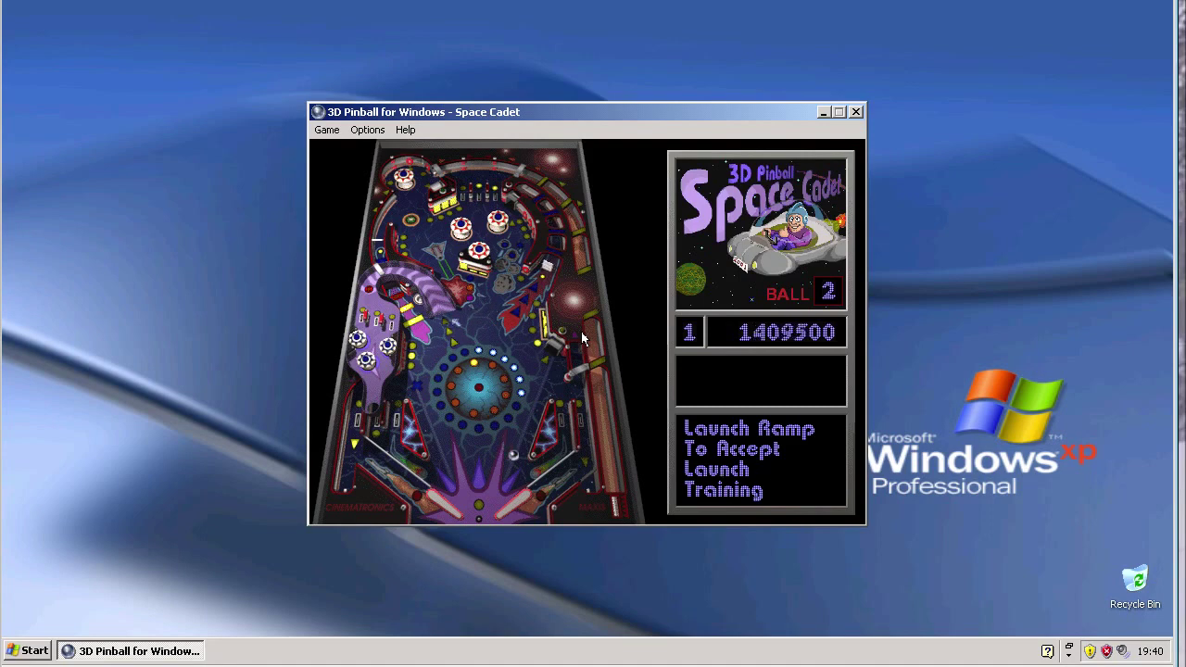
pyautogui.press('z')
pyautogui.press('/')
pyautogui.press('z')
pyautogui.press('z')
pyautogui.press('/')
pyautogui.press('z')
pyautogui.press('/')
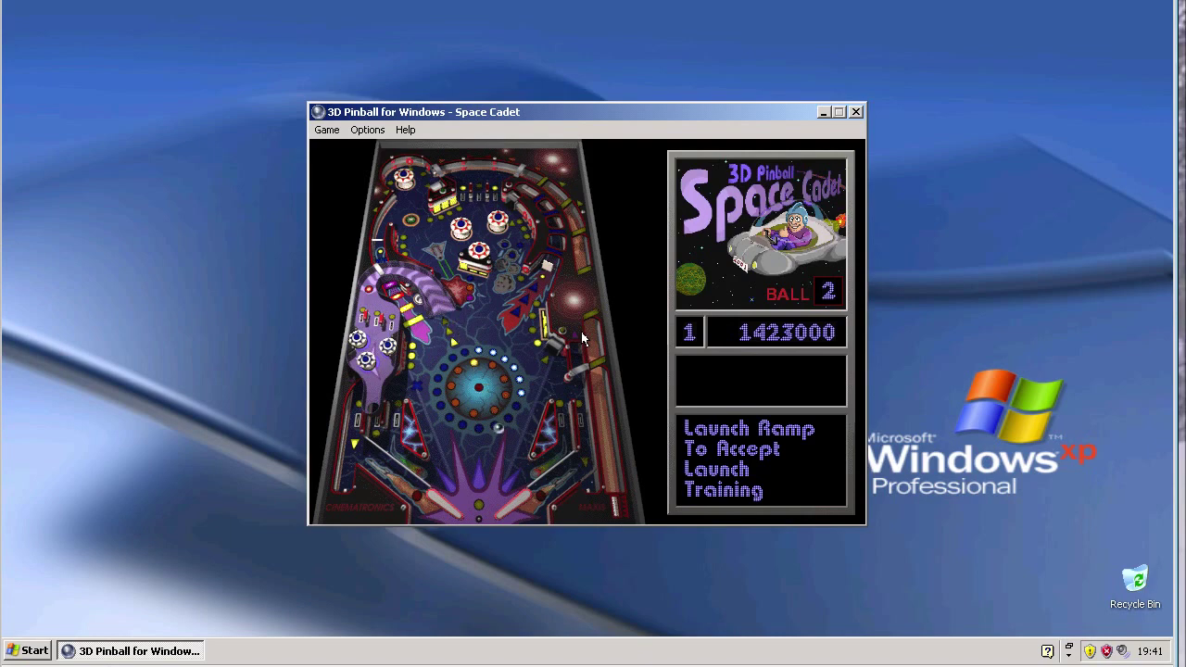
pyautogui.press('/')
pyautogui.press('/')
pyautogui.press('/')
# - Accept the next mission and keep scoring until ball 2 drains at 1577250
pyautogui.press('z')
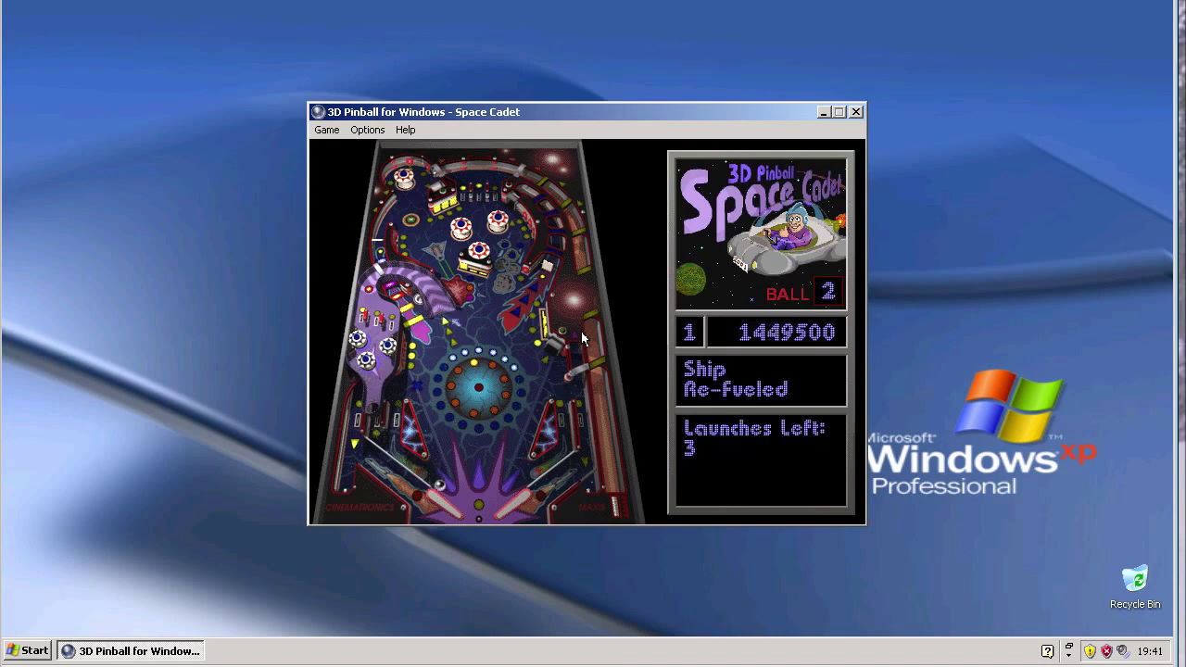
pyautogui.press('z')
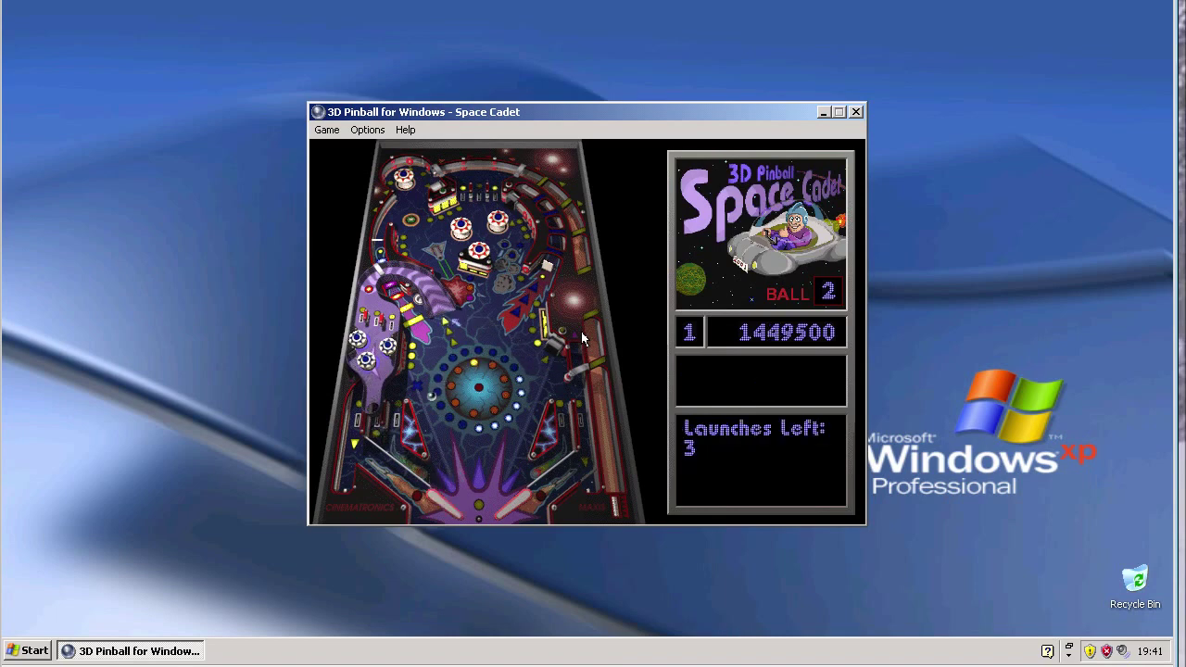
pyautogui.press('z')
pyautogui.press('/')
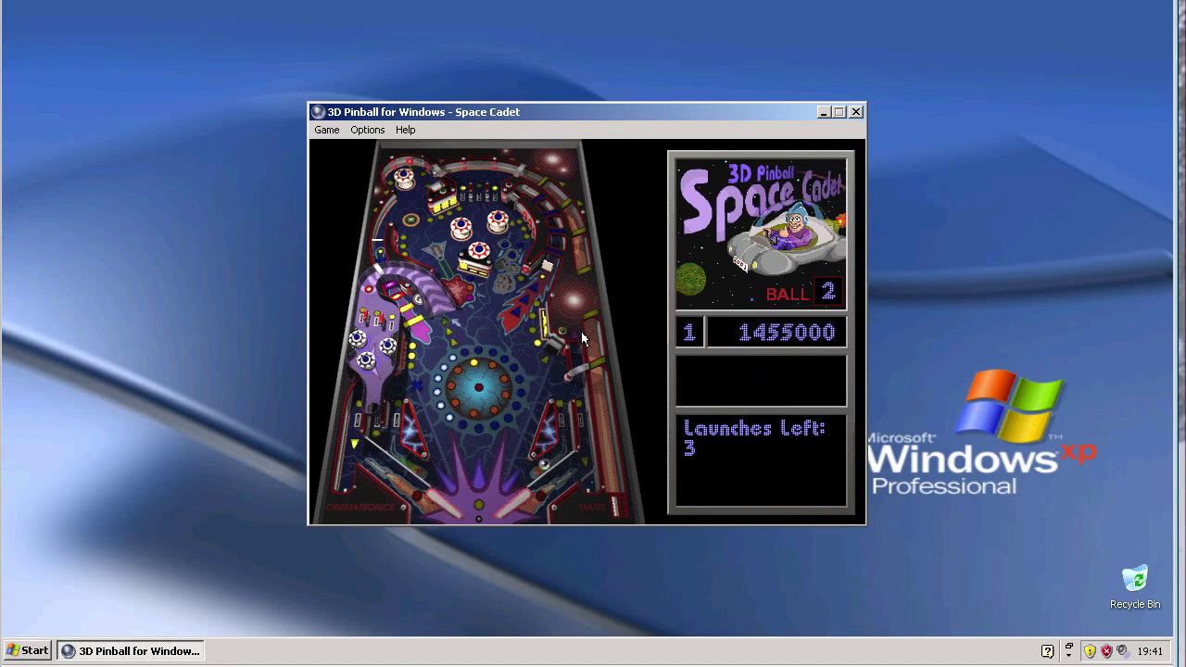
pyautogui.press('/')
pyautogui.press('z')
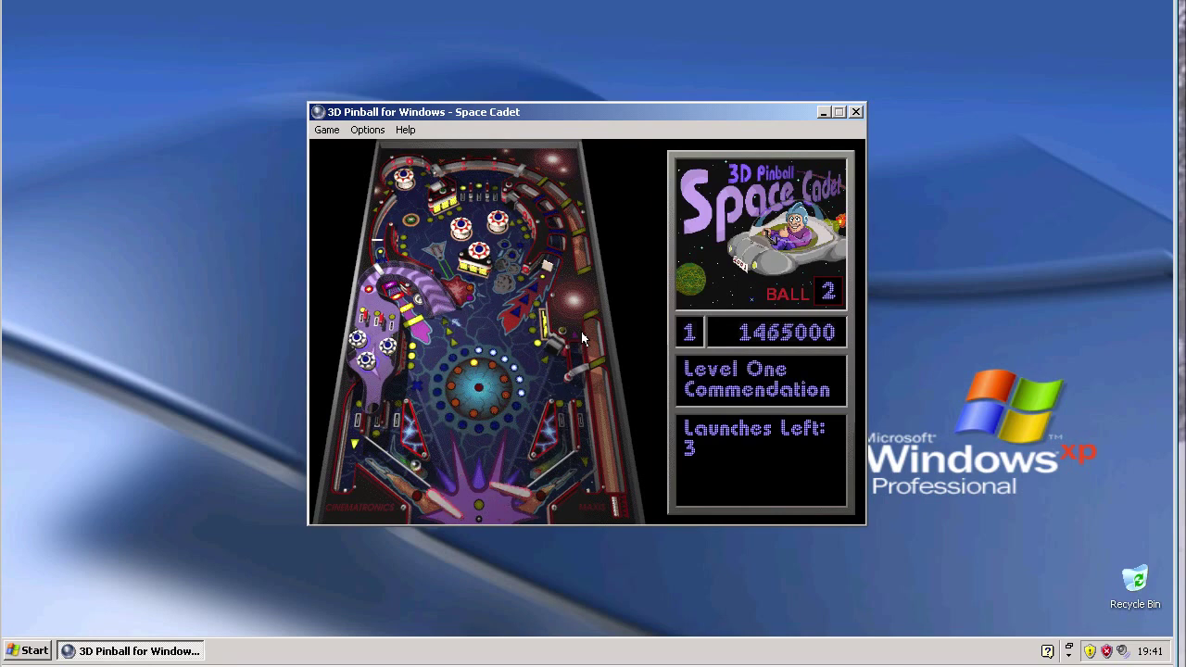
pyautogui.press('z')
pyautogui.press('z')
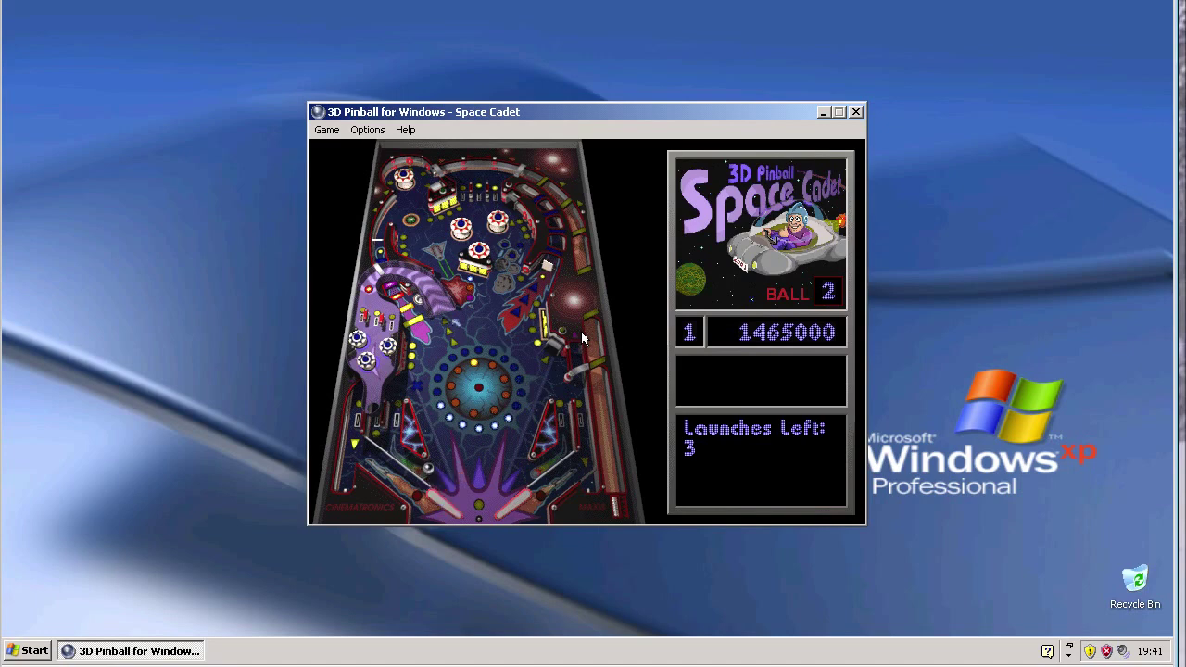
pyautogui.press('z')
pyautogui.press('z')
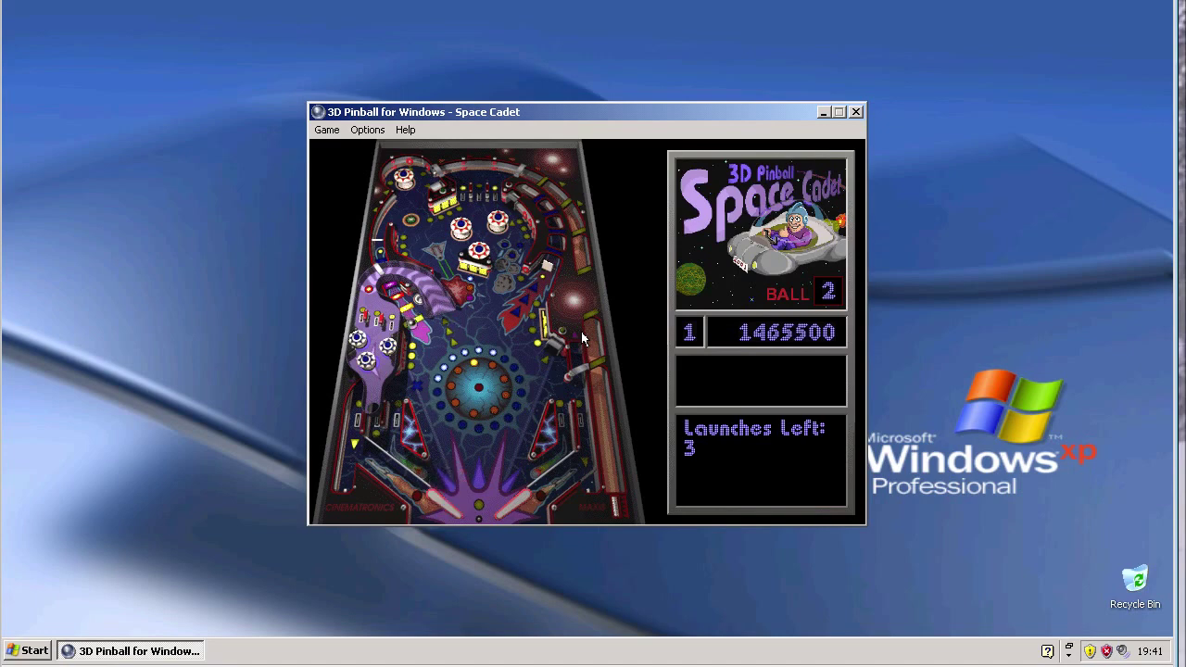
pyautogui.press('z')
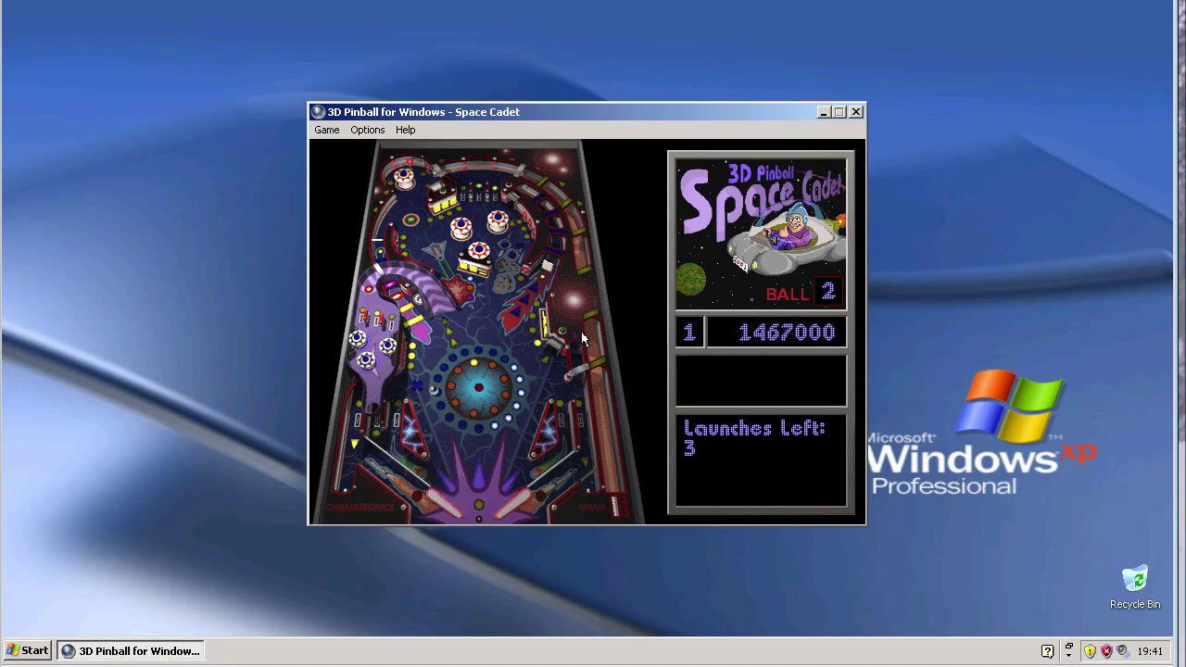
pyautogui.press('z')
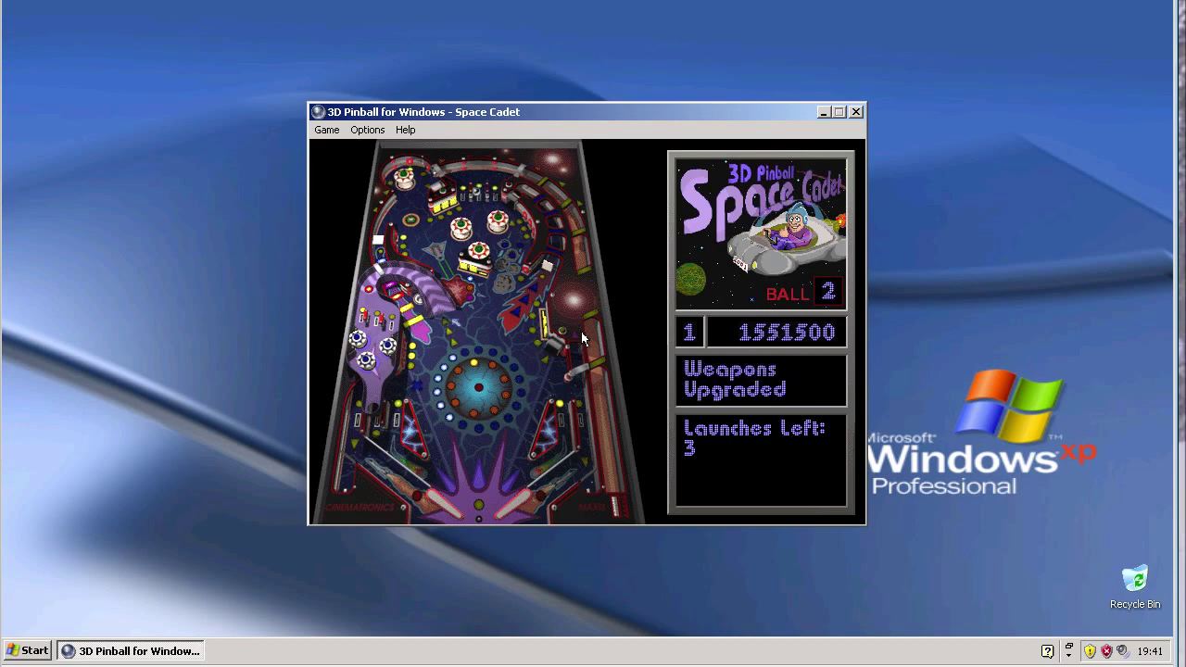
pyautogui.press('z')
pyautogui.press('/')
pyautogui.press('/')
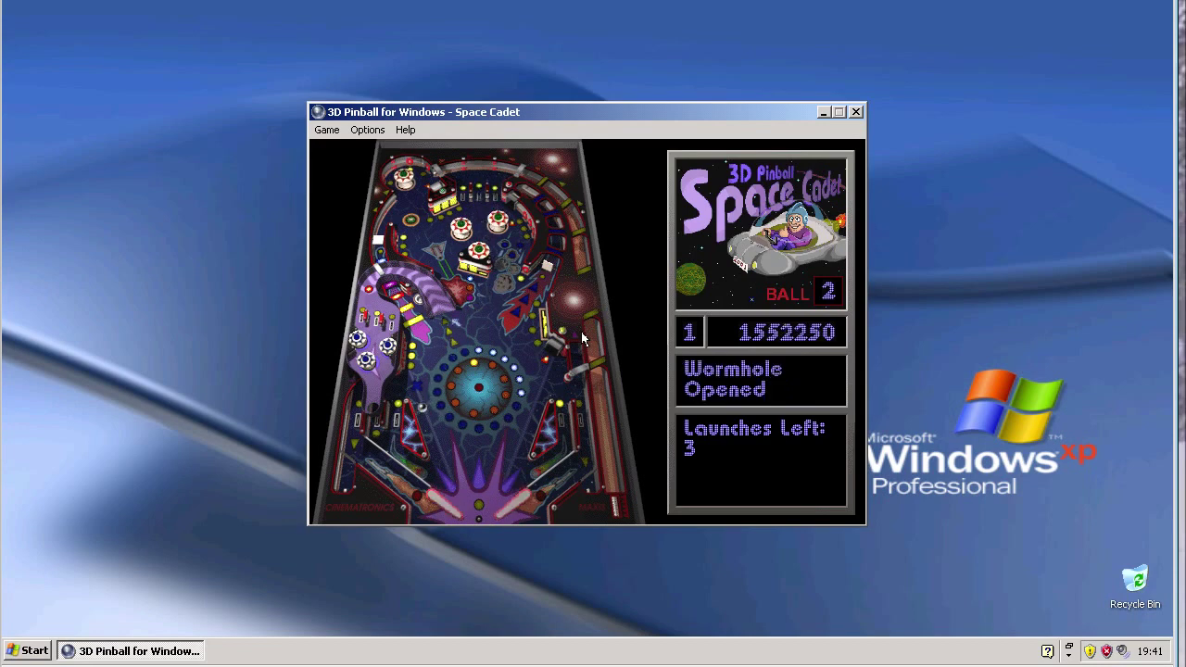
pyautogui.press('z')
pyautogui.press('/')
pyautogui.press('z')
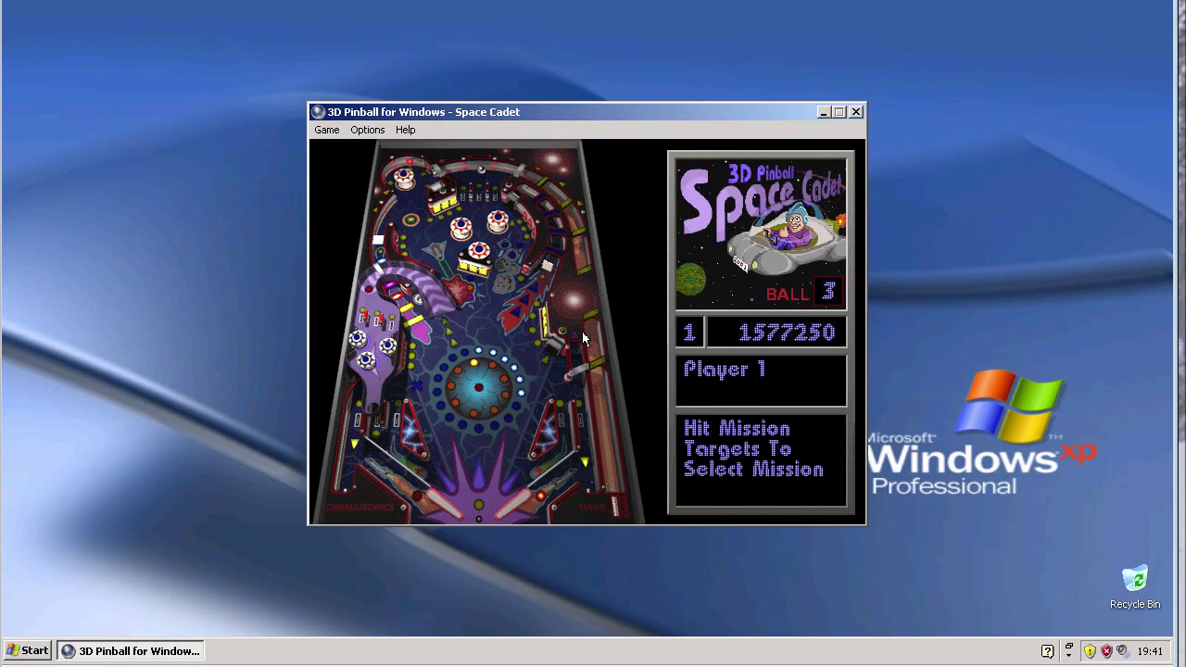
# - Play out ball 3 until the table tilts and the game ends at 1590000
pyautogui.press('/')
pyautogui.press('/')
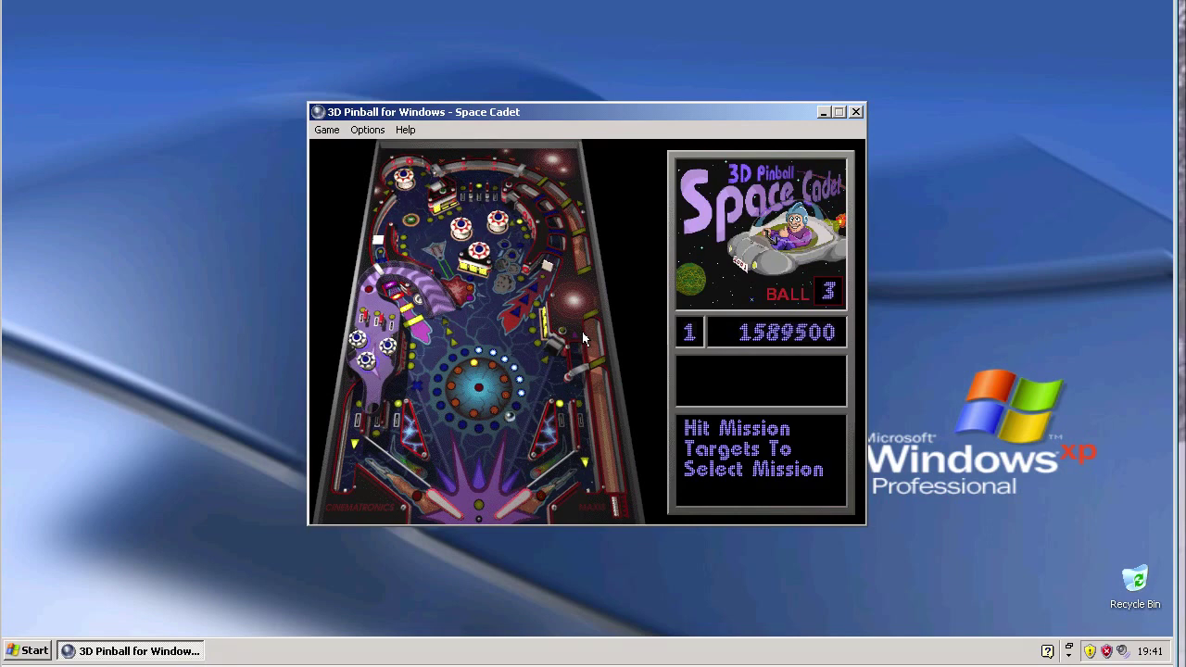
pyautogui.press('z')
pyautogui.press('/')
pyautogui.press('z')
pyautogui.press('space')
pyautogui.press('space')
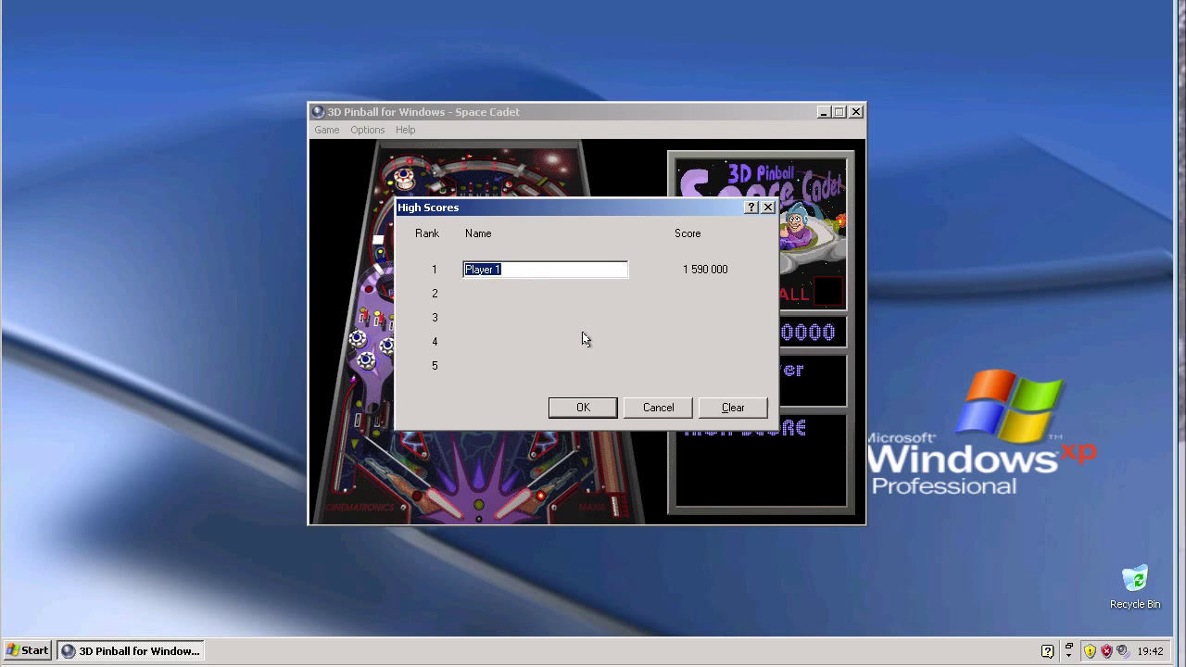
# - Enter a player name for the high score, then close Pinball
pyautogui.write('NOHAX')
pyautogui.press('Return')
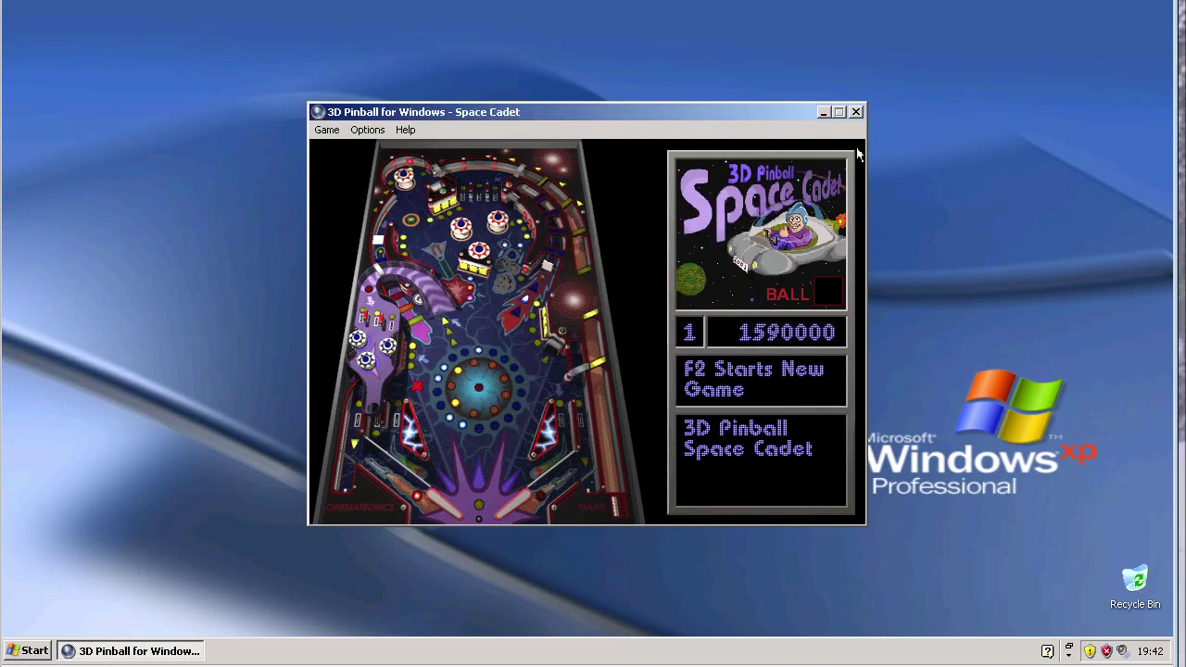
pyautogui.click(854, 113)
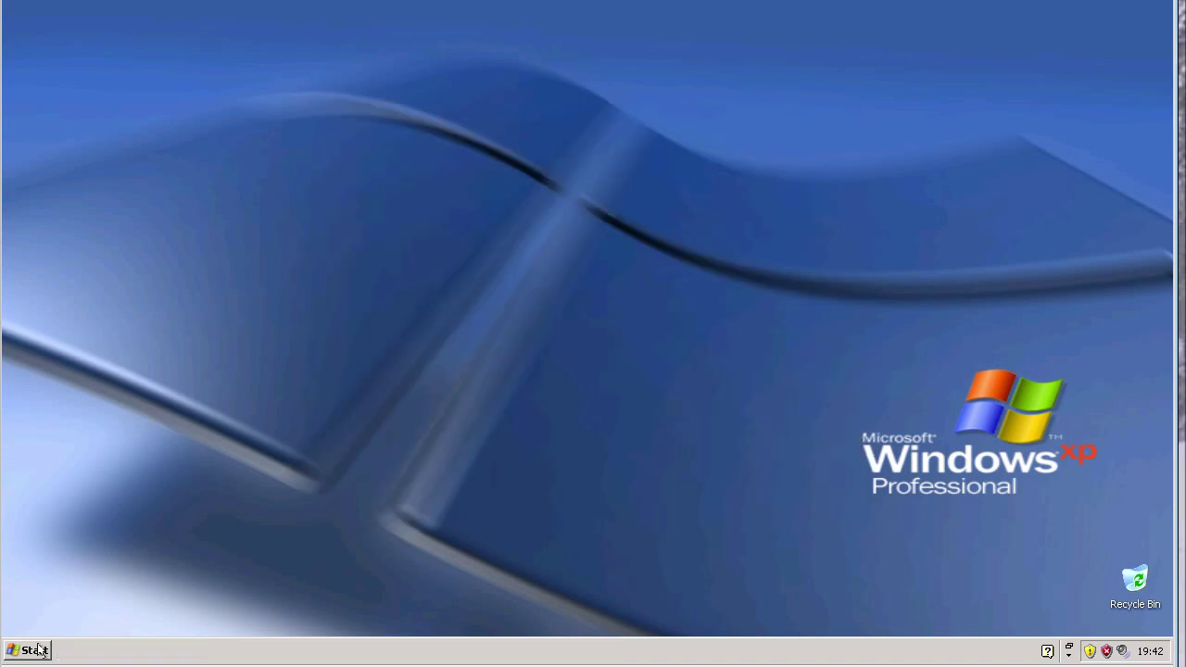
# - Open Display Properties from the desktop's right-click menu
pyautogui.click(37, 650)
pyautogui.rightClick(398, 565)
pyautogui.click(450, 536)
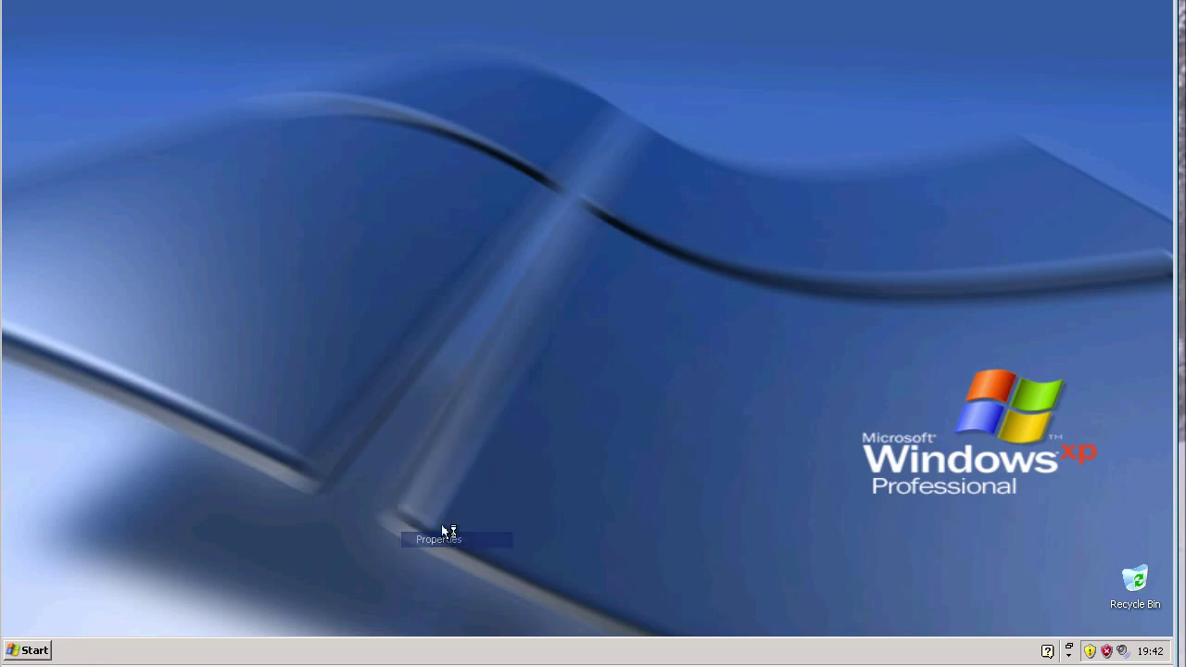
# - Set the Desktop tab background to (None) and show the background Color choices
pyautogui.click(103, 58)
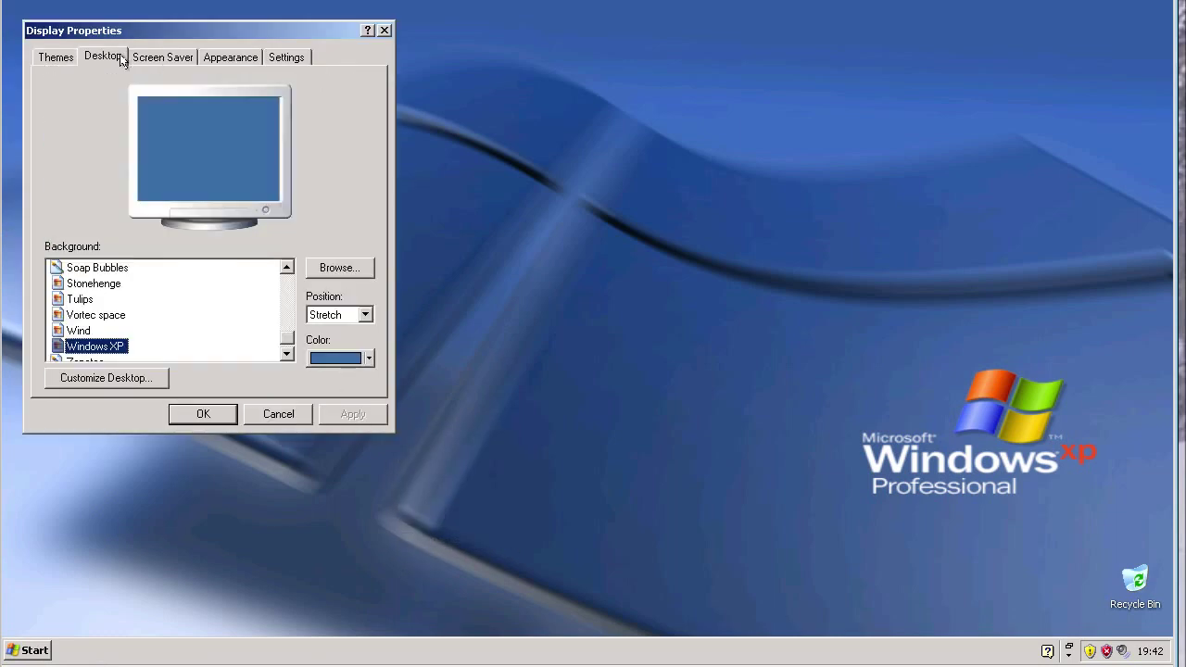
pyautogui.scroll(7, 287, 271)
pyautogui.click(287, 267)
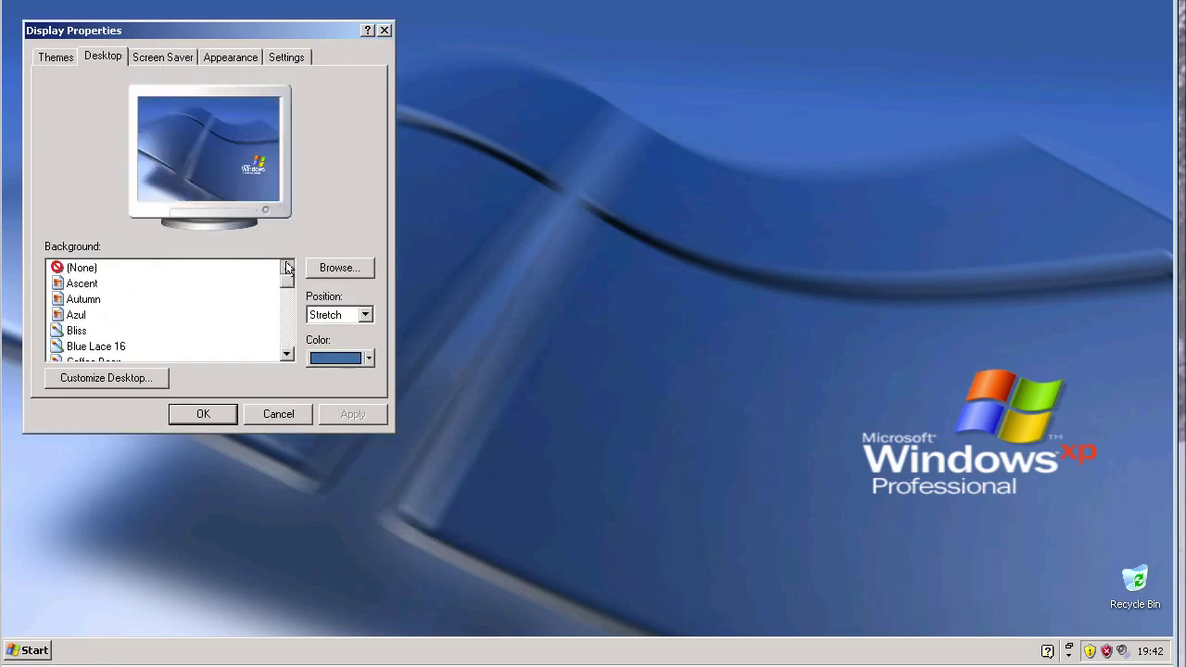
pyautogui.click(128, 268)
pyautogui.click(363, 359)
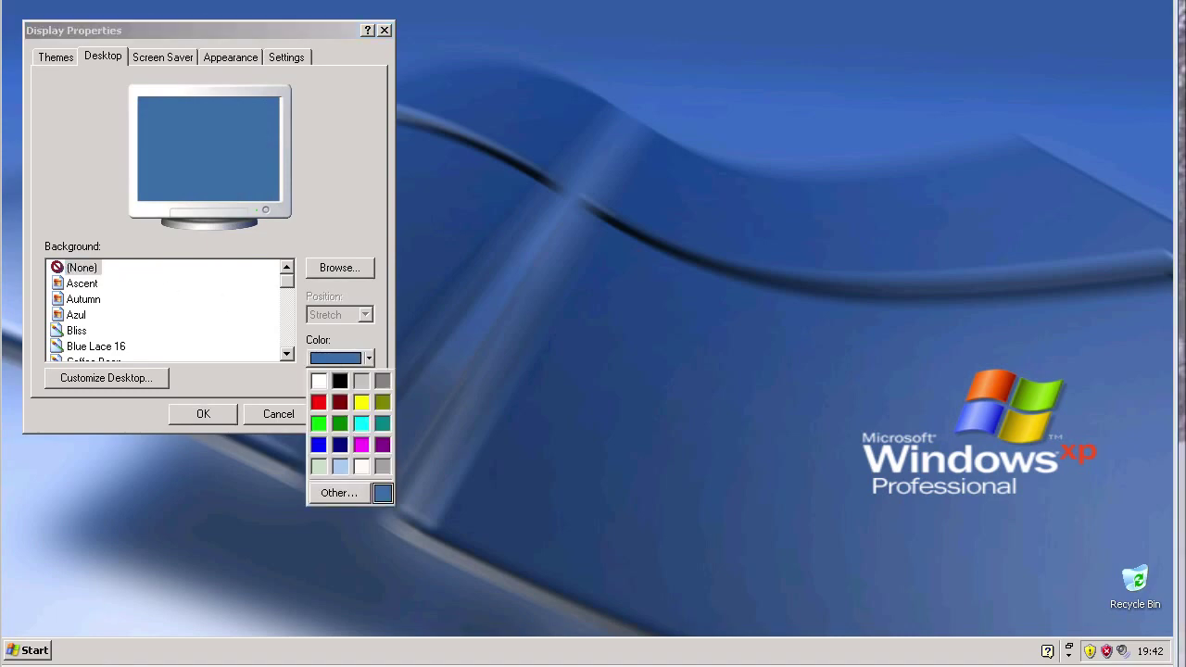
pyautogui.press('super')
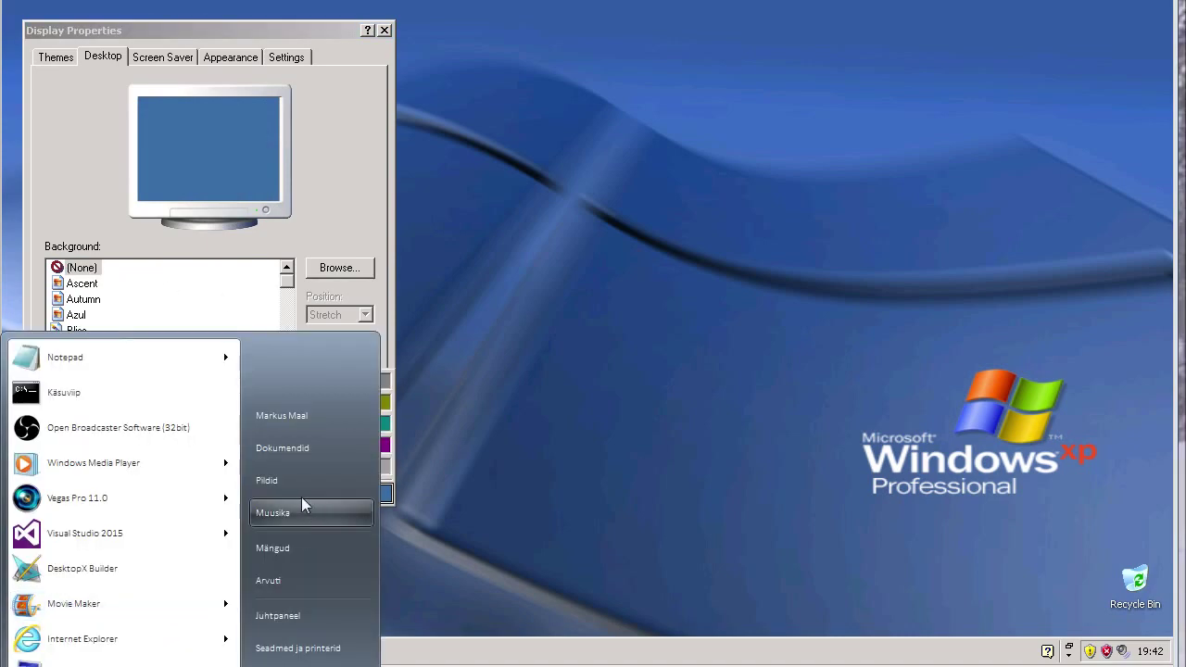
pyautogui.press('Escape')
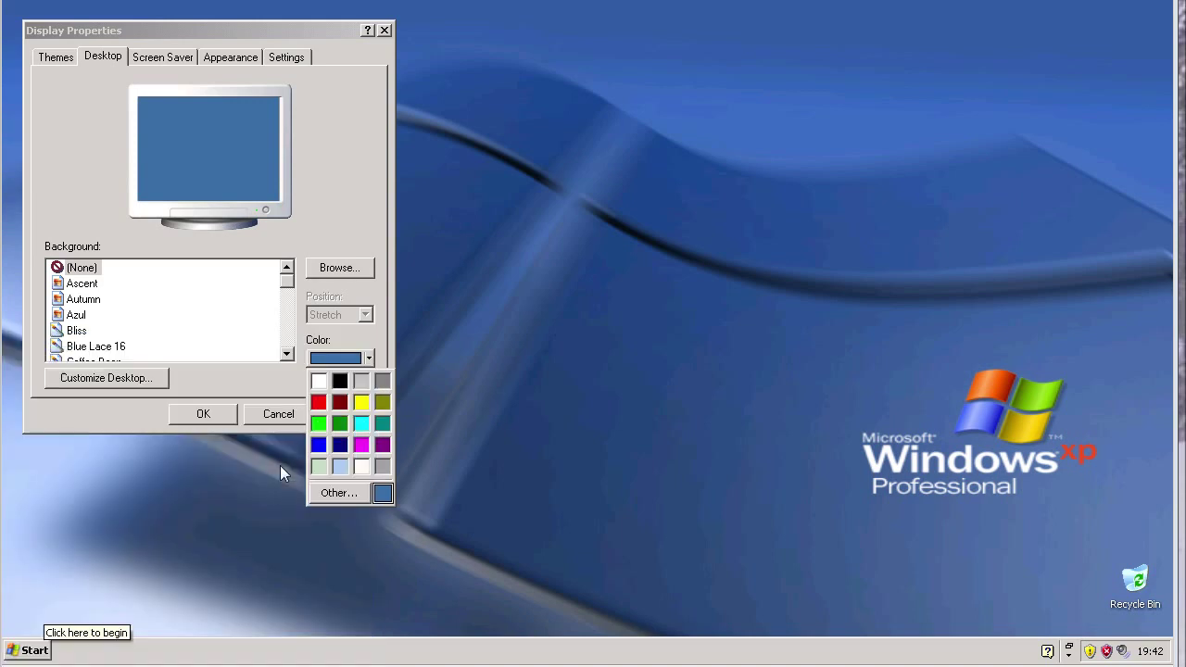
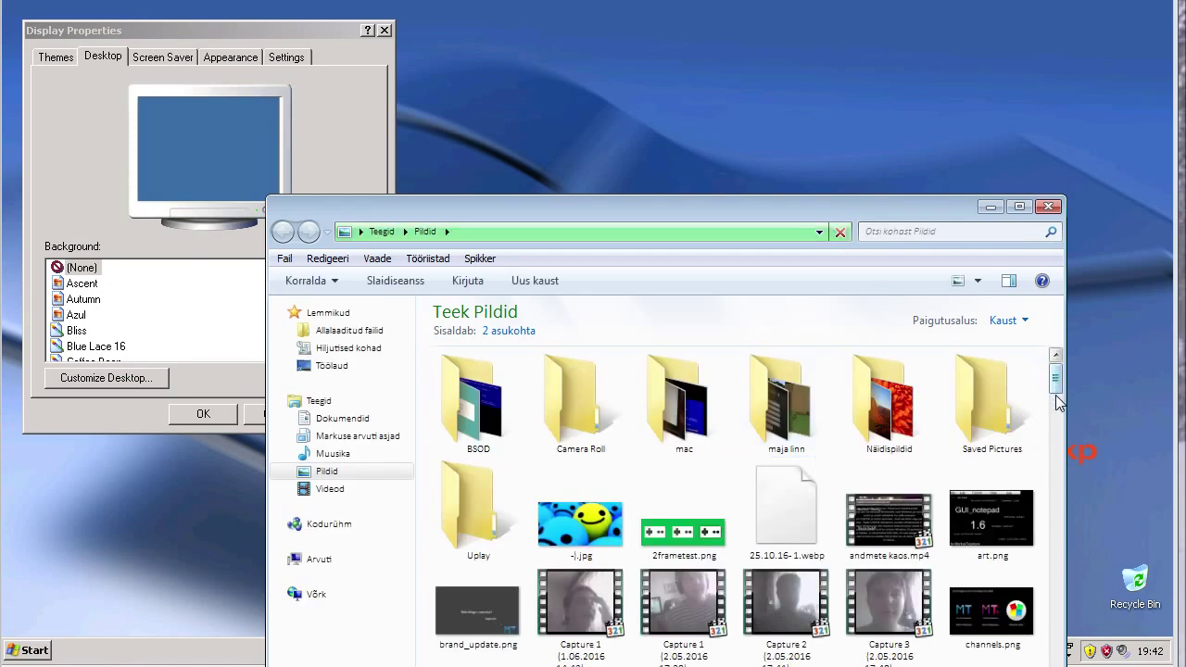
# - Drag mt_brand.png from the Pildid library onto the Windows XP desktop
pyautogui.moveTo(1056, 380); pyautogui.dragTo(1055, 519)
pyautogui.click(891, 561)
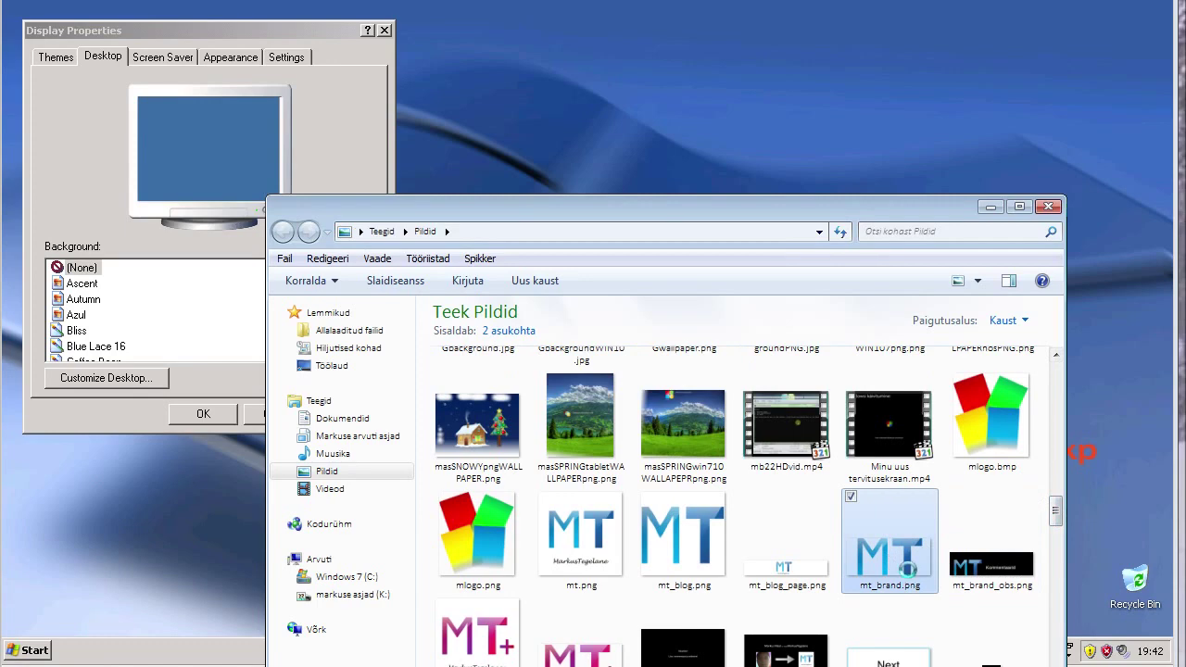
pyautogui.moveTo(855, 249); pyautogui.dragTo(709, 100)
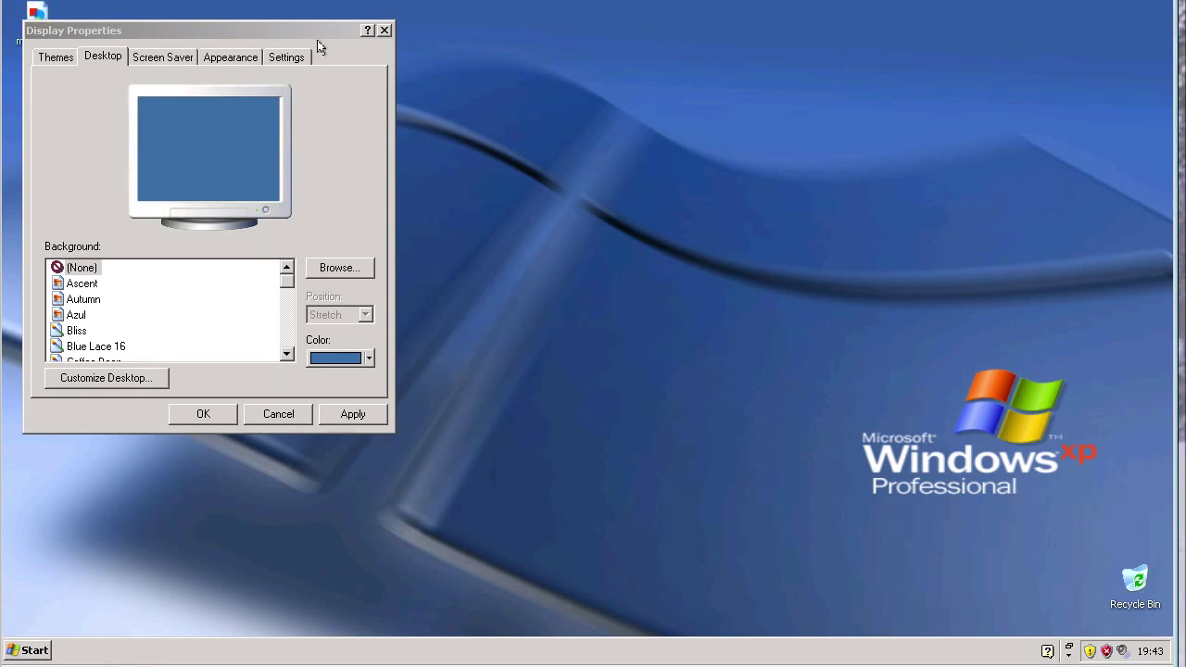
pyautogui.moveTo(346, 30); pyautogui.dragTo(402, 48)
# - Cut mt_brand from the XP desktop and paste it into My Documents
pyautogui.click(441, 47)
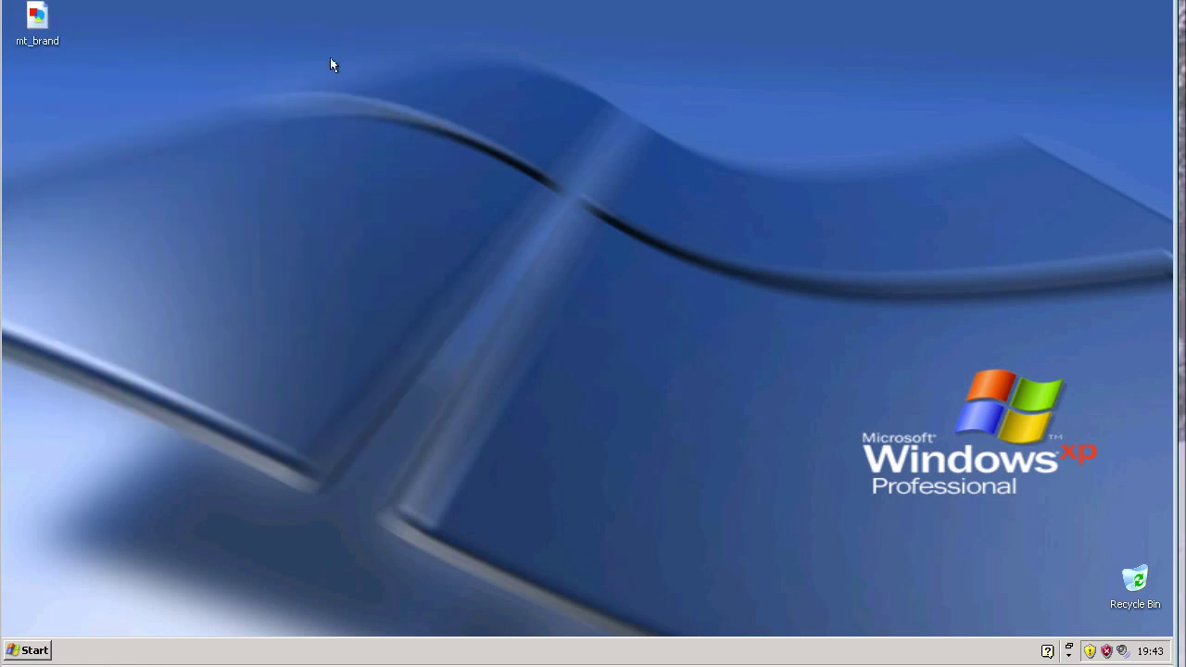
pyautogui.click(54, 31)
pyautogui.rightClick(53, 31)
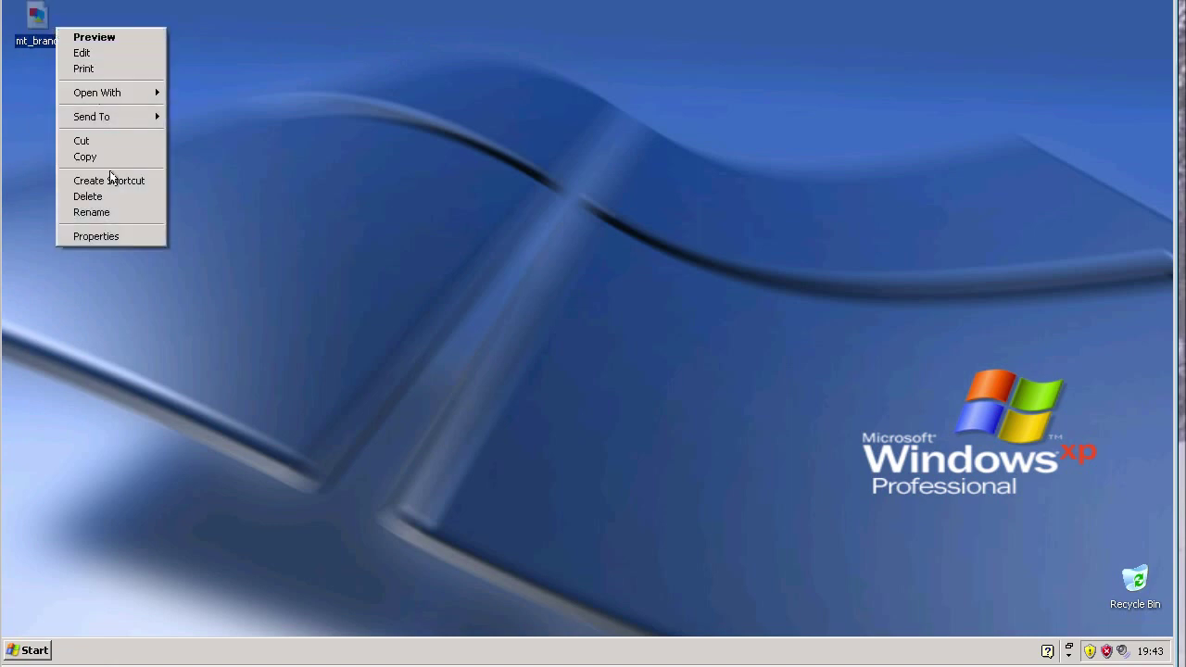
pyautogui.click(81, 141)
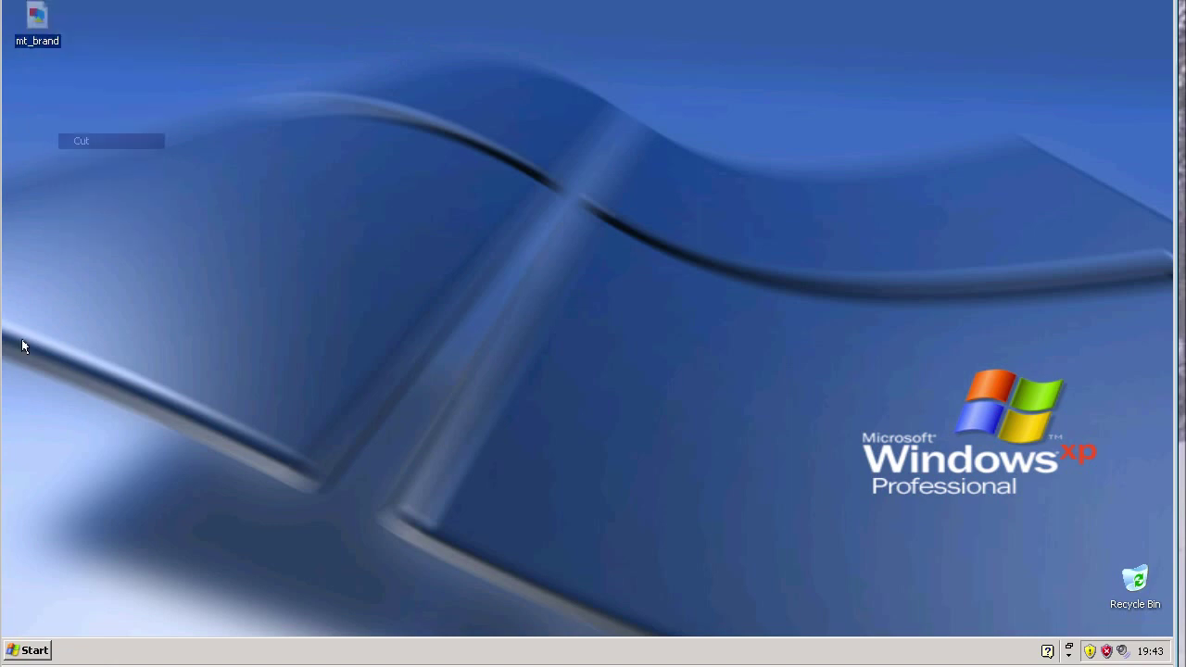
pyautogui.click(30, 650)
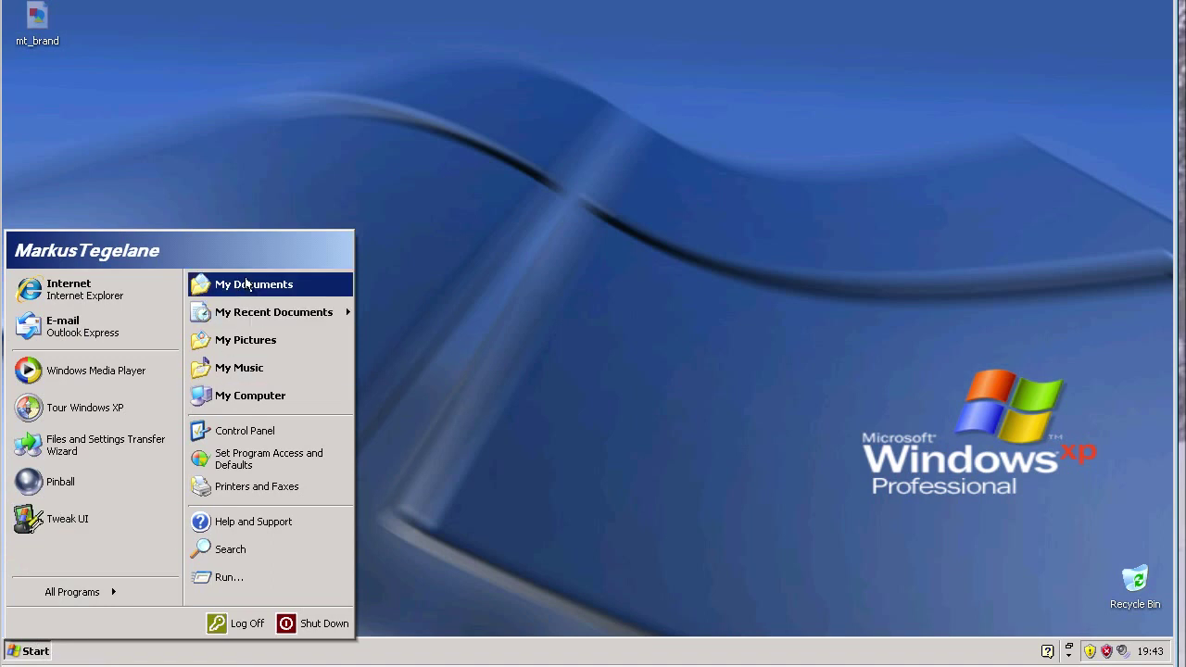
pyautogui.click(247, 284)
pyautogui.rightClick(603, 349)
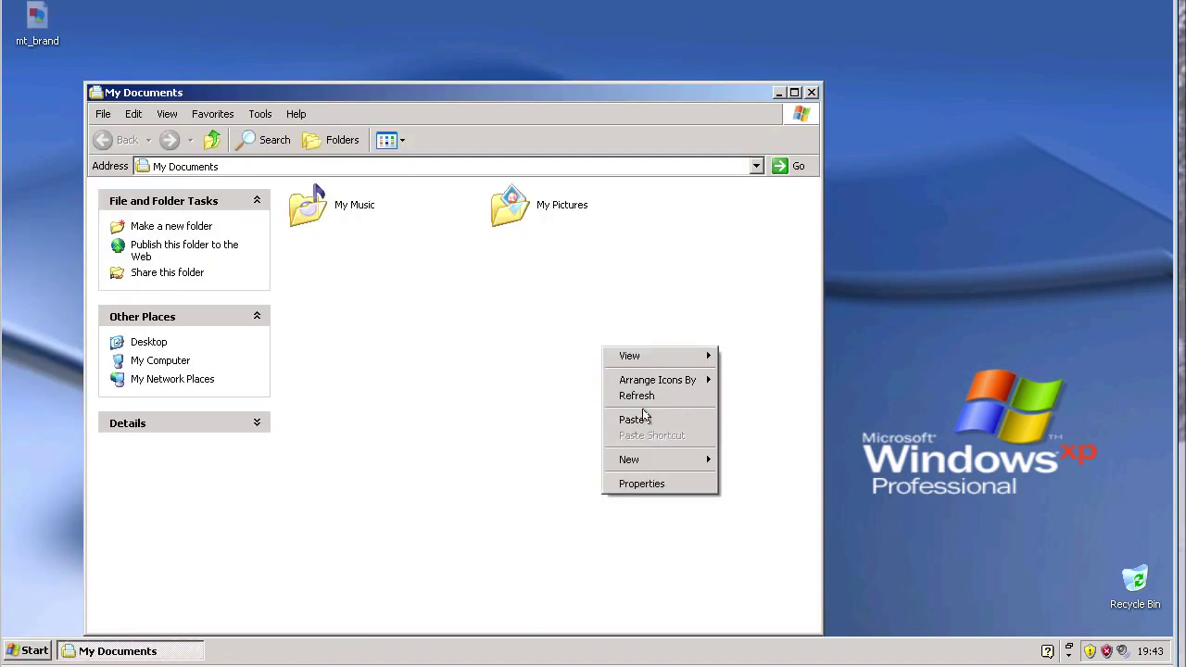
pyautogui.click(644, 419)
# - Look over the Desktop background settings in Display Properties, then close them
pyautogui.rightClick(335, 266)
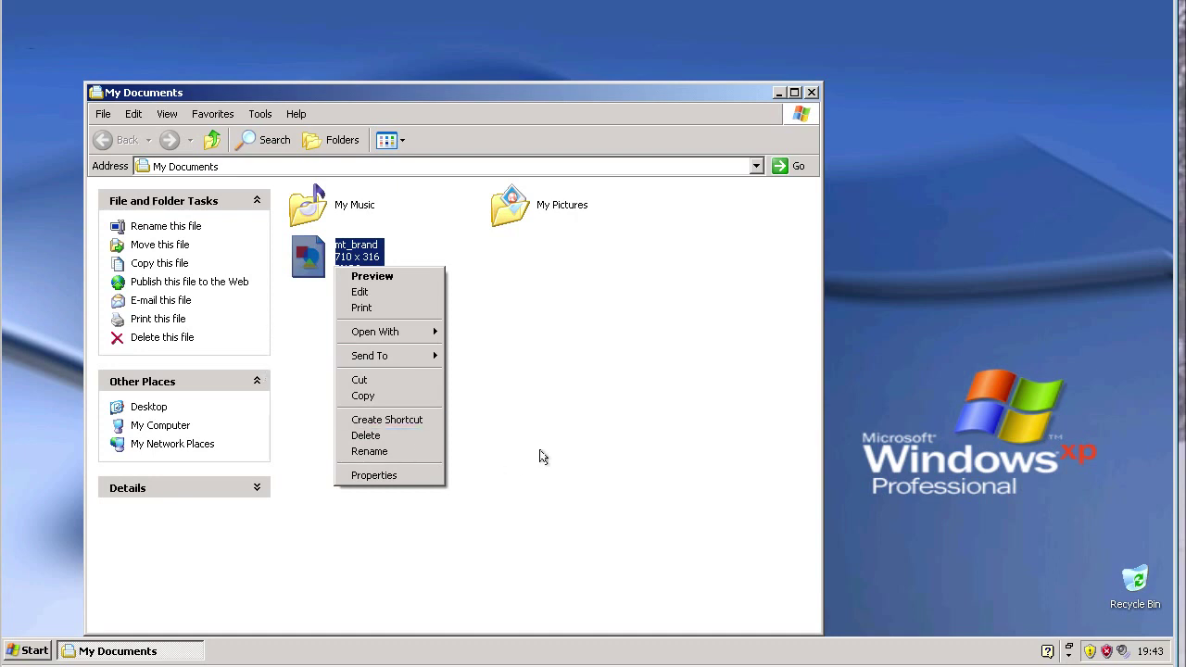
pyautogui.click(868, 312)
pyautogui.rightClick(864, 383)
pyautogui.click(904, 515)
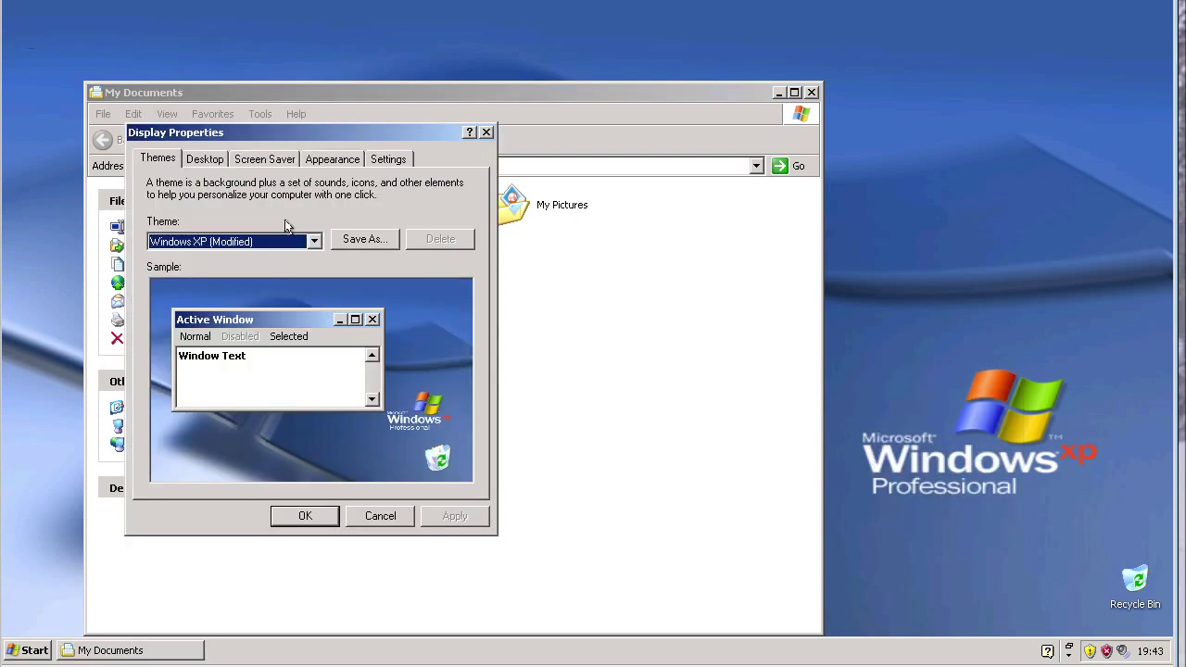
pyautogui.click(230, 163)
pyautogui.moveTo(388, 449); pyautogui.dragTo(412, 419)
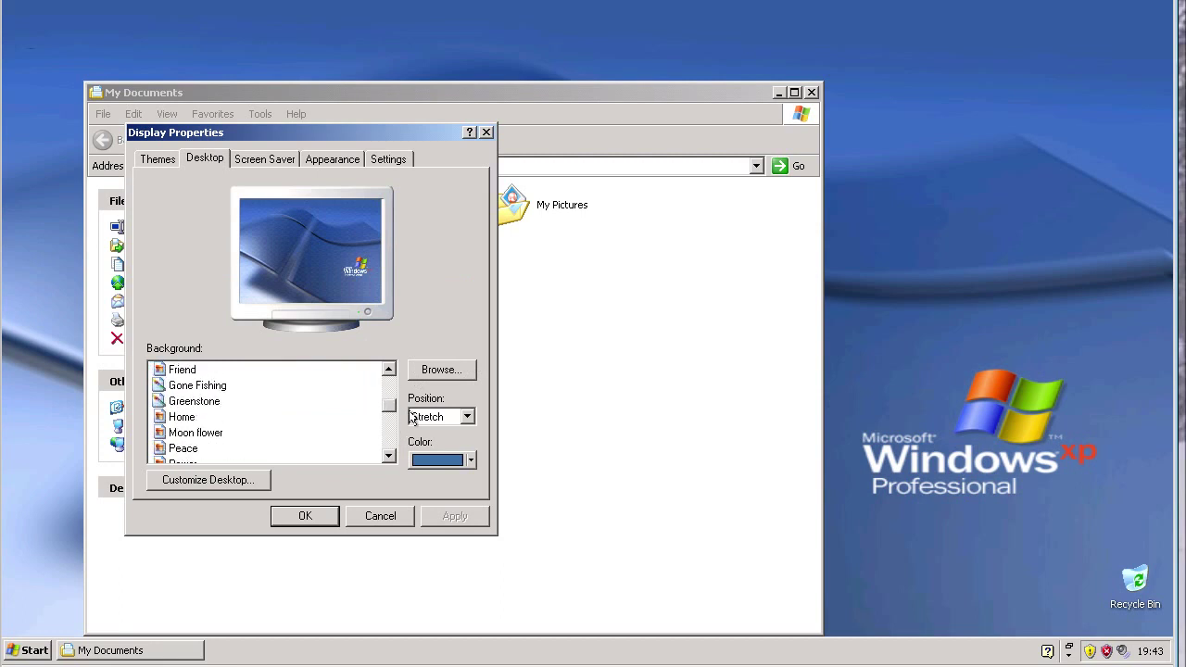
pyautogui.click(487, 133)
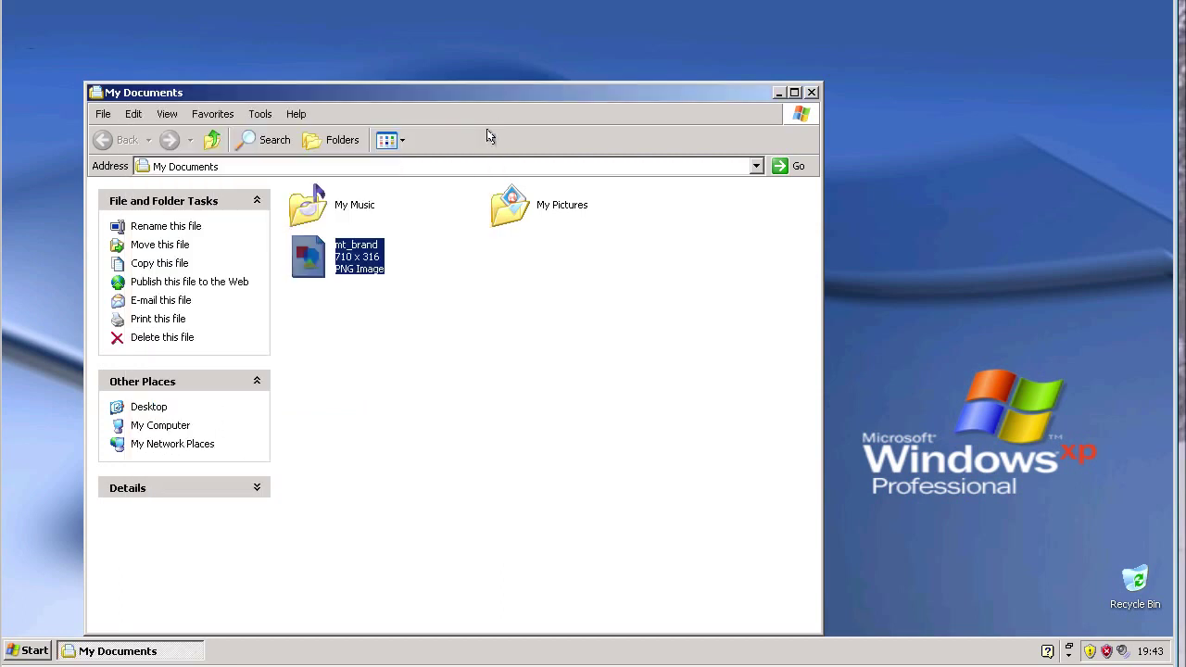
# - Cut mt_brand from My Documents and browse to C:\WINDOWS\Web\Wallpaper
pyautogui.rightClick(333, 257)
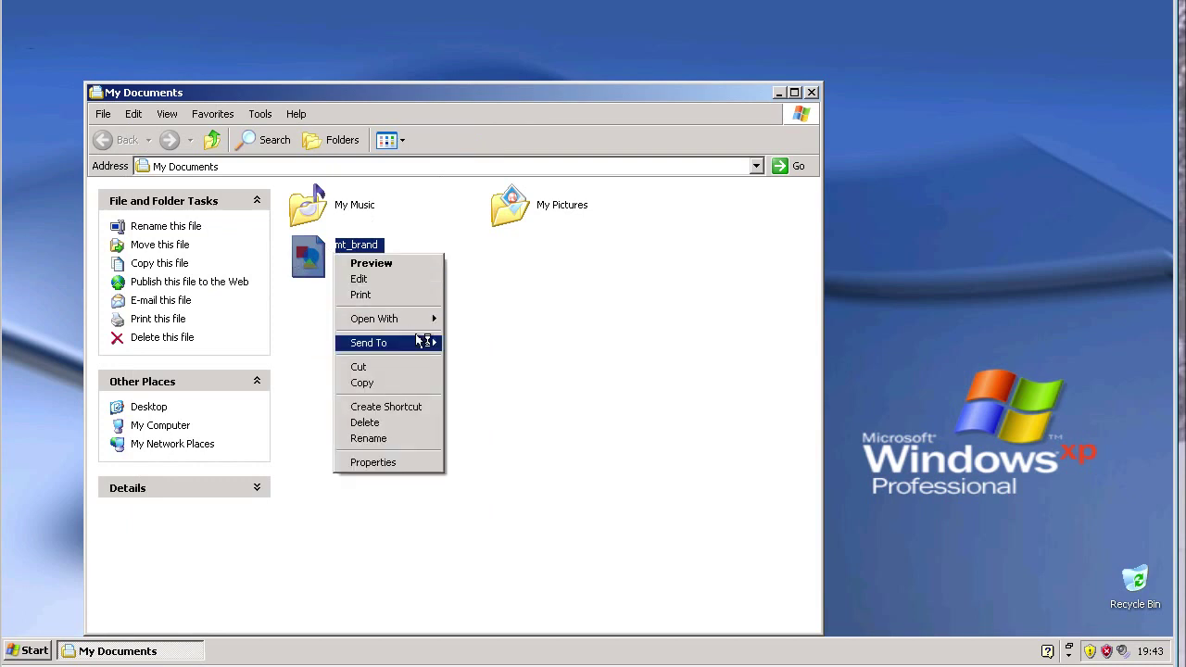
pyautogui.click(364, 368)
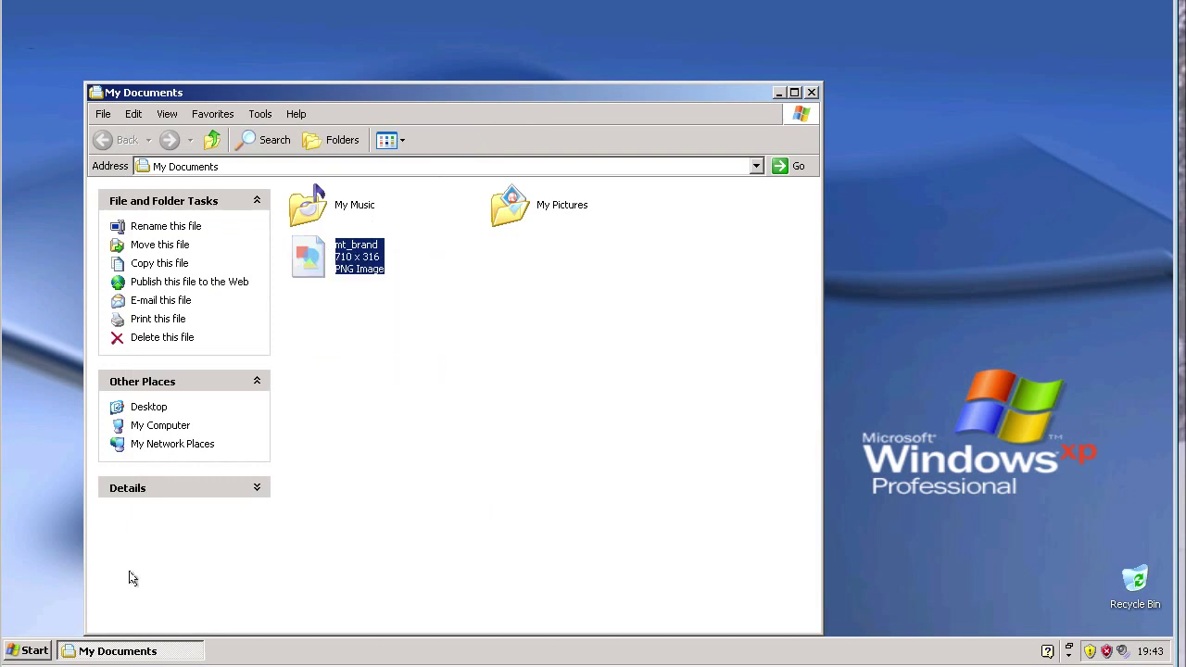
pyautogui.click(35, 651)
pyautogui.click(268, 398)
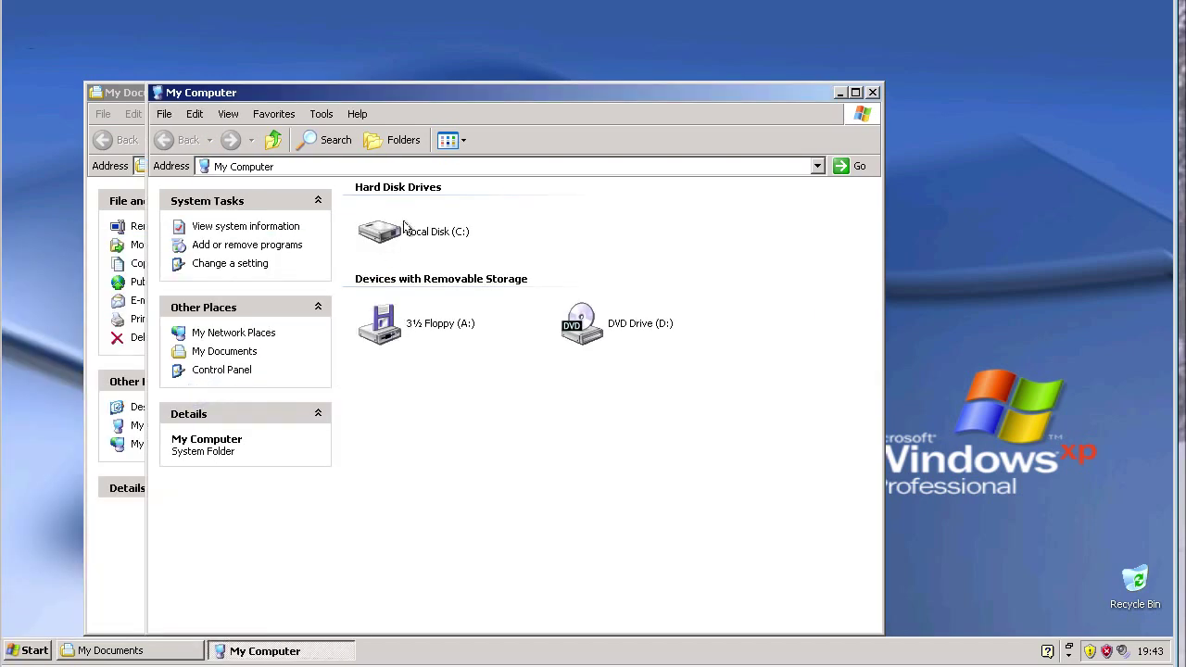
pyautogui.doubleClick(404, 228)
pyautogui.click(466, 315)
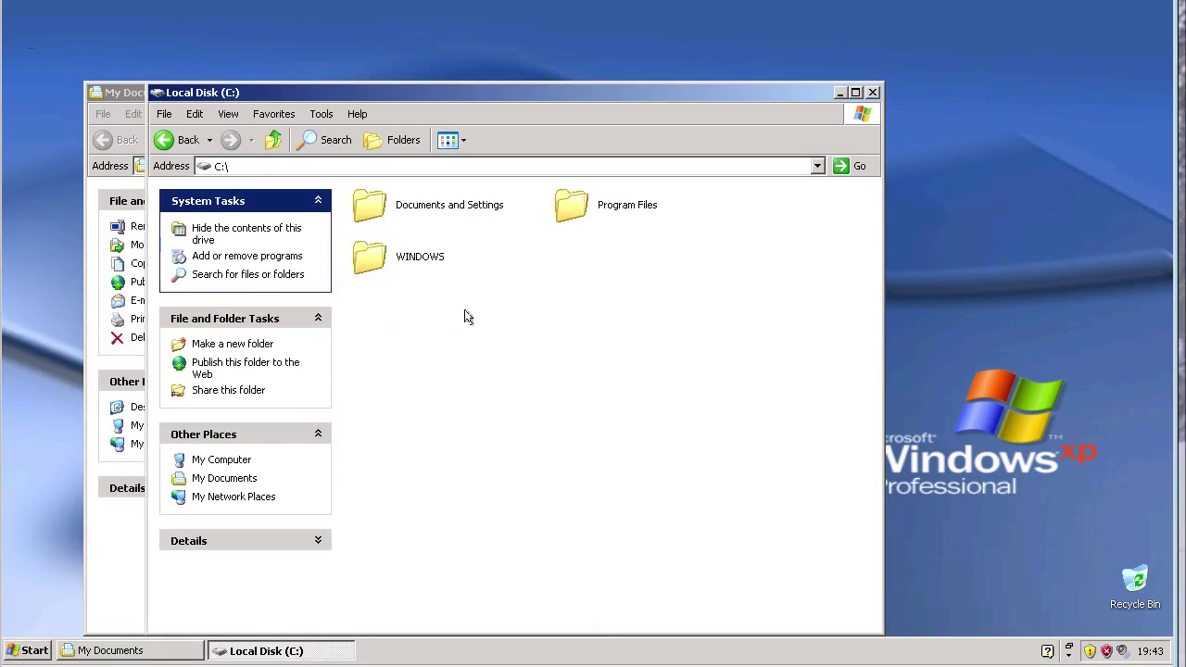
pyautogui.doubleClick(402, 265)
pyautogui.click(442, 314)
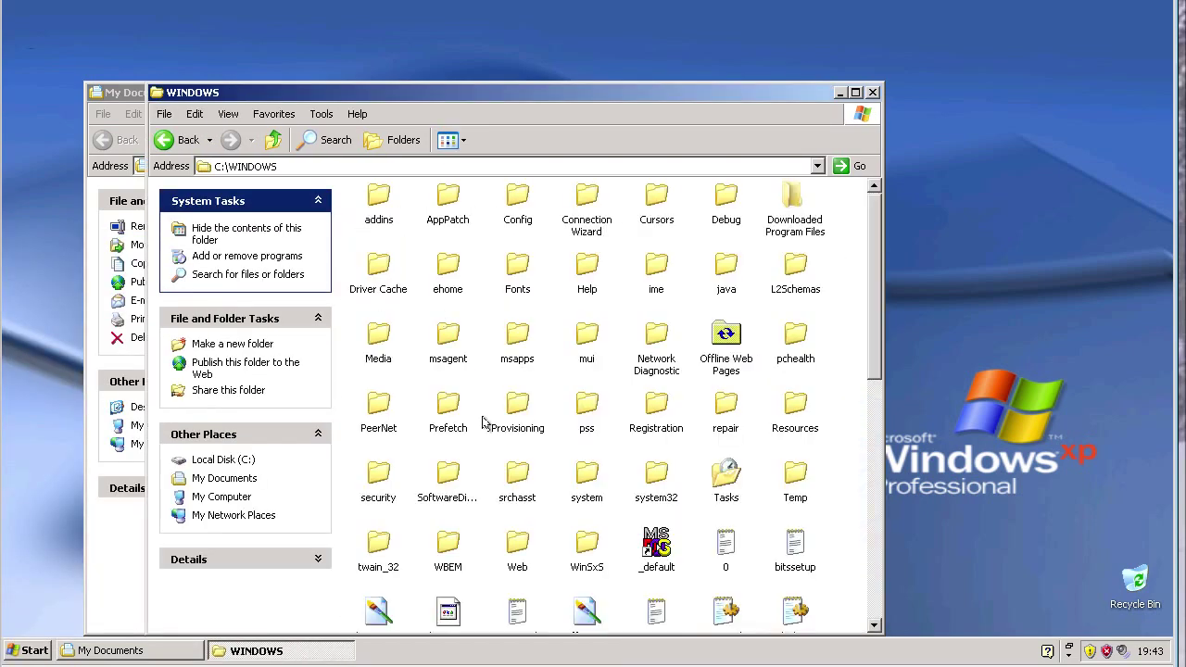
pyautogui.click(518, 545)
pyautogui.doubleClick(517, 545)
pyautogui.doubleClick(572, 202)
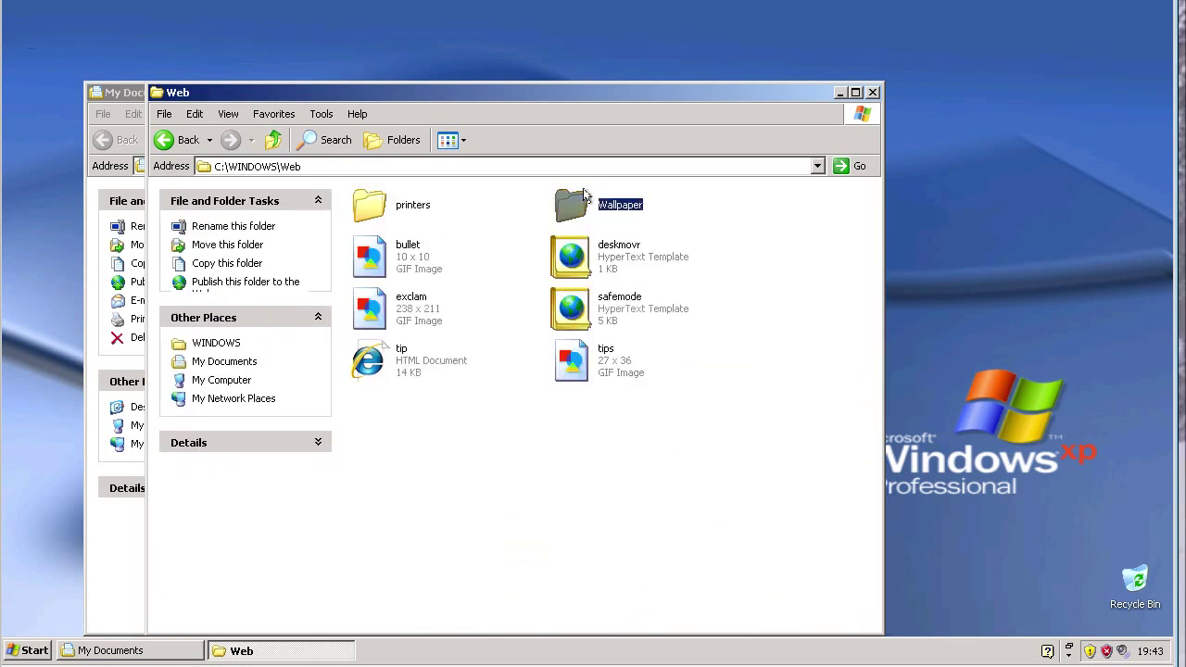
# - Paste mt_brand into the Wallpaper folder and close the Explorer windows
pyautogui.rightClick(687, 512)
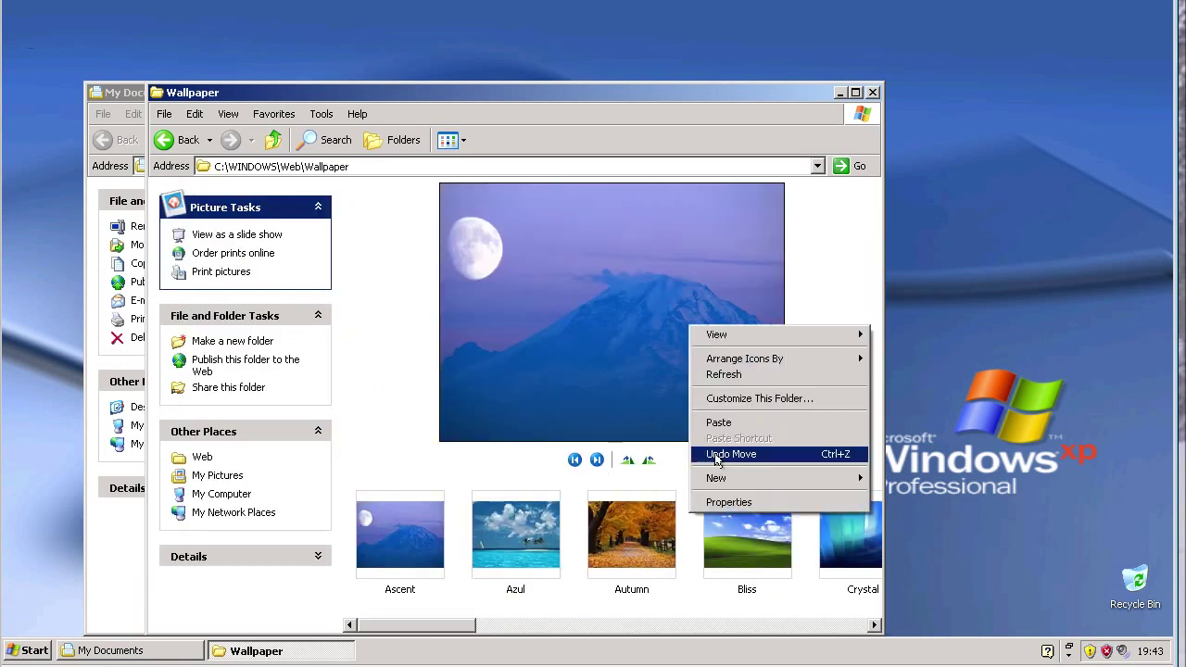
pyautogui.click(728, 422)
pyautogui.click(872, 93)
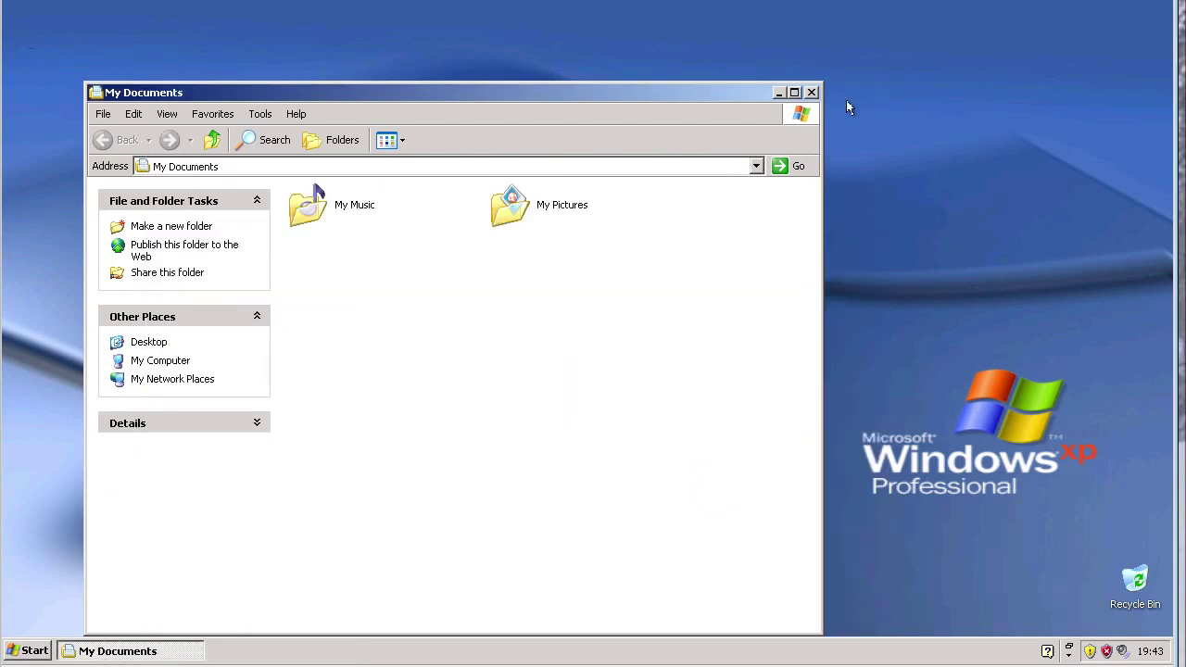
pyautogui.click(812, 93)
pyautogui.rightClick(663, 164)
# - Set mt_brand as the desktop wallpaper with position Center and apply it
pyautogui.click(712, 291)
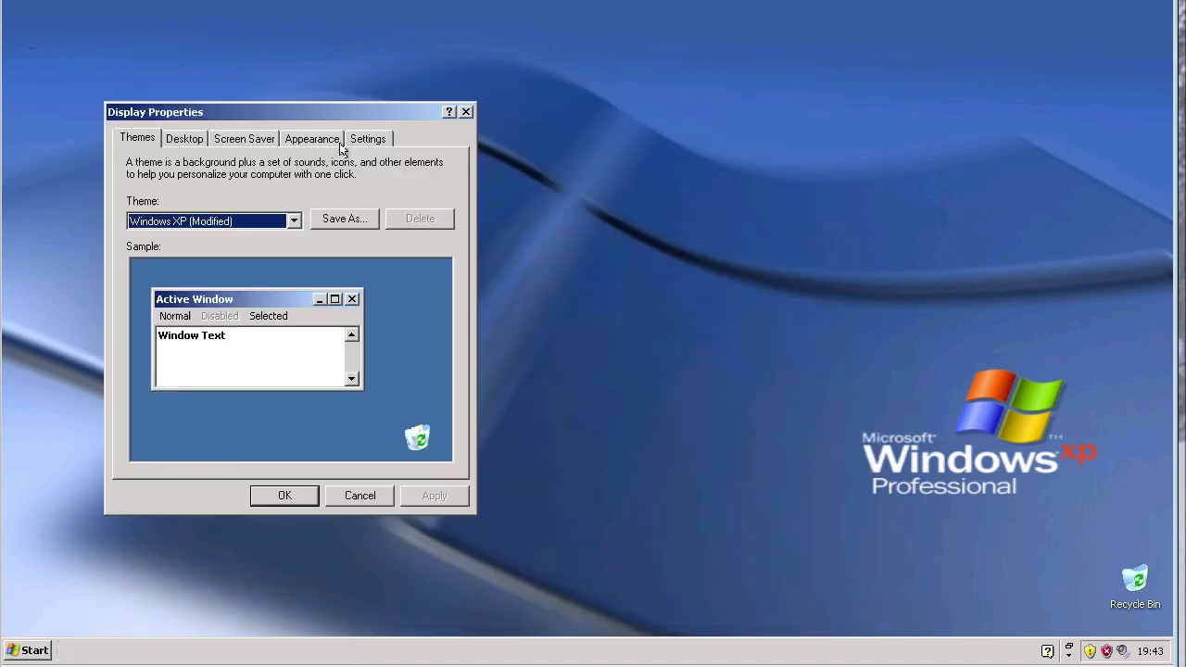
pyautogui.click(199, 137)
pyautogui.click(368, 368)
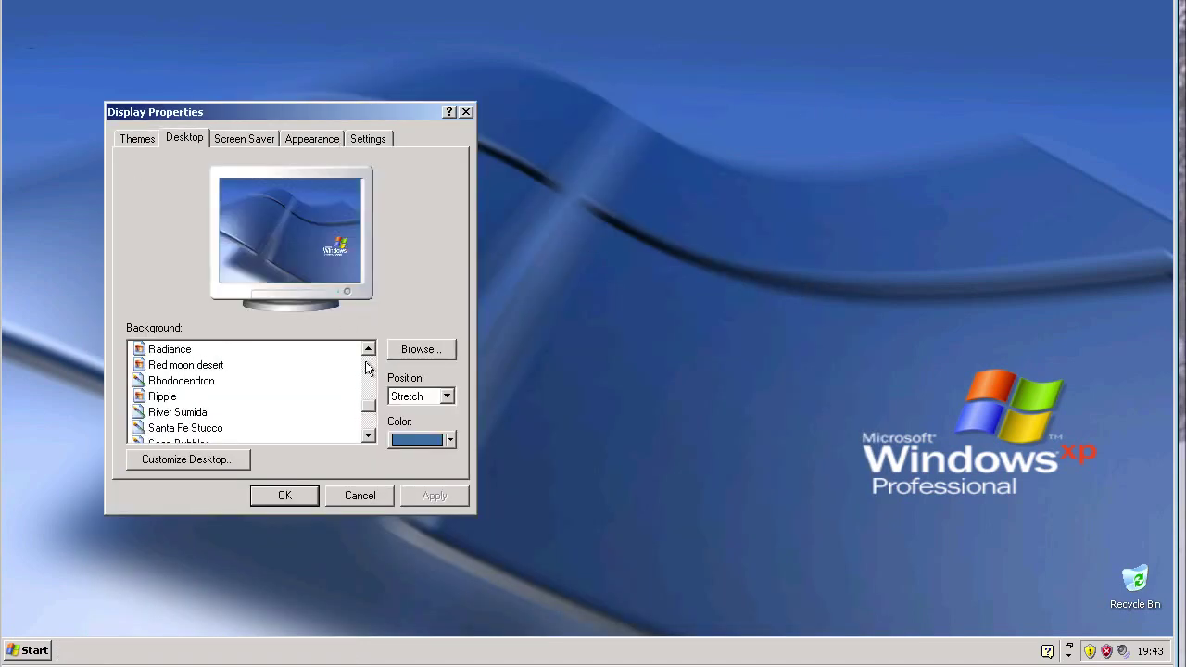
pyautogui.click(367, 369)
pyautogui.click(173, 364)
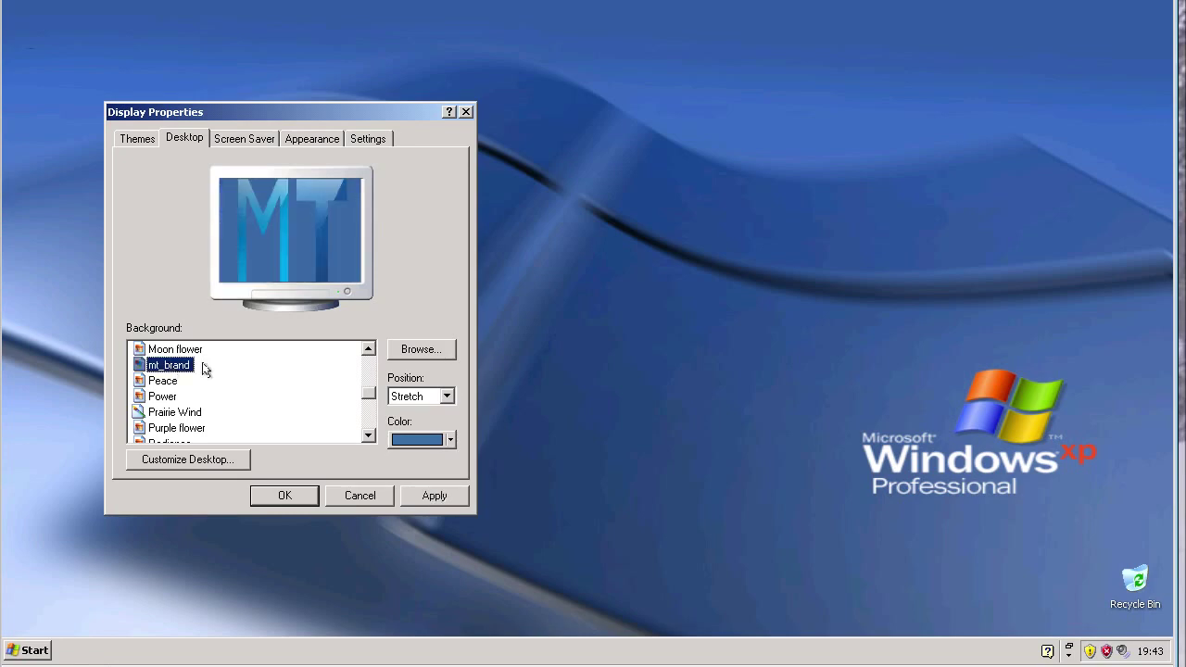
pyautogui.click(444, 396)
pyautogui.click(426, 410)
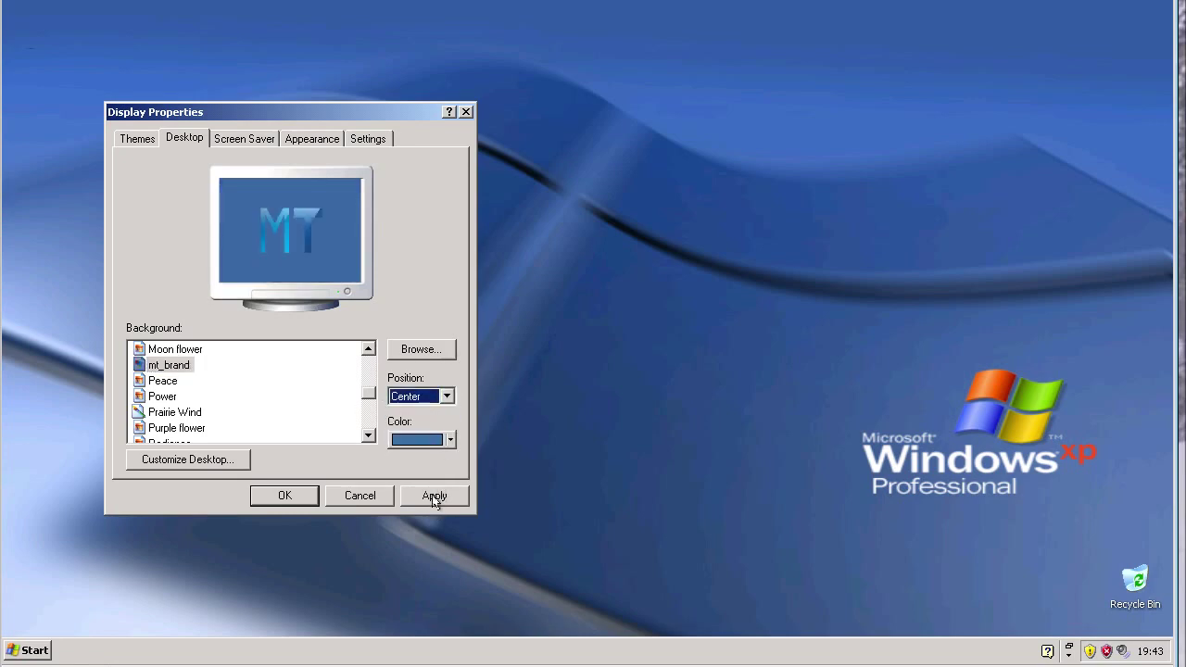
pyautogui.click(433, 497)
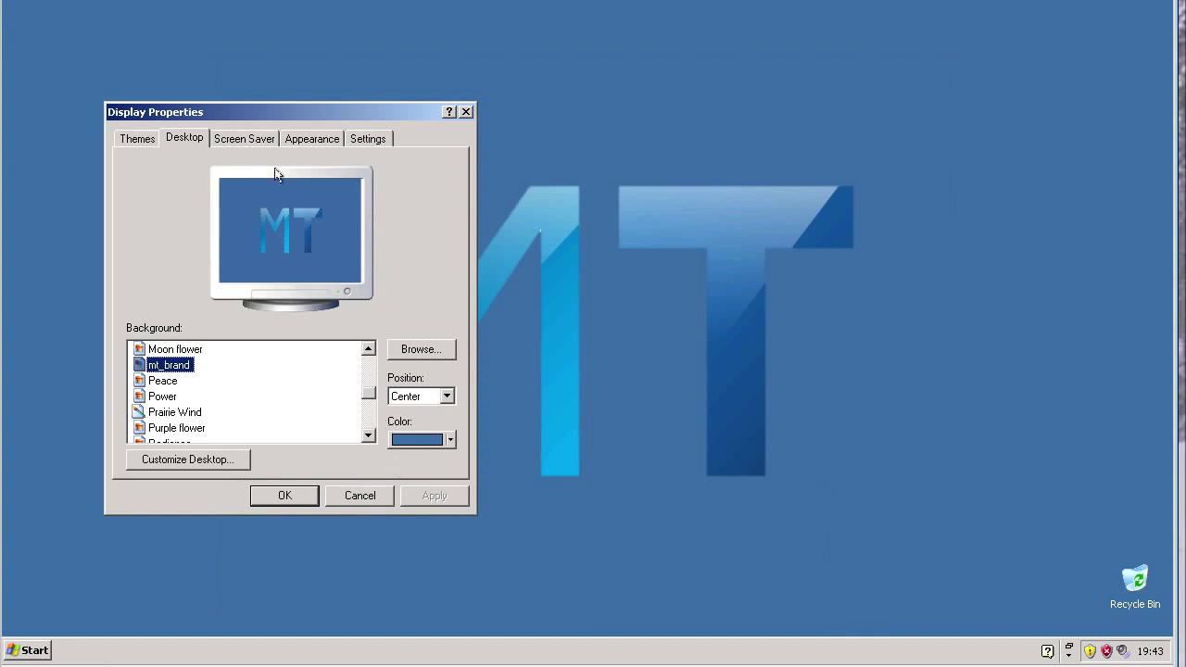
# - Make the background colour black via Other with luminance 0, apply, and confirm
pyautogui.click(369, 361)
pyautogui.click(370, 359)
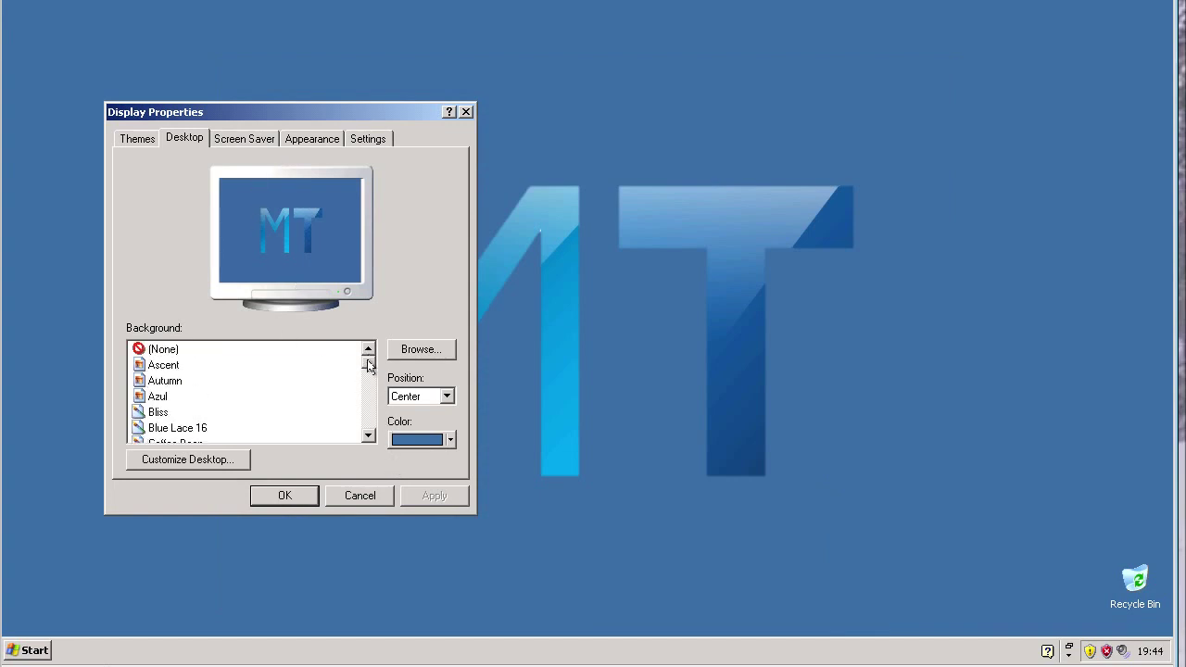
pyautogui.click(405, 442)
pyautogui.click(422, 574)
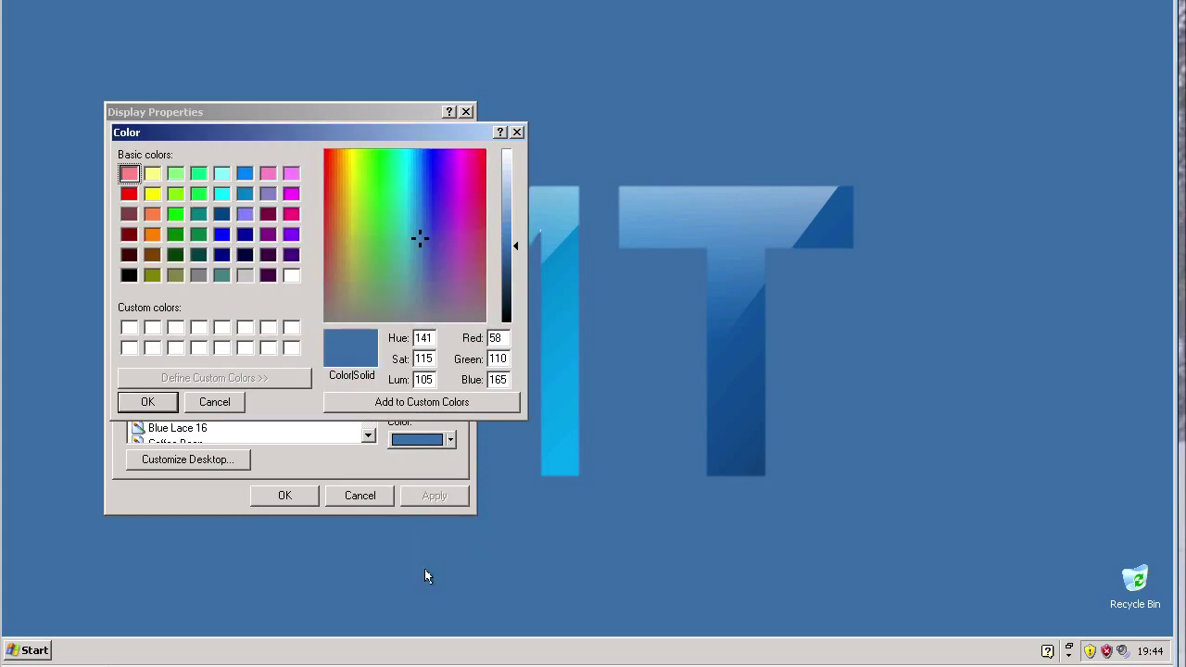
pyautogui.click(506, 320)
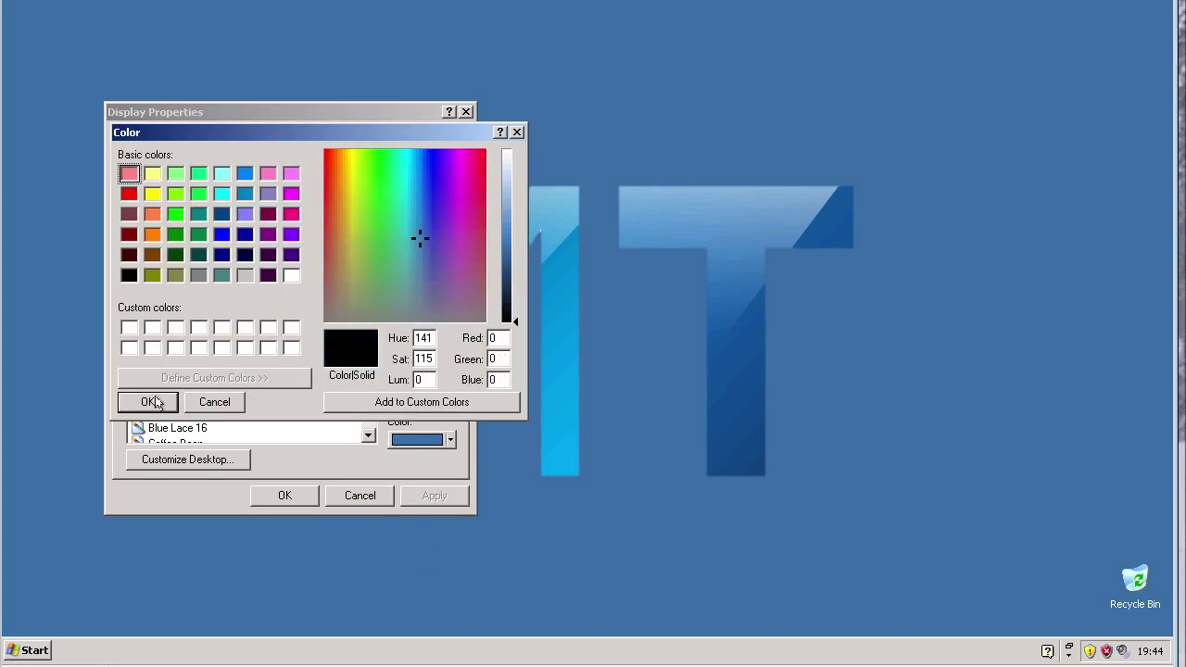
pyautogui.click(151, 401)
pyautogui.click(431, 494)
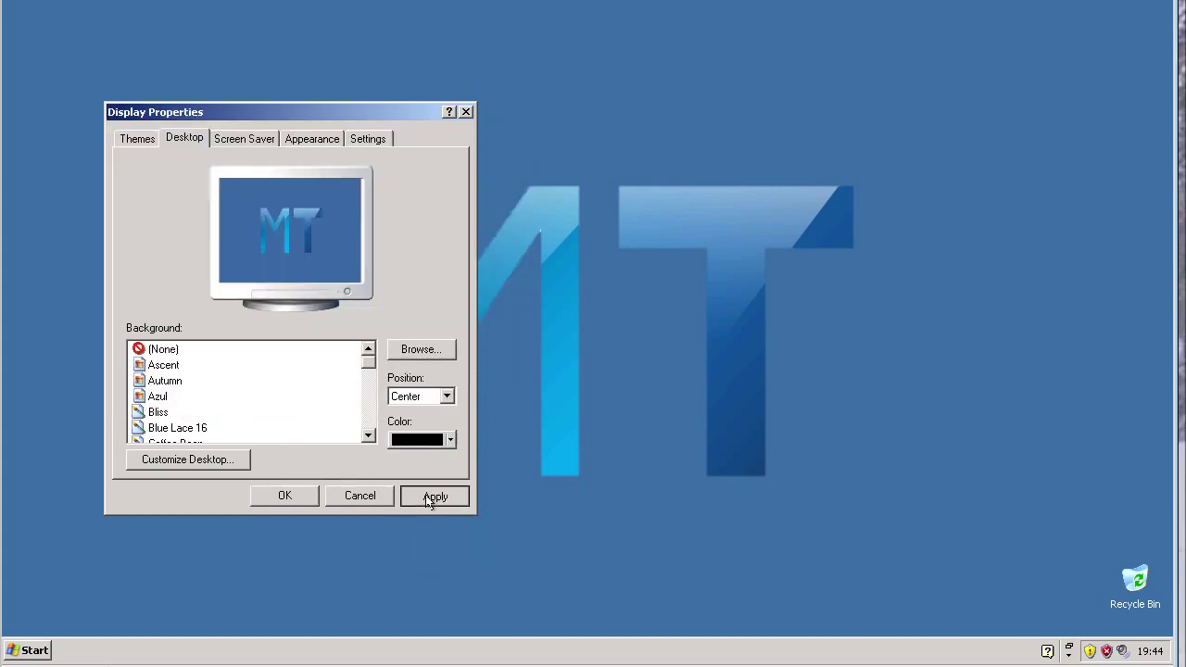
pyautogui.click(274, 494)
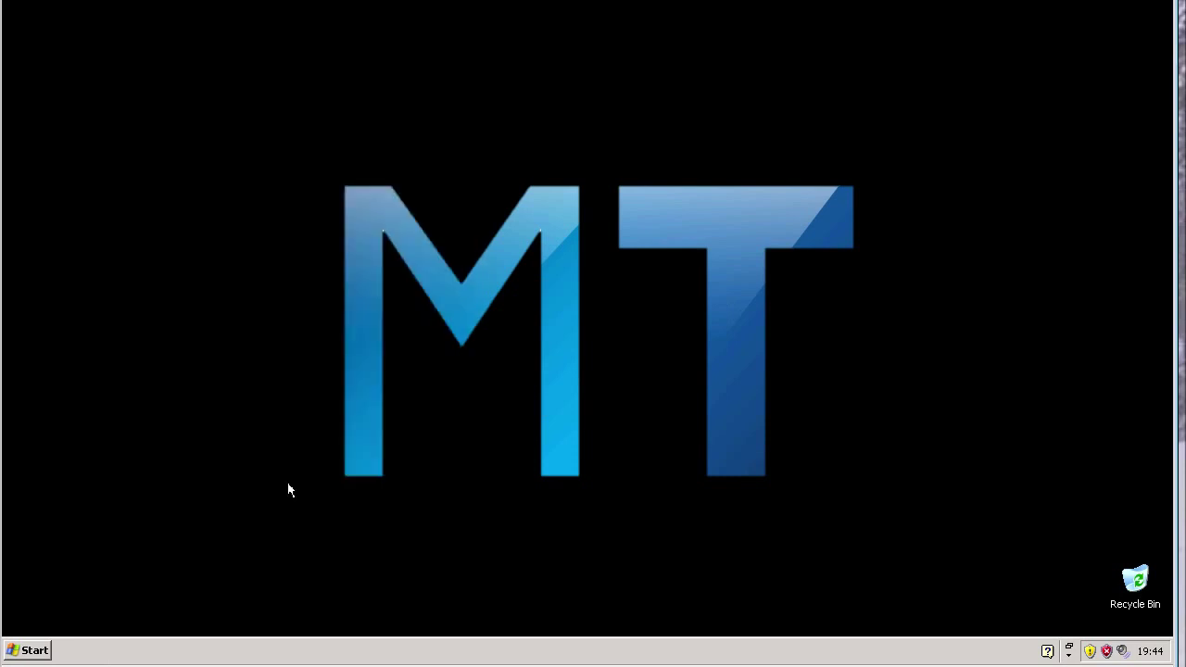
pyautogui.click(27, 649)
# - In Advanced Appearance, give 3D Objects a pale colour
pyautogui.rightClick(439, 606)
pyautogui.click(470, 589)
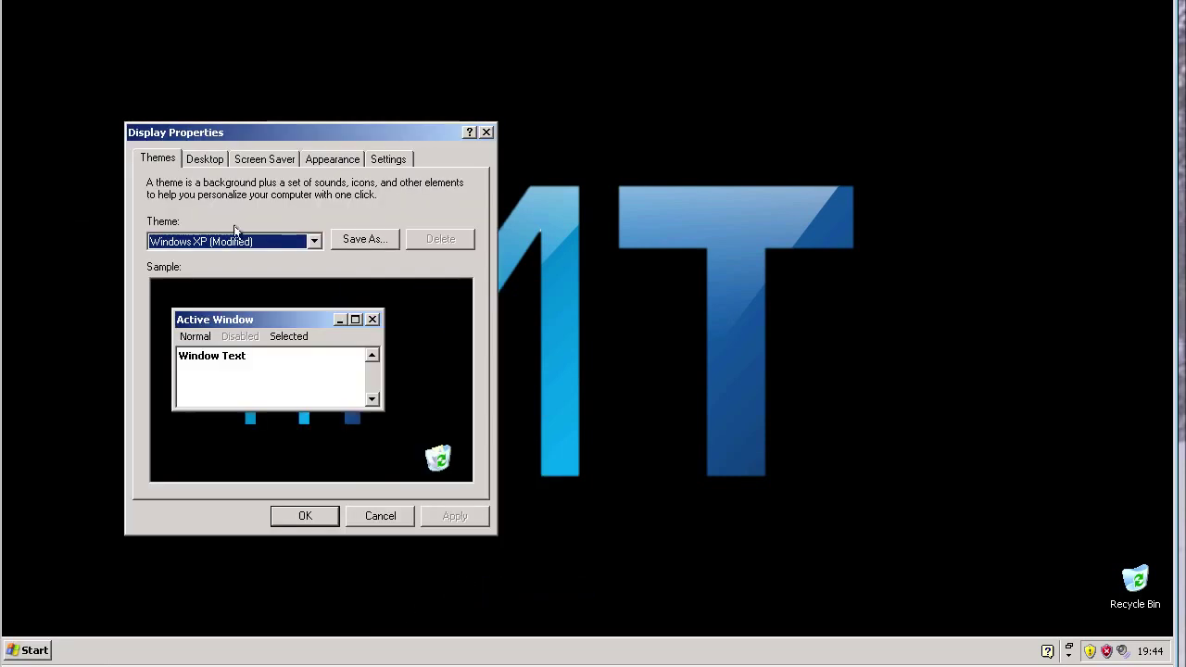
pyautogui.click(332, 158)
pyautogui.click(432, 478)
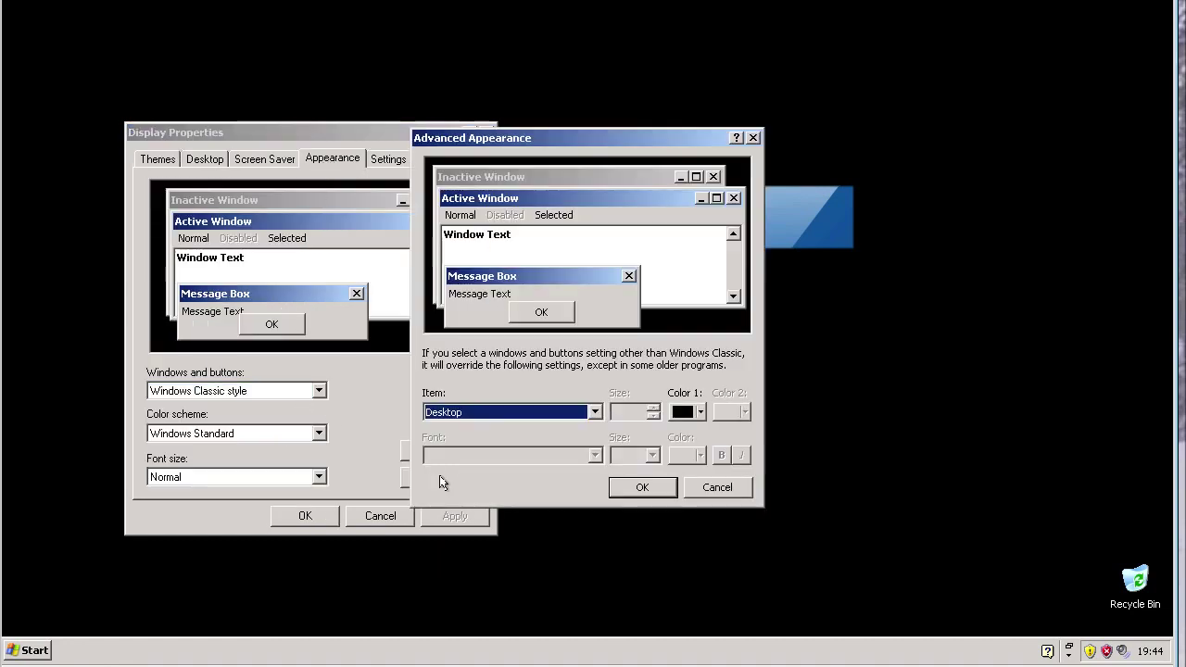
pyautogui.click(495, 410)
pyautogui.click(498, 429)
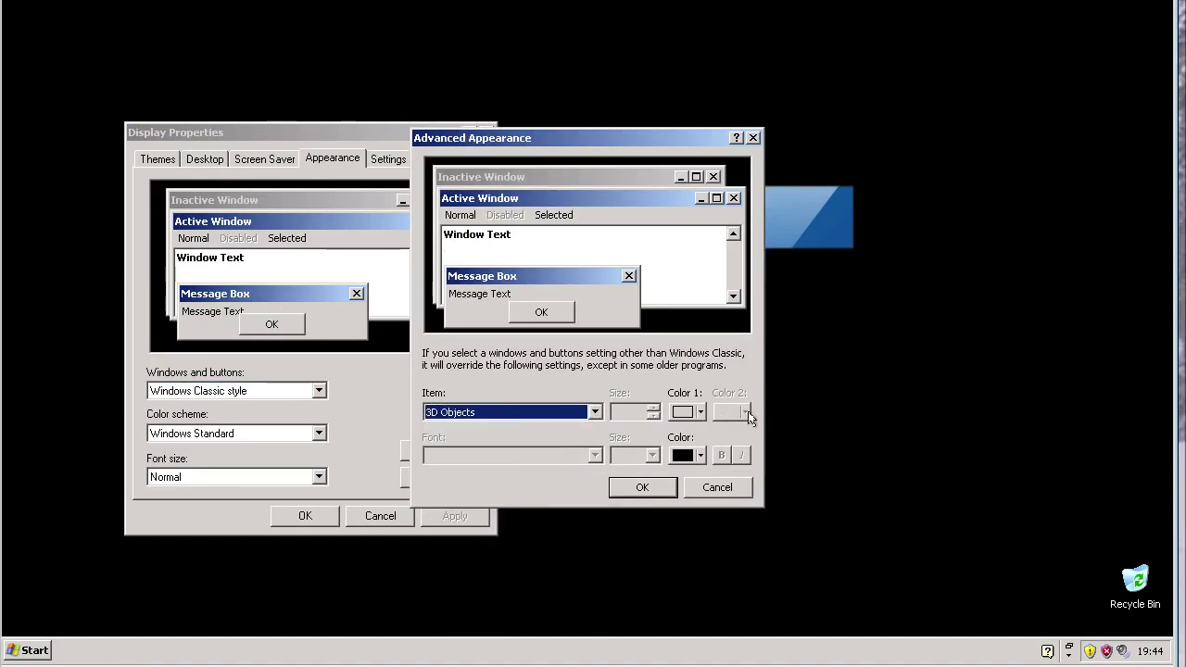
pyautogui.click(690, 411)
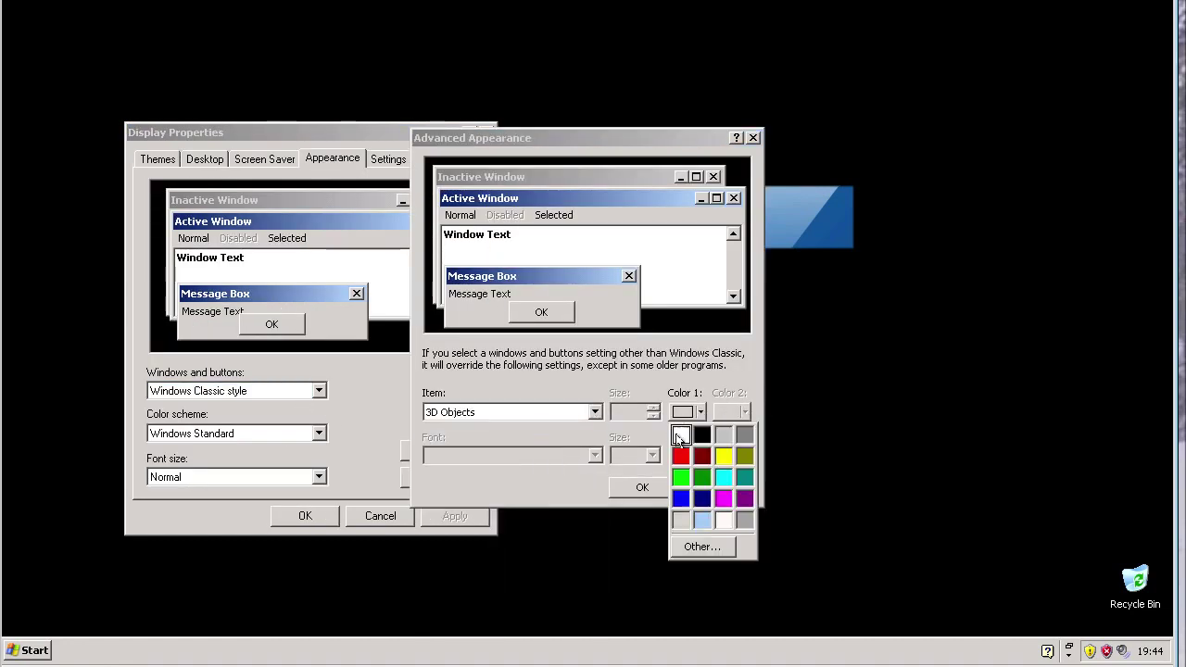
pyautogui.click(724, 522)
# - Make the Active Title Bar solid navy in both colours
pyautogui.click(546, 412)
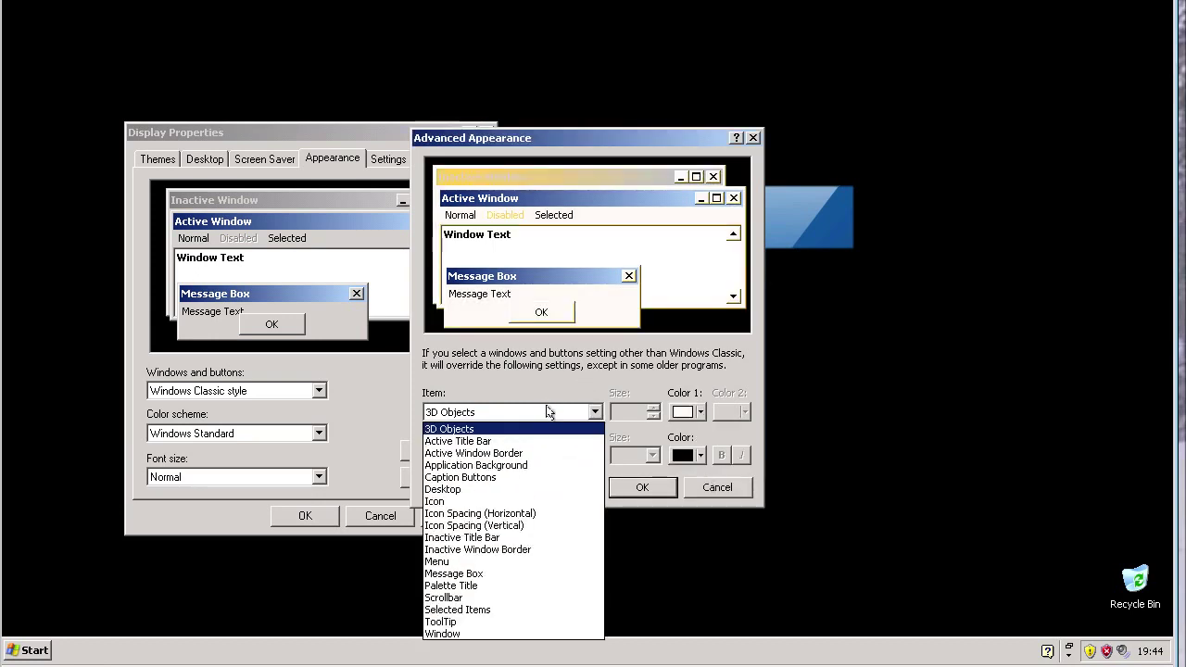
pyautogui.click(549, 441)
pyautogui.click(700, 412)
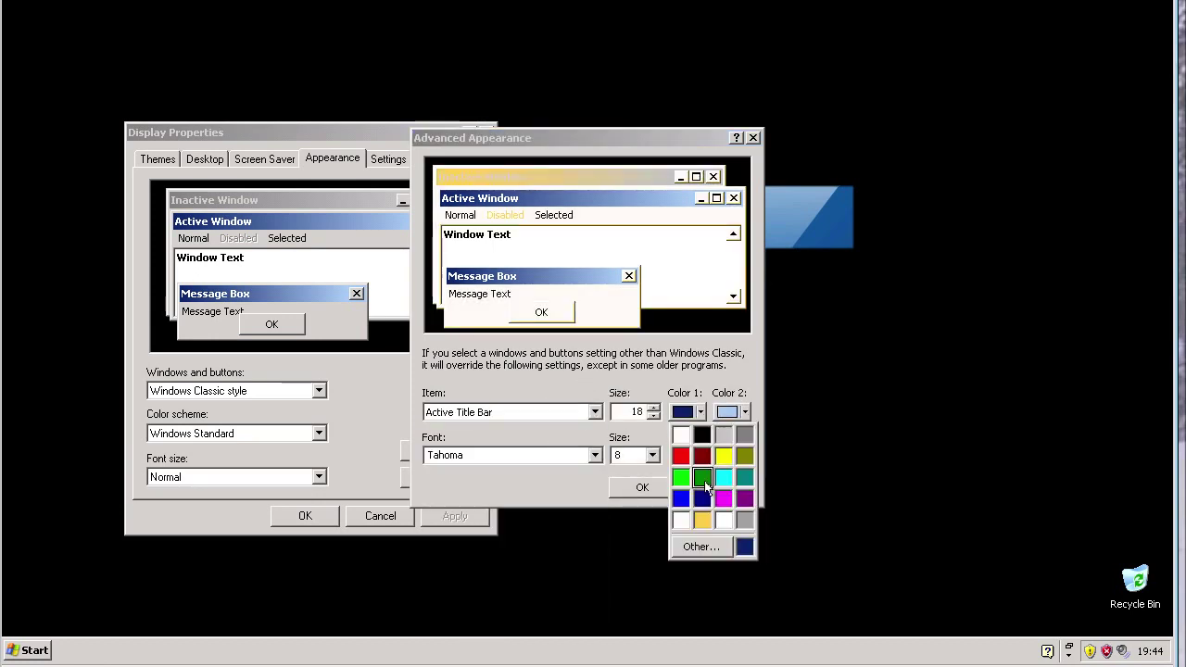
pyautogui.click(702, 499)
pyautogui.click(729, 412)
pyautogui.click(745, 498)
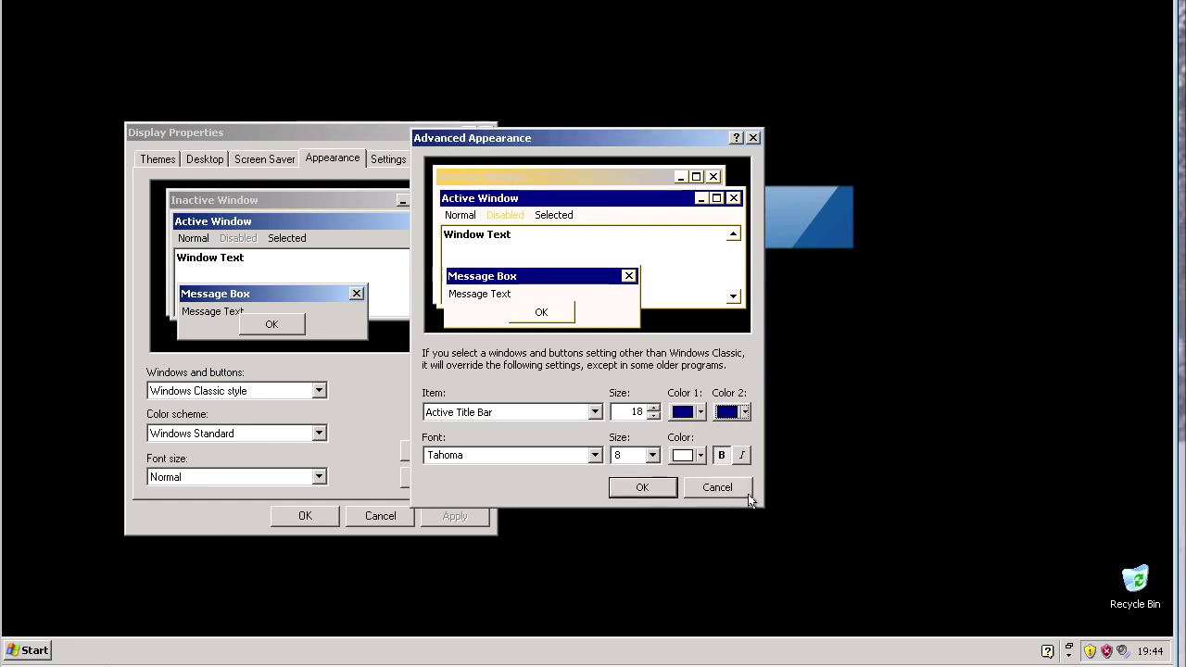
# - Make the Active Window Border and Application Background black
pyautogui.click(549, 412)
pyautogui.click(549, 454)
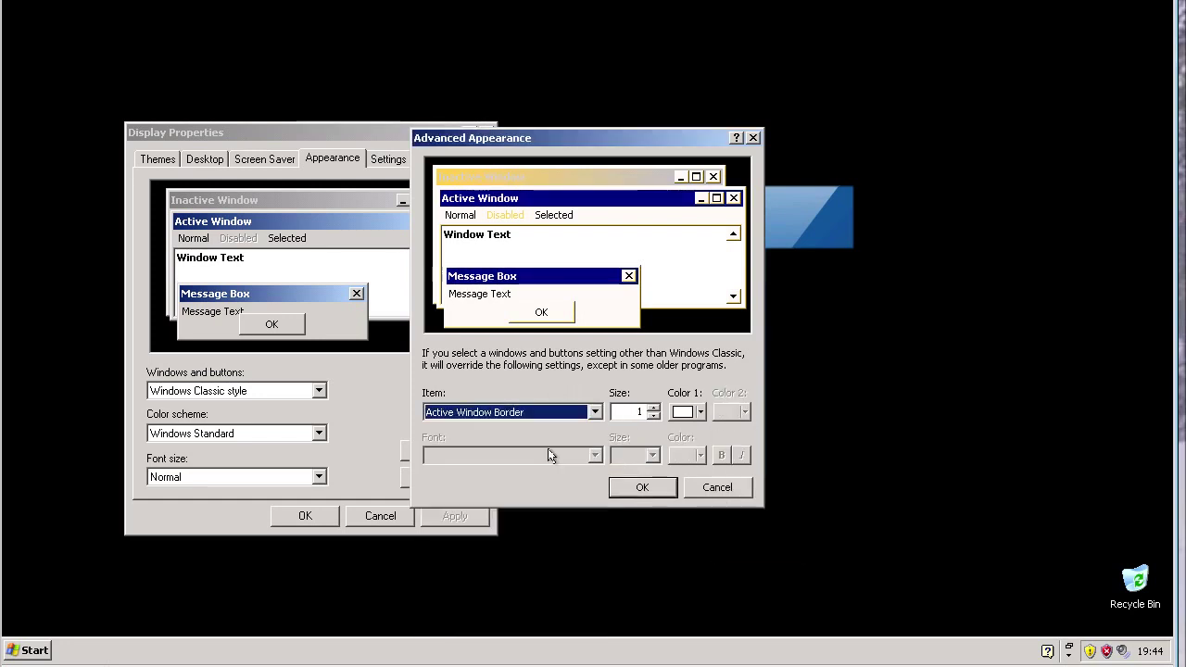
pyautogui.click(679, 414)
pyautogui.click(702, 433)
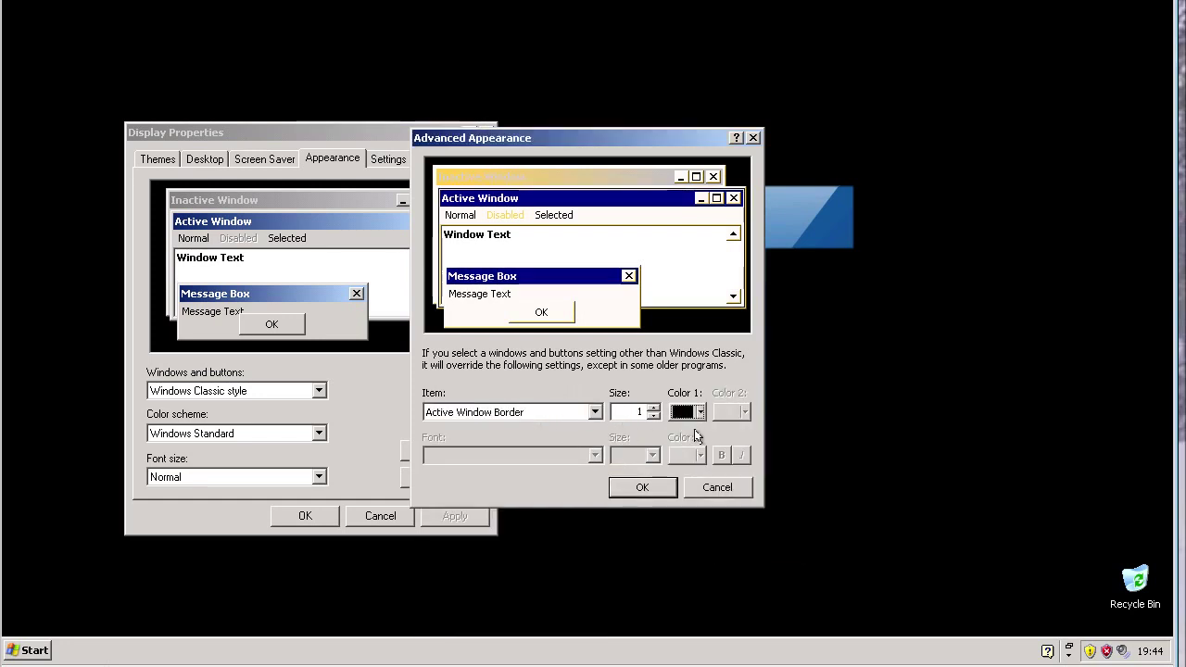
pyautogui.click(567, 413)
pyautogui.click(482, 465)
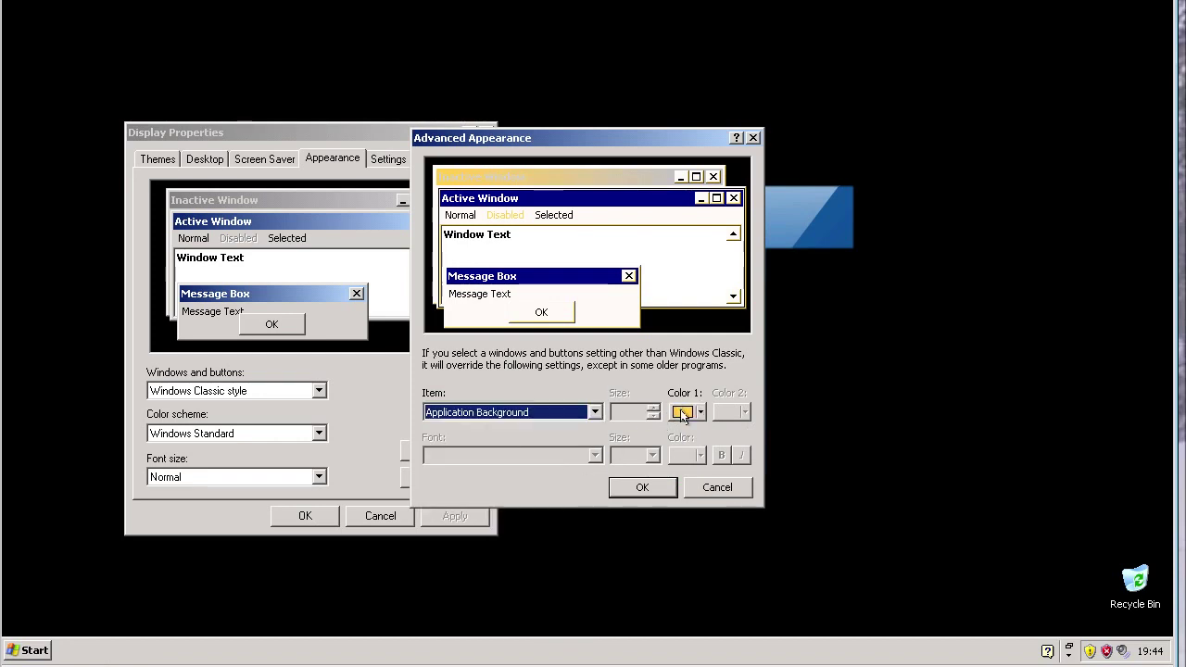
pyautogui.click(682, 415)
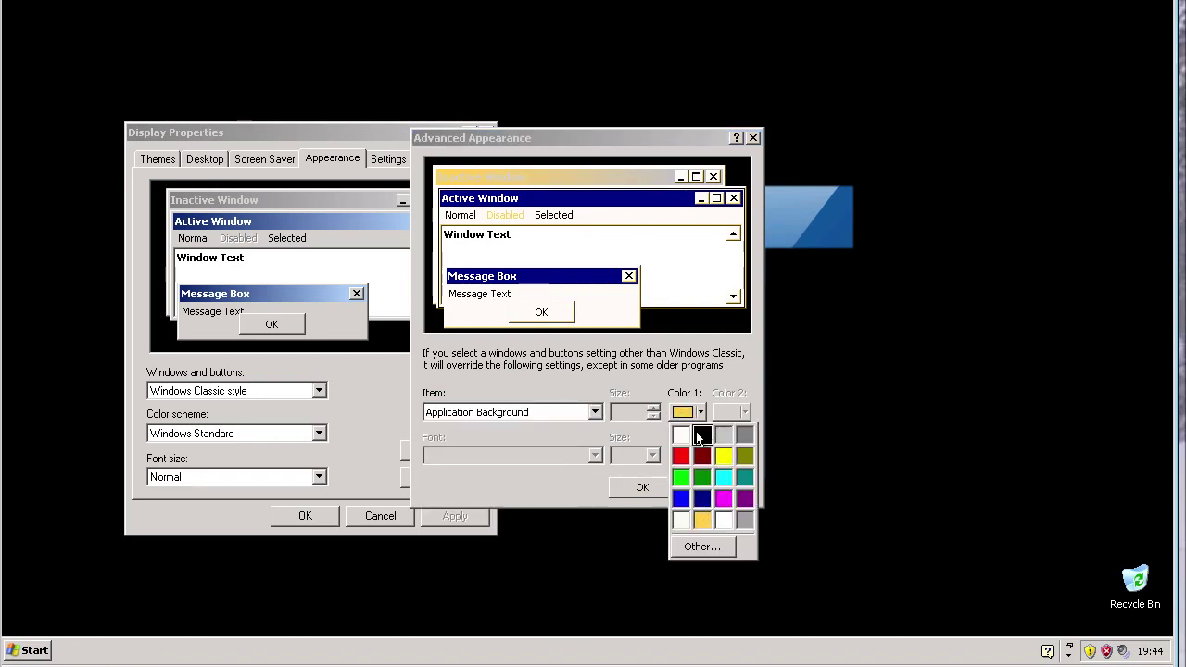
pyautogui.click(701, 433)
# - Check Caption Buttons and Active Title Bar, then try magenta for 3D Objects
pyautogui.click(595, 413)
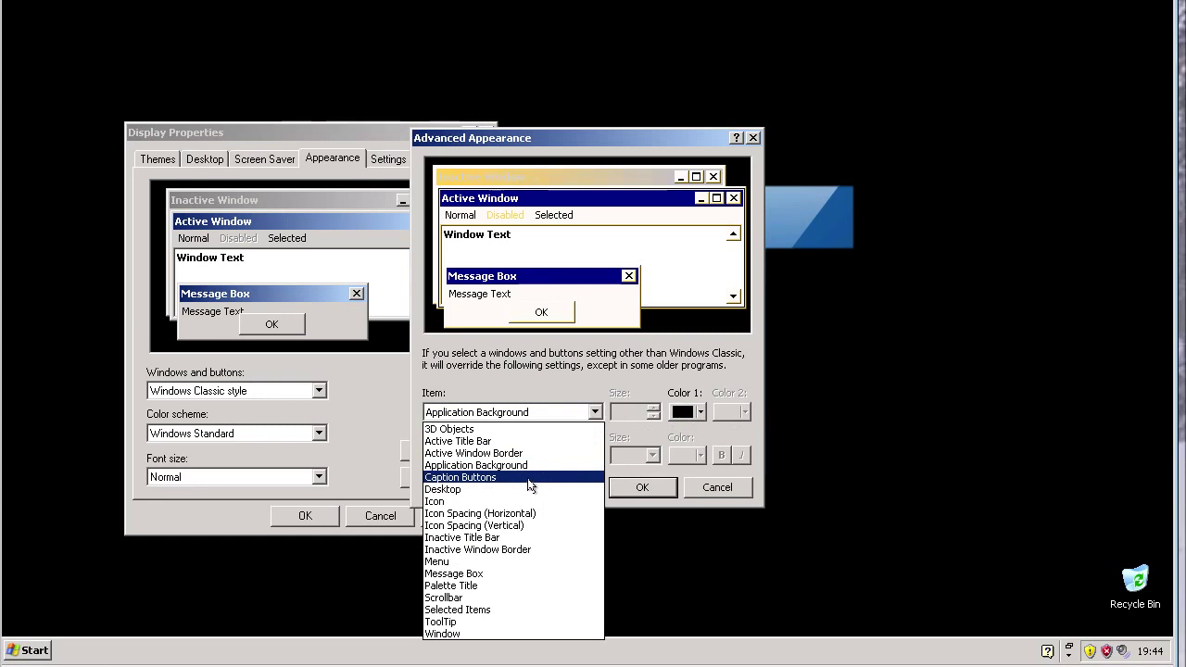
pyautogui.click(534, 486)
pyautogui.click(546, 411)
pyautogui.click(538, 441)
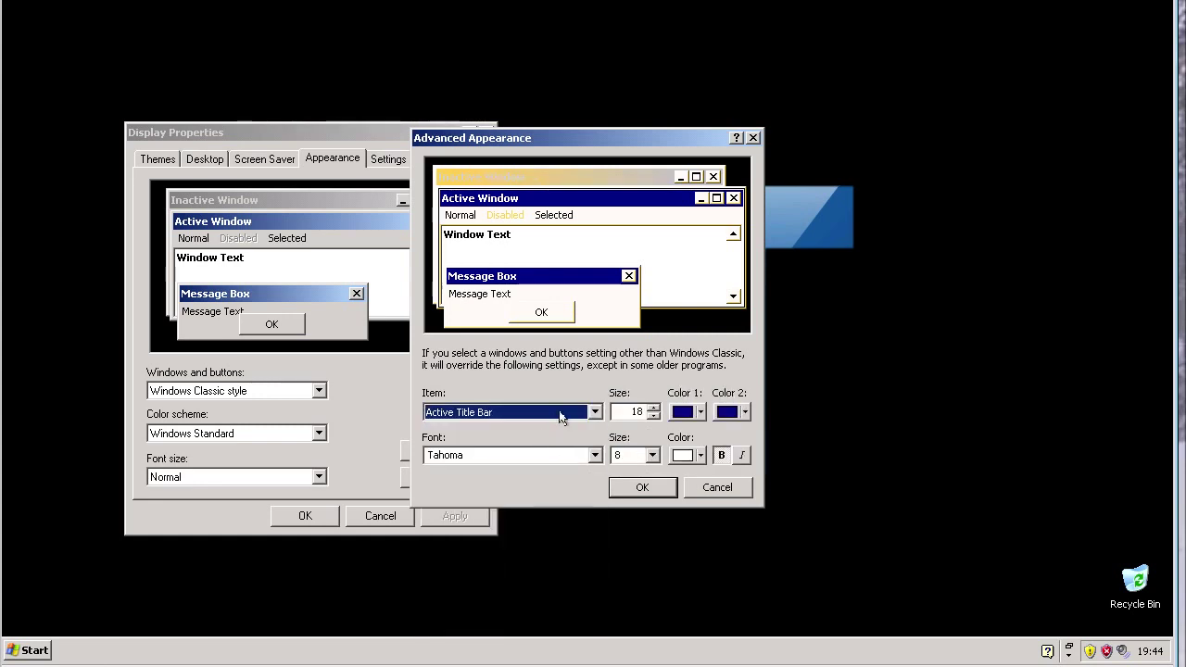
pyautogui.click(559, 412)
pyautogui.click(580, 428)
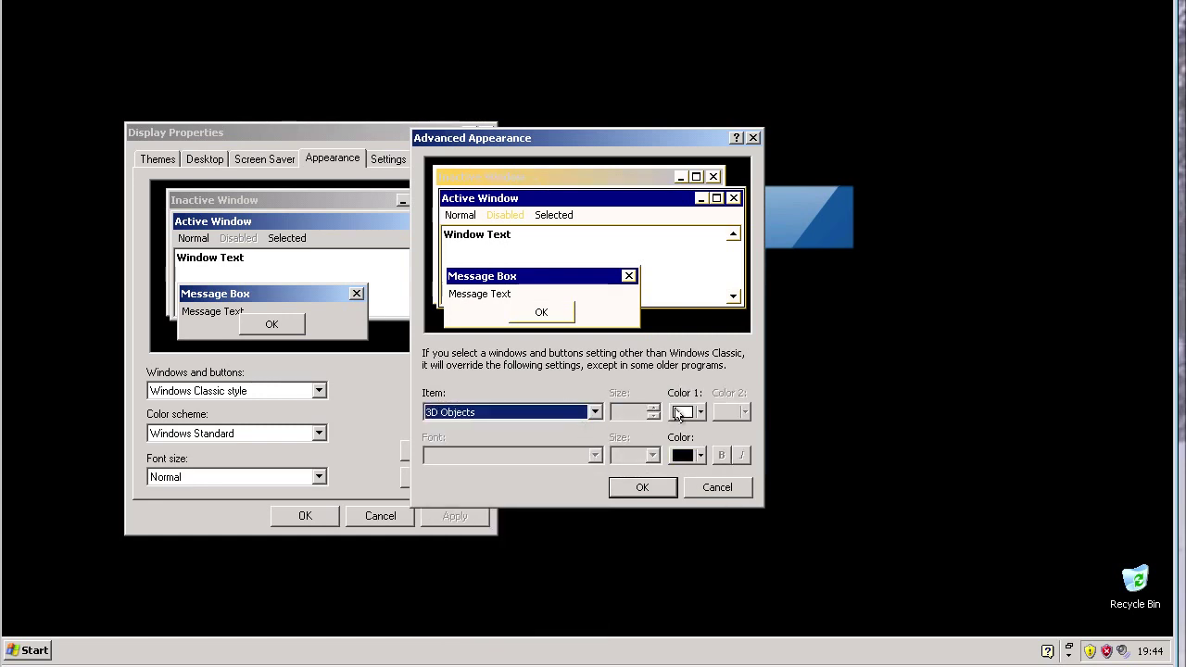
pyautogui.click(689, 413)
pyautogui.click(721, 502)
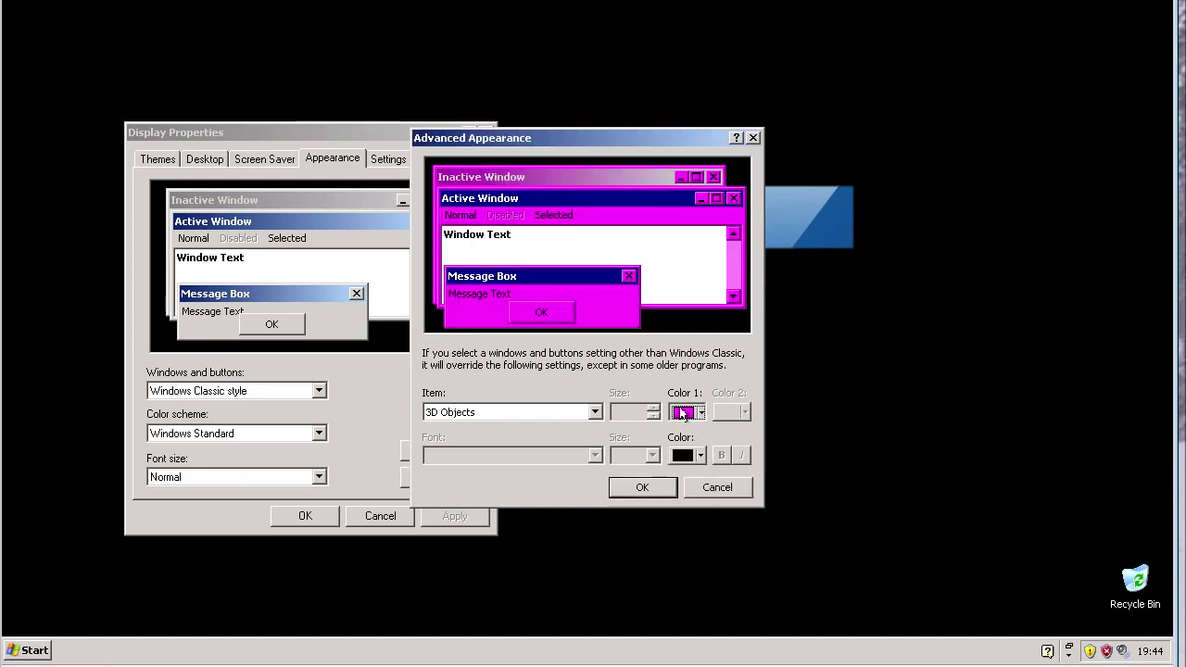
# - Set 3D Objects to a custom light blue from the full colour chooser
pyautogui.click(689, 414)
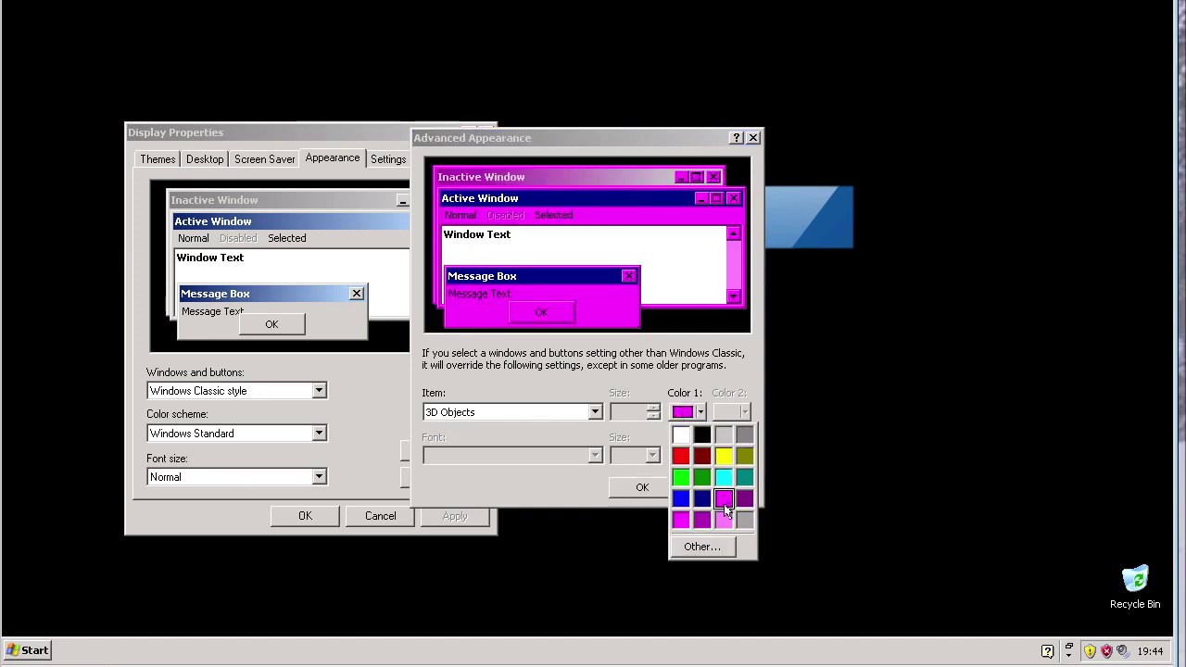
pyautogui.click(704, 545)
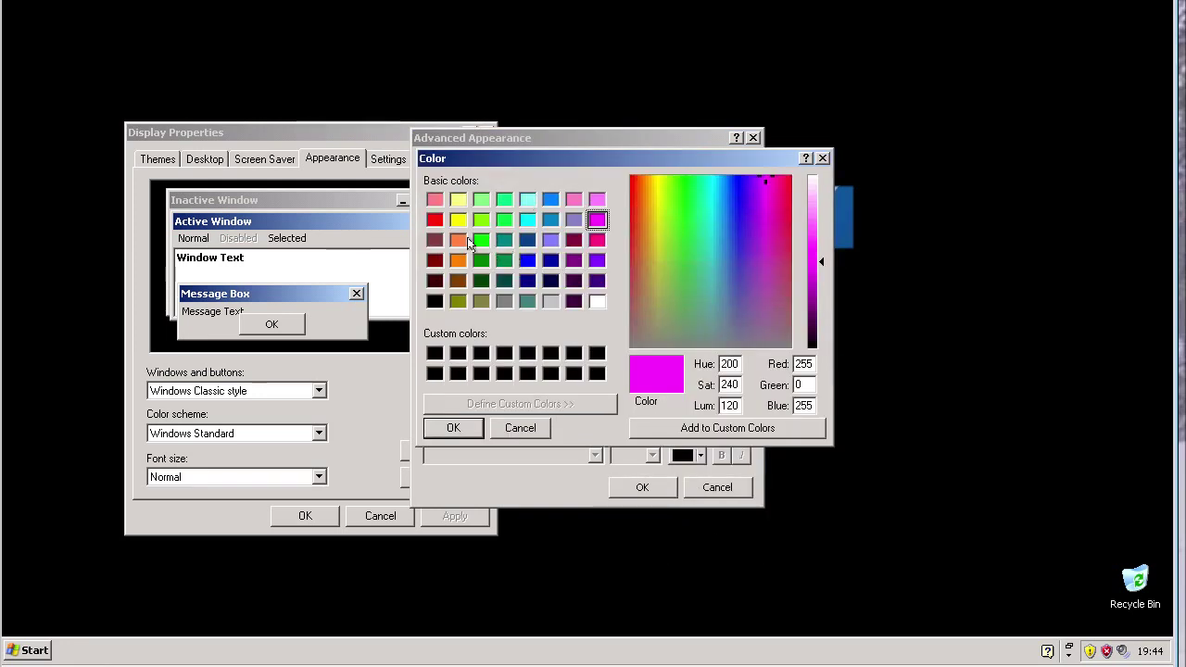
pyautogui.click(550, 199)
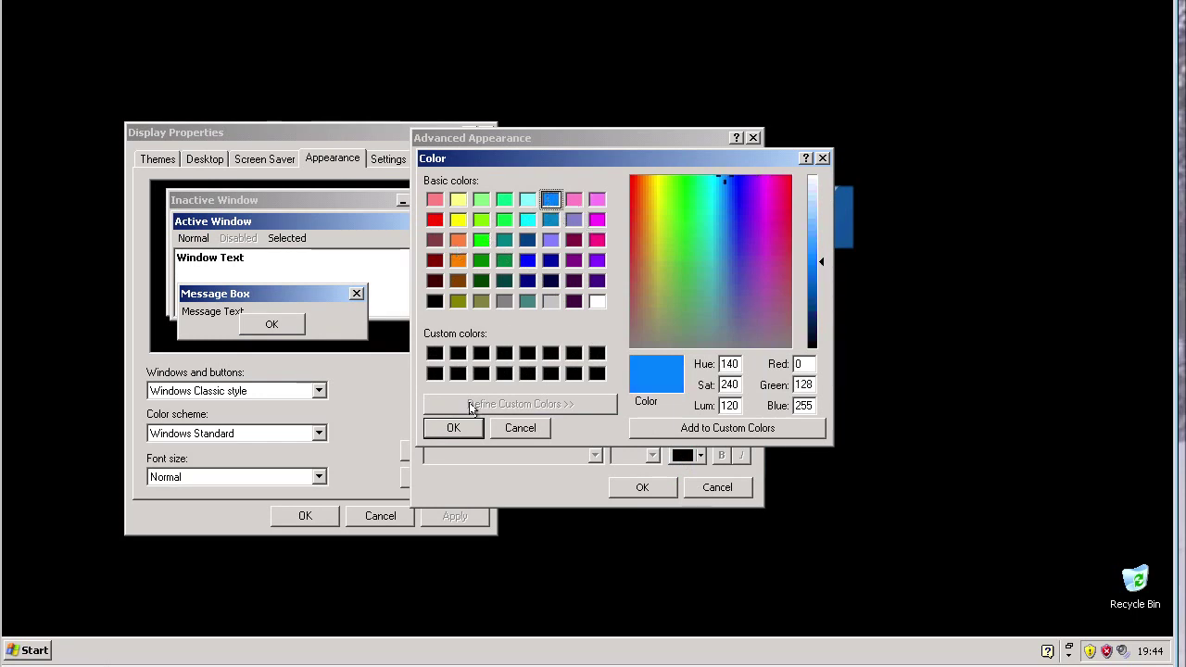
pyautogui.click(465, 431)
pyautogui.click(686, 412)
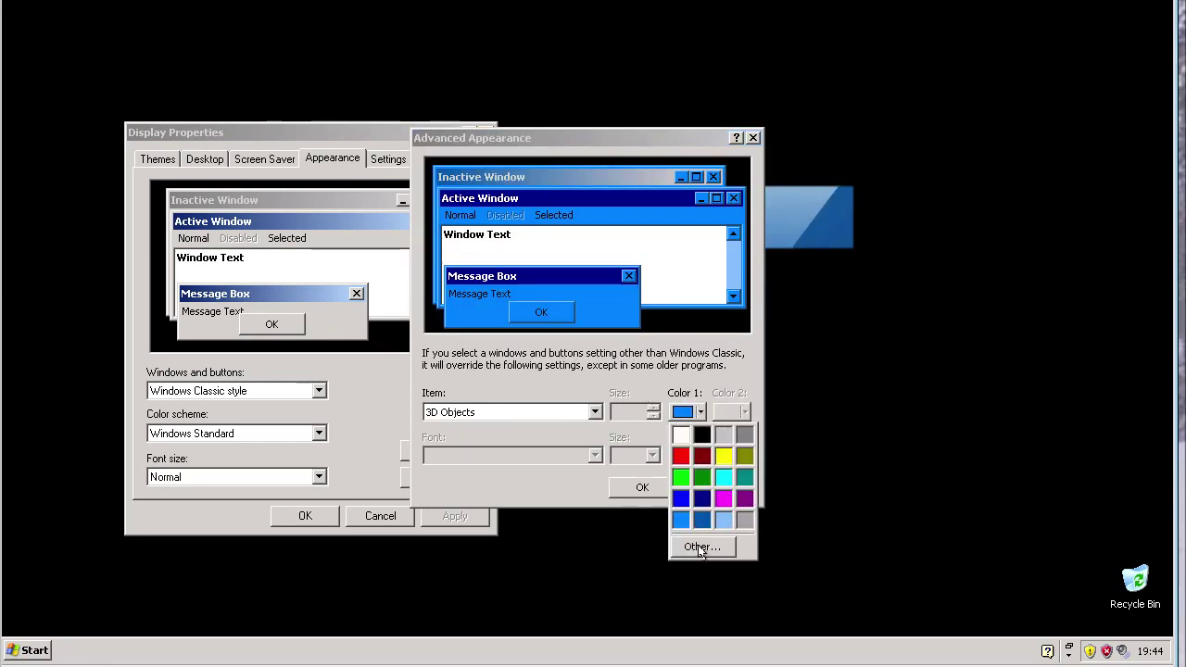
pyautogui.click(703, 549)
pyautogui.click(820, 206)
pyautogui.click(454, 427)
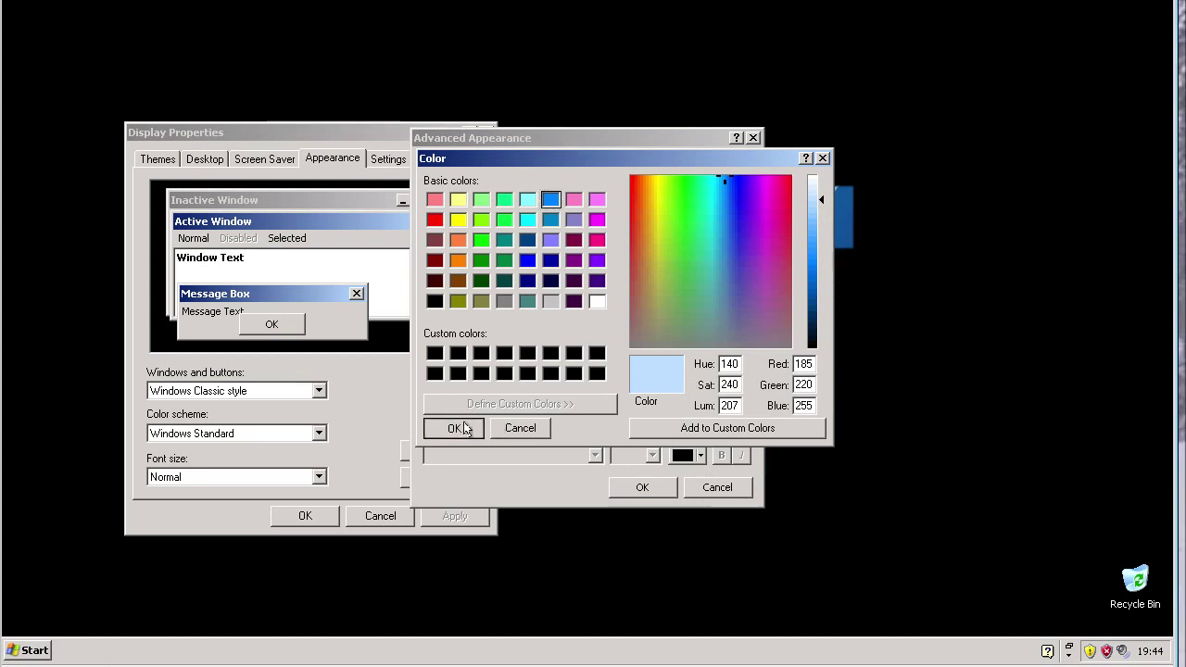
# - Review the Desktop and Icon element settings
pyautogui.click(579, 412)
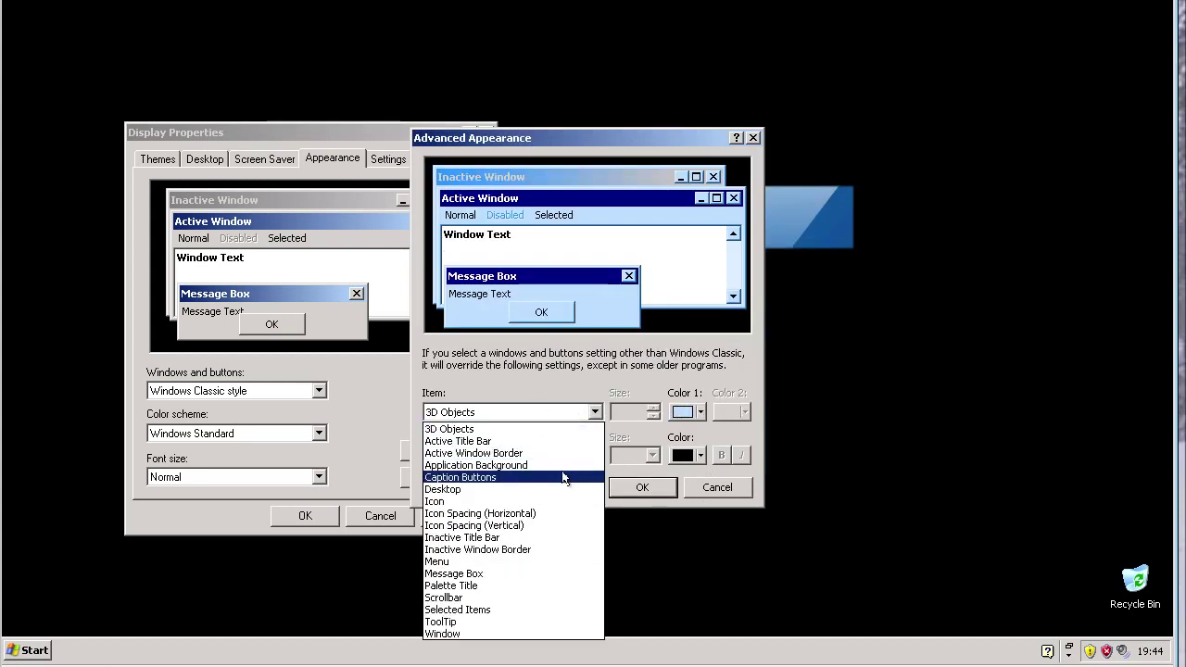
pyautogui.click(559, 489)
pyautogui.click(547, 413)
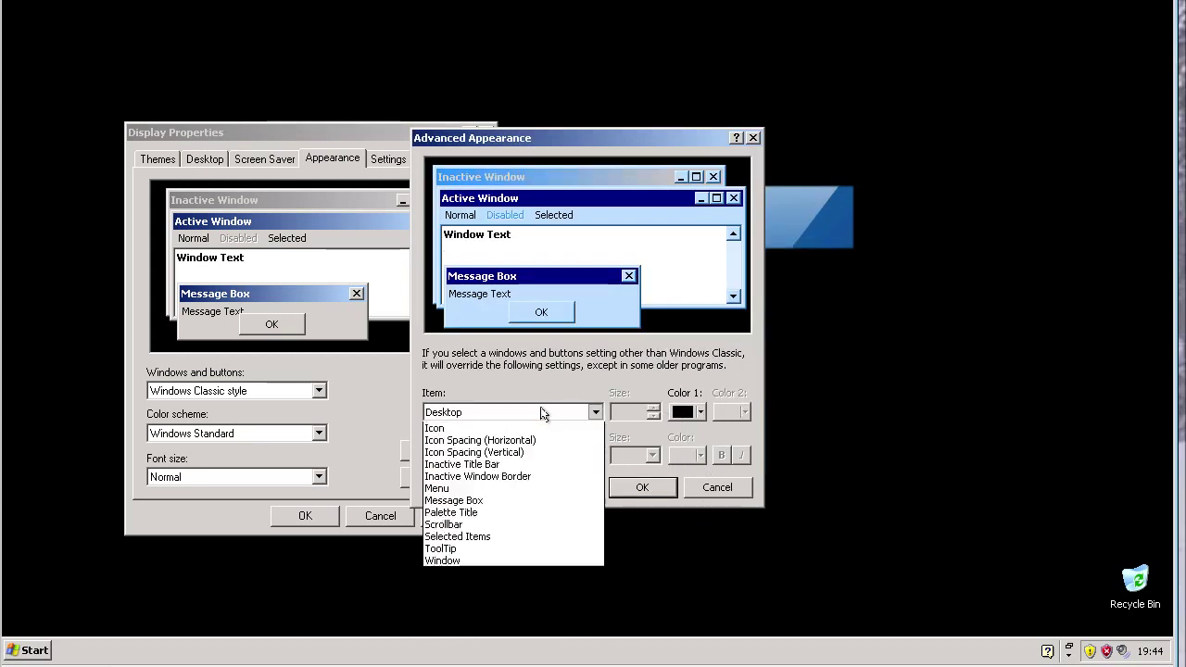
pyautogui.click(565, 429)
# - Make the Inactive Title Bar dark grey with black text, and the Inactive Window Border grey
pyautogui.click(563, 412)
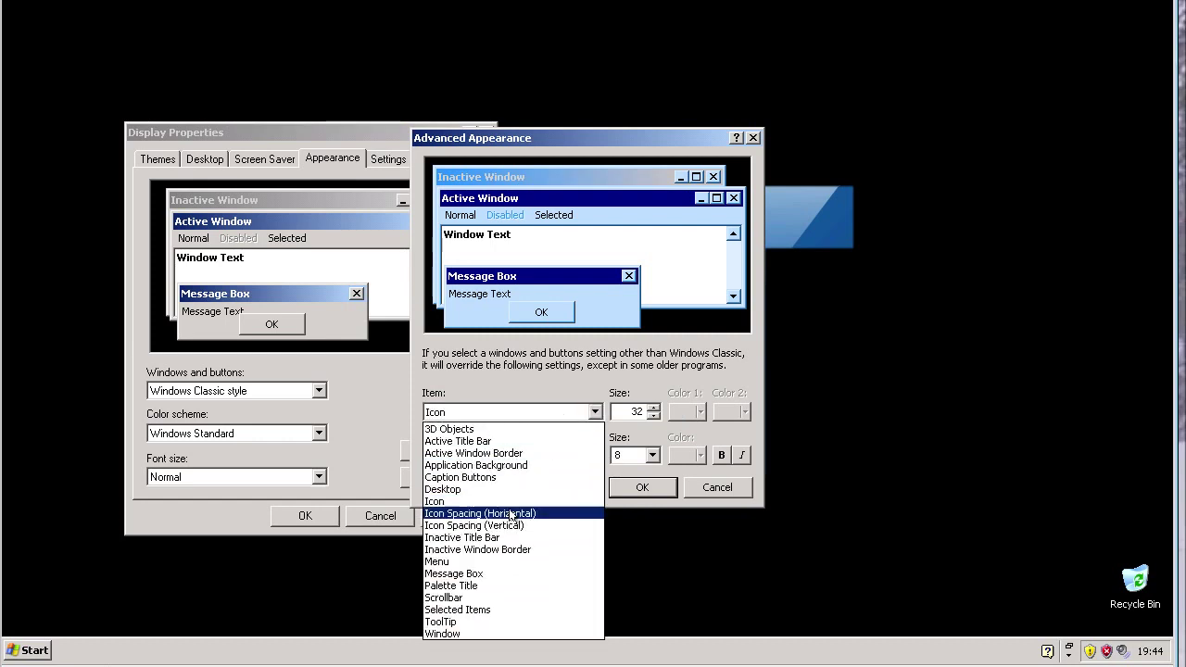
pyautogui.click(555, 540)
pyautogui.click(736, 411)
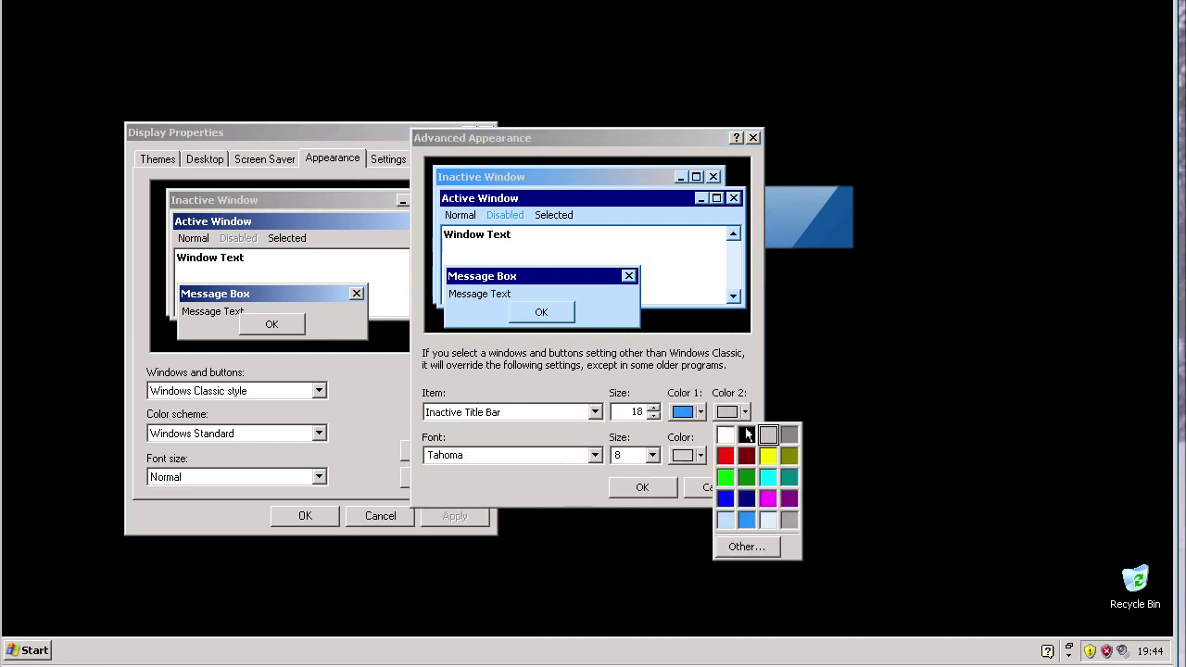
pyautogui.click(789, 435)
pyautogui.click(686, 412)
pyautogui.click(743, 434)
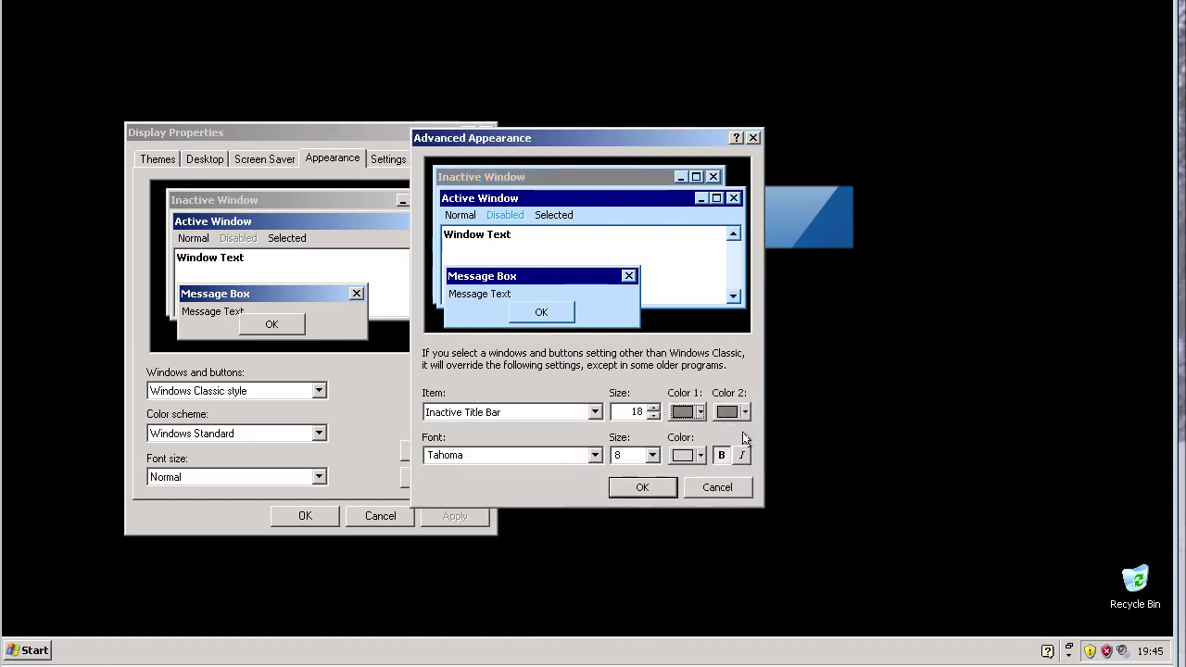
pyautogui.click(686, 455)
pyautogui.click(683, 469)
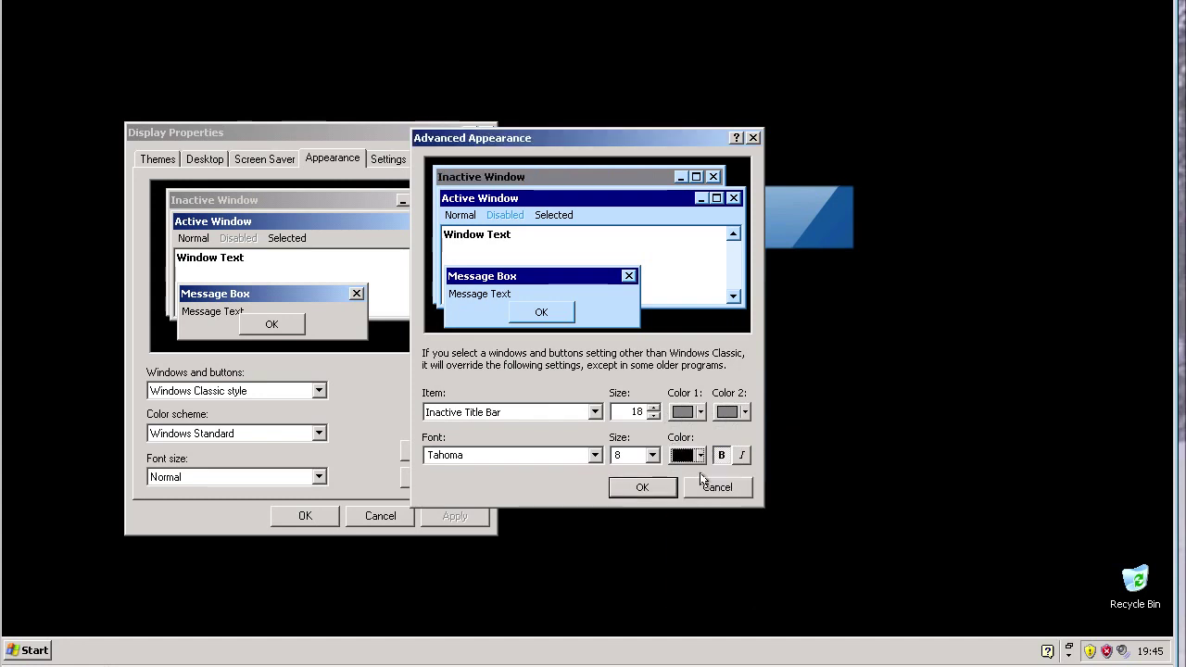
pyautogui.click(567, 411)
pyautogui.click(550, 545)
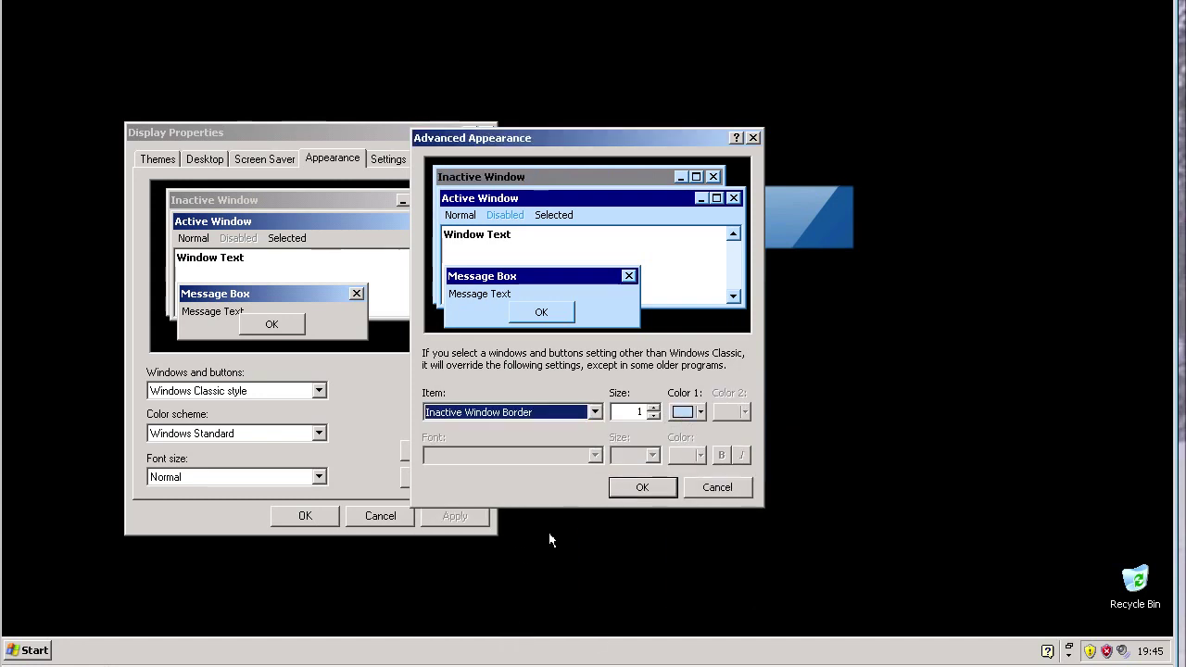
pyautogui.click(697, 412)
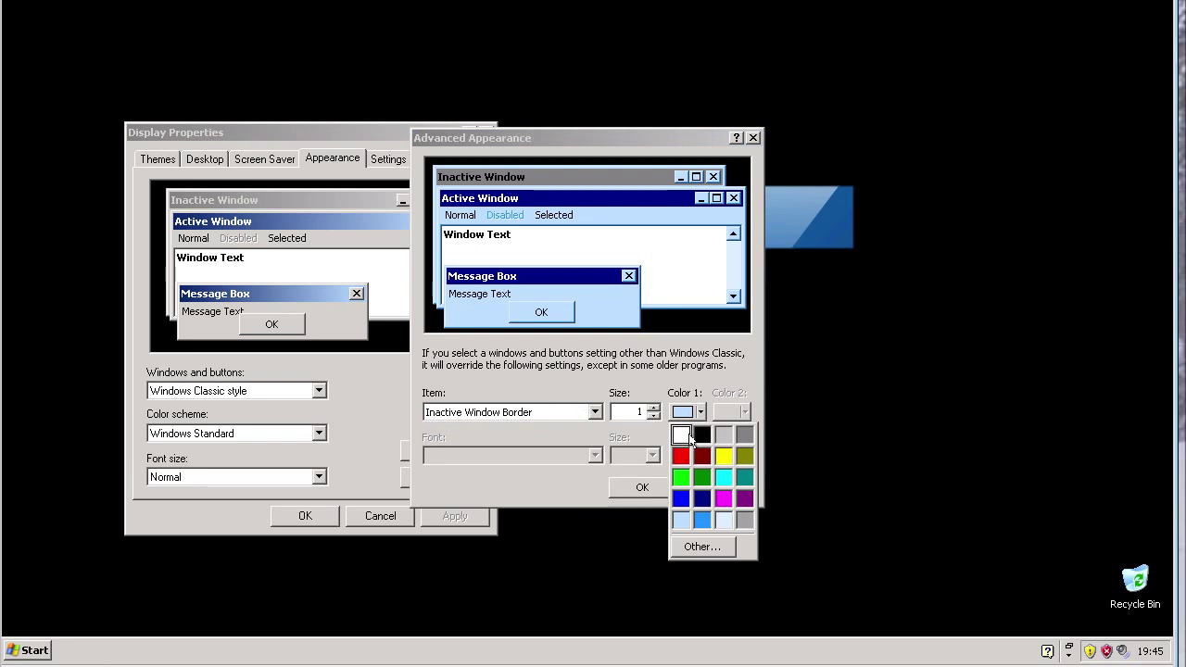
pyautogui.click(724, 435)
# - Make the Menu navy with white text
pyautogui.click(587, 412)
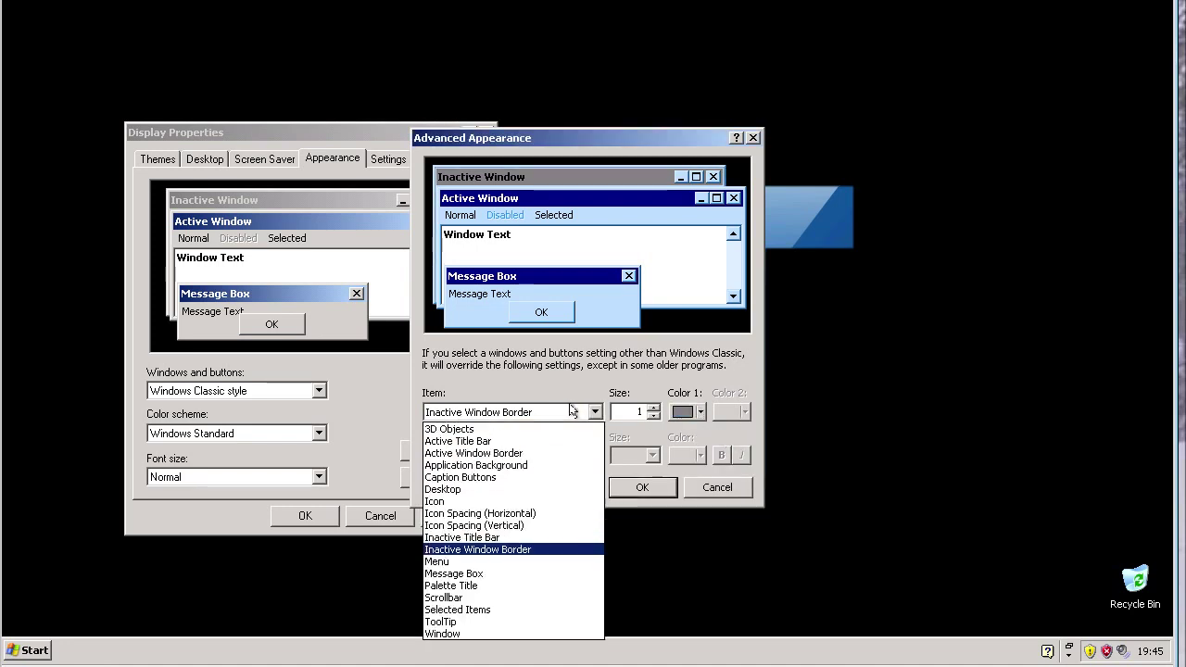
pyautogui.click(505, 563)
pyautogui.click(697, 412)
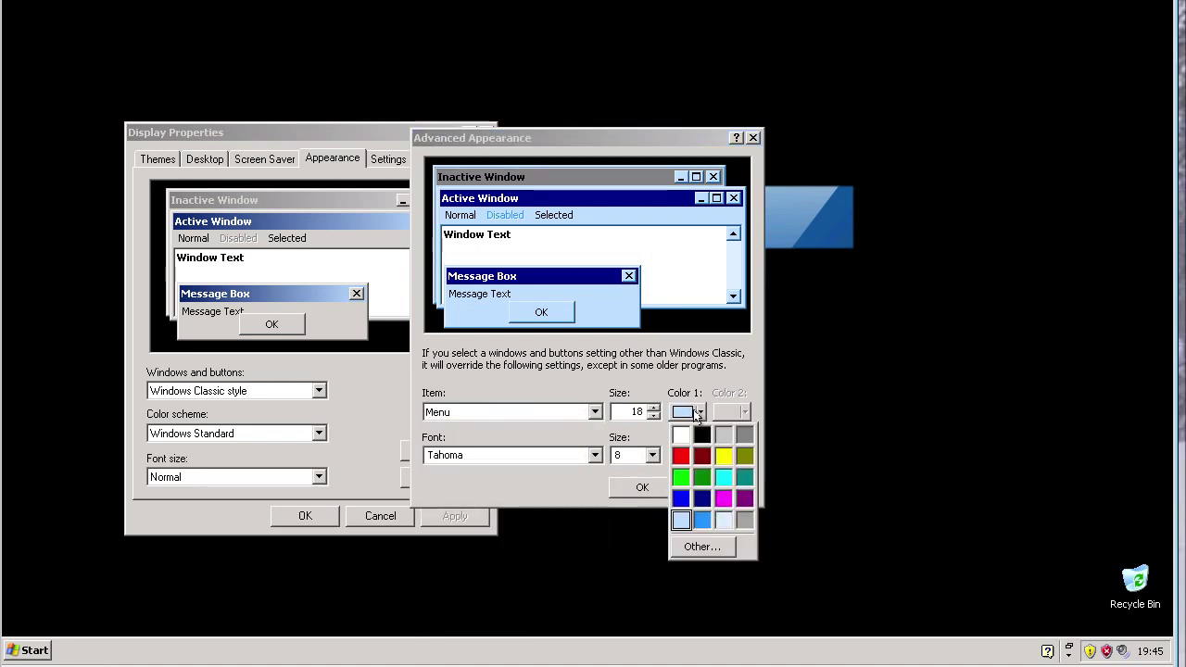
pyautogui.click(702, 434)
pyautogui.click(672, 411)
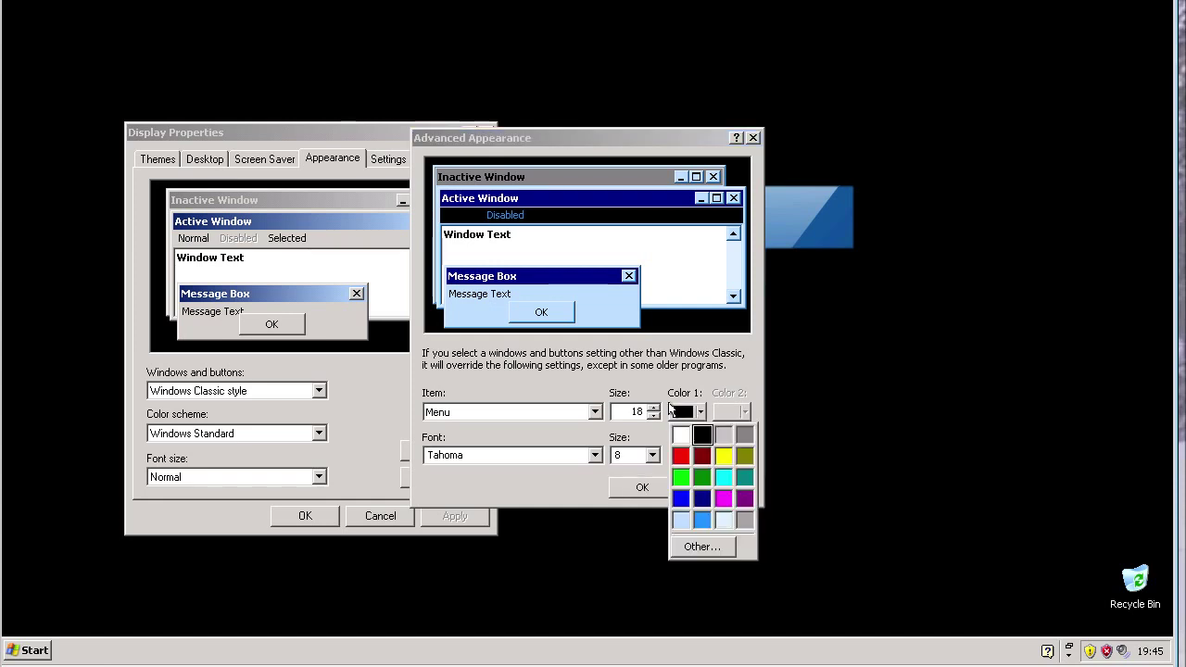
pyautogui.click(702, 499)
pyautogui.click(686, 455)
pyautogui.click(679, 482)
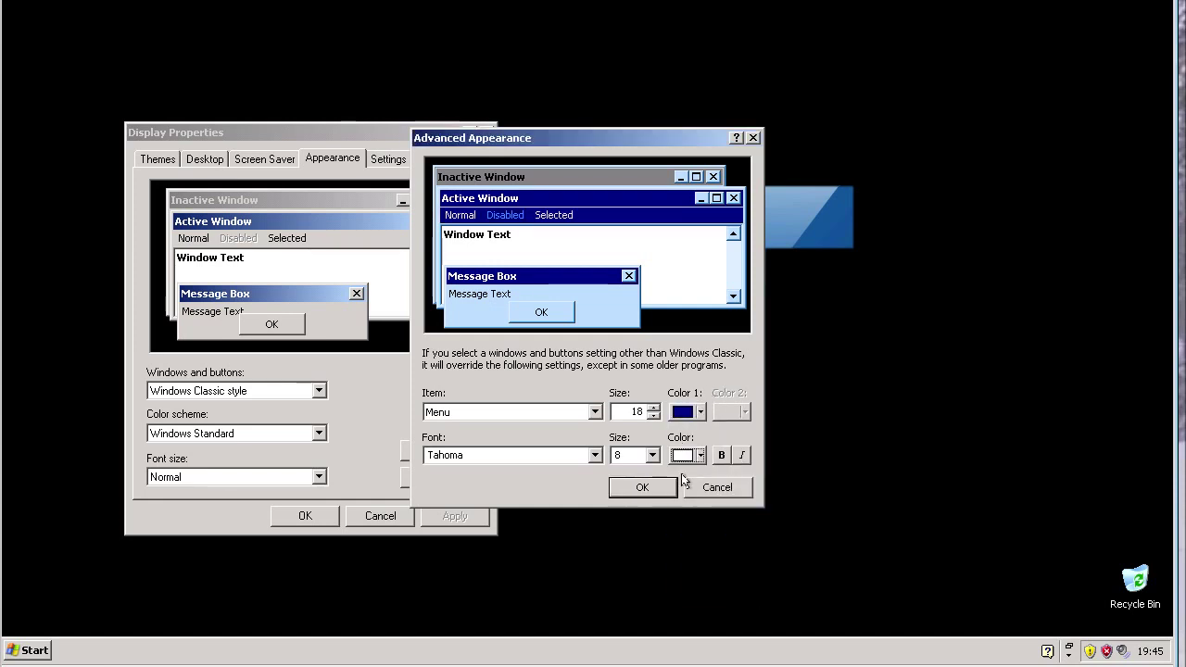
pyautogui.click(556, 419)
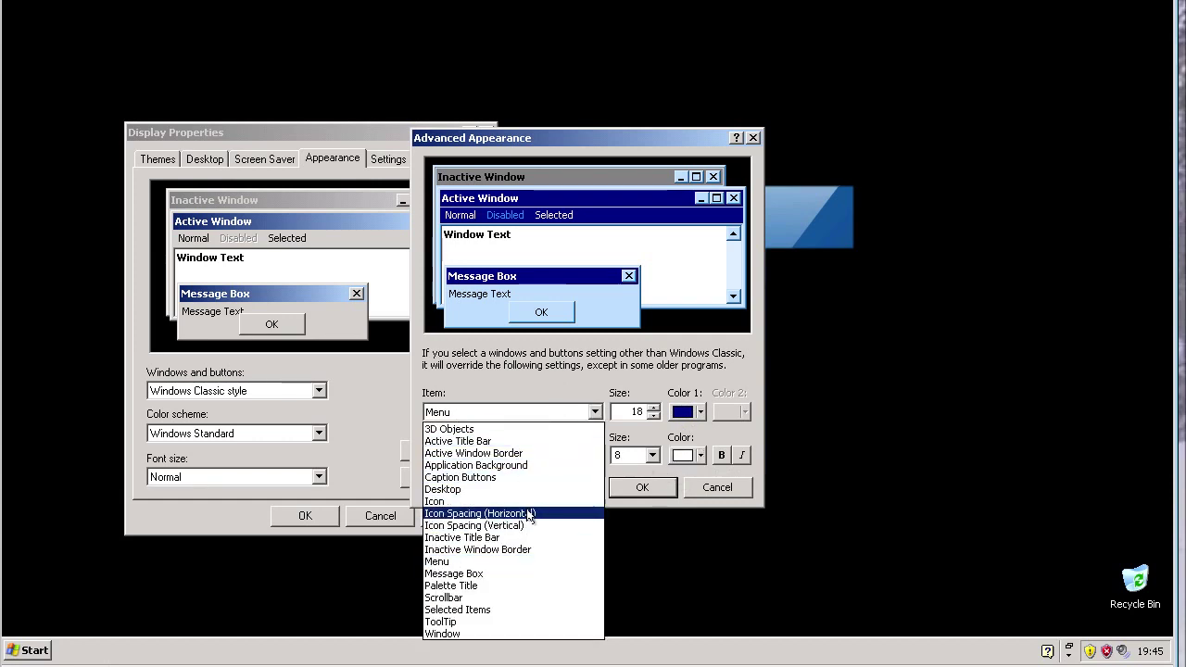
# - Keep the active window border navy and make the scrollbars narrower
pyautogui.click(529, 453)
pyautogui.click(686, 411)
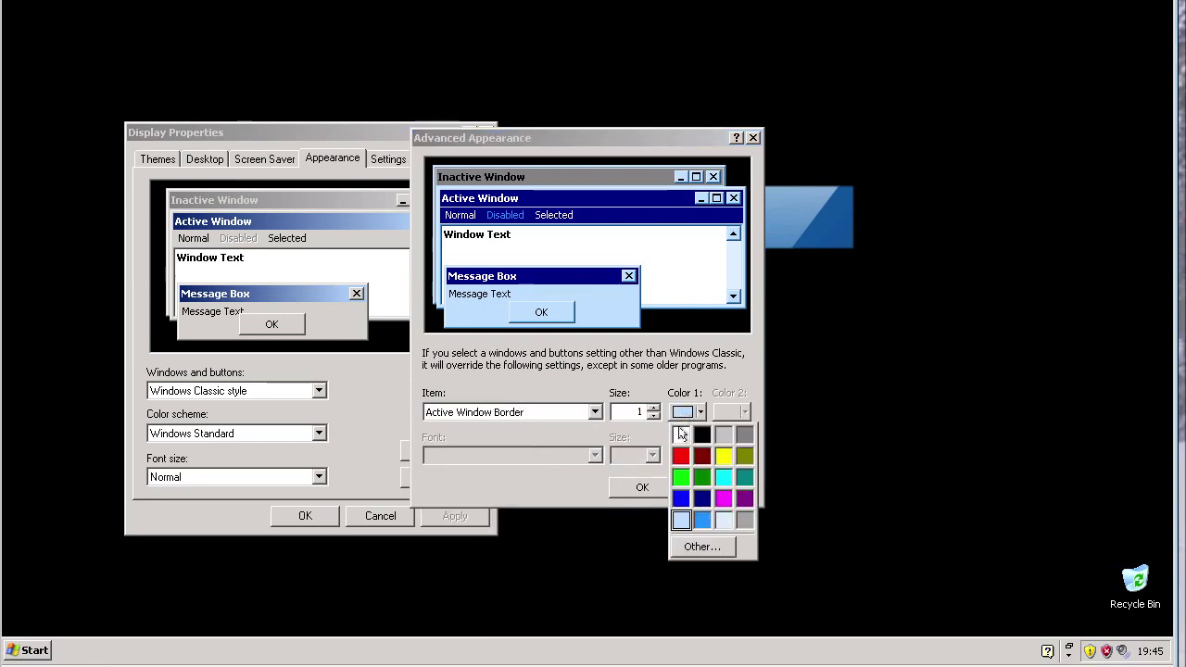
pyautogui.click(703, 503)
pyautogui.click(554, 412)
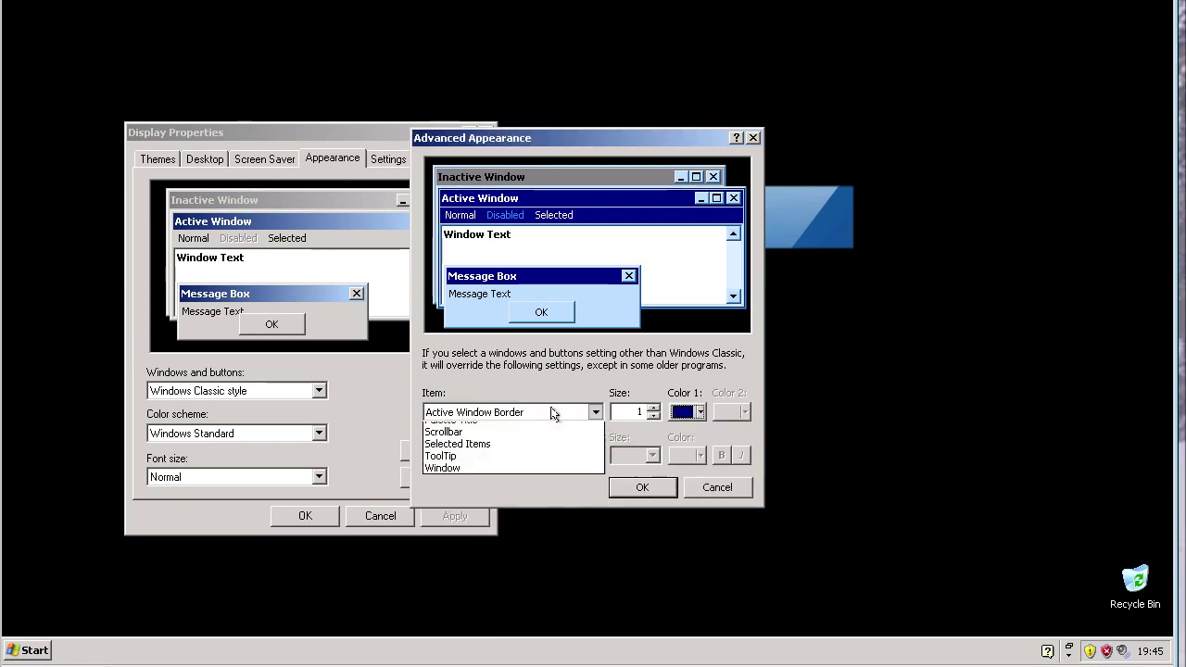
pyautogui.click(492, 574)
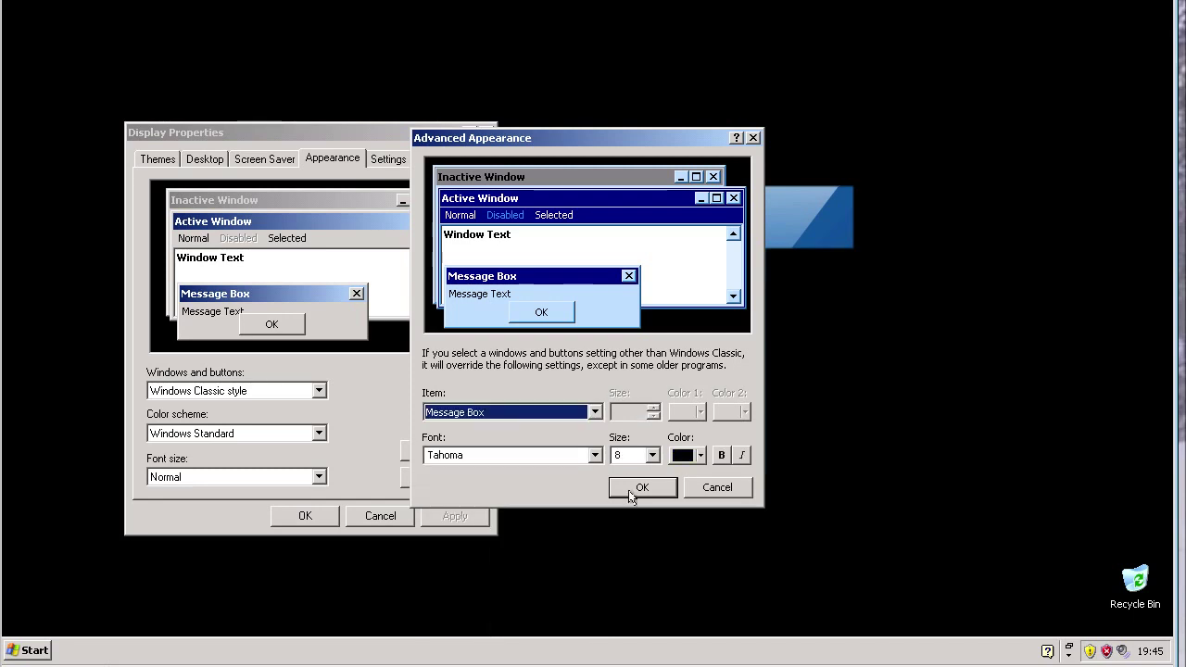
pyautogui.click(563, 414)
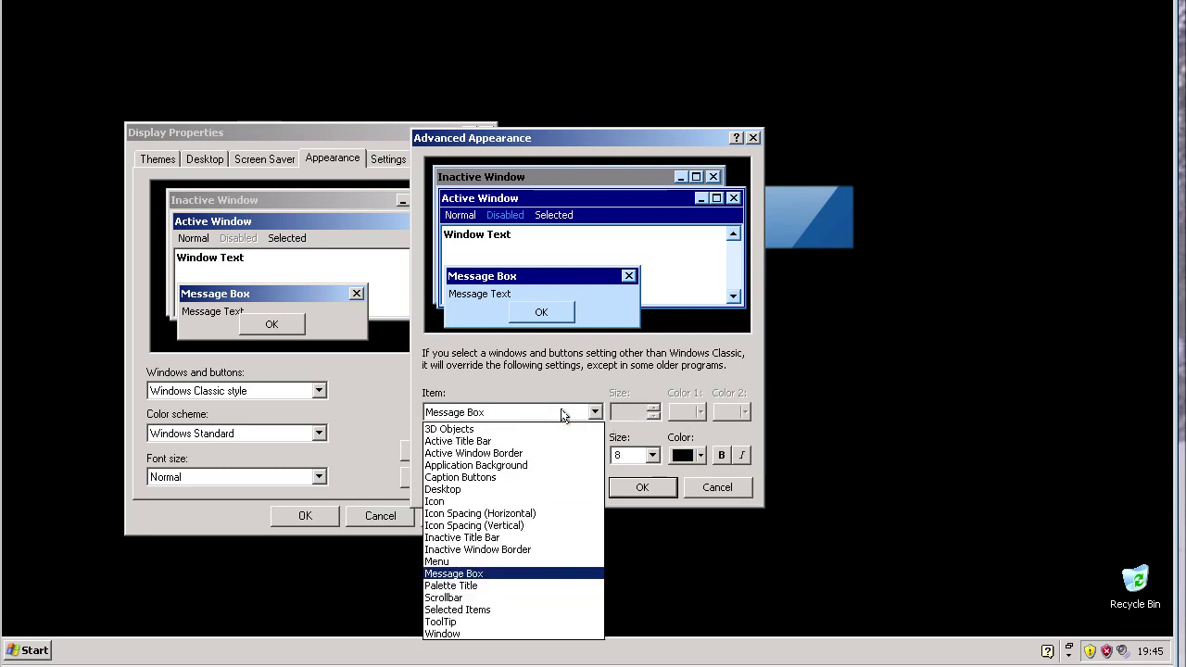
pyautogui.click(500, 598)
pyautogui.click(655, 417)
pyautogui.click(655, 417)
pyautogui.click(655, 417)
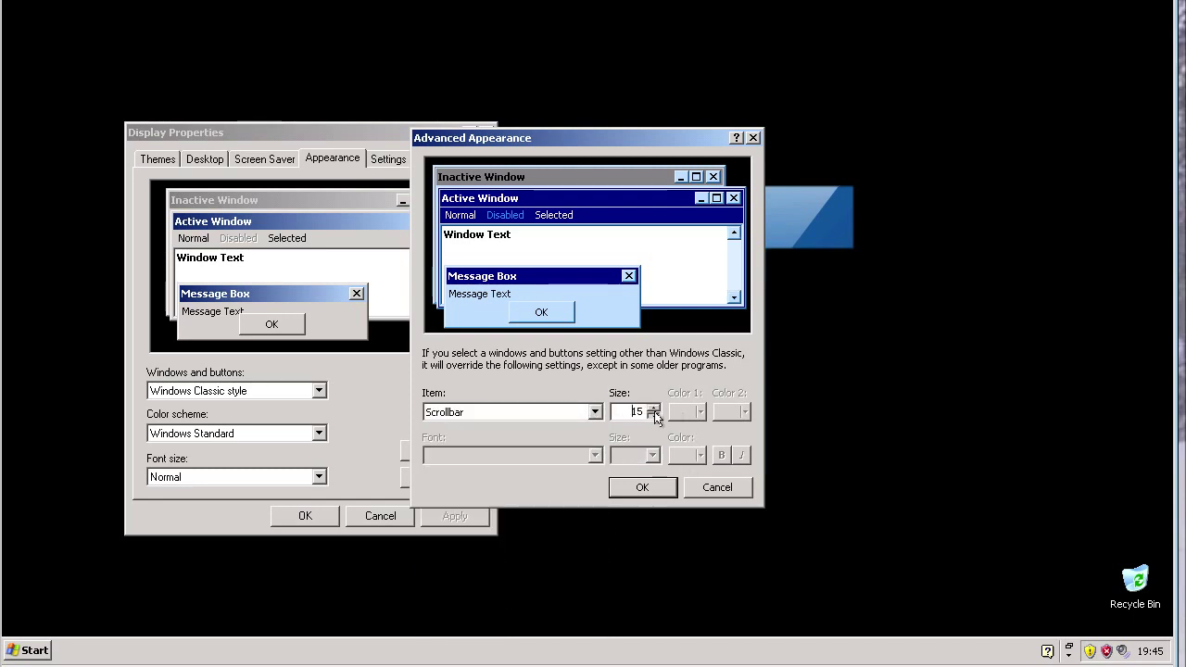
pyautogui.click(655, 417)
pyautogui.click(655, 417)
# - Give Selected Items a black background and light-blue text
pyautogui.click(594, 411)
pyautogui.click(521, 610)
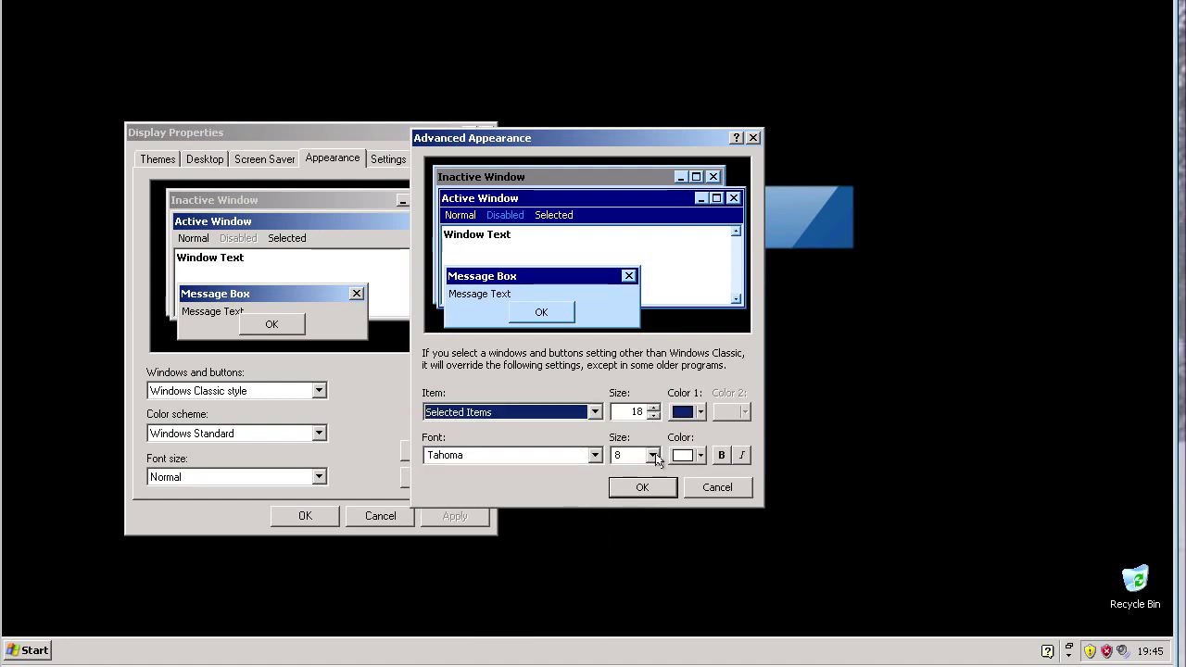
pyautogui.click(682, 414)
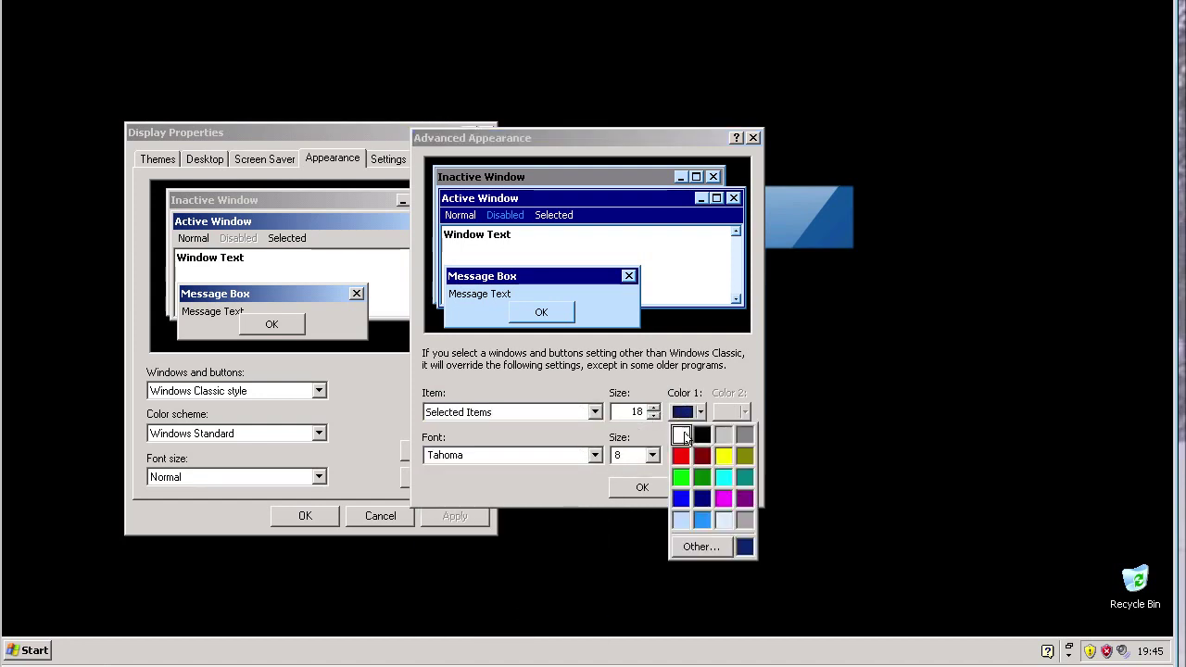
pyautogui.click(702, 435)
pyautogui.click(688, 455)
pyautogui.click(688, 455)
pyautogui.click(688, 455)
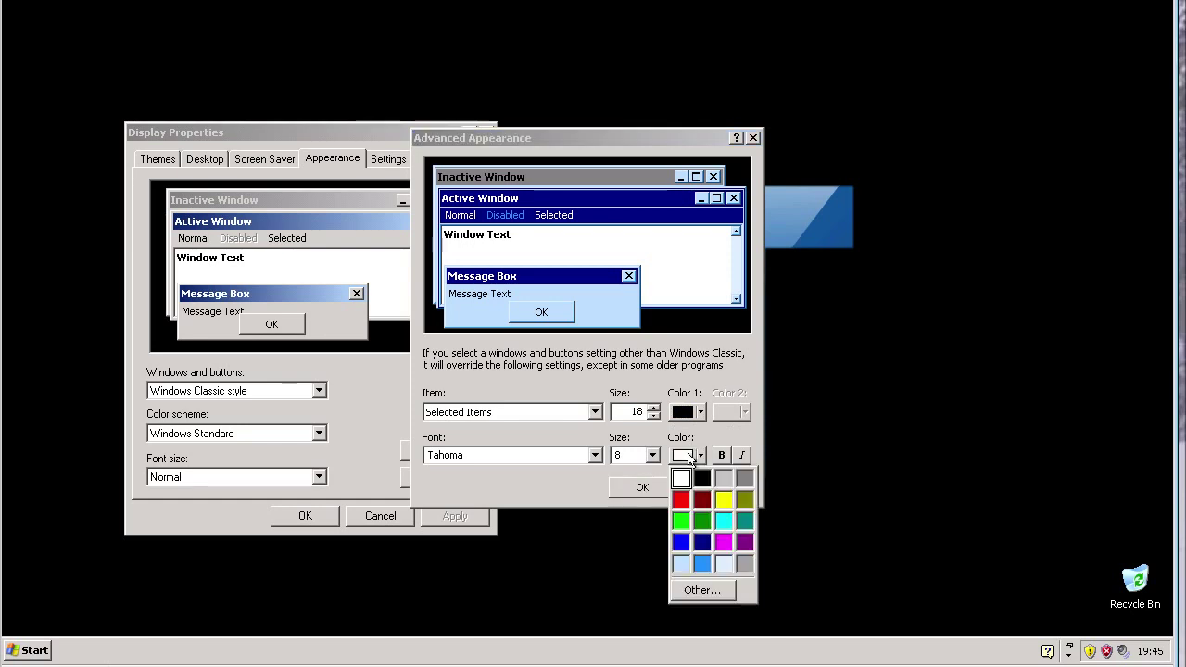
pyautogui.click(724, 520)
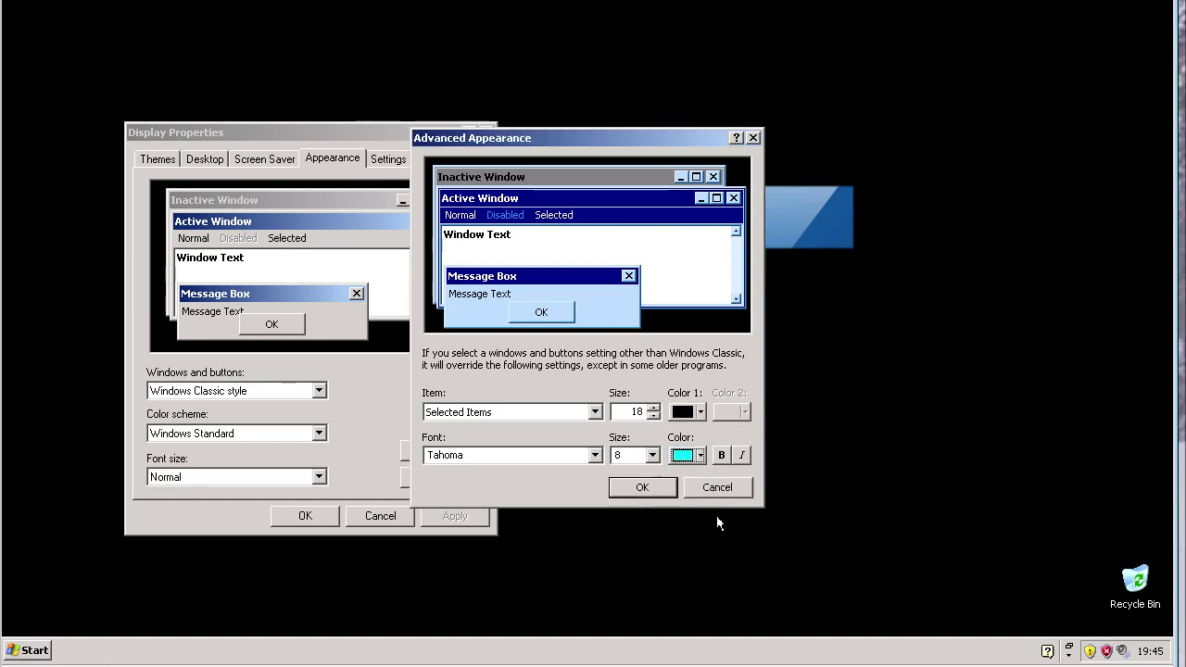
pyautogui.click(676, 455)
pyautogui.click(702, 556)
# - Make ToolTips a black background with white text
pyautogui.click(574, 415)
pyautogui.click(500, 622)
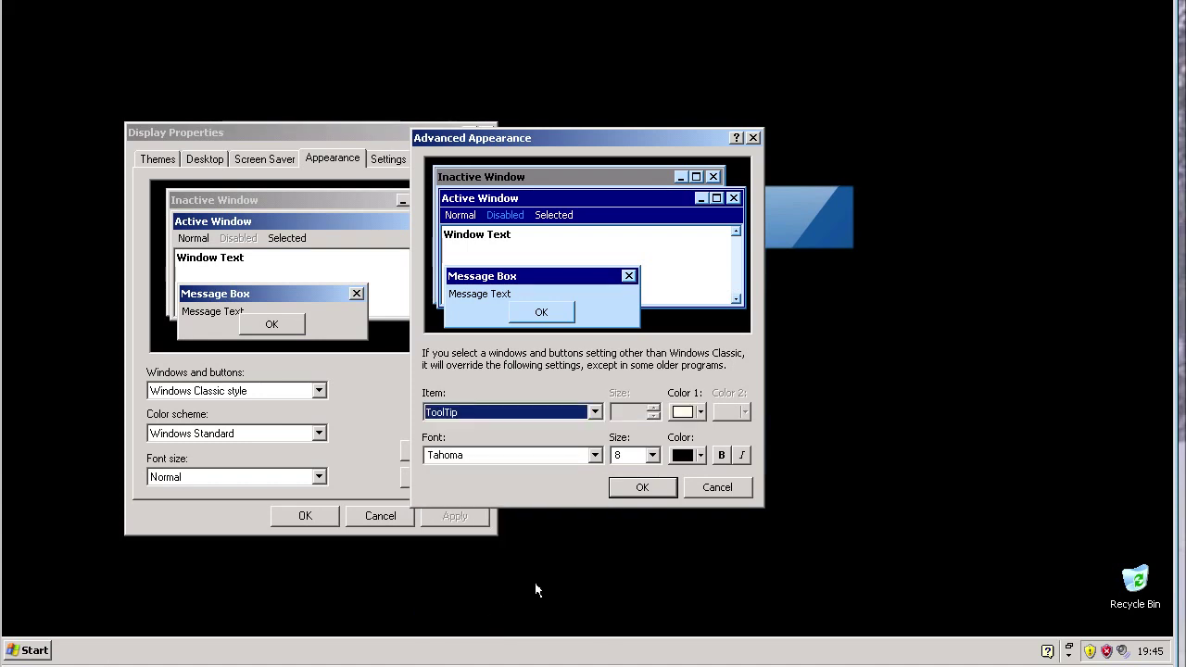
pyautogui.click(686, 411)
pyautogui.click(703, 434)
pyautogui.click(683, 454)
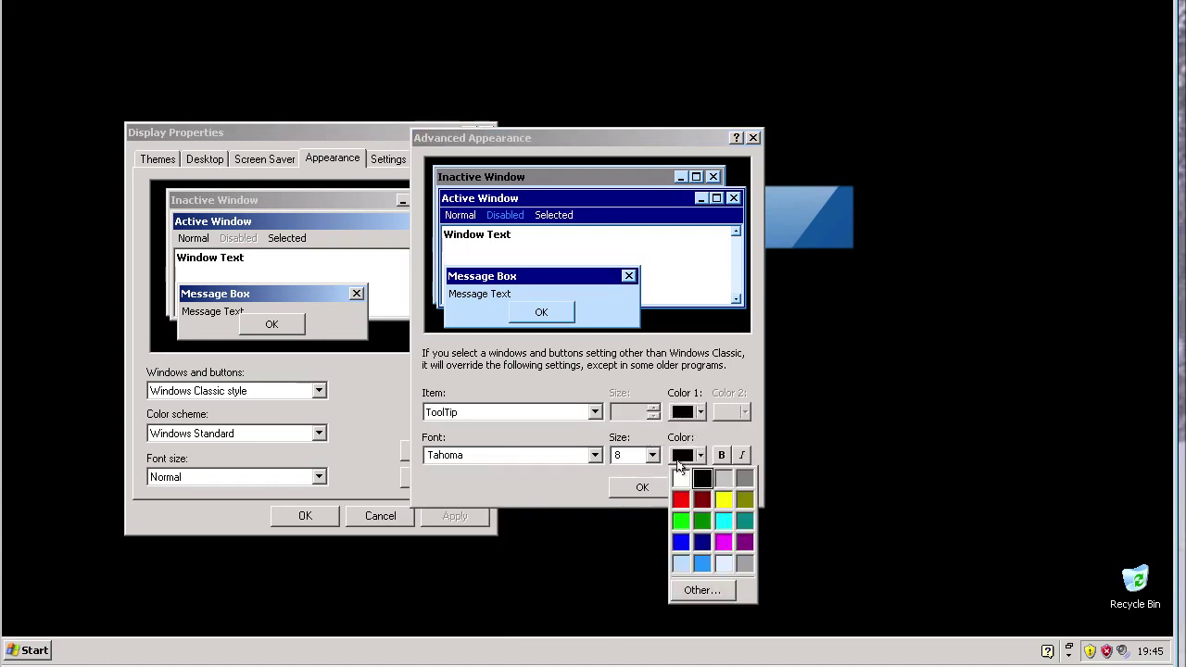
pyautogui.click(681, 477)
# - Set window backgrounds to pale blue, then confirm and apply the colour scheme
pyautogui.click(537, 412)
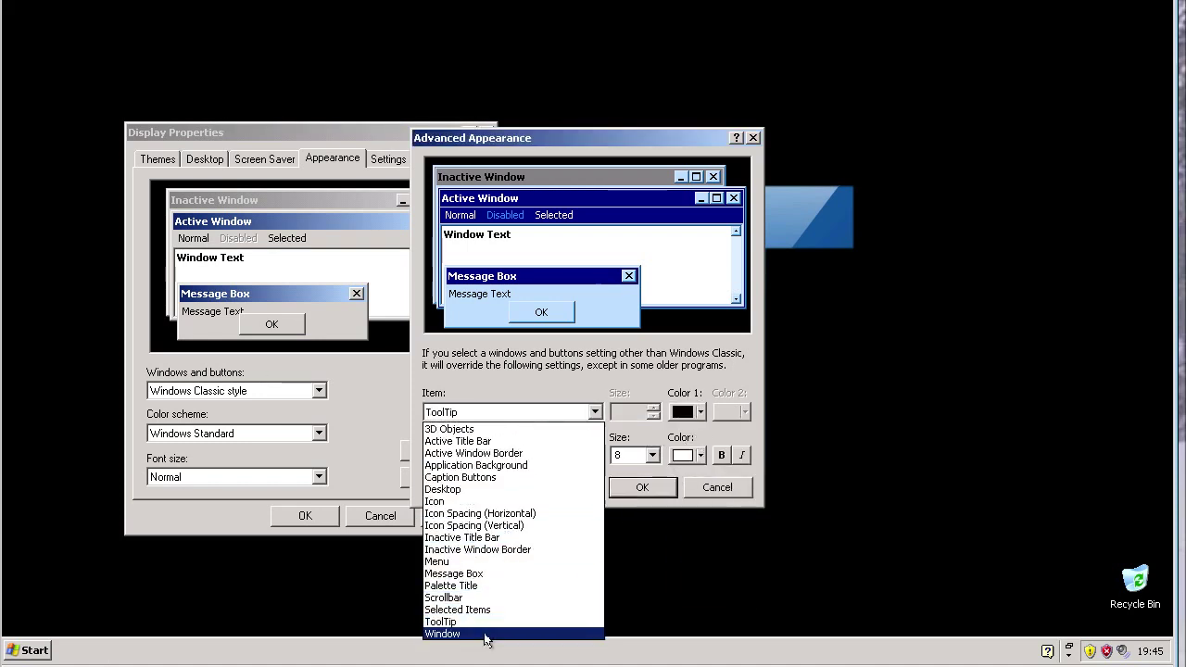
pyautogui.click(484, 634)
pyautogui.click(690, 411)
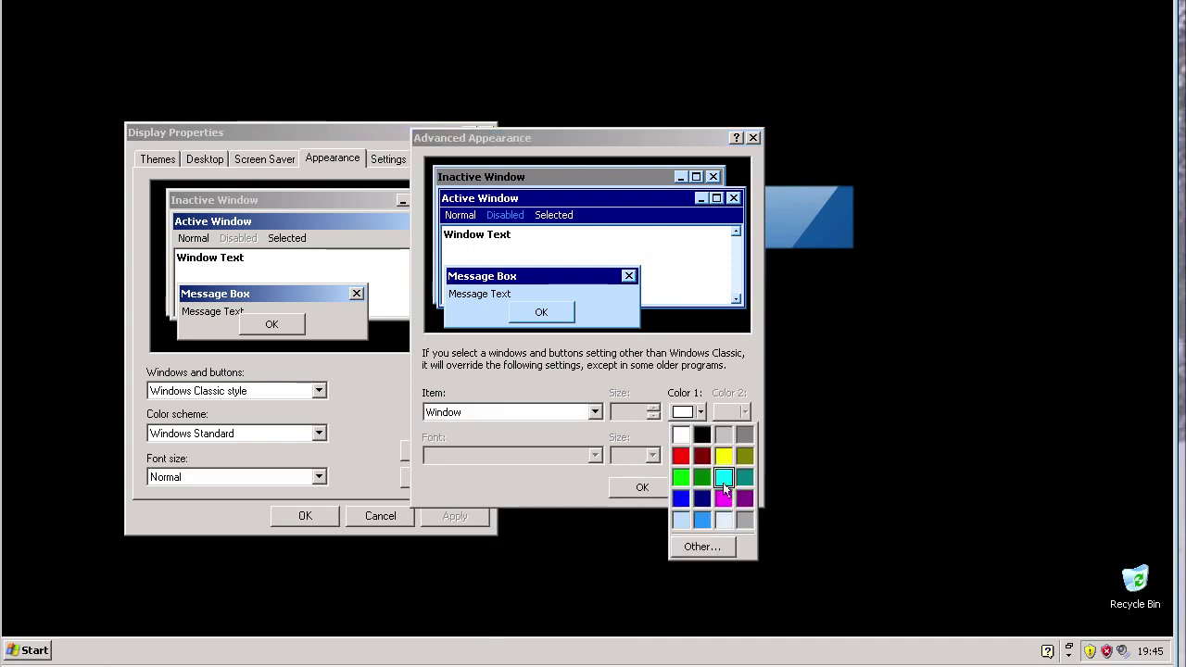
pyautogui.click(724, 522)
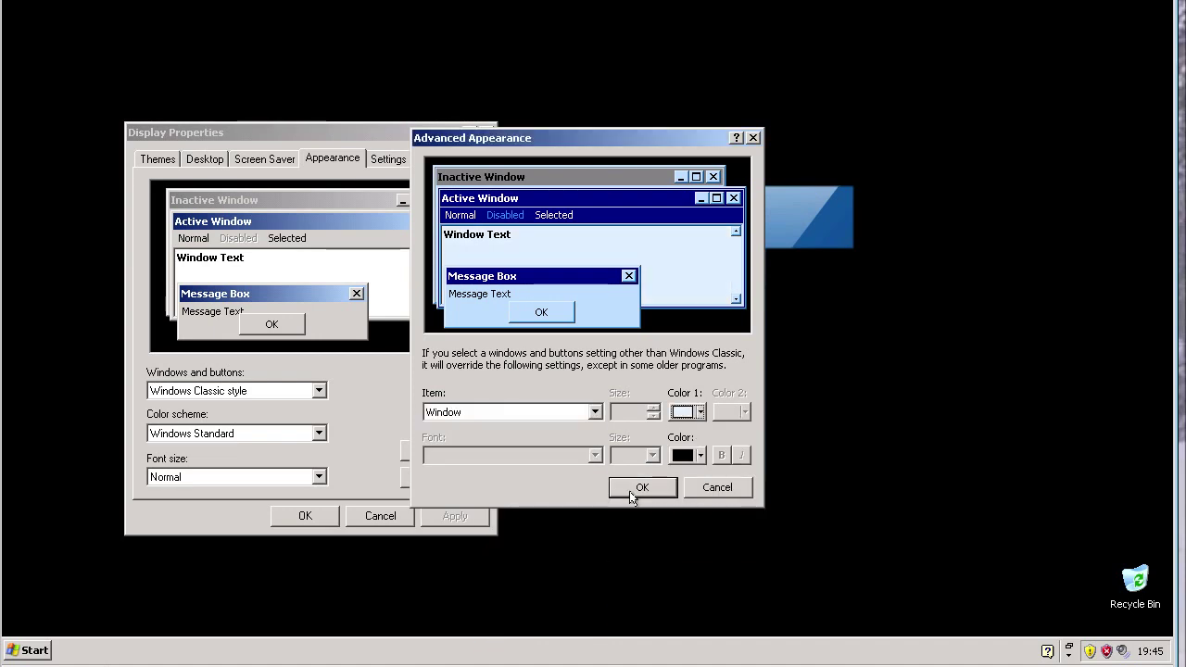
pyautogui.click(630, 494)
pyautogui.click(455, 516)
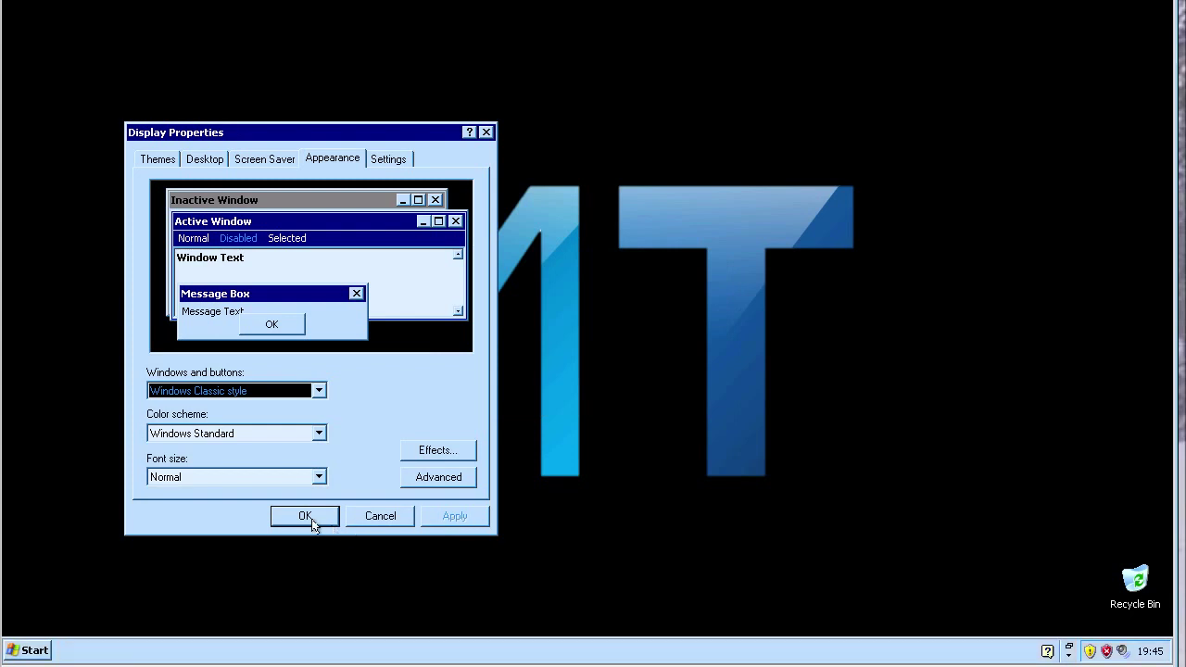
pyautogui.click(306, 516)
pyautogui.click(40, 643)
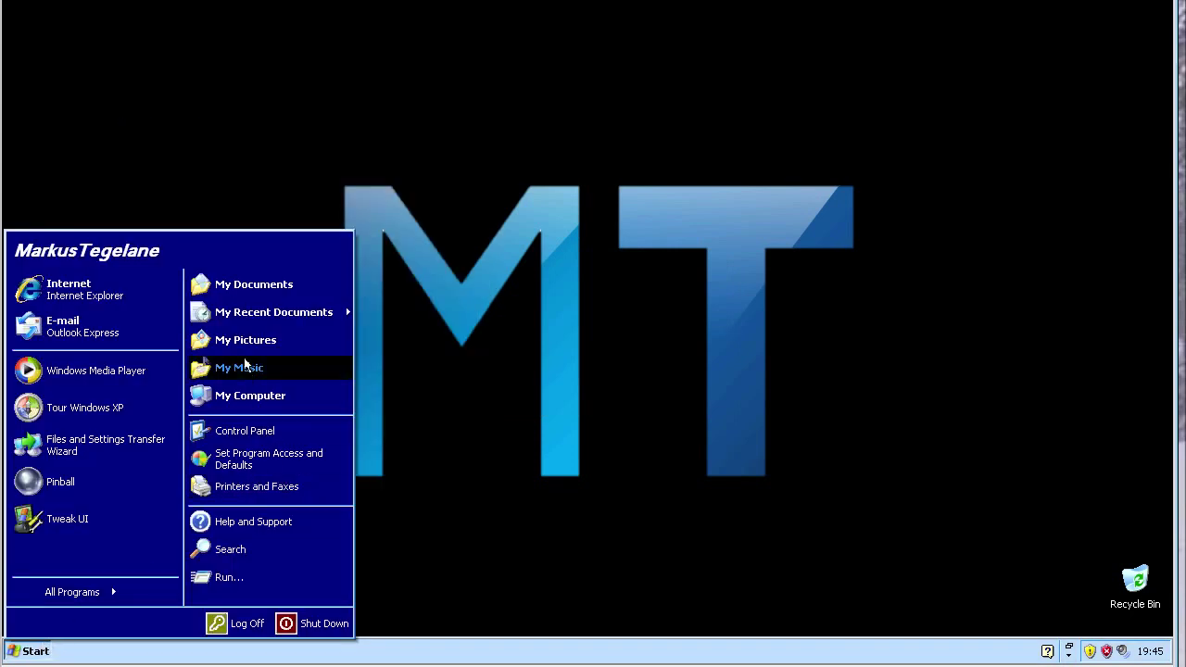
pyautogui.click(267, 393)
pyautogui.doubleClick(409, 229)
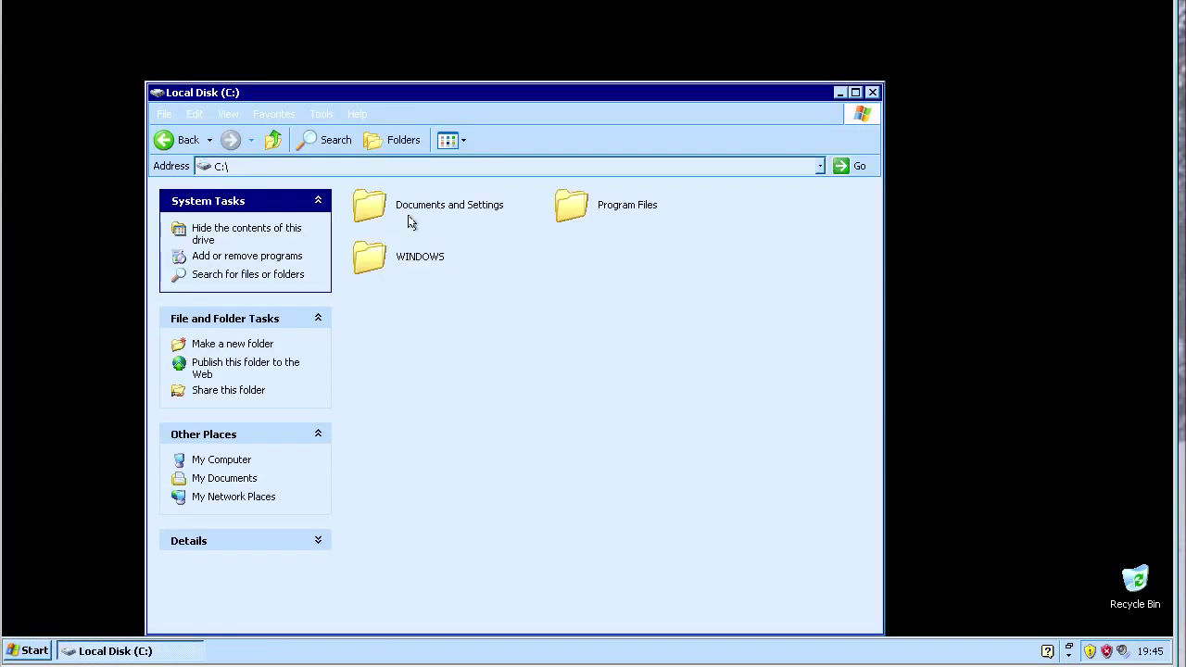
pyautogui.click(352, 113)
pyautogui.click(379, 176)
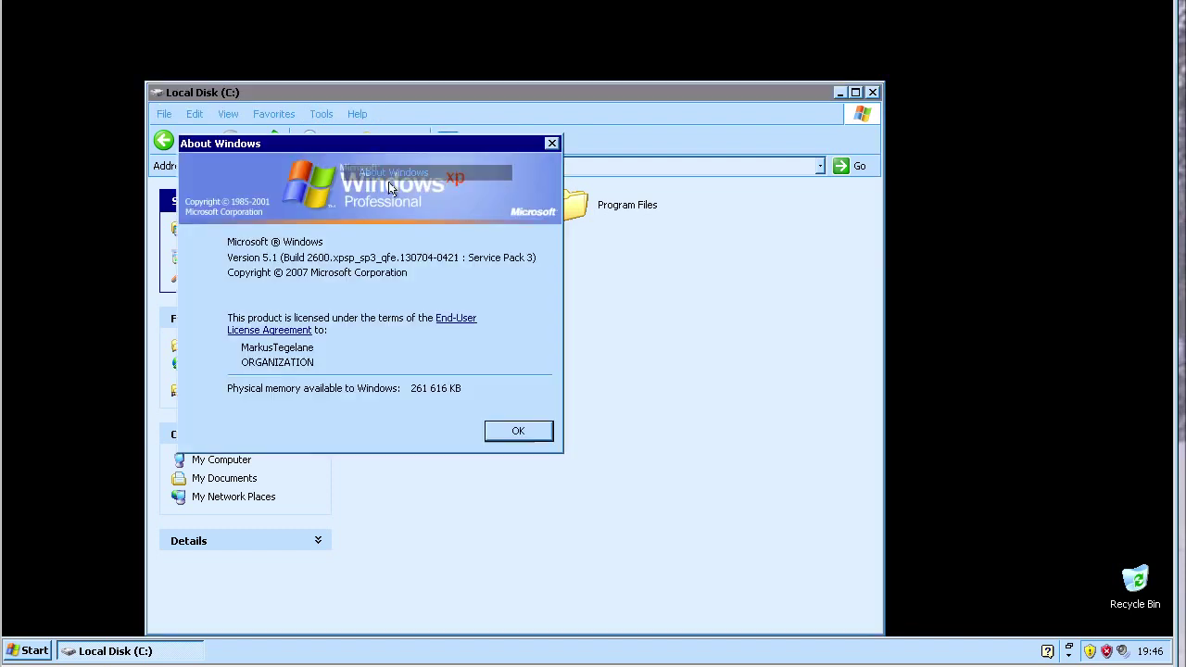
pyautogui.click(511, 429)
pyautogui.click(873, 92)
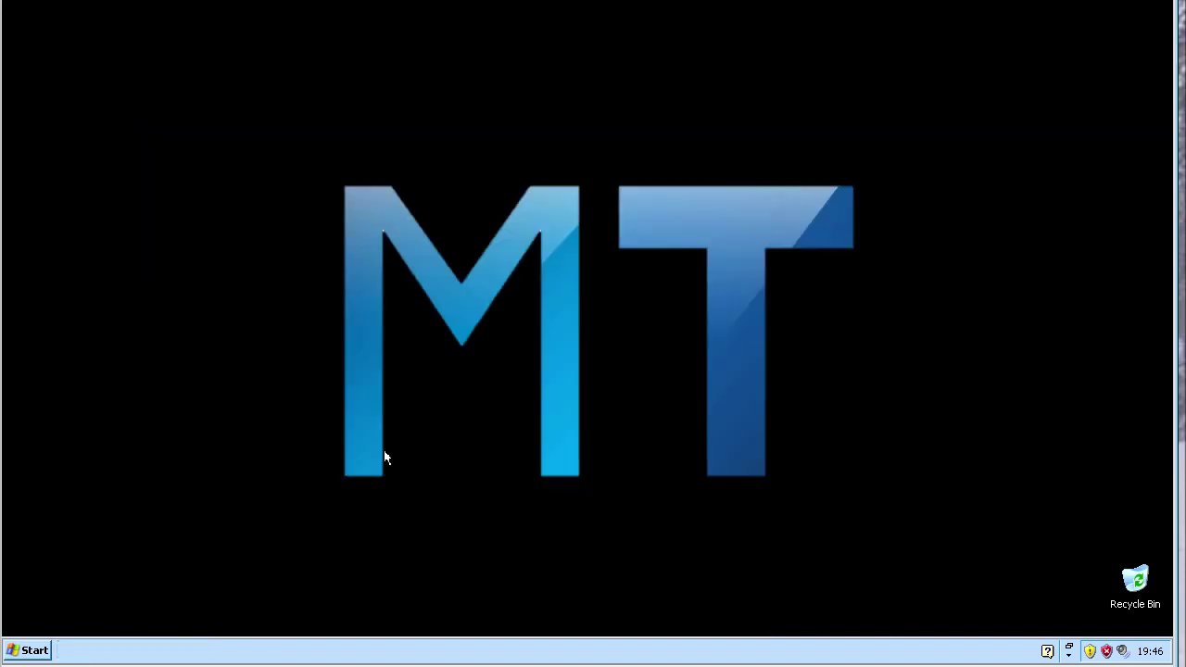
pyautogui.click(49, 652)
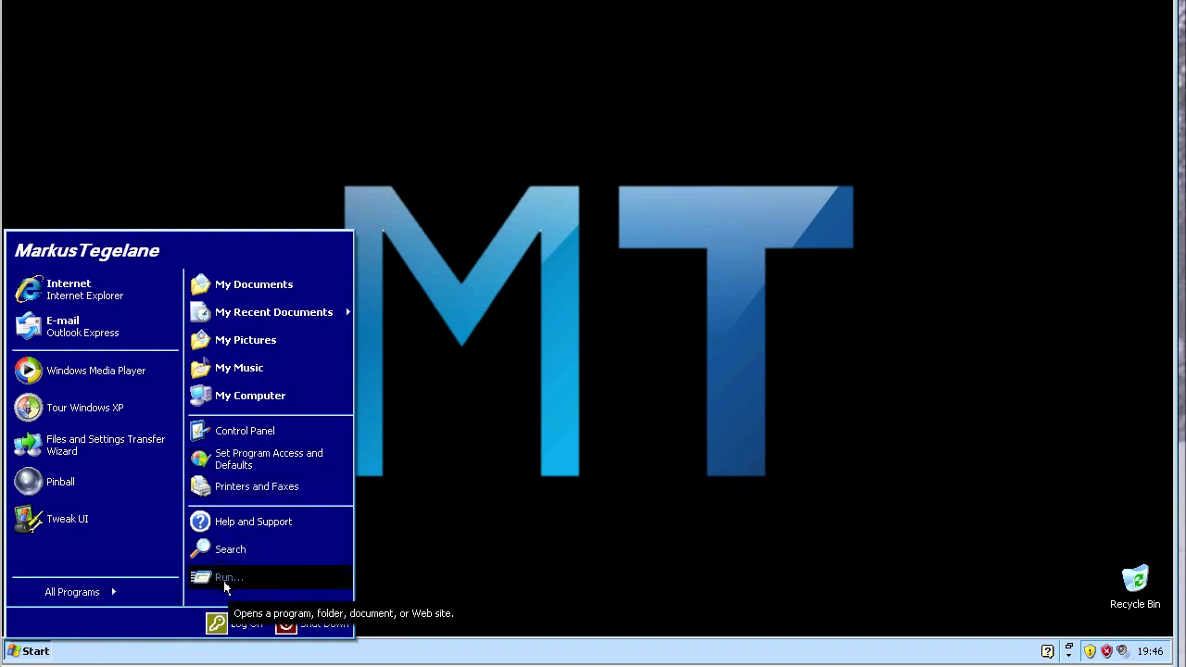
pyautogui.click(227, 397)
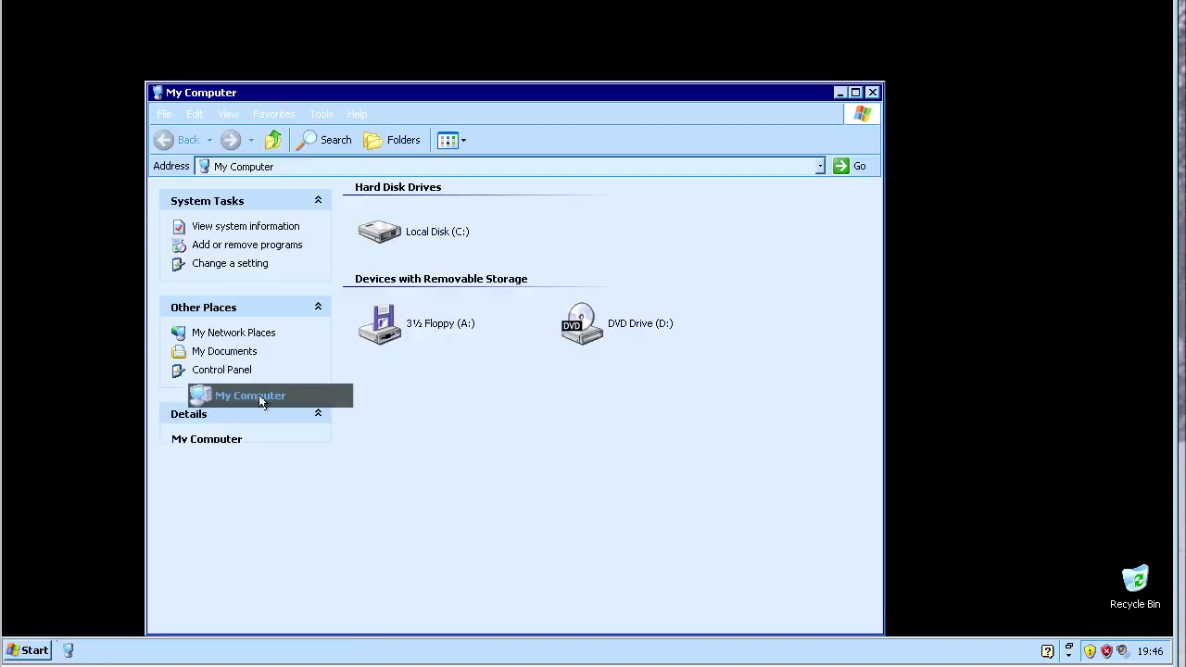
pyautogui.doubleClick(428, 227)
pyautogui.doubleClick(433, 273)
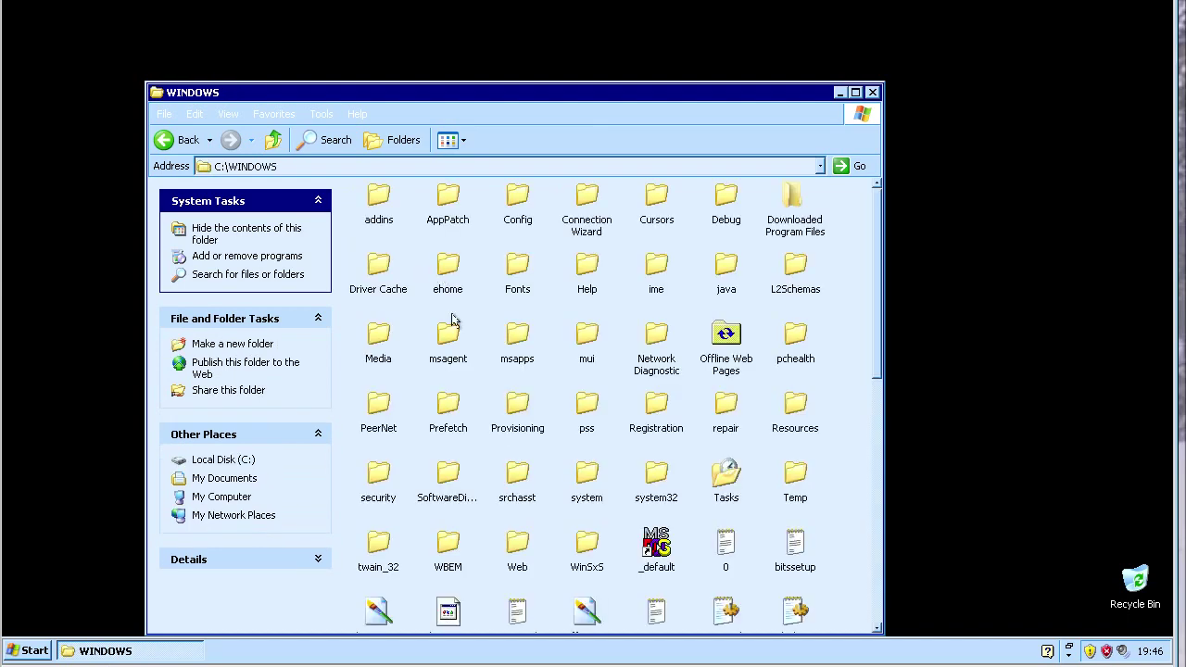
pyautogui.scroll(-10, 488, 463)
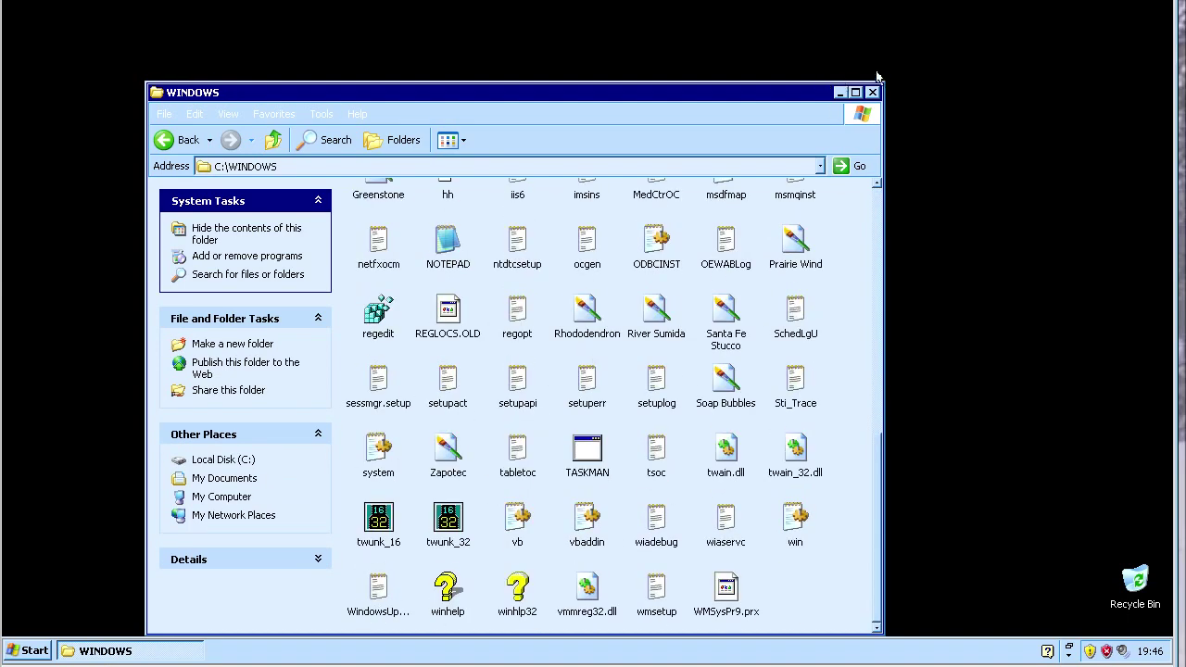
pyautogui.click(268, 141)
pyautogui.rightClick(549, 324)
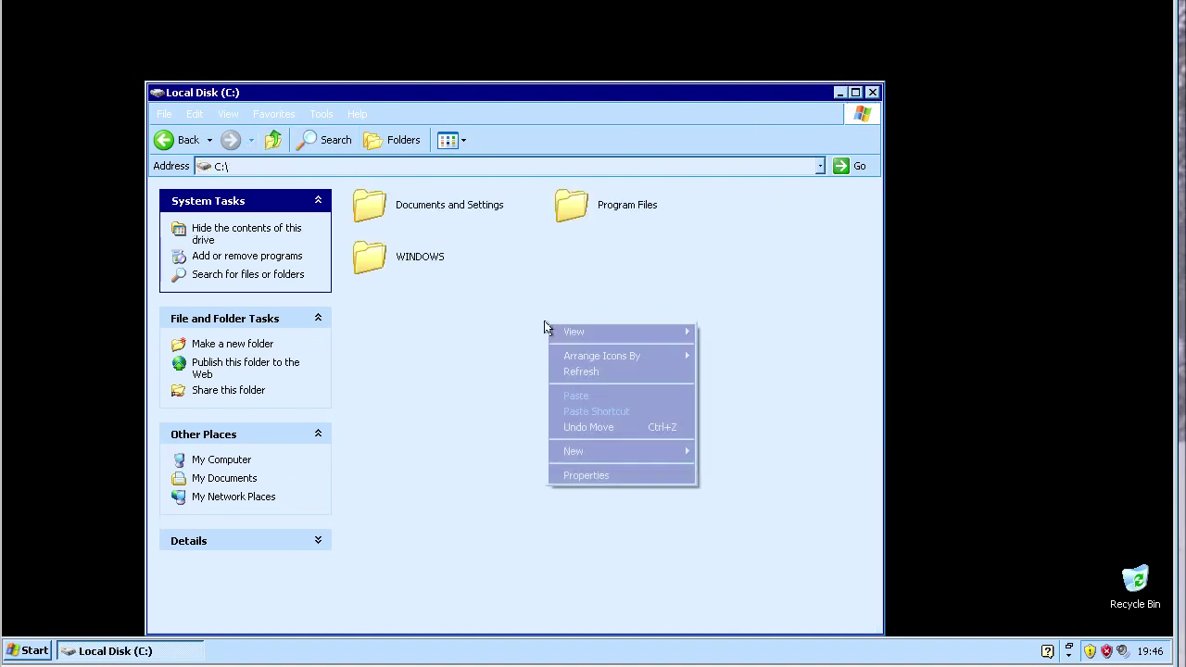
pyautogui.moveTo(691, 454)
pyautogui.click(815, 322)
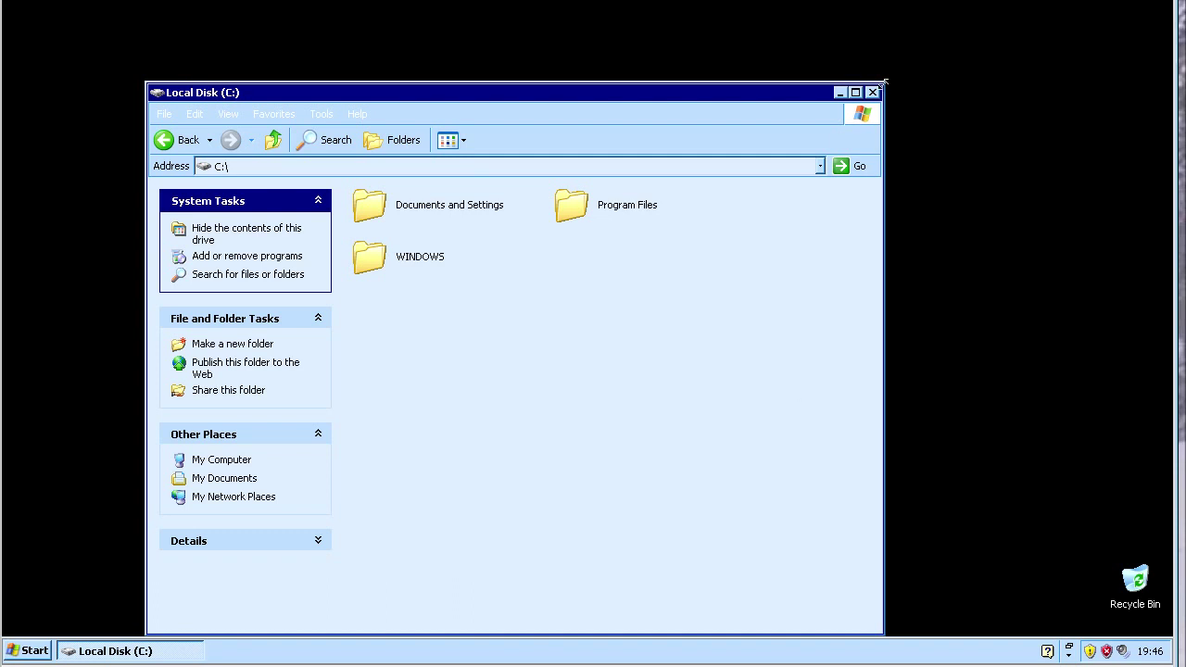
pyautogui.click(872, 92)
pyautogui.click(40, 642)
pyautogui.click(289, 284)
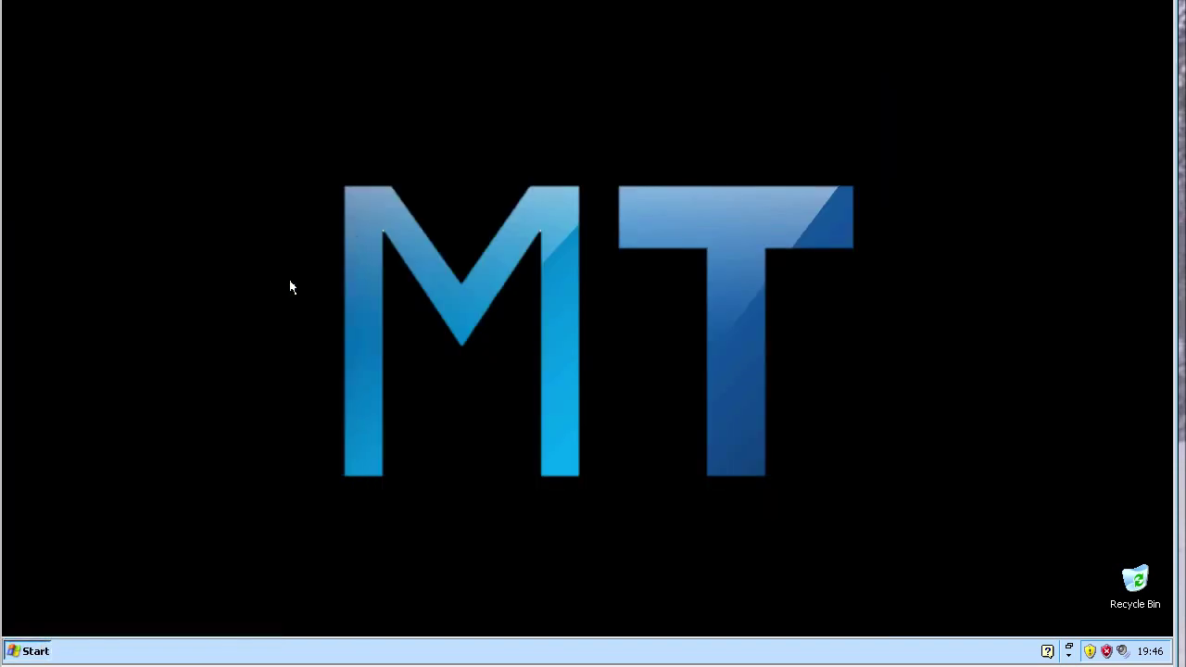
# - Create a folder named 'Batch failid' in My Documents, then begin entering a location in the host explorer
pyautogui.rightClick(522, 280)
pyautogui.moveTo(620, 413)
pyautogui.click(739, 403)
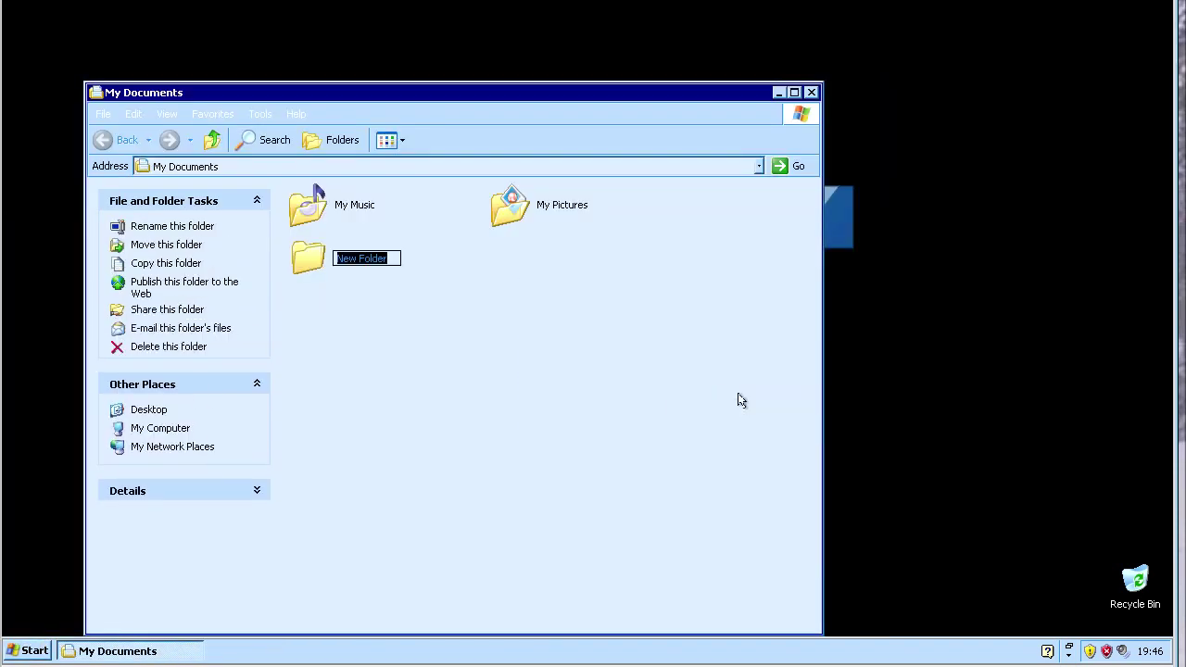
pyautogui.write('Batch failid')
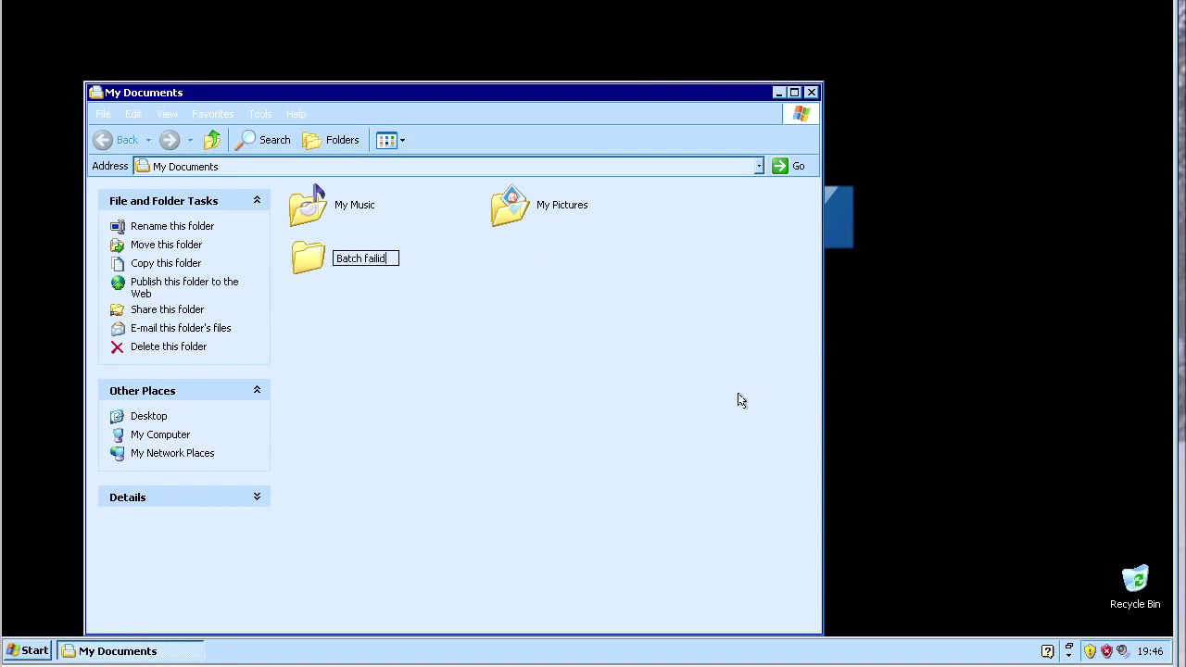
pyautogui.press('Return')
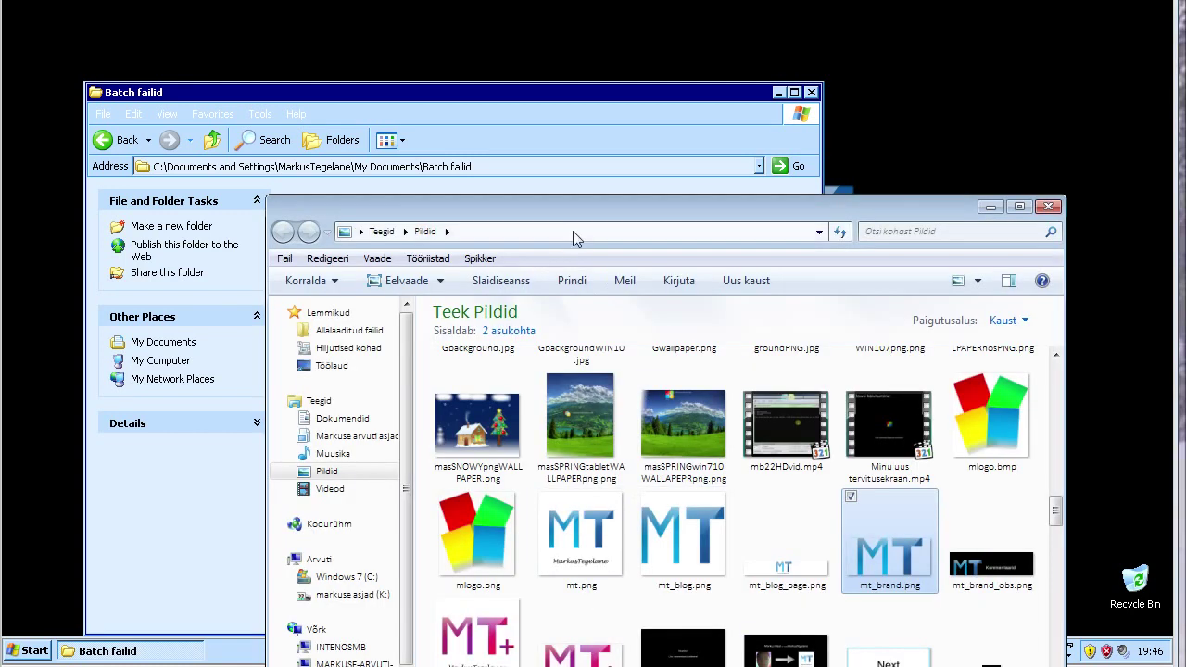
pyautogui.click(573, 231)
pyautogui.write('K')
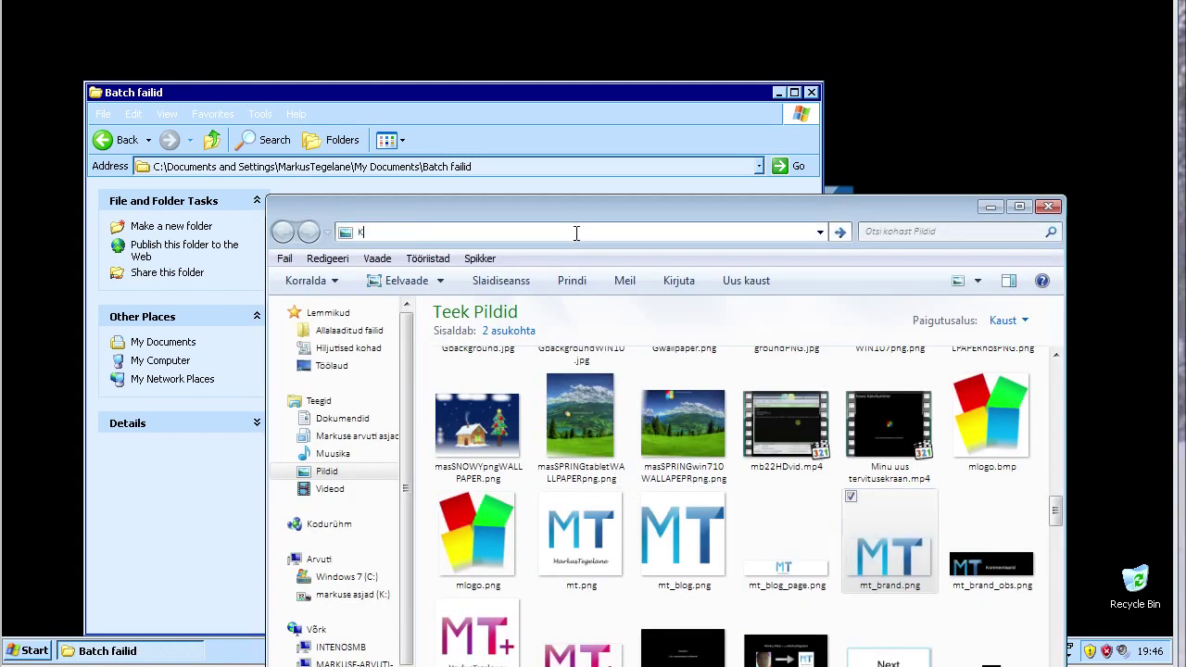
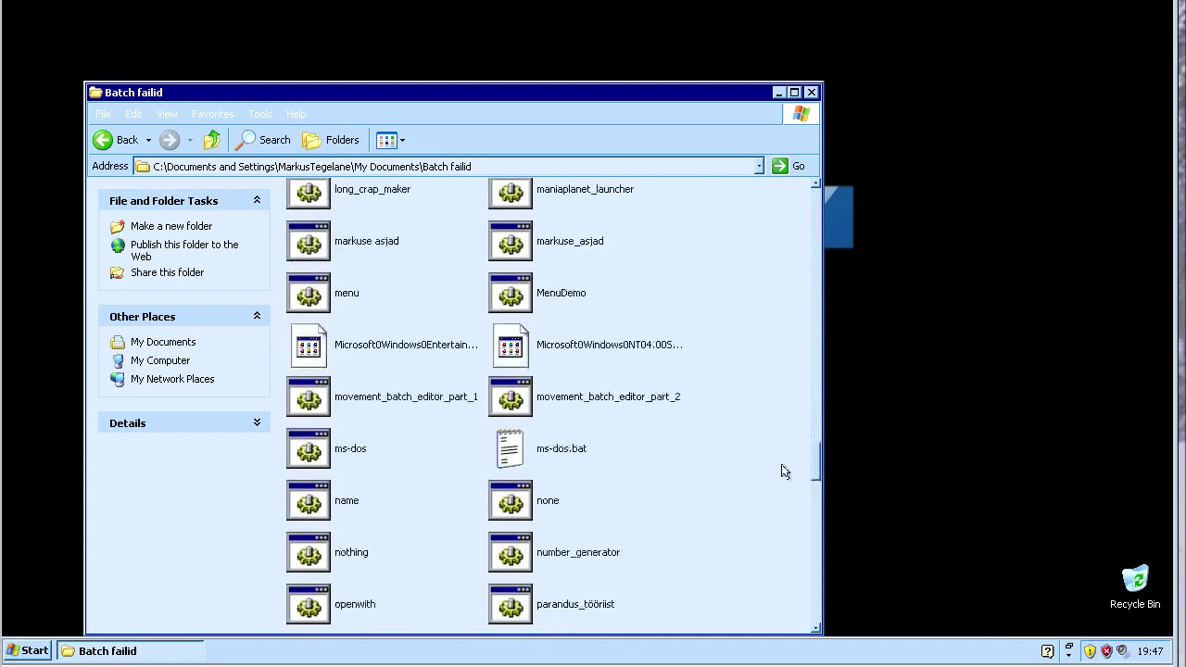
# - Run MineBatch, which reports bg as not recognized, then close its console and go up
pyautogui.doubleClick(357, 345)
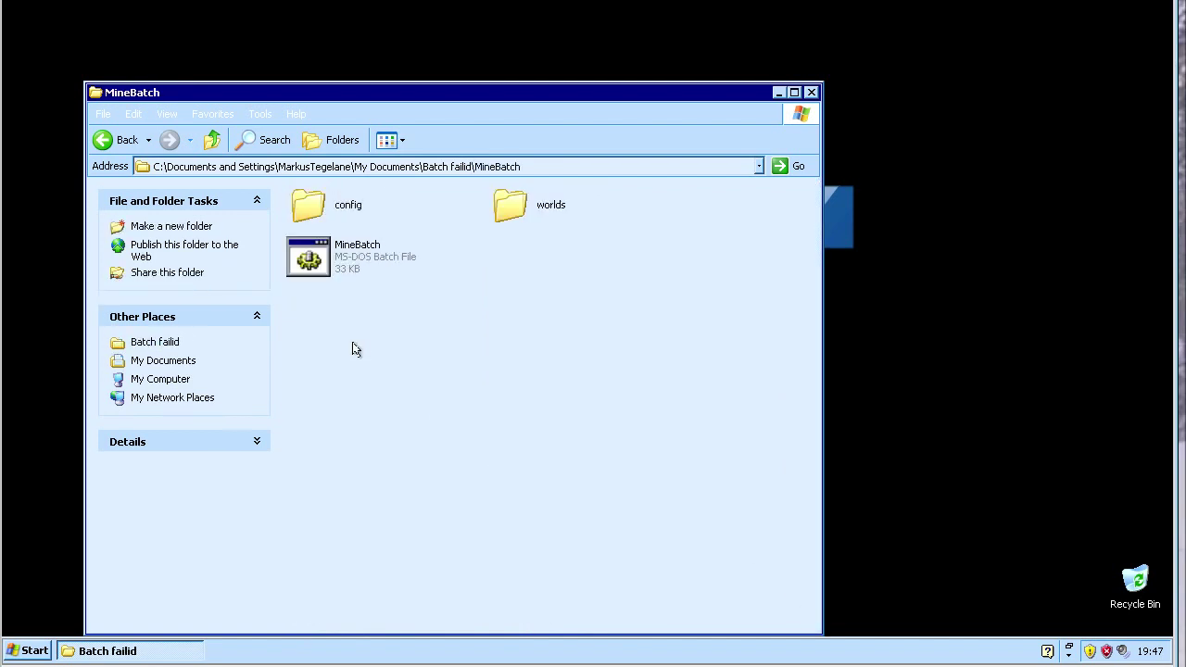
pyautogui.doubleClick(376, 257)
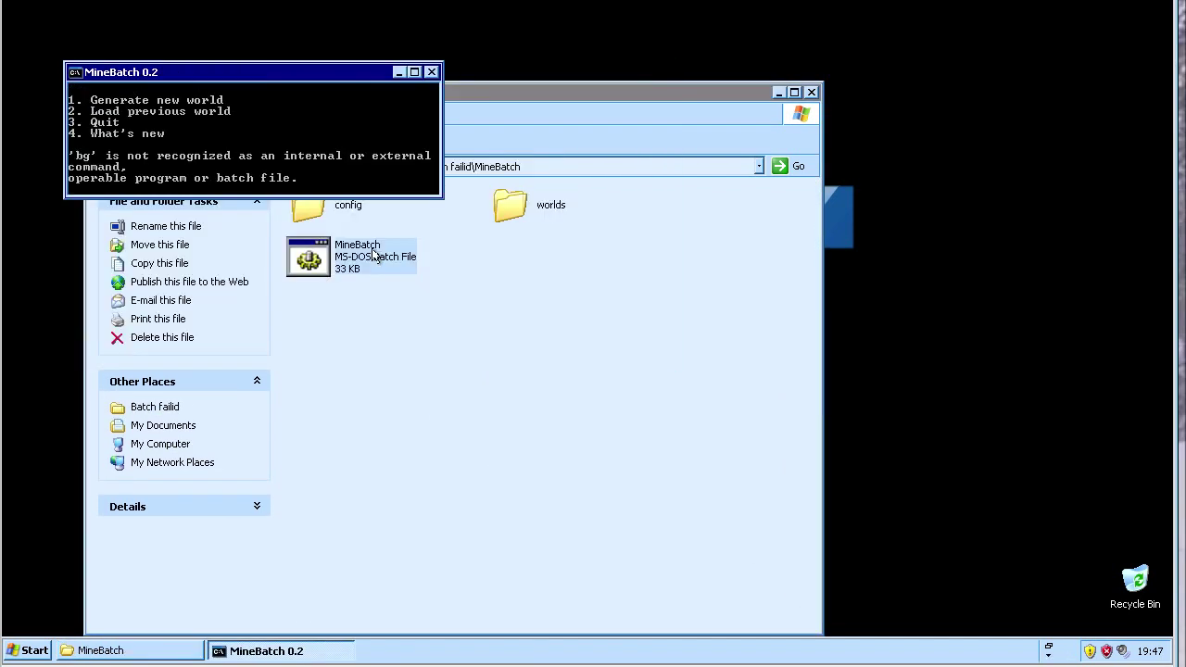
pyautogui.click(432, 72)
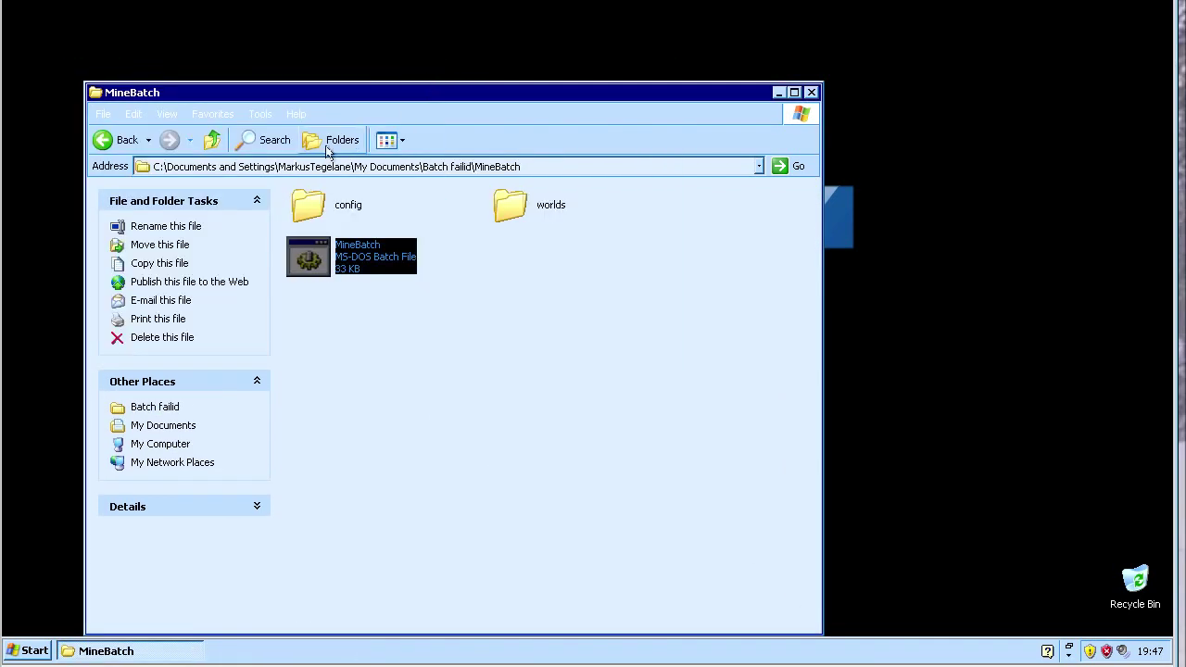
pyautogui.click(212, 140)
# - Browse the Log OS folder and return to Batch failid
pyautogui.scroll(-3, 481, 503)
pyautogui.doubleClick(537, 318)
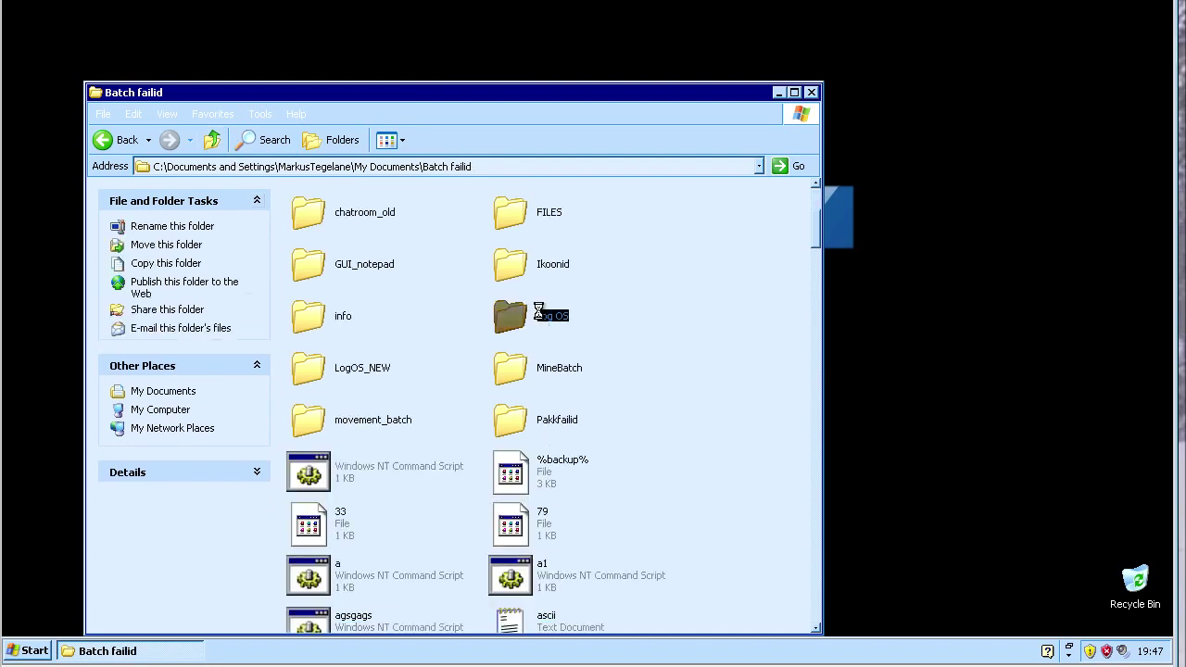
pyautogui.scroll(-1, 482, 527)
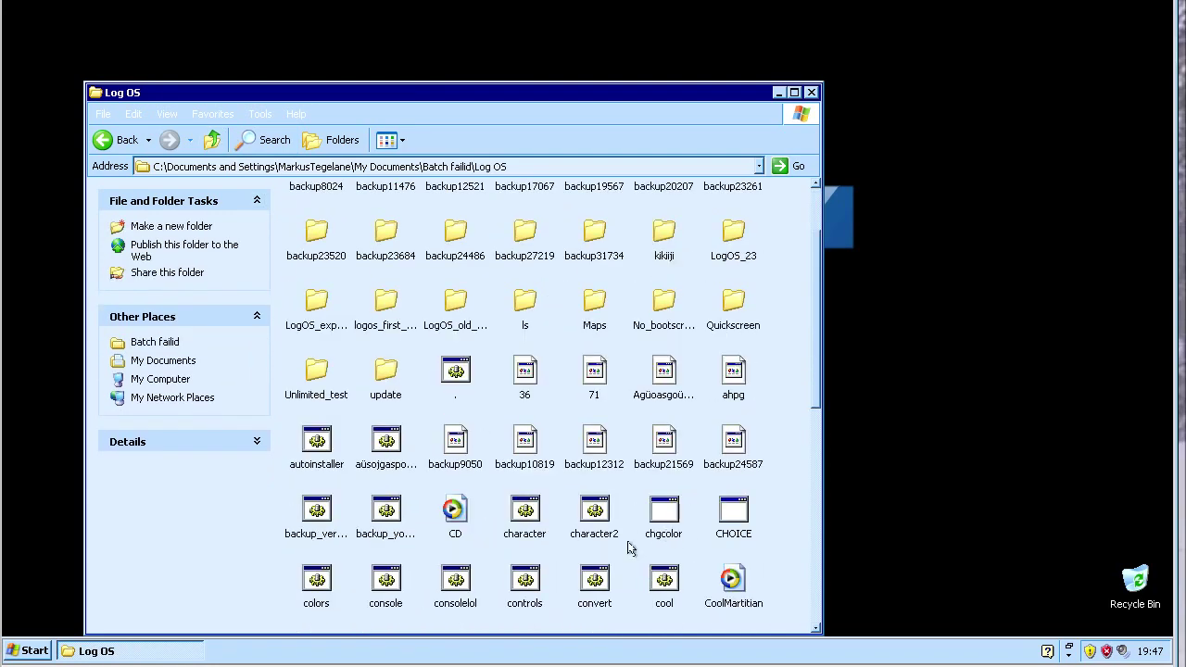
pyautogui.scroll(-10, 492, 508)
pyautogui.scroll(10, 498, 559)
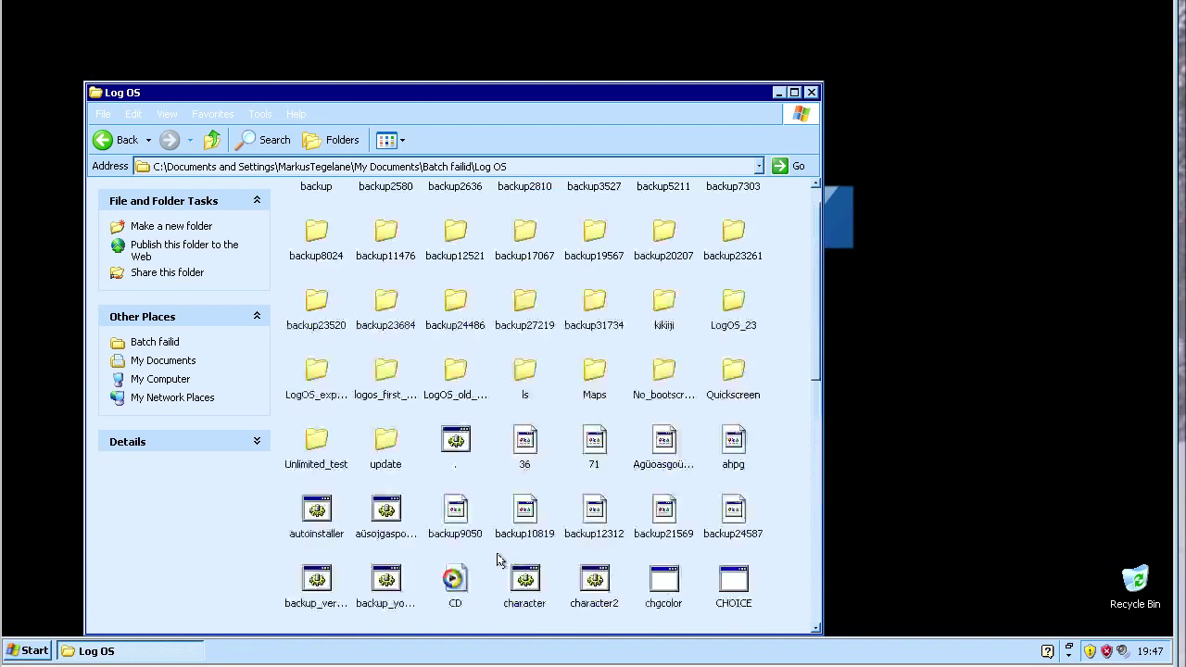
pyautogui.click(213, 141)
pyautogui.scroll(-10, 474, 463)
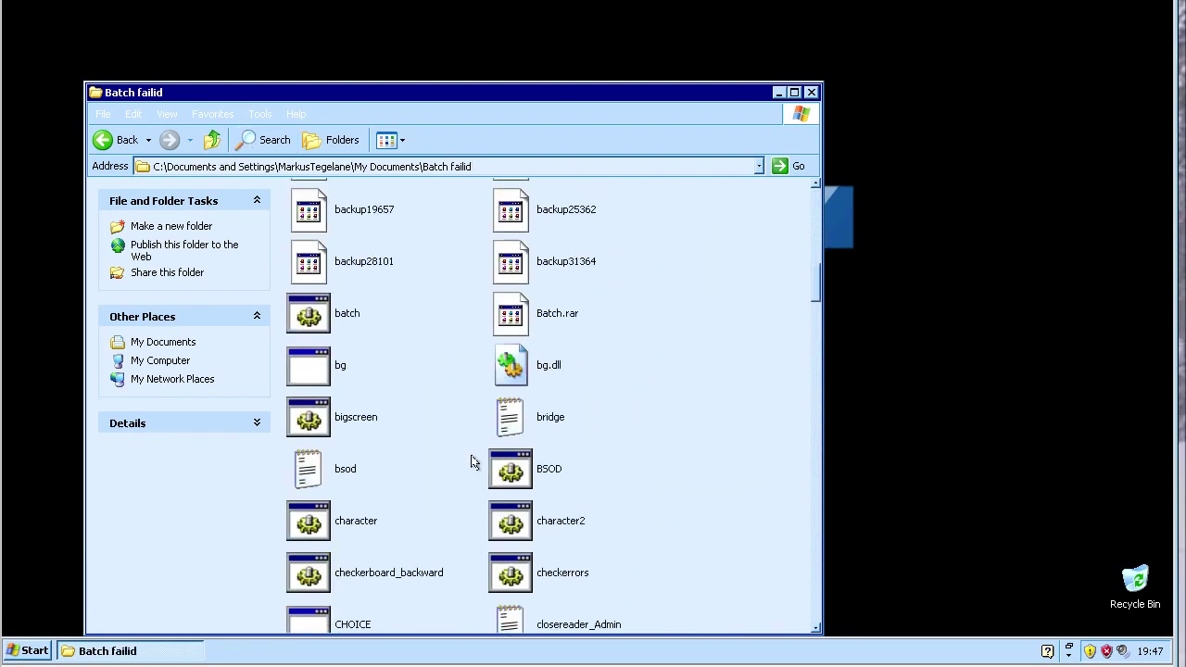
pyautogui.scroll(3, 478, 460)
pyautogui.scroll(-3, 478, 460)
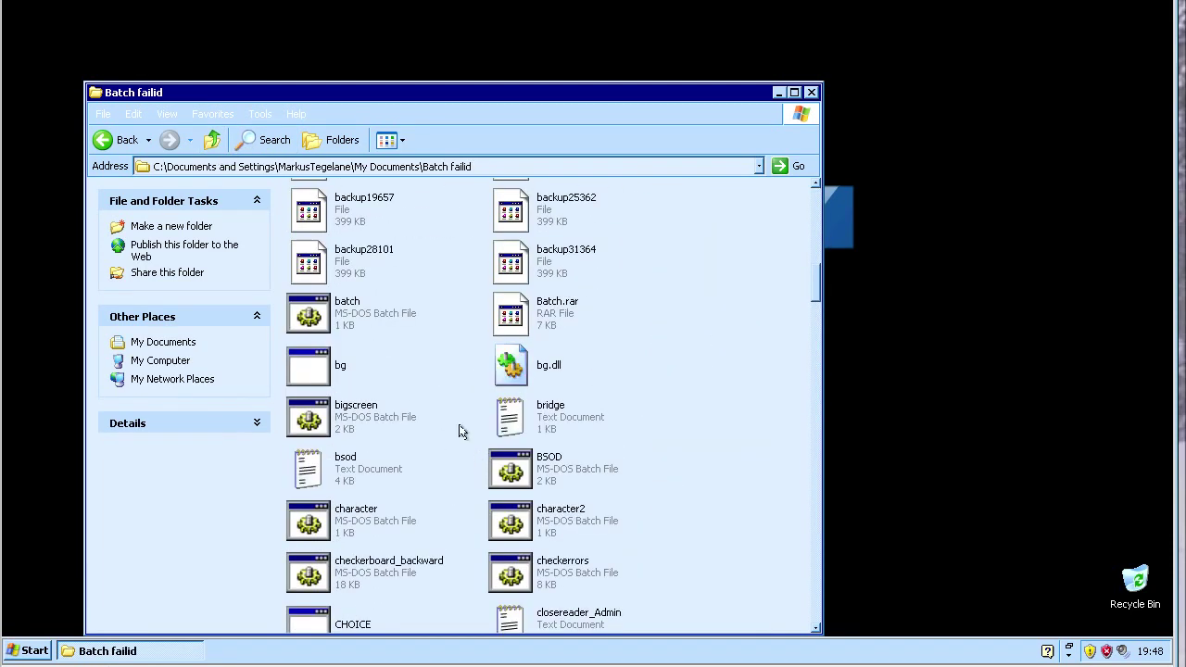
# - Copy the bg file from the Batch failid folder
pyautogui.rightClick(319, 373)
pyautogui.click(417, 473)
pyautogui.scroll(10, 440, 470)
pyautogui.scroll(-20, 439, 470)
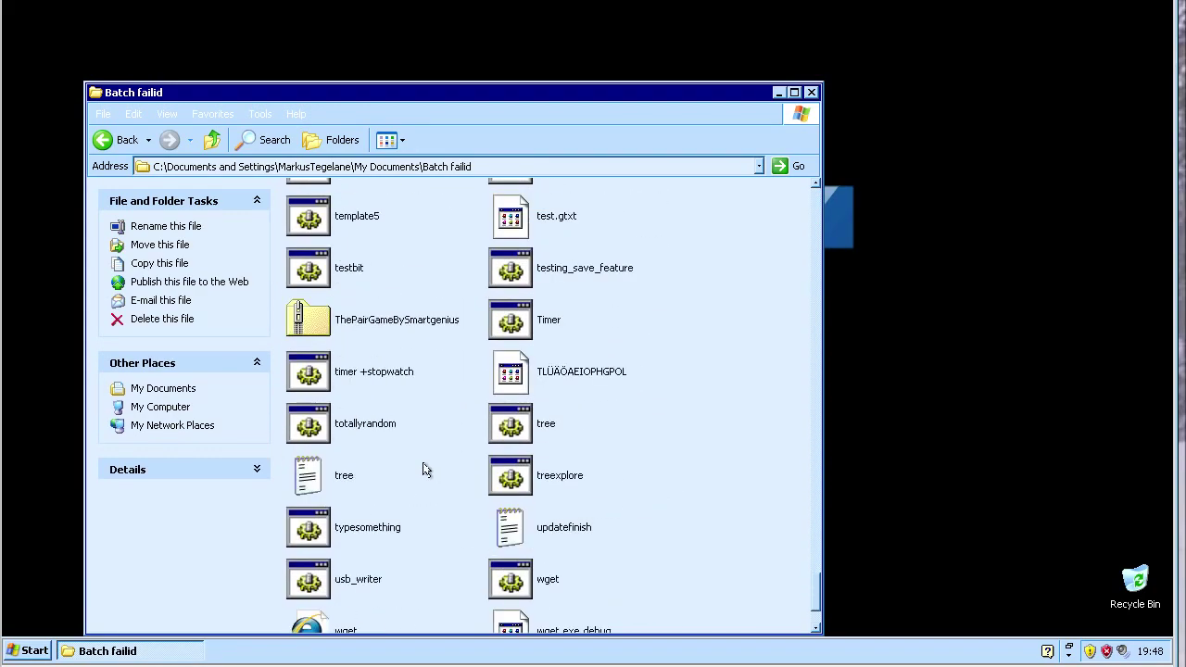
pyautogui.scroll(-1, 425, 470)
pyautogui.scroll(8, 417, 469)
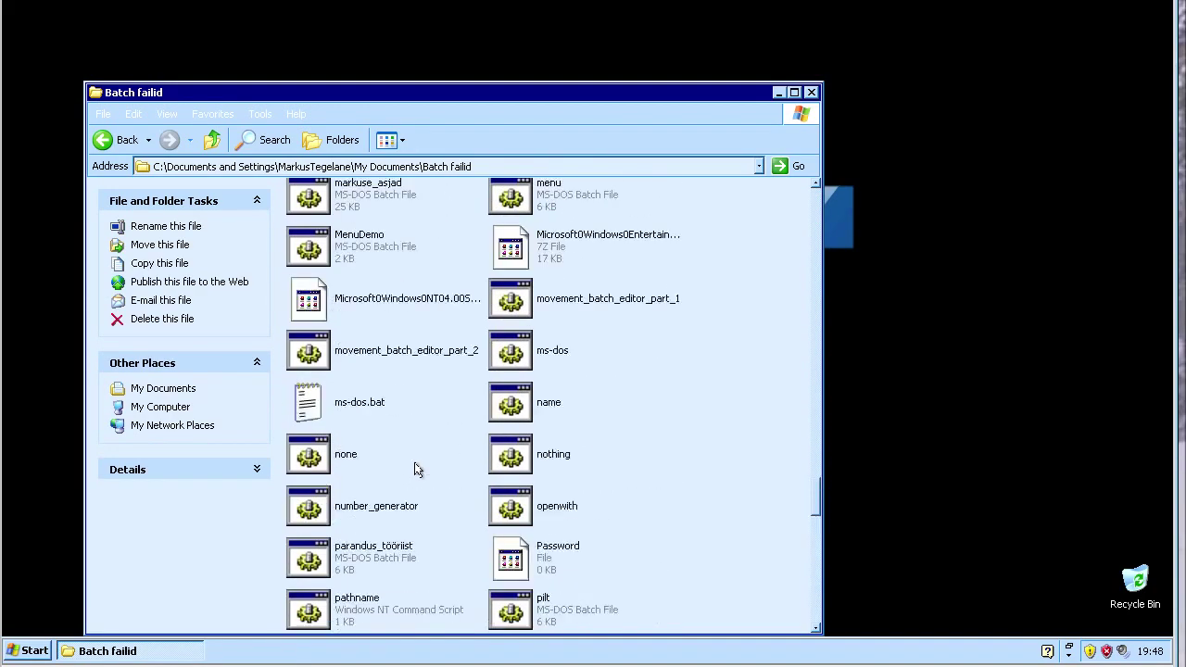
pyautogui.scroll(-1, 415, 469)
pyautogui.scroll(10, 415, 469)
pyautogui.scroll(-17, 415, 469)
pyautogui.scroll(3, 400, 341)
pyautogui.scroll(-3, 400, 341)
pyautogui.scroll(20, 401, 341)
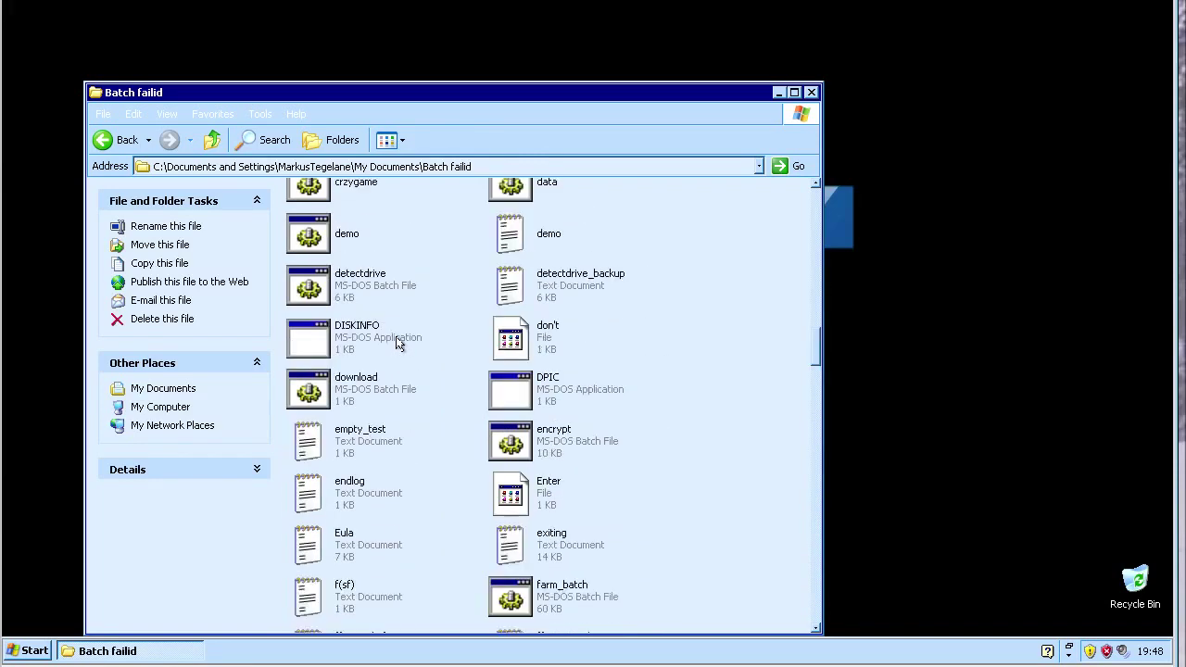
pyautogui.scroll(3, 398, 343)
pyautogui.scroll(-10, 403, 341)
pyautogui.scroll(20, 413, 407)
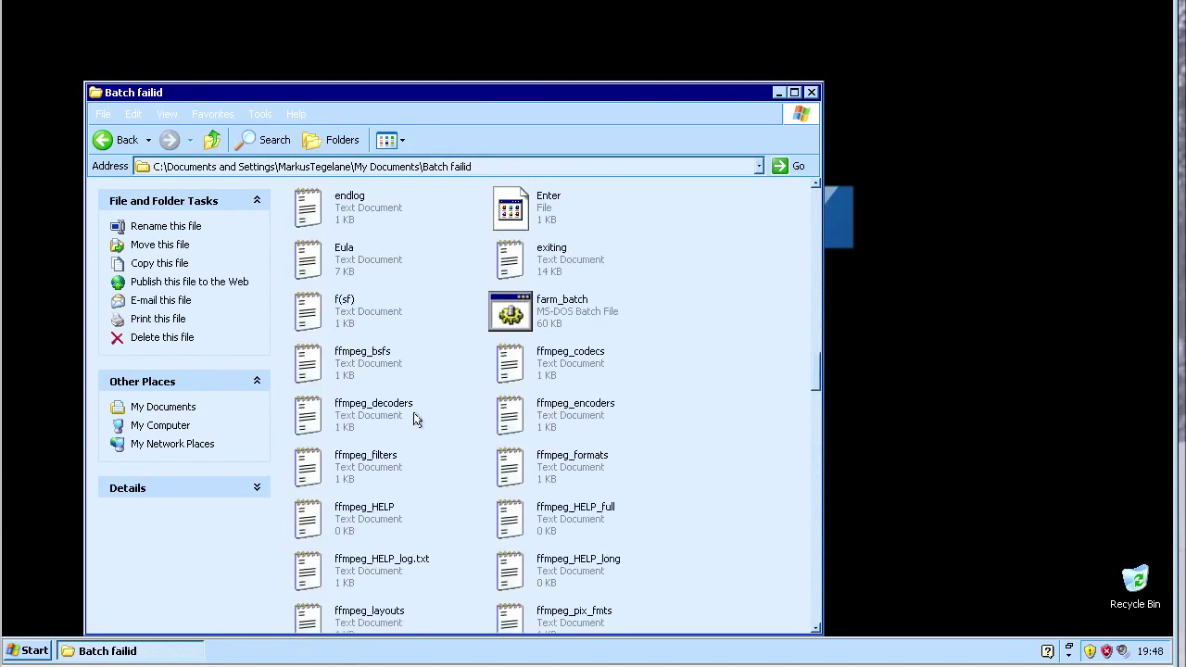
pyautogui.scroll(-3, 454, 444)
# - Paste the copied bg file into the MineBatch folder
pyautogui.click(510, 495)
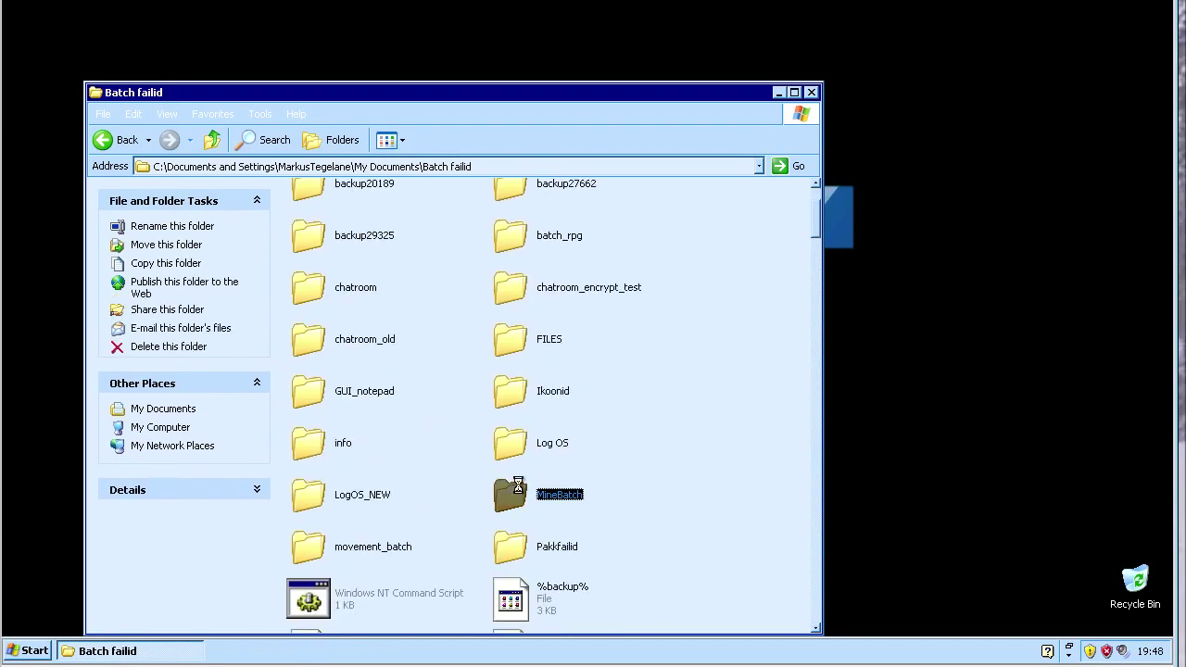
pyautogui.doubleClick(511, 495)
pyautogui.click(375, 256)
pyautogui.rightClick(517, 251)
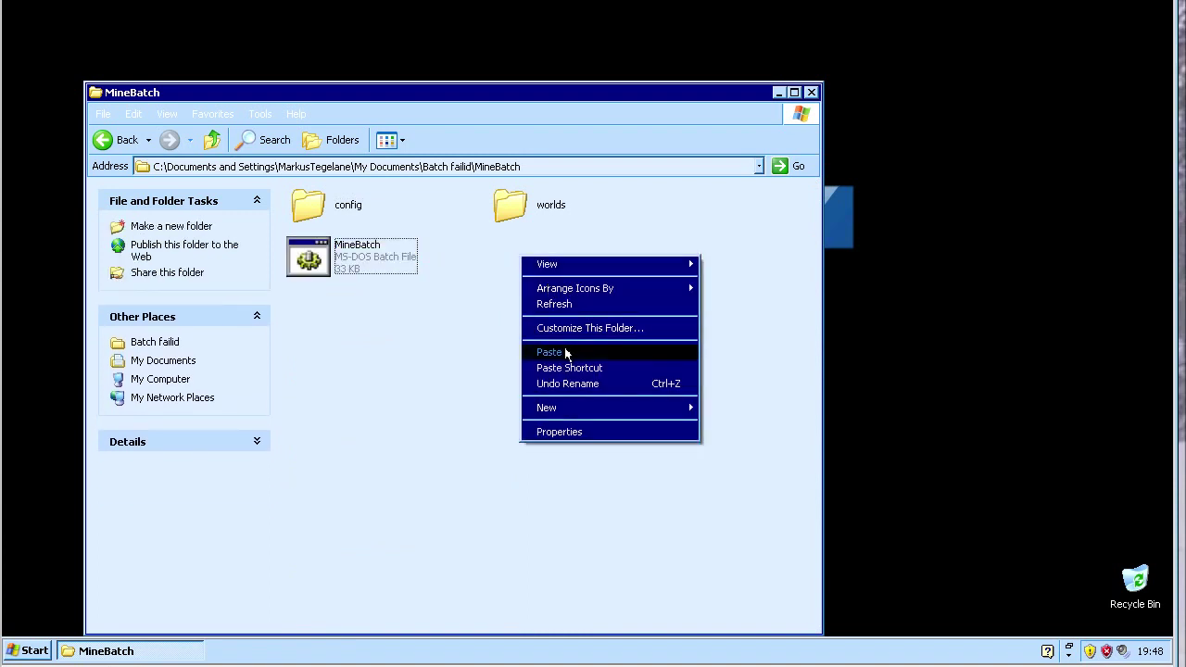
pyautogui.click(567, 348)
# - Launch MineBatch and generate a new world named XP_world
pyautogui.click(354, 263)
pyautogui.doubleClick(354, 263)
pyautogui.moveTo(271, 46); pyautogui.dragTo(624, 310)
pyautogui.write('1')
pyautogui.press('Return')
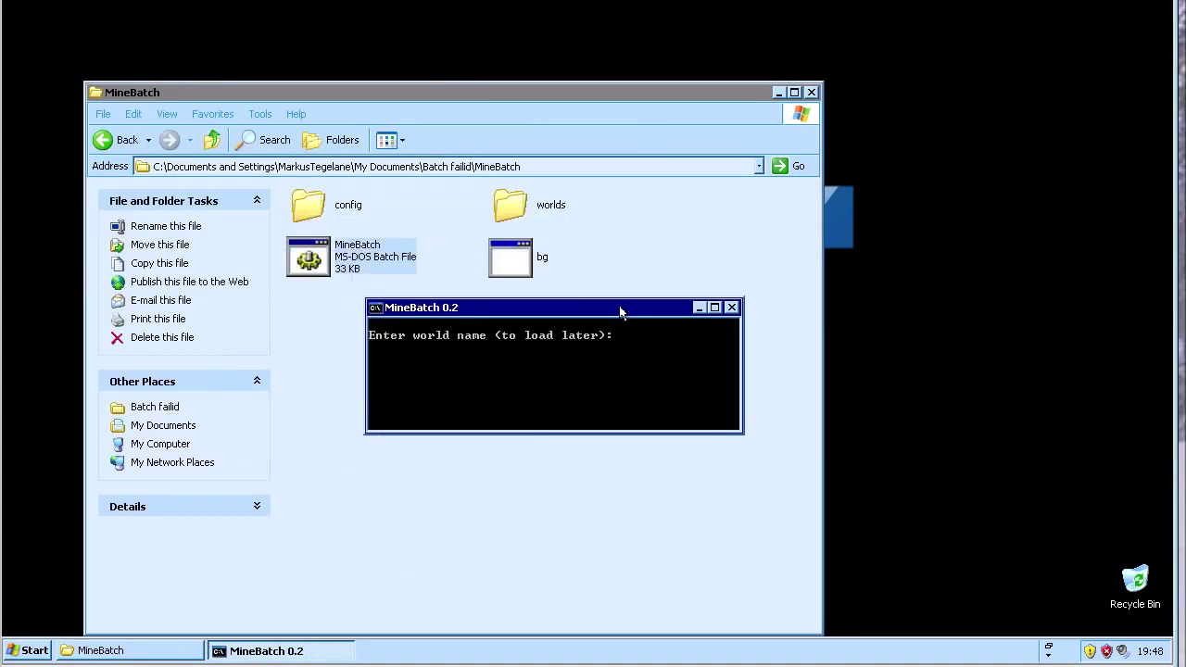
pyautogui.write('XP_world')
pyautogui.press('Return')
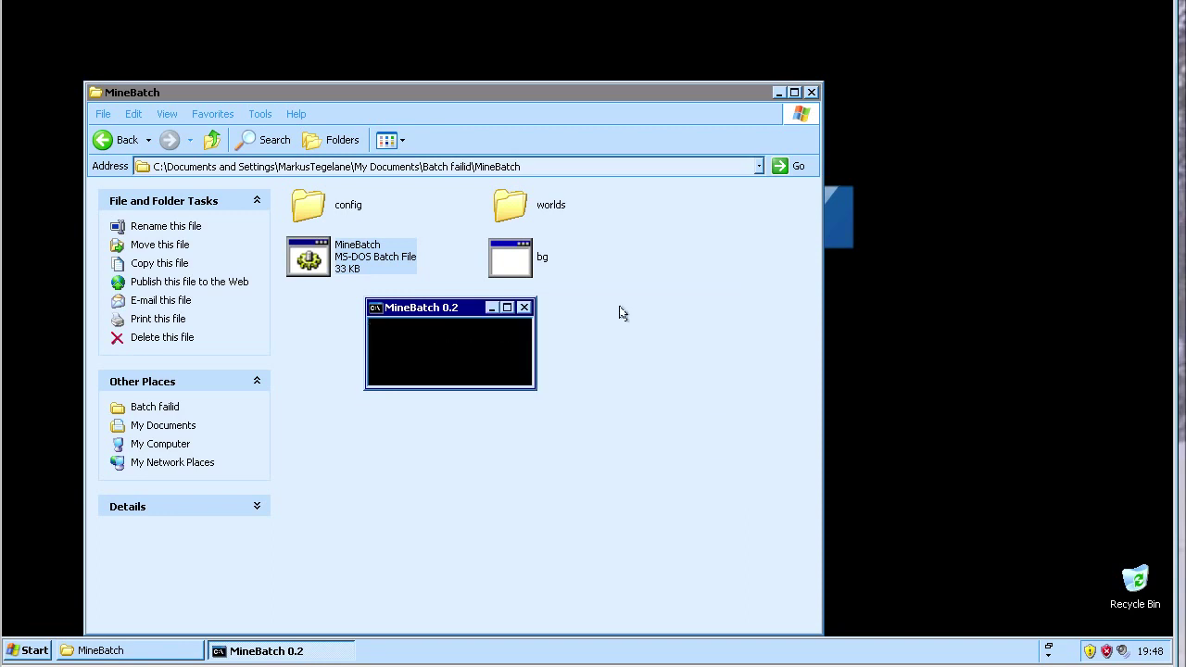
# - Walk the player around XP_world, then return to the main menu
pyautogui.press('a')
pyautogui.press('a')
pyautogui.press('a')
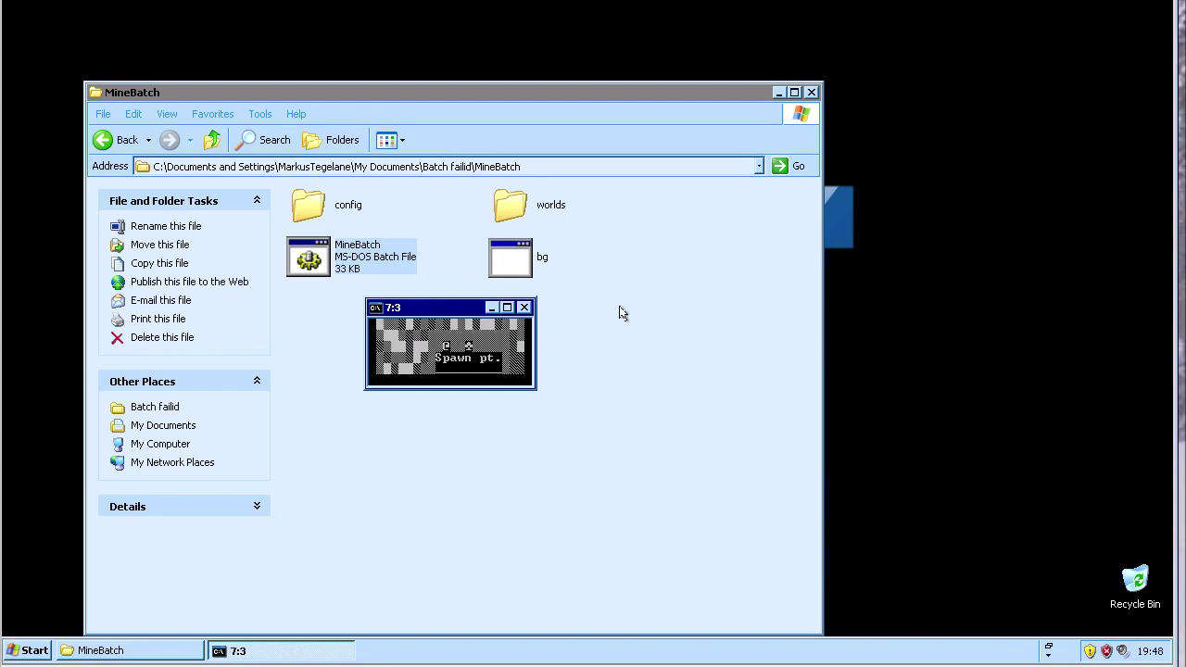
pyautogui.press('w')
pyautogui.press('w')
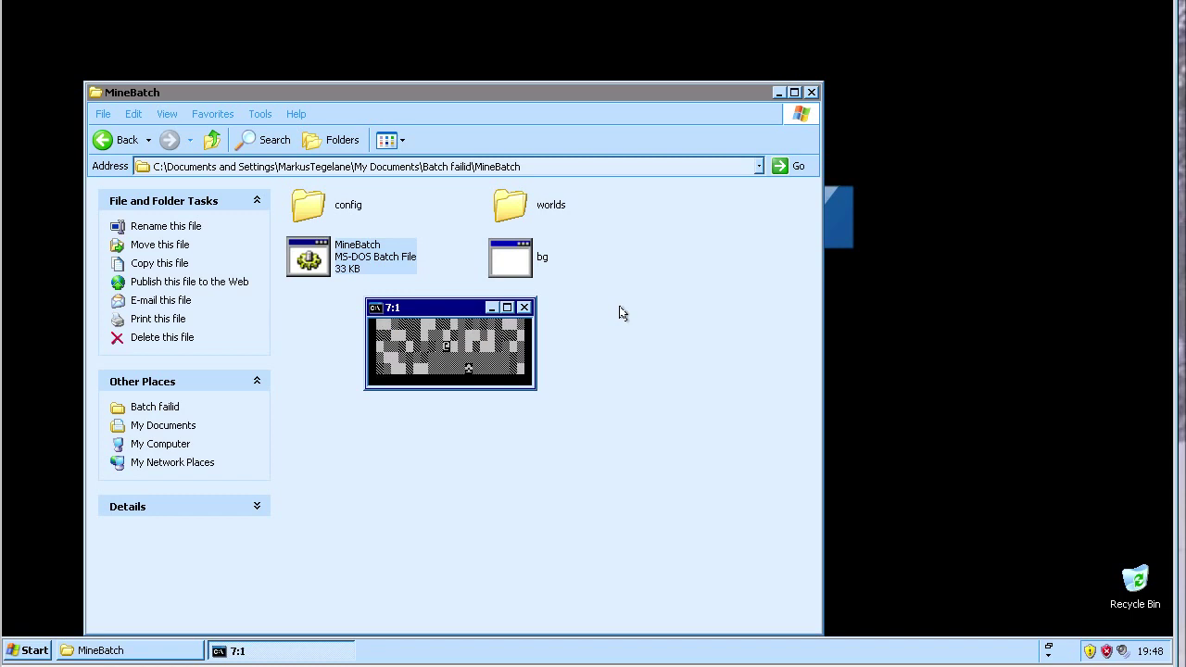
pyautogui.press('a')
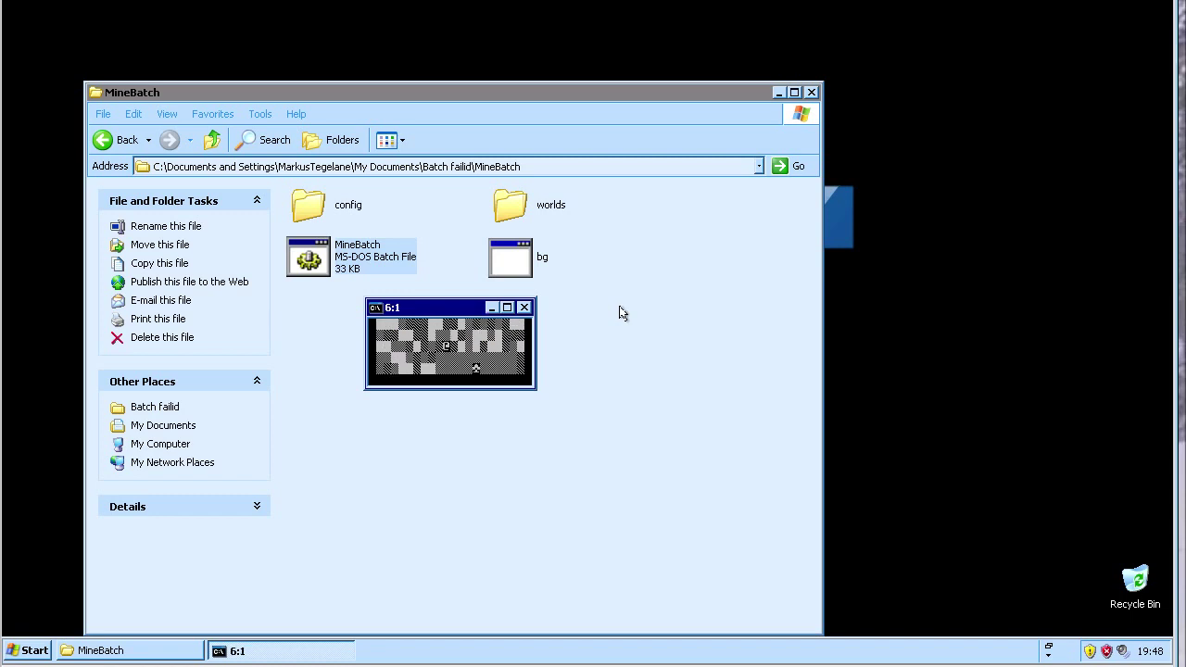
pyautogui.press('d')
pyautogui.press('d')
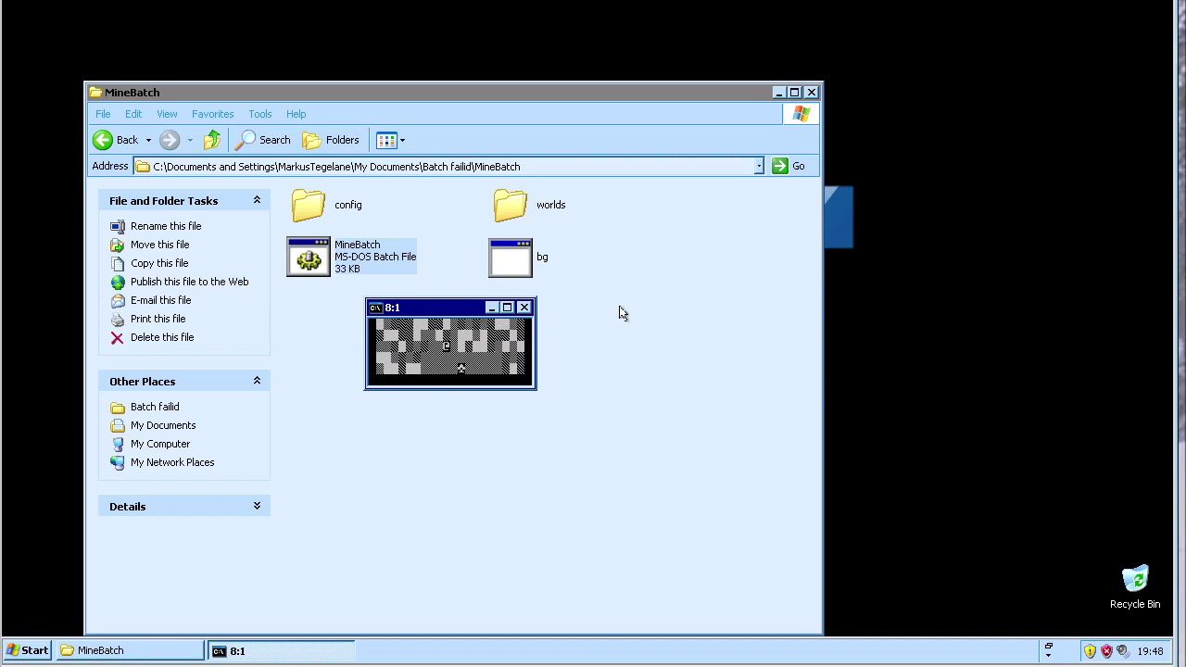
pyautogui.press('w')
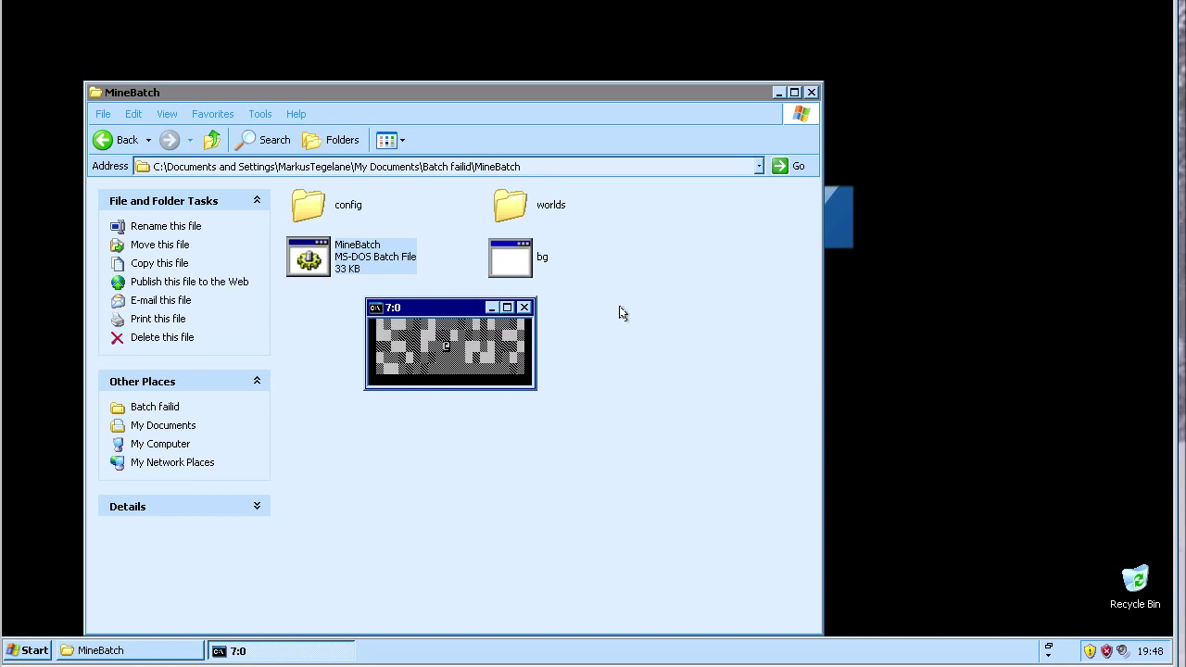
pyautogui.press('w')
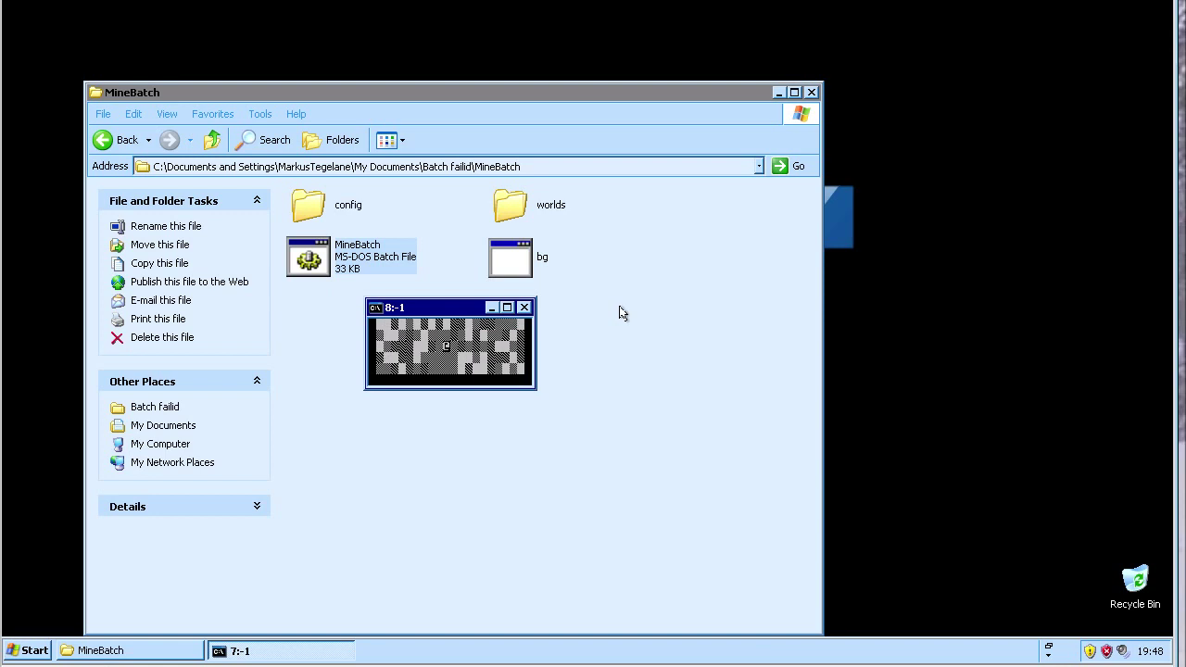
pyautogui.press('q')
pyautogui.press('y')
# - Load the saved world XP_world, walk a few steps, and quit the game
pyautogui.press('2')
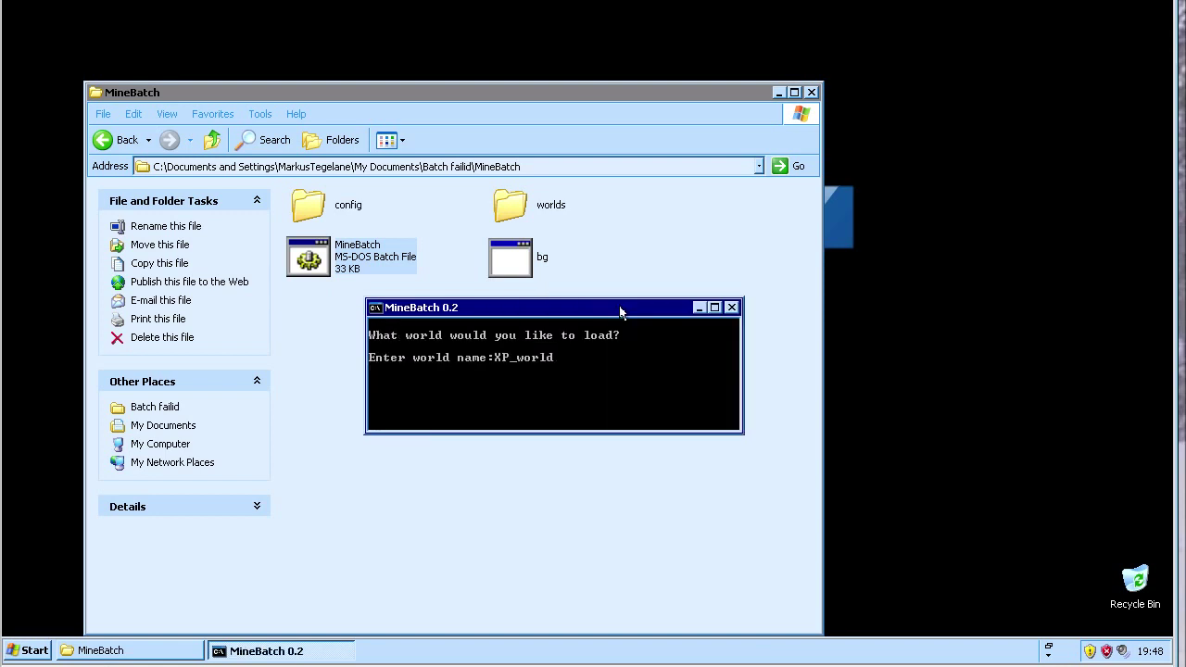
pyautogui.write('XP_world')
pyautogui.press('Return')
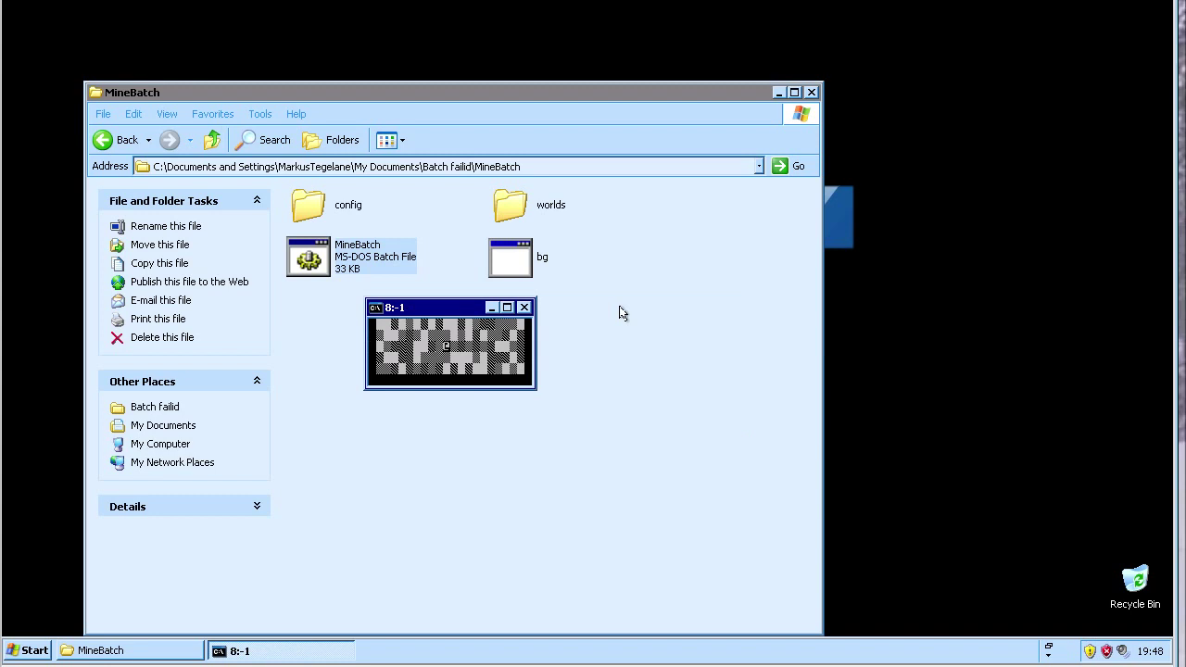
pyautogui.press('s')
pyautogui.press('s')
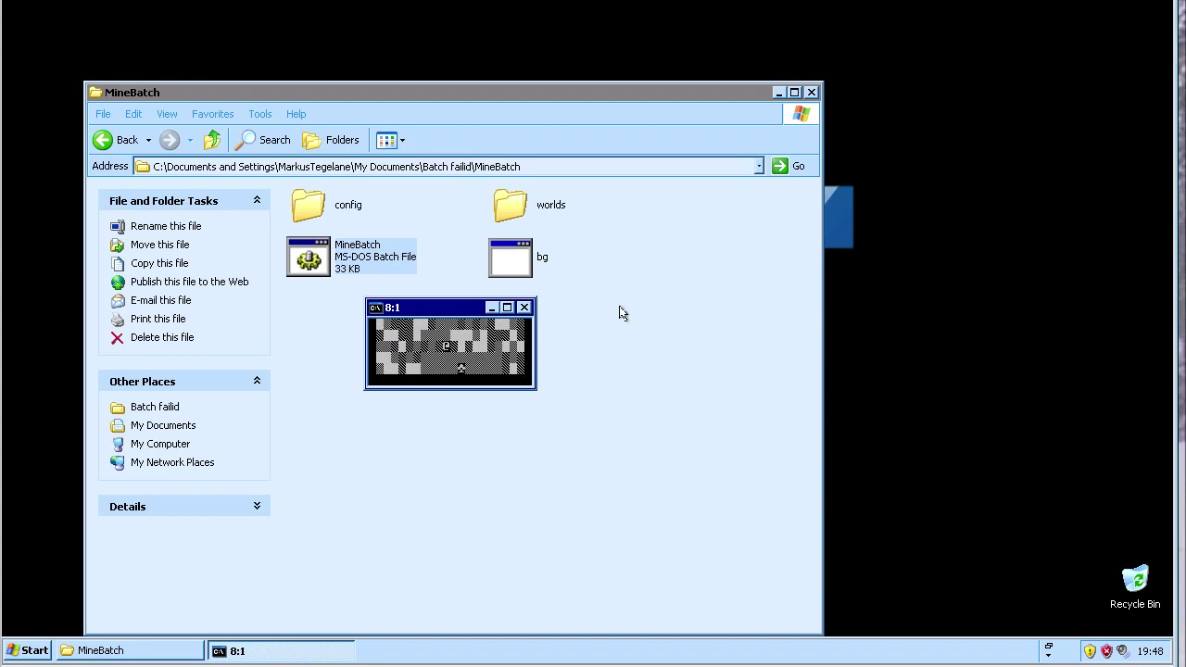
pyautogui.press('w')
pyautogui.press('w')
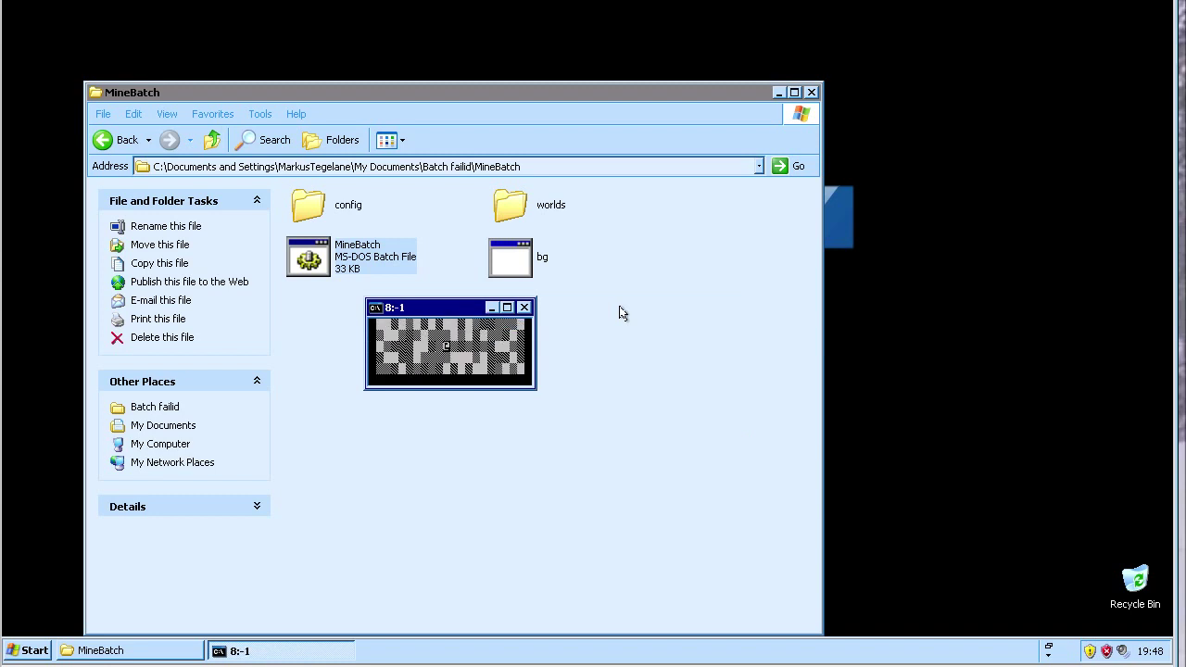
pyautogui.press('w')
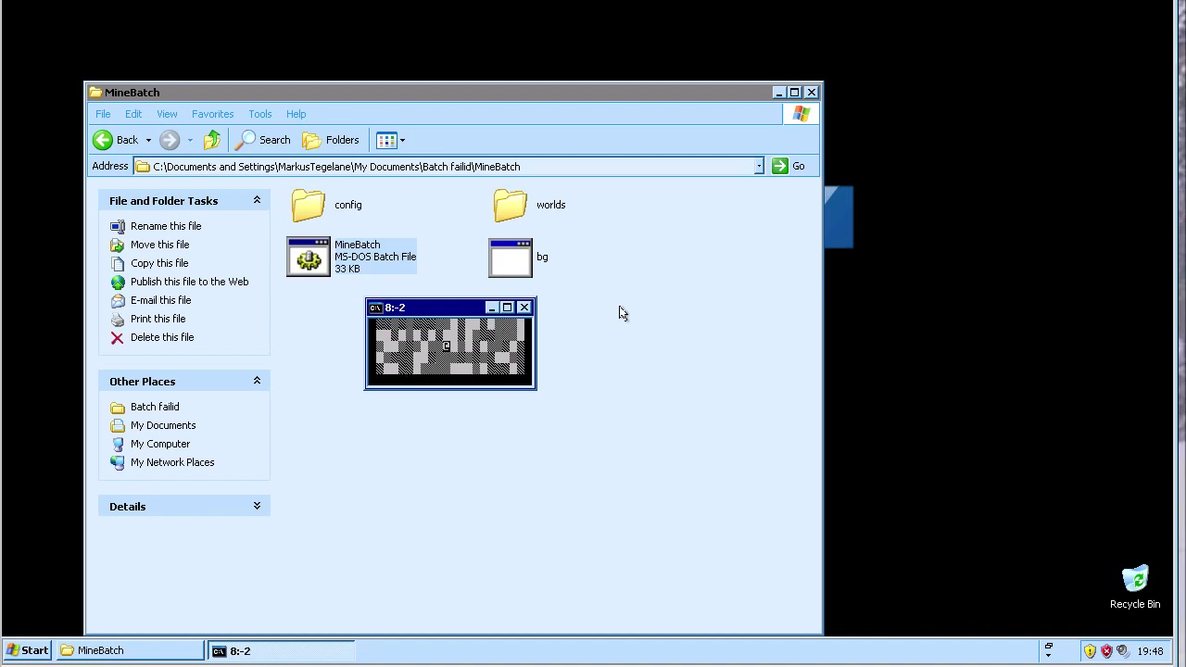
pyautogui.press('a')
pyautogui.press('a')
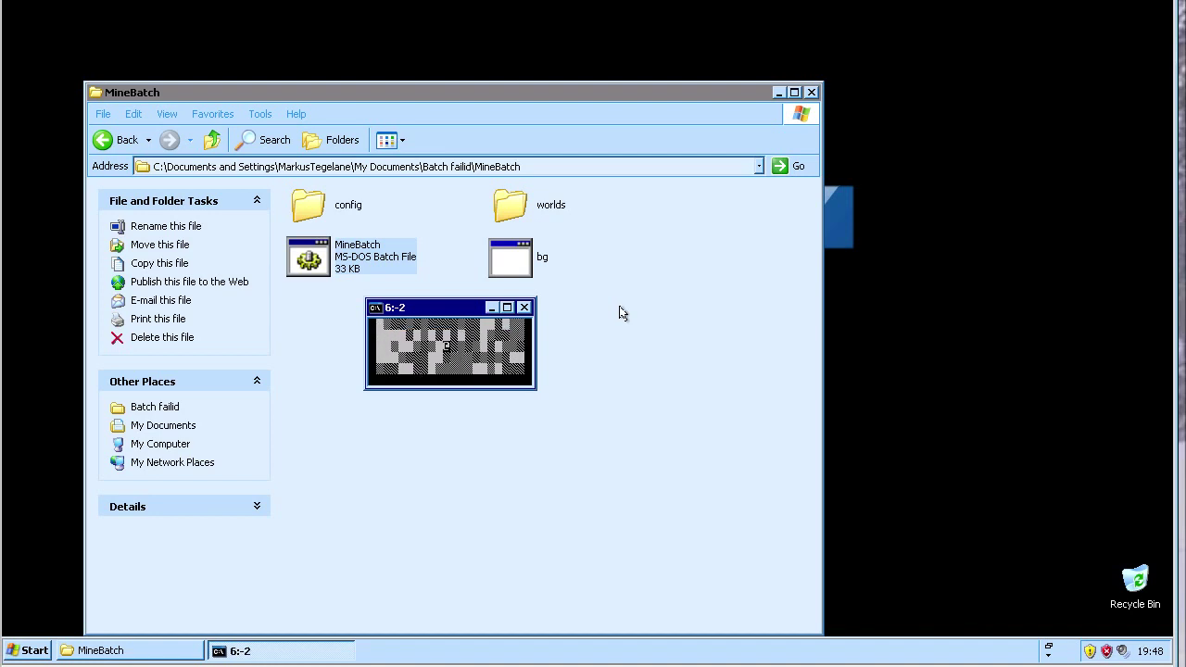
pyautogui.press('q')
pyautogui.press('3')
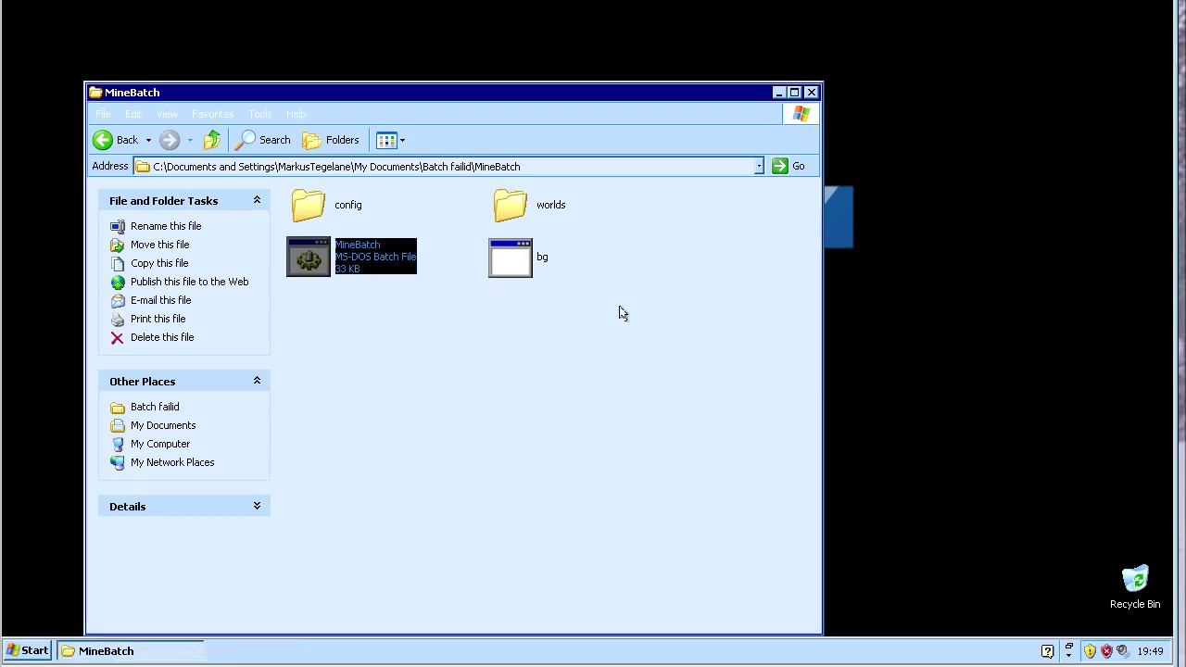
# - Launch the LogOS program from the Log OS folder
pyautogui.click(213, 140)
pyautogui.scroll(-5, 480, 546)
pyautogui.scroll(5, 485, 548)
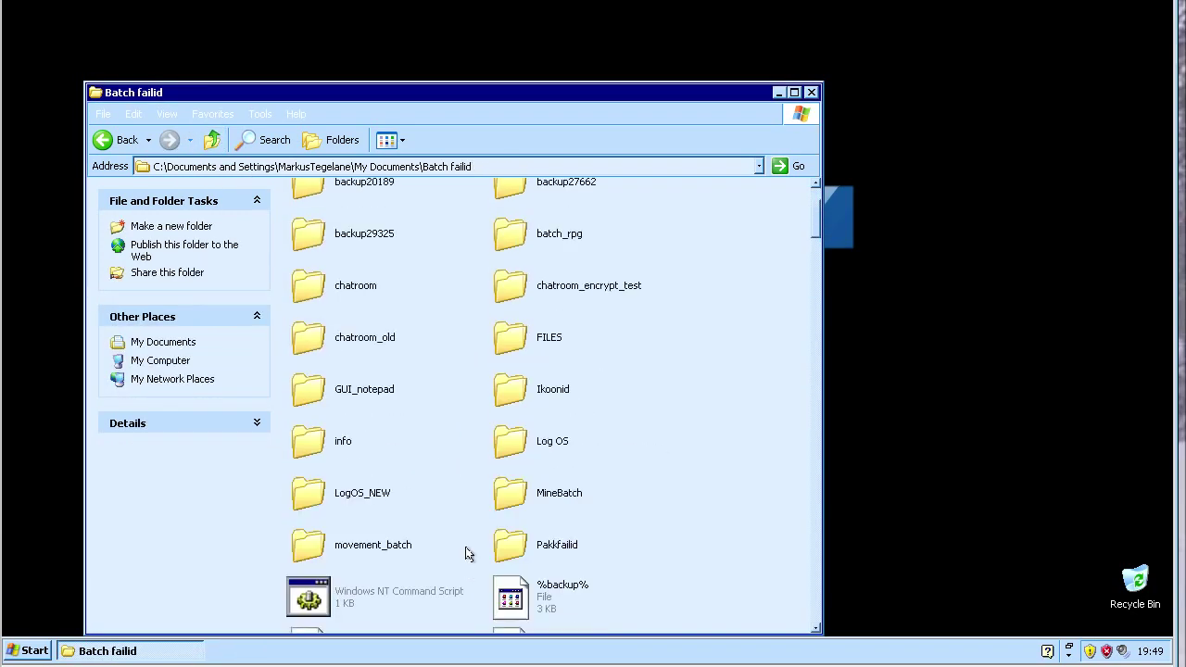
pyautogui.doubleClick(516, 562)
pyautogui.scroll(-10, 504, 500)
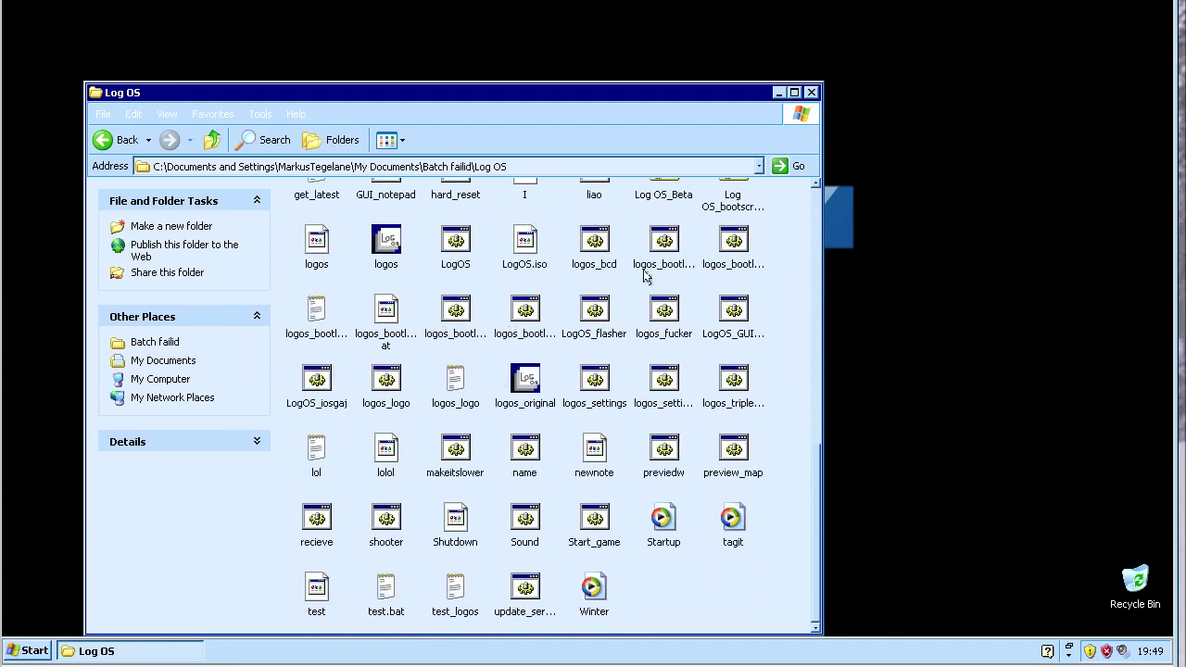
pyautogui.doubleClick(456, 242)
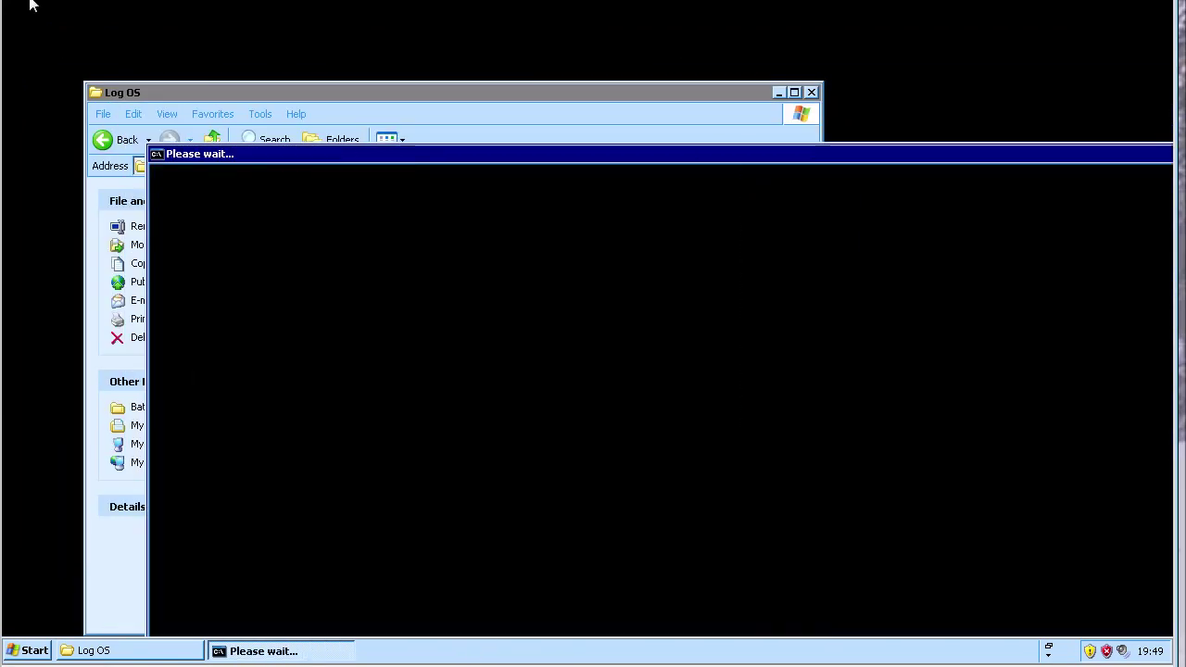
# - Send Ctrl+Alt+Del to the guest and try ending the stuck Please wait… task in Task Manager
pyautogui.click(31, 5)
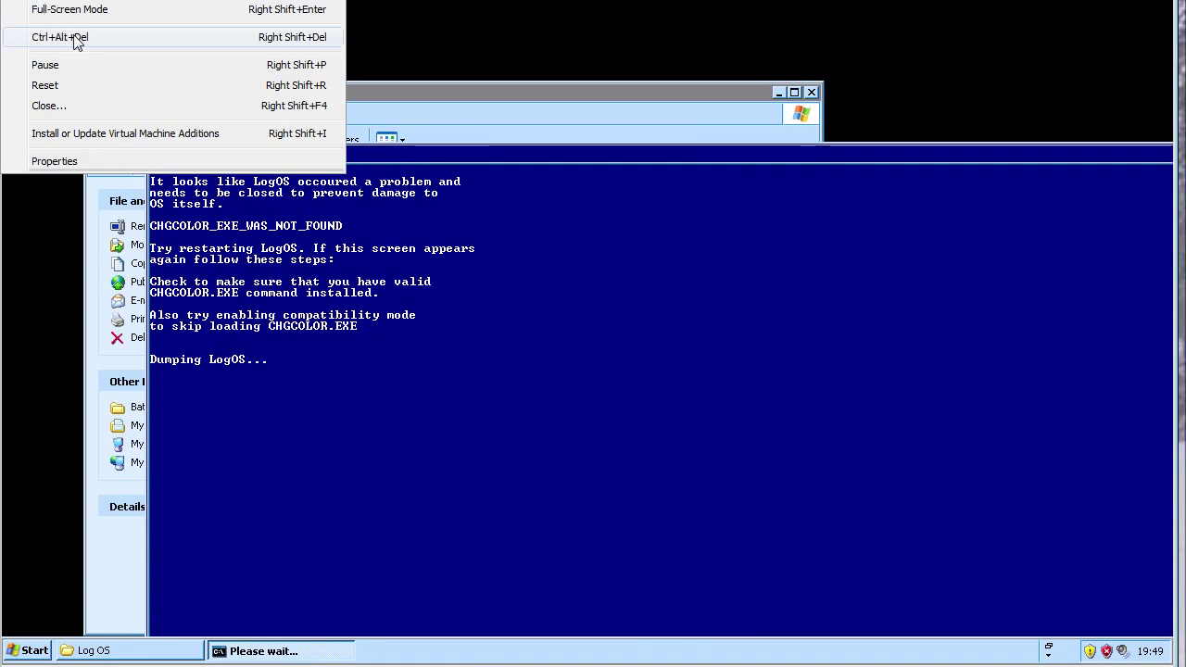
pyautogui.click(72, 39)
pyautogui.click(584, 380)
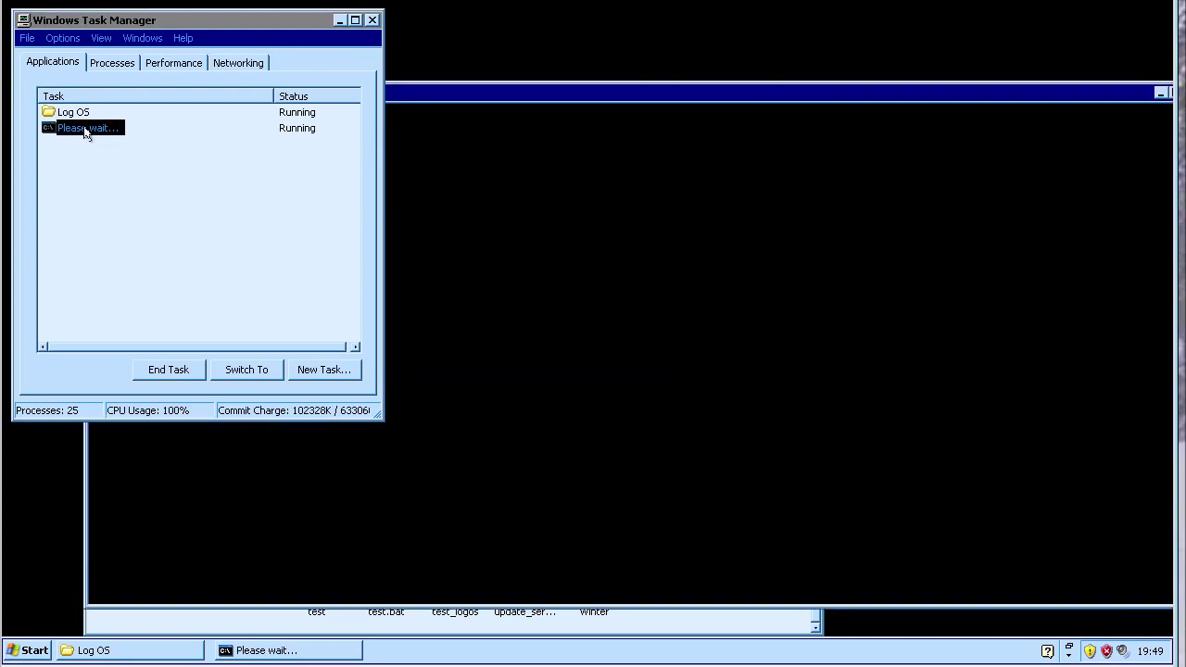
pyautogui.rightClick(87, 128)
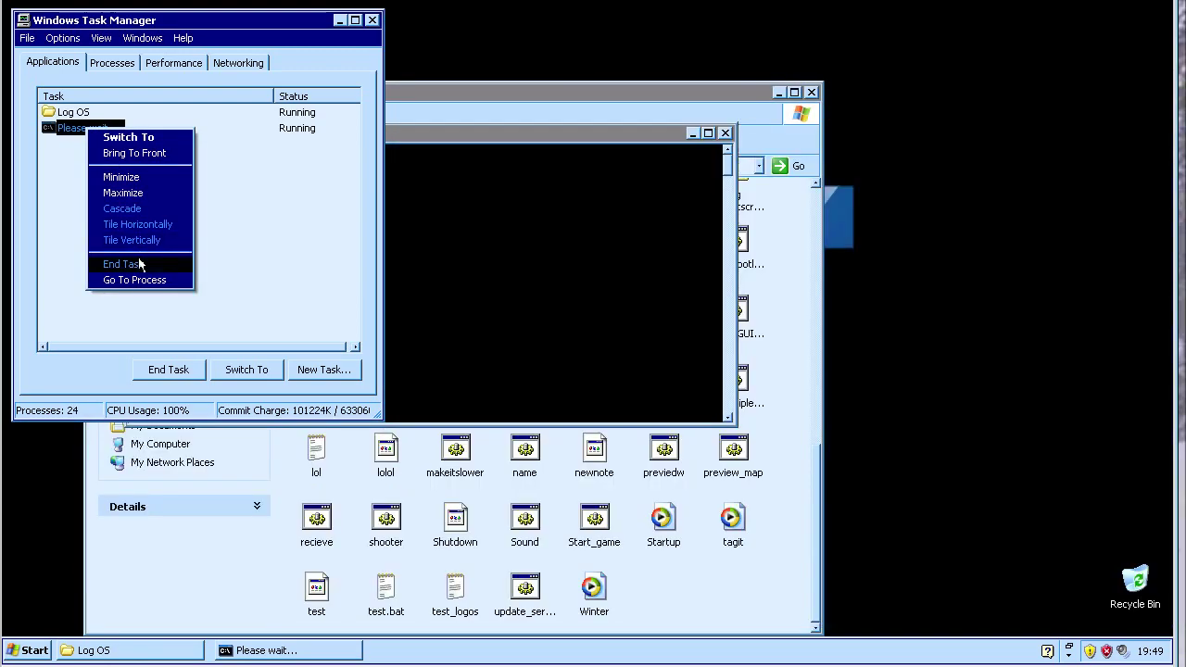
pyautogui.click(120, 264)
pyautogui.click(169, 369)
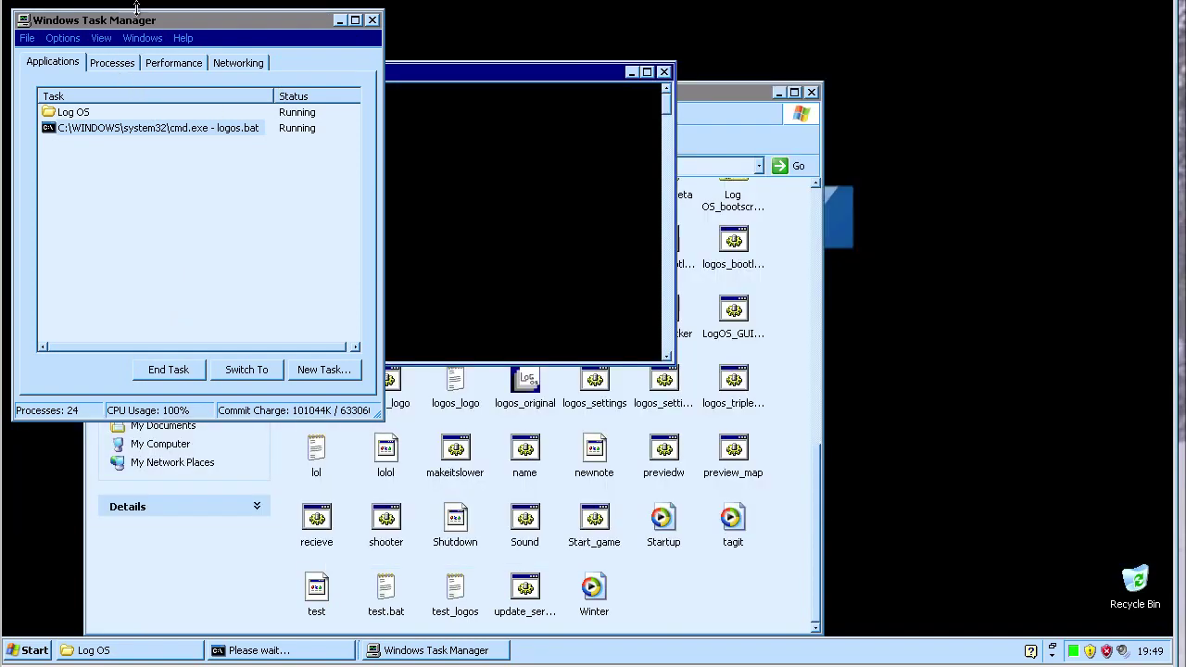
# - Cancel a VM reset, then try ending the cmd.exe process, which fails to terminate
pyautogui.click(136, 7)
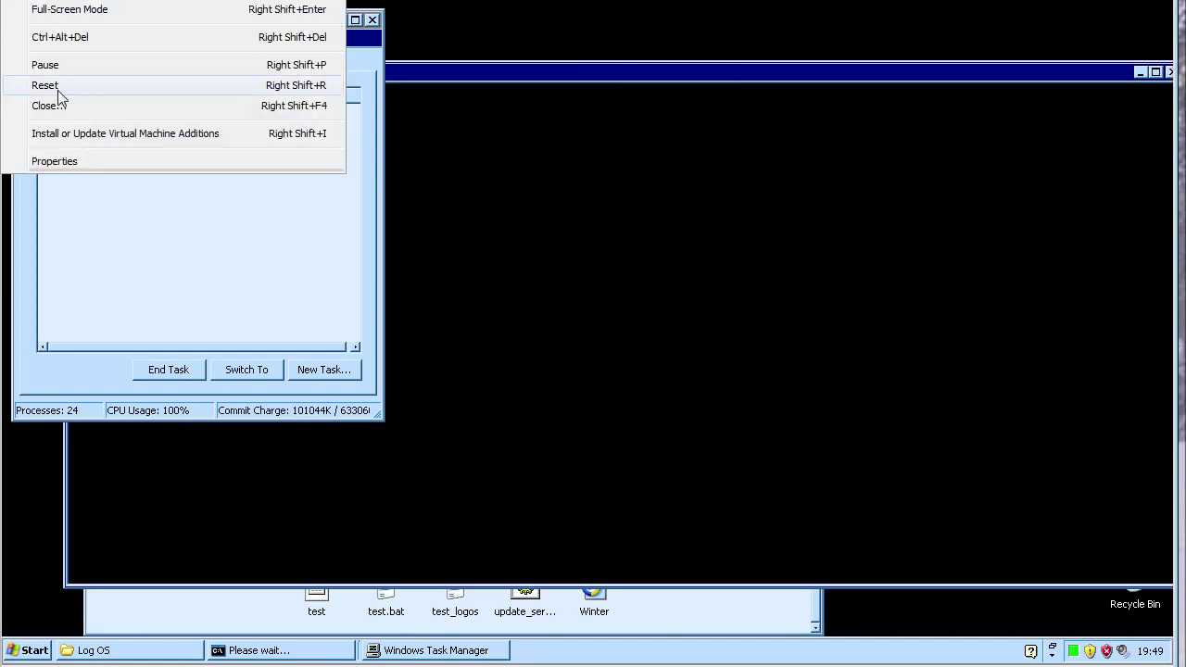
pyautogui.click(56, 83)
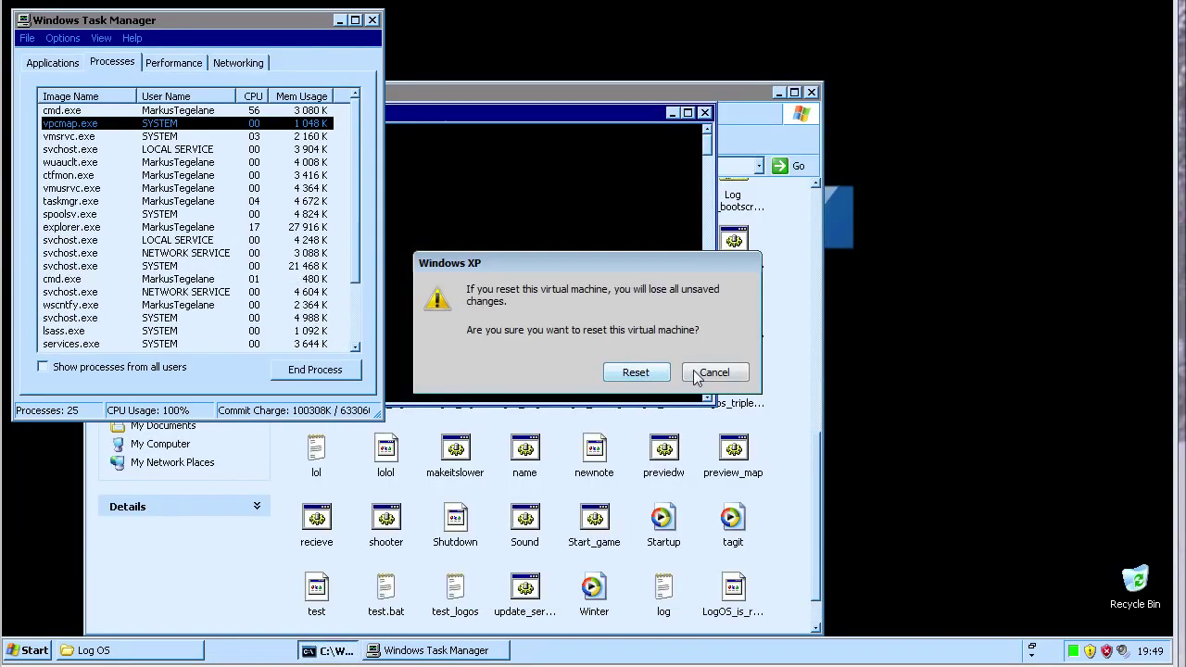
pyautogui.click(696, 371)
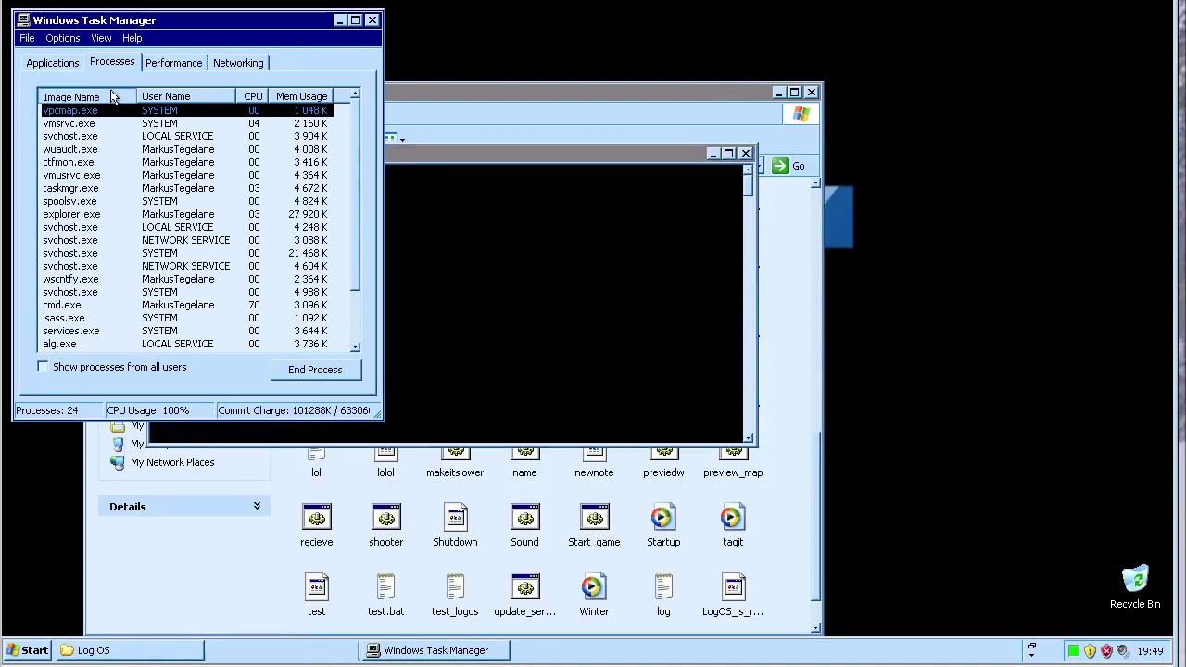
pyautogui.click(71, 97)
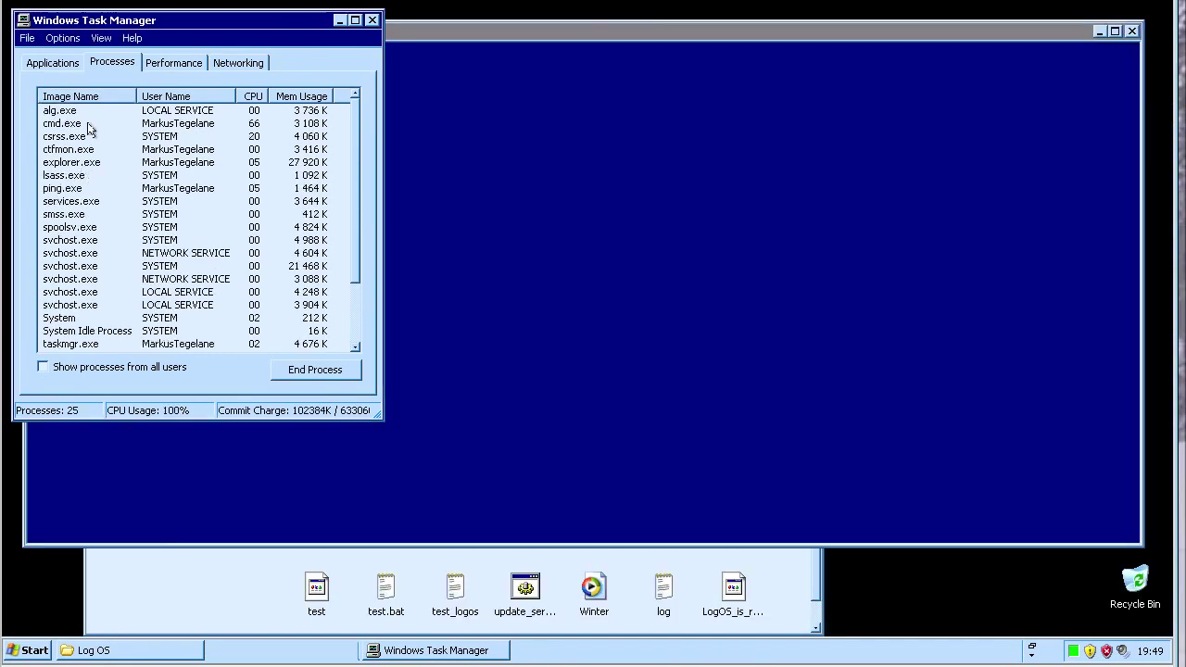
pyautogui.click(89, 125)
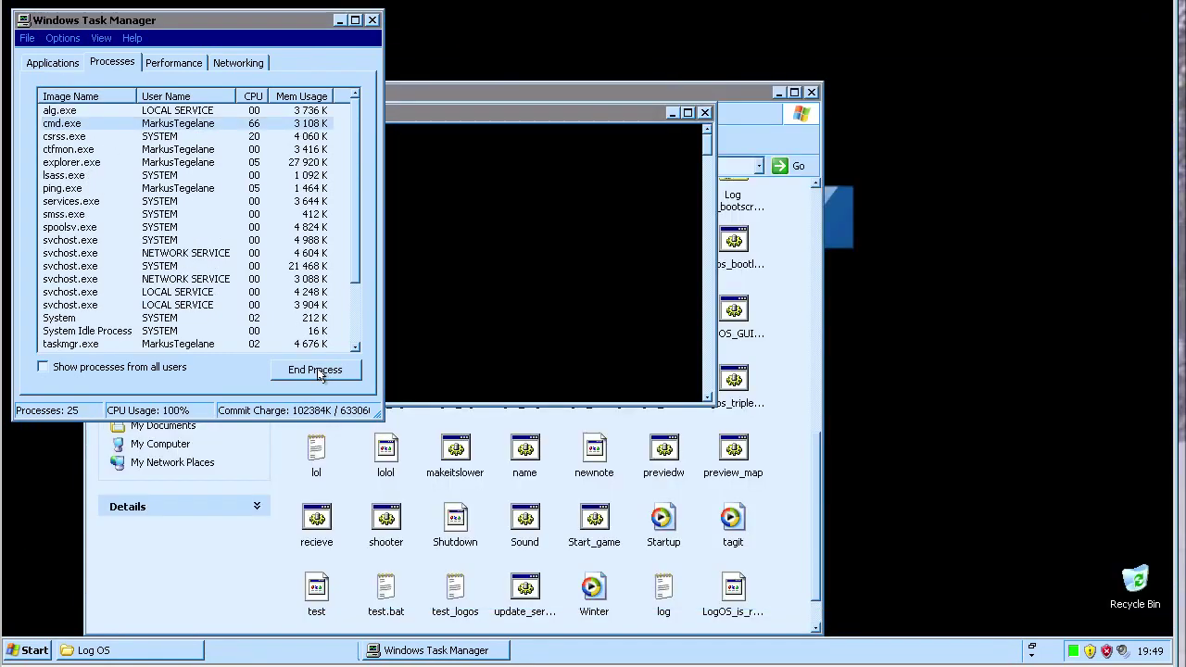
pyautogui.click(316, 371)
pyautogui.click(551, 383)
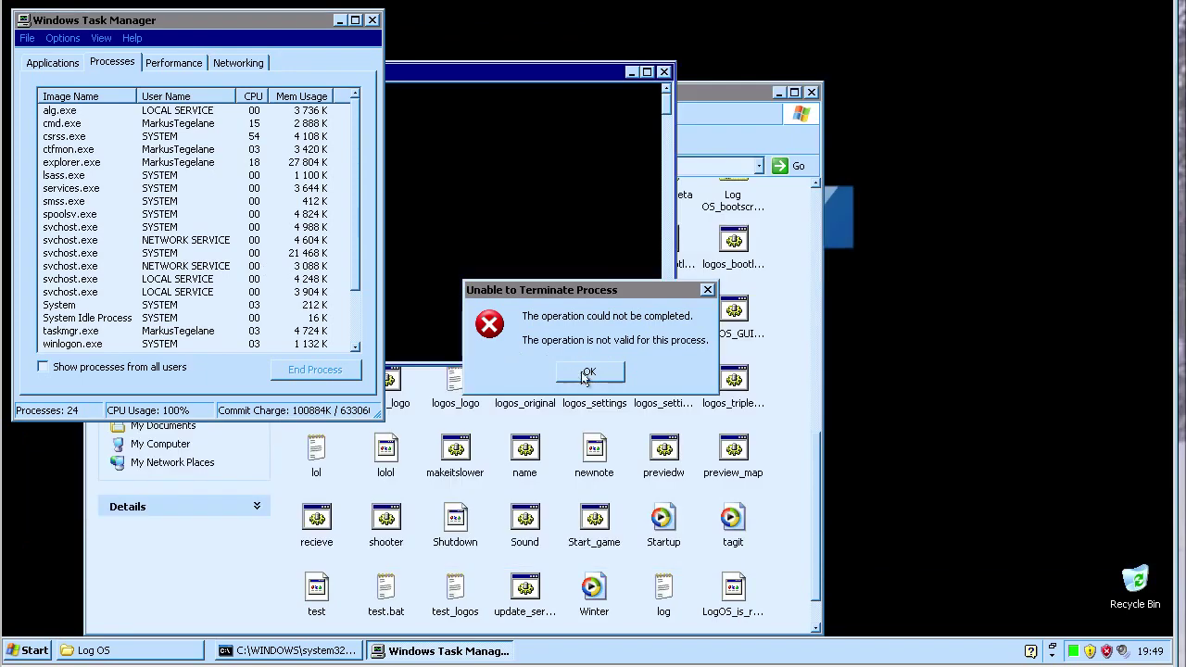
pyautogui.click(590, 371)
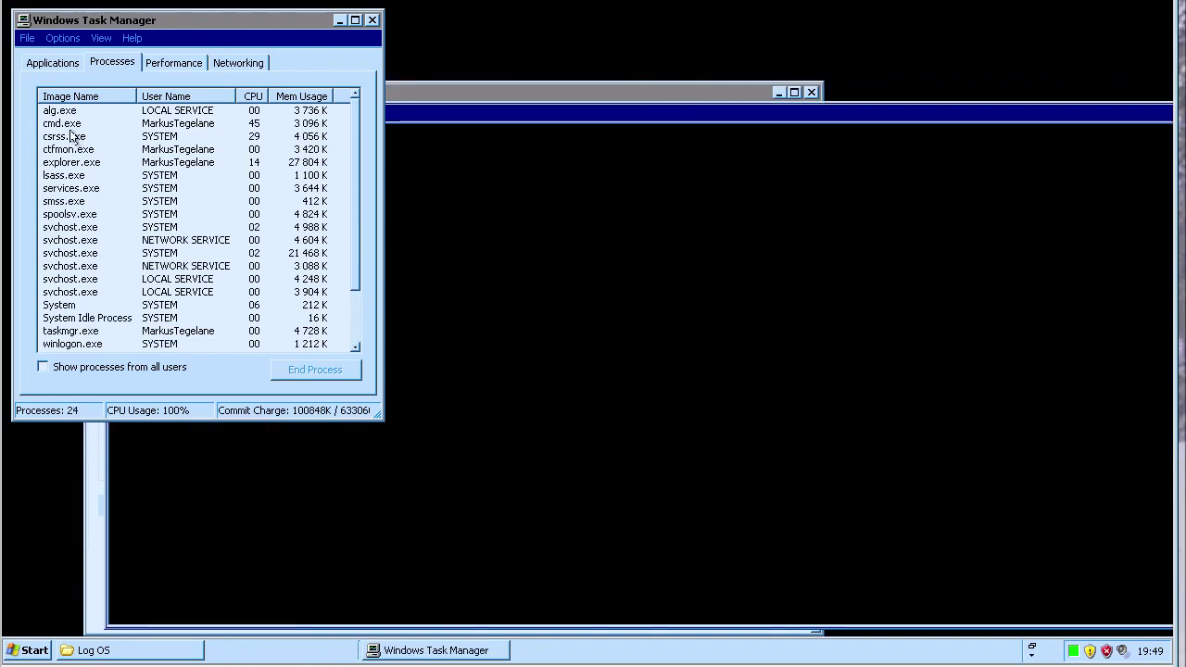
# - Reselect cmd.exe, then reset the virtual machine and confirm
pyautogui.click(67, 123)
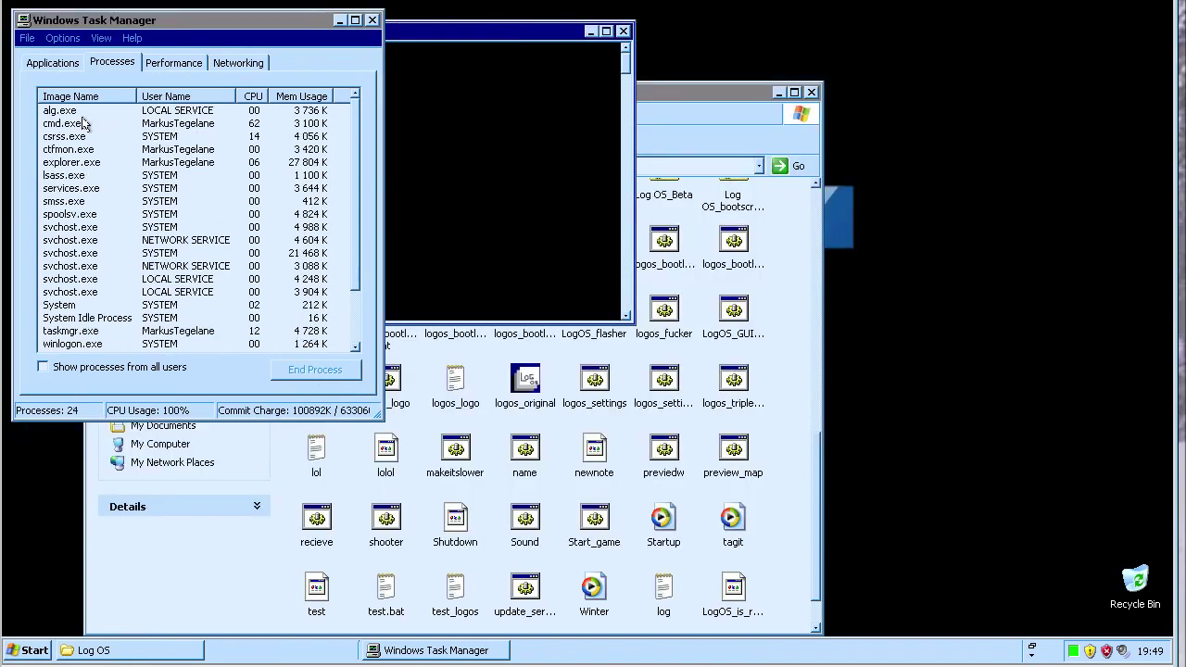
pyautogui.click(82, 124)
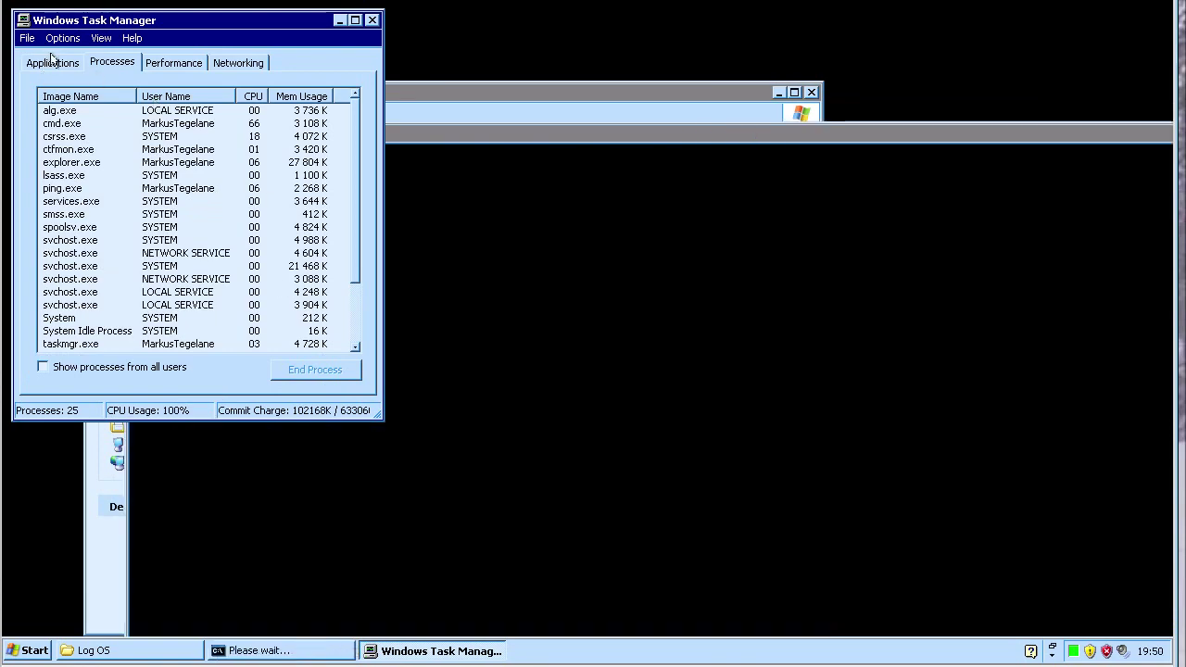
pyautogui.click(53, 61)
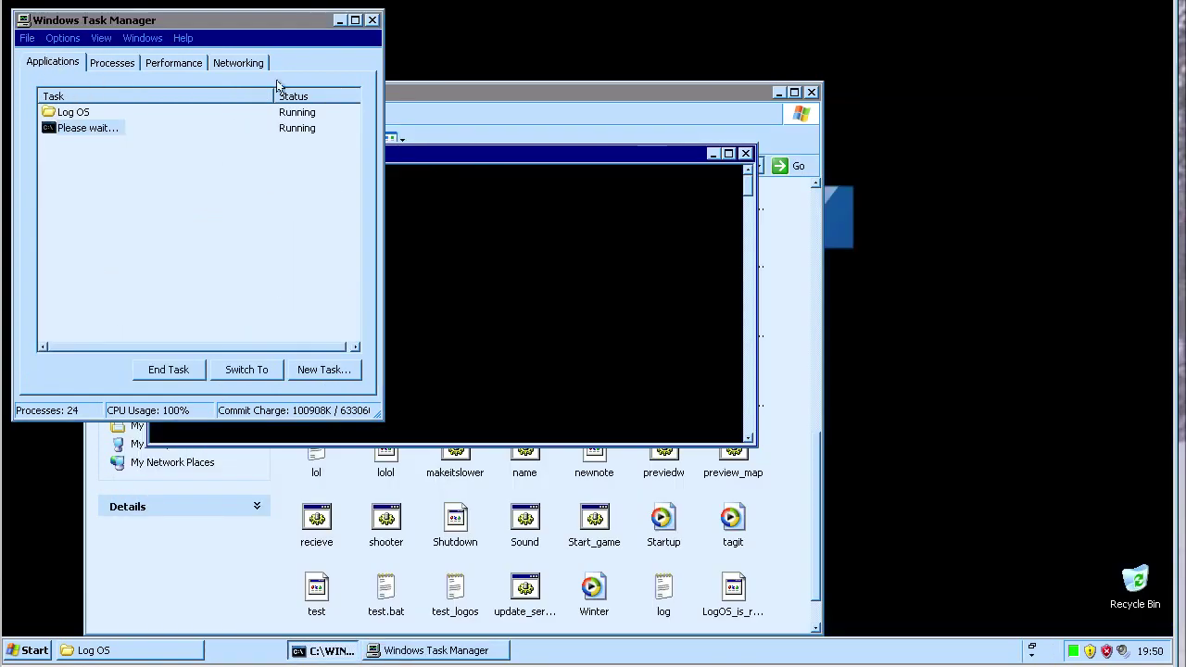
pyautogui.click(88, 85)
pyautogui.click(635, 372)
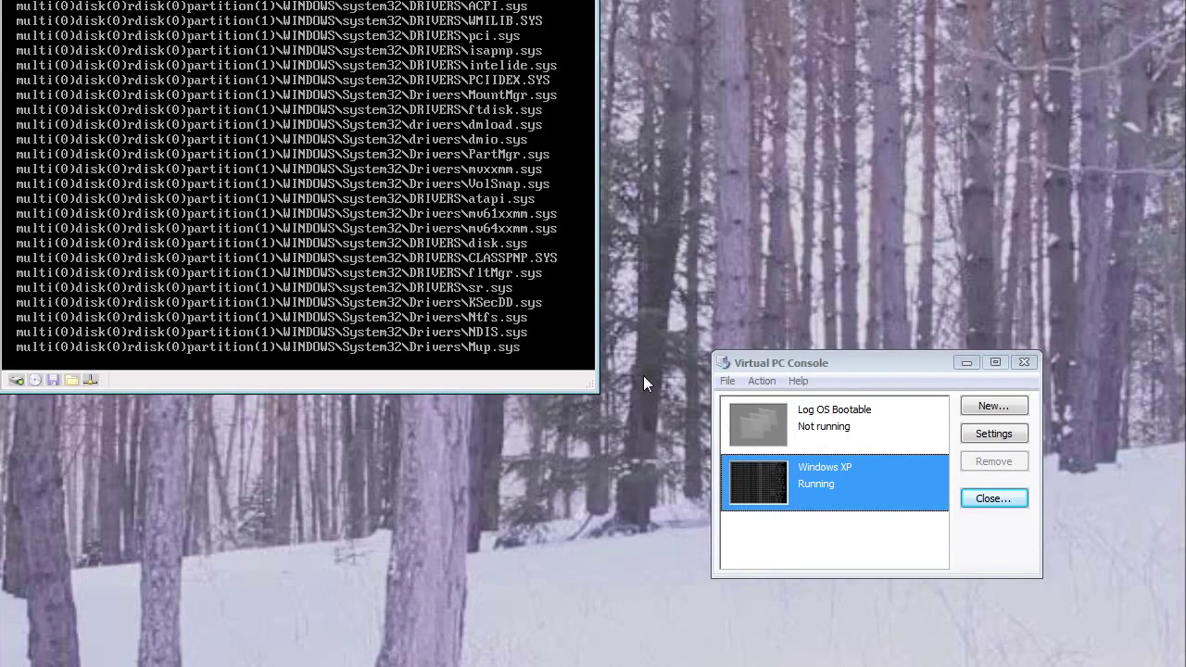
# - Minimize the Virtual PC Console once XP boots, and open the Start menu
pyautogui.click(966, 363)
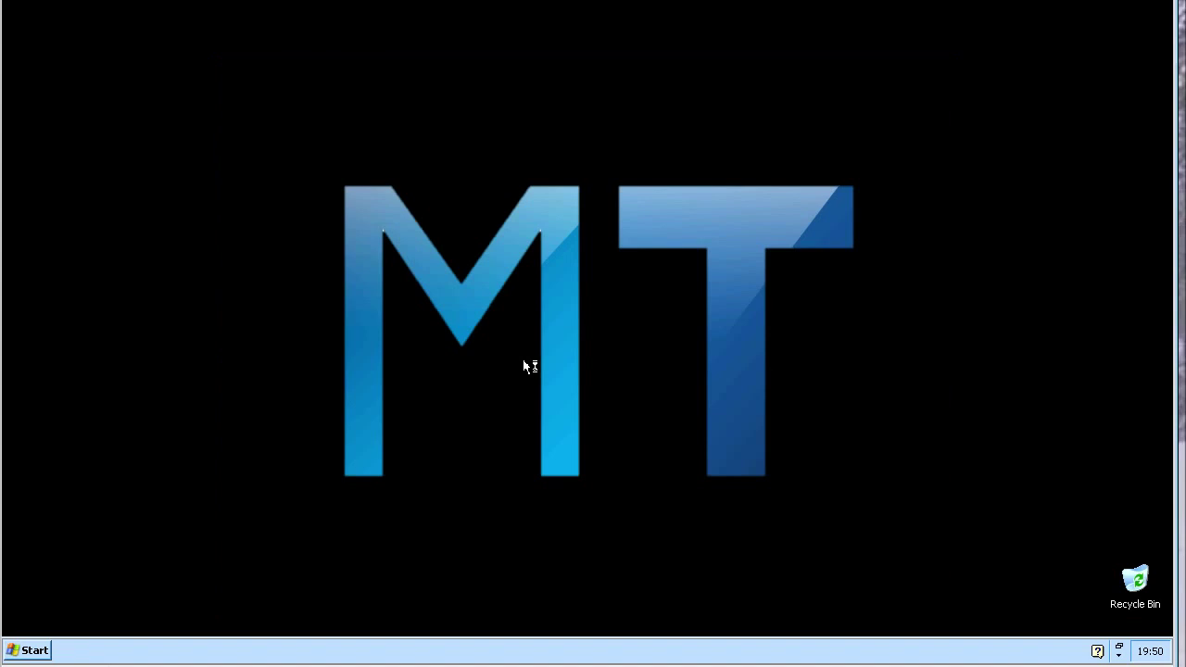
pyautogui.click(7, 657)
# - Open My Documents > Batch failid > Log OS and select the chgcolor and CHOICE files
pyautogui.click(273, 399)
pyautogui.click(6, 658)
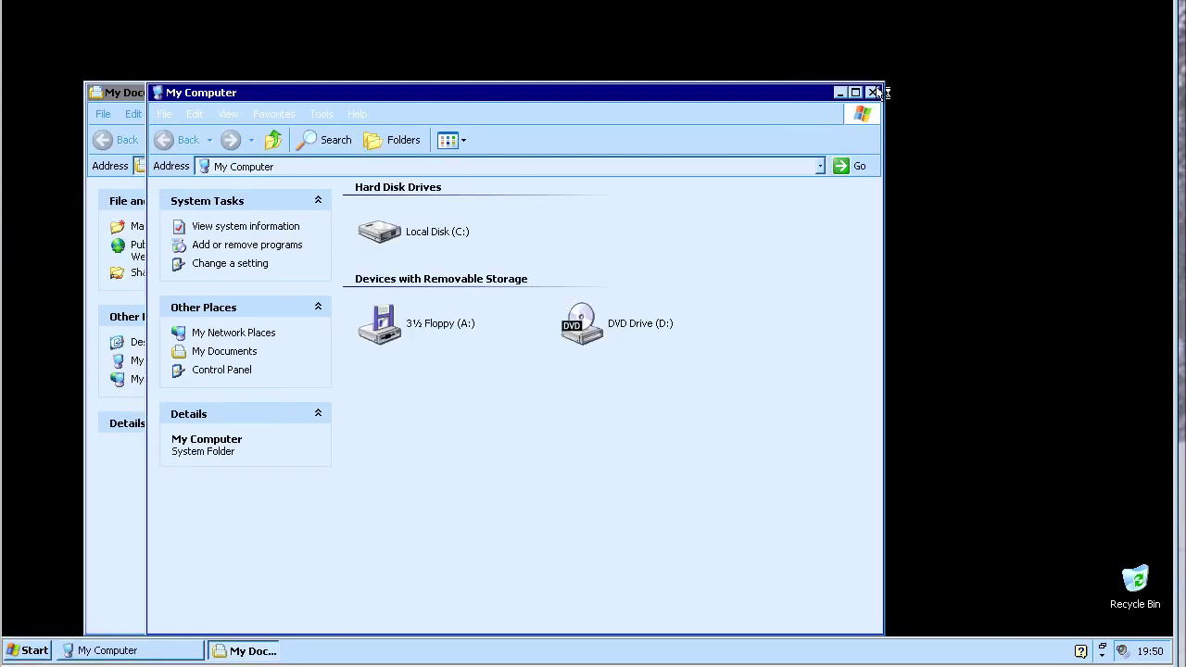
pyautogui.doubleClick(361, 258)
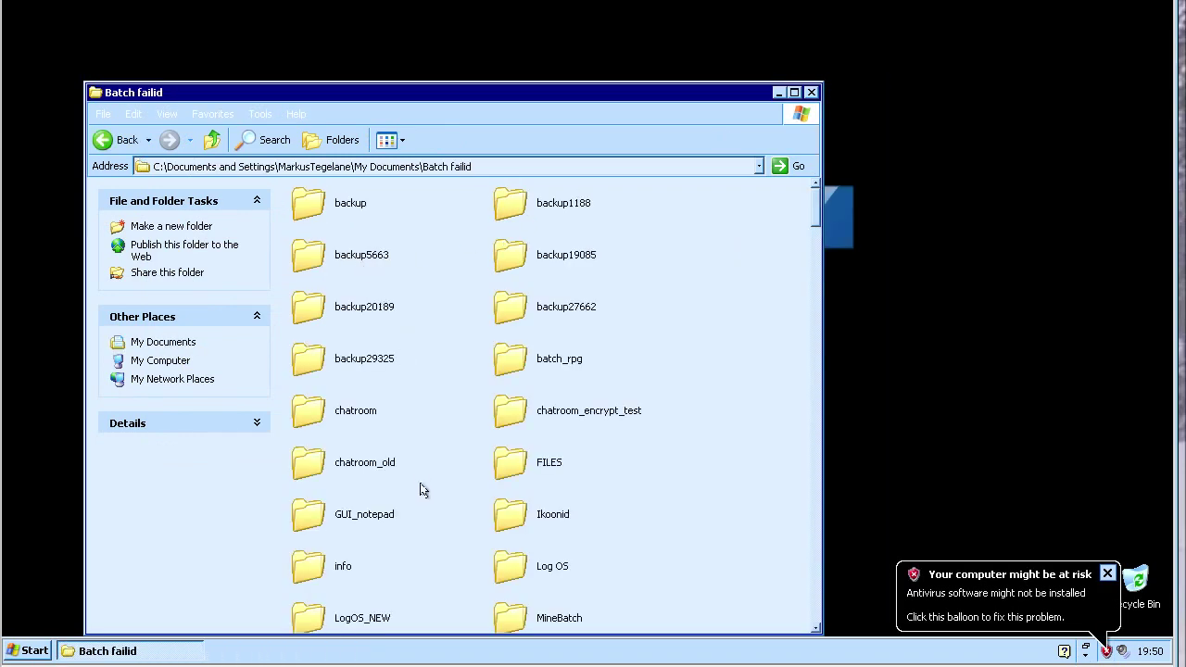
pyautogui.scroll(-5, 422, 491)
pyautogui.scroll(5, 422, 491)
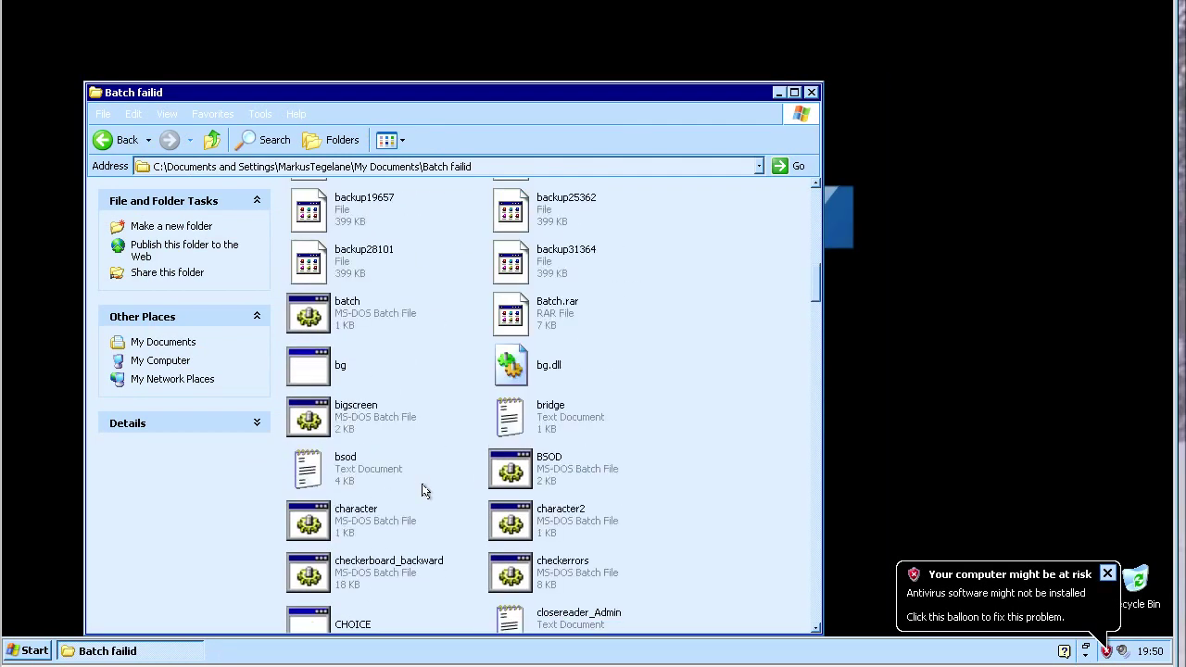
pyautogui.scroll(-3, 421, 491)
pyautogui.scroll(-5, 421, 491)
pyautogui.scroll(15, 422, 491)
pyautogui.scroll(-3, 454, 428)
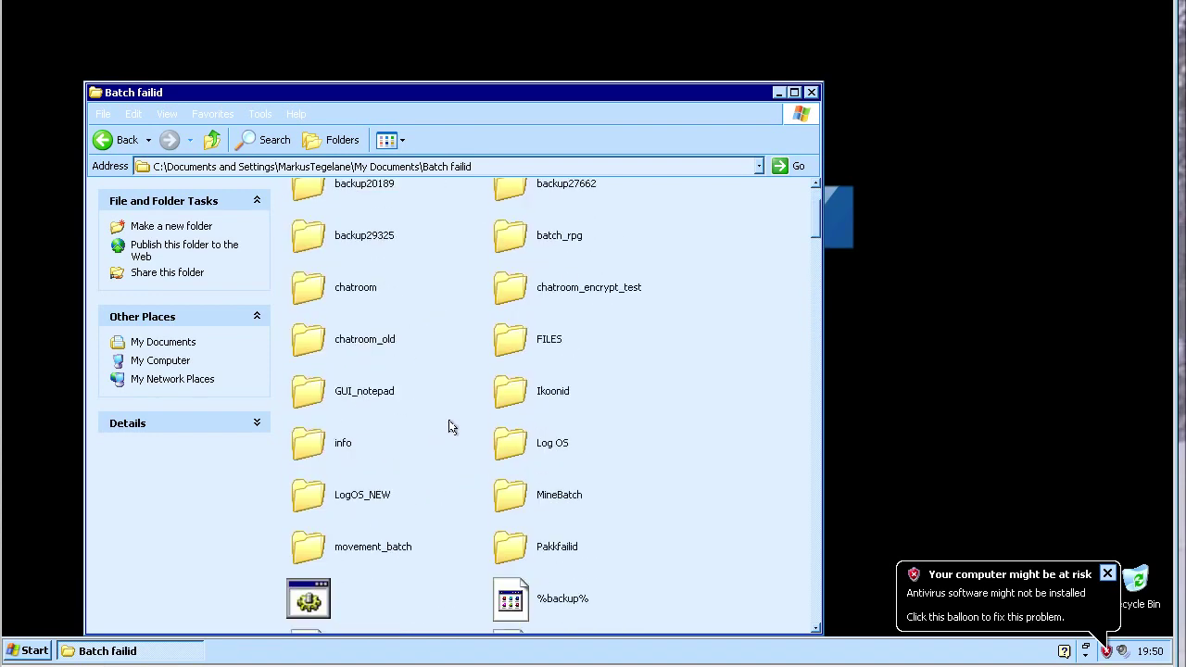
pyautogui.click(533, 446)
pyautogui.doubleClick(533, 447)
pyautogui.scroll(-3, 574, 502)
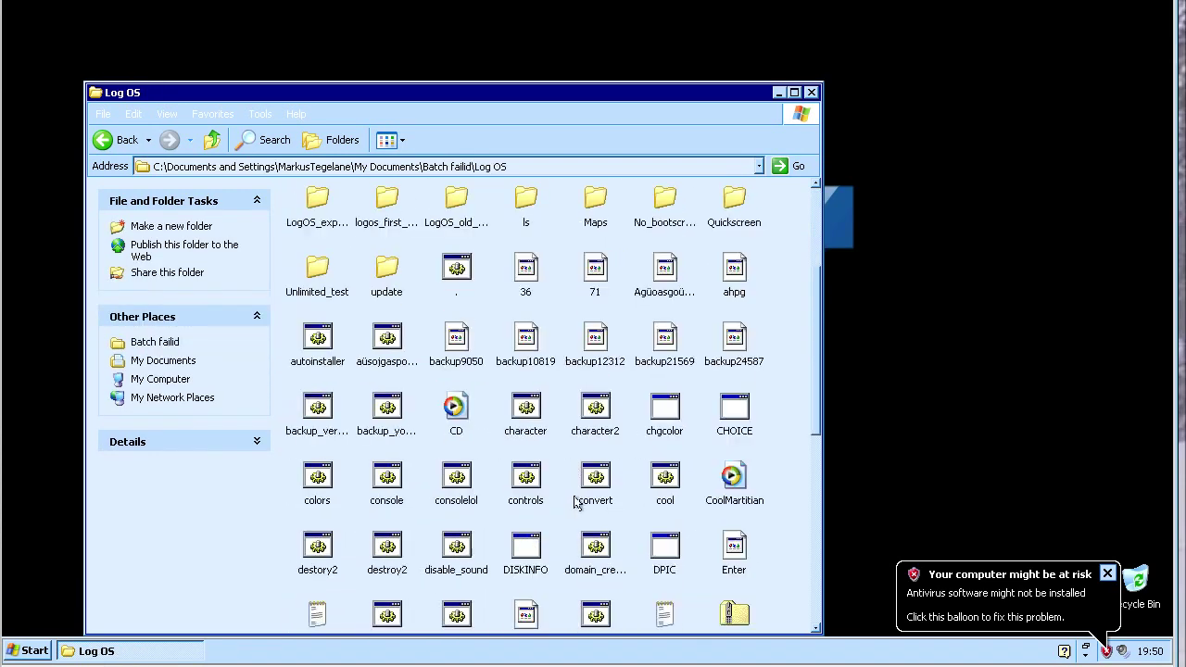
pyautogui.moveTo(784, 432); pyautogui.dragTo(655, 409)
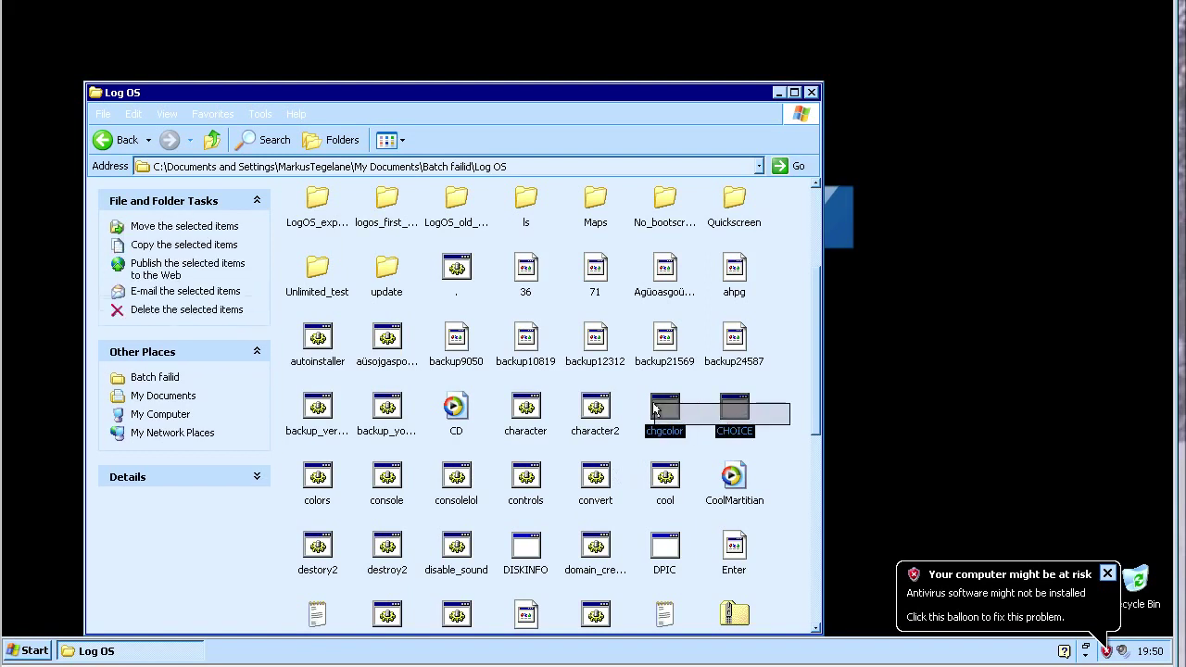
# - Paste chgcolor and CHOICE into C:\WINDOWS\system32, then close the window
pyautogui.click(811, 94)
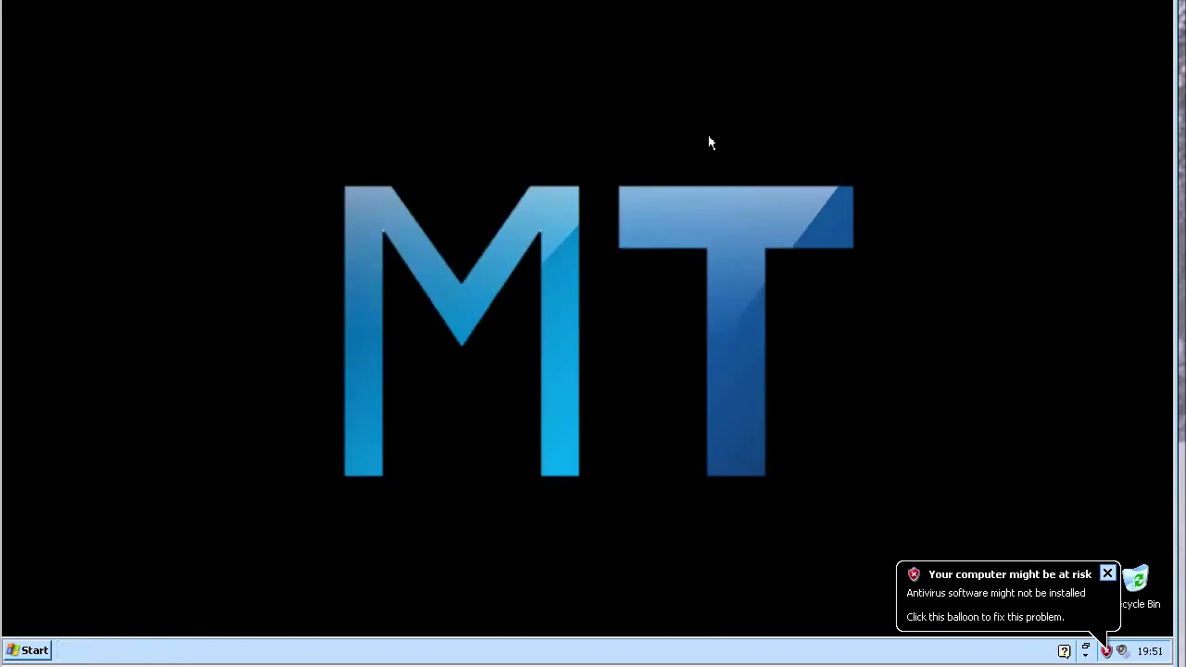
pyautogui.click(27, 653)
pyautogui.click(291, 387)
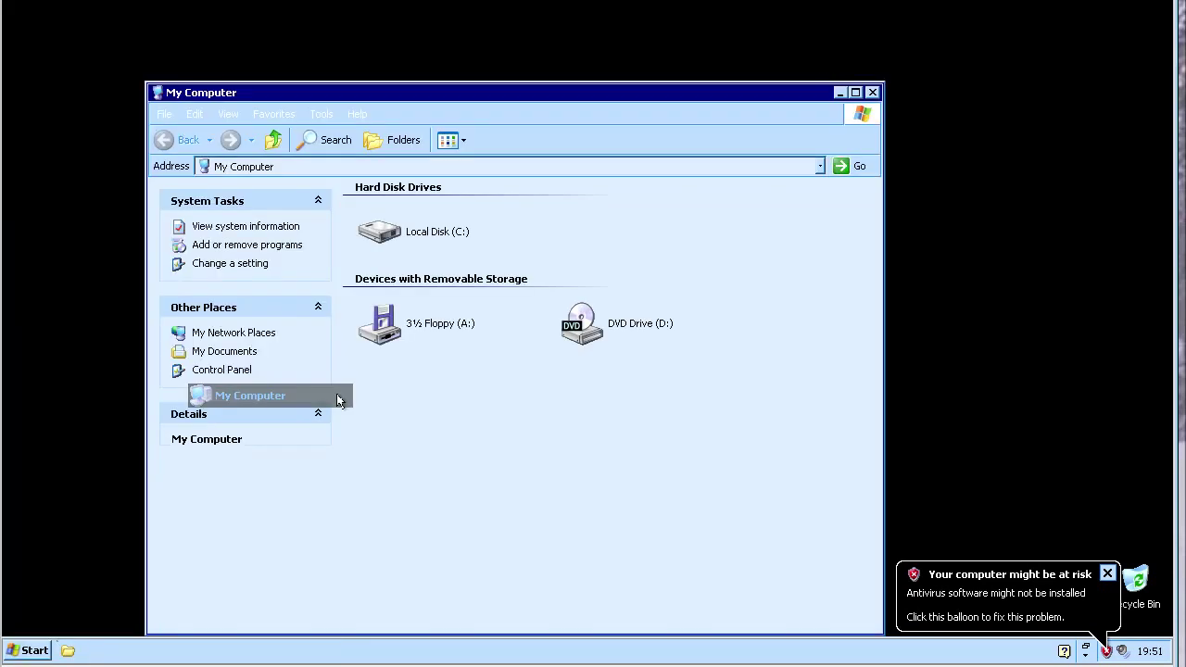
pyautogui.doubleClick(412, 241)
pyautogui.doubleClick(398, 254)
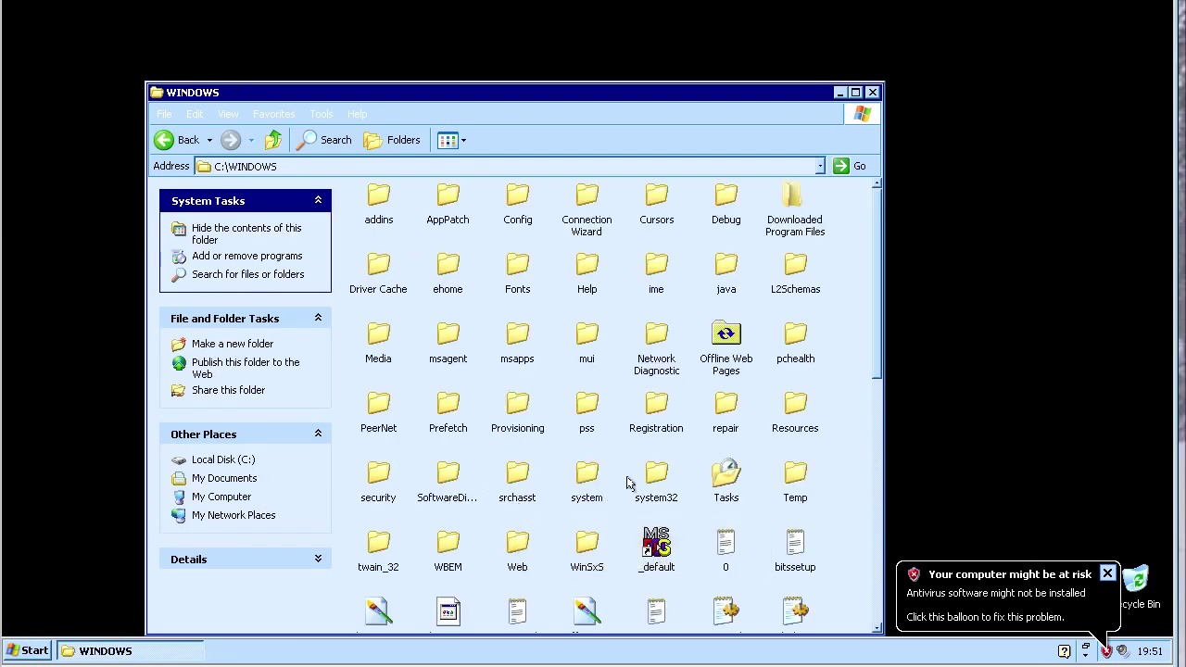
pyautogui.doubleClick(656, 480)
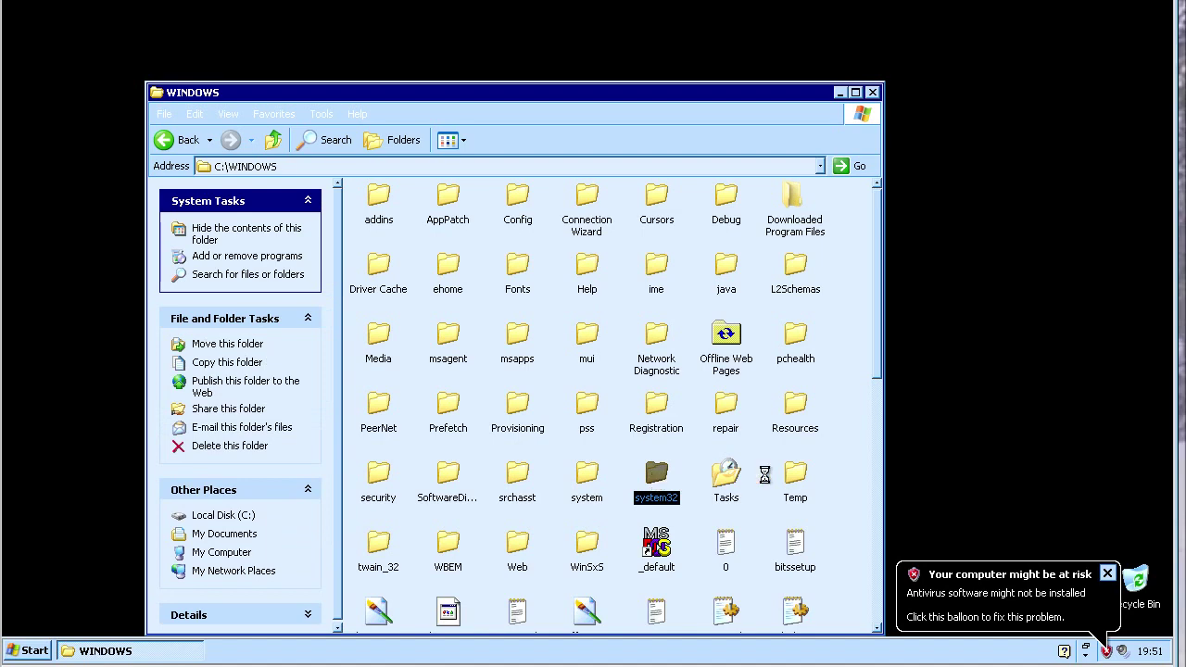
pyautogui.click(410, 315)
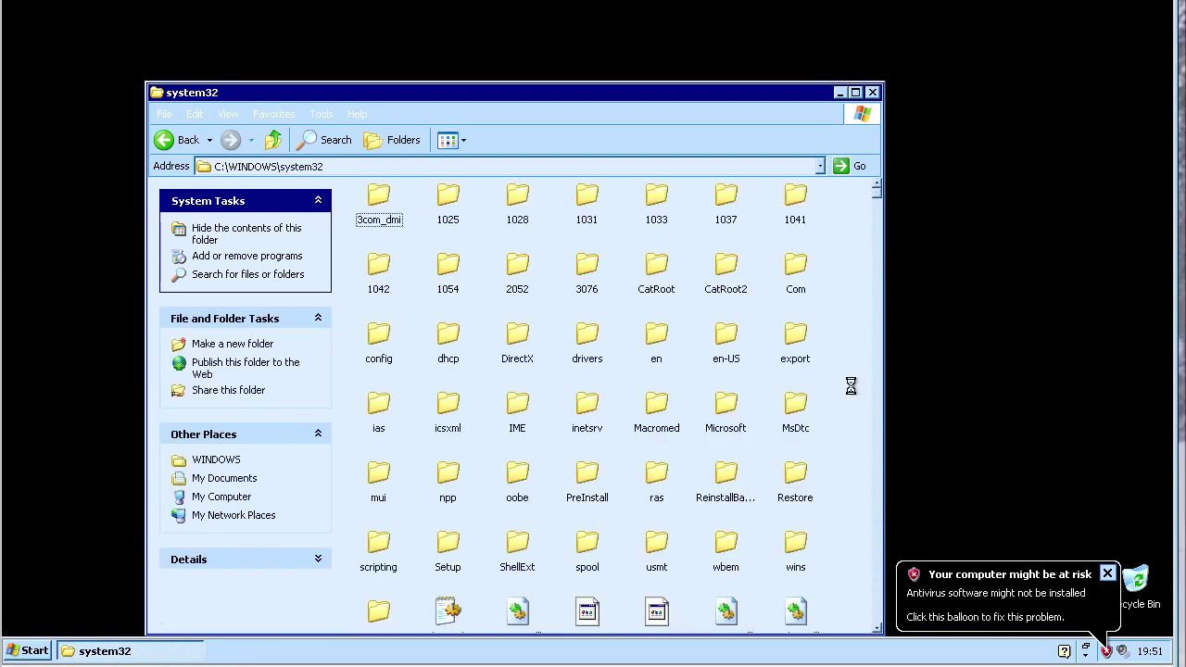
pyautogui.press('End')
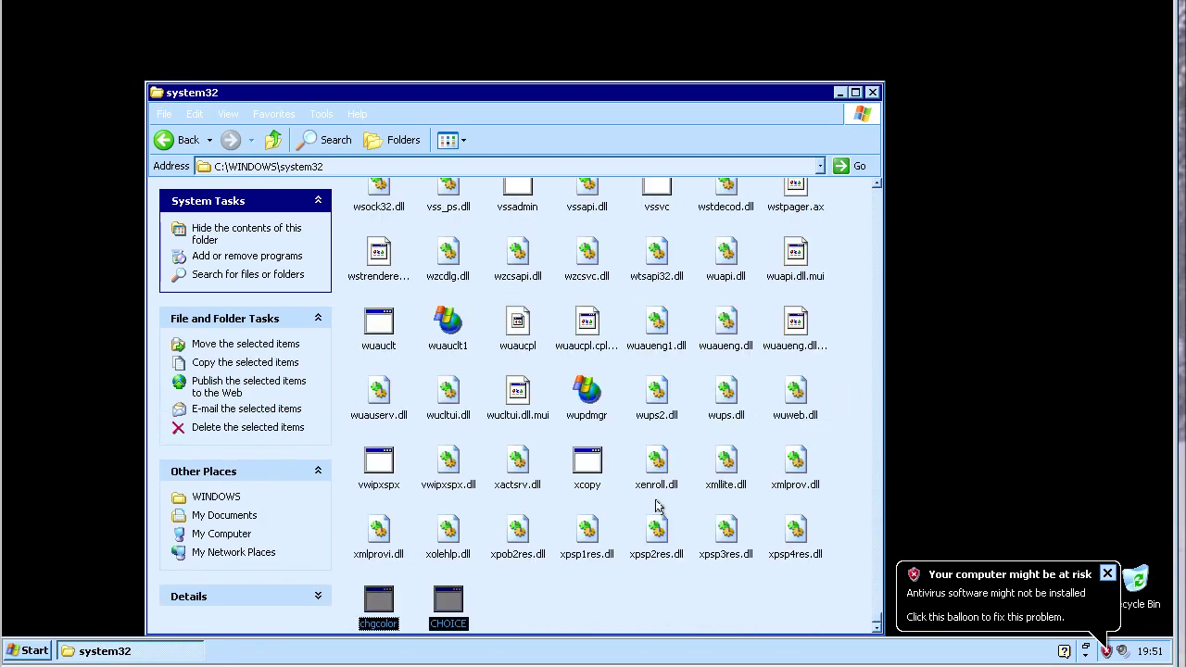
pyautogui.click(872, 92)
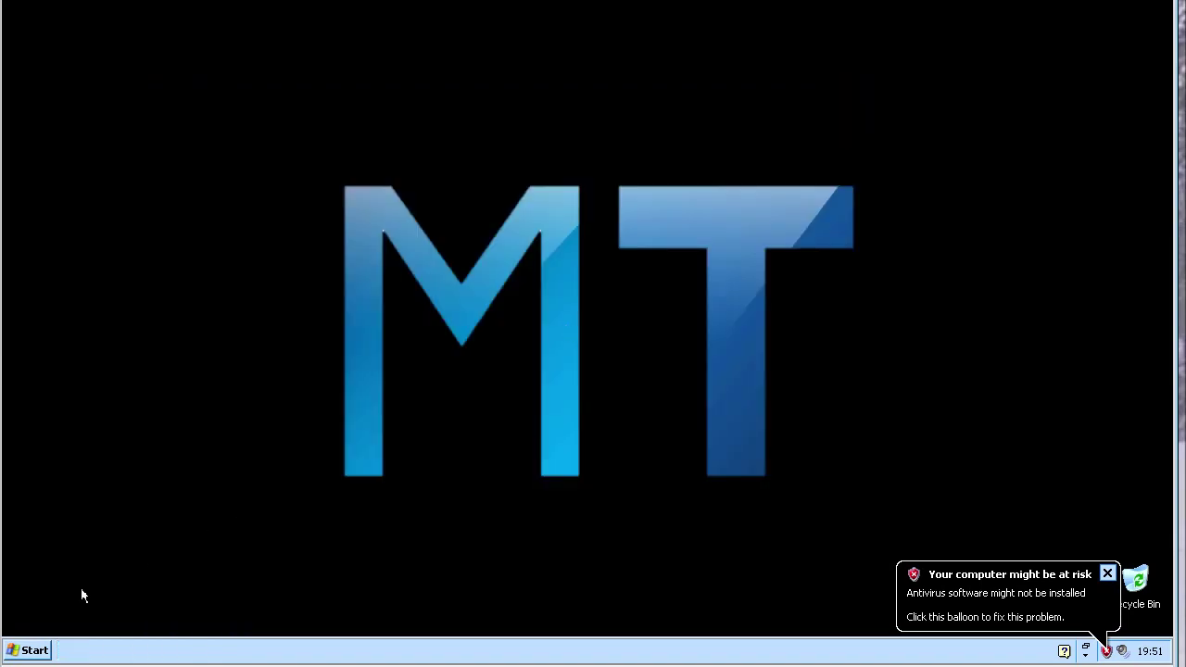
# - Open the Log OS folder inside My Documents > Batch failid
pyautogui.click(35, 650)
pyautogui.click(275, 285)
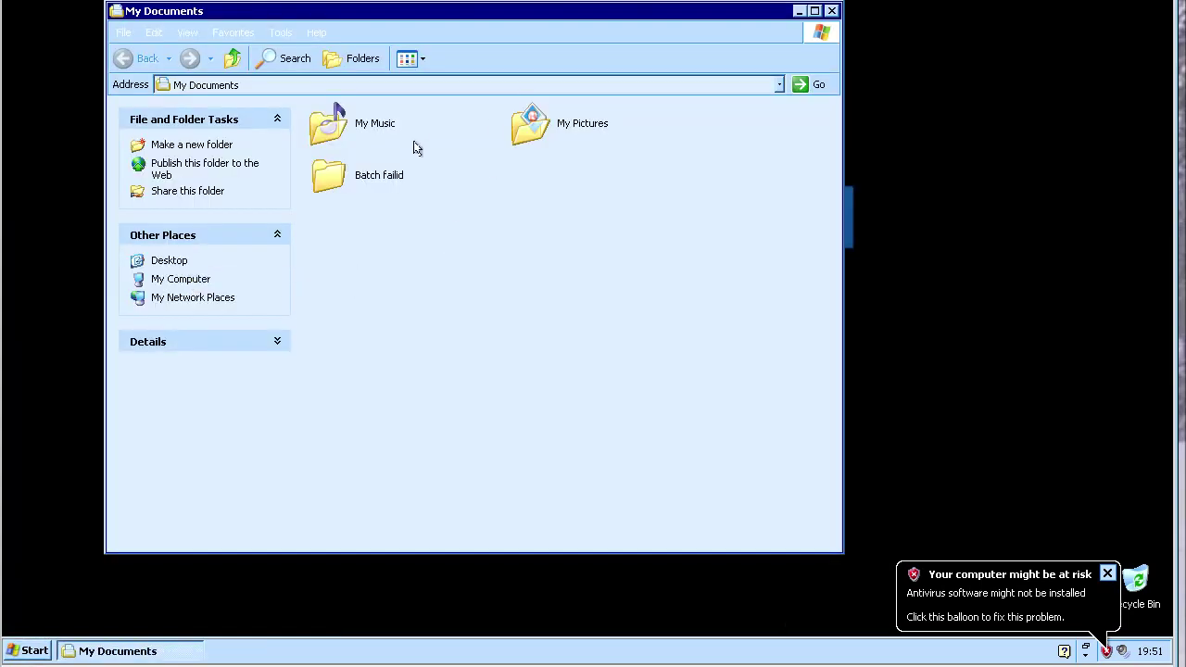
pyautogui.doubleClick(376, 176)
pyautogui.scroll(-3, 426, 524)
pyautogui.scroll(3, 426, 528)
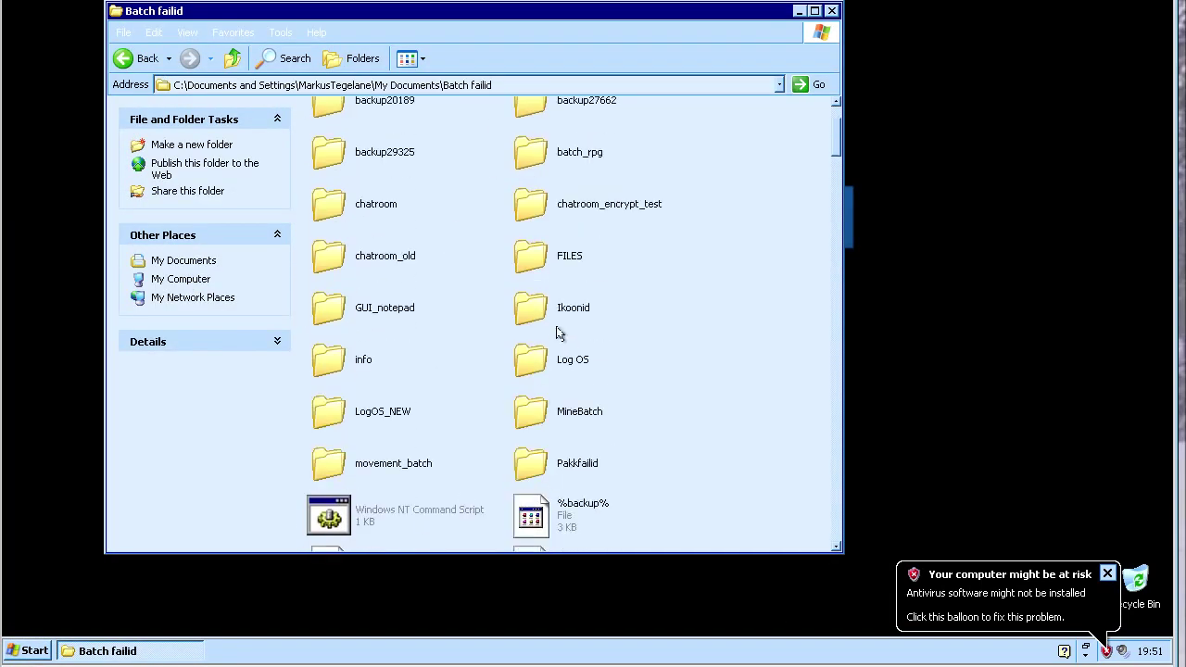
pyautogui.doubleClick(556, 357)
pyautogui.scroll(-5, 524, 483)
pyautogui.scroll(2, 521, 483)
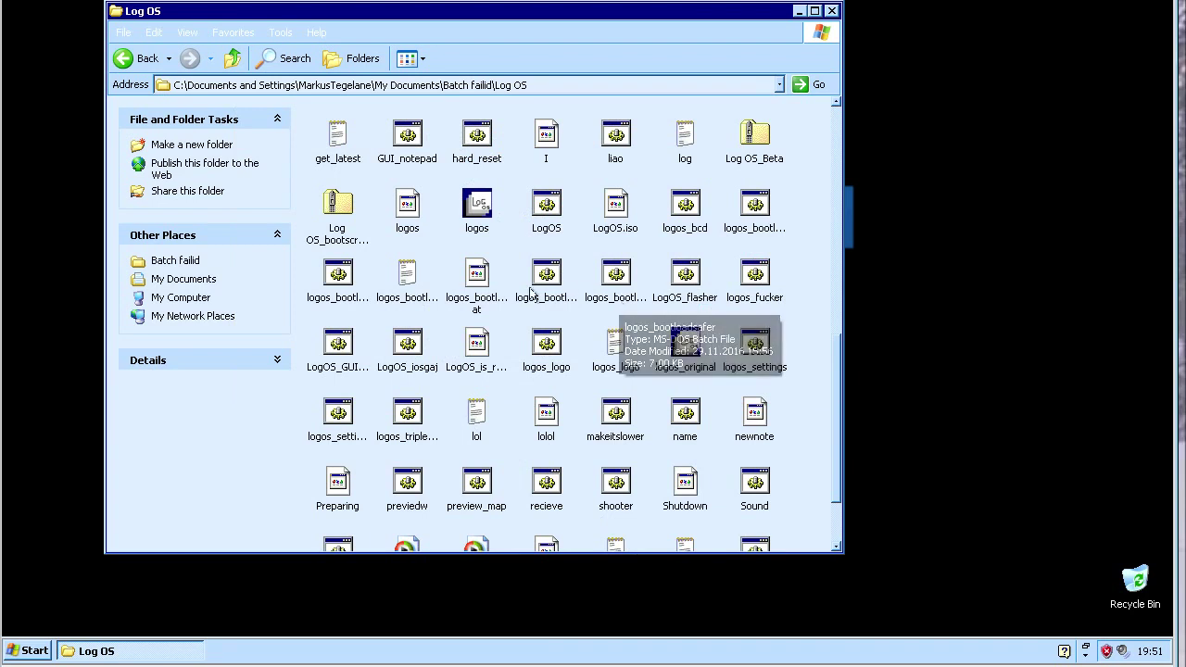
# - Run LogOS, which reports bg as unrecognized, then close its console
pyautogui.click(553, 220)
pyautogui.doubleClick(553, 220)
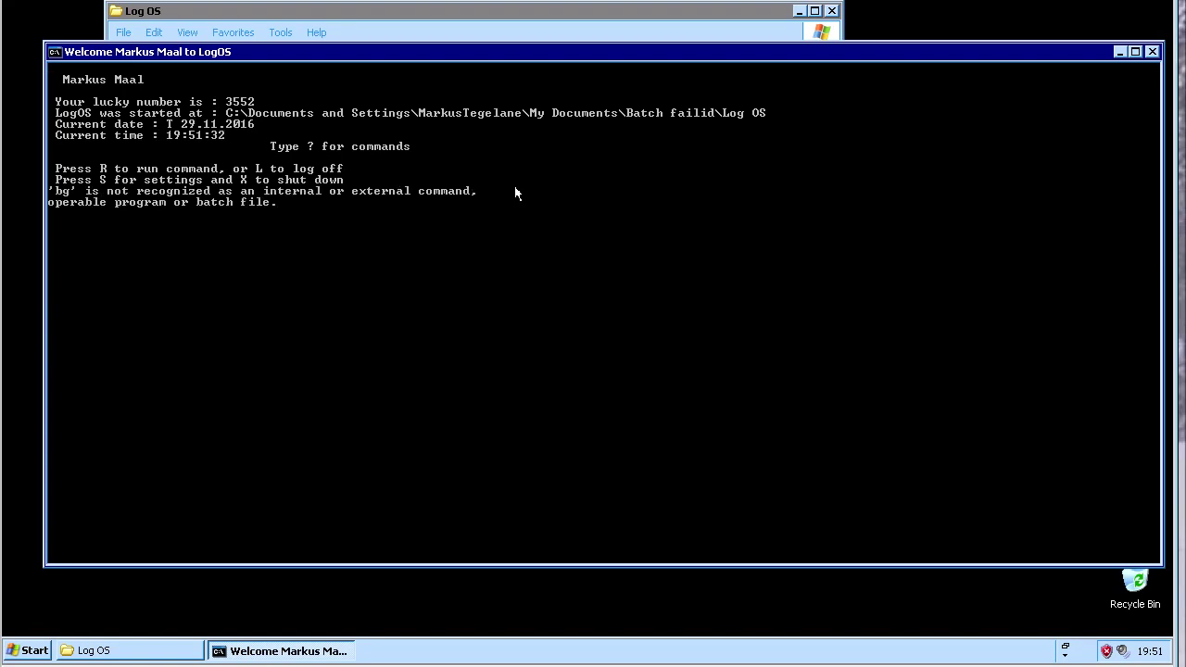
pyautogui.click(661, 35)
pyautogui.scroll(10, 574, 372)
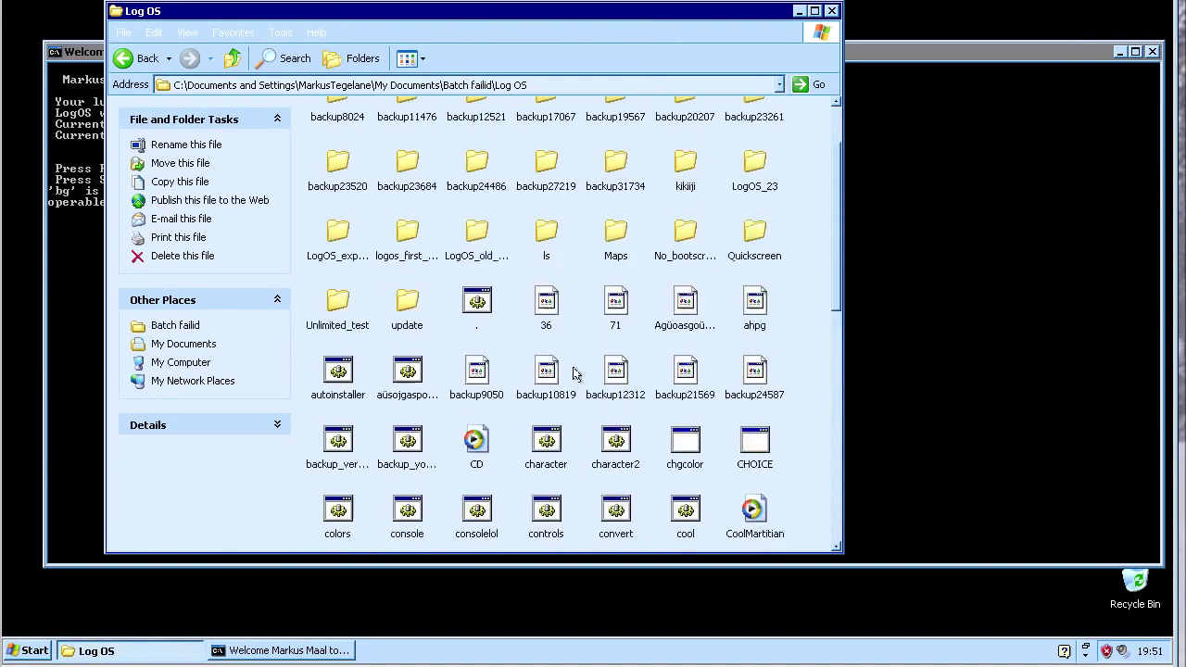
pyautogui.scroll(-3, 575, 372)
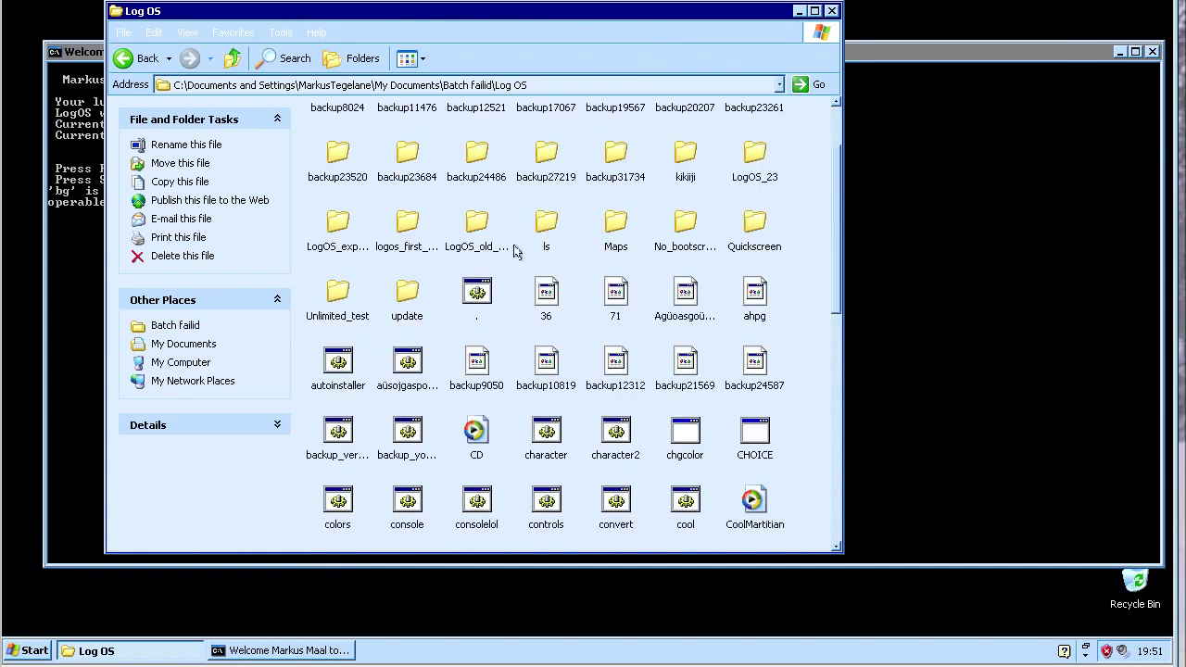
pyautogui.click(232, 58)
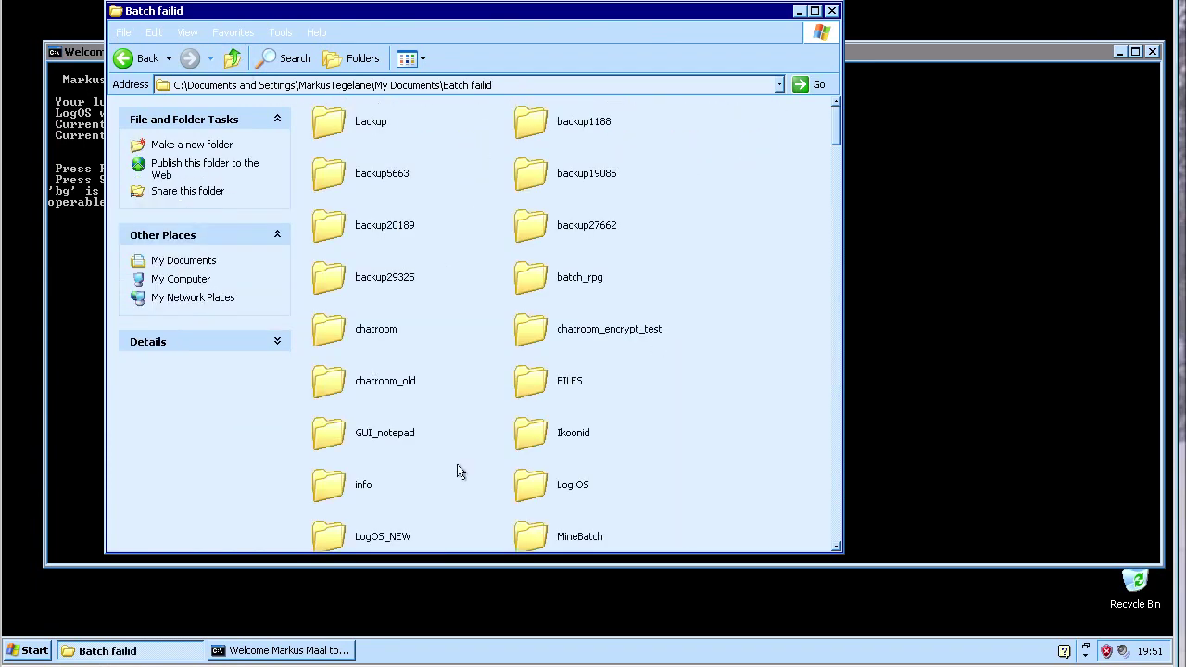
pyautogui.scroll(-10, 776, 243)
pyautogui.click(1152, 51)
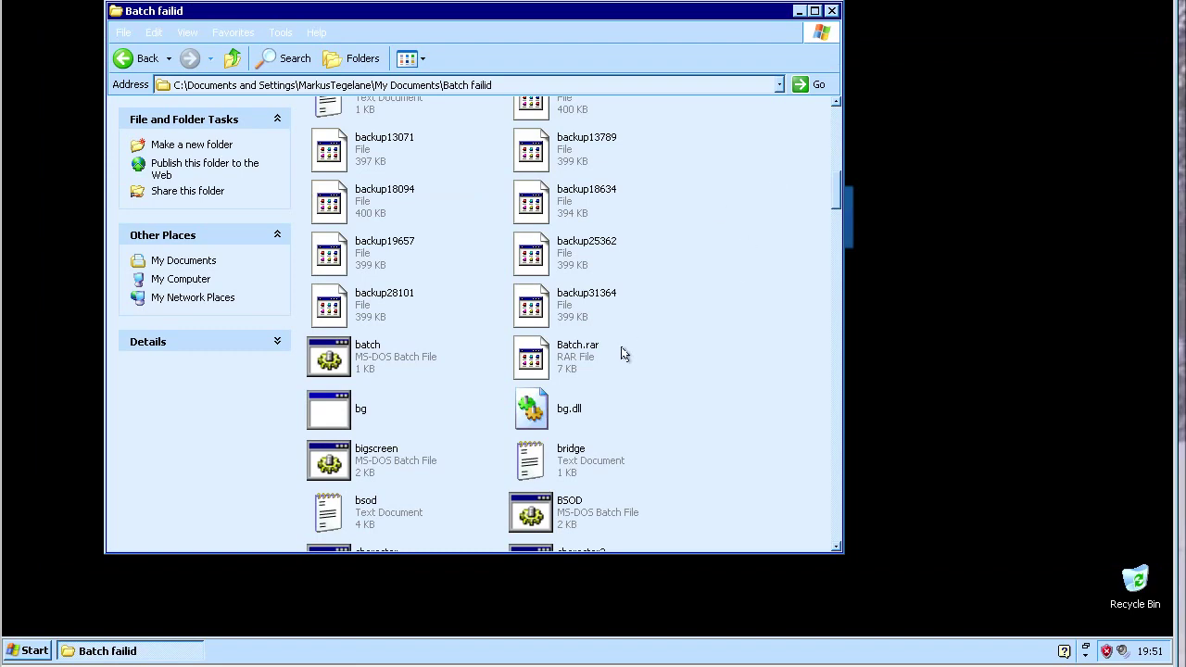
# - Reopen the Log OS folder and select its last file, bg
pyautogui.click(364, 405)
pyautogui.scroll(10, 365, 404)
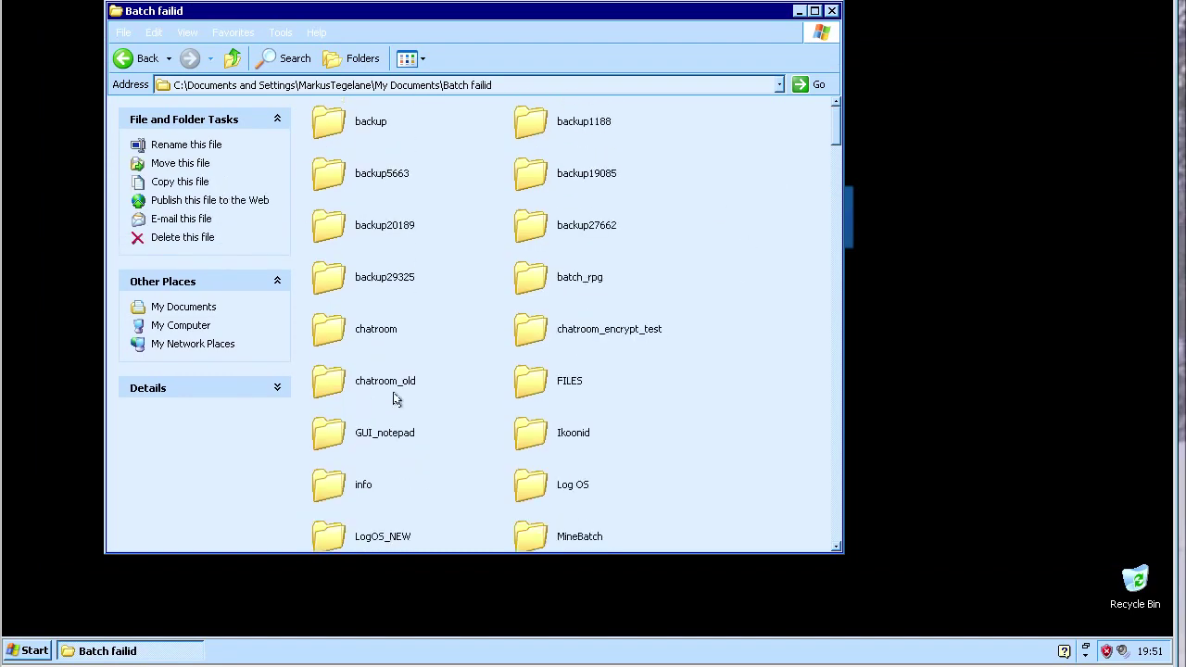
pyautogui.doubleClick(543, 478)
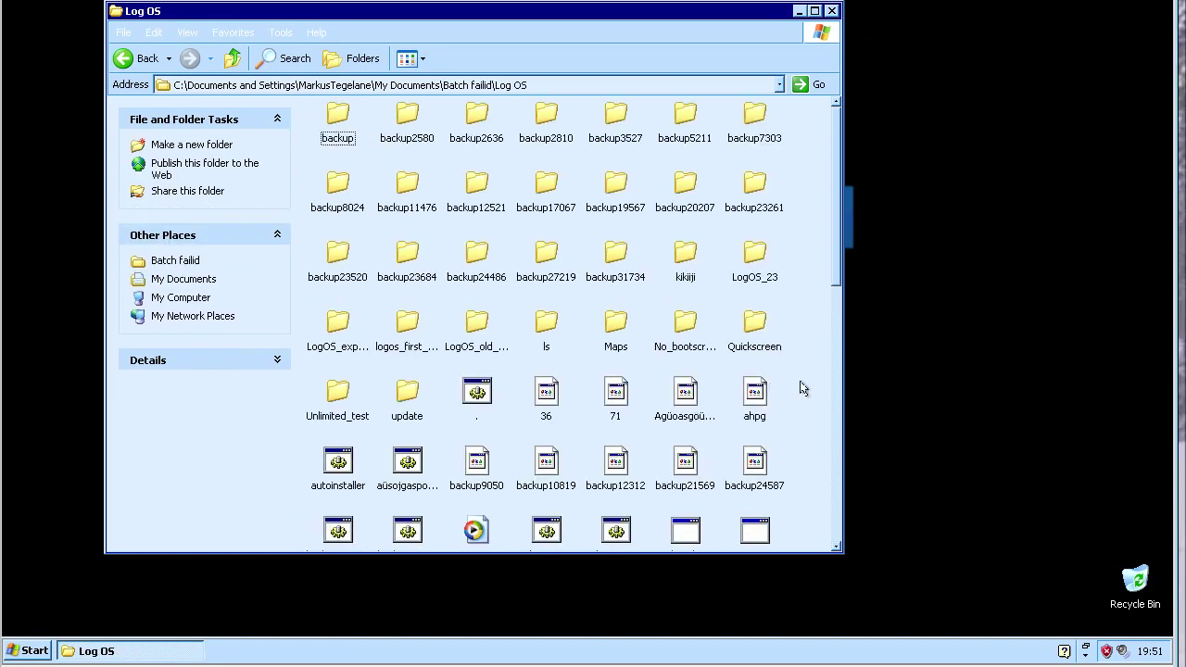
pyautogui.press('End')
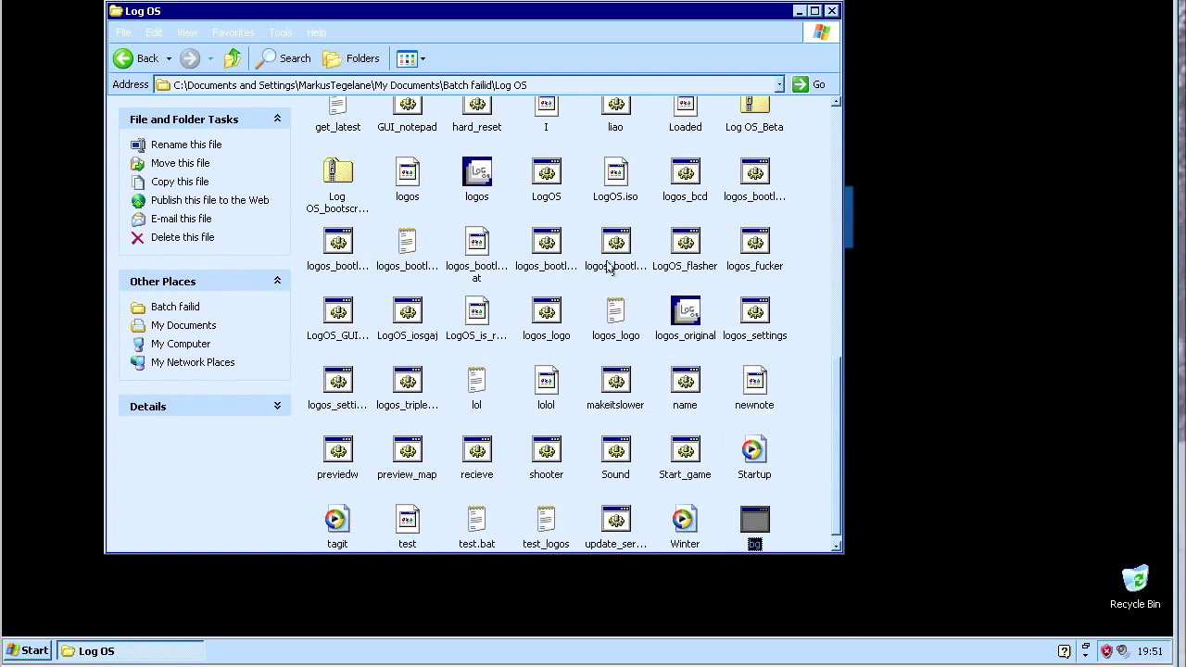
# - Run bg to start LogOS and view its About and changelog screens via 'rabout'
pyautogui.press('Return')
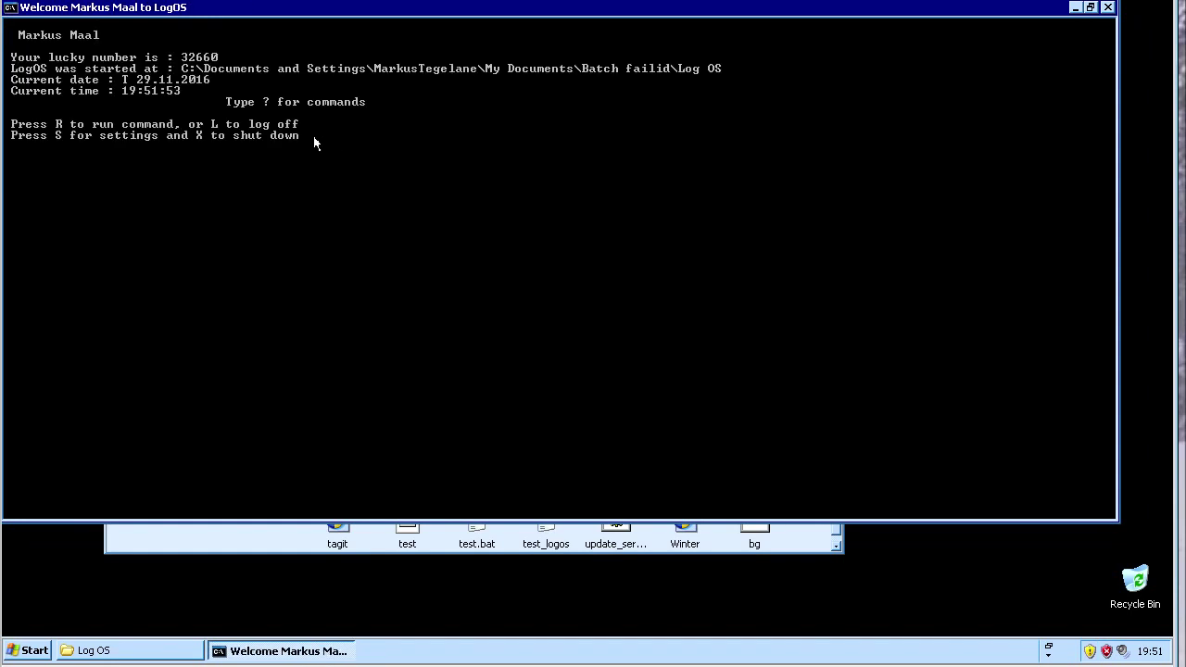
pyautogui.write('rabout')
pyautogui.press('Return')
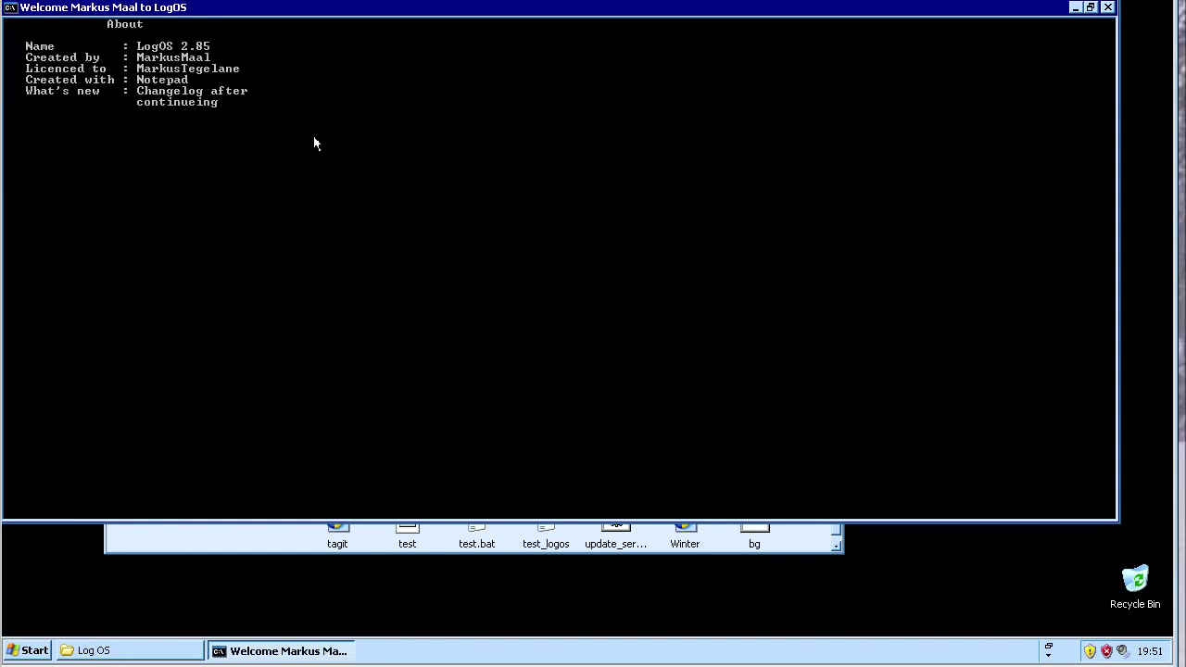
pyautogui.press('Return')
pyautogui.press('Return')
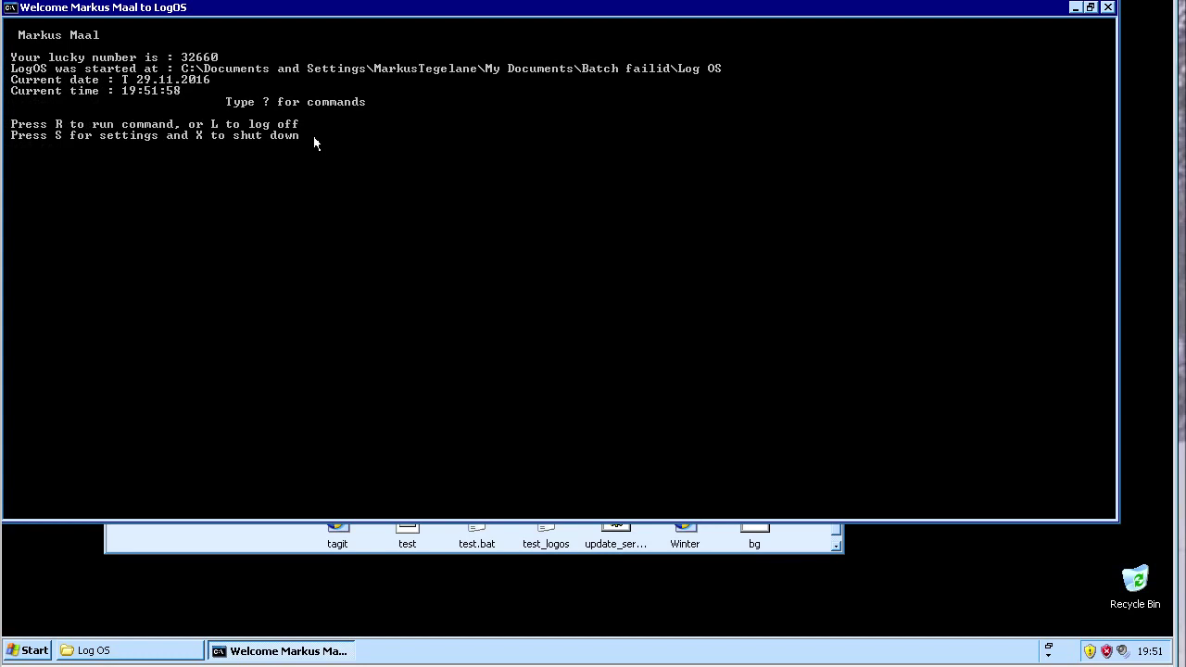
# - Open LogOS Settings, choose options 4 then 6, and shut LogOS down with X
pyautogui.press('s')
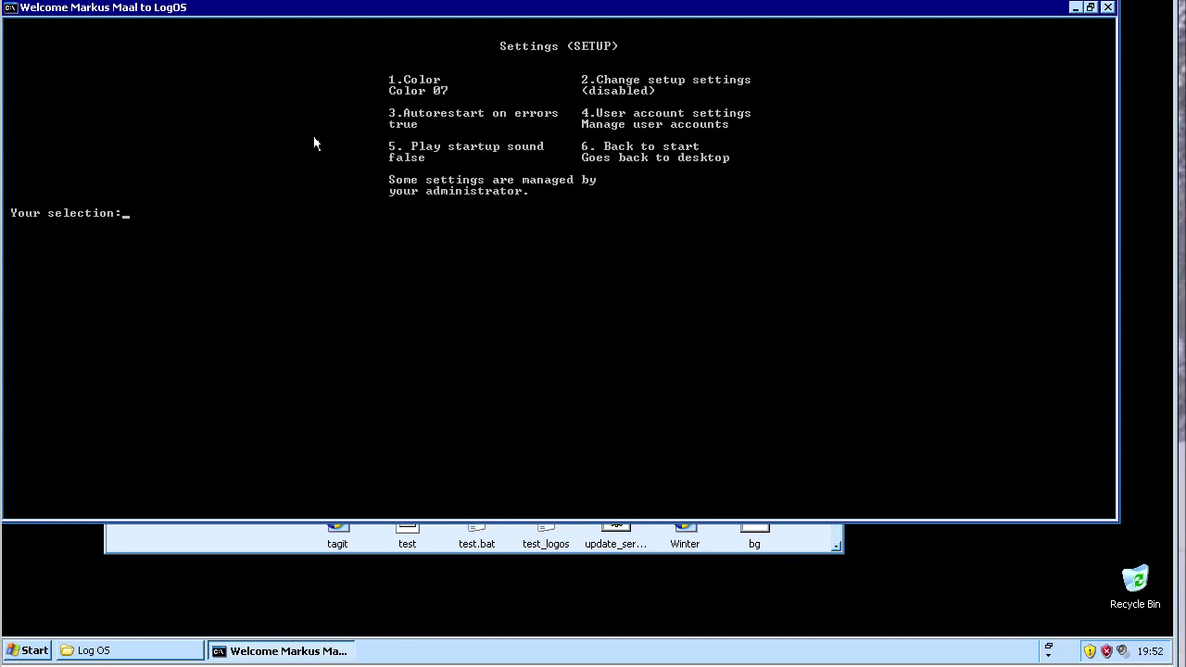
pyautogui.write('4')
pyautogui.press('Return')
pyautogui.press('Return')
pyautogui.write('6')
pyautogui.press('Return')
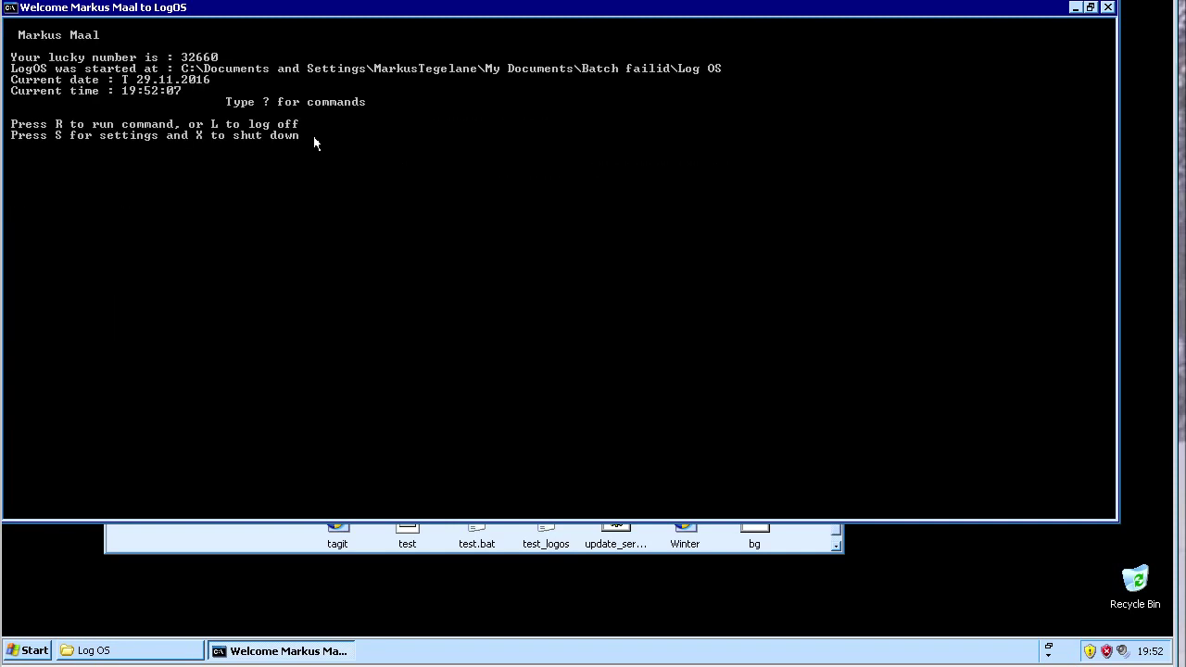
pyautogui.press('x')
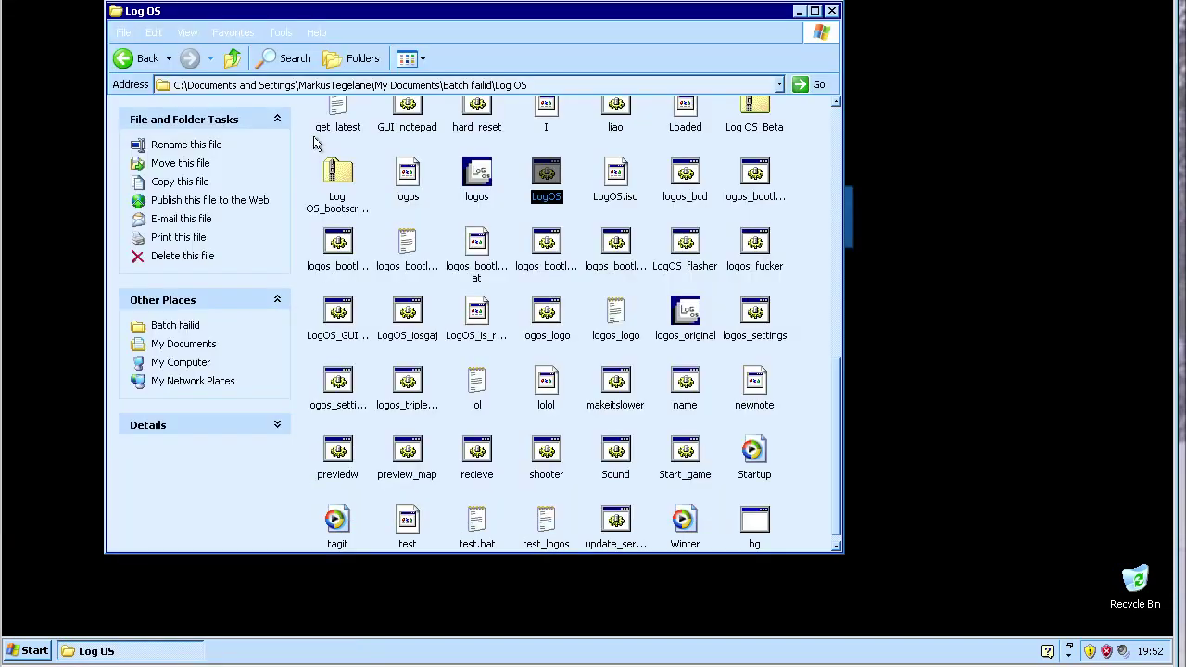
# - Select logos_logo, logos_bootloader and logos_settings, then delete all three and confirm
pyautogui.click(549, 337)
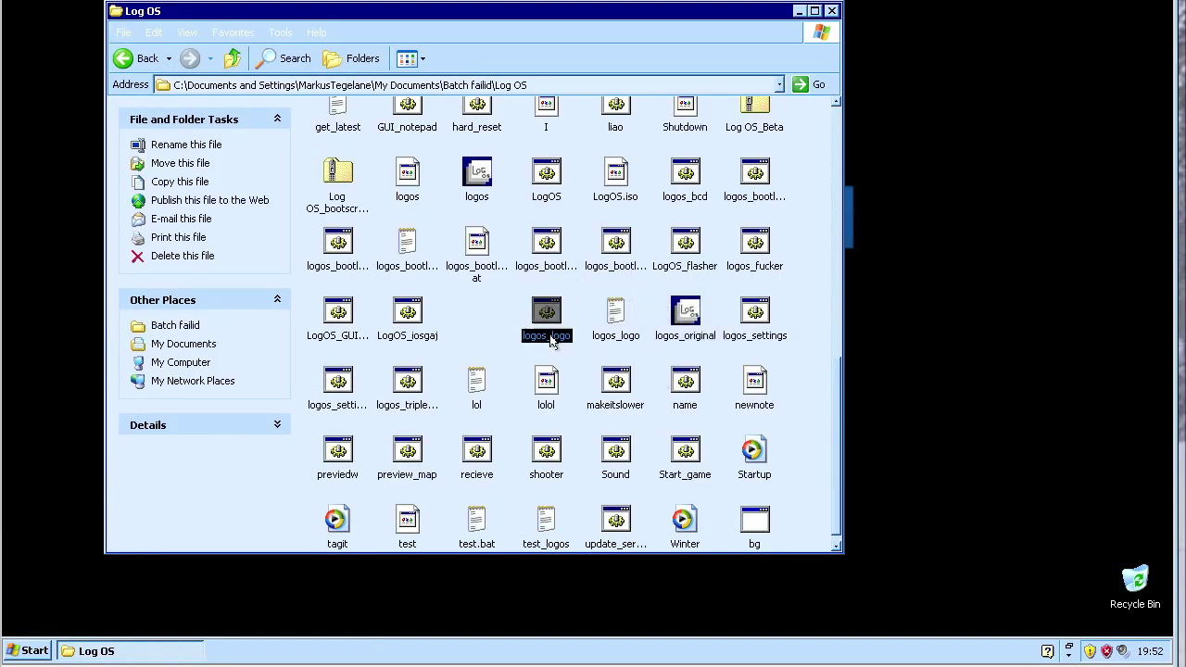
pyautogui.keyDown('ctrl'); pyautogui.click(547, 244); pyautogui.keyUp('ctrl')
pyautogui.keyDown('ctrl'); pyautogui.click(336, 245); pyautogui.keyUp('ctrl')
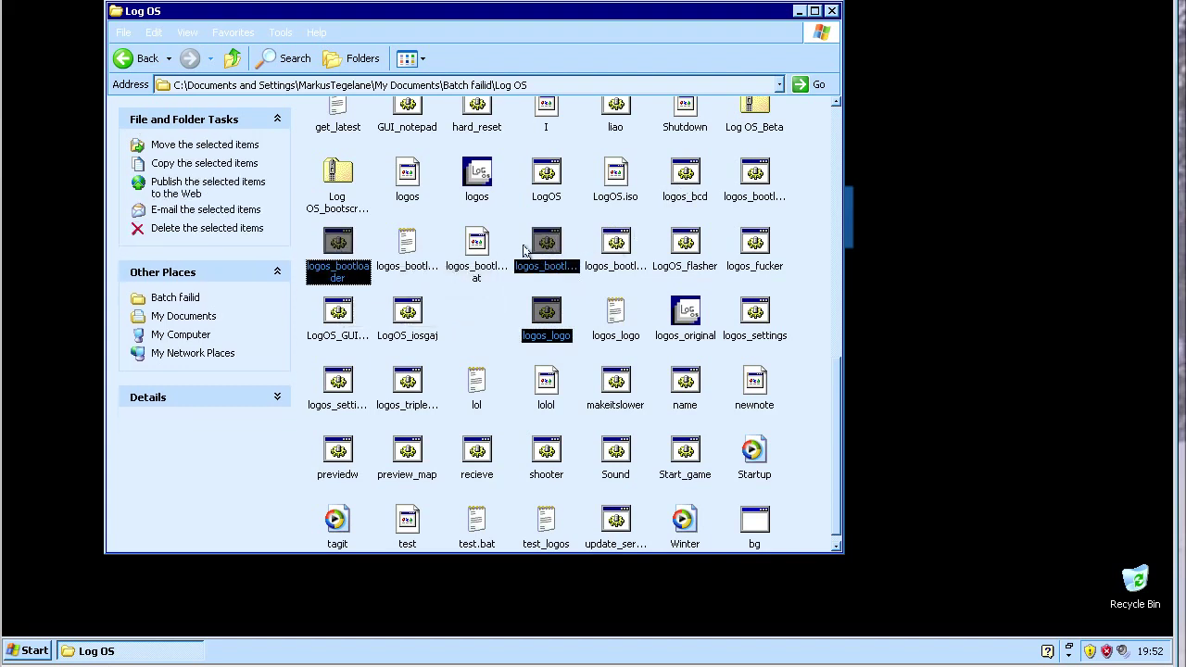
pyautogui.keyDown('ctrl'); pyautogui.click(562, 252); pyautogui.keyUp('ctrl')
pyautogui.keyDown('ctrl'); pyautogui.click(340, 380); pyautogui.keyUp('ctrl')
pyautogui.keyDown('ctrl'); pyautogui.click(340, 379); pyautogui.keyUp('ctrl')
pyautogui.keyDown('ctrl'); pyautogui.click(755, 315); pyautogui.keyUp('ctrl')
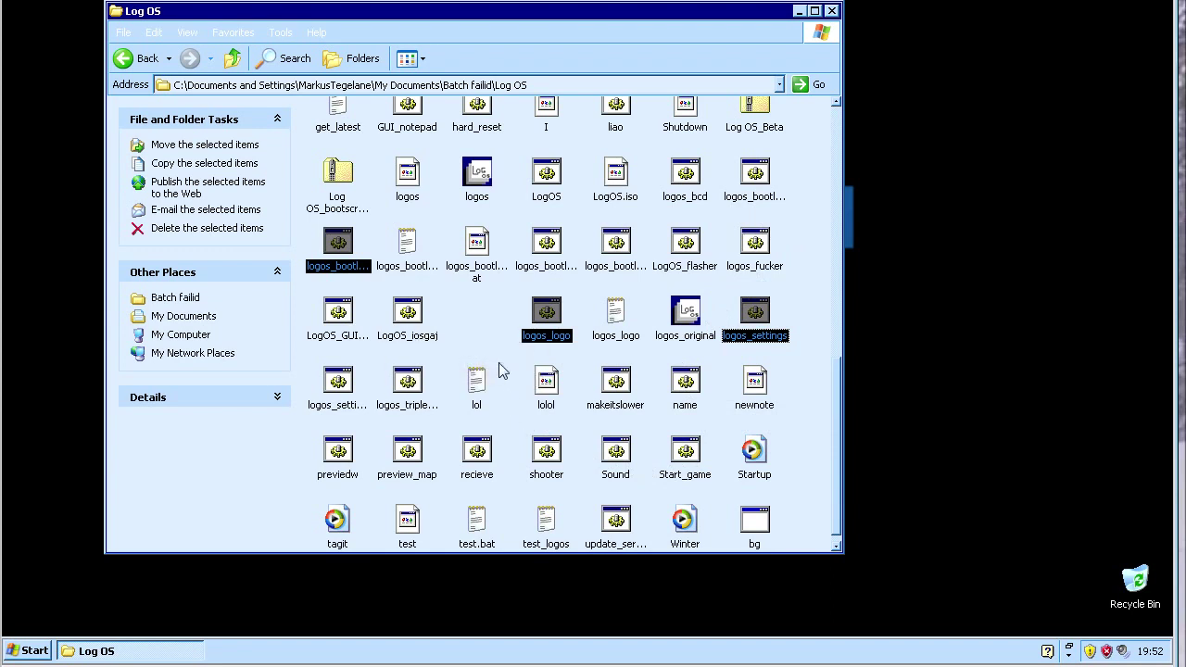
pyautogui.hotkey('ctrl', 'alt', 'Delete')
pyautogui.click(712, 380)
pyautogui.press('Delete')
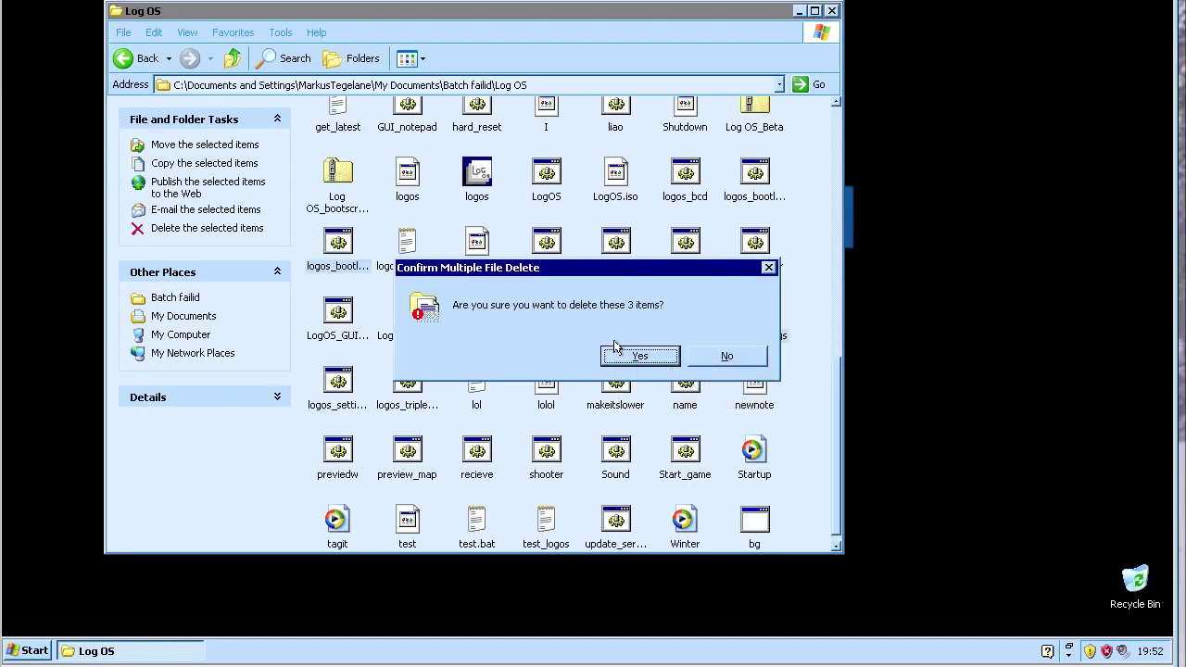
pyautogui.click(638, 356)
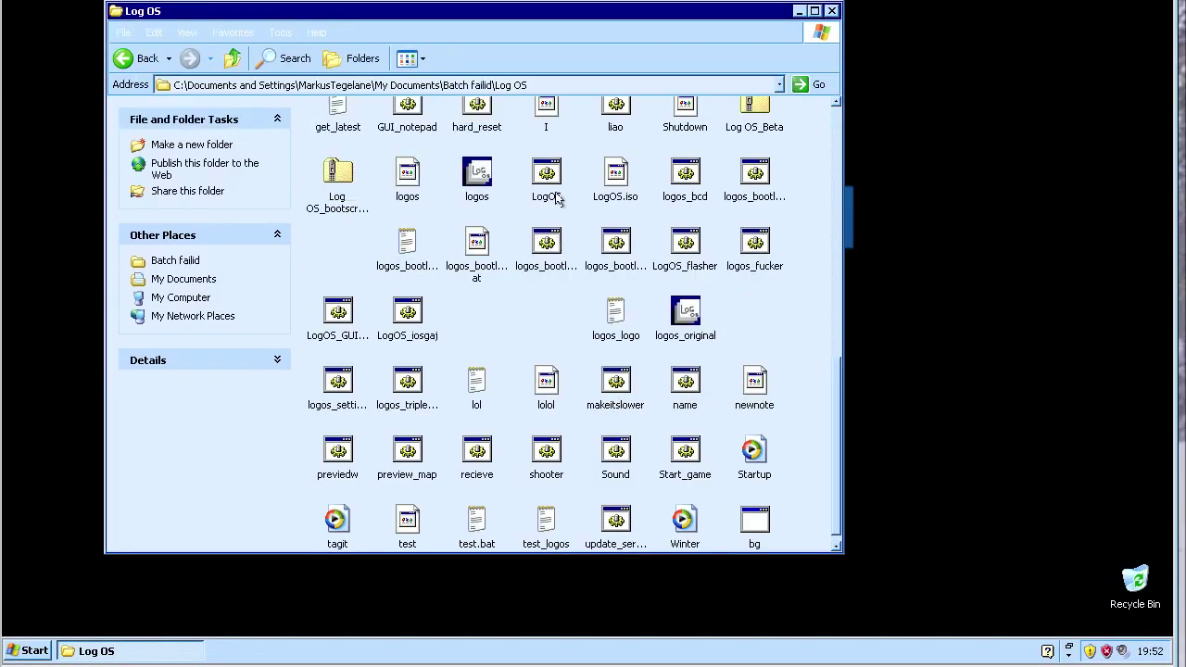
# - Launch LogOS and try the logos command, dismissing the not-found message
pyautogui.doubleClick(557, 198)
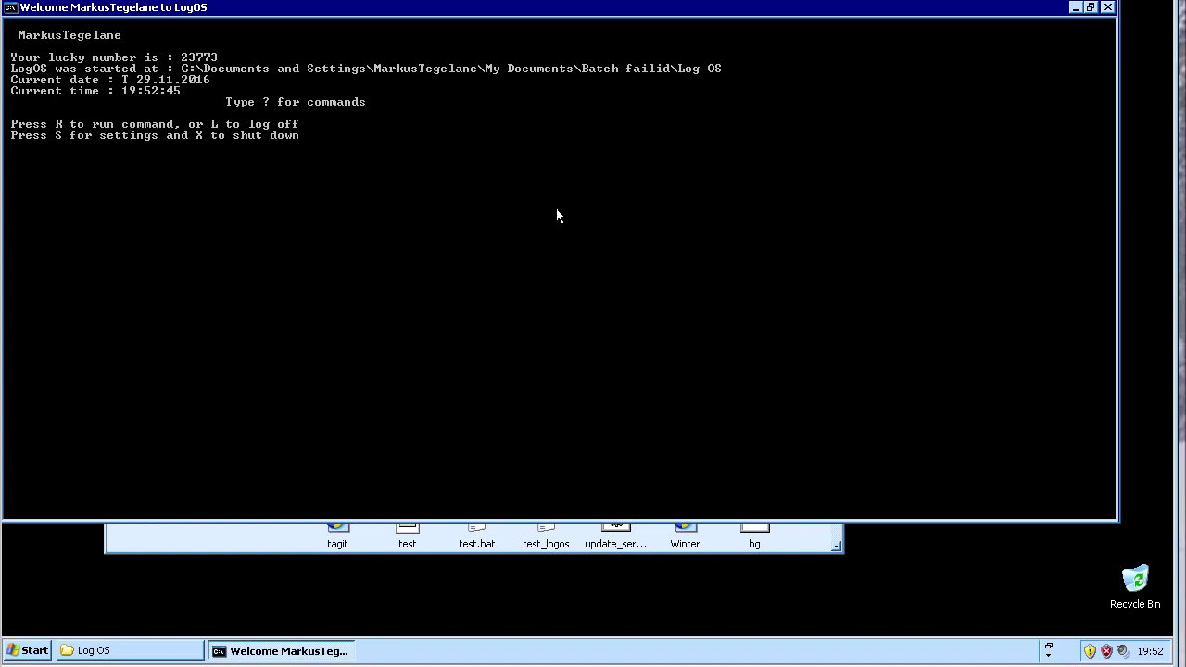
pyautogui.write('rlogos')
pyautogui.press('Return')
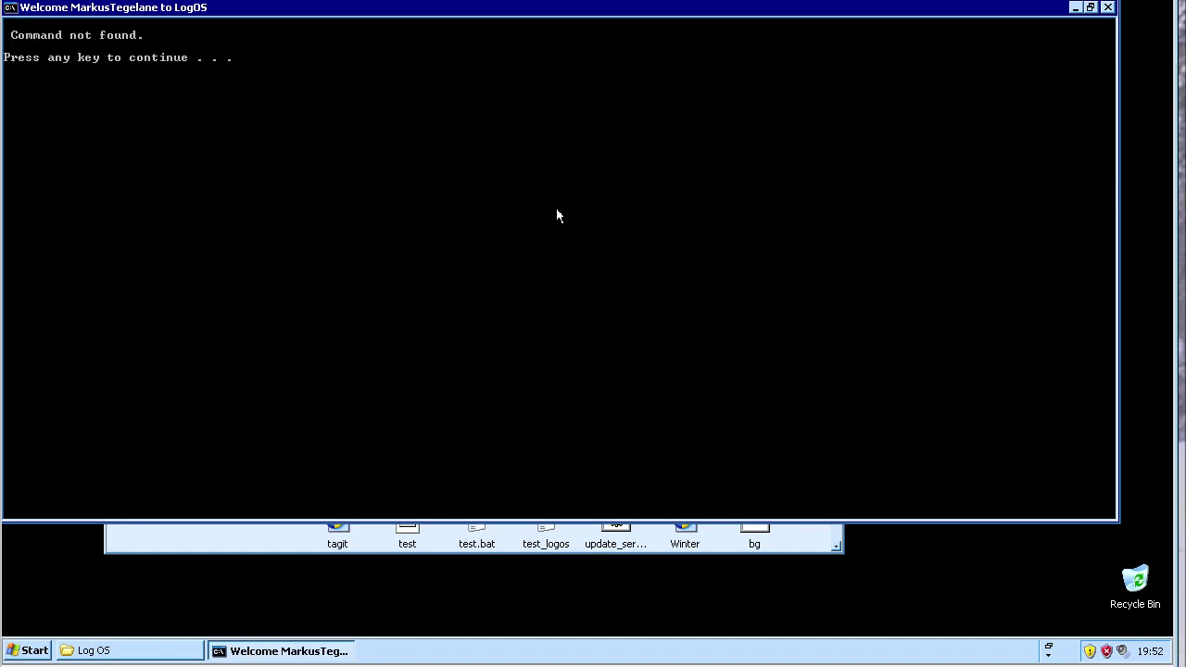
pyautogui.press('Return')
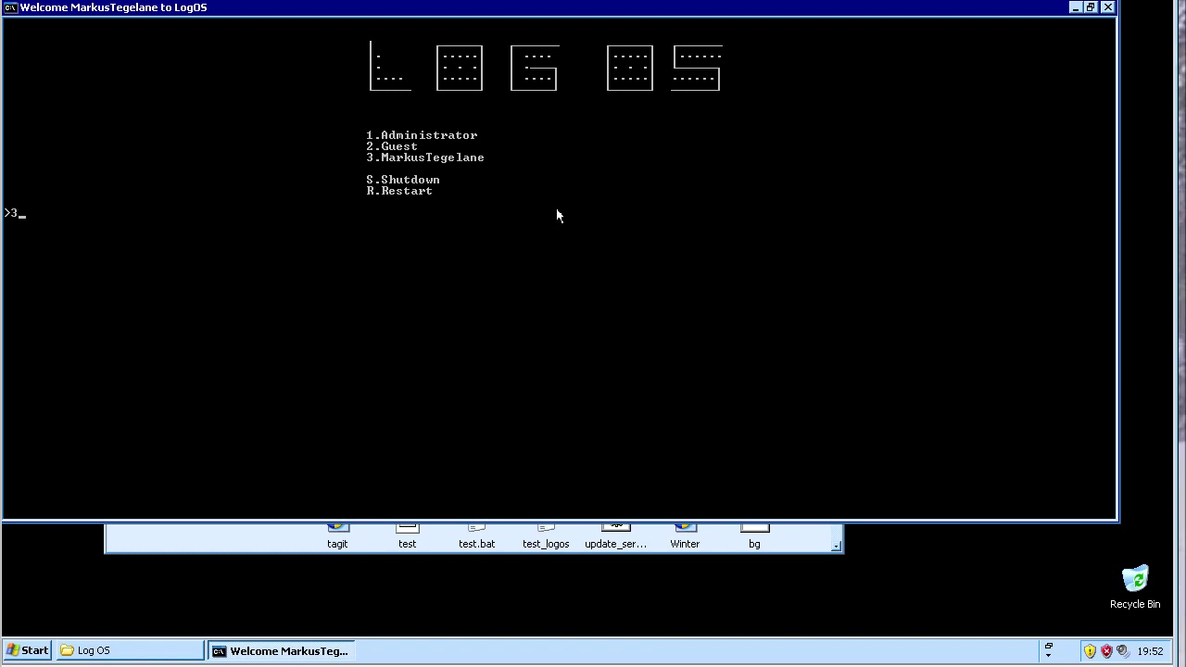
# - Log off and sign back in as Administrator with the admin password
pyautogui.press('Return')
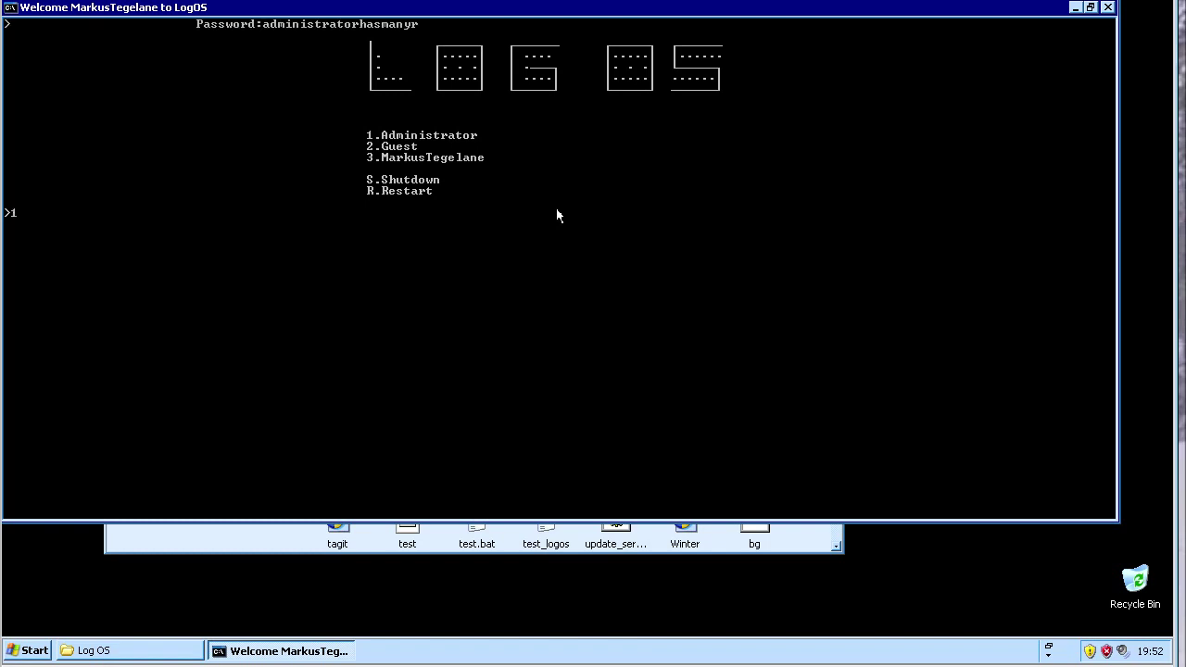
pyautogui.press('Return')
# - Write 'This is funnyLOL YEAHit' in the lol note, then launch the time program
pyautogui.press('r')
pyautogui.press('Return')
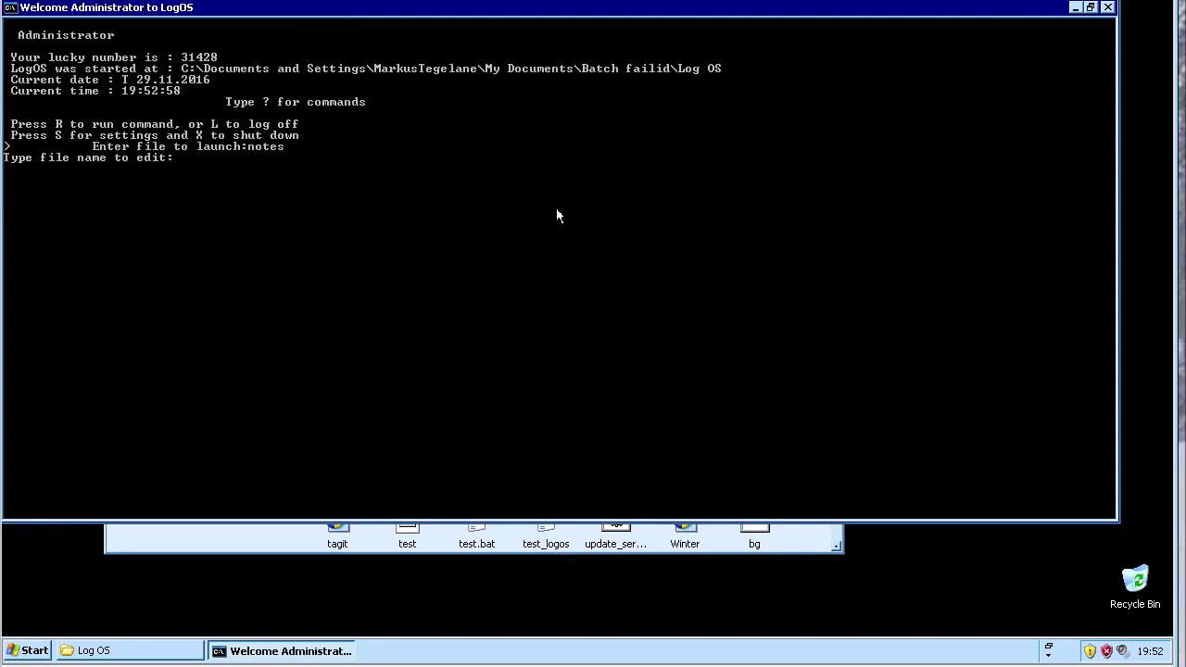
pyautogui.press('Return')
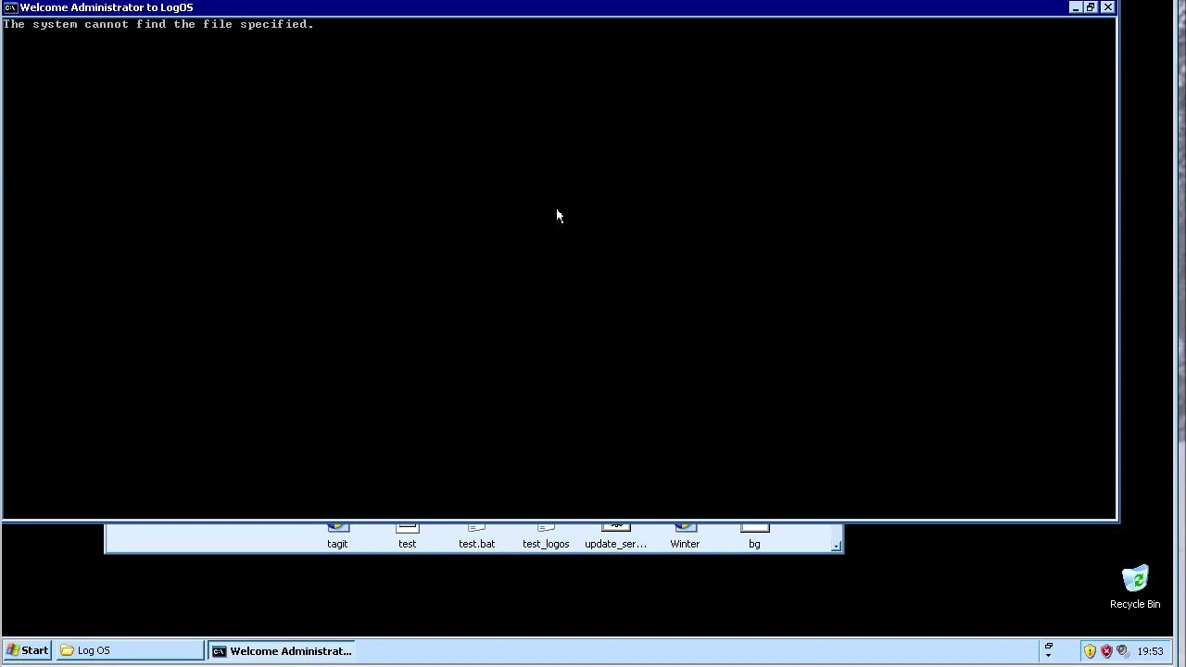
pyautogui.write('This is funny')
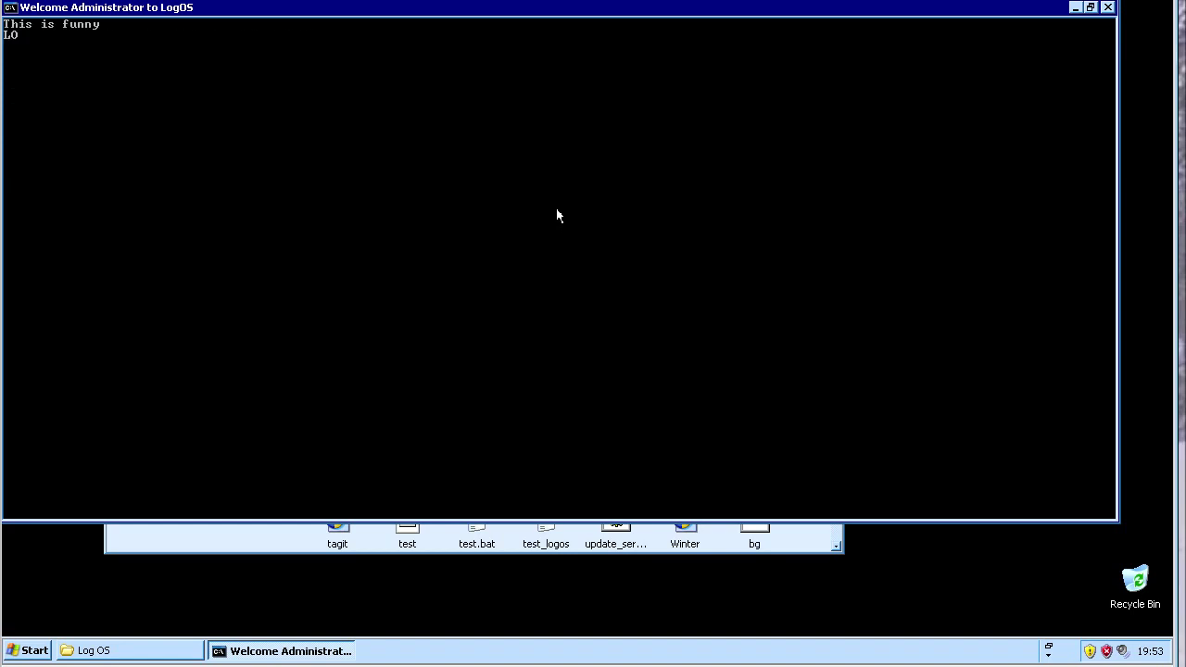
pyautogui.write('LOL YEAHit')
pyautogui.press('Return')
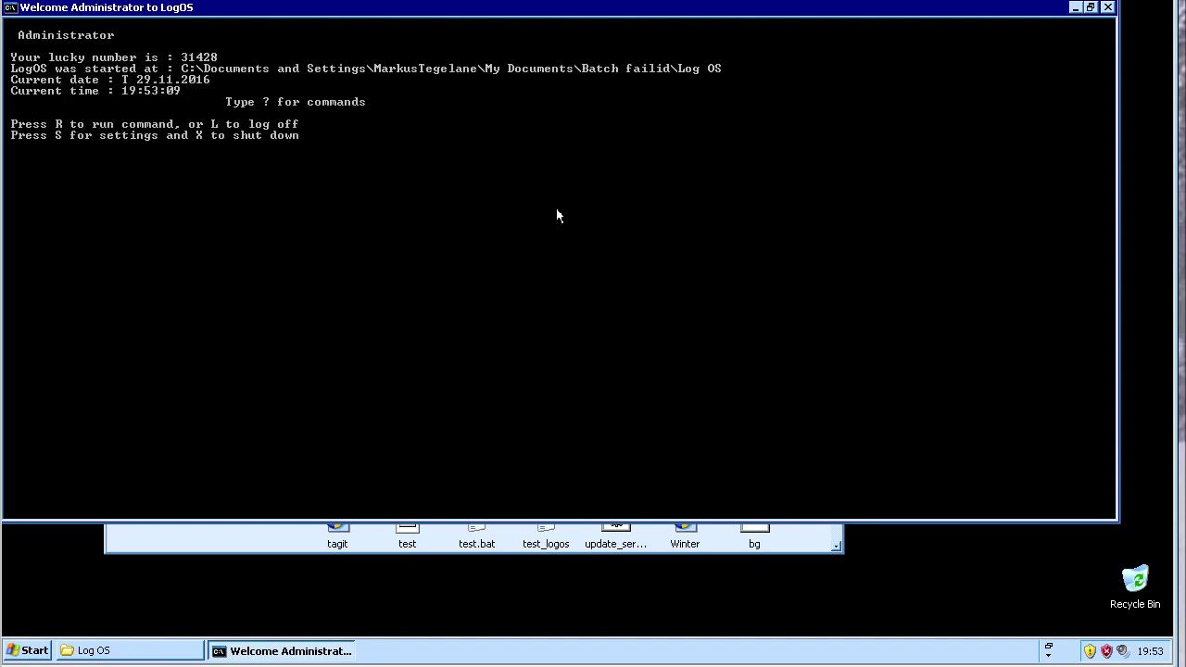
pyautogui.write('rent time')
pyautogui.press('Return')
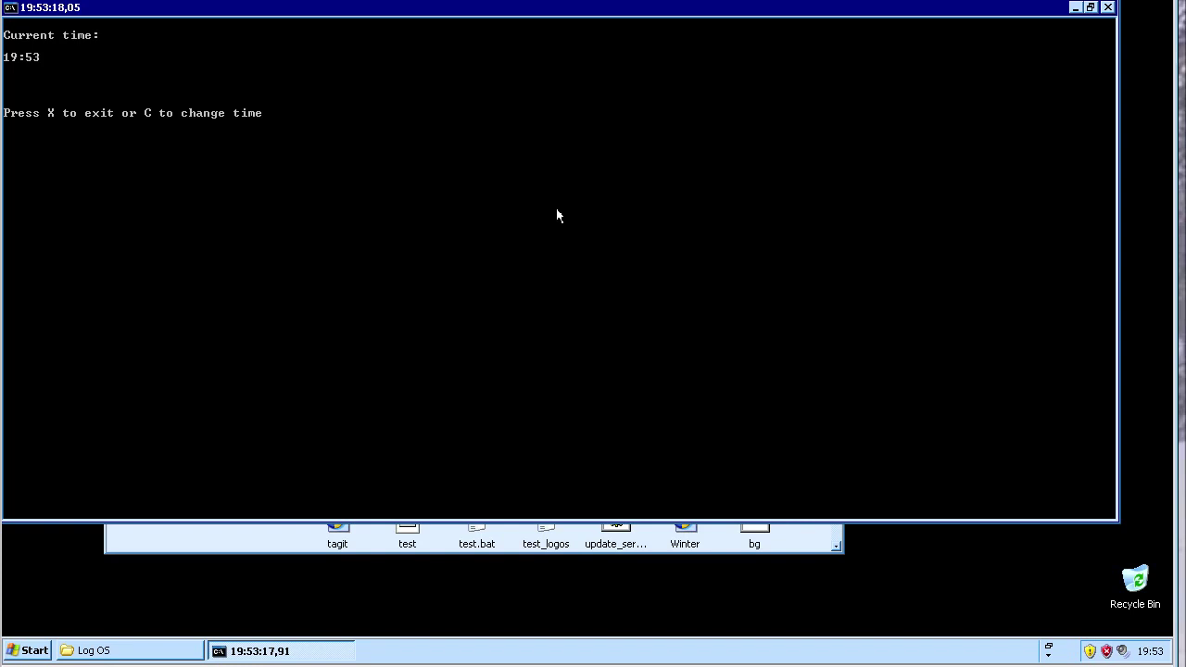
# - Open Notepad and type 'Pressing X doesn't work'
pyautogui.click(37, 650)
pyautogui.click(259, 580)
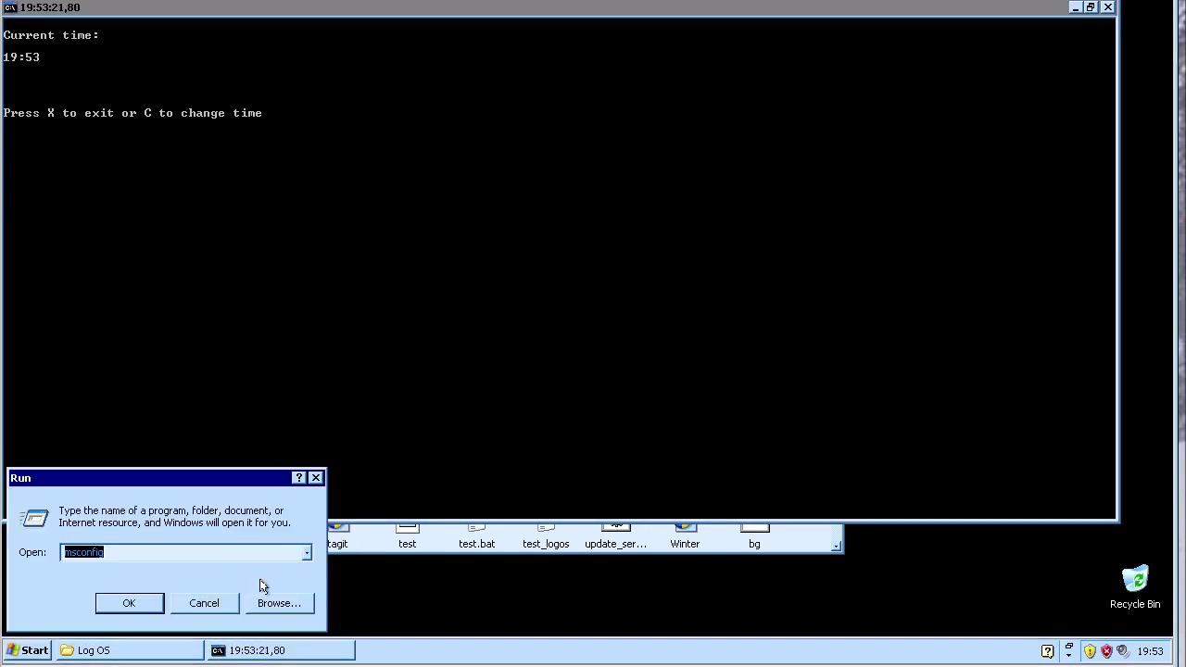
pyautogui.write('notepad')
pyautogui.press('Return')
pyautogui.write("Pressing X doesn't work xD")
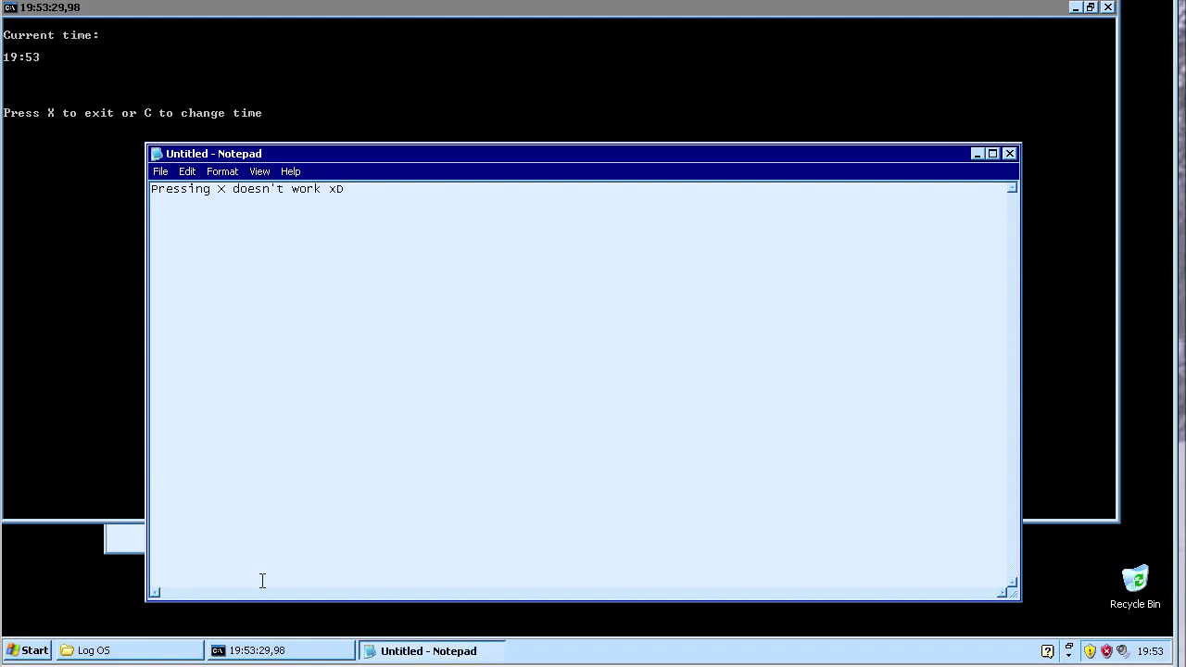
# - Stop the clock batch job with Ctrl+C and Y, then rerun logos.bat
pyautogui.click(453, 34)
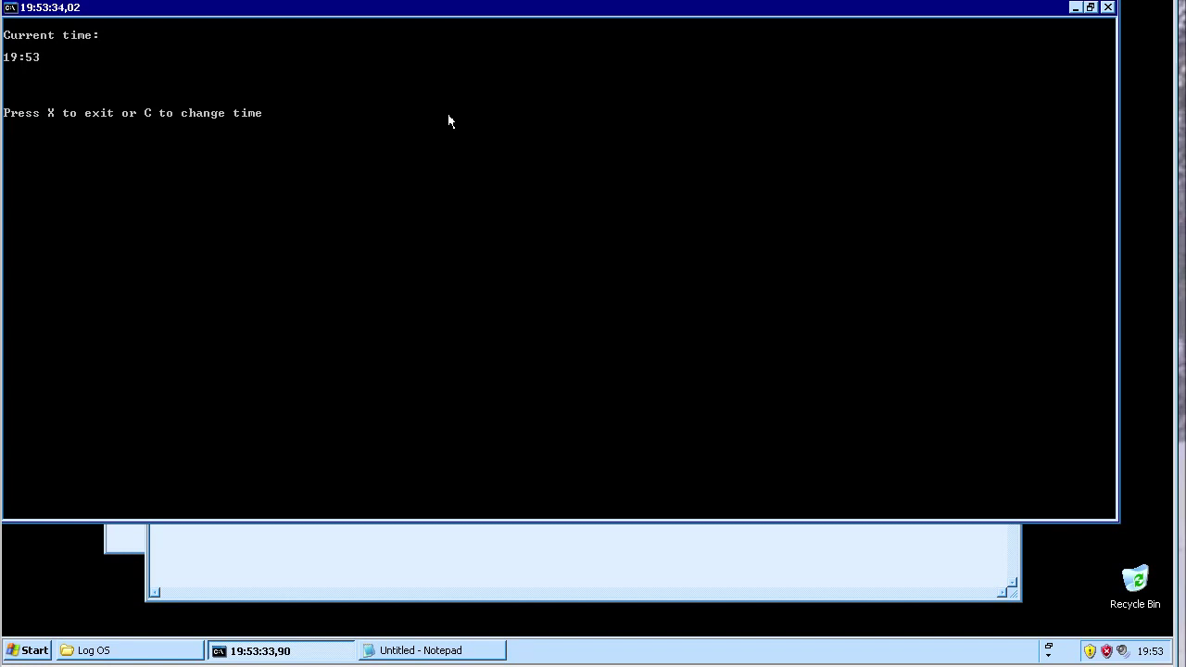
pyautogui.hotkey('ctrl', 'c')
pyautogui.write('y')
pyautogui.press('Return')
pyautogui.write('logos.bat')
pyautogui.press('Return')
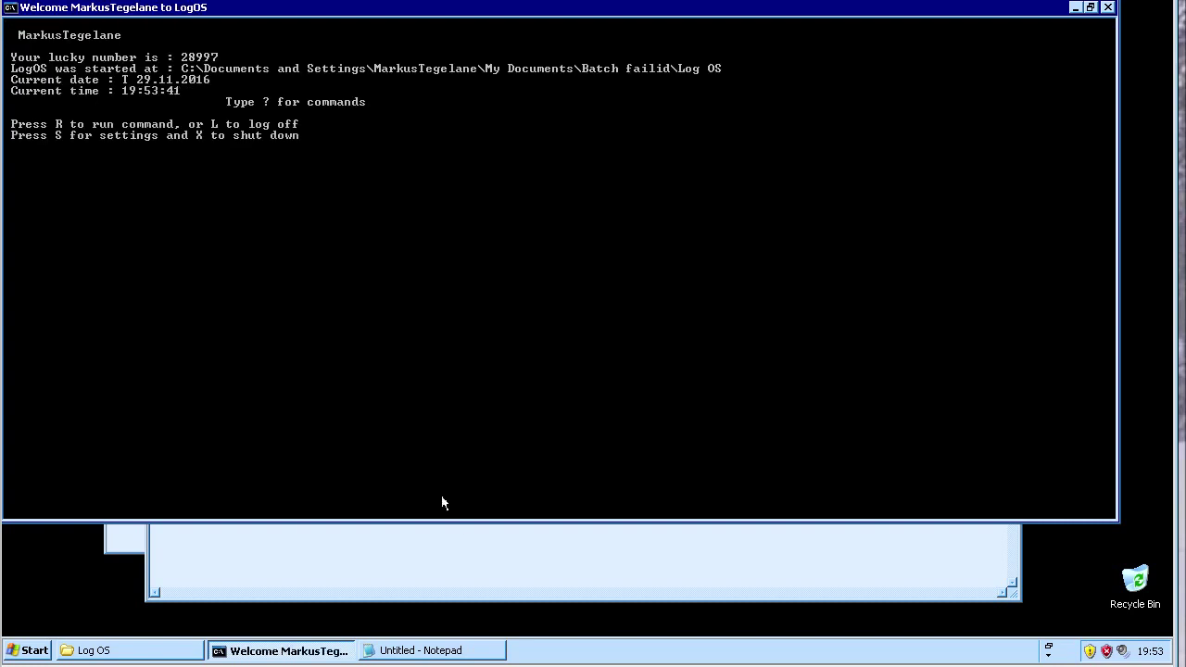
# - Replace the note with 'Uue LogOS-i käivitus on nii kiire :D', then erase it entirely
pyautogui.click(487, 529)
pyautogui.hotkey('ctrl', 'a')
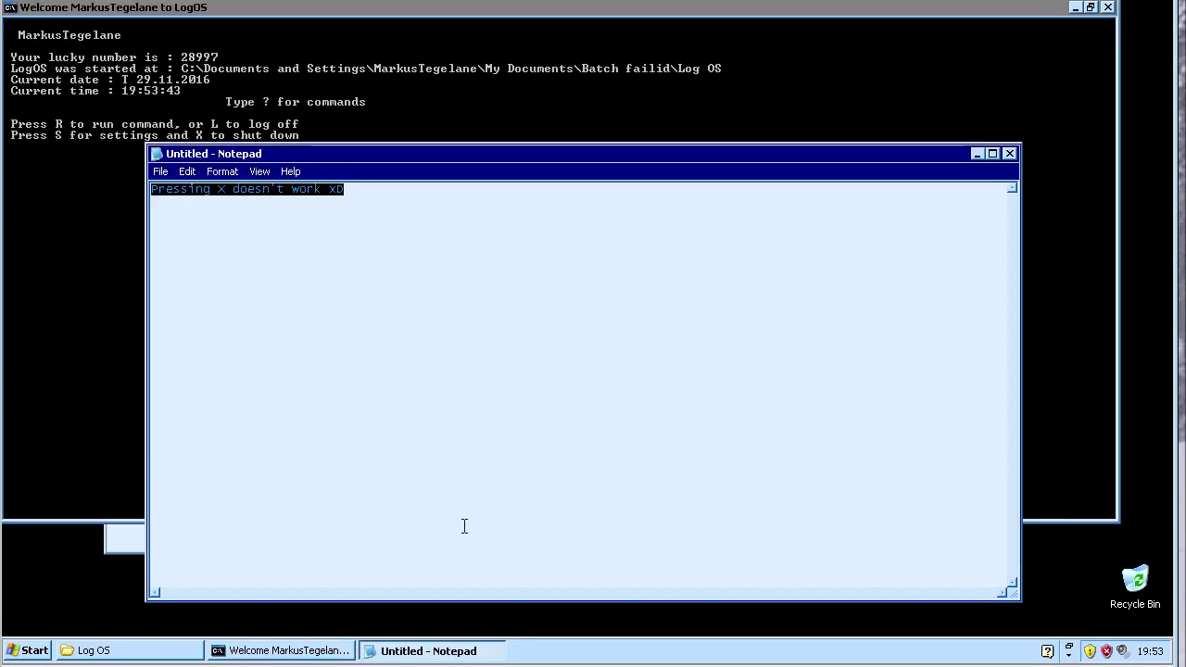
pyautogui.write('N')
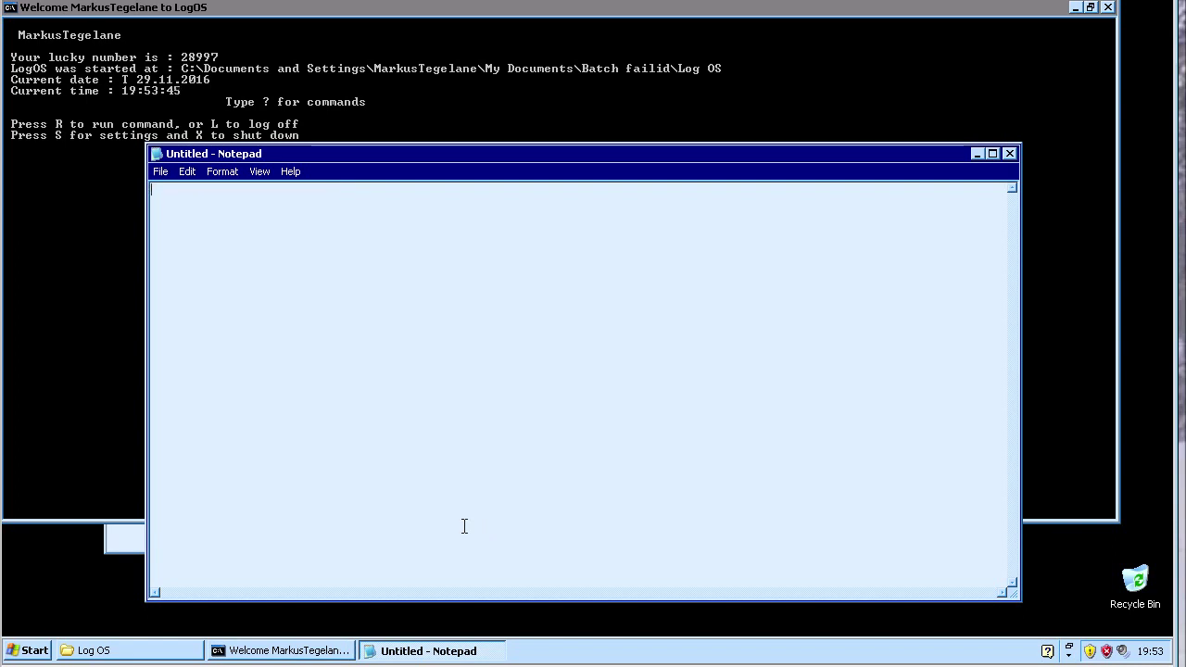
pyautogui.press('BackSpace')
pyautogui.write('Uue LogOS')
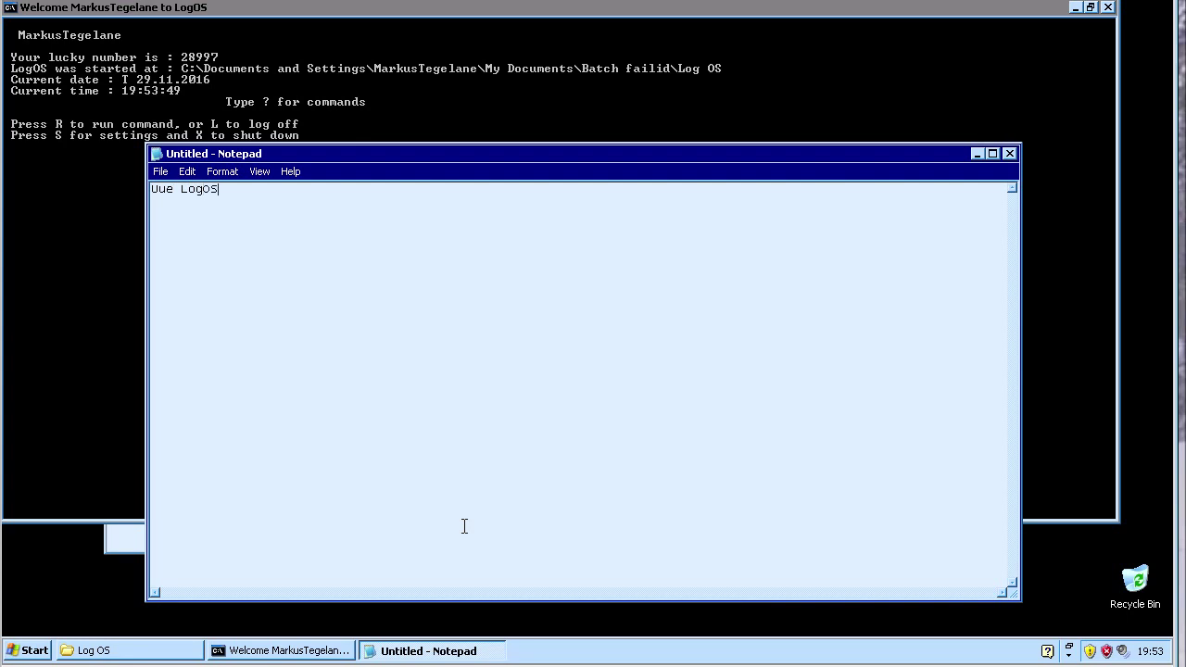
pyautogui.write('-i käivitus on nii kiire :D')
pyautogui.hotkey('ctrl', 'a')
pyautogui.press('BackSpace')
pyautogui.click(427, 141)
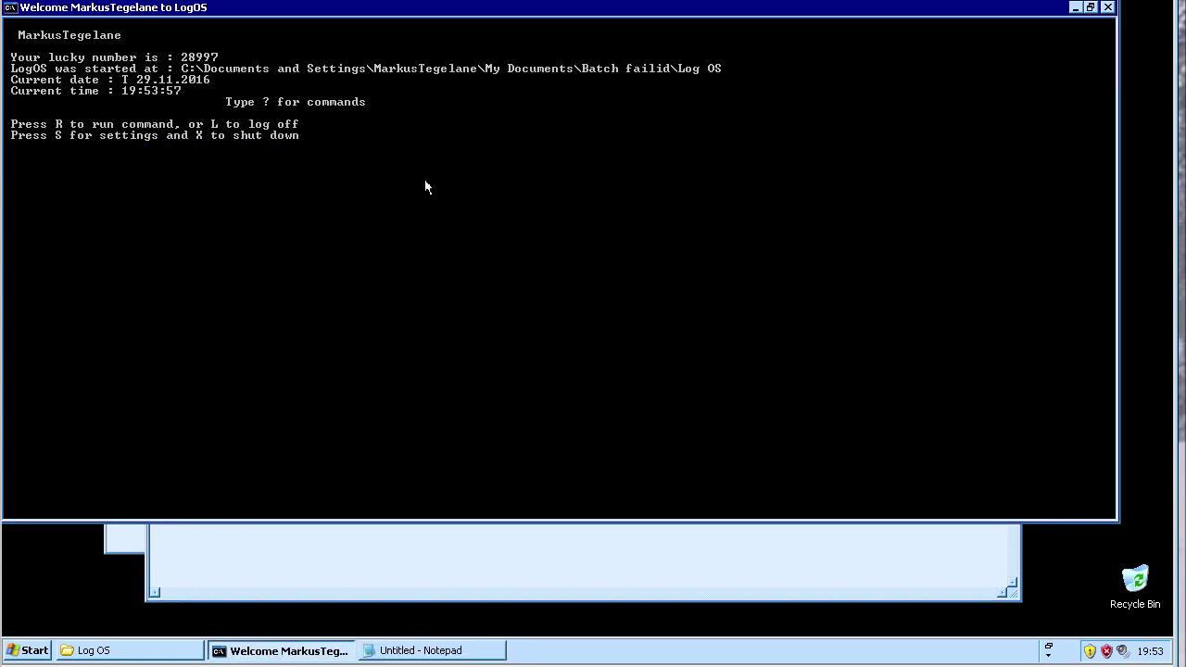
# - List the LogOS commands, then play the tagit sound with PlayWAV
pyautogui.press('?')
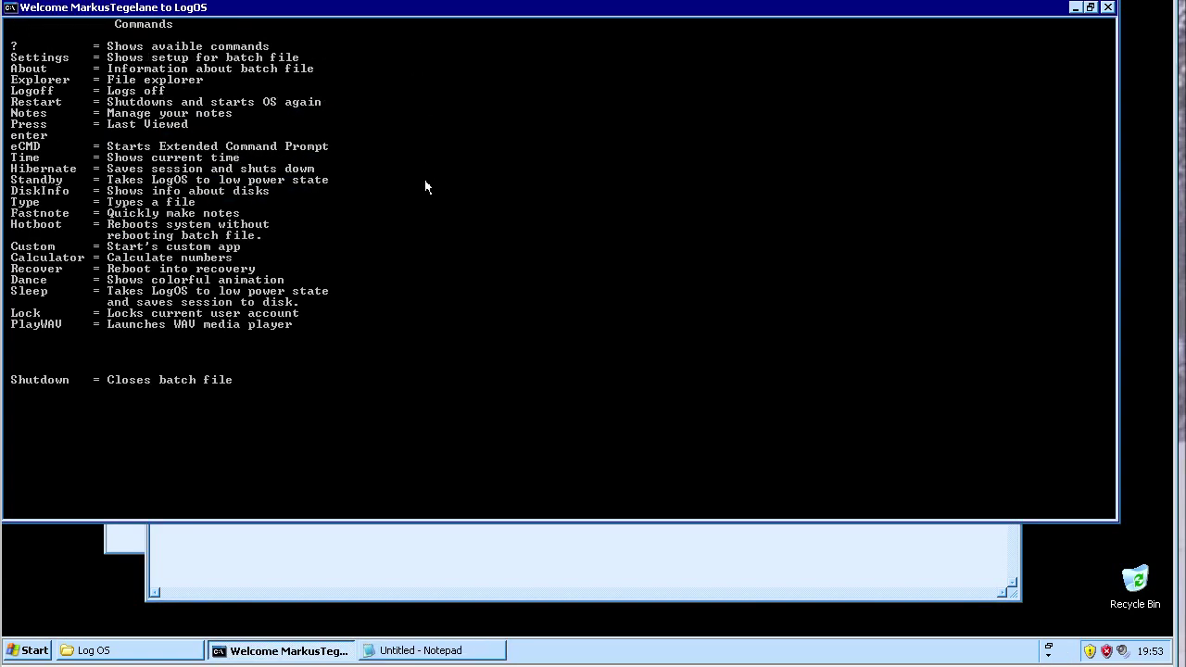
pyautogui.press('Return')
pyautogui.press('r')
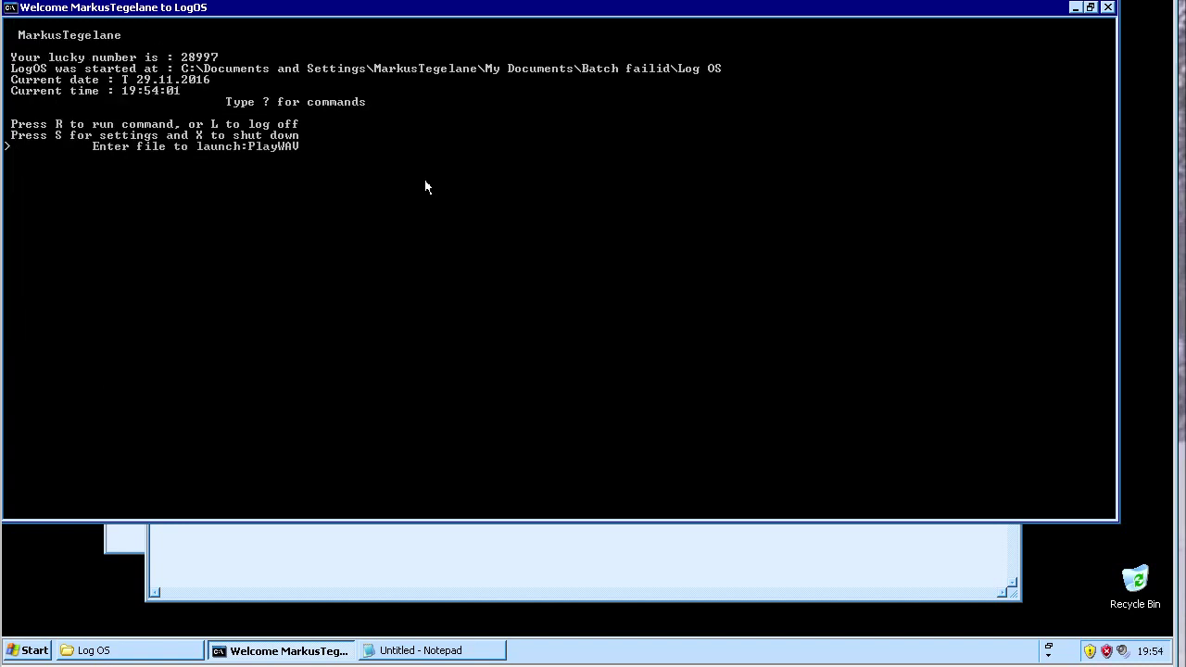
pyautogui.press('Return')
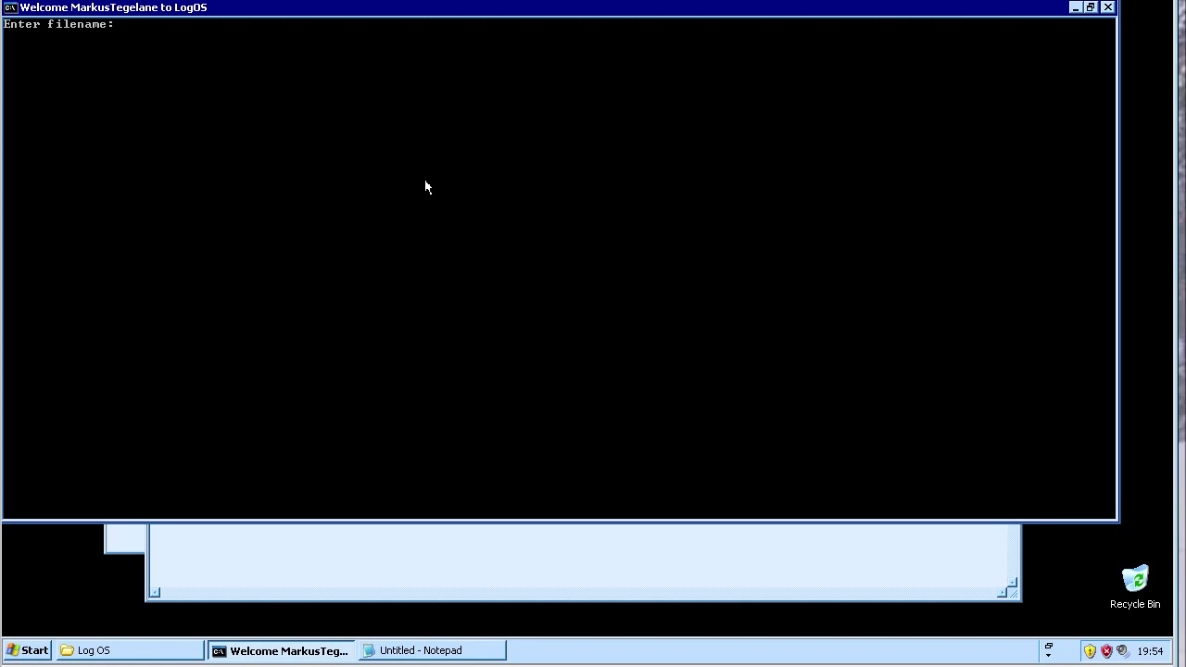
pyautogui.write('tagit')
pyautogui.press('Return')
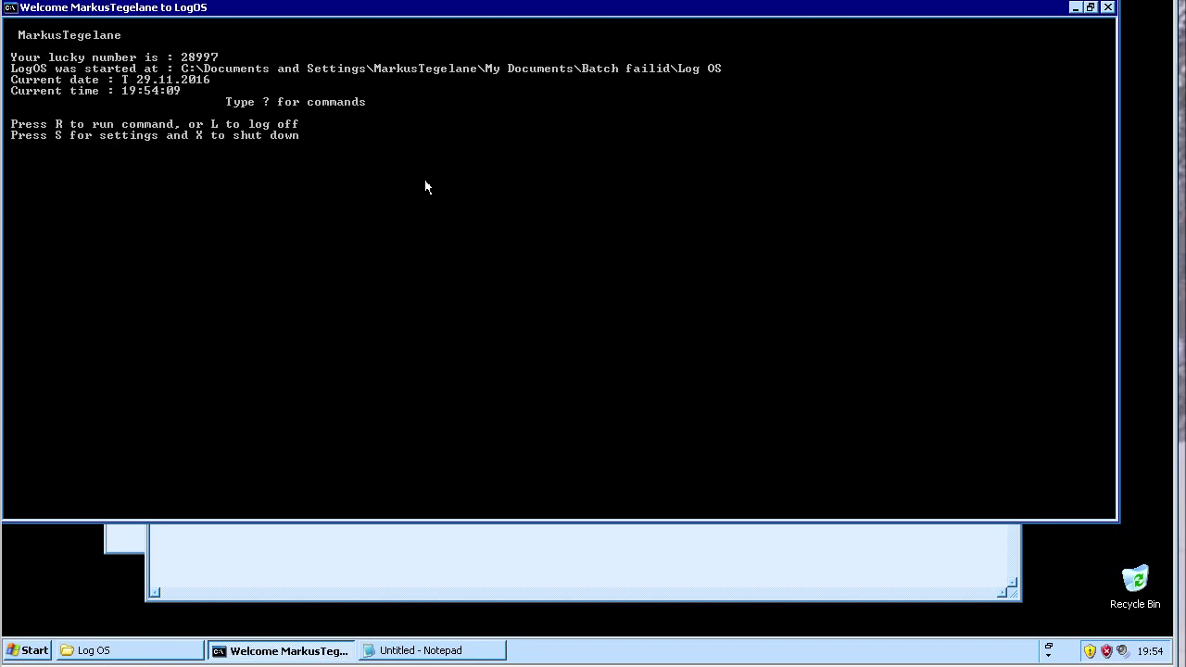
# - View the About screen, then play the Mar sound with PlayWAV
pyautogui.press('r')
pyautogui.press('Return')
pyautogui.press('r')
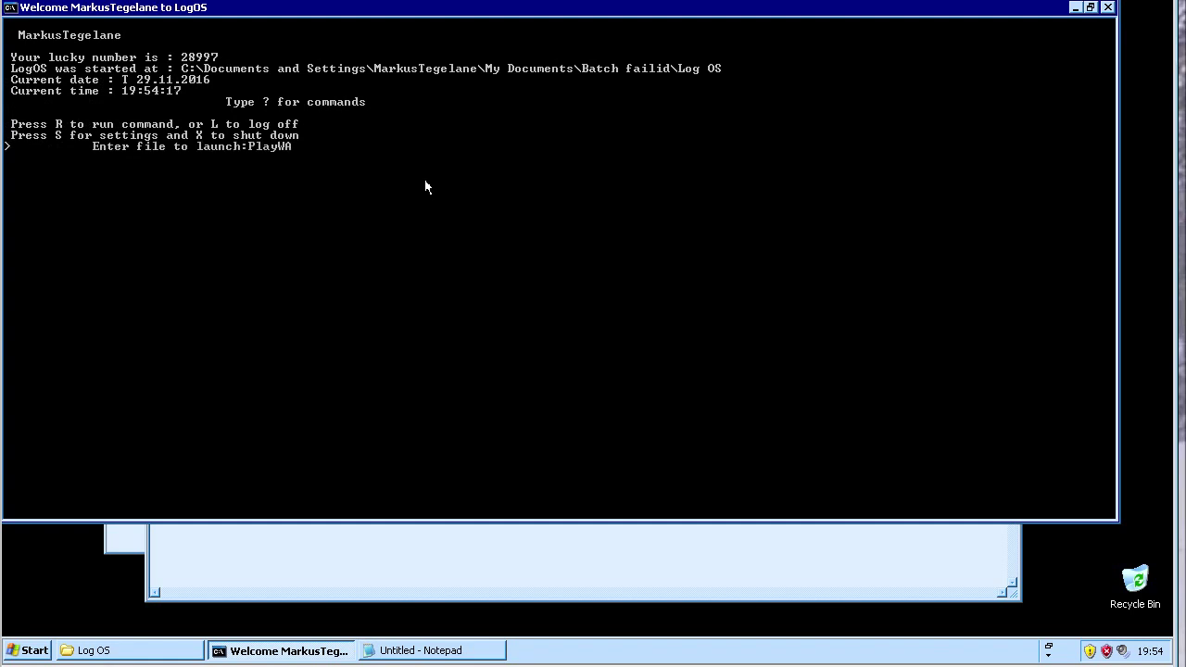
pyautogui.press('Return')
pyautogui.write('Martiti')
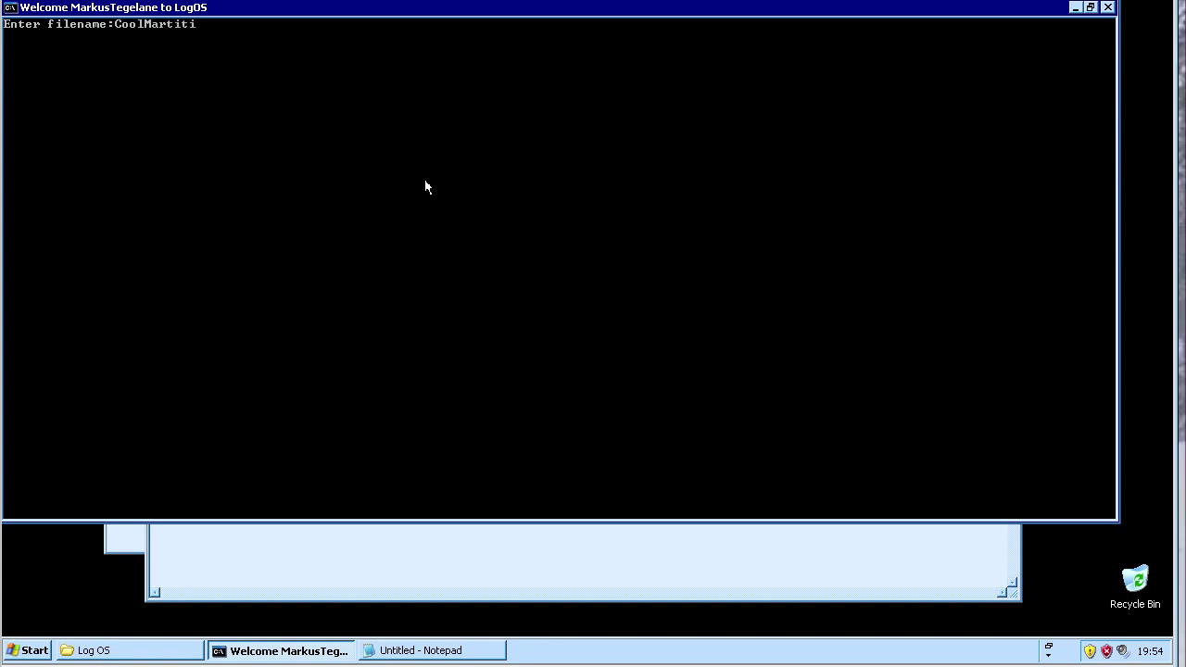
pyautogui.press('Return')
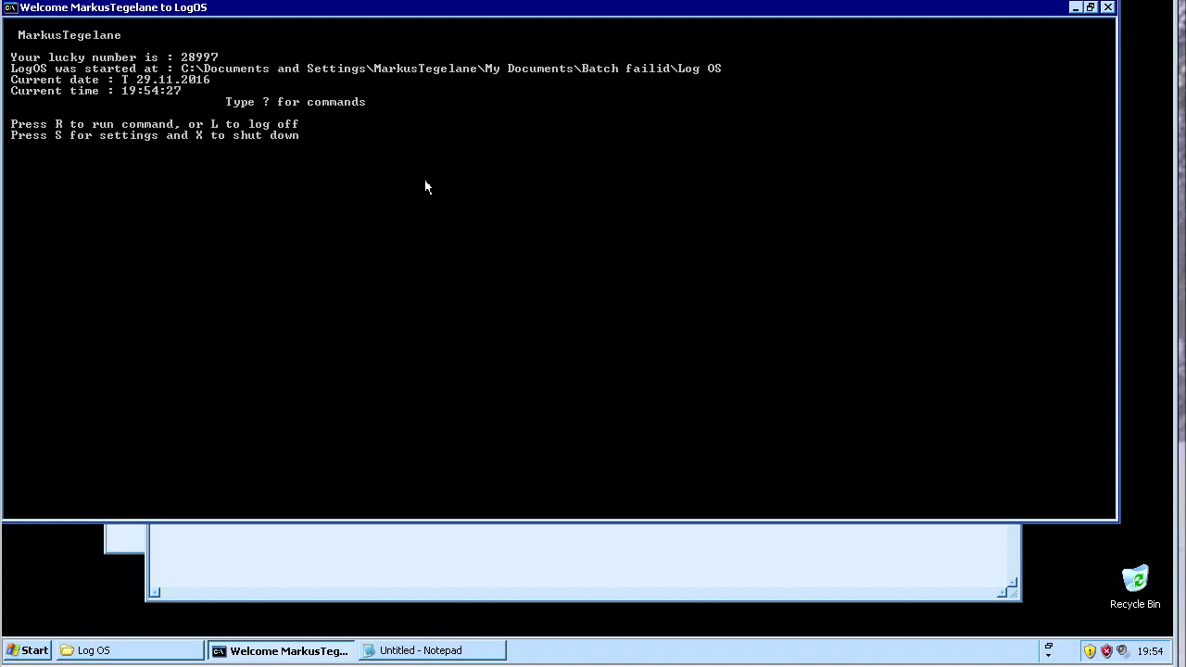
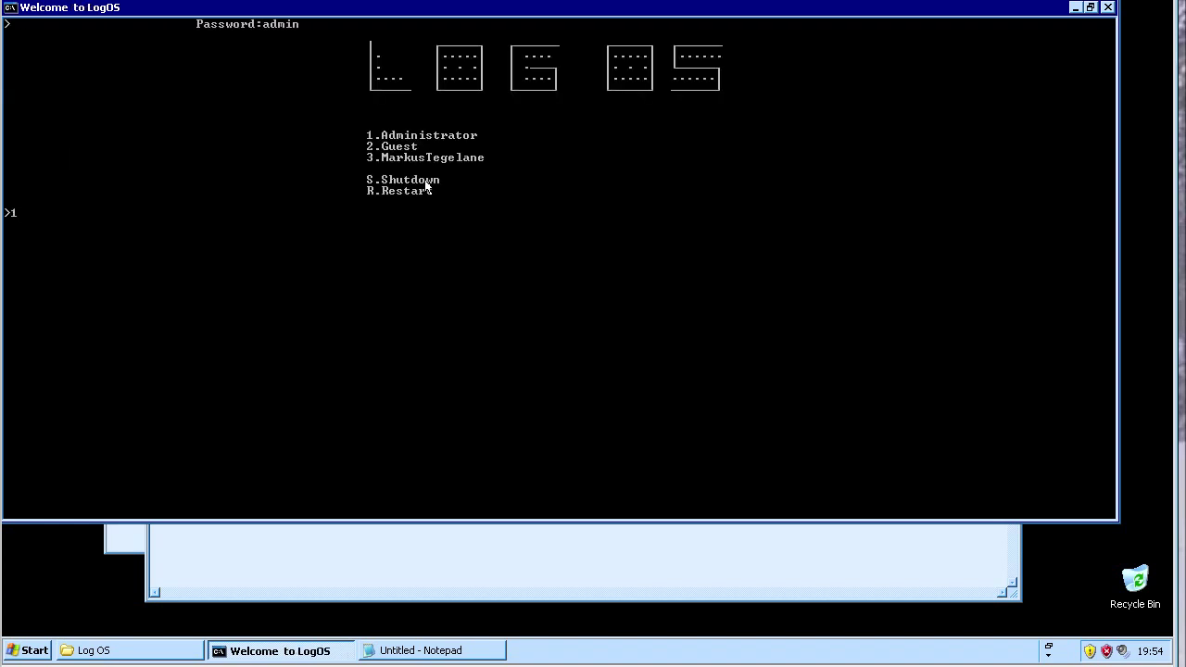
# - Log off and sign back in as Administrator (option 1) with its password
pyautogui.press('Return')
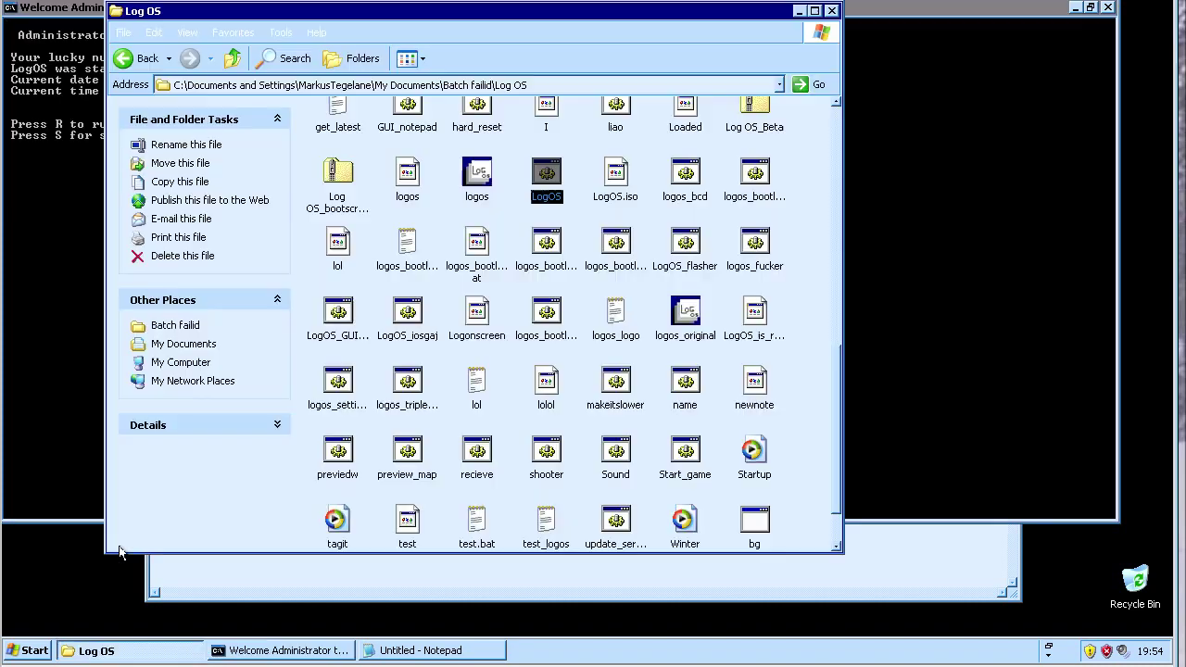
# - Scroll through the Log OS folder to check its sound files
pyautogui.click(125, 538)
pyautogui.scroll(-1, 375, 479)
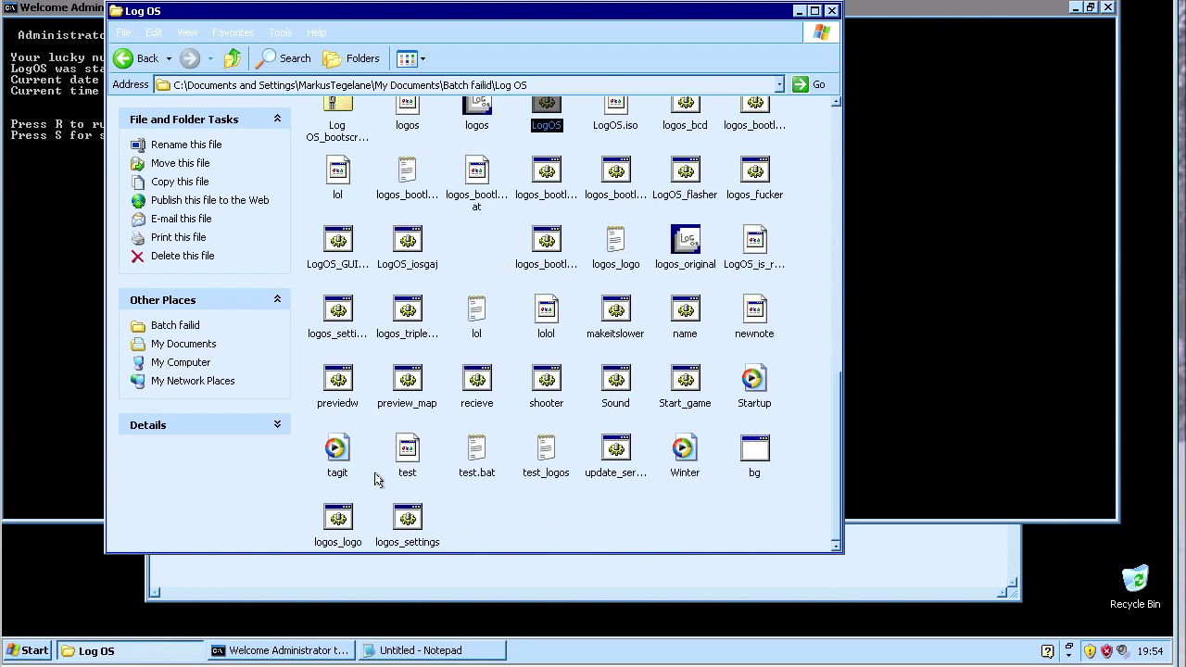
pyautogui.scroll(1, 509, 467)
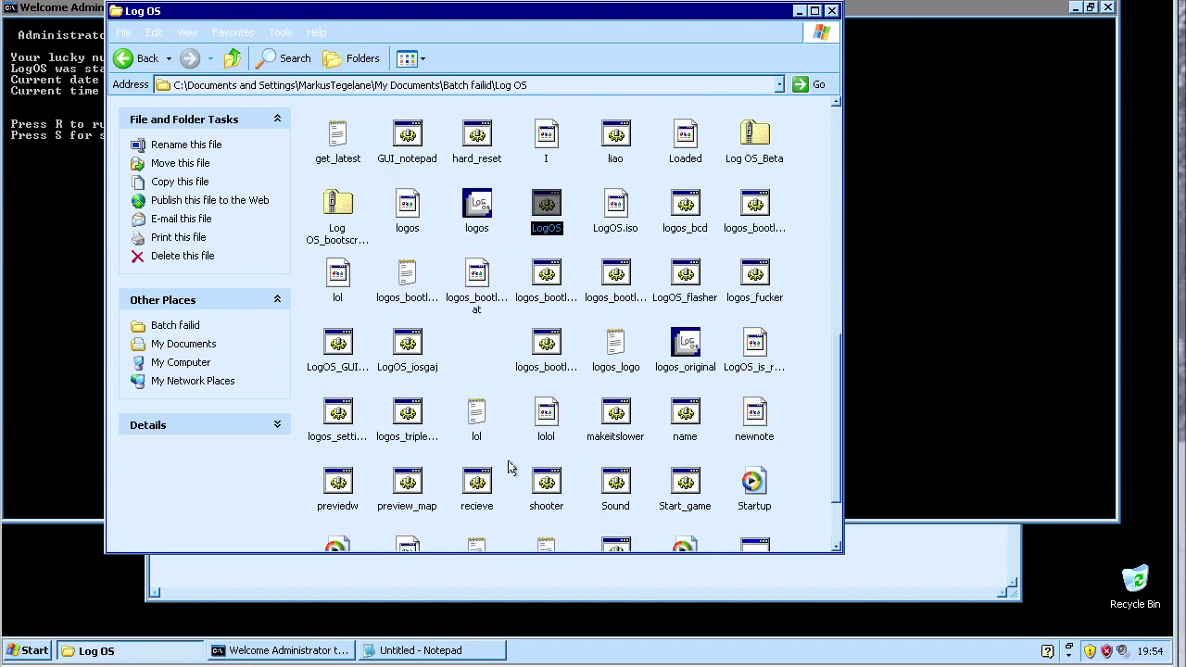
pyautogui.scroll(-1, 509, 467)
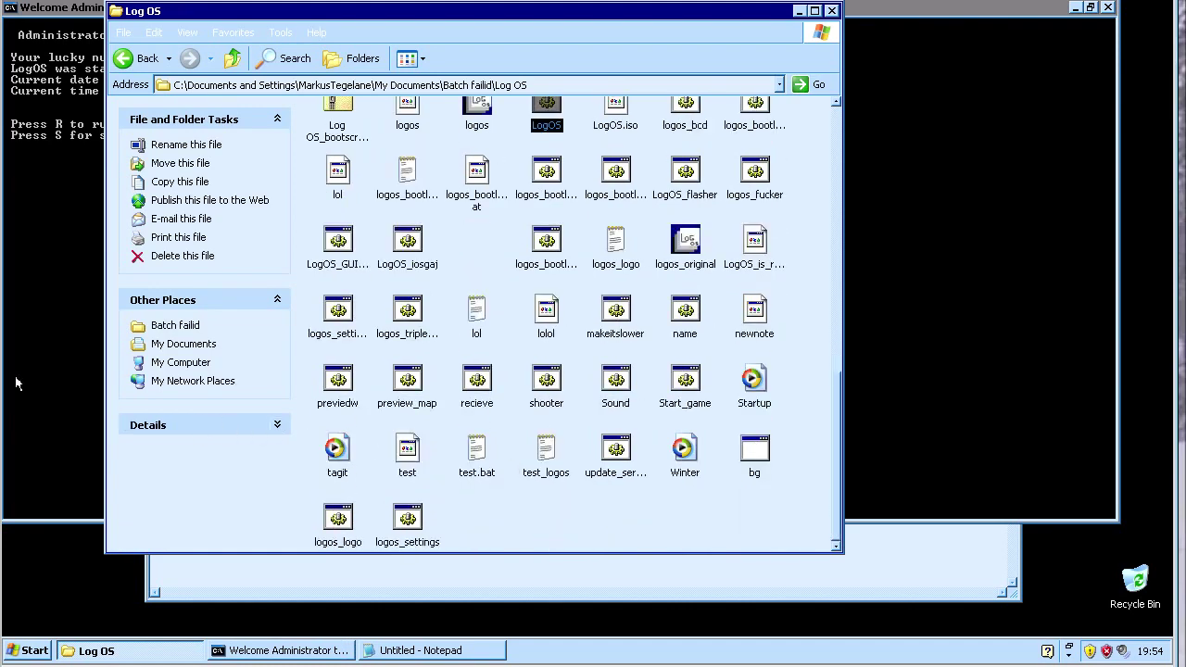
# - Play the Winter sound using the LogOS player command
pyautogui.click(16, 385)
pyautogui.write('rplayer')
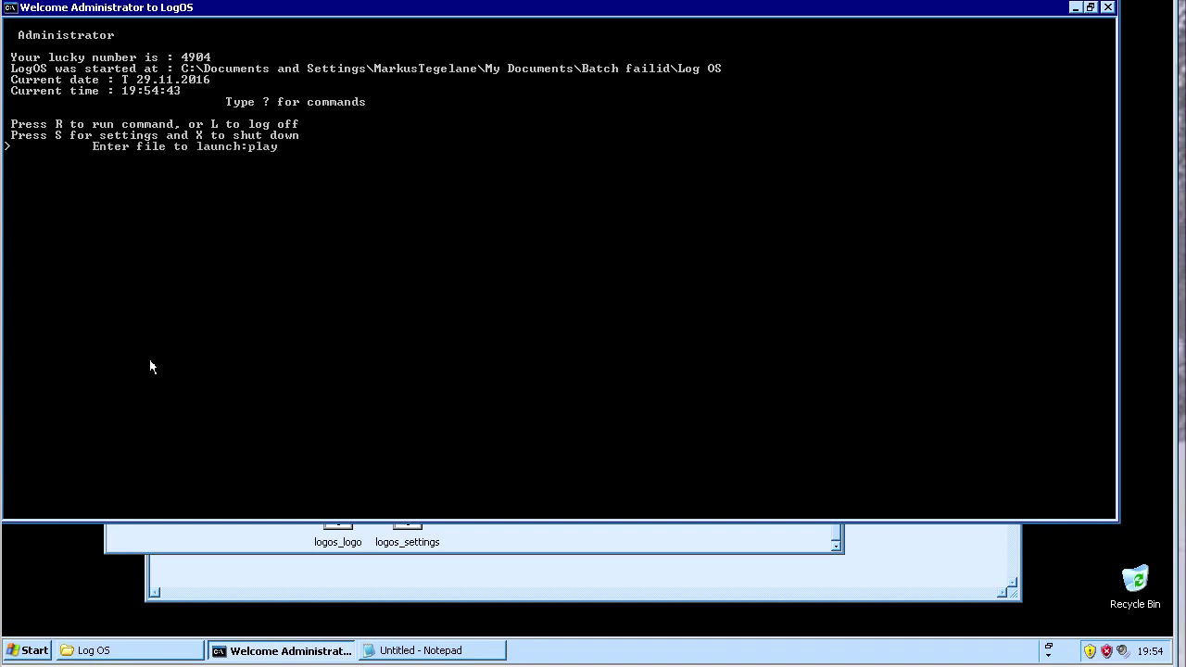
pyautogui.press('Return')
pyautogui.write('Wi')
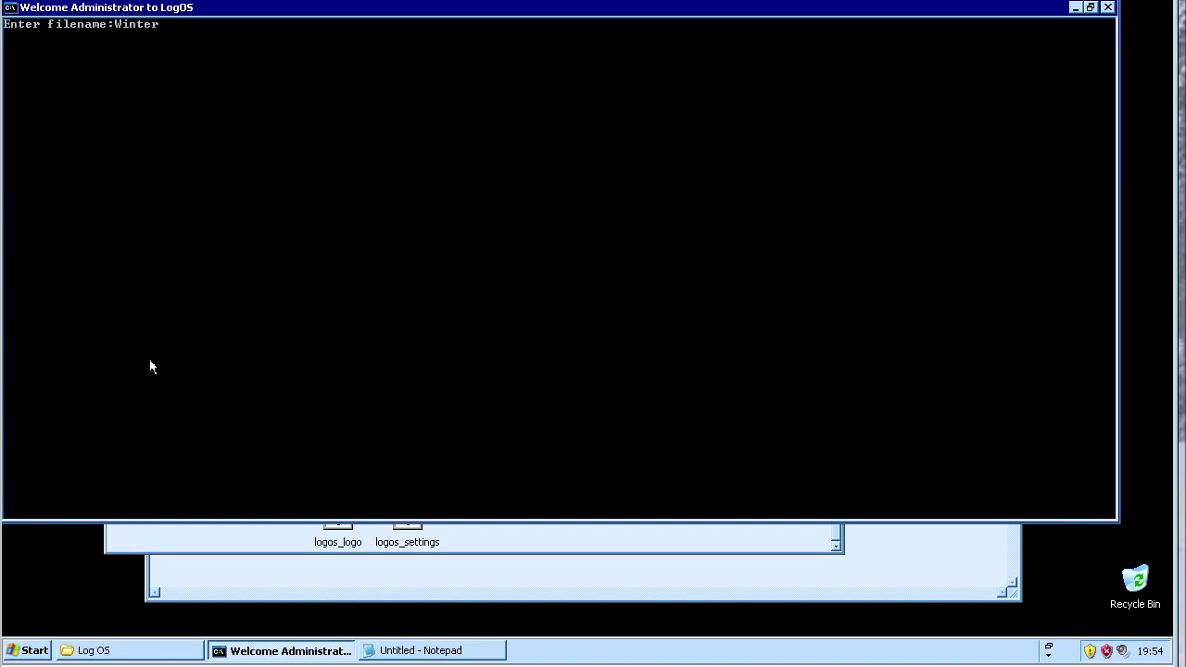
pyautogui.write('nter')
pyautogui.press('Return')
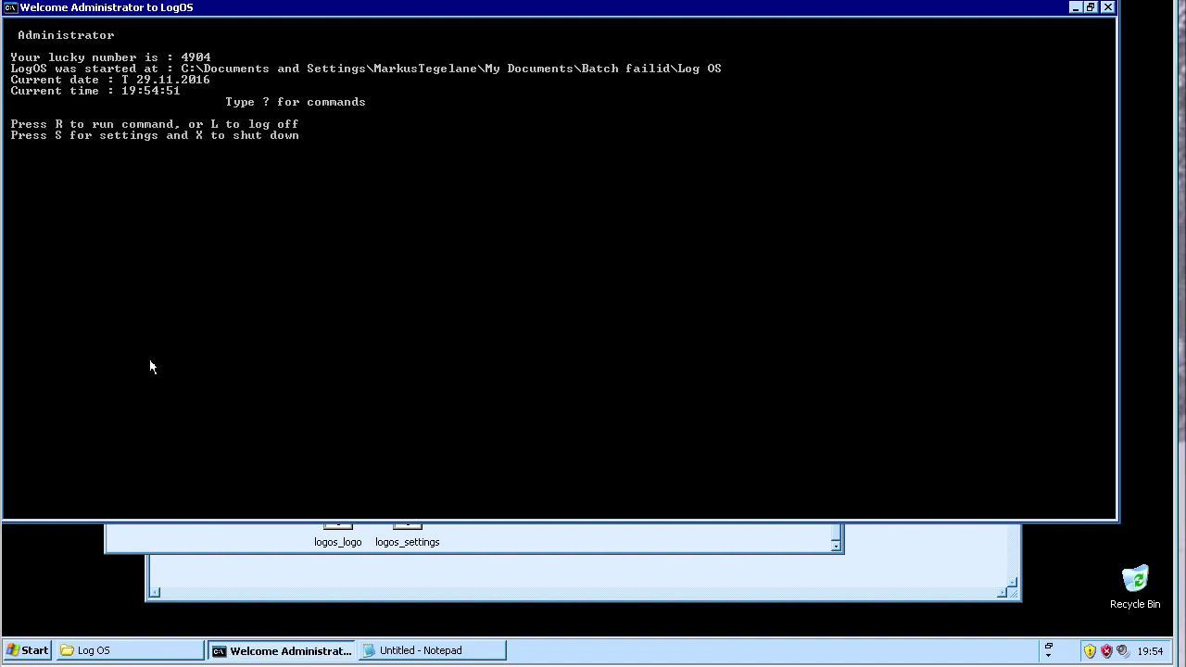
# - Read the LogOS About screen and changelog, erasing stray text at the launch prompt
pyautogui.write('r')
pyautogui.write('about')
pyautogui.press('Return')
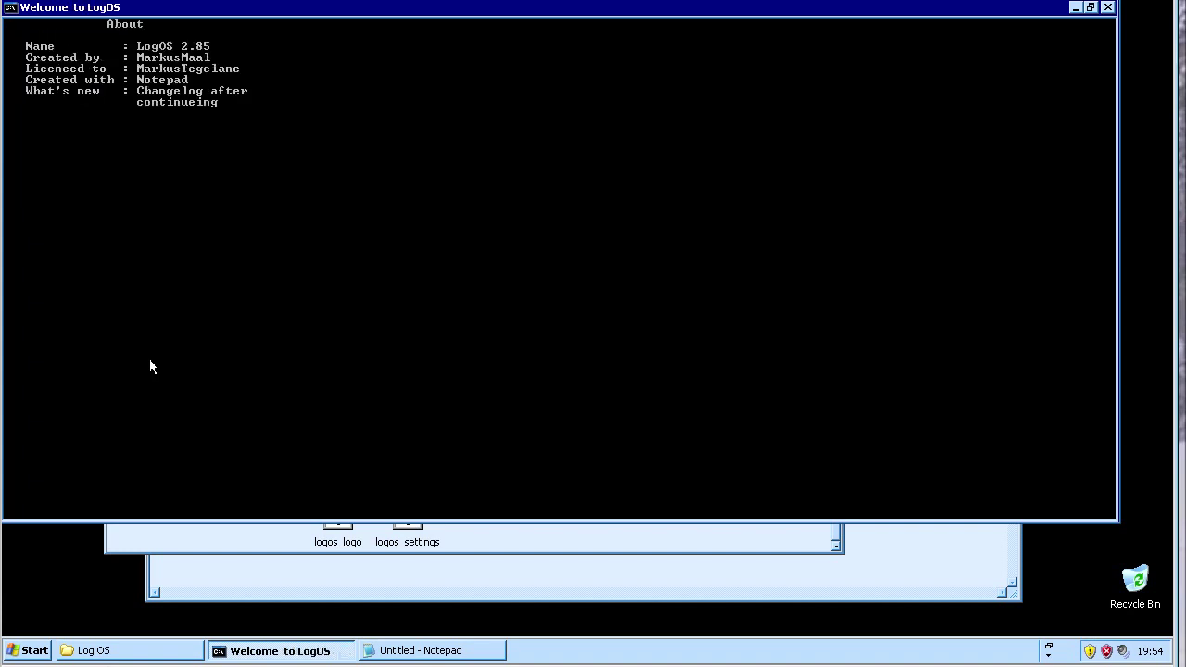
pyautogui.press('Return')
pyautogui.press('Return')
pyautogui.write('r')
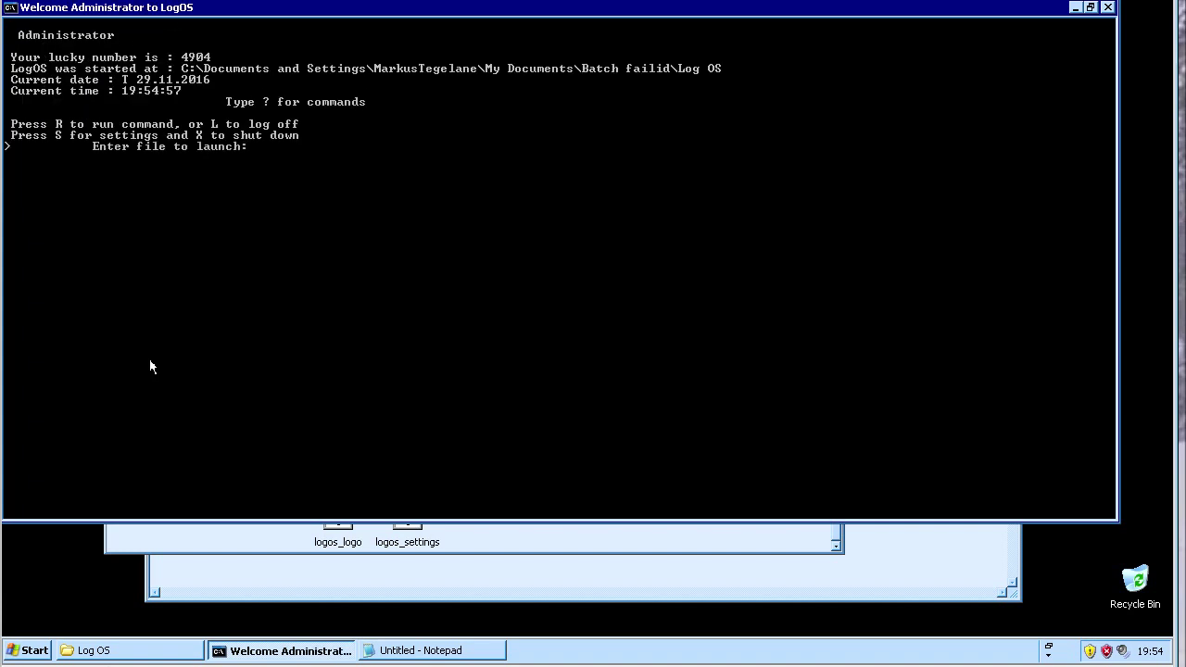
pyautogui.write('XP vihkab min')
pyautogui.press('BackSpace')
pyautogui.press('BackSpace')
pyautogui.press('BackSpace')
pyautogui.press('BackSpace')
pyautogui.press('BackSpace')
pyautogui.press('BackSpace')
pyautogui.press('BackSpace')
pyautogui.press('BackSpace')
pyautogui.press('BackSpace')
pyautogui.press('BackSpace')
pyautogui.press('BackSpace')
pyautogui.press('BackSpace')
pyautogui.write('X')
pyautogui.press('Return')
pyautogui.press('Return')
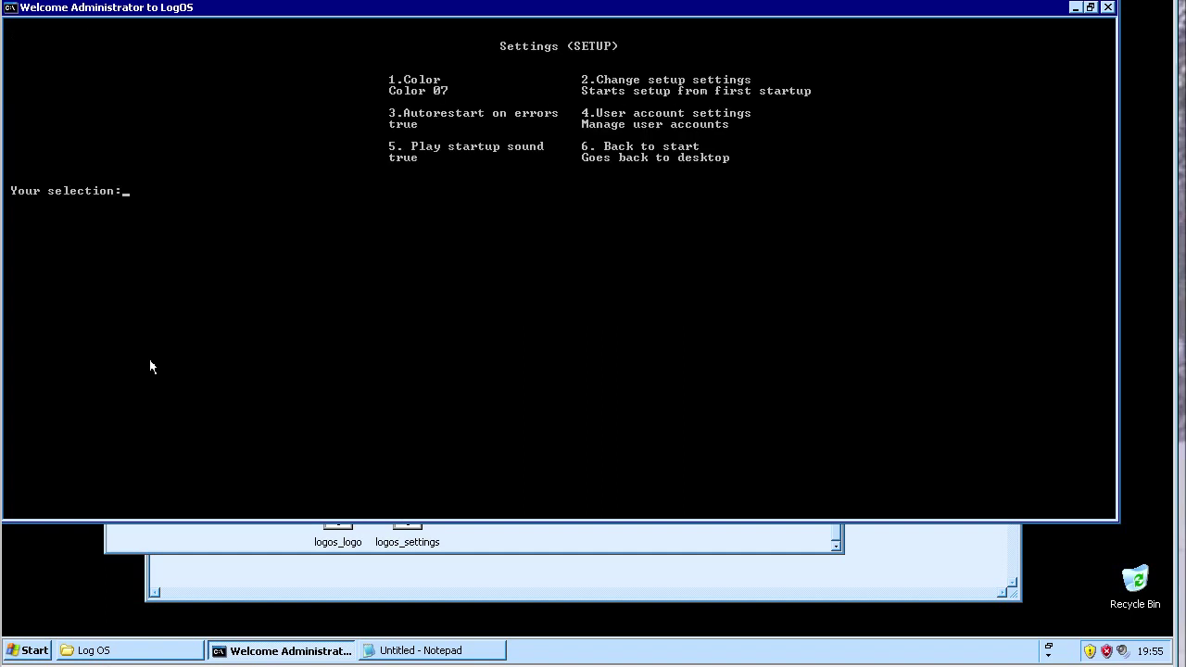
# - In Settings, choose to rerun setup from first startup and confirm with the account password
pyautogui.press('BackSpace')
pyautogui.press('BackSpace')
pyautogui.press('Return')
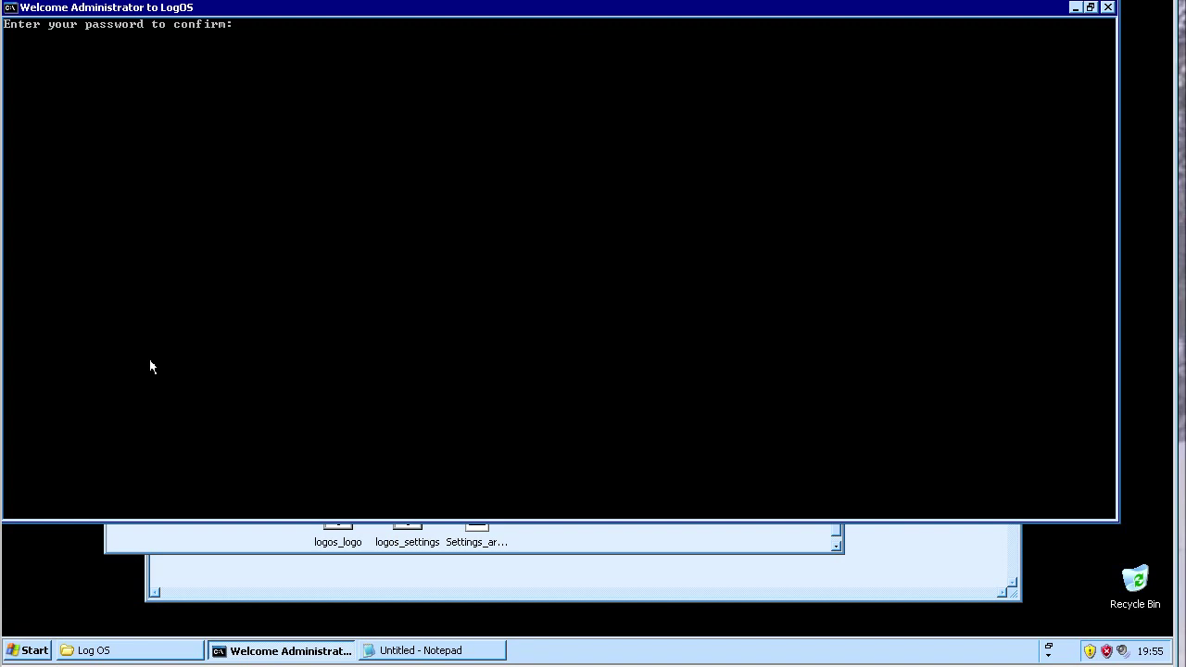
pyautogui.press('BackSpace')
pyautogui.press('BackSpace')
pyautogui.press('BackSpace')
pyautogui.press('BackSpace')
pyautogui.press('BackSpace')
pyautogui.press('BackSpace')
pyautogui.press('BackSpace')
pyautogui.press('Return')
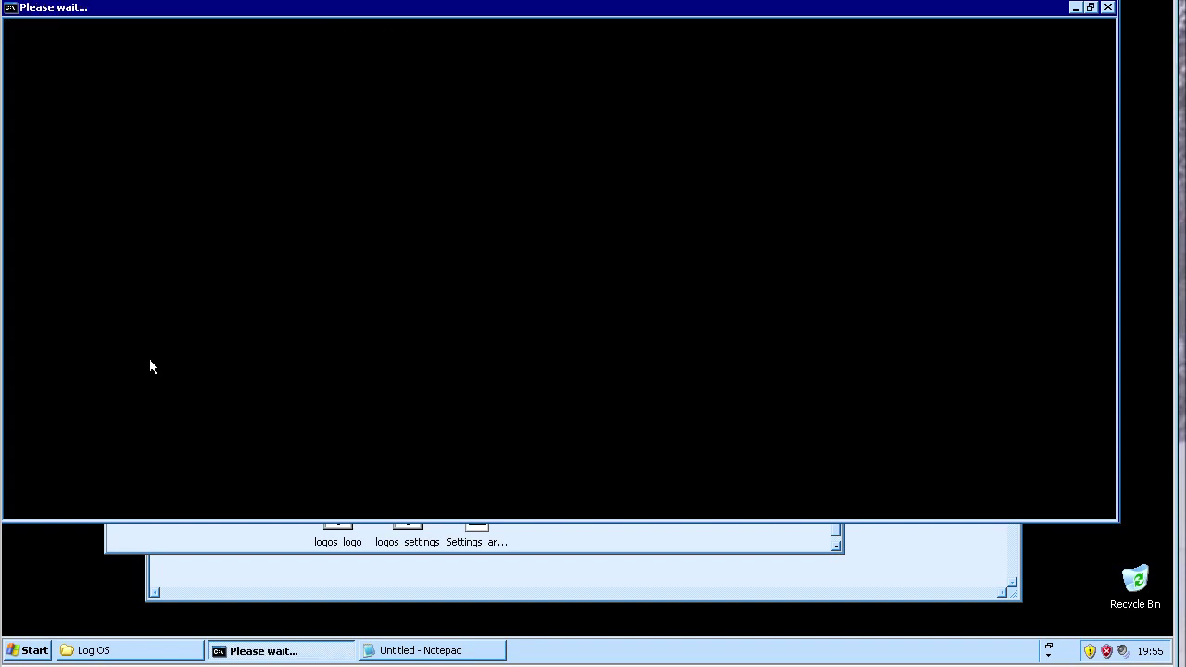
# - At the safe-mode console, run logosnormal and then restart
pyautogui.write('logosnroma')
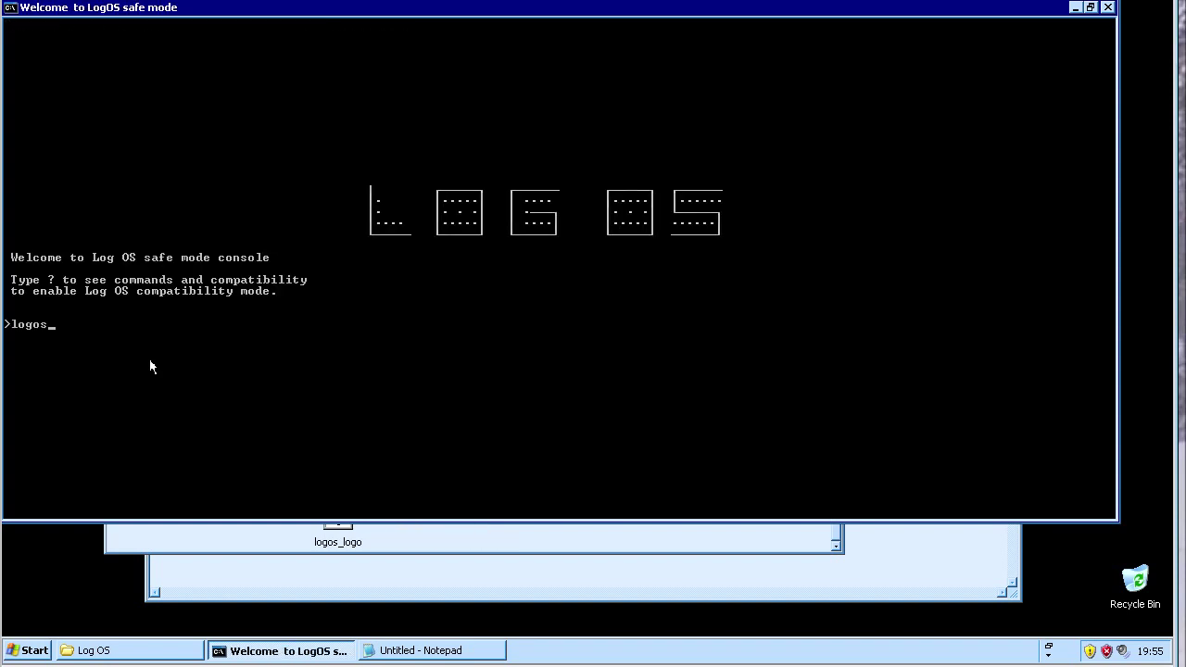
pyautogui.press('BackSpace')
pyautogui.press('BackSpace')
pyautogui.press('BackSpace')
pyautogui.write('mal')
pyautogui.press('Return')
pyautogui.write('restar')
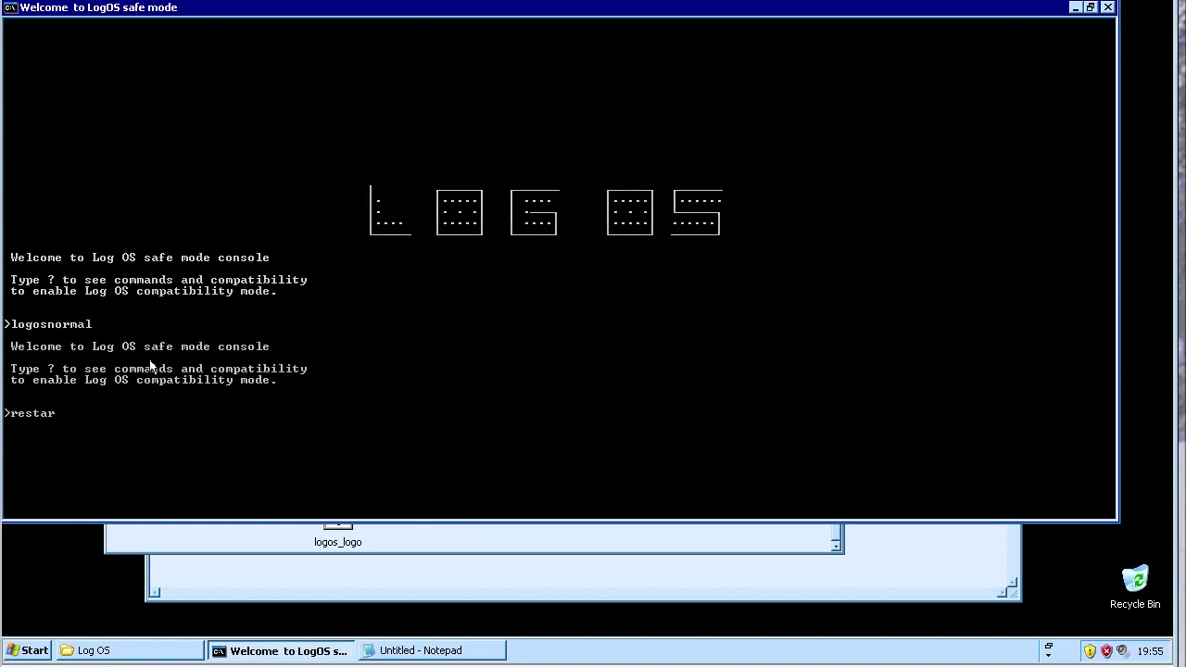
pyautogui.write('t')
pyautogui.press('Return')
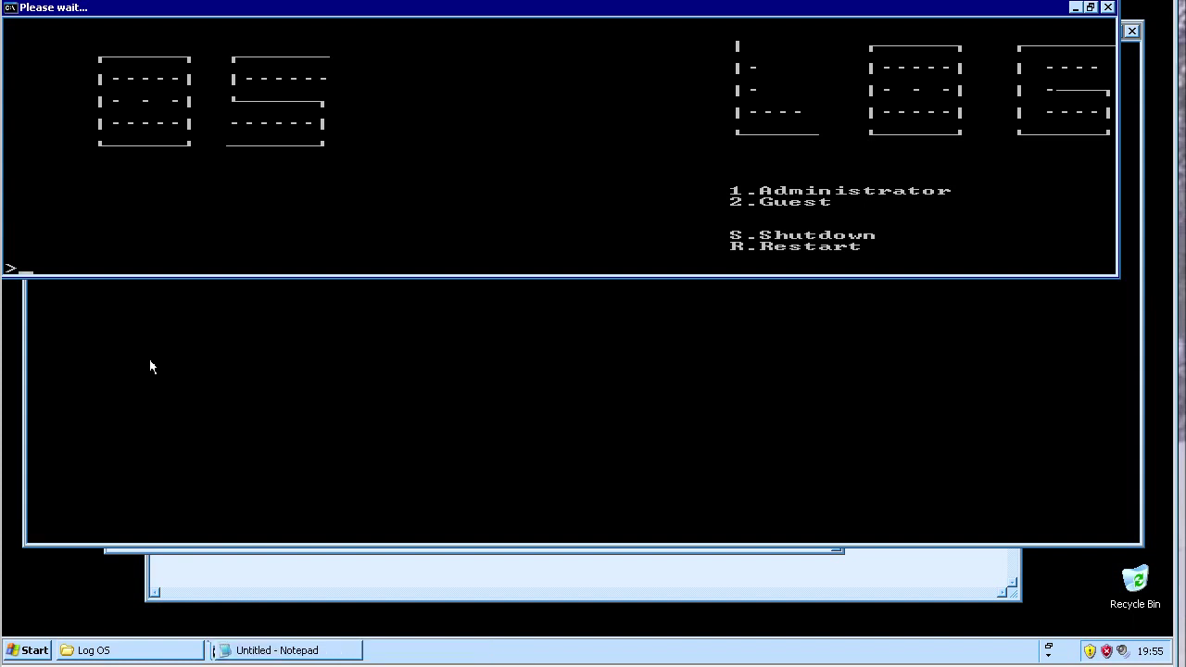
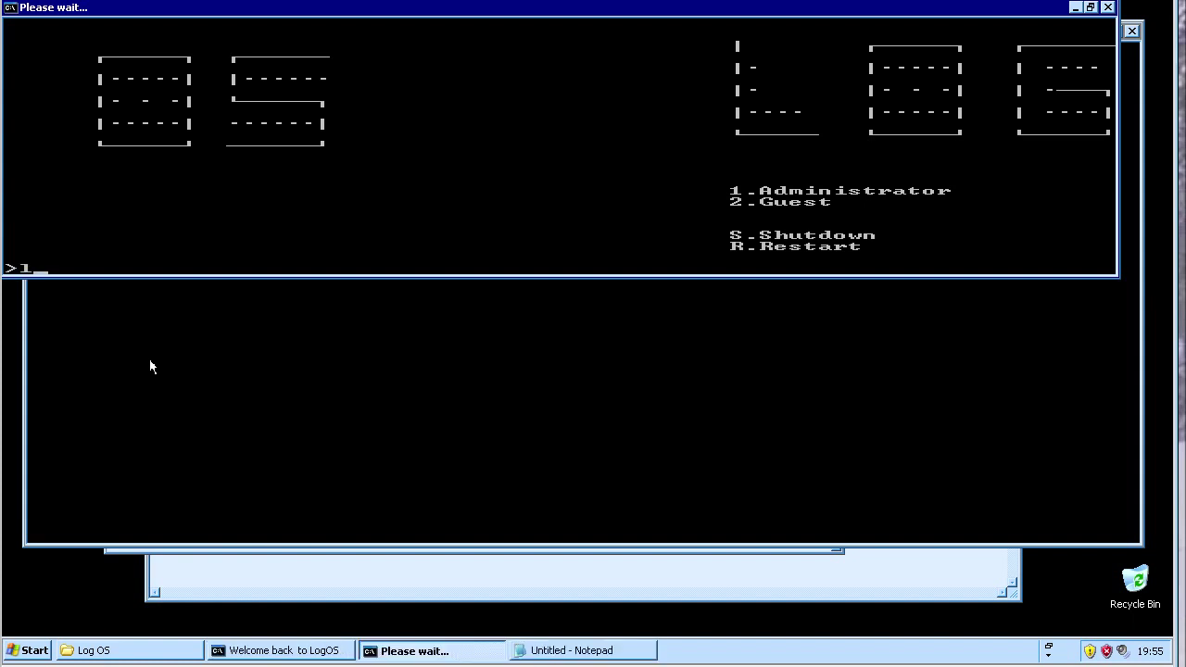
# - Pick Administrator (1) at the login prompt, enter its password and clear the welcome screen
pyautogui.press('BackSpace')
pyautogui.press('BackSpace')
pyautogui.press('BackSpace')
pyautogui.press('BackSpace')
pyautogui.press('BackSpace')
pyautogui.press('BackSpace')
pyautogui.press('BackSpace')
pyautogui.press('Return')
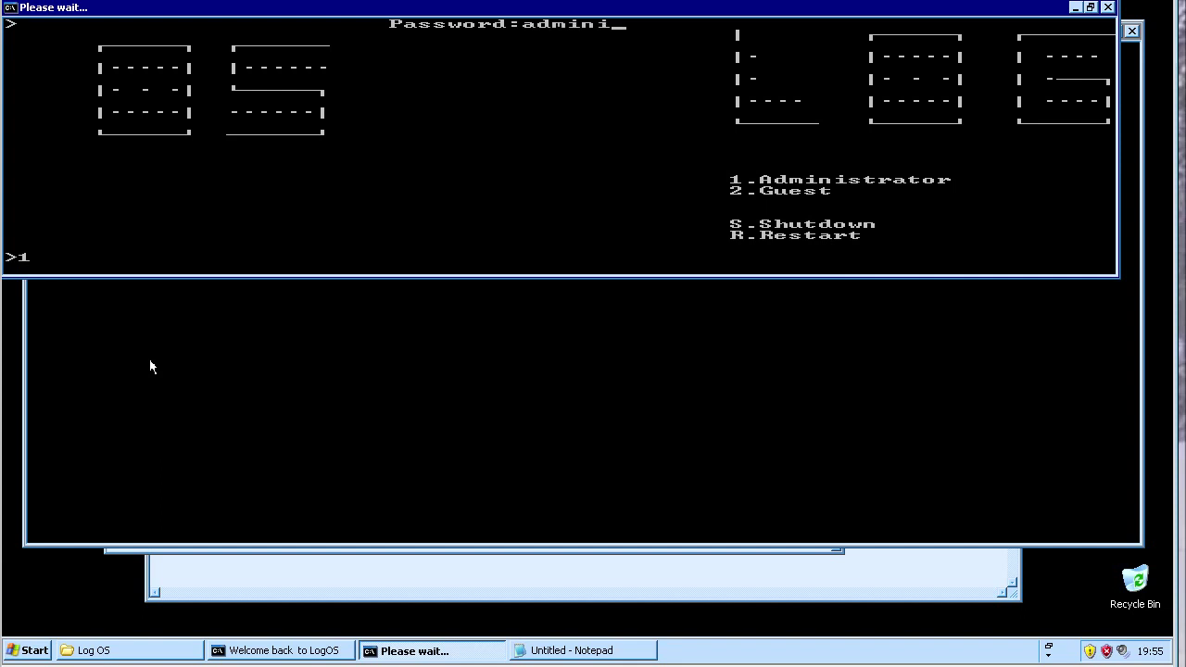
pyautogui.press('Return')
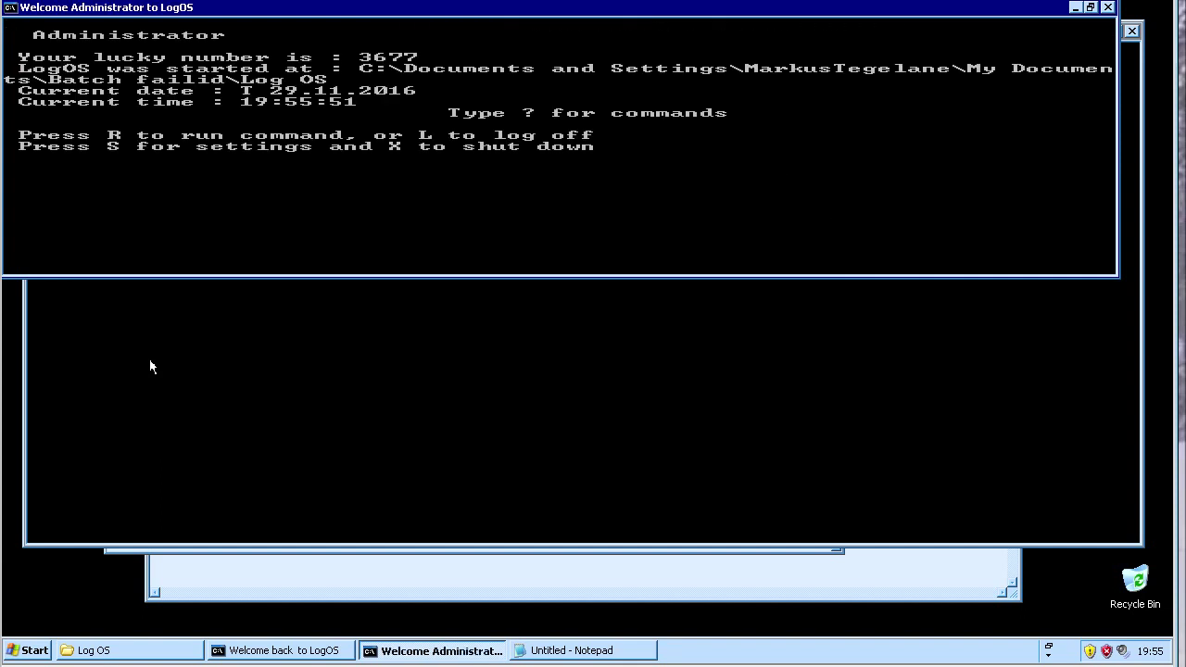
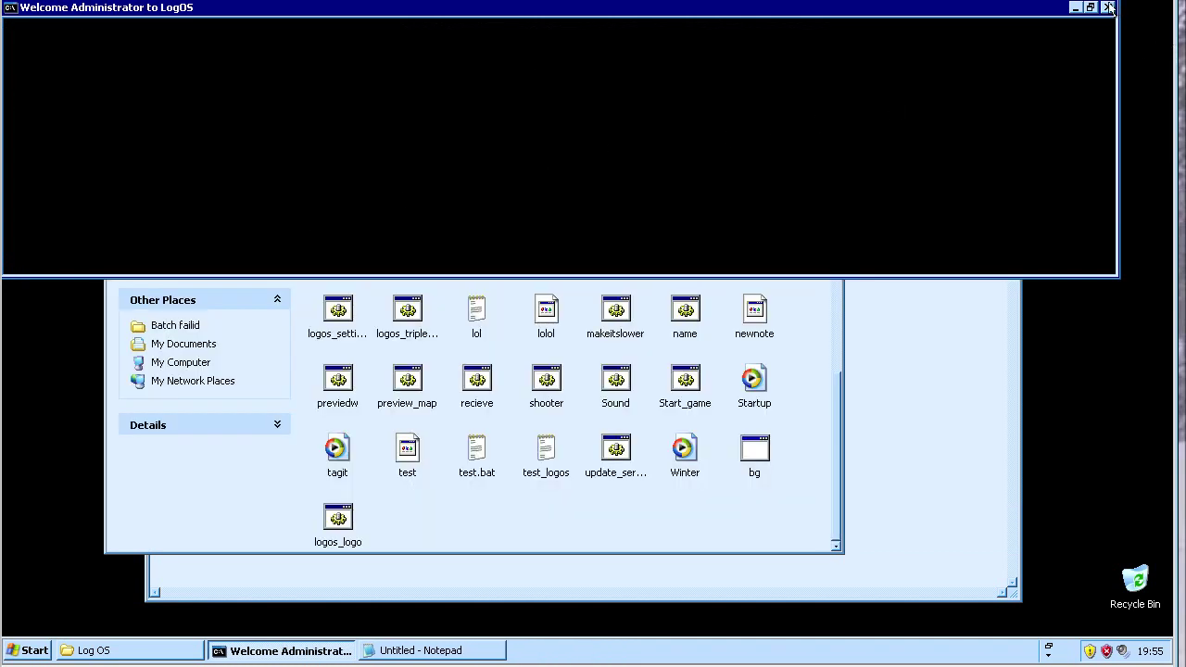
# - Close the Administrator console and click through several files in the Log OS folder
pyautogui.click(1108, 8)
pyautogui.click(560, 181)
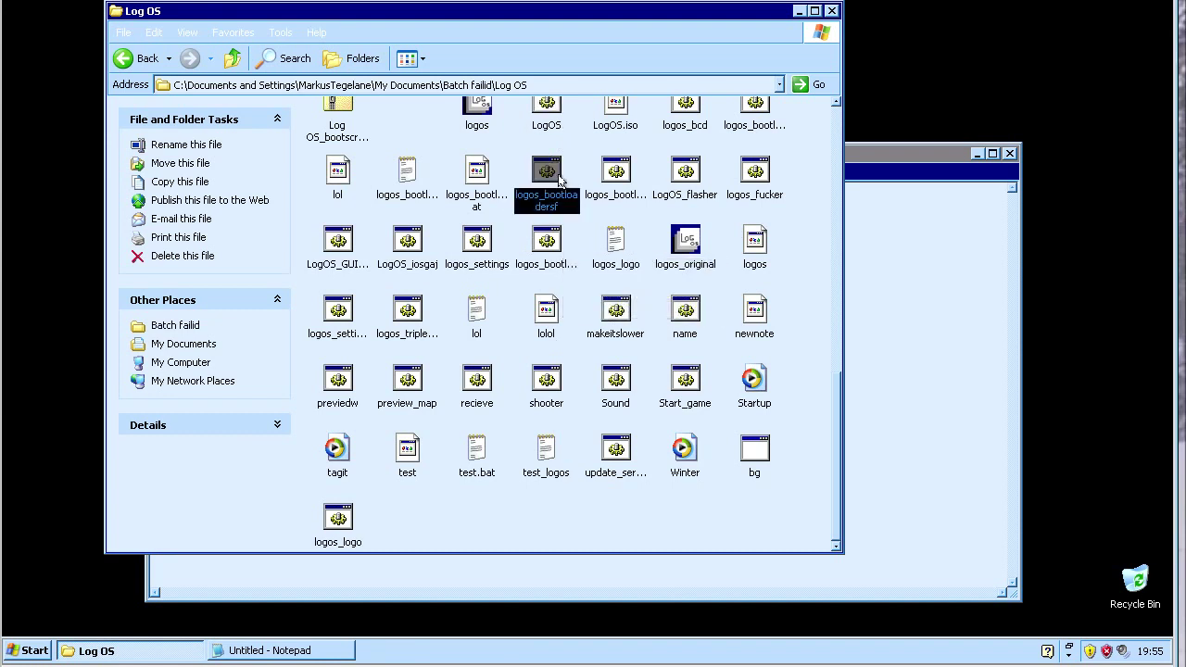
pyautogui.click(685, 178)
pyautogui.click(746, 190)
pyautogui.click(454, 231)
pyautogui.click(546, 242)
pyautogui.click(412, 307)
pyautogui.click(332, 311)
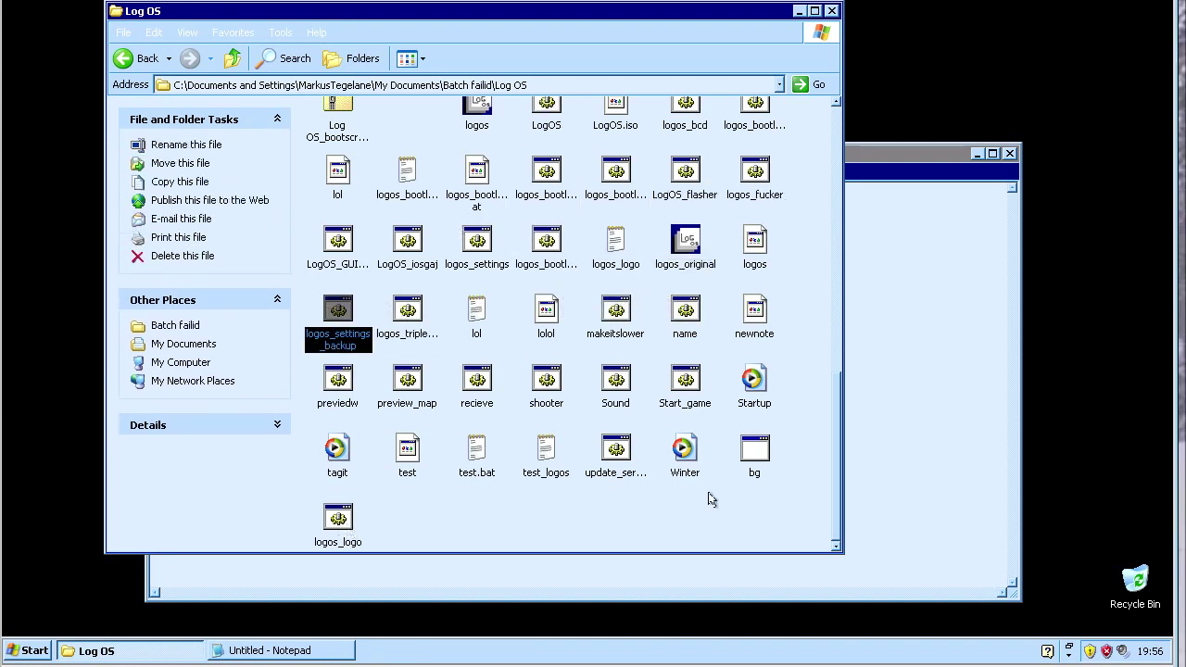
pyautogui.click(616, 463)
pyautogui.click(609, 398)
pyautogui.scroll(2, 609, 408)
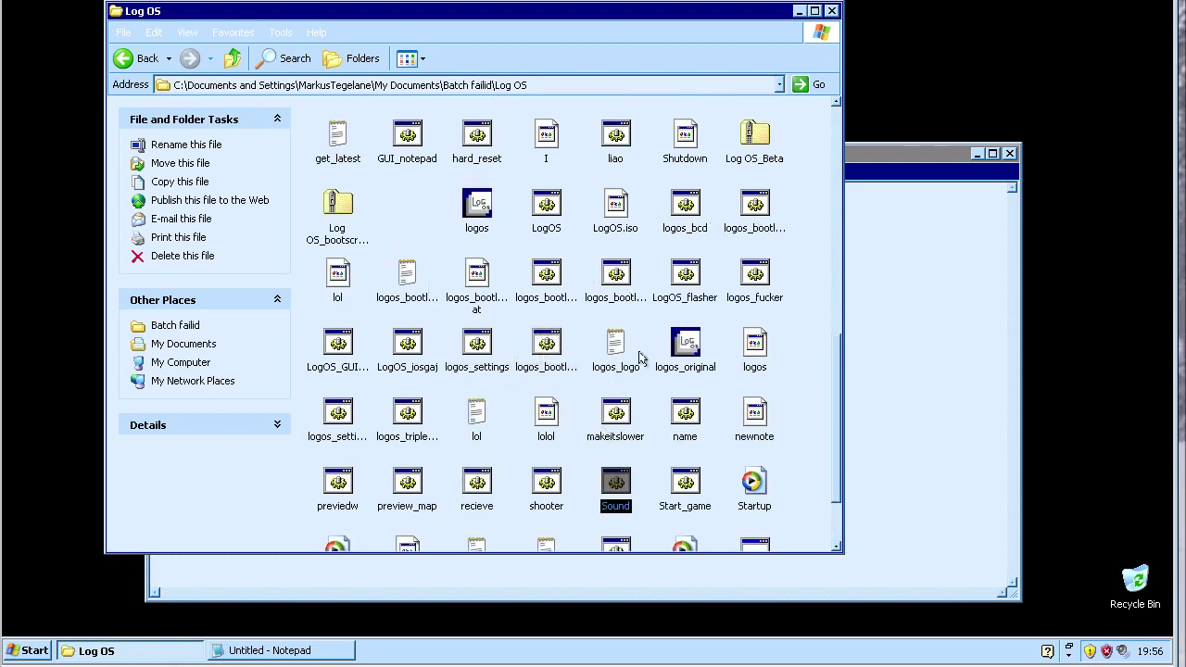
pyautogui.click(690, 282)
pyautogui.click(619, 283)
# - Run the logos_fucker batch file, then restore, move and close its console
pyautogui.doubleClick(767, 291)
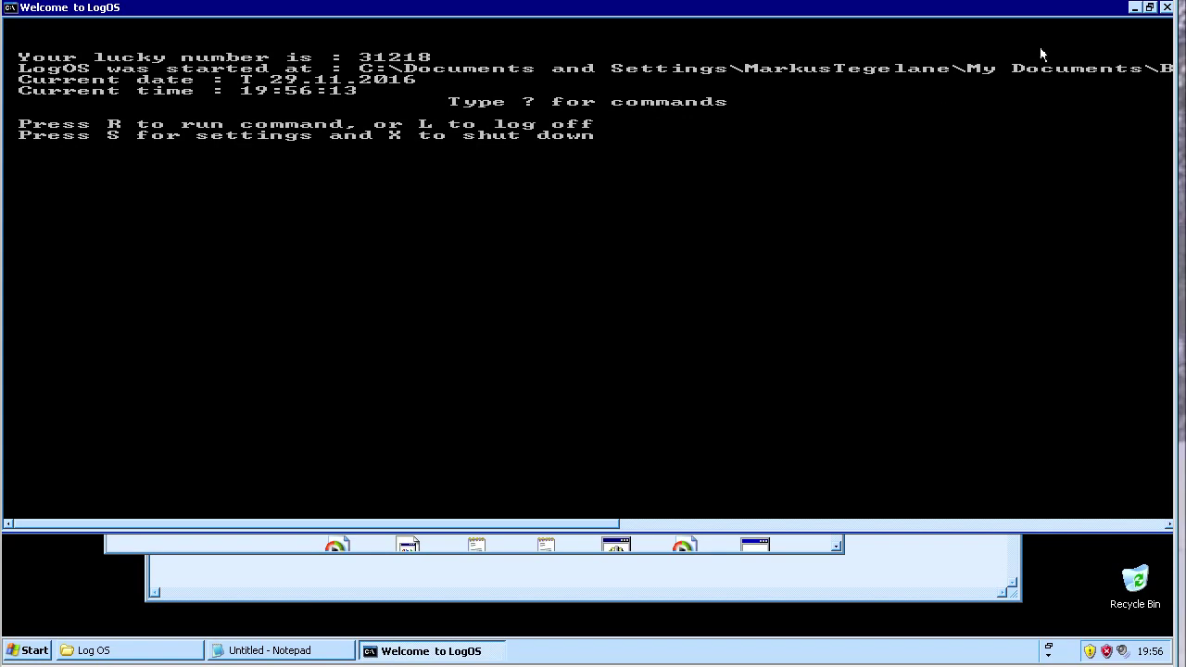
pyautogui.click(1148, 6)
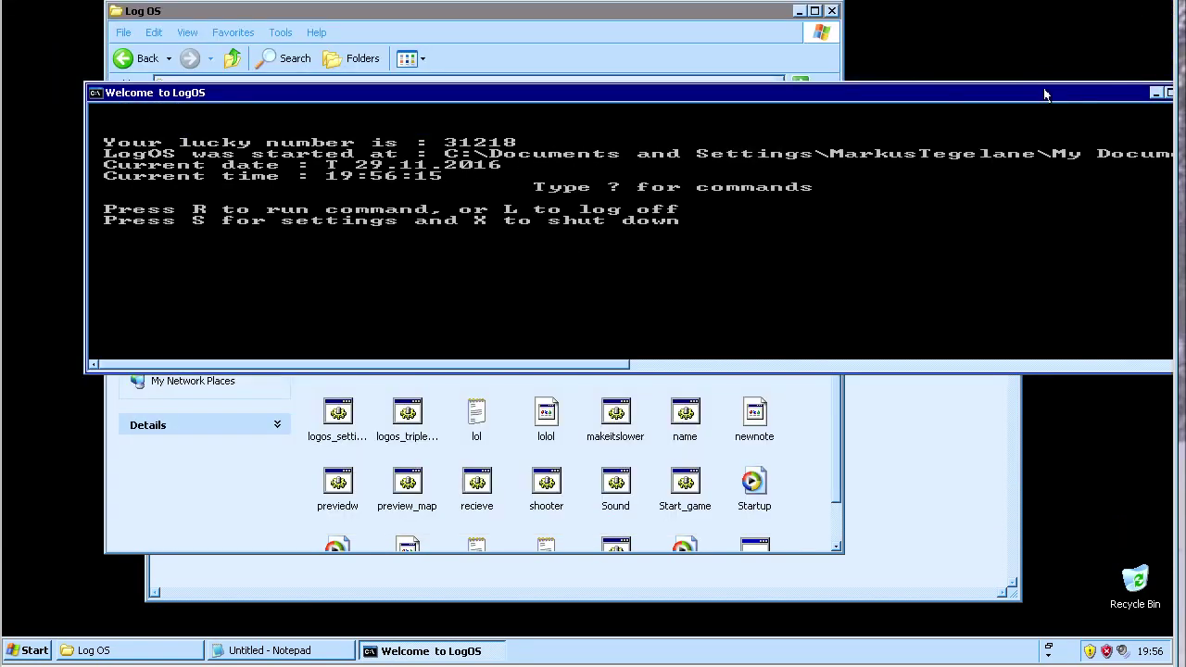
pyautogui.moveTo(1072, 96); pyautogui.dragTo(1046, 162)
pyautogui.click(1034, 160)
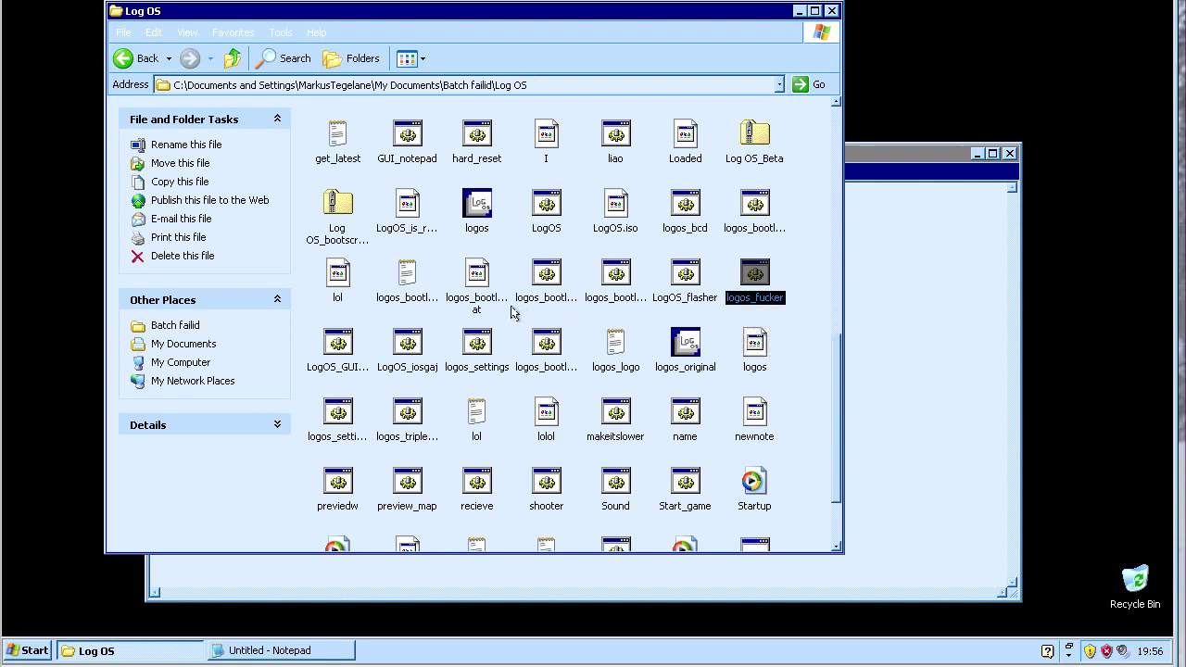
# - Delete the SET resolution=seven line from logos_settings and relaunch LogOS
pyautogui.rightClick(474, 344)
pyautogui.click(498, 369)
pyautogui.moveTo(333, 497); pyautogui.dragTo(332, 489)
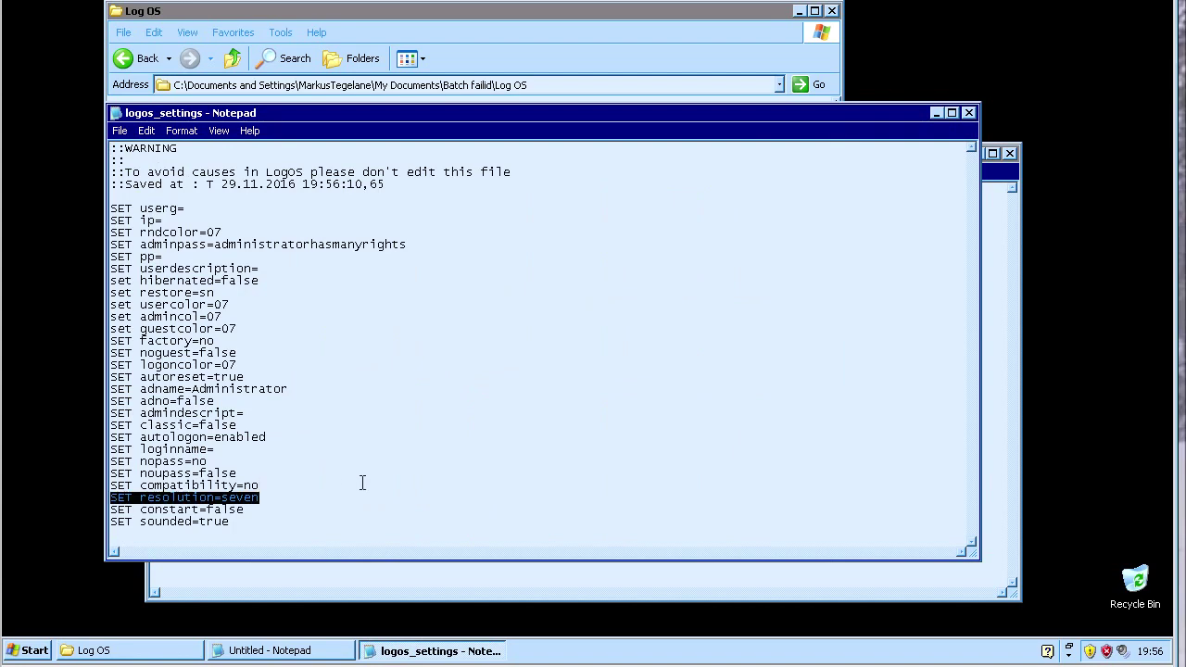
pyautogui.press('Delete')
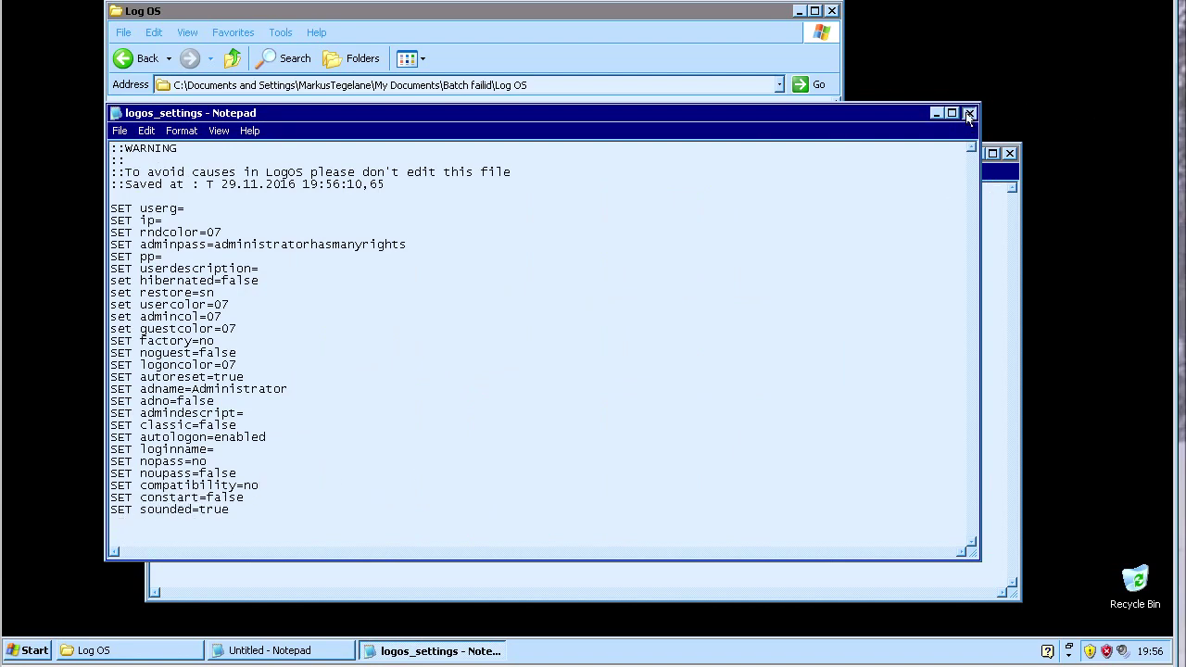
pyautogui.click(968, 112)
pyautogui.doubleClick(543, 221)
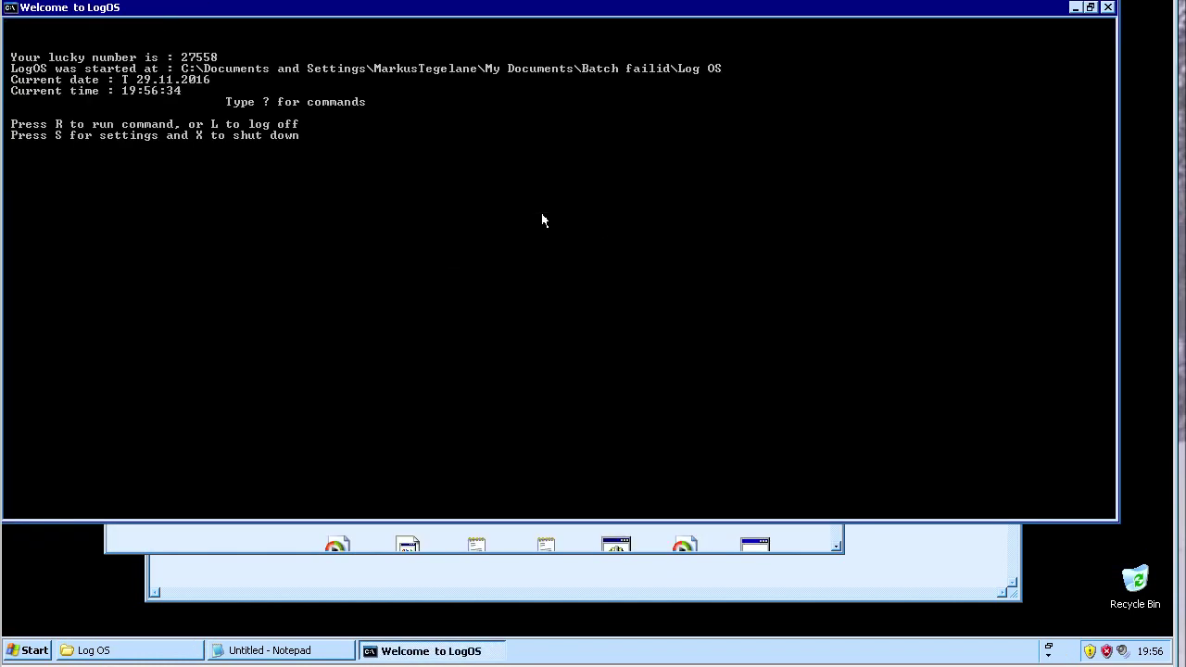
# - At the launch prompt, type and erase a test message, then run shutdown
pyautogui.write('rfucker')
pyautogui.write(' not wrokgin')
pyautogui.press('BackSpace')
pyautogui.press('BackSpace')
pyautogui.press('BackSpace')
pyautogui.write('king.')
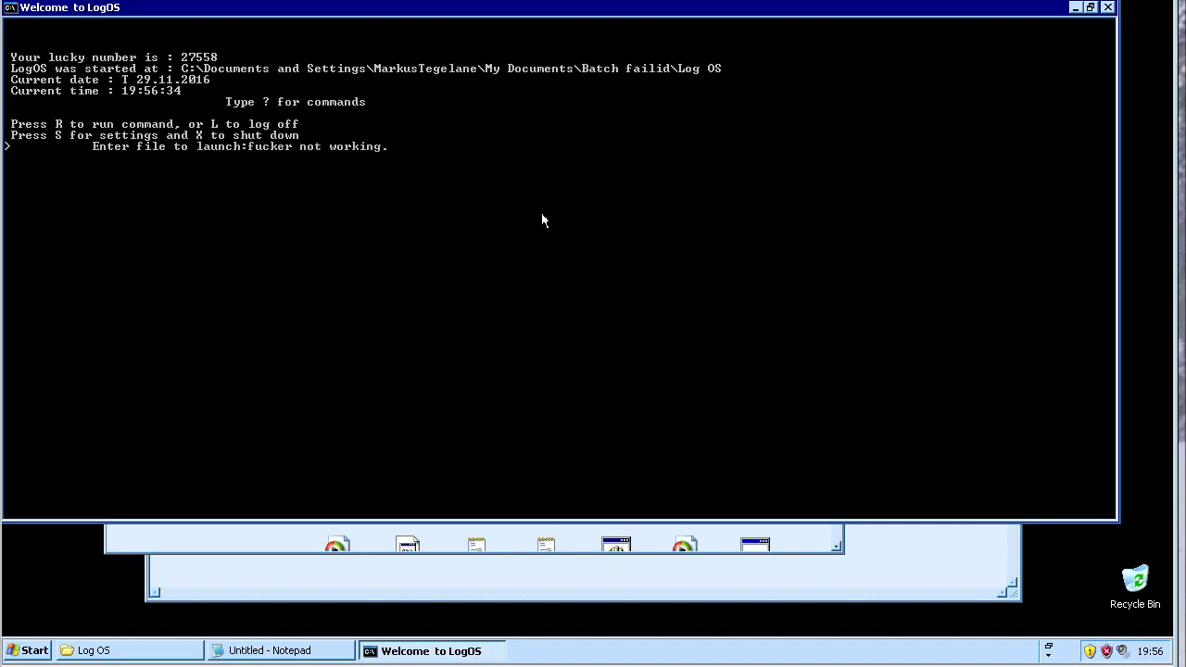
pyautogui.write('.. xD')
pyautogui.hotkey('ctrl', 'a')
pyautogui.press('BackSpace')
pyautogui.press('BackSpace')
pyautogui.press('BackSpace')
pyautogui.press('BackSpace')
pyautogui.press('BackSpace')
pyautogui.press('BackSpace')
pyautogui.press('BackSpace')
pyautogui.press('BackSpace')
pyautogui.press('BackSpace')
pyautogui.press('BackSpace')
pyautogui.press('BackSpace')
pyautogui.press('BackSpace')
pyautogui.press('BackSpace')
pyautogui.press('BackSpace')
pyautogui.press('BackSpace')
pyautogui.press('BackSpace')
pyautogui.press('BackSpace')
pyautogui.press('BackSpace')
pyautogui.press('BackSpace')
pyautogui.press('BackSpace')
pyautogui.press('BackSpace')
pyautogui.press('BackSpace')
pyautogui.press('BackSpace')
pyautogui.press('BackSpace')
pyautogui.press('BackSpace')
pyautogui.press('BackSpace')
pyautogui.press('BackSpace')
pyautogui.press('BackSpace')
pyautogui.press('BackSpace')
pyautogui.press('BackSpace')
pyautogui.press('BackSpace')
pyautogui.press('BackSpace')
pyautogui.press('BackSpace')
pyautogui.write('shutdown')
pyautogui.press('Return')
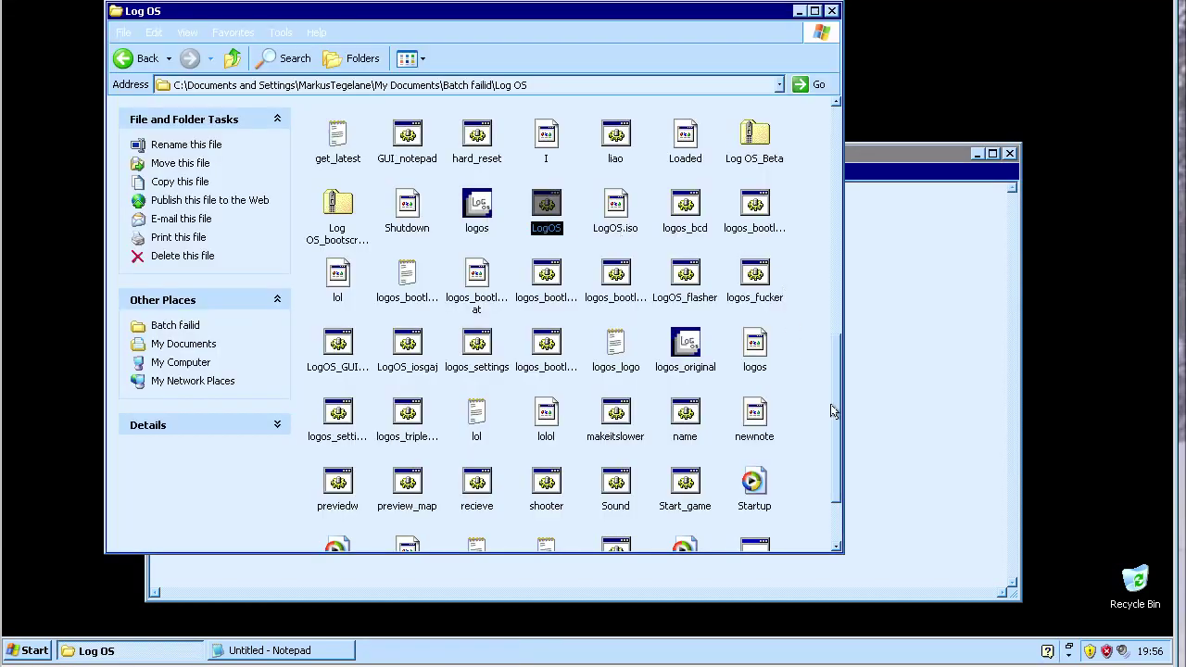
# - Run update_server_file, unblock it in the firewall and close its console
pyautogui.scroll(-3, 831, 406)
pyautogui.click(607, 446)
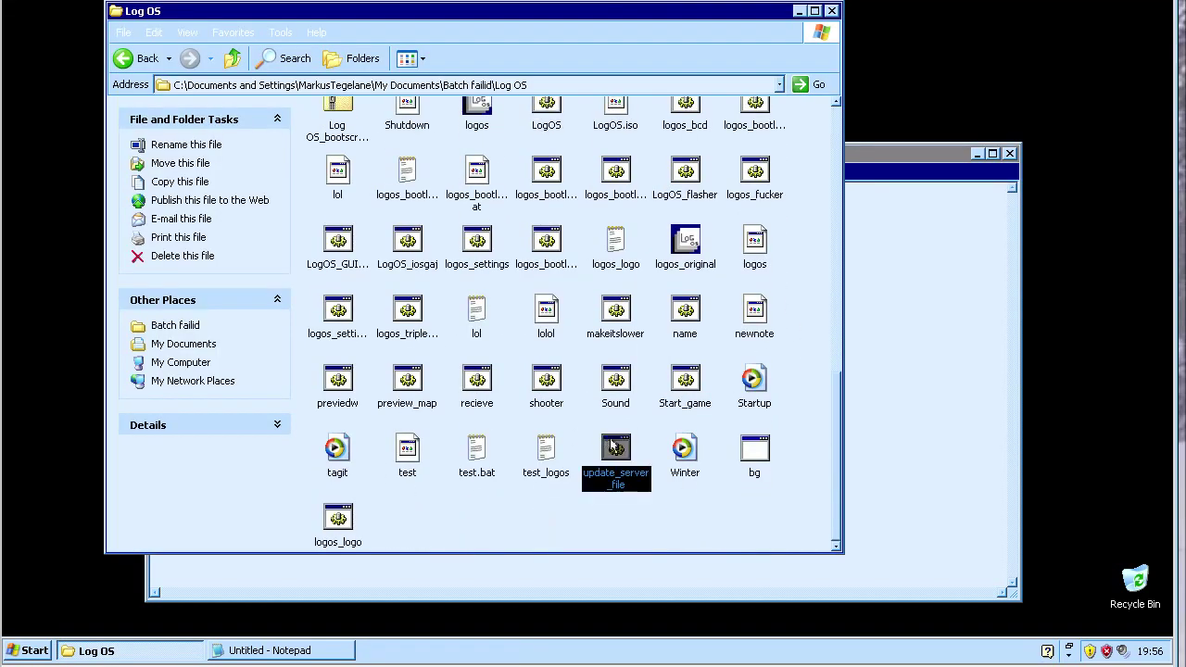
pyautogui.doubleClick(623, 447)
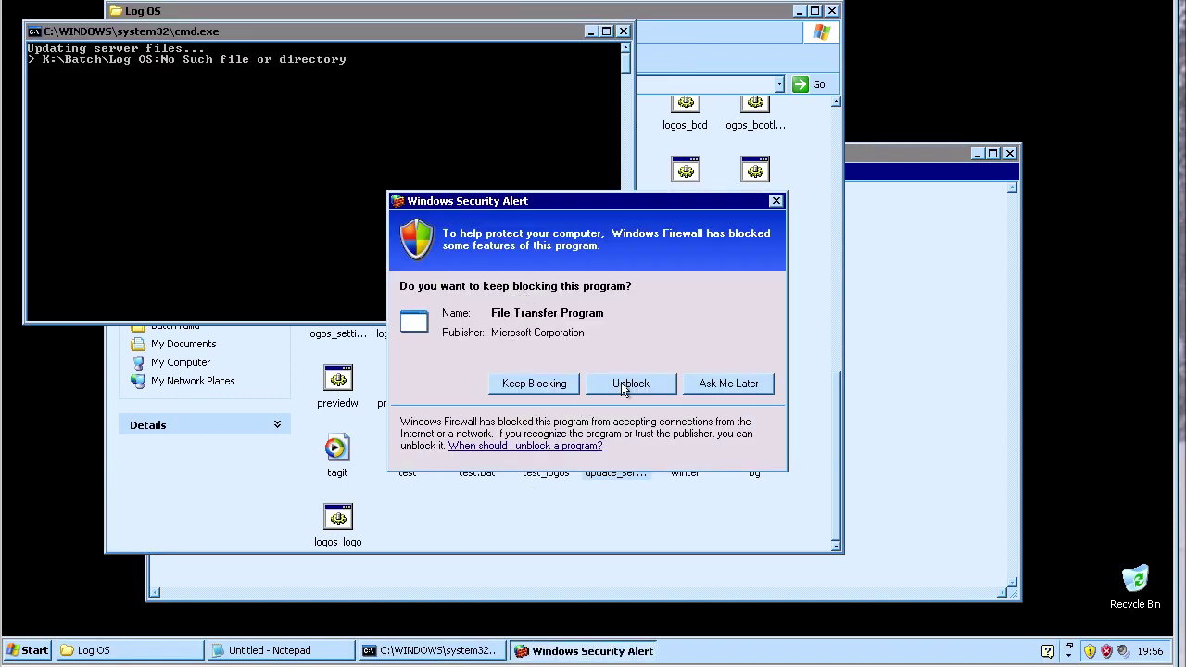
pyautogui.click(627, 387)
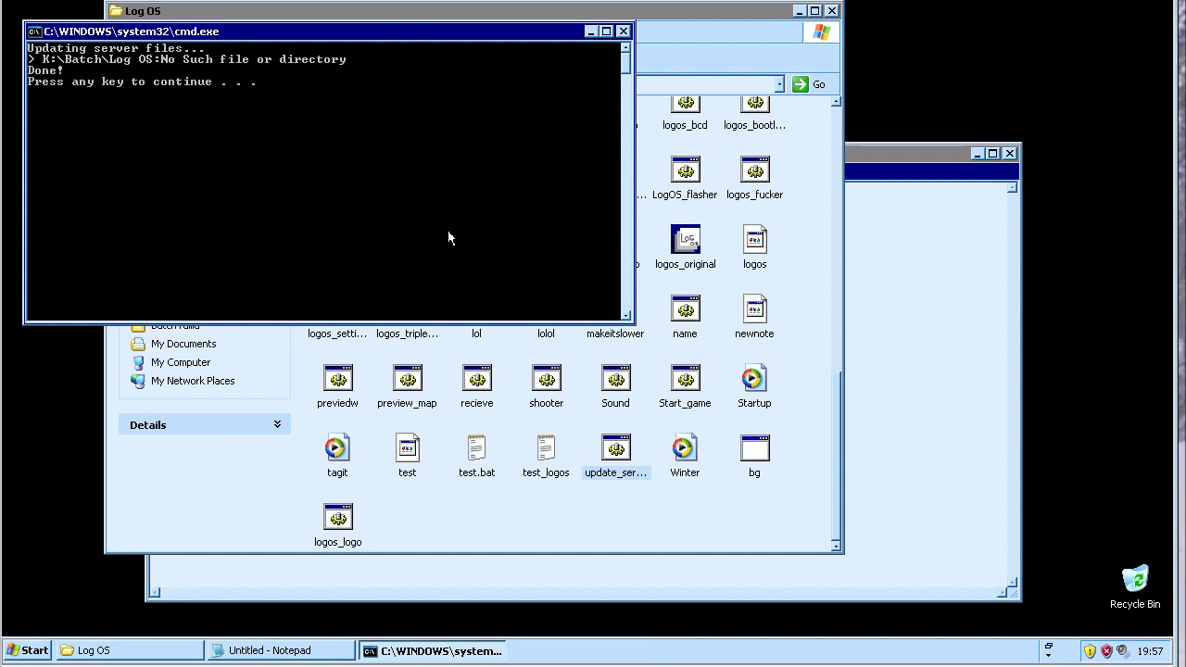
pyautogui.press('Return')
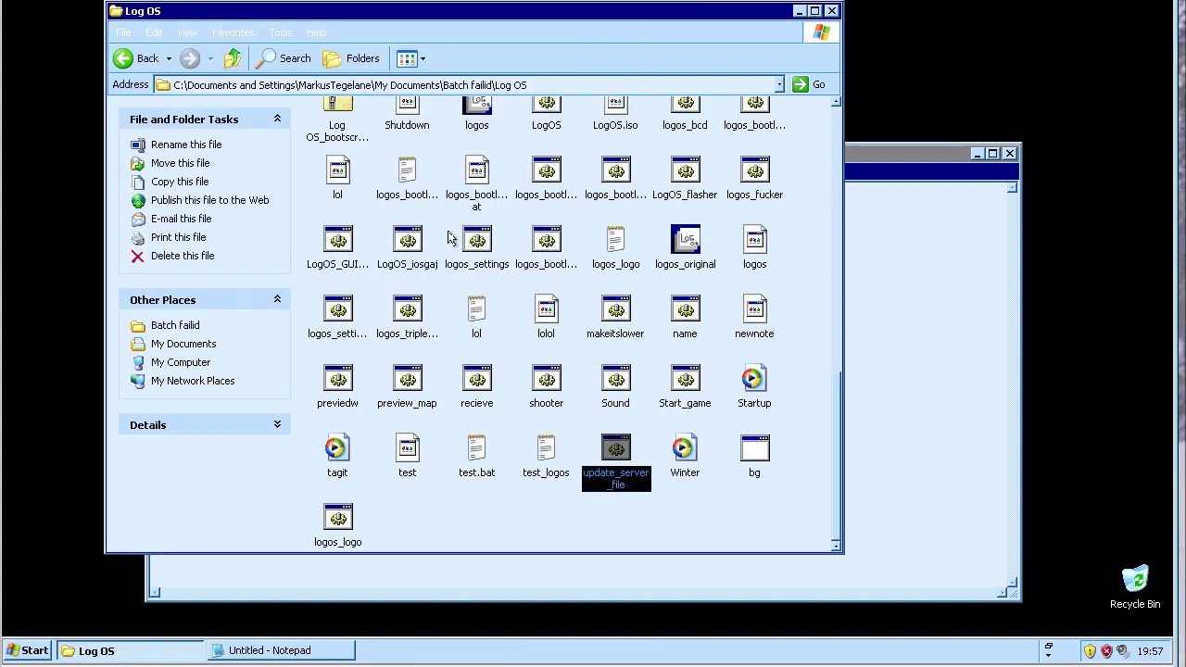
# - Edit the LogOS batch file to change set version=2.91 to 2.69
pyautogui.scroll(3, 600, 387)
pyautogui.rightClick(549, 219)
pyautogui.click(574, 244)
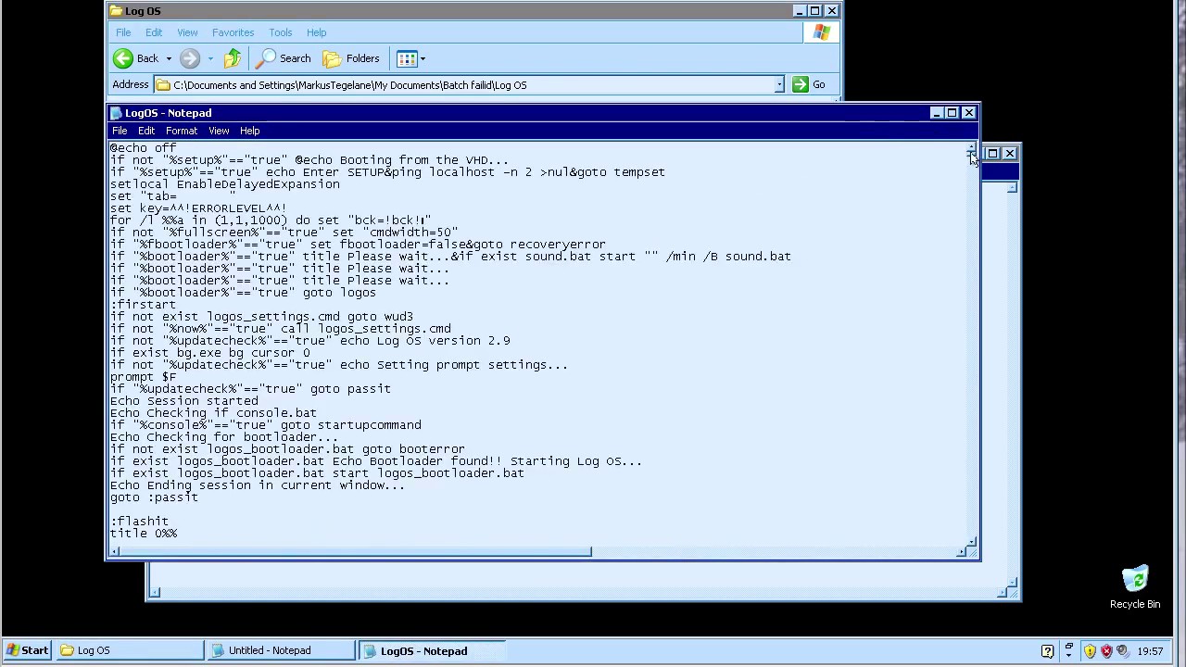
pyautogui.scroll(-15, 631, 501)
pyautogui.click(550, 522)
pyautogui.press('BackSpace')
pyautogui.press('BackSpace')
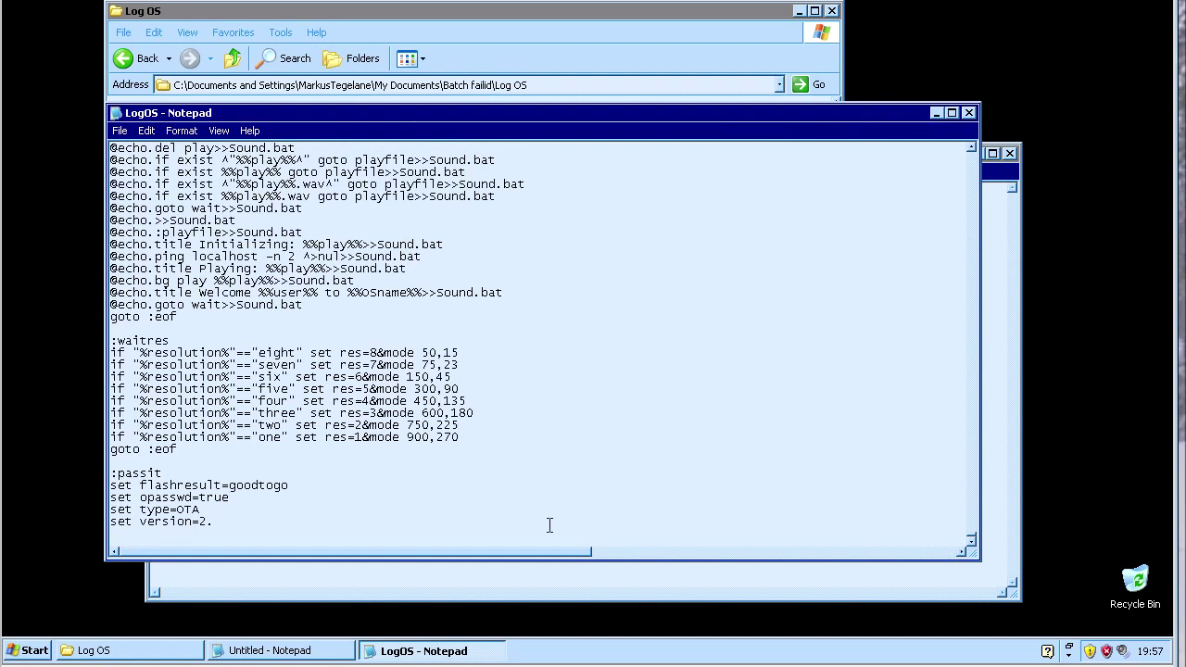
pyautogui.write('69')
# - Relaunch LogOS, enter the admin password in Recovery Mode and start the OTA update
pyautogui.click(968, 112)
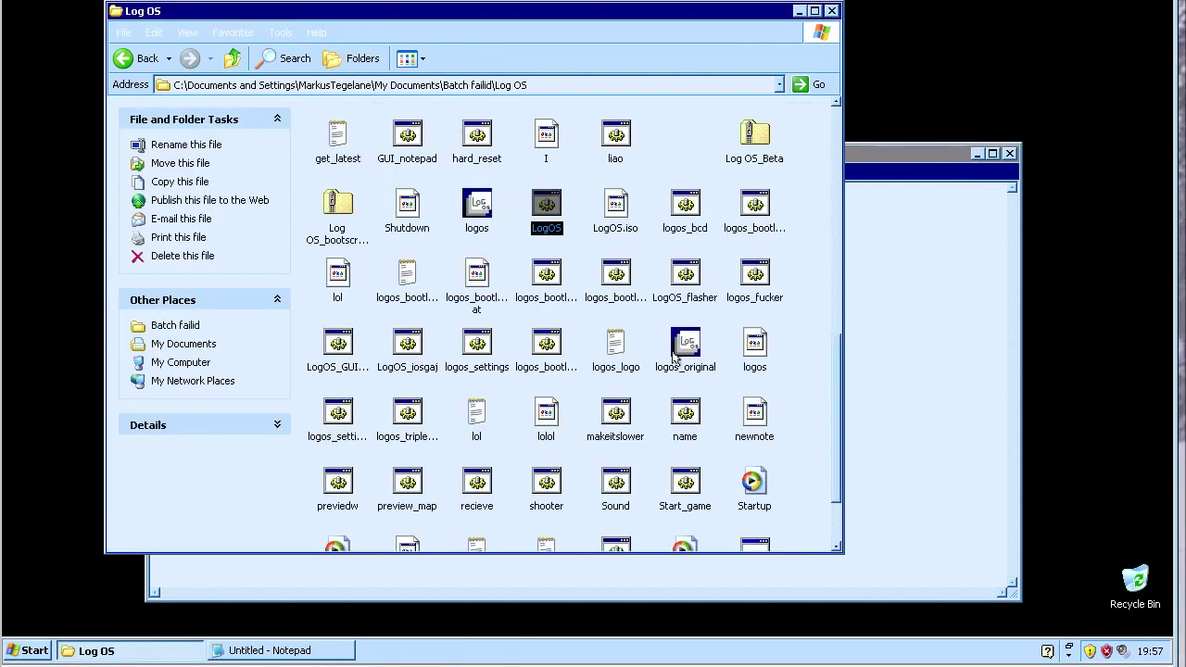
pyautogui.doubleClick(543, 220)
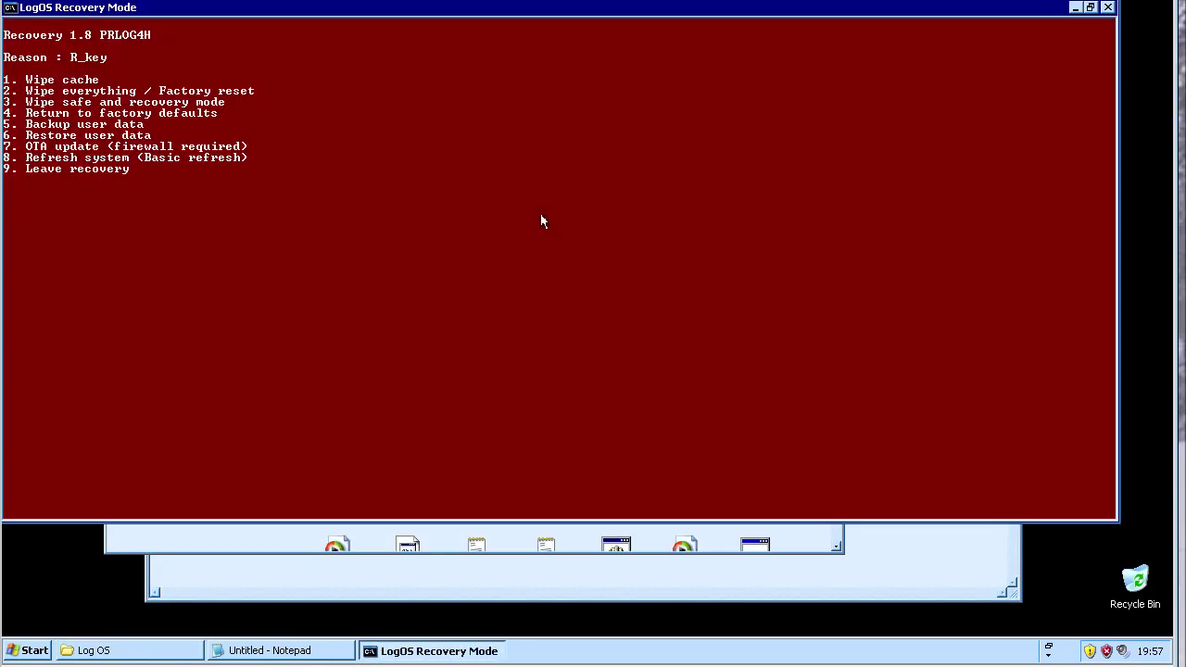
pyautogui.write('administratorhasmanyrights')
pyautogui.press('Return')
pyautogui.write('1')
pyautogui.press('Return')
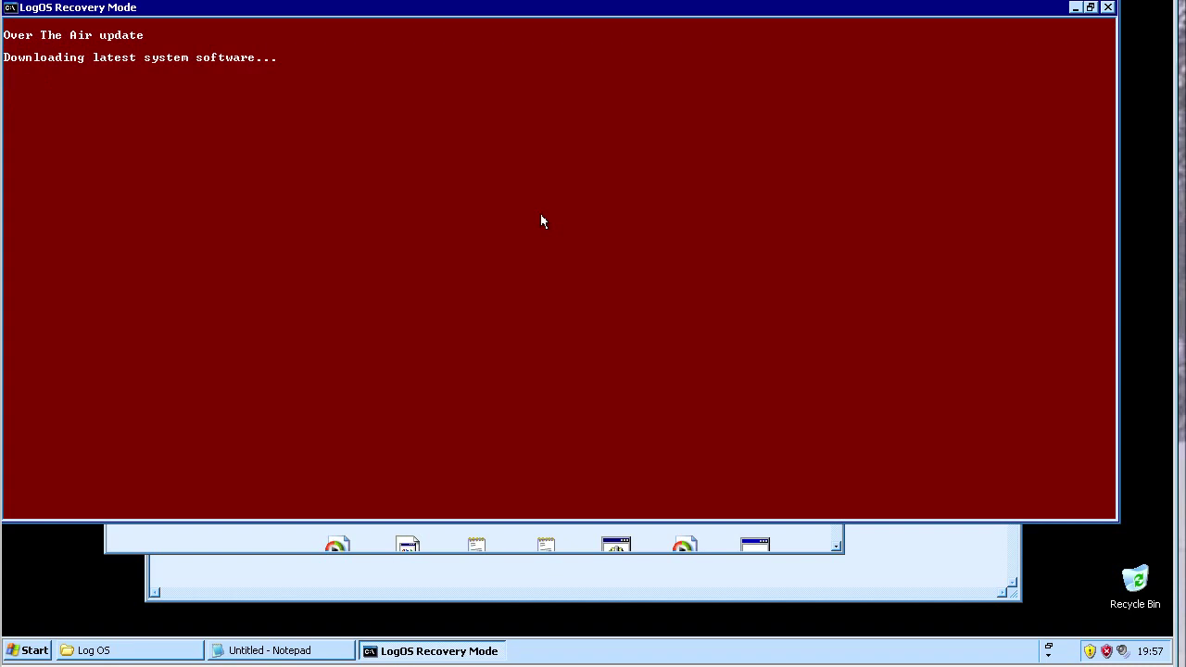
pyautogui.press('Return')
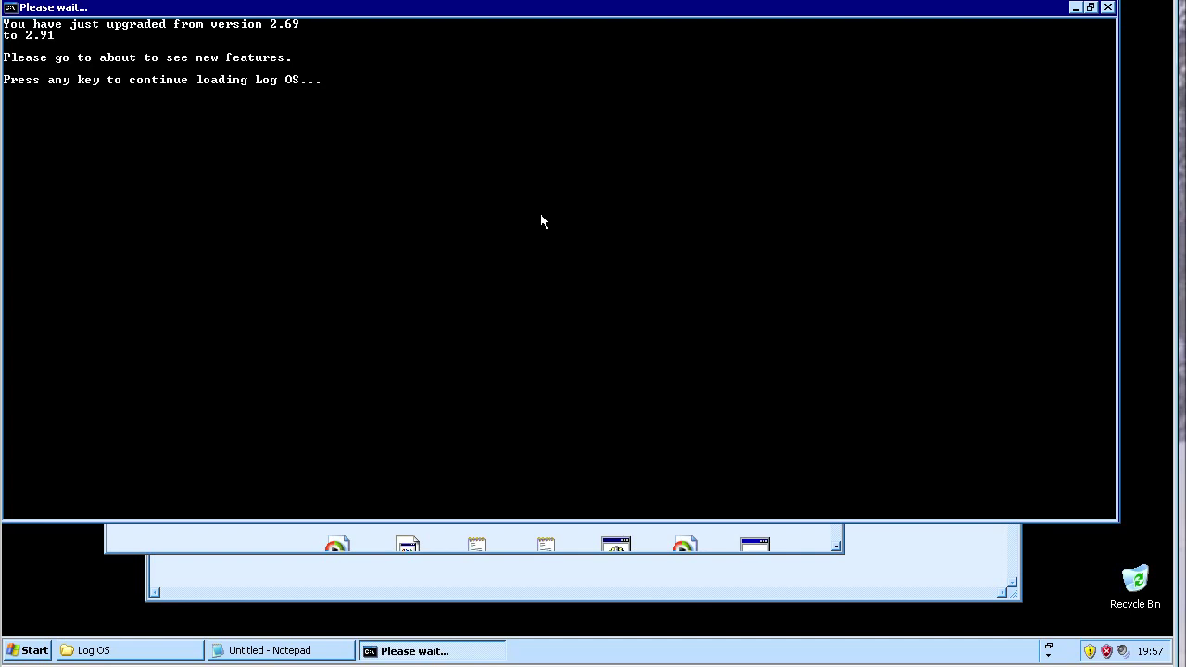
# - Mark the 2.69-to-2.91 upgrade message in the console, then continue loading LogOS
pyautogui.click(368, 207)
pyautogui.moveTo(394, 105); pyautogui.dragTo(65, 66)
pyautogui.click(176, 60)
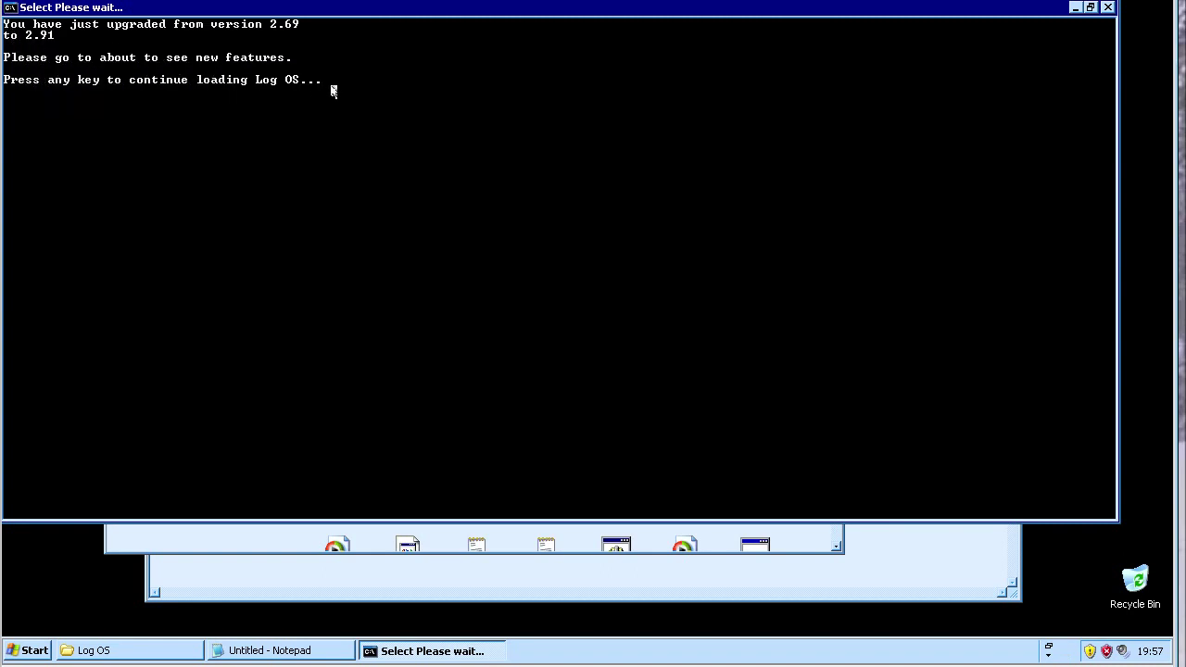
pyautogui.press('Escape')
pyautogui.press('Return')
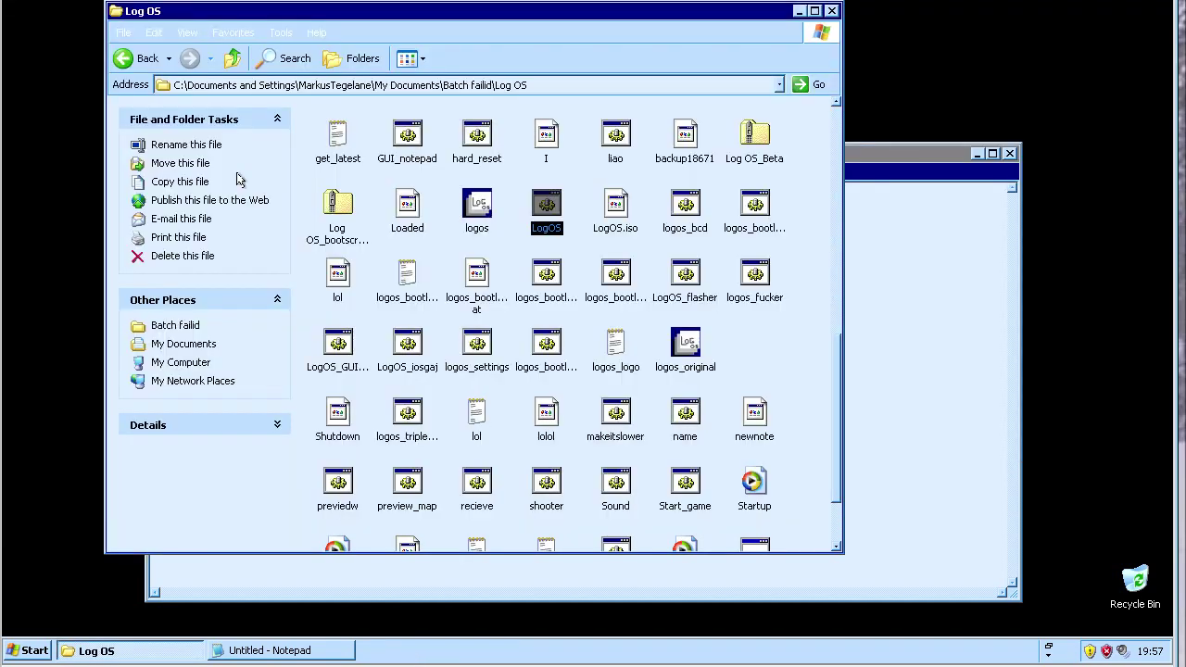
# - Run the LogOS batch file, clear its console, then close it
pyautogui.press('Return')
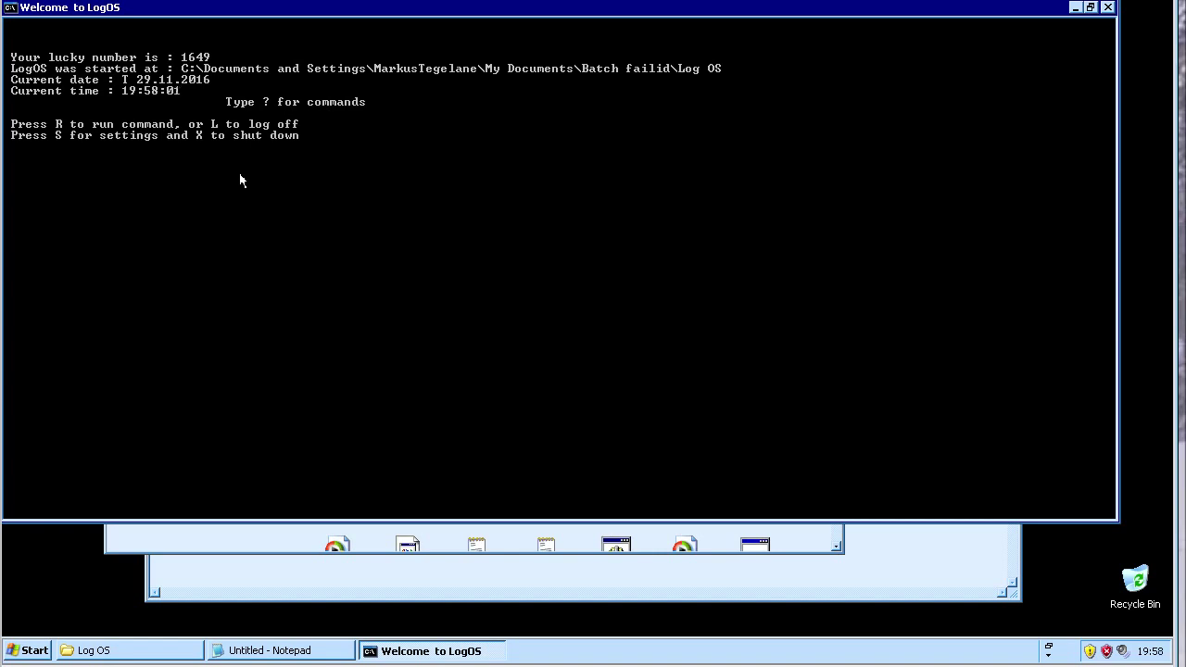
pyautogui.press('r')
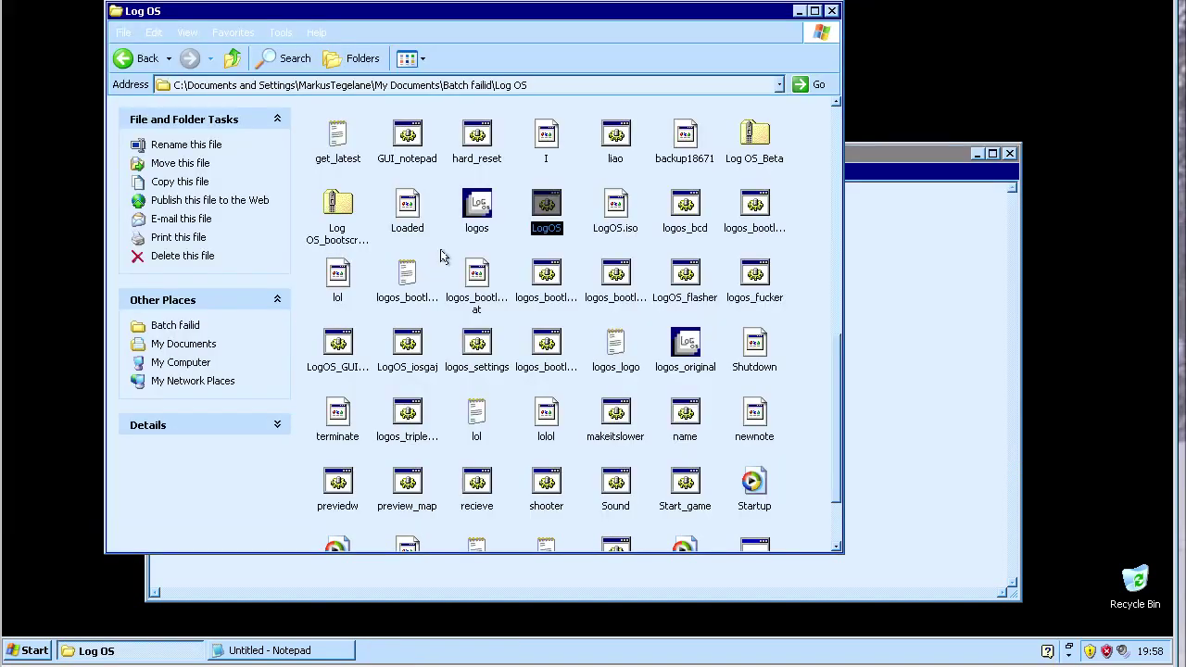
pyautogui.click(470, 351)
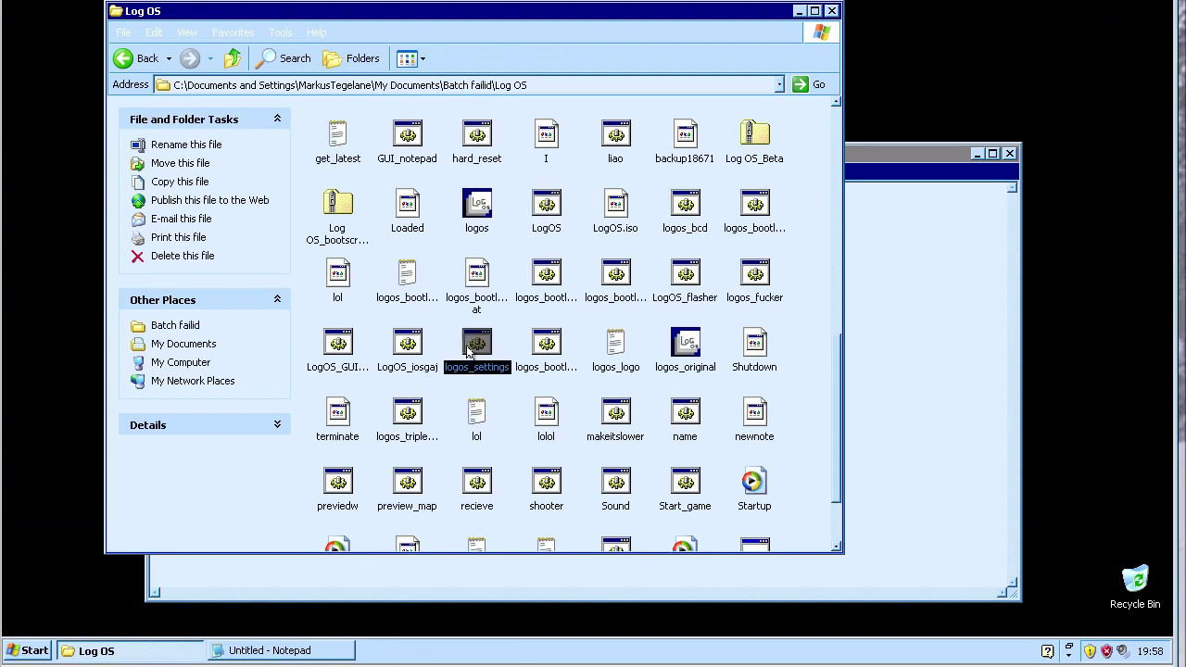
# - Delete logos_settings to the Recycle Bin and relaunch LogOS to its welcome screen
pyautogui.press('Delete')
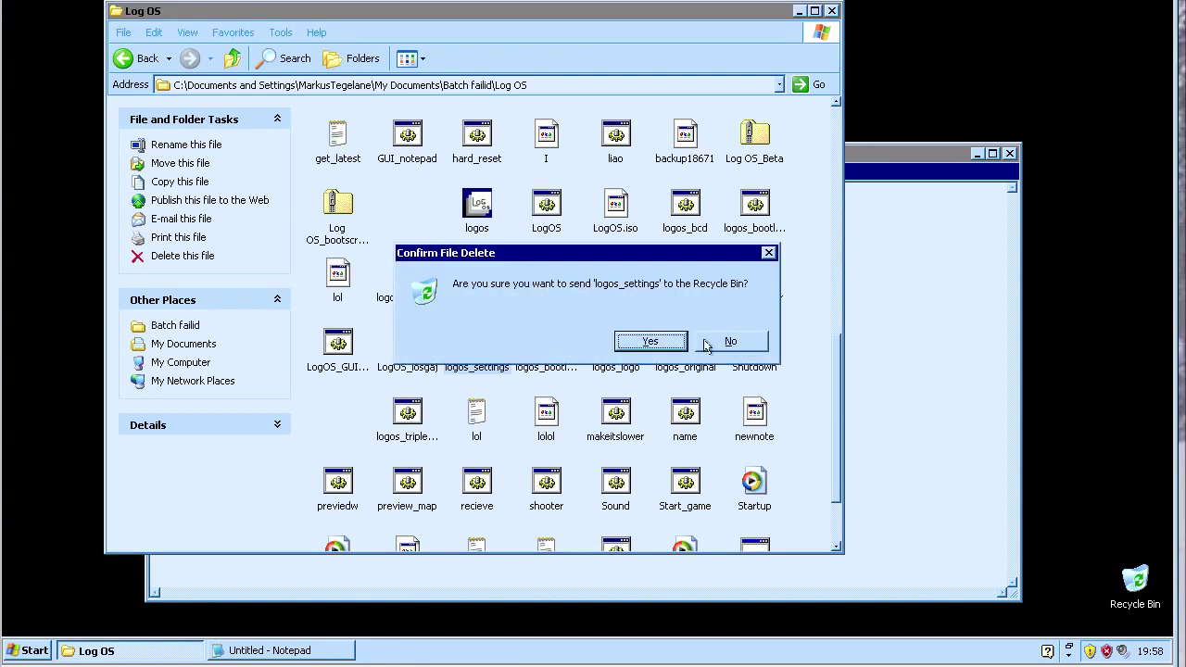
pyautogui.click(651, 342)
pyautogui.press('Delete')
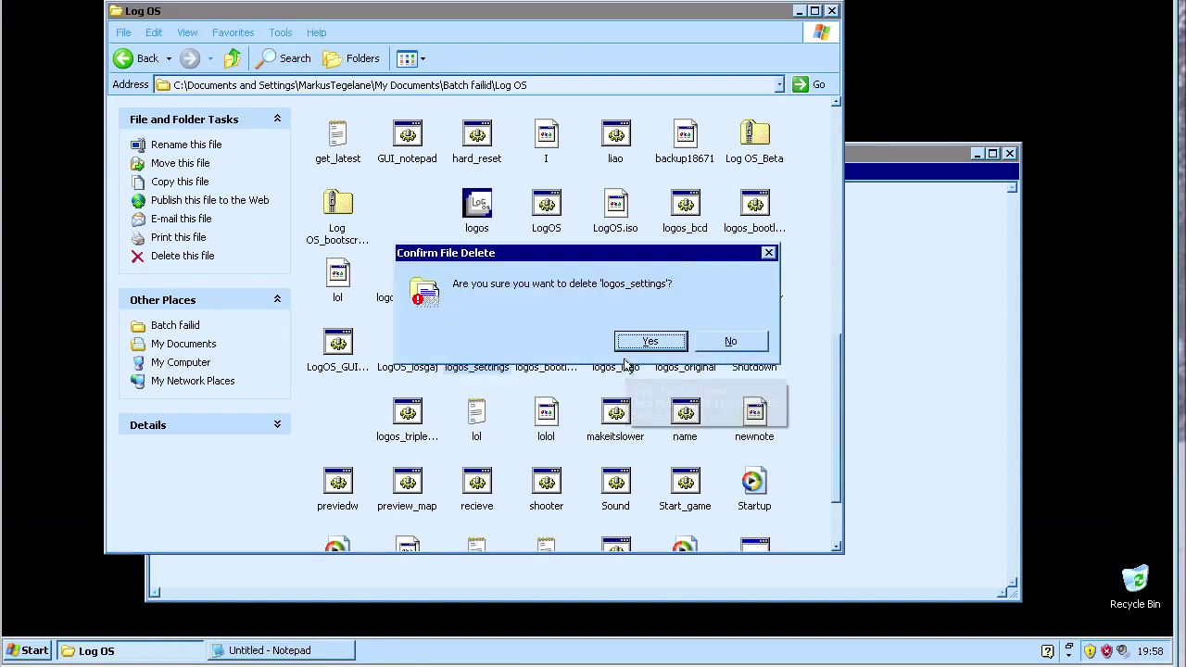
pyautogui.press('Return')
pyautogui.doubleClick(562, 208)
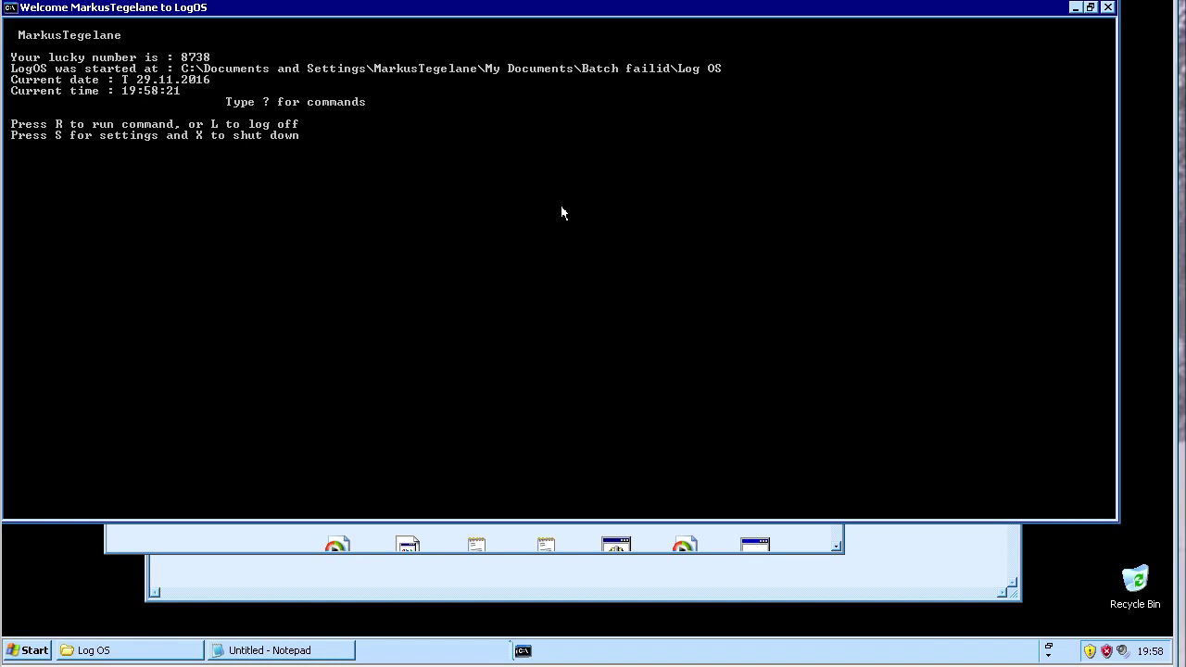
# - Open logos_triple_test in Notepad via Edit and scroll to the end of the script
pyautogui.click(511, 535)
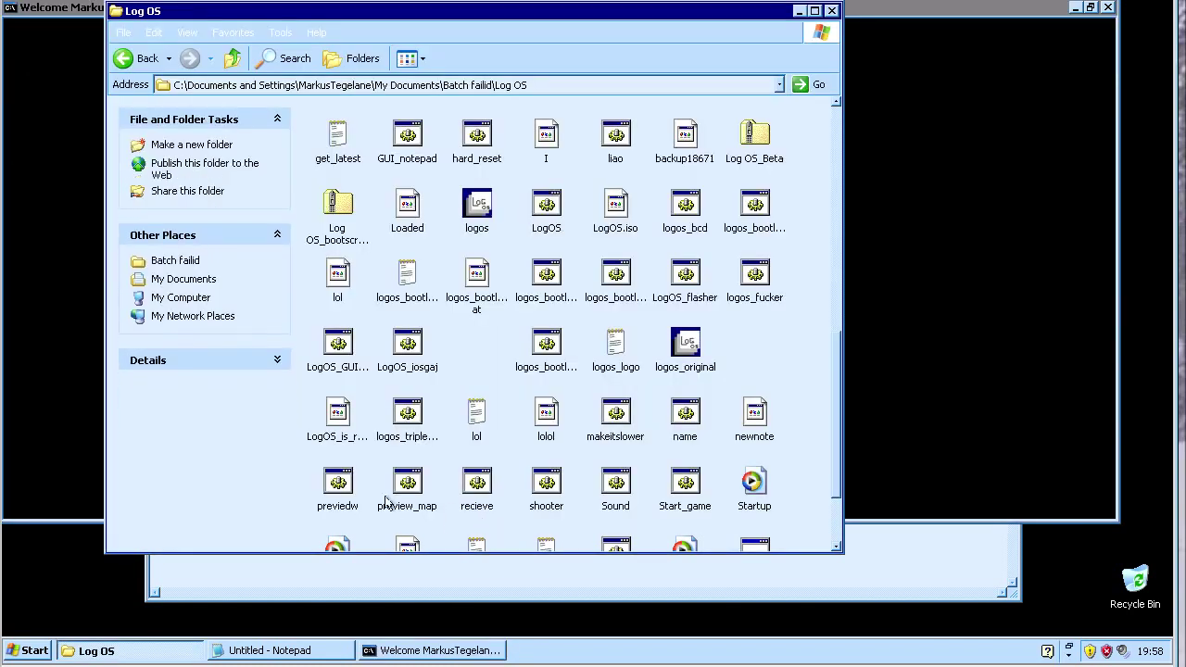
pyautogui.click(391, 410)
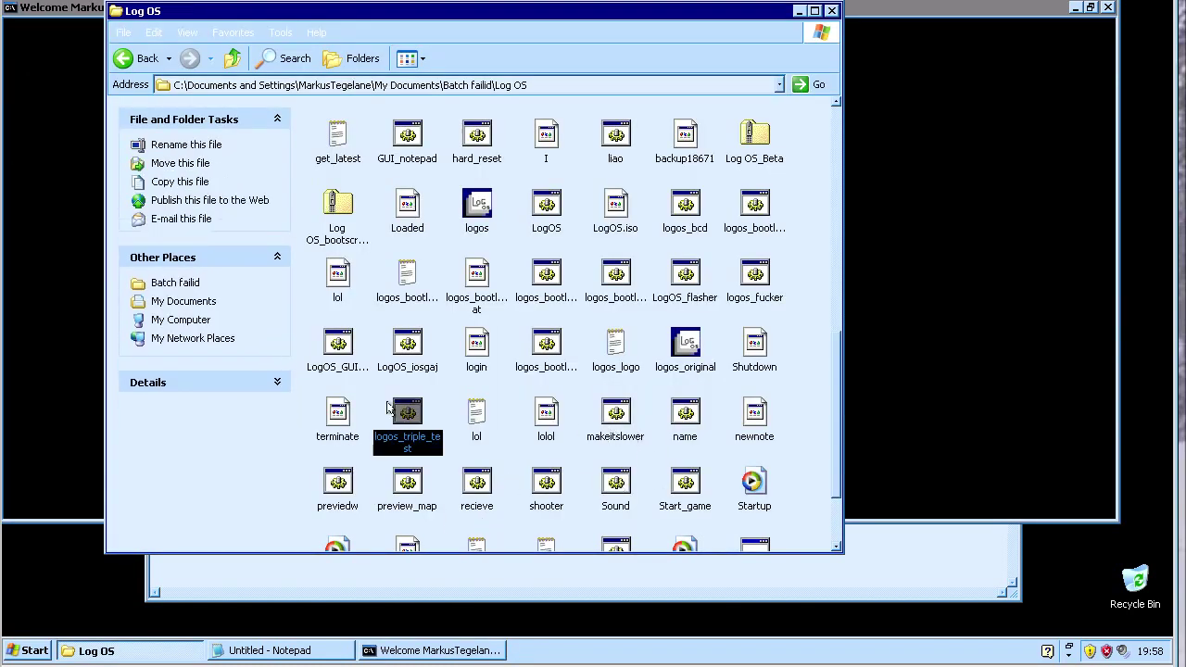
pyautogui.rightClick(425, 427)
pyautogui.click(489, 453)
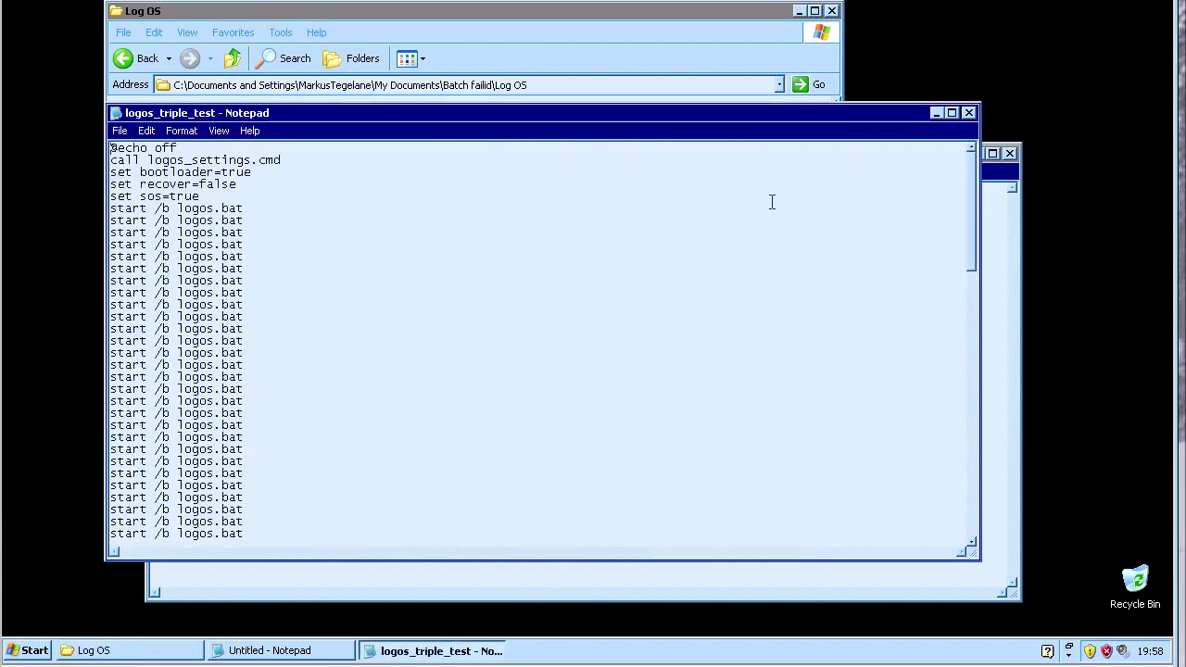
pyautogui.moveTo(968, 209); pyautogui.dragTo(1002, 437)
# - Close the script and the blank untitled note, then run logos_triple_test
pyautogui.click(951, 112)
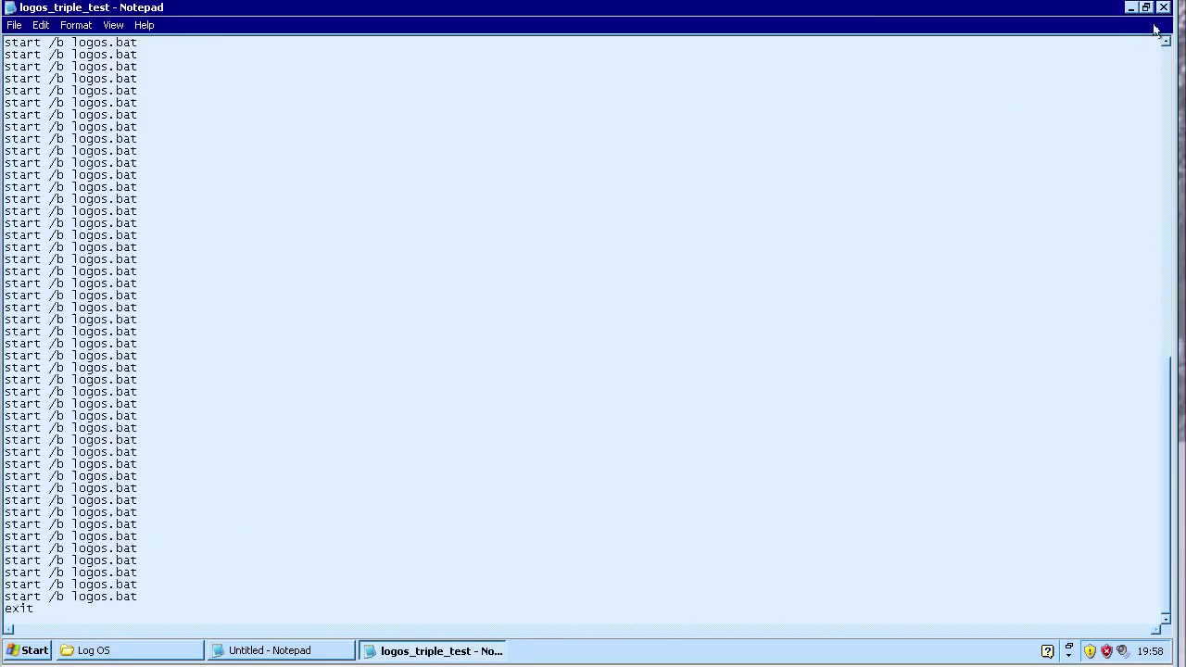
pyautogui.click(1169, 9)
pyautogui.click(954, 159)
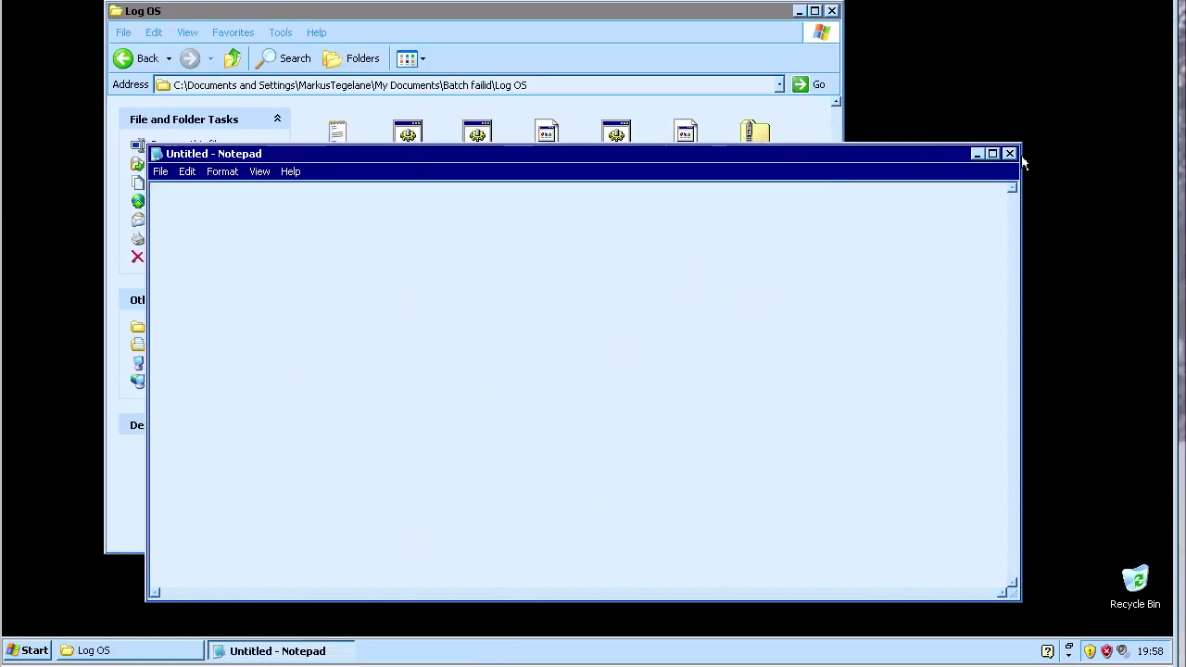
pyautogui.click(1009, 154)
pyautogui.doubleClick(416, 442)
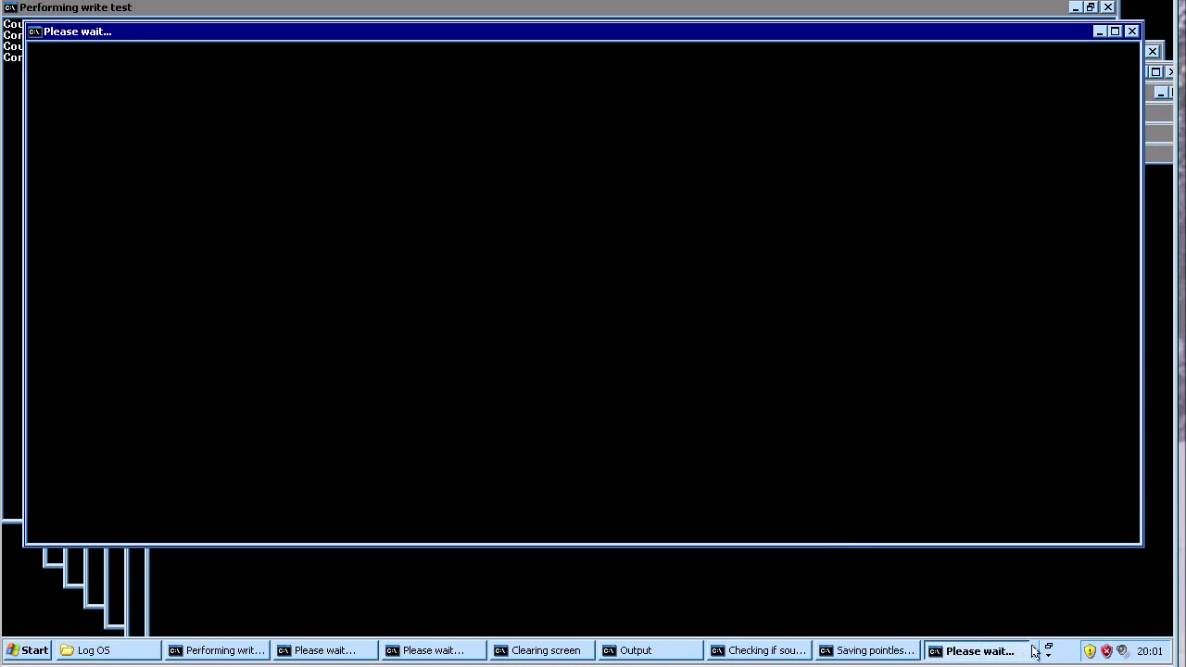
# - Enable 'Group similar taskbar buttons' in Taskbar Properties and apply it
pyautogui.rightClick(1035, 652)
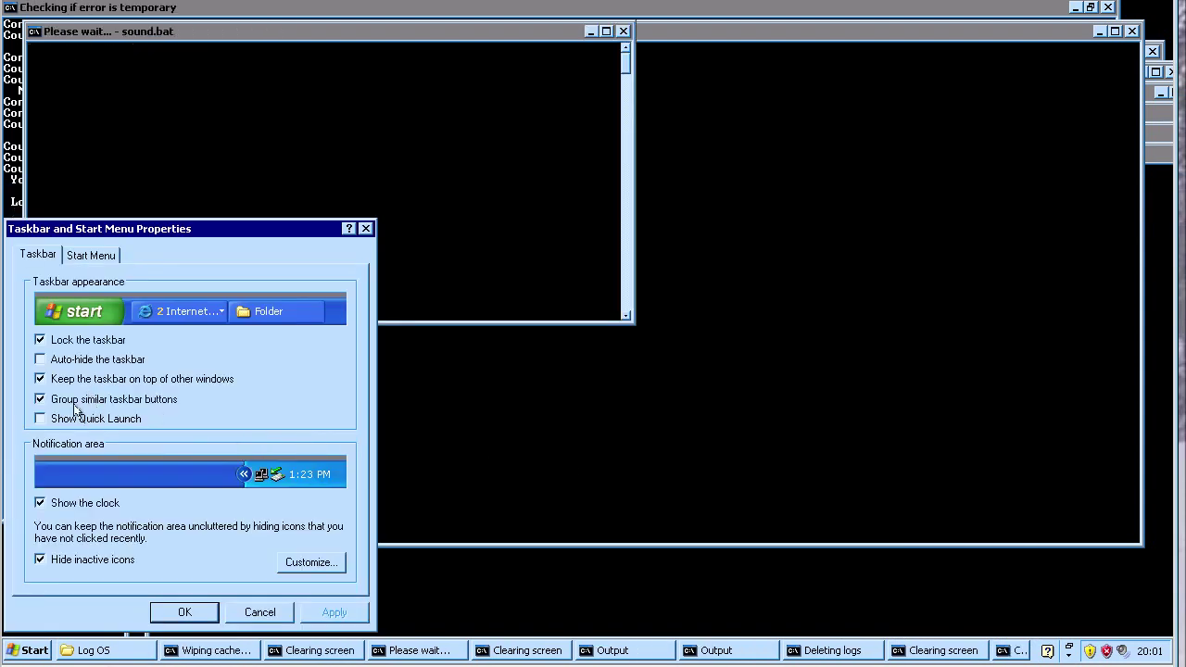
pyautogui.click(183, 612)
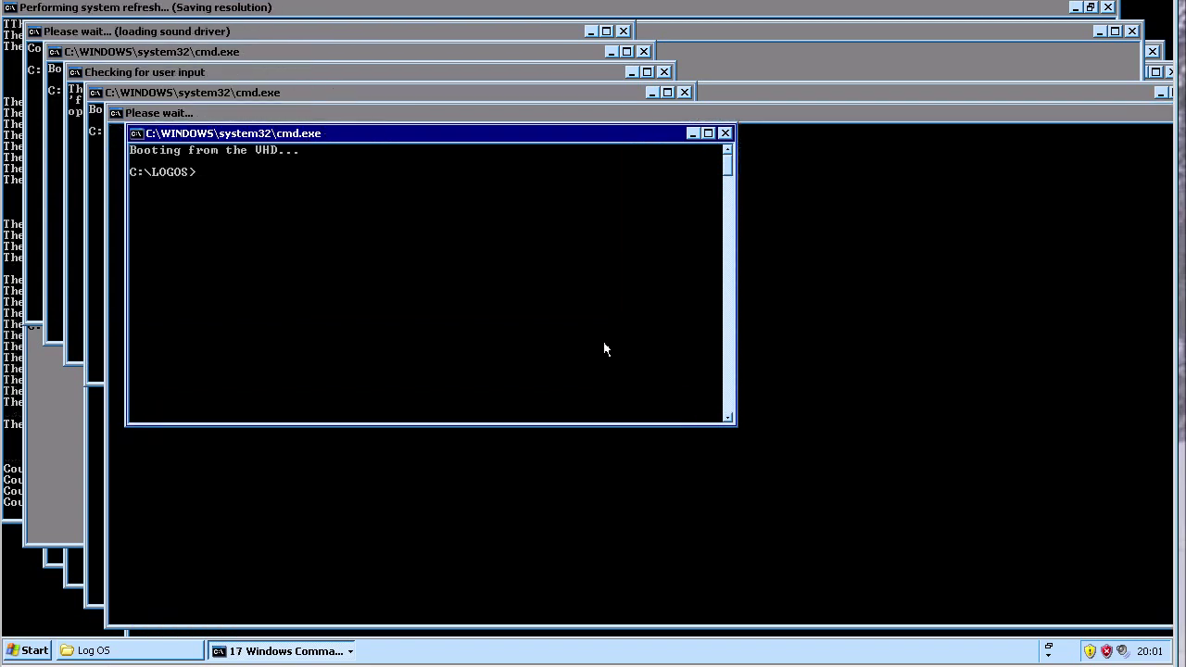
# - Run taskkill to end all the running LogOS cmd consoles
pyautogui.write('taskkill')
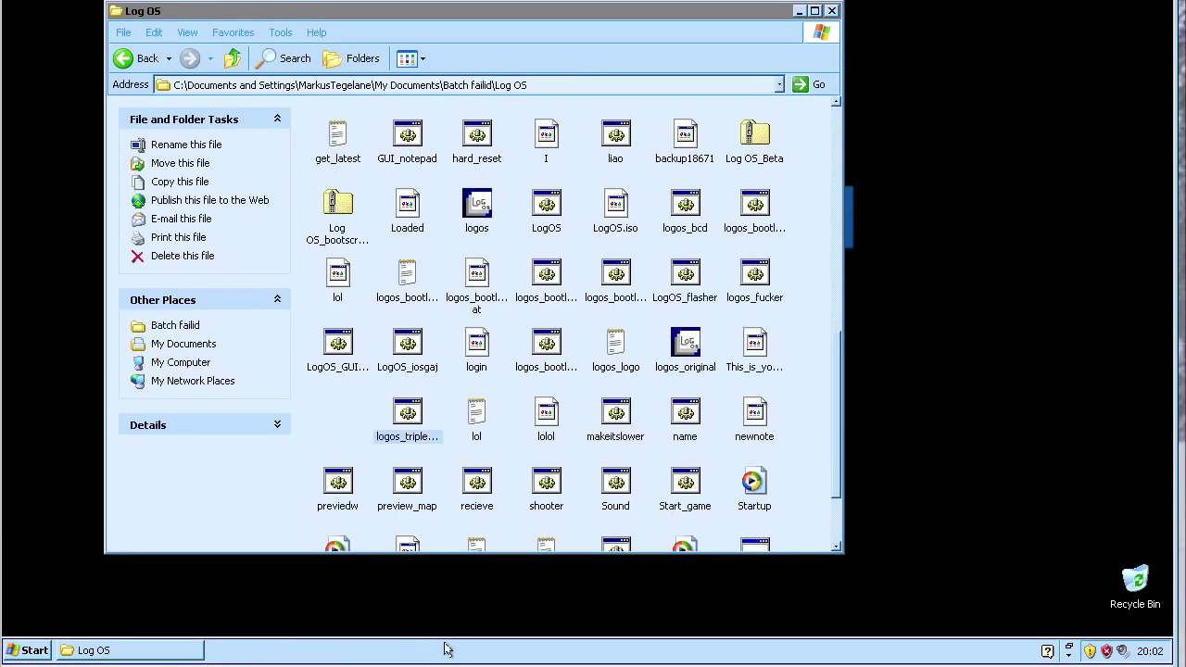
# - Open a new Notepad note, type 'lol what?', then clear it
pyautogui.click(31, 650)
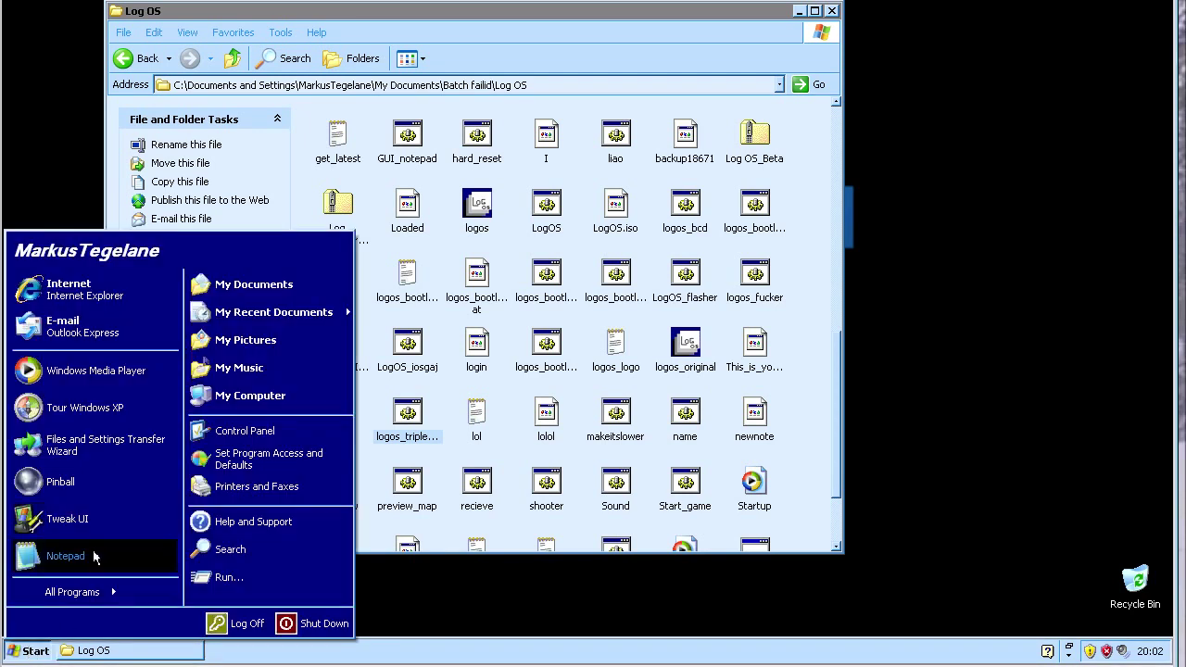
pyautogui.click(93, 556)
pyautogui.write('lol what?')
pyautogui.hotkey('ctrl', 'a')
pyautogui.press('BackSpace')
# - Type '1000' and the comment 'logosi üksteise sees teebki se', then erase all the note text
pyautogui.write('1000')
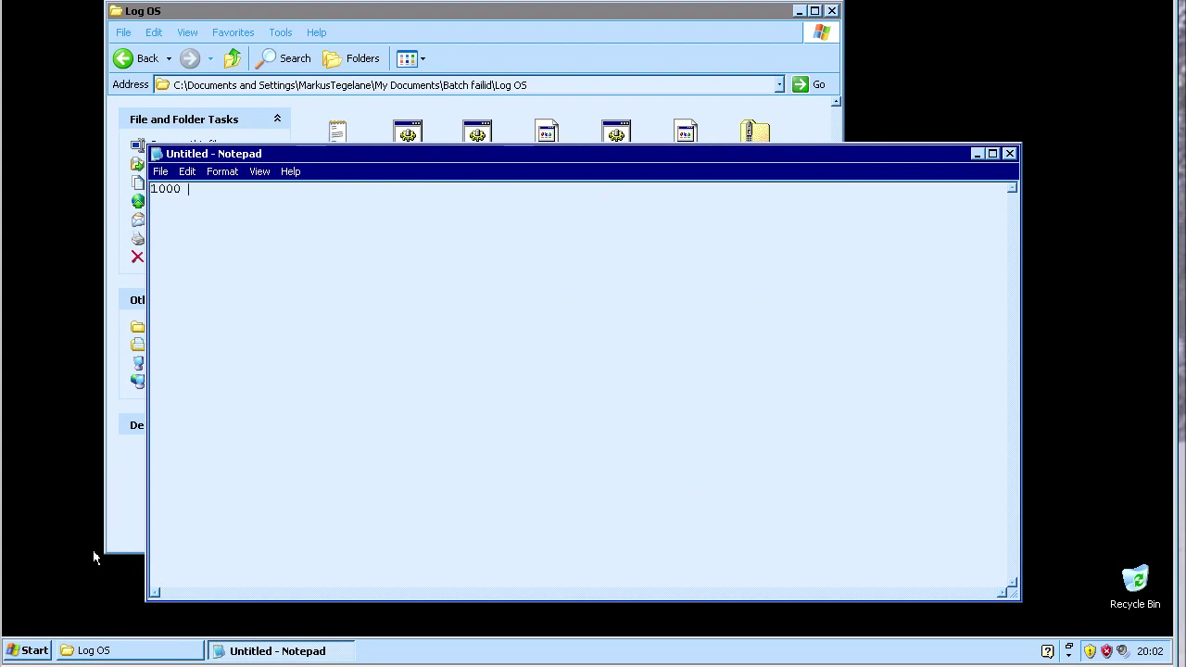
pyautogui.press('BackSpace')
pyautogui.press('BackSpace')
pyautogui.write('logosi üksteise sees teebki se')
pyautogui.hotkey('ctrl', 'a')
pyautogui.press('BackSpace')
pyautogui.hotkey('ctrl', 'a')
pyautogui.press('BackSpace')
# - Minimise Notepad, clear the file selection and scroll the Log OS folder to the top
pyautogui.click(977, 154)
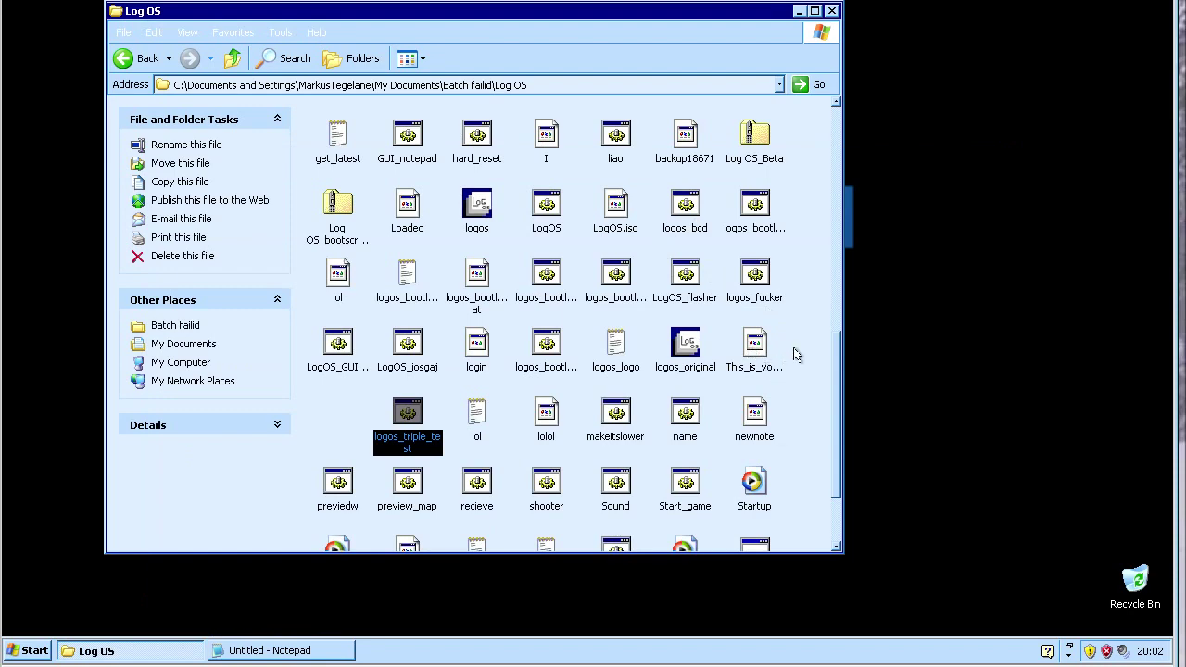
pyautogui.click(821, 419)
pyautogui.scroll(10, 821, 418)
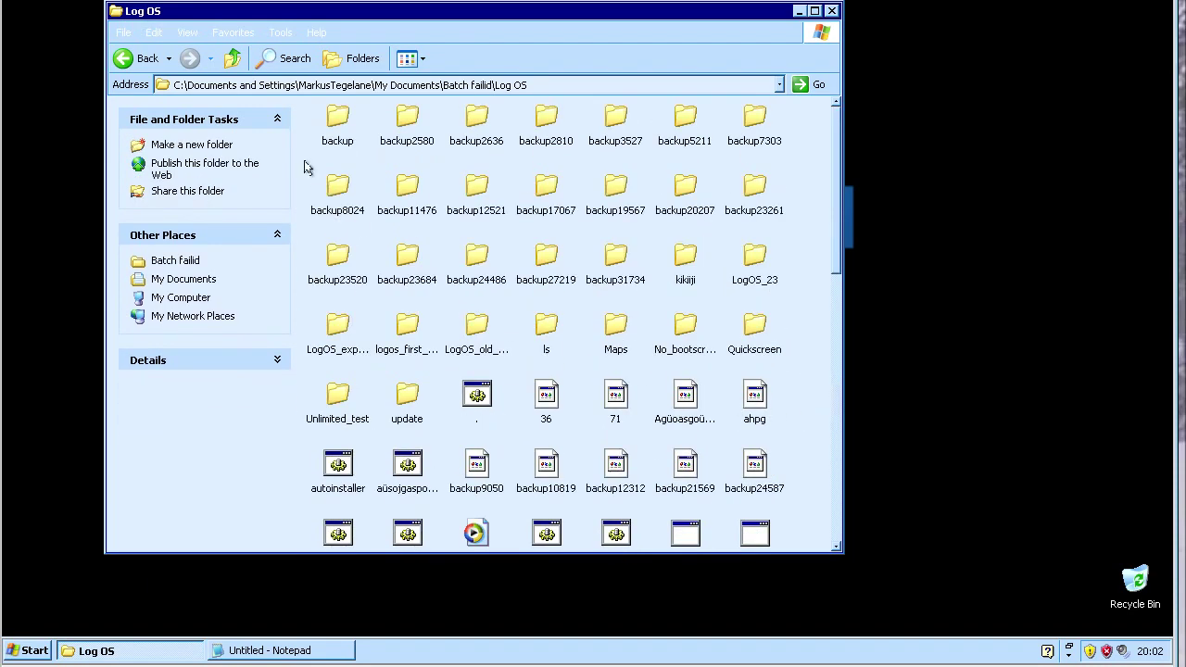
# - Open chatroom_encrypt_test from Batch failid and log in to chatroom with a username
pyautogui.click(231, 58)
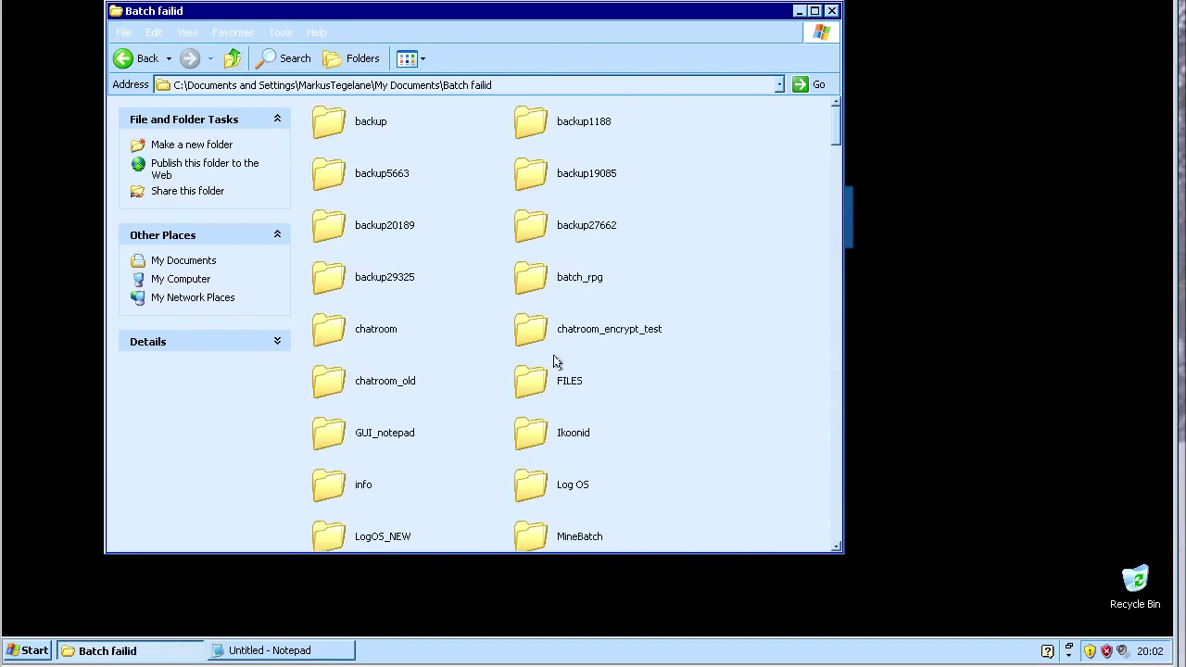
pyautogui.doubleClick(602, 331)
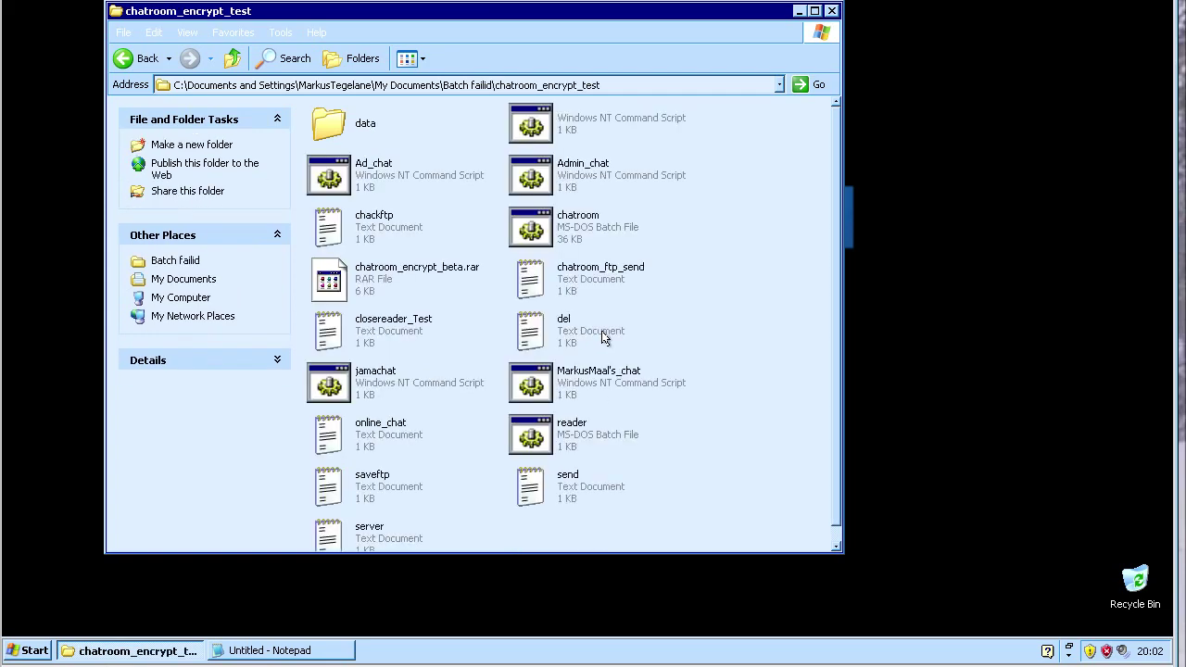
pyautogui.doubleClick(584, 231)
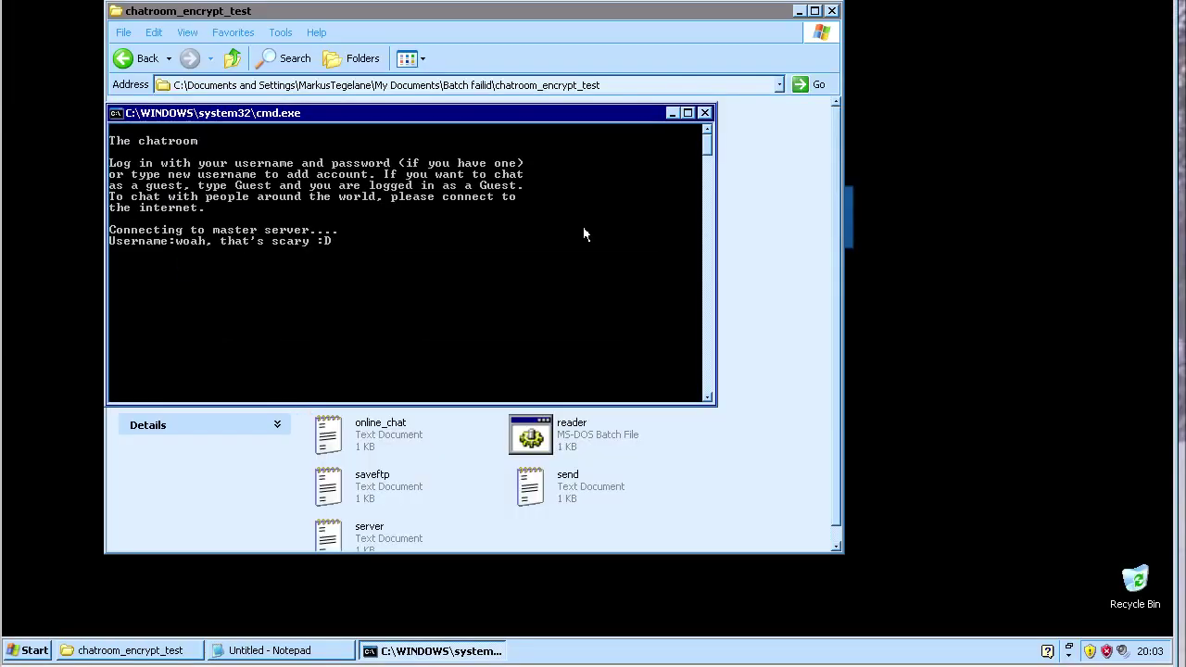
pyautogui.press('BackSpace')
pyautogui.press('BackSpace')
pyautogui.press('BackSpace')
pyautogui.press('BackSpace')
pyautogui.press('BackSpace')
pyautogui.press('BackSpace')
pyautogui.press('BackSpace')
pyautogui.press('BackSpace')
pyautogui.press('BackSpace')
pyautogui.press('BackSpace')
pyautogui.press('BackSpace')
pyautogui.press('BackSpace')
pyautogui.press('BackSpace')
pyautogui.press('BackSpace')
pyautogui.press('BackSpace')
pyautogui.press('BackSpace')
pyautogui.press('BackSpace')
pyautogui.press('BackSpace')
pyautogui.press('BackSpace')
pyautogui.press('BackSpace')
pyautogui.write('MarkusTegelane')
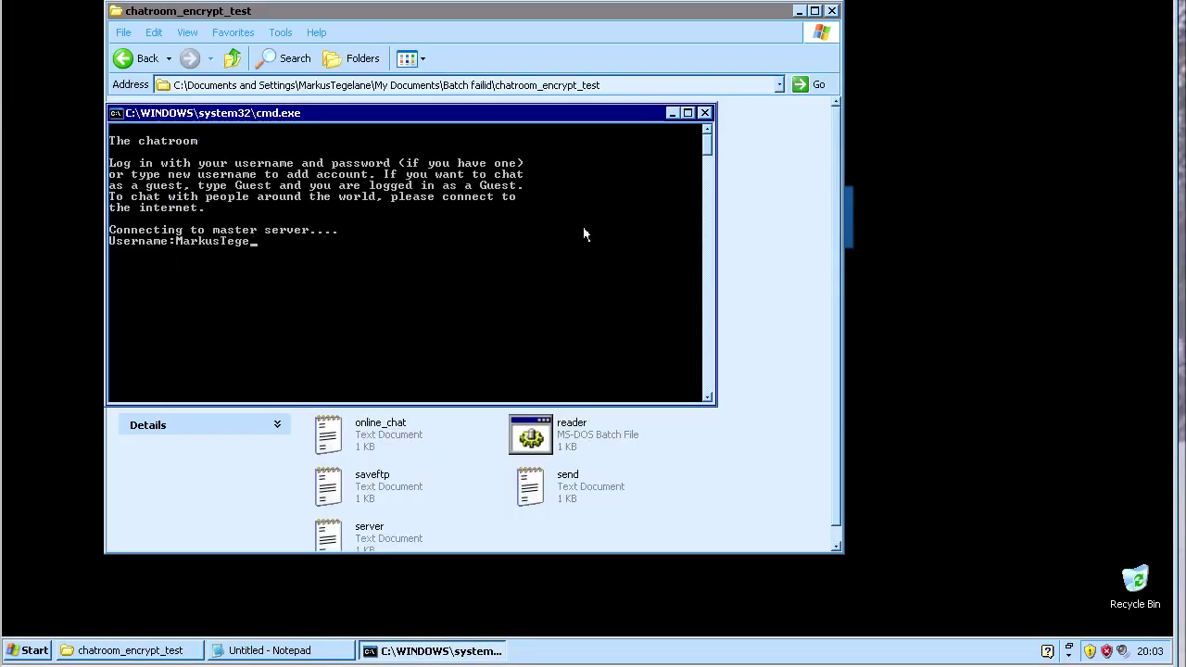
pyautogui.press('Return')
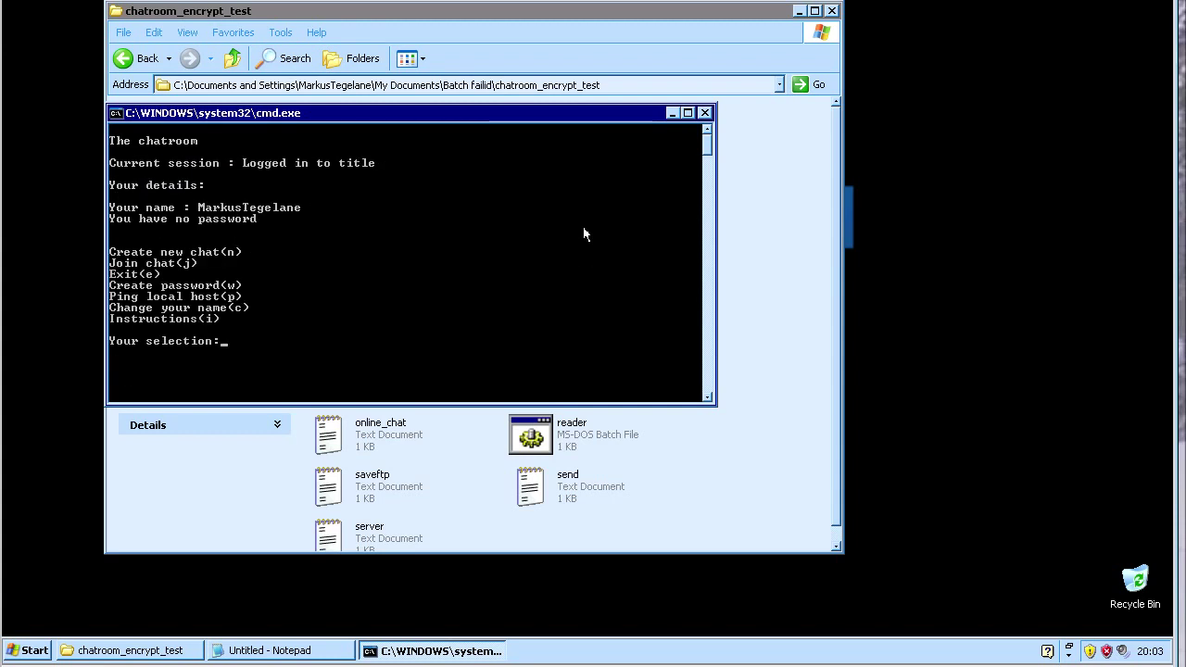
# - Choose 'n' to create a new chat and submit its name
pyautogui.write('n')
pyautogui.press('Return')
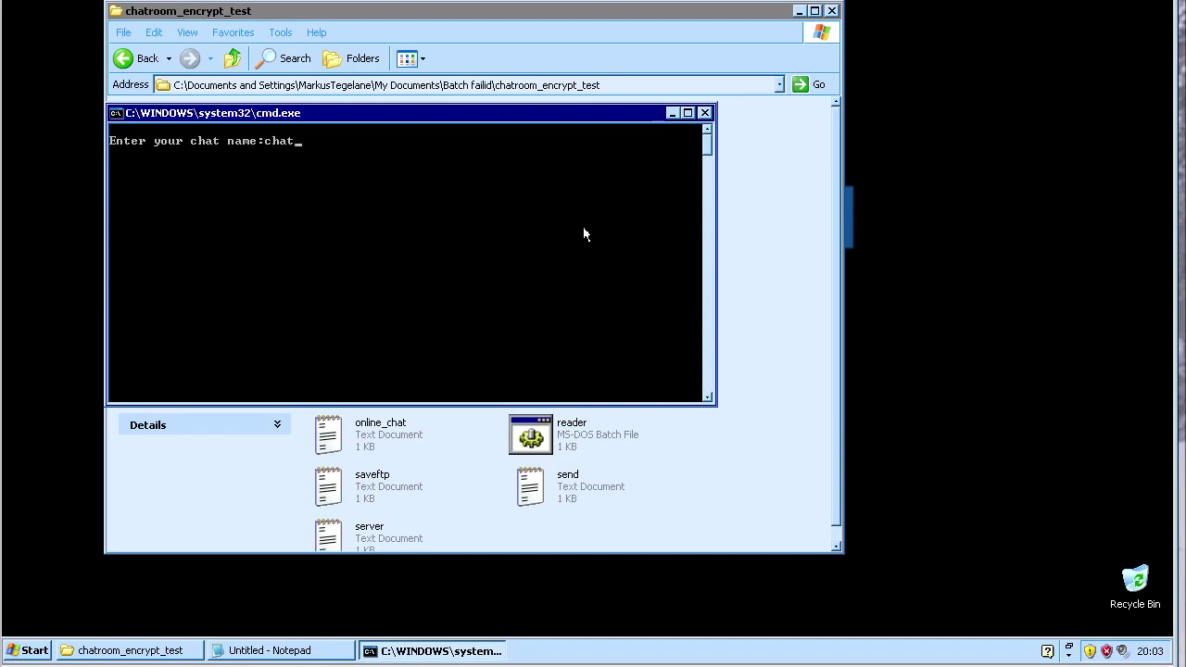
pyautogui.write('chat1')
pyautogui.press('Return')
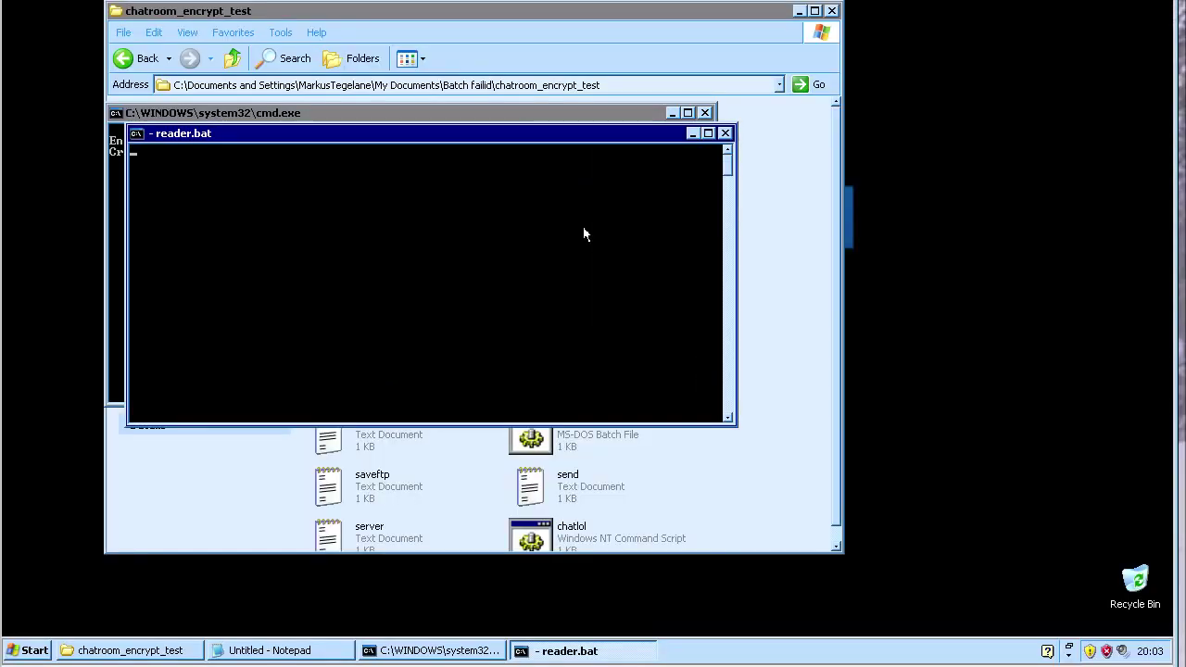
# - Post 'hello' to the chat, exit it and close the chat reader console
pyautogui.moveTo(534, 112); pyautogui.dragTo(545, 310)
pyautogui.write('hello')
pyautogui.press('Return')
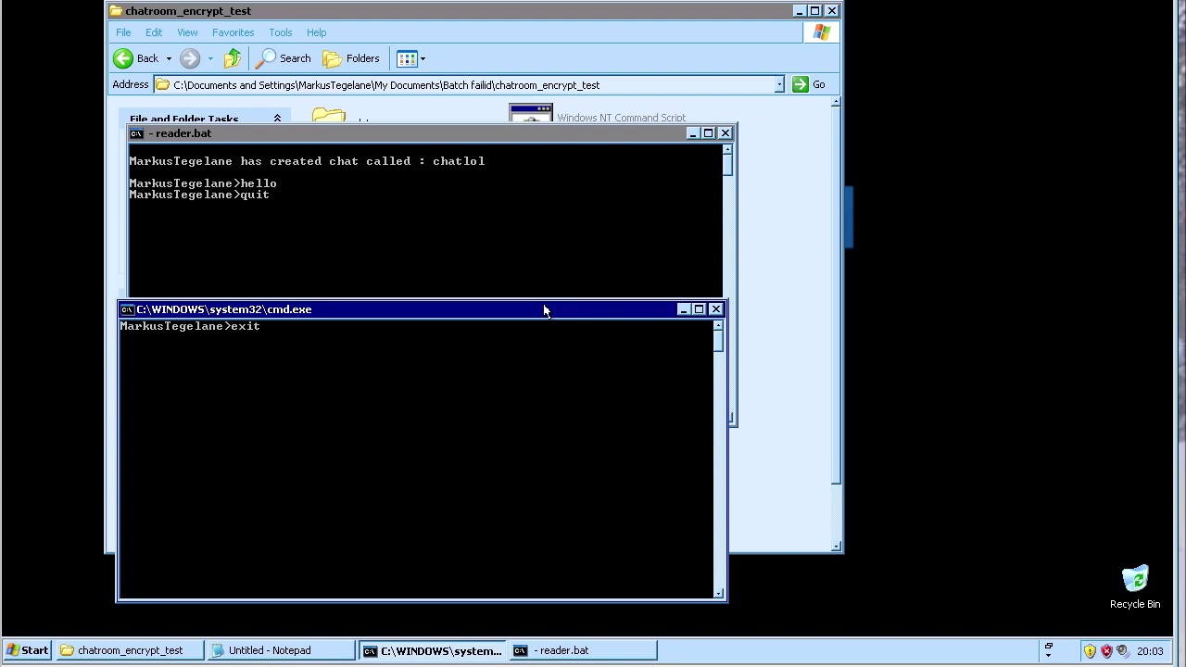
pyautogui.press('Return')
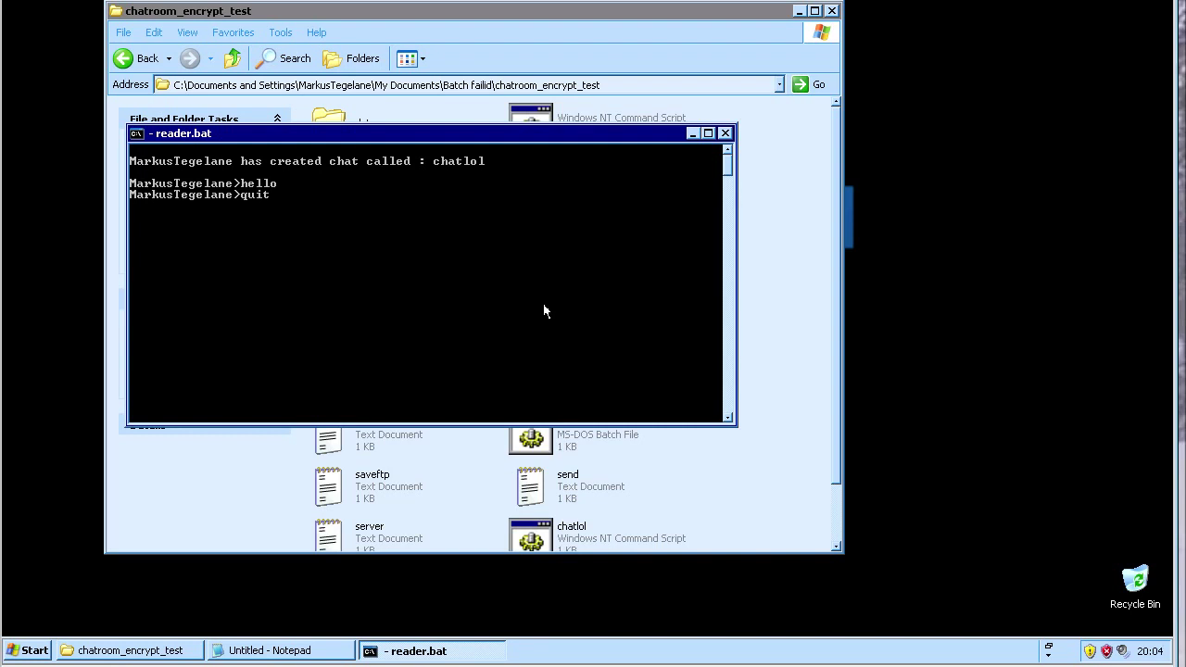
pyautogui.click(724, 133)
pyautogui.click(745, 375)
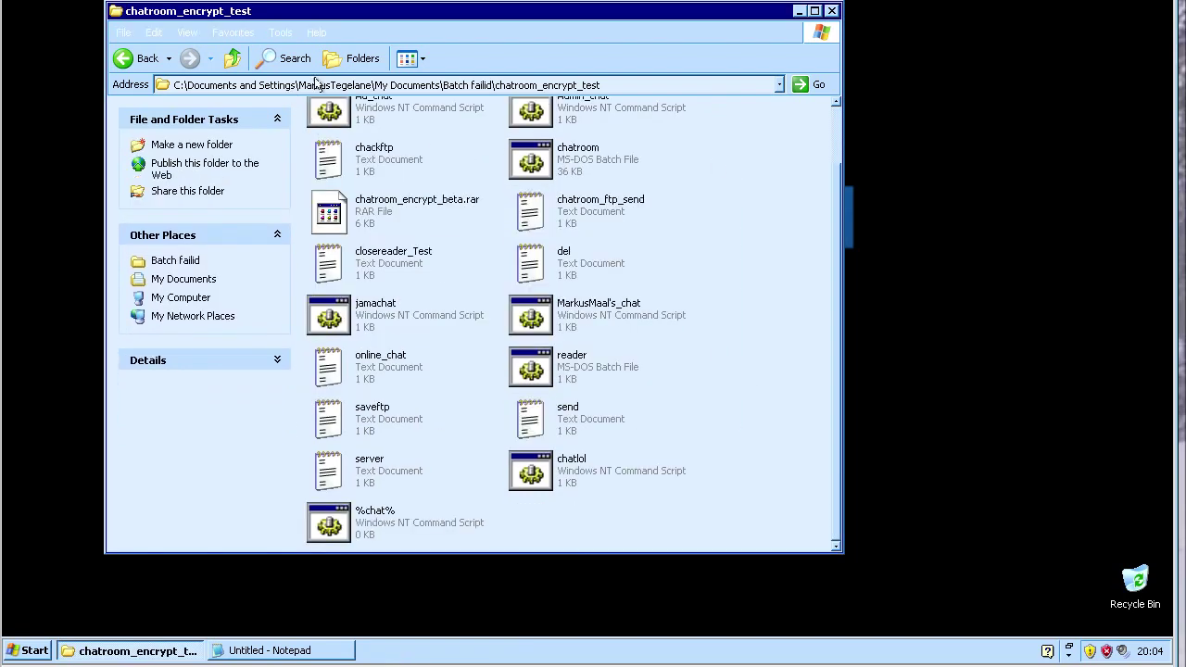
# - Run Start_VPC from the LogOS_NEW folder, then close its bootloader console
pyautogui.click(231, 59)
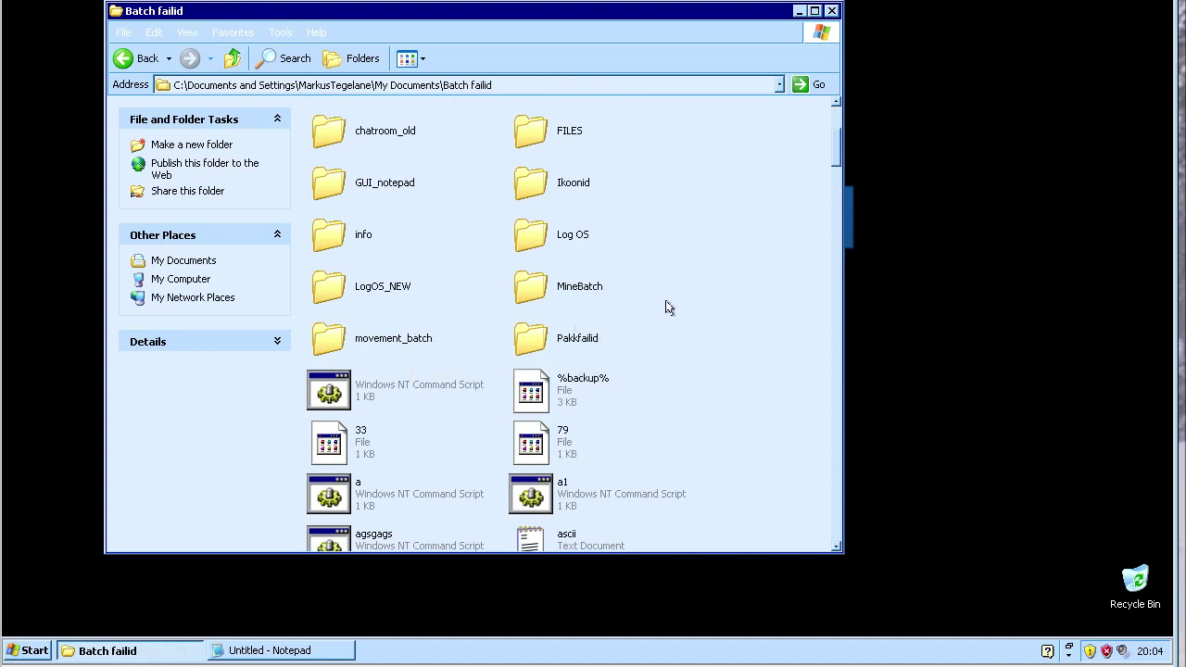
pyautogui.scroll(-3, 424, 376)
pyautogui.scroll(3, 423, 376)
pyautogui.doubleClick(352, 289)
pyautogui.doubleClick(405, 343)
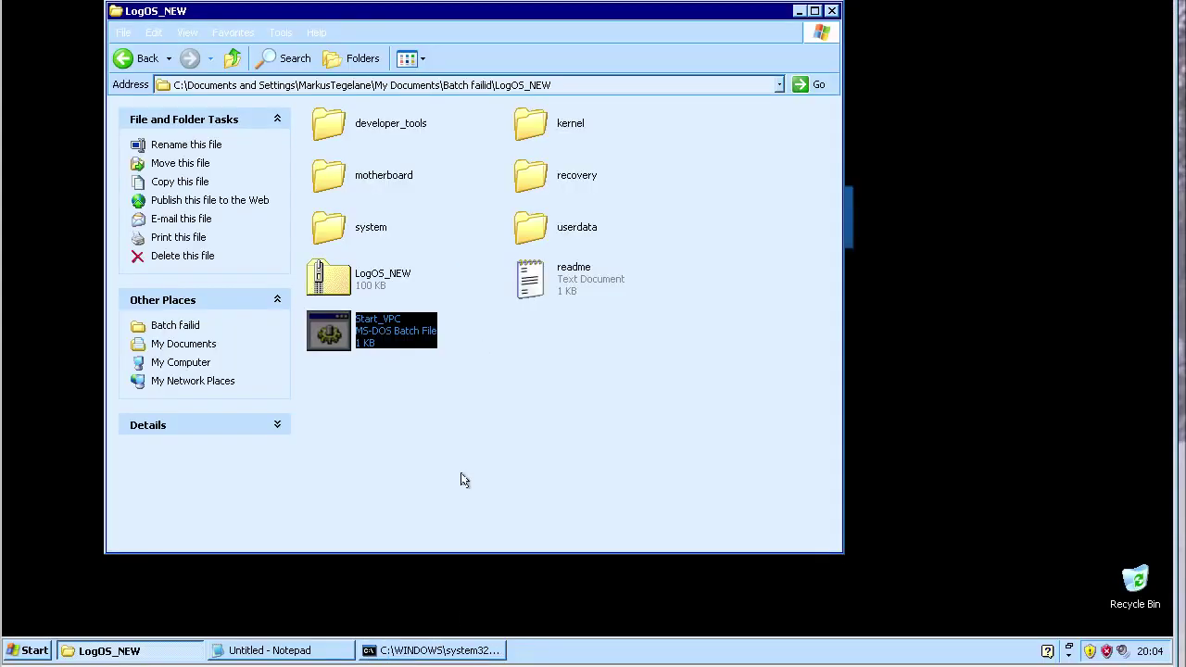
pyautogui.click(450, 651)
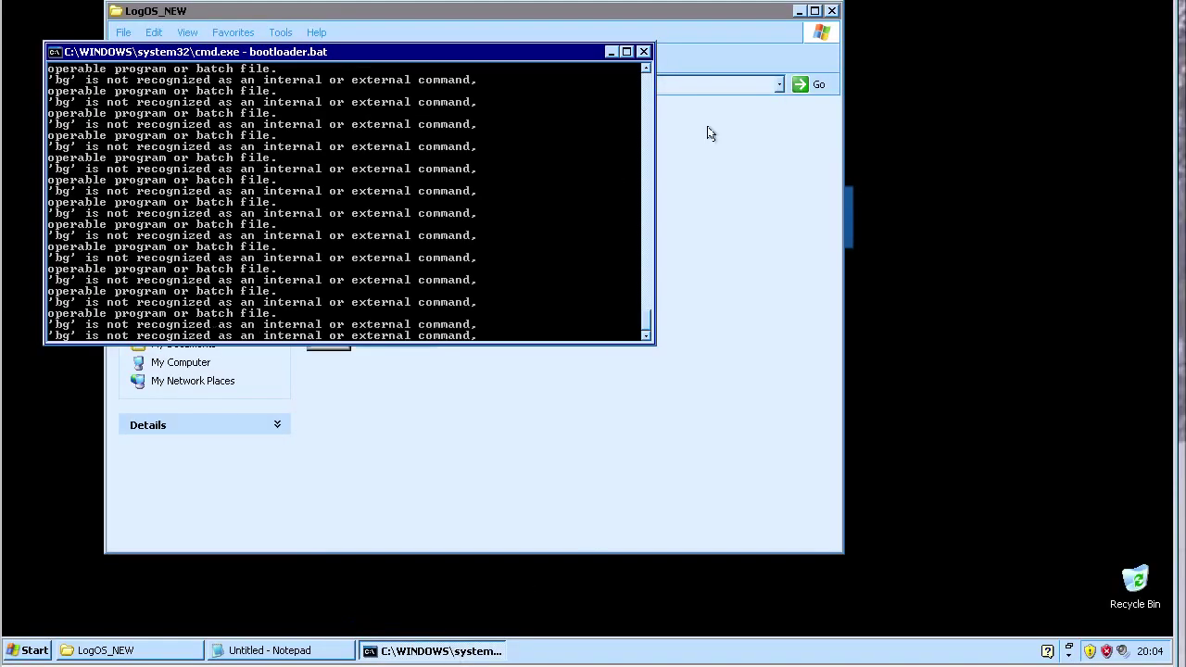
pyautogui.click(643, 52)
# - Open the Pakkfailid folder and run one of its batch programs
pyautogui.click(242, 57)
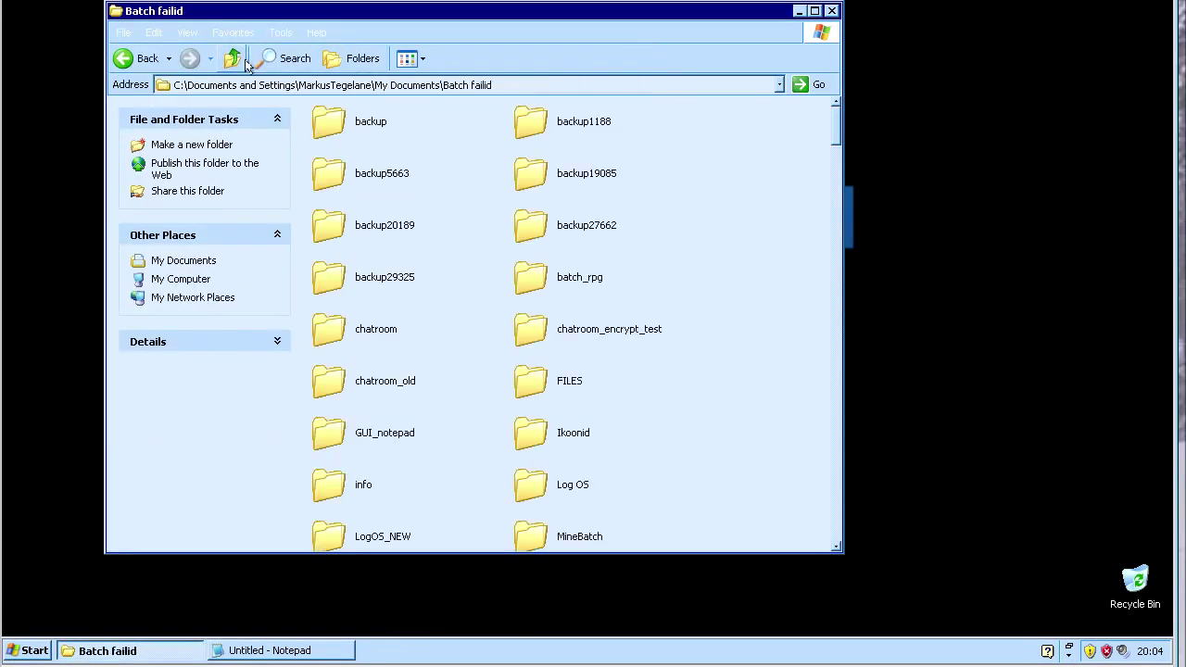
pyautogui.scroll(-3, 539, 486)
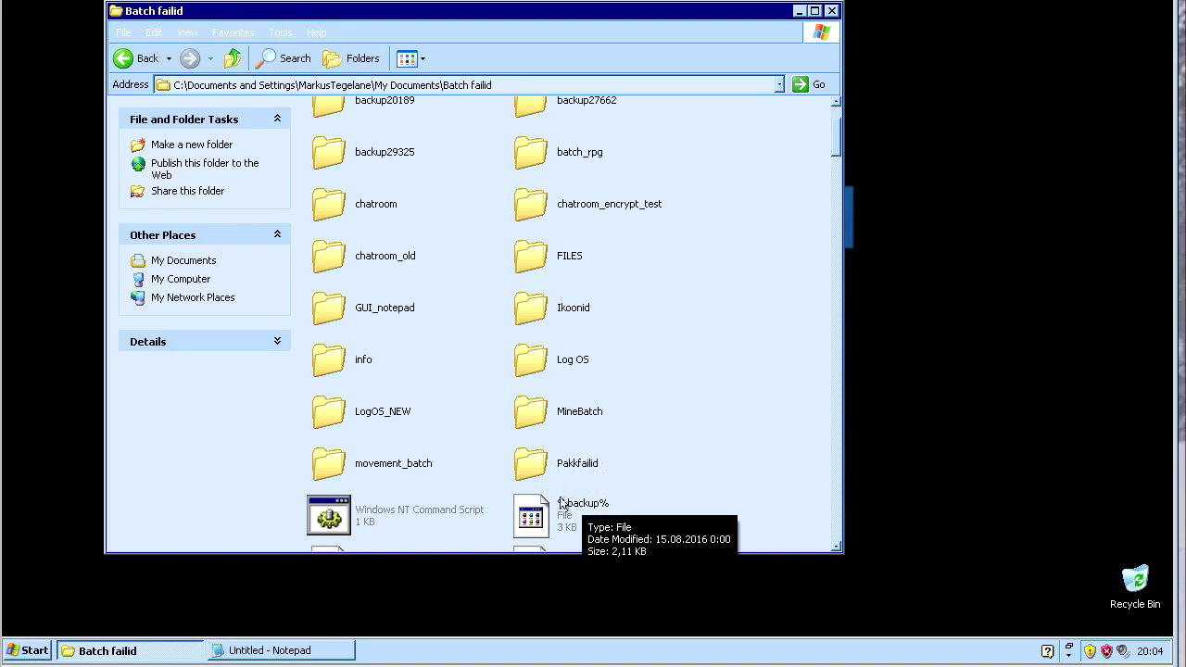
pyautogui.doubleClick(556, 458)
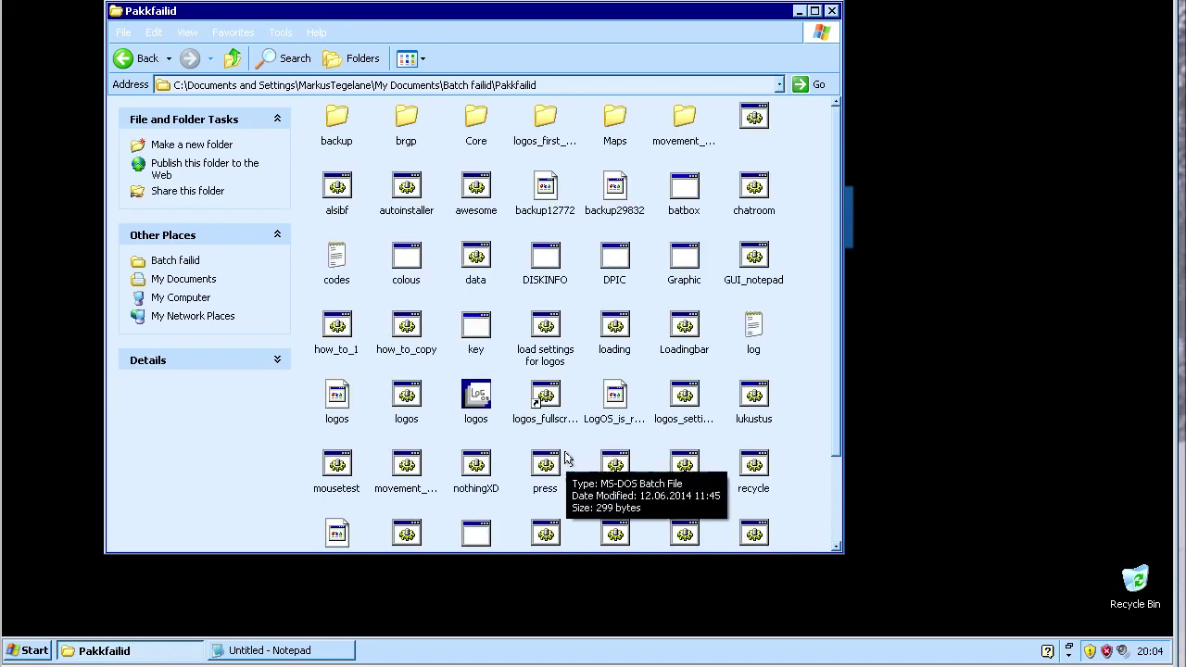
pyautogui.scroll(-3, 568, 522)
pyautogui.doubleClick(336, 356)
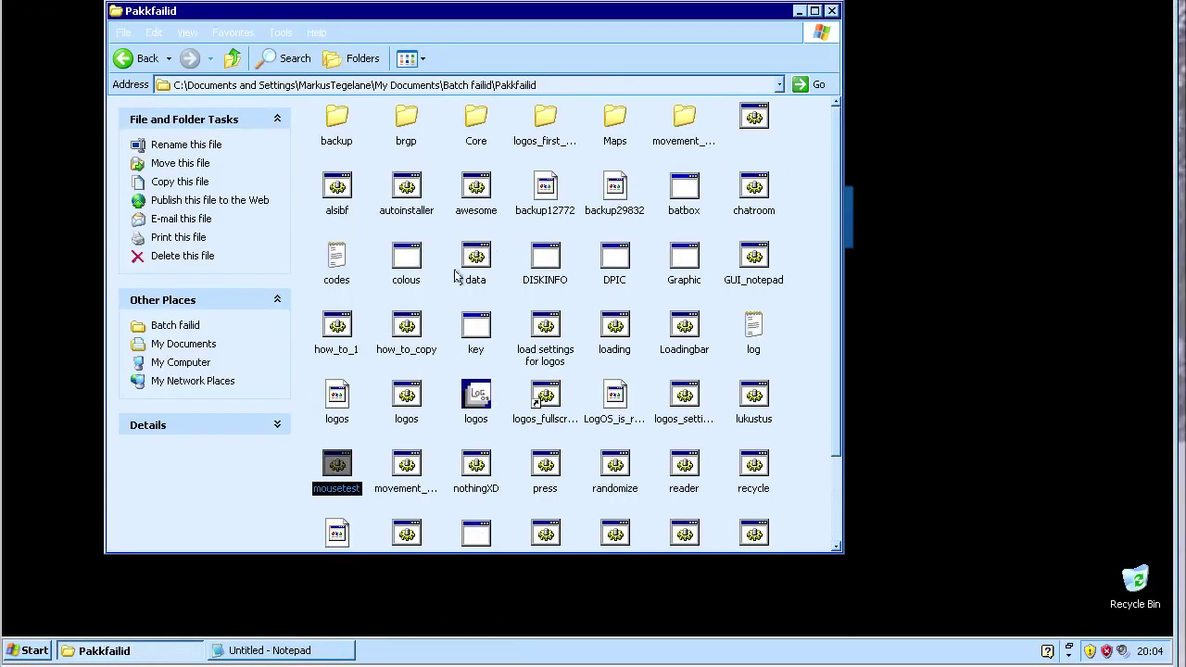
# - Back in Batch failid, copy the bg file and select the Address bar path
pyautogui.click(231, 57)
pyautogui.scroll(-10, 471, 383)
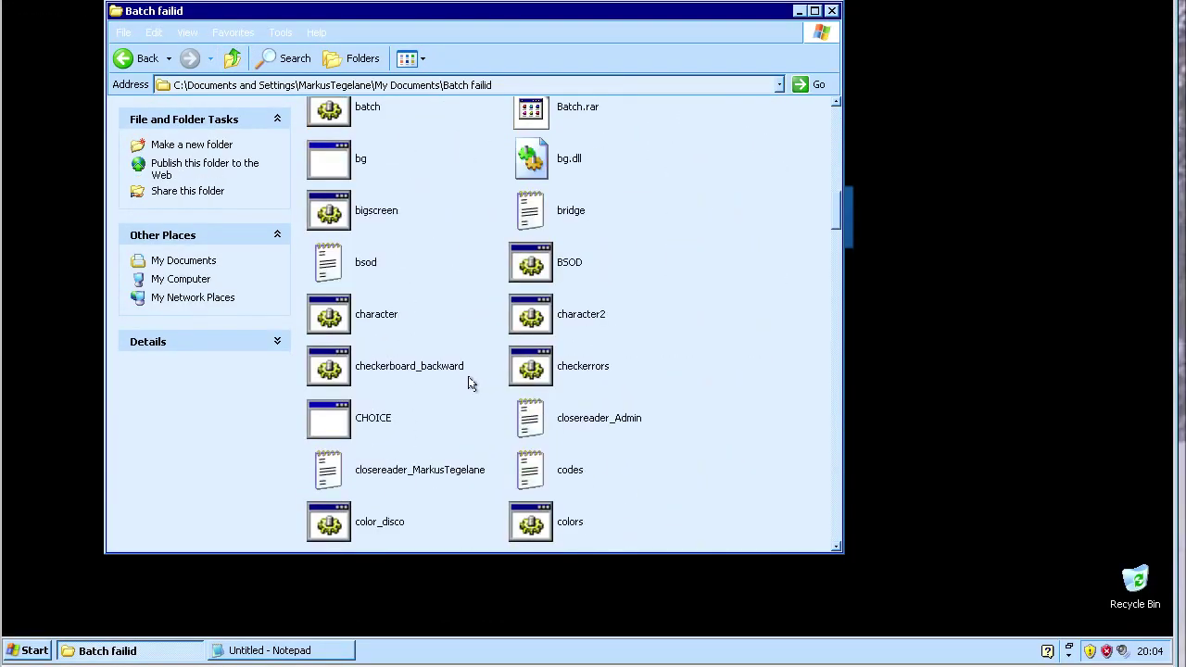
pyautogui.scroll(2, 429, 383)
pyautogui.rightClick(335, 282)
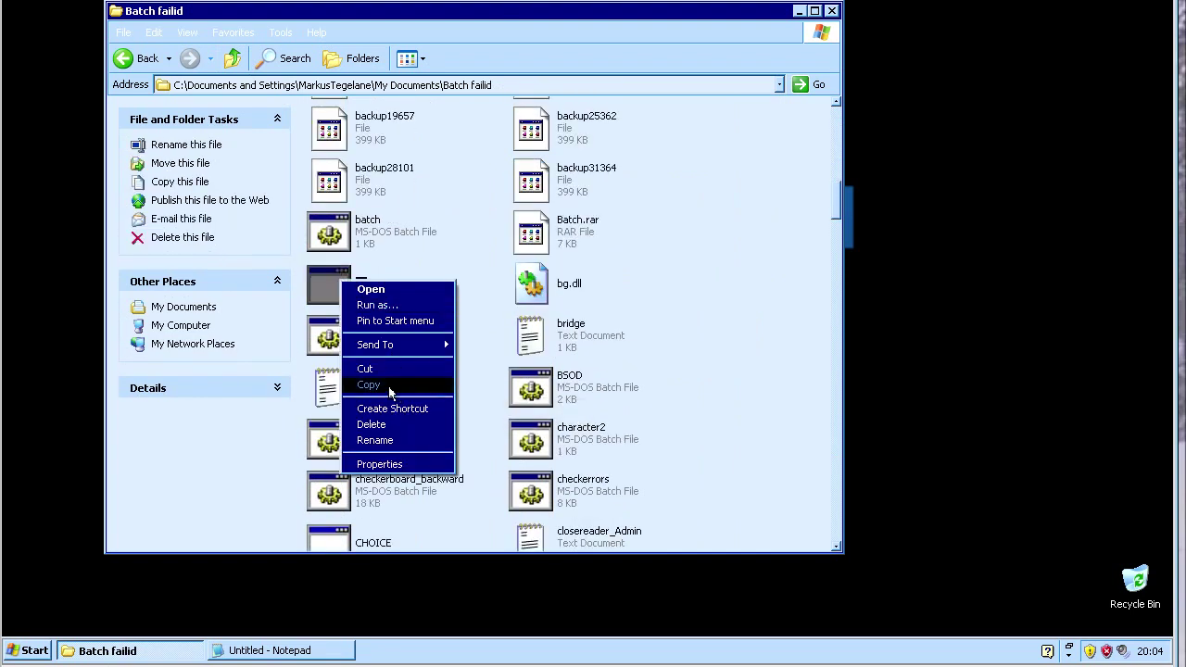
pyautogui.click(389, 385)
pyautogui.click(511, 345)
pyautogui.click(488, 339)
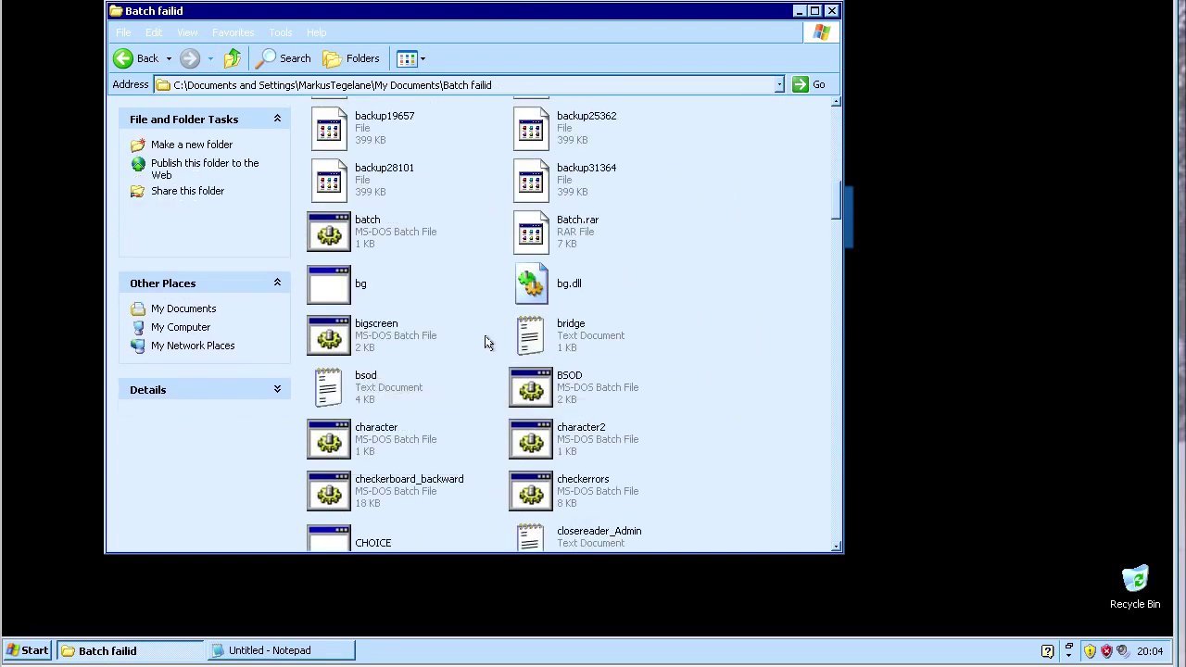
pyautogui.click(443, 85)
# - Close the Internet Explorer window opened by typing cmd into the Address bar
pyautogui.write('cmd')
pyautogui.press('Return')
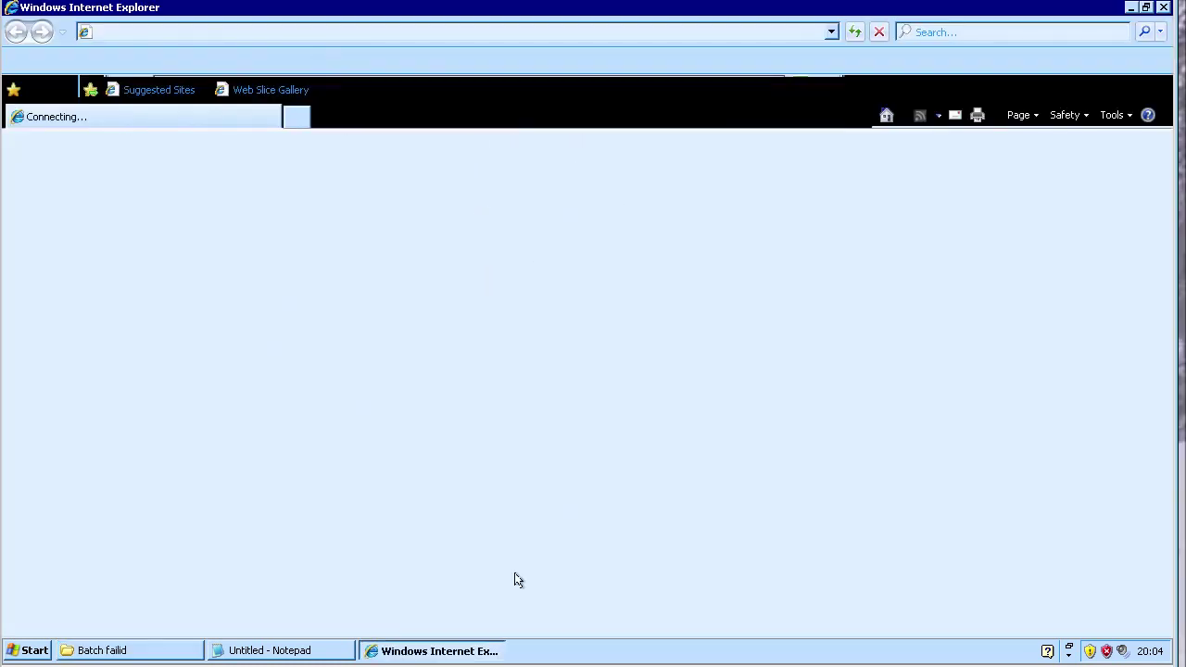
pyautogui.rightClick(445, 650)
pyautogui.click(480, 633)
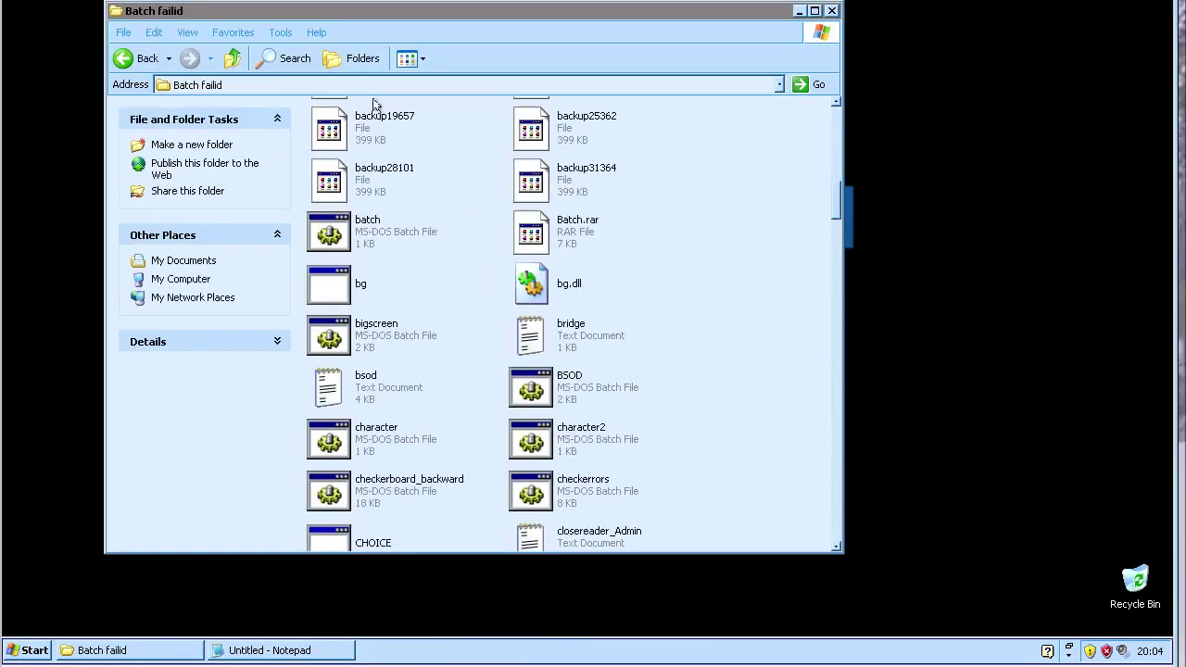
# - Copy the full Batch failid folder path from the Address bar
pyautogui.click(483, 217)
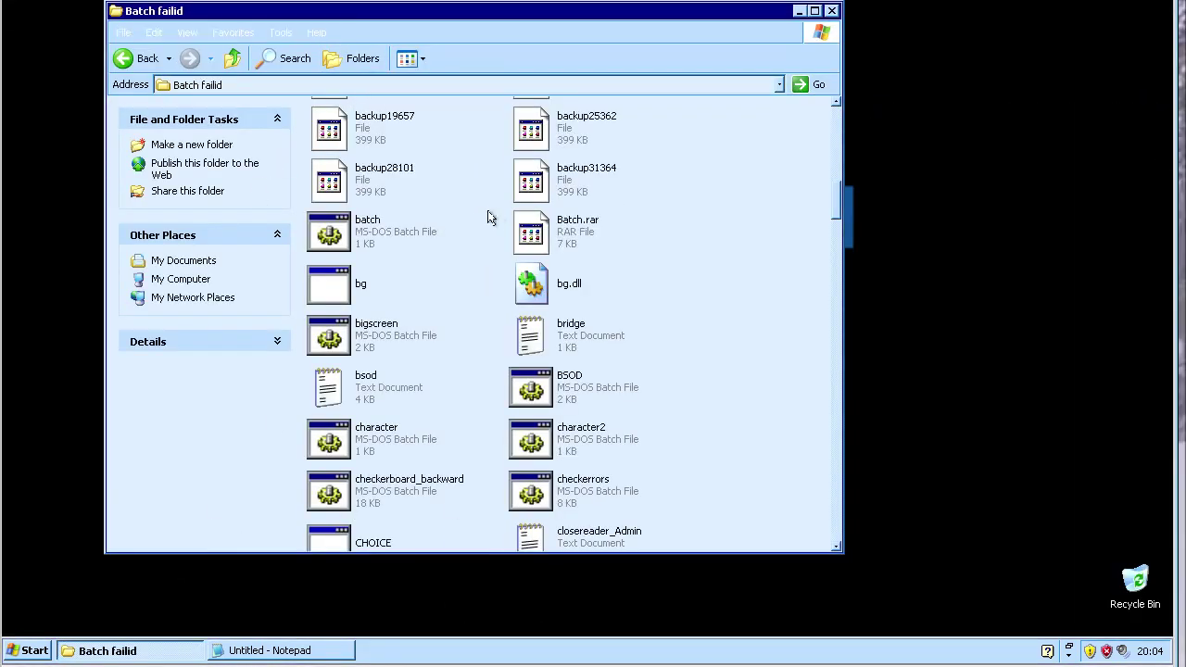
pyautogui.click(219, 89)
pyautogui.rightClick(219, 89)
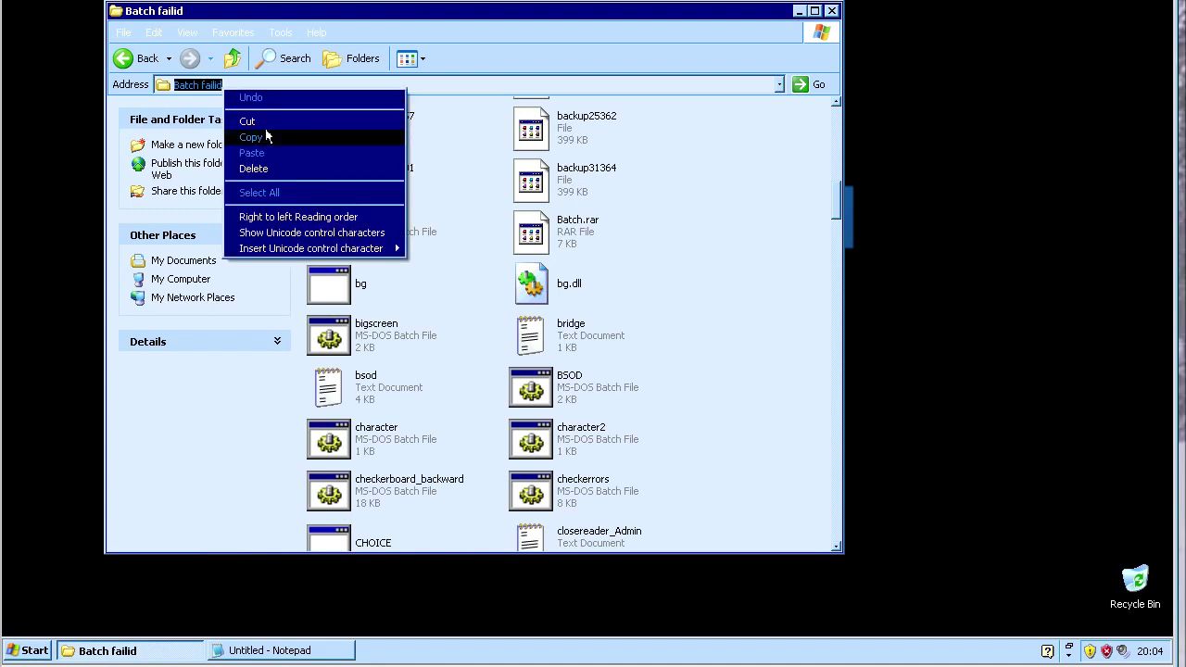
pyautogui.click(139, 59)
pyautogui.click(231, 59)
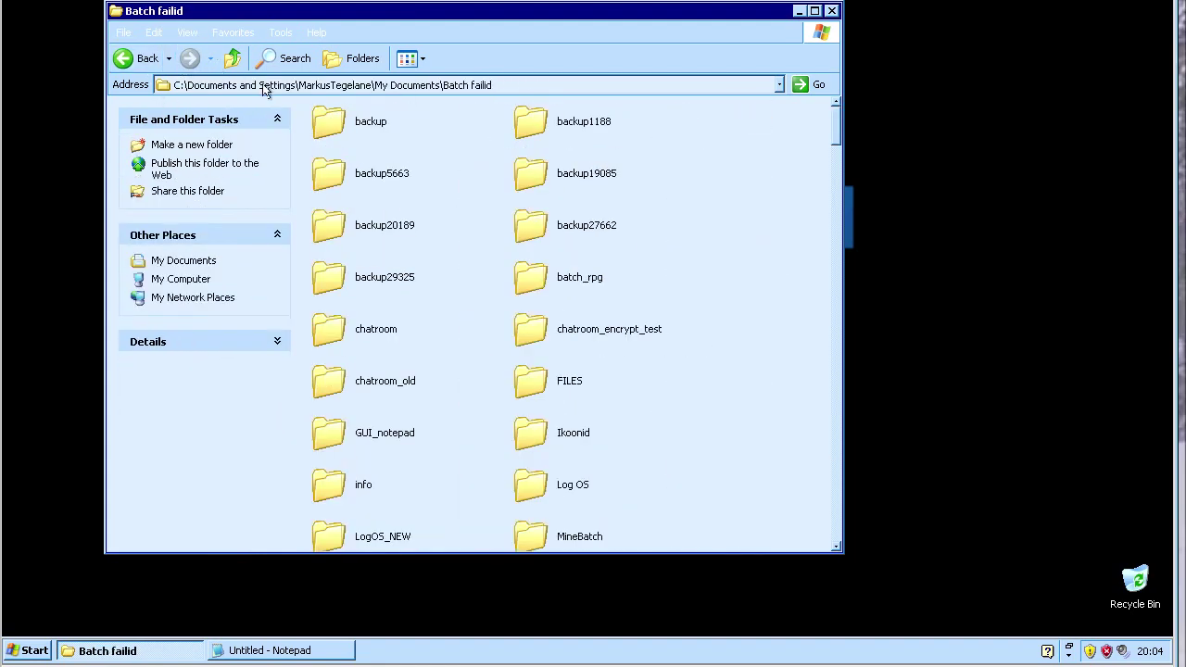
pyautogui.click(264, 90)
pyautogui.rightClick(264, 90)
pyautogui.click(306, 133)
# - In cmd, cd to the pasted path, copy bg.exe to %SystemRoot%\System32, then exit
pyautogui.press('super+r')
pyautogui.write('cmd')
pyautogui.press('Return')
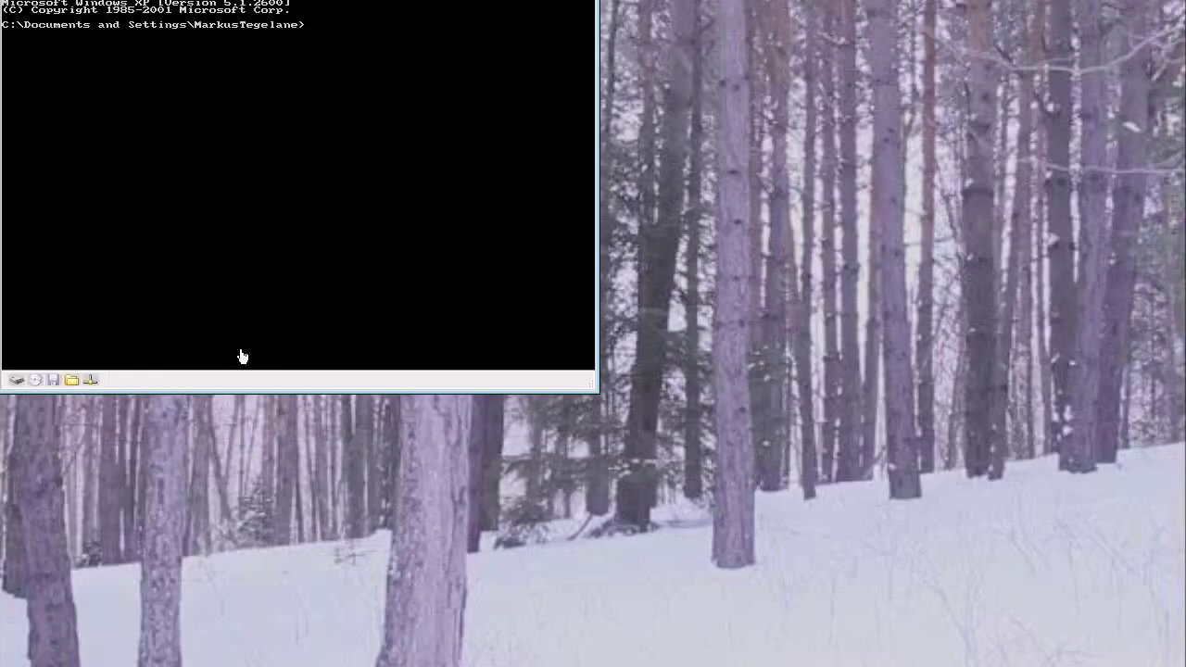
pyautogui.write('cd')
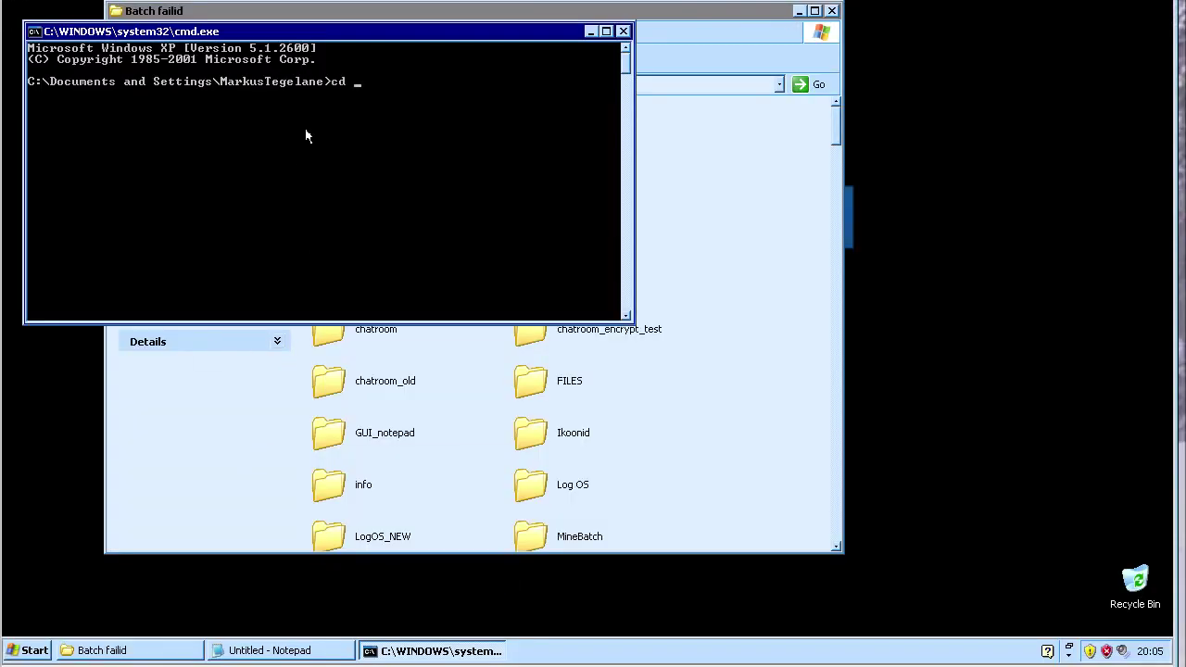
pyautogui.rightClick(334, 124)
pyautogui.click(394, 169)
pyautogui.press('Return')
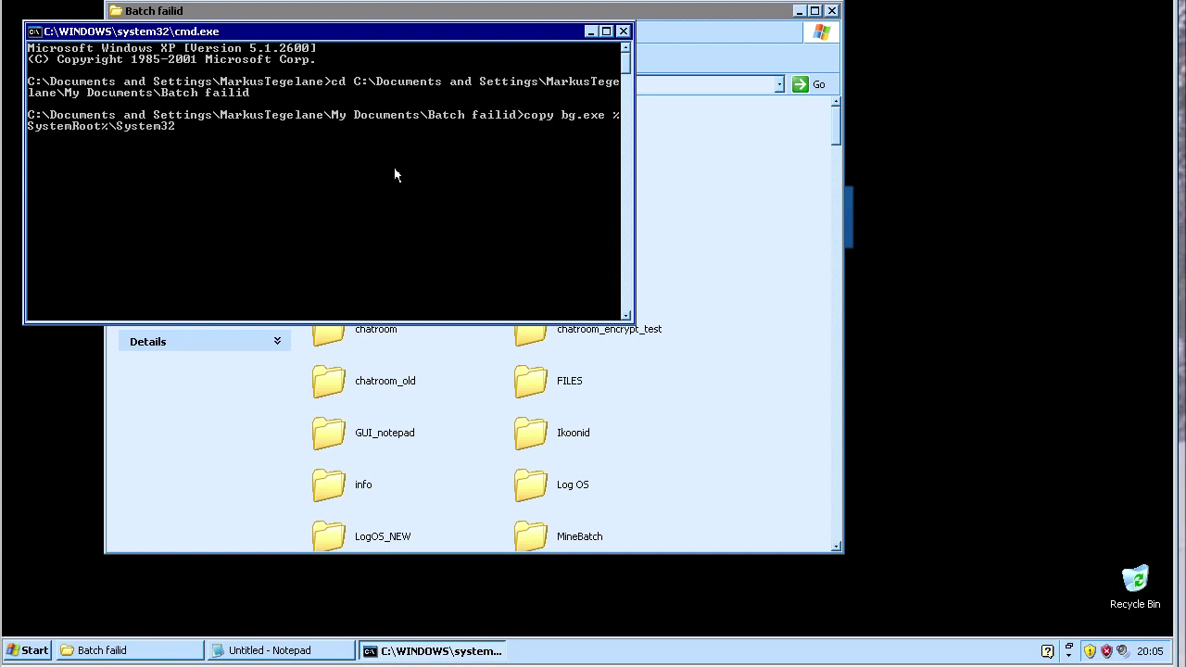
pyautogui.press('Return')
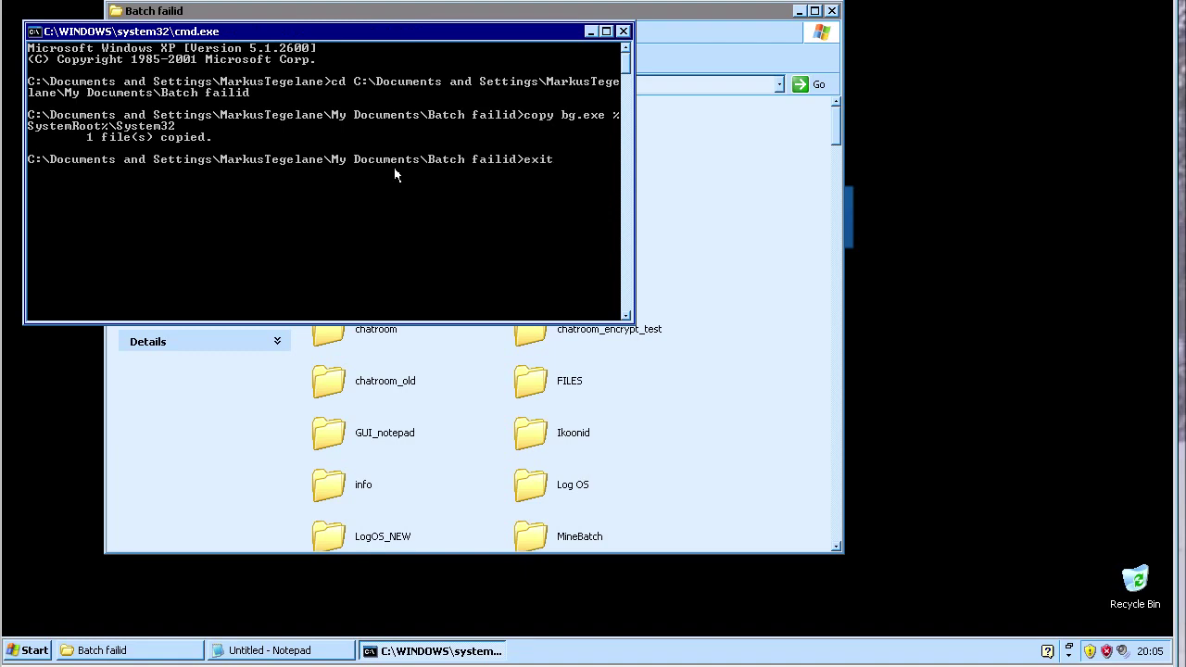
pyautogui.press('Return')
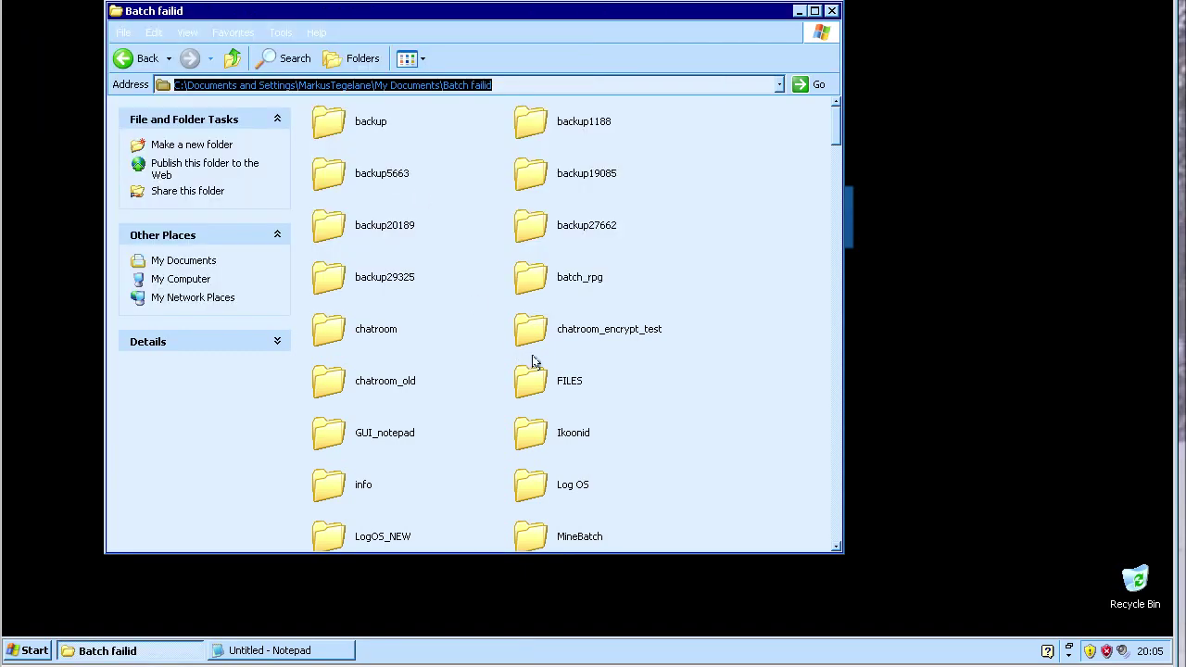
# - Open the Pakkfailid folder and launch the mousetest program
pyautogui.click(533, 357)
pyautogui.scroll(-3, 551, 374)
pyautogui.doubleClick(530, 457)
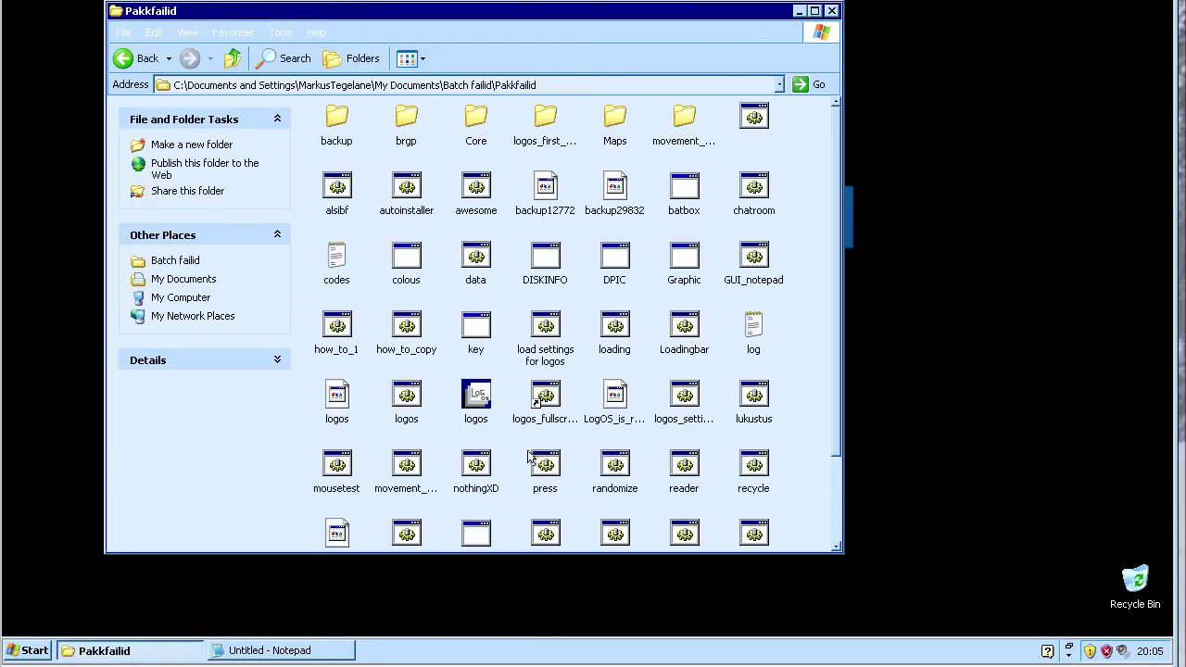
pyautogui.scroll(-4, 574, 444)
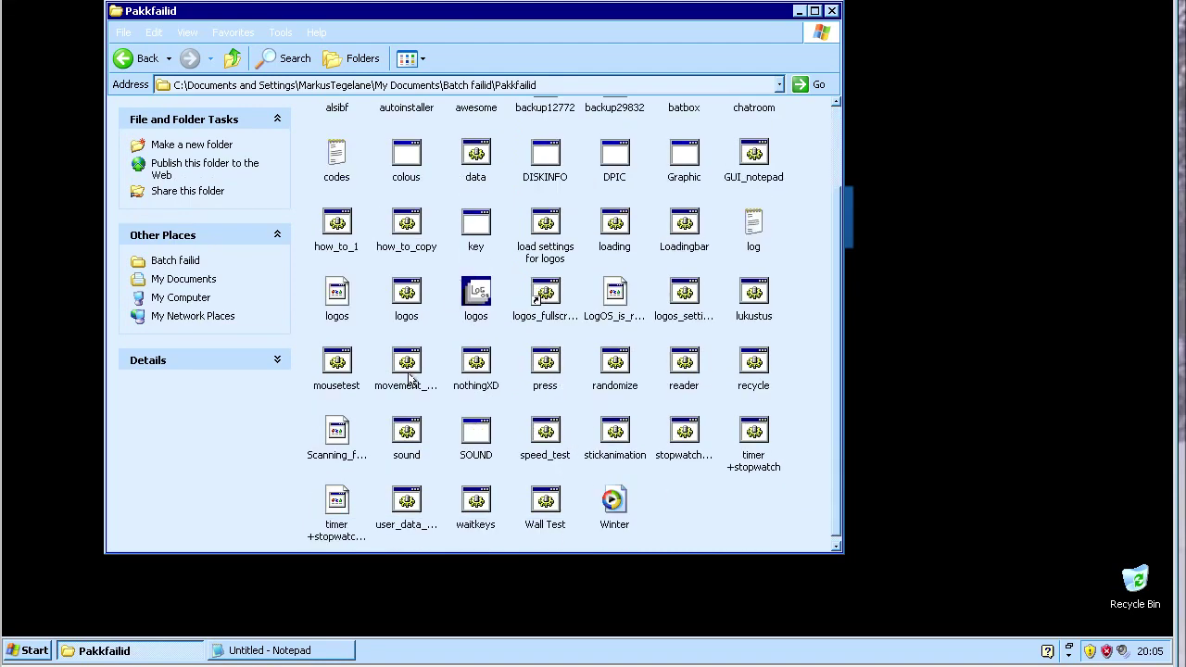
pyautogui.doubleClick(345, 373)
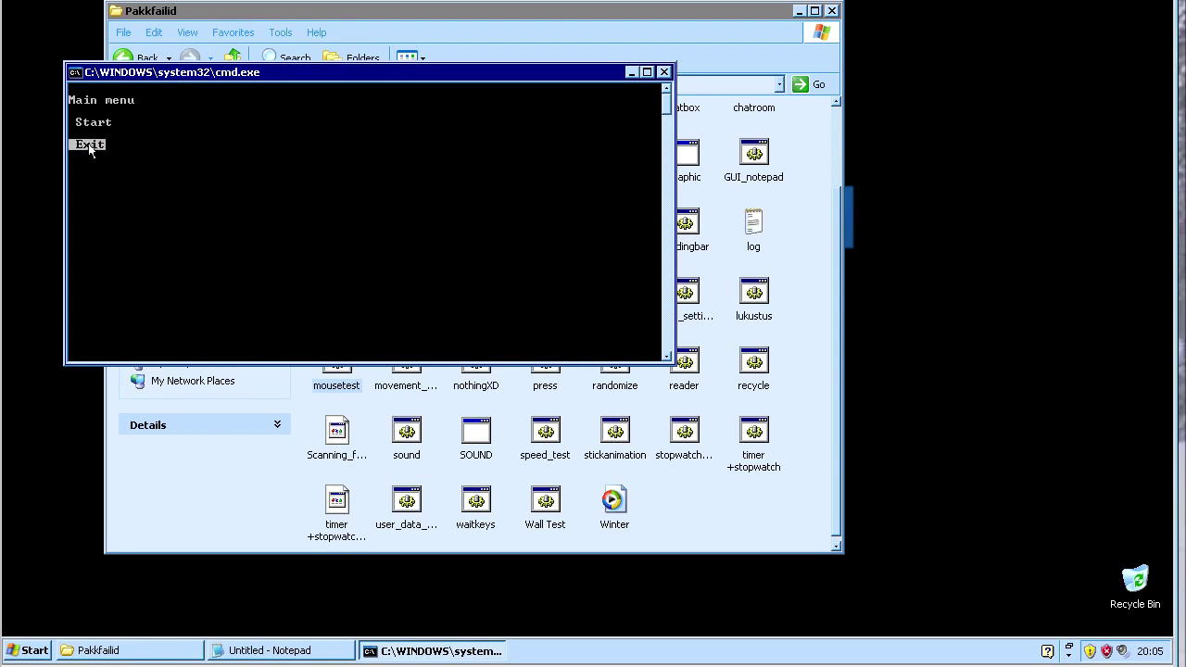
# - Test mousetest's Exit button by declining twice, then confirming Yes to quit
pyautogui.click(92, 146)
pyautogui.click(424, 192)
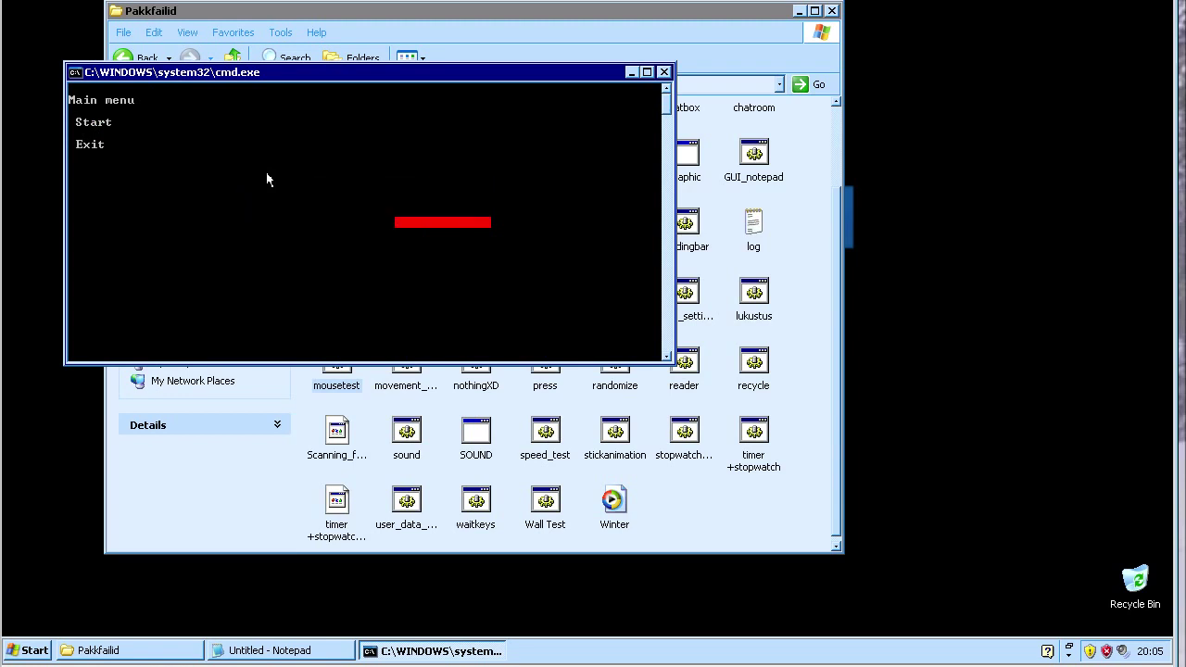
pyautogui.click(85, 150)
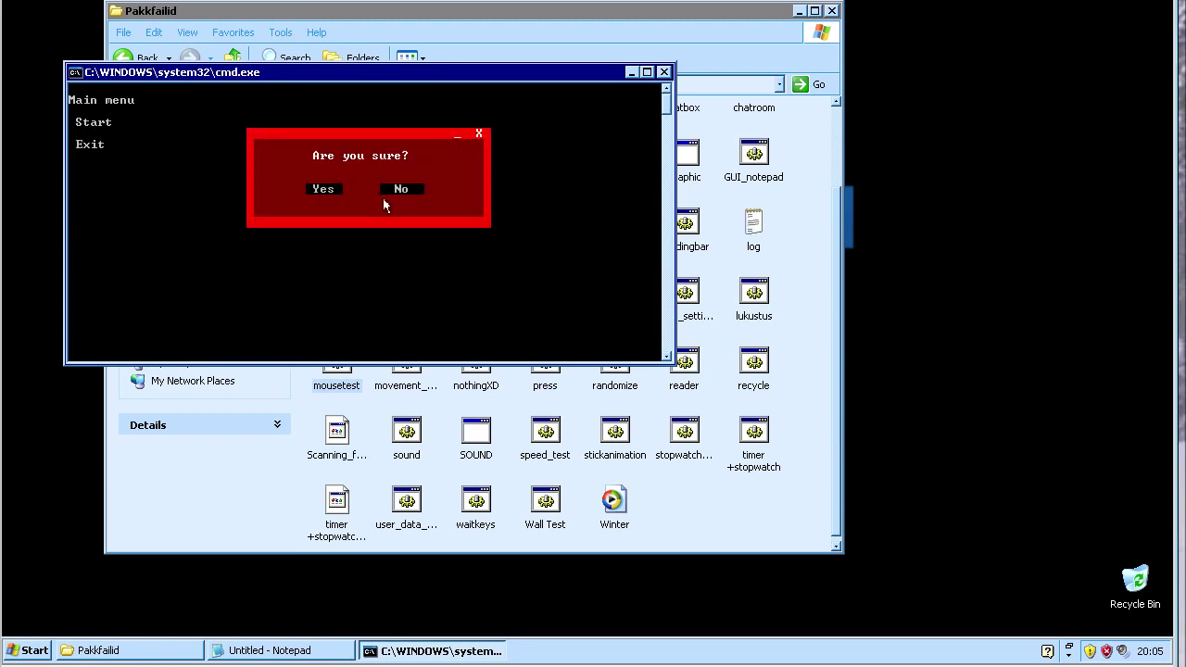
pyautogui.click(394, 191)
pyautogui.click(88, 145)
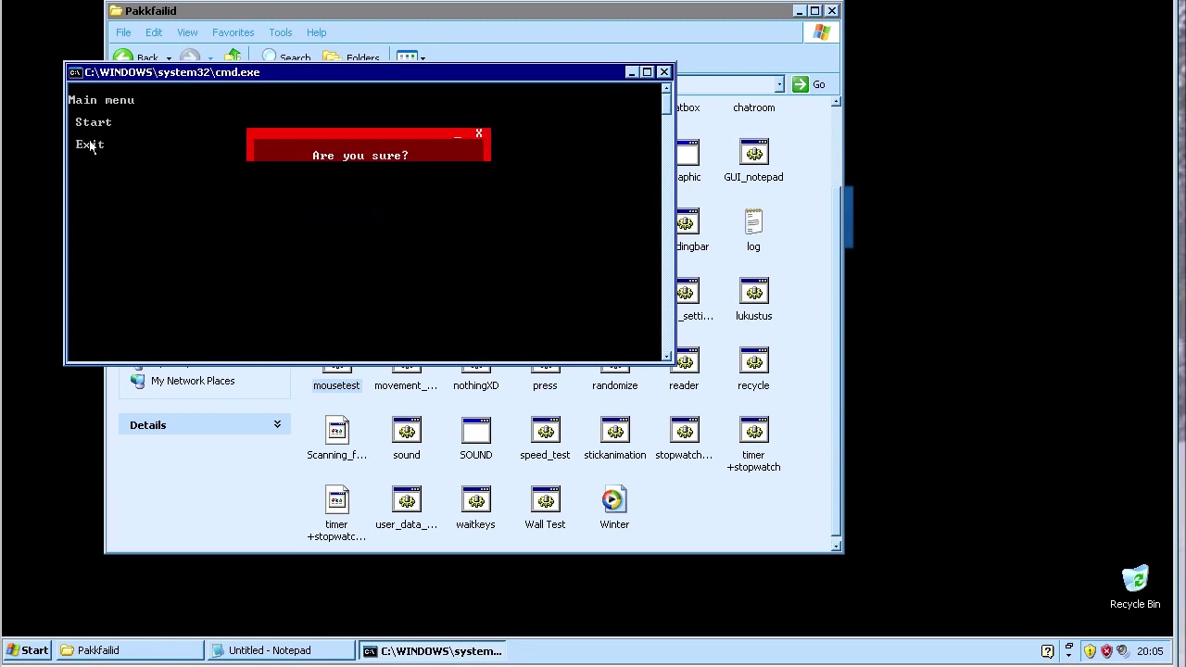
pyautogui.click(336, 192)
# - Run stickanimation and make its console window taller
pyautogui.click(404, 387)
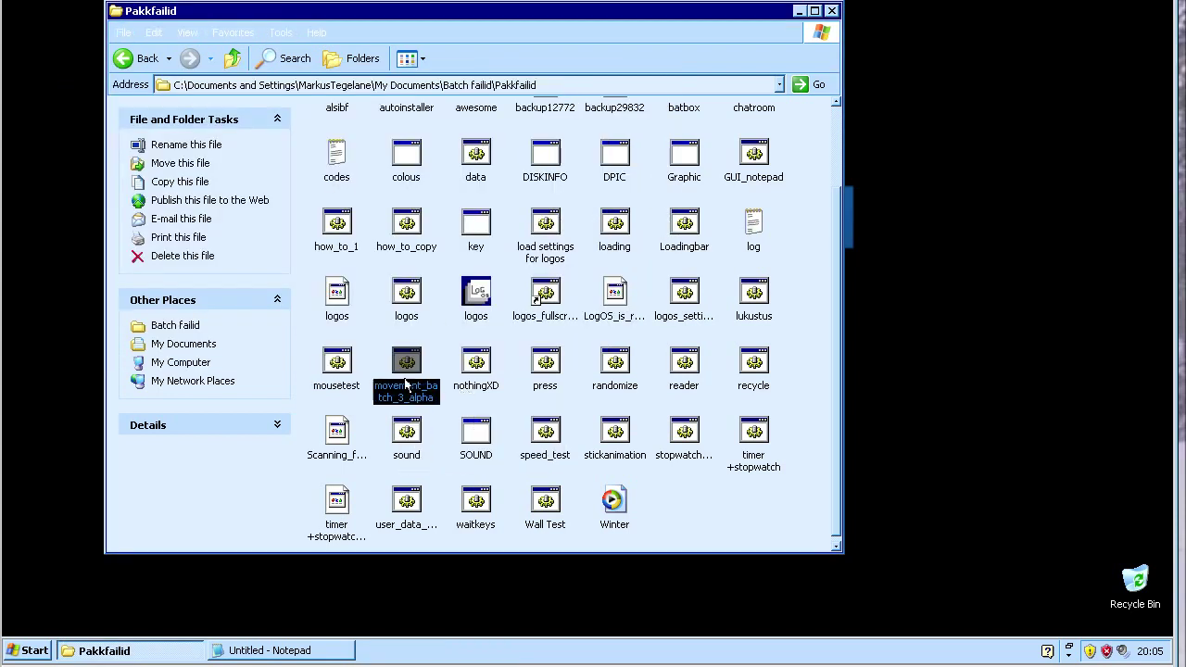
pyautogui.click(444, 474)
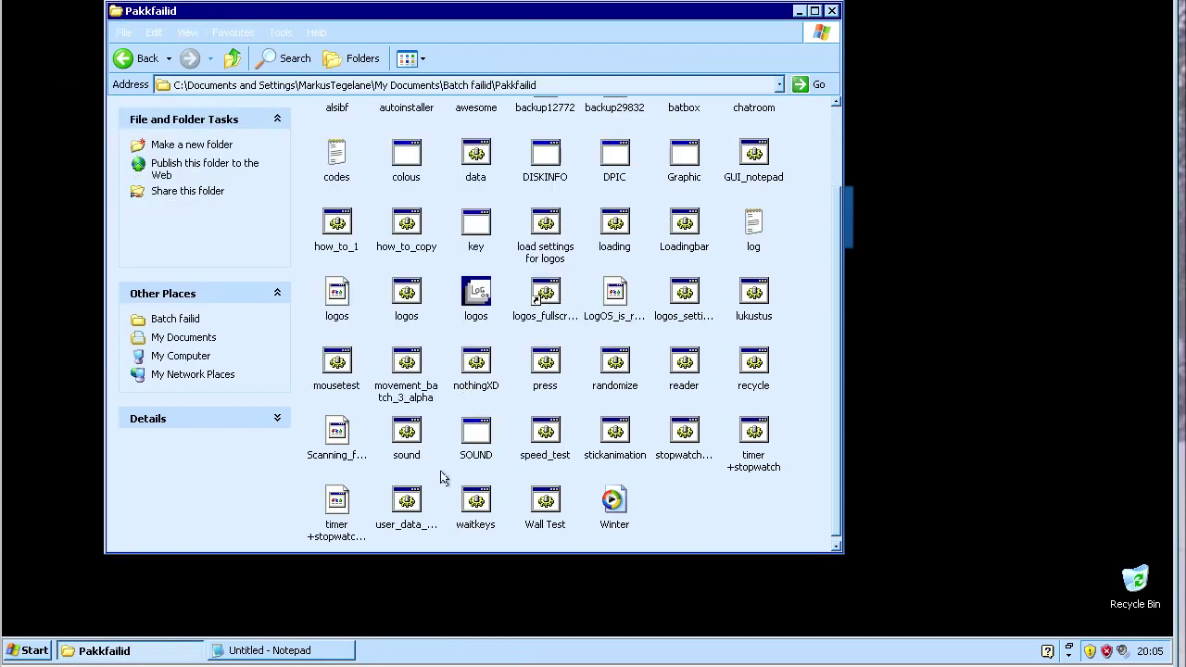
pyautogui.click(426, 501)
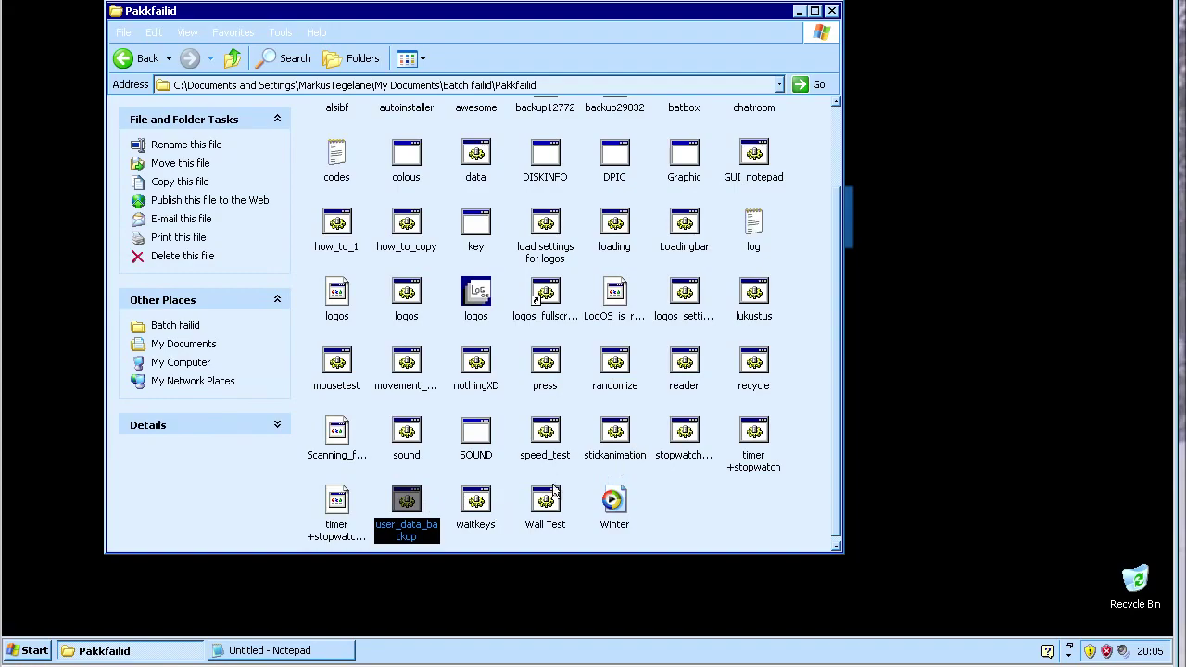
pyautogui.click(616, 440)
pyautogui.doubleClick(617, 441)
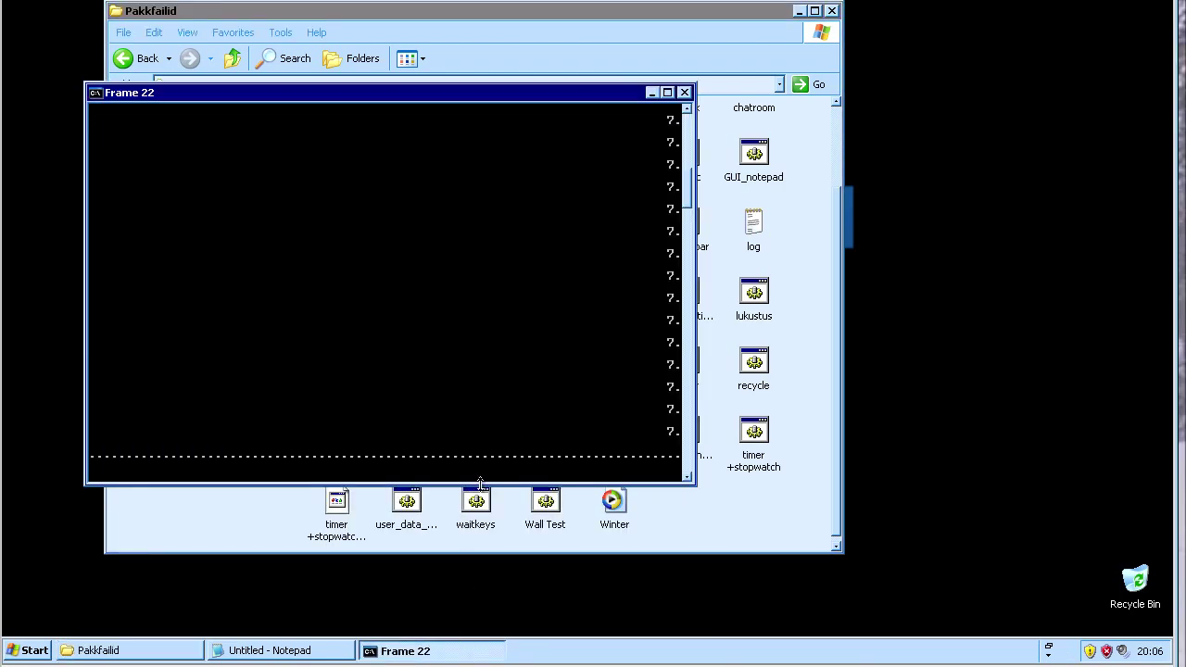
pyautogui.moveTo(481, 483); pyautogui.dragTo(485, 630)
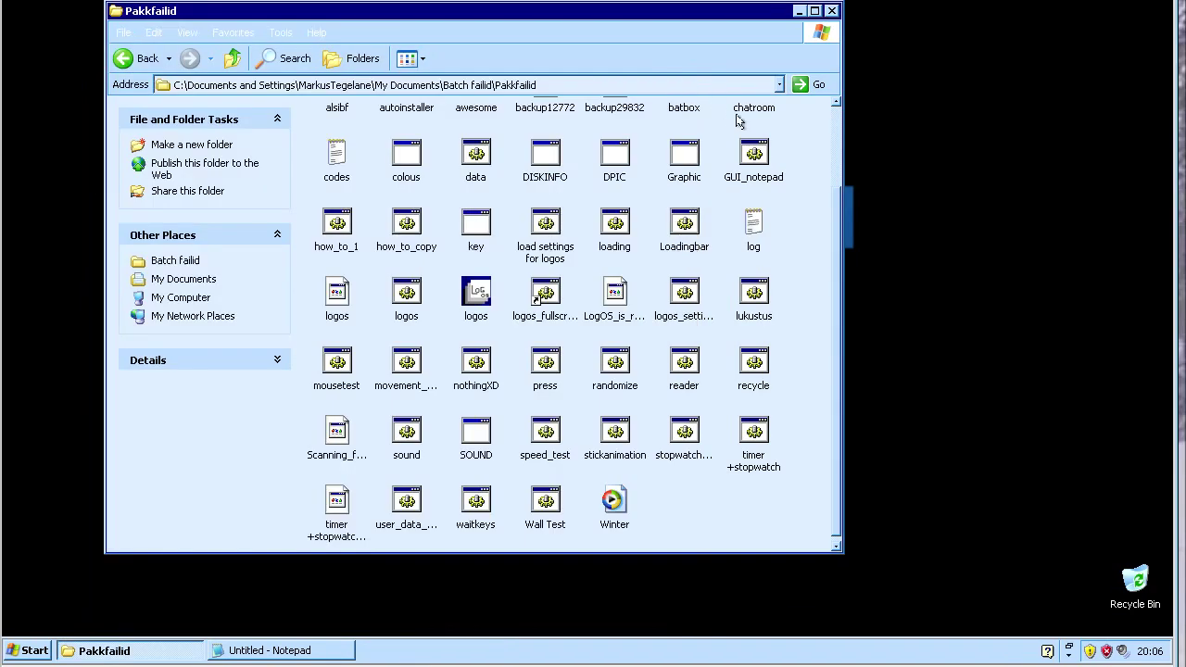
# - Run GUI_notepad, show and hide its about information, then quit it
pyautogui.click(759, 154)
pyautogui.doubleClick(758, 154)
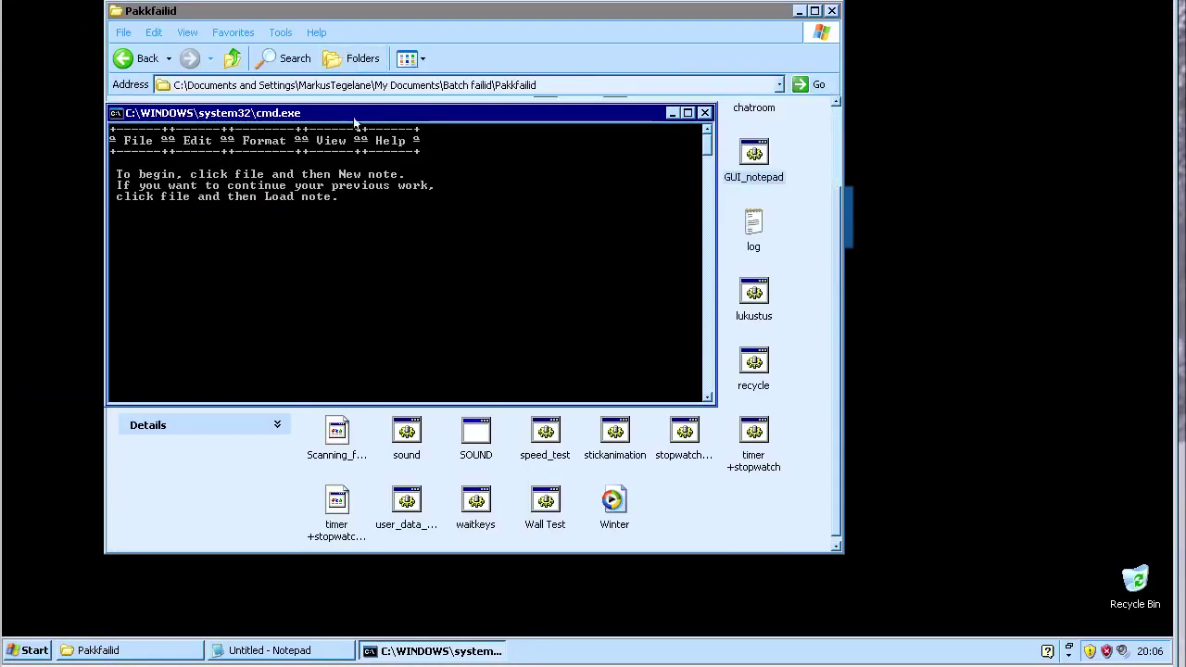
pyautogui.click(385, 144)
pyautogui.click(385, 144)
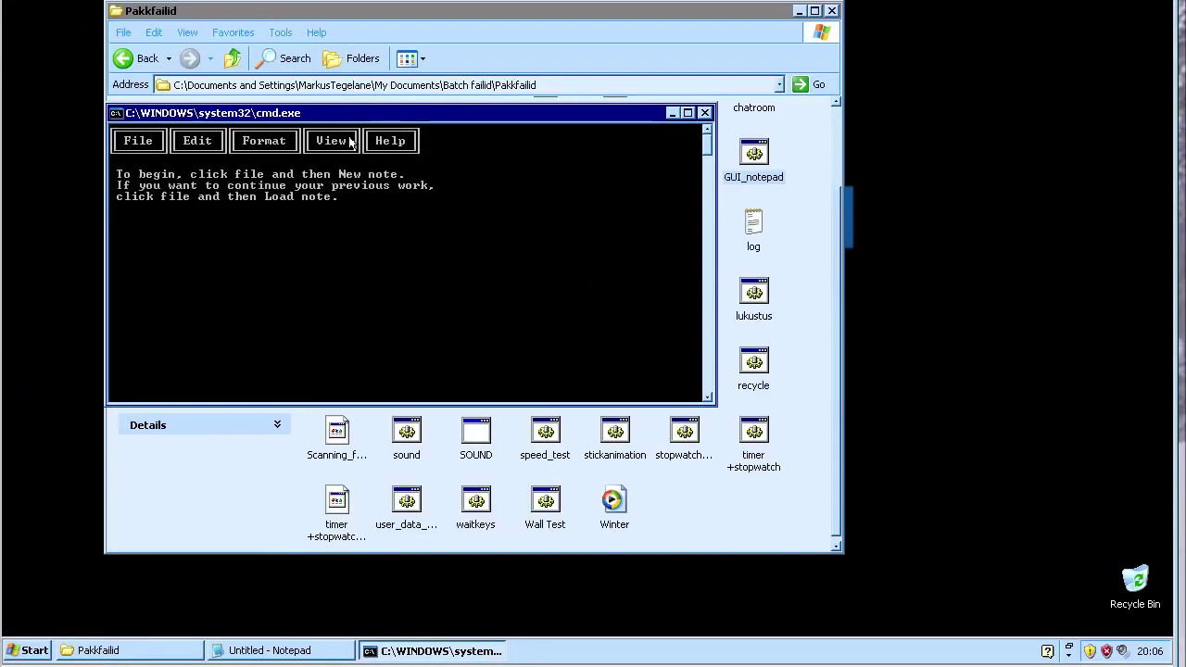
pyautogui.click(134, 152)
pyautogui.click(133, 211)
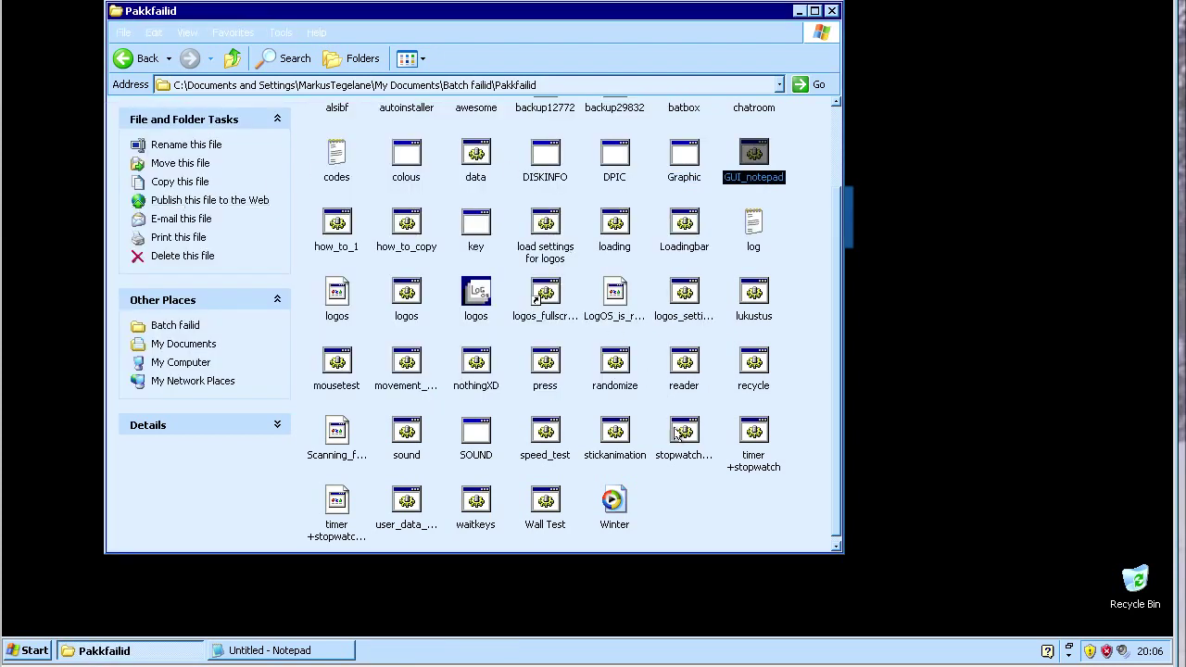
pyautogui.click(688, 492)
pyautogui.scroll(2, 669, 414)
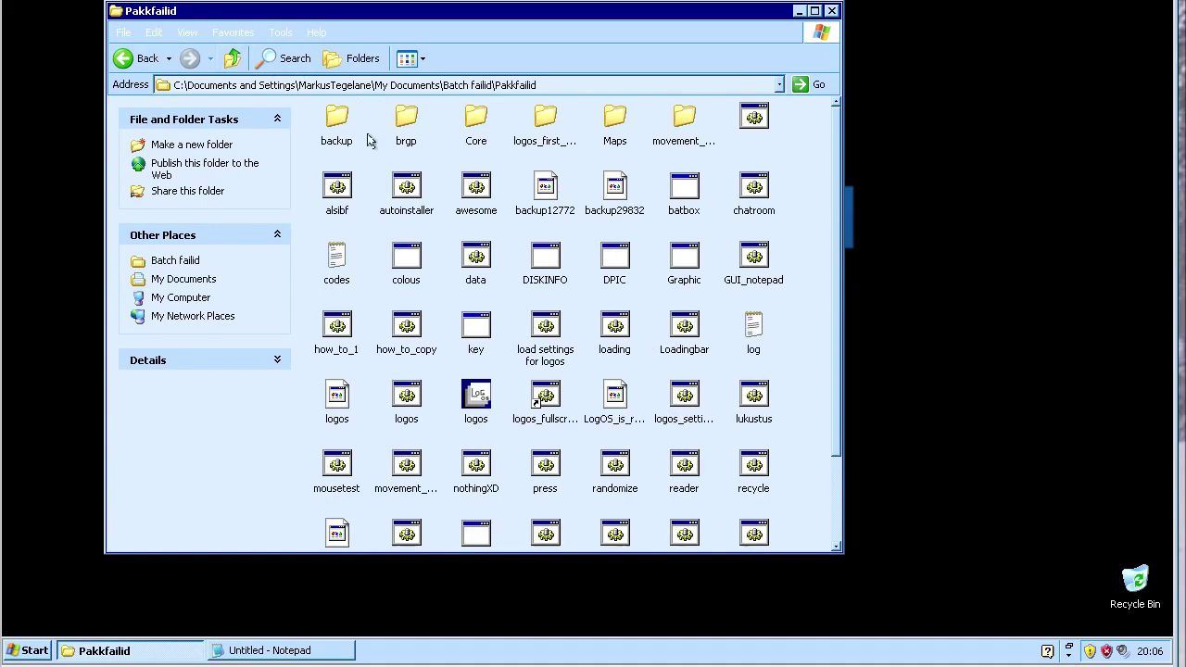
# - Run the second logos program and close its console
pyautogui.click(400, 401)
pyautogui.doubleClick(401, 402)
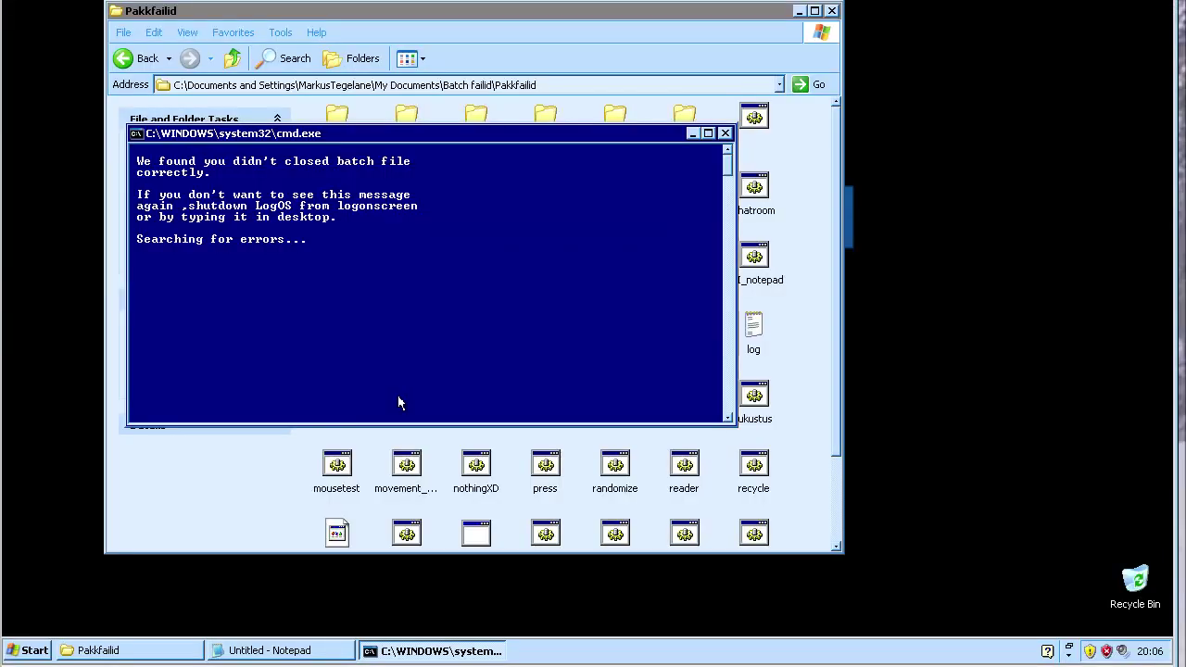
pyautogui.click(726, 134)
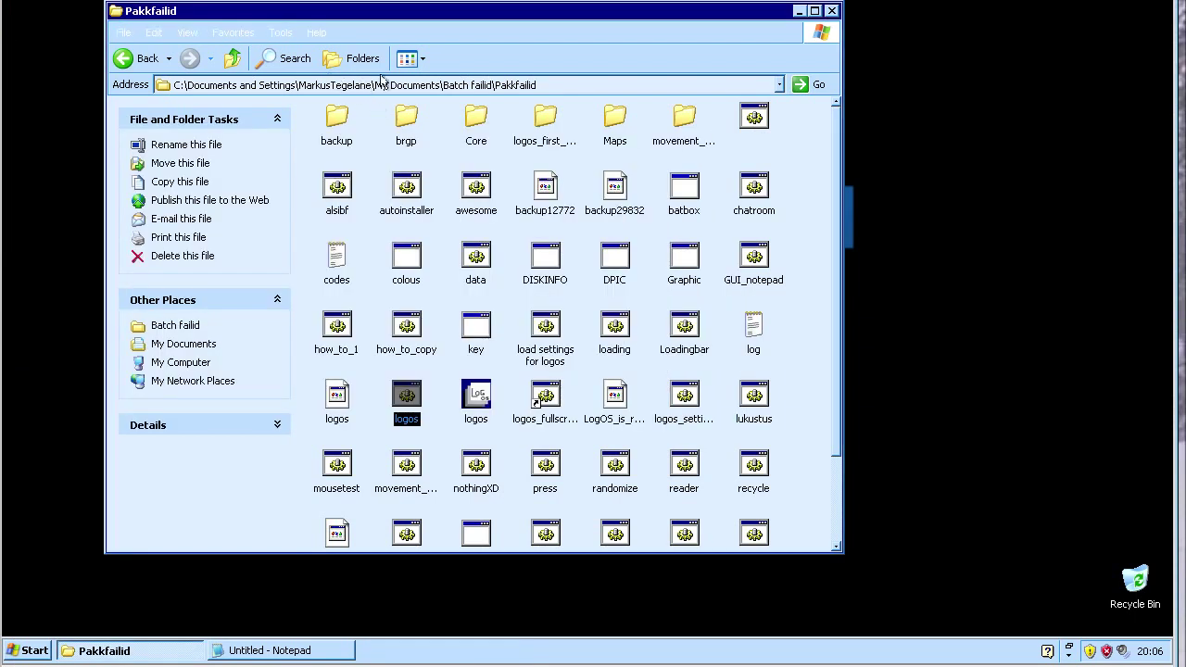
# - Go from movement_batch up through Pakkfailid to Batch failid and open the Log OS folder
pyautogui.click(550, 149)
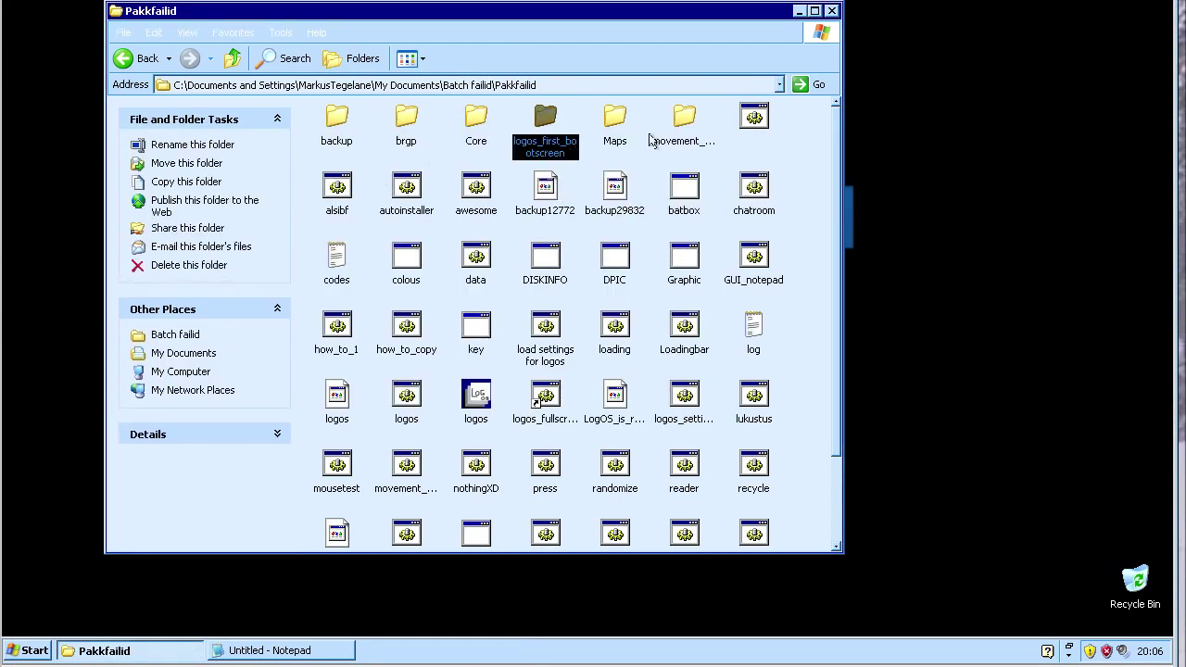
pyautogui.click(687, 122)
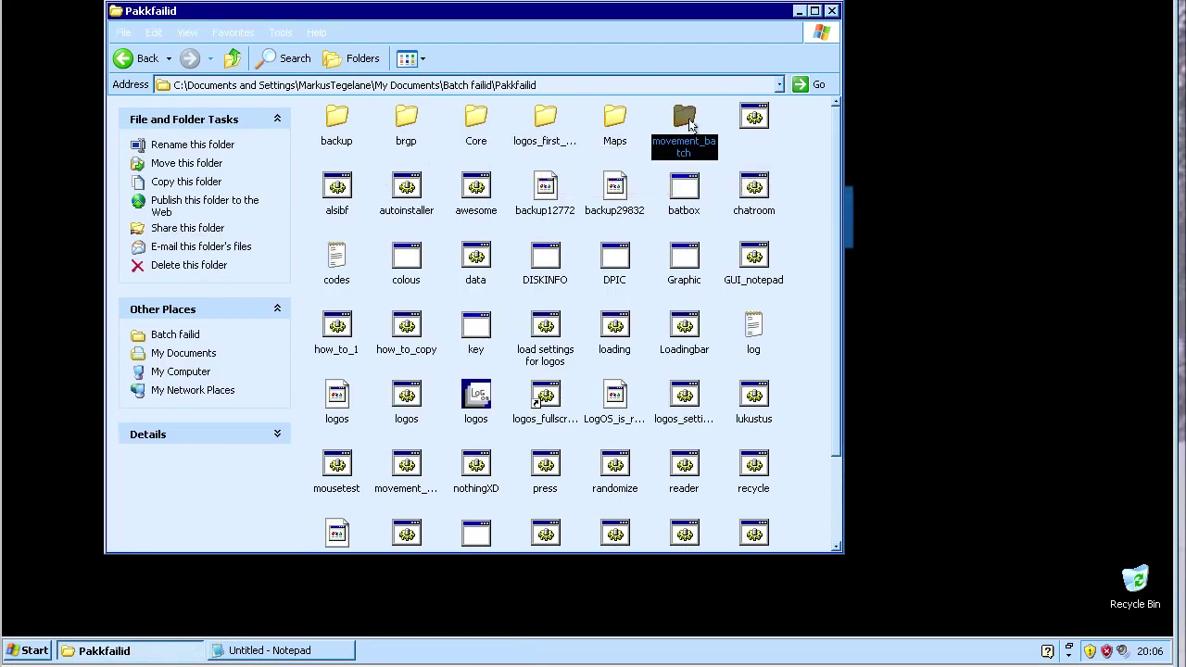
pyautogui.scroll(-5, 530, 362)
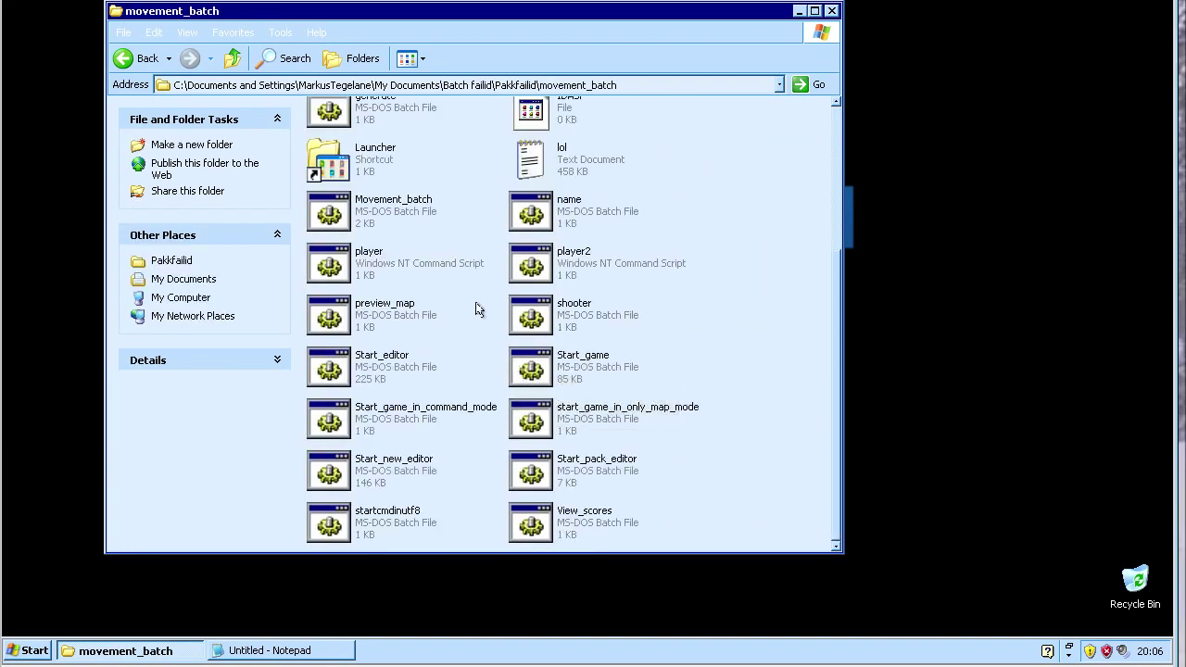
pyautogui.click(232, 57)
pyautogui.click(231, 58)
pyautogui.scroll(-10, 636, 328)
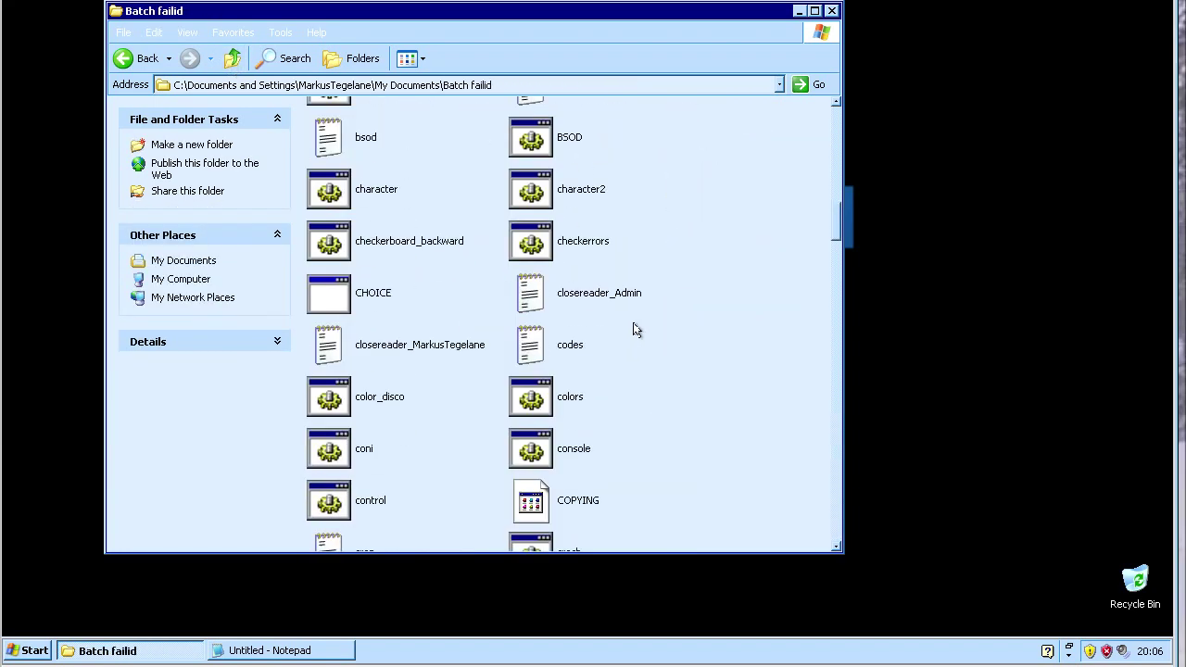
pyautogui.scroll(10, 640, 324)
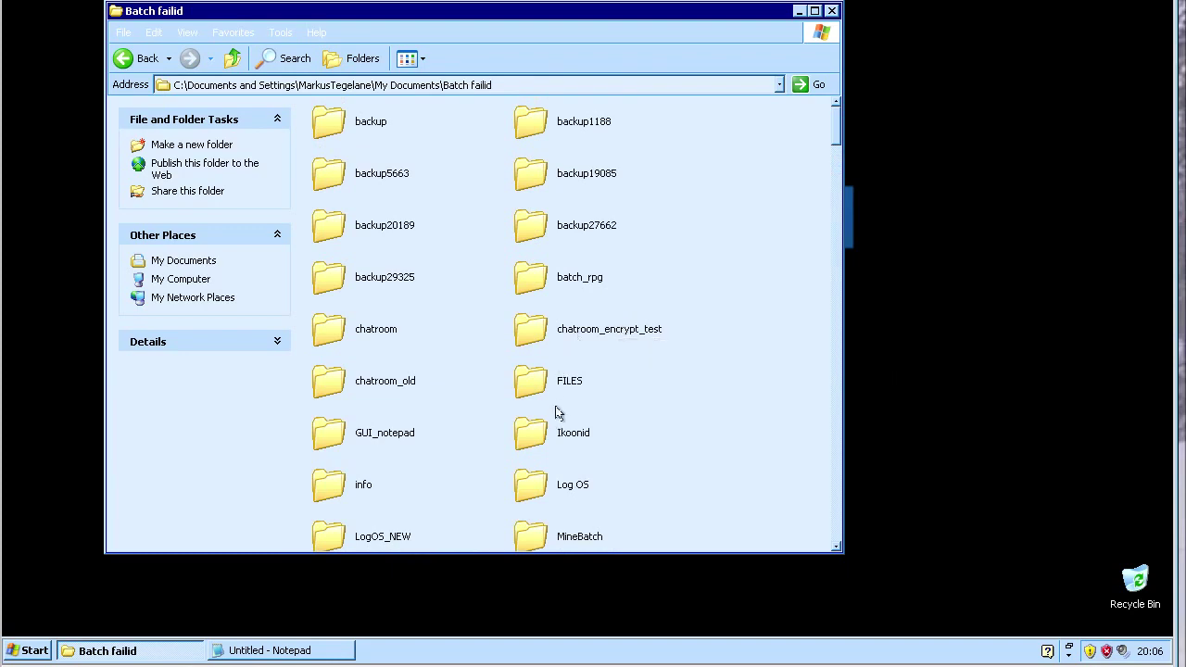
pyautogui.doubleClick(533, 468)
pyautogui.scroll(-10, 516, 491)
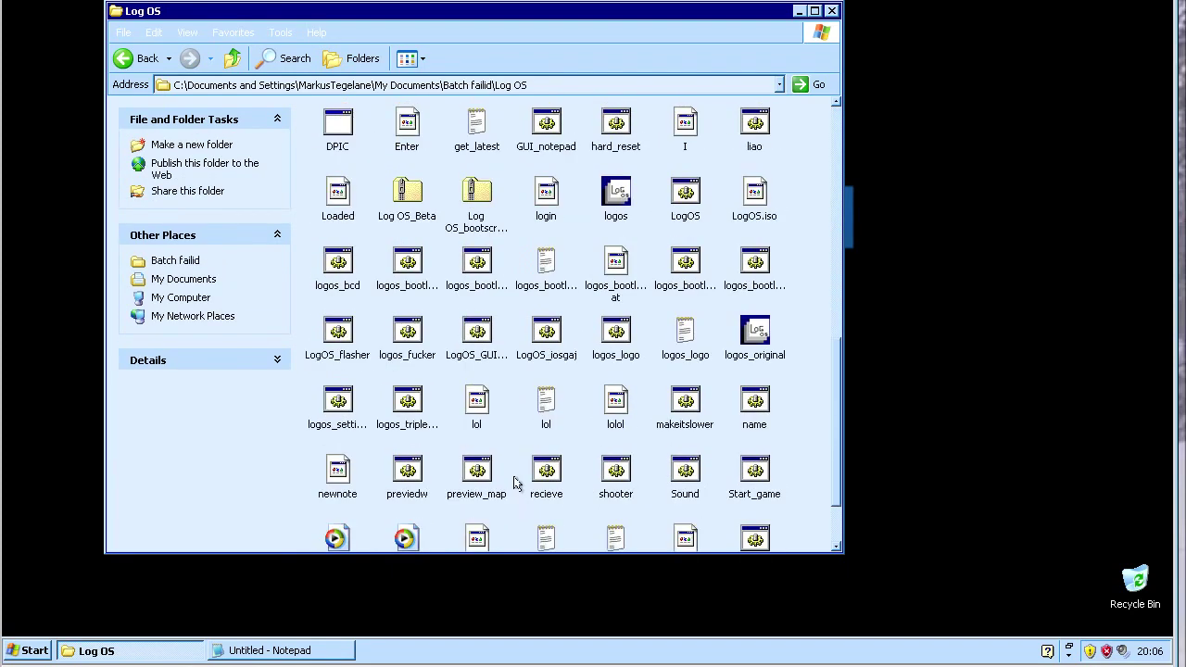
# - Copy the Fullscreen 'reg add' line from the LogOS script and close it without saving
pyautogui.rightClick(693, 194)
pyautogui.press('m')
pyautogui.hotkey('ctrl', 'f')
pyautogui.write('reg')
pyautogui.press('Return')
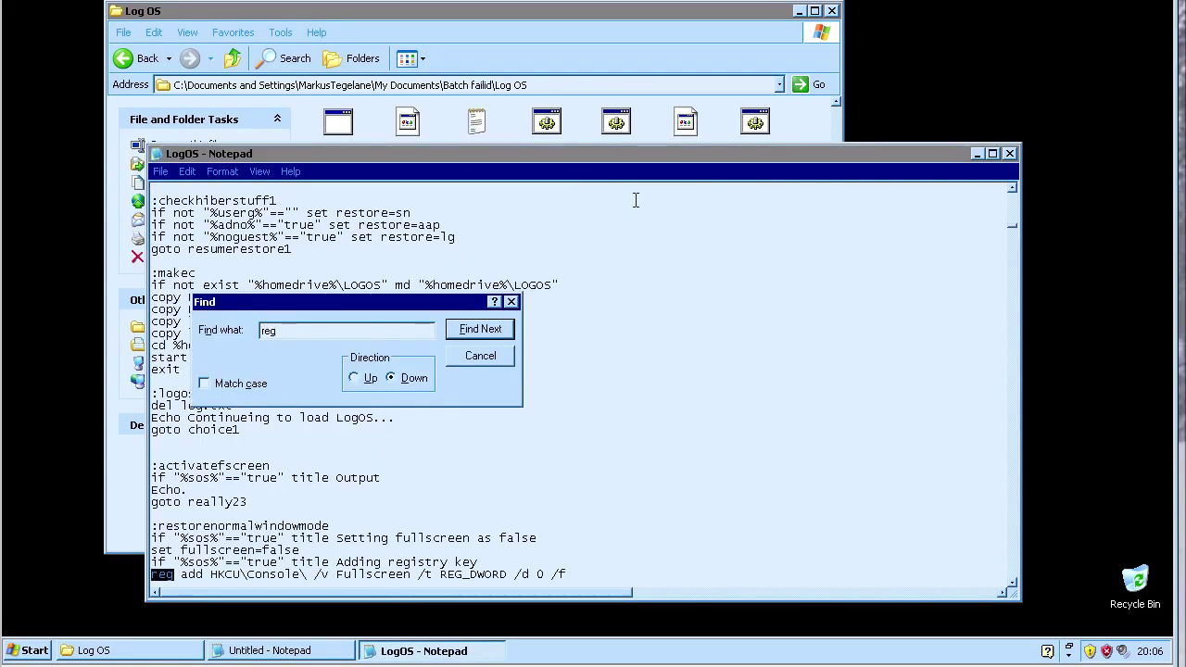
pyautogui.moveTo(567, 575); pyautogui.dragTo(149, 475)
pyautogui.rightClick(183, 477)
pyautogui.click(268, 513)
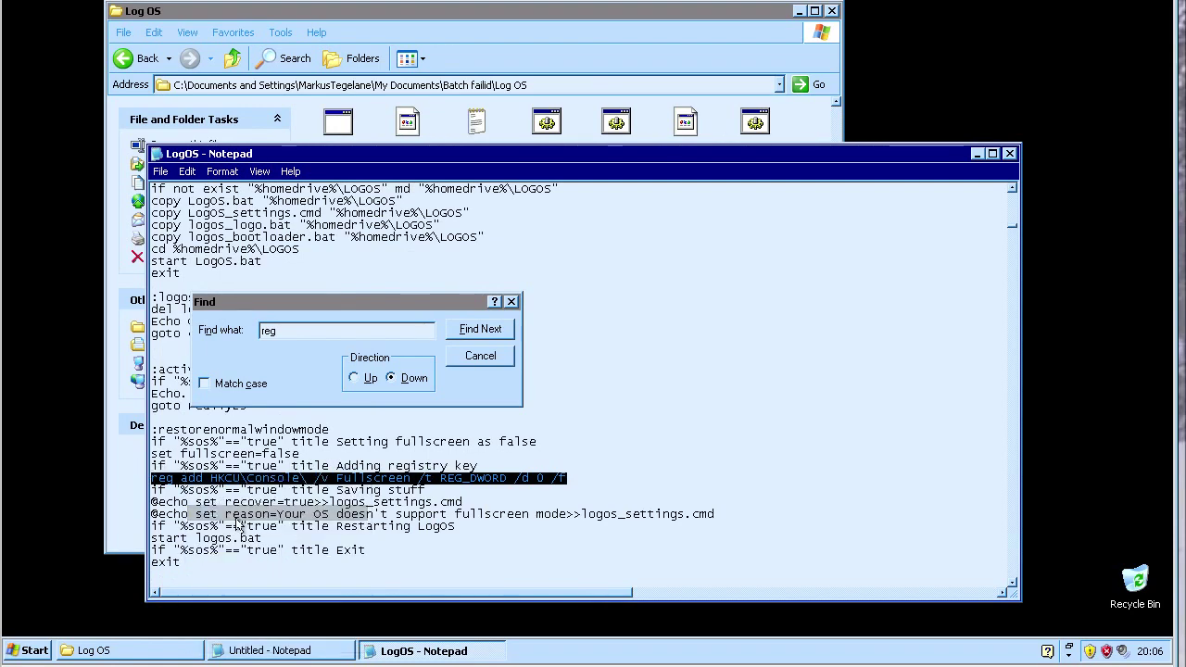
pyautogui.hotkey('ctrl', 'v')
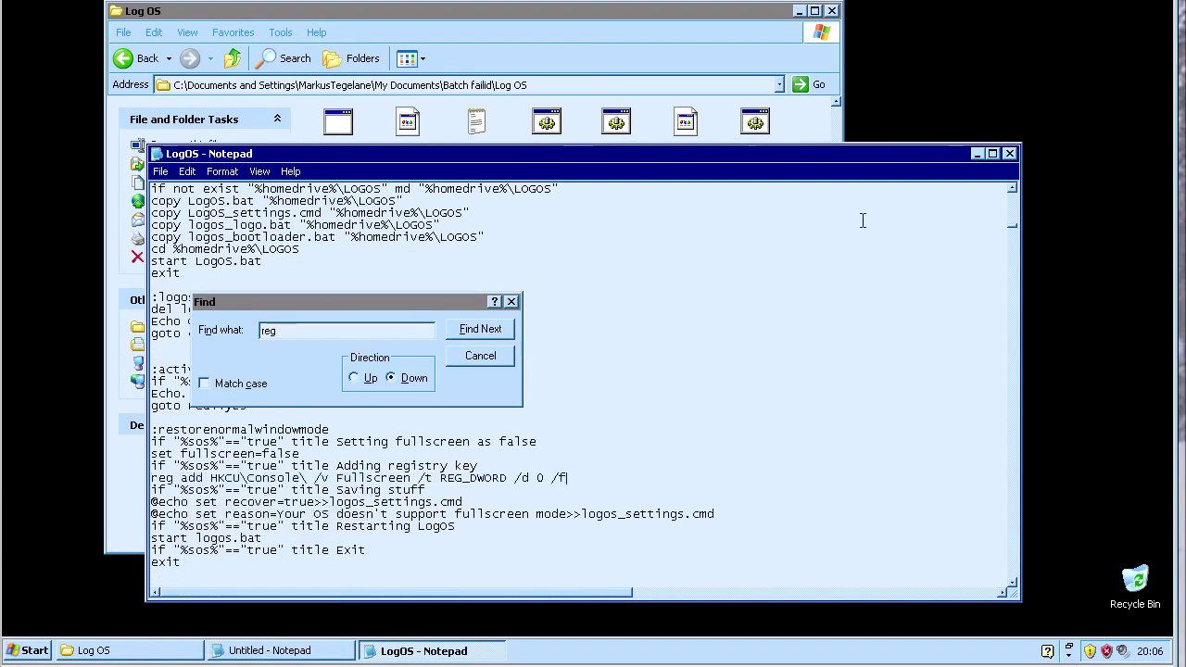
pyautogui.click(1009, 153)
pyautogui.press('n')
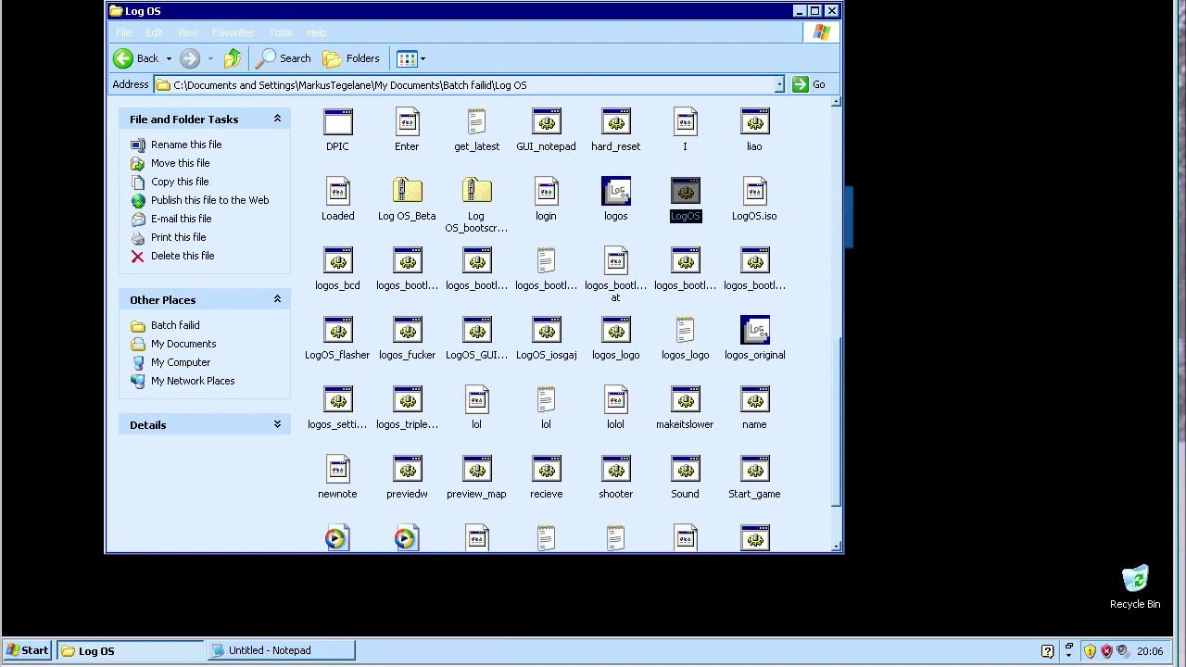
# - Run the copied 'reg add' command in Command Prompt to reset Fullscreen to 0
pyautogui.click(831, 10)
pyautogui.press('super+r')
pyautogui.press('Return')
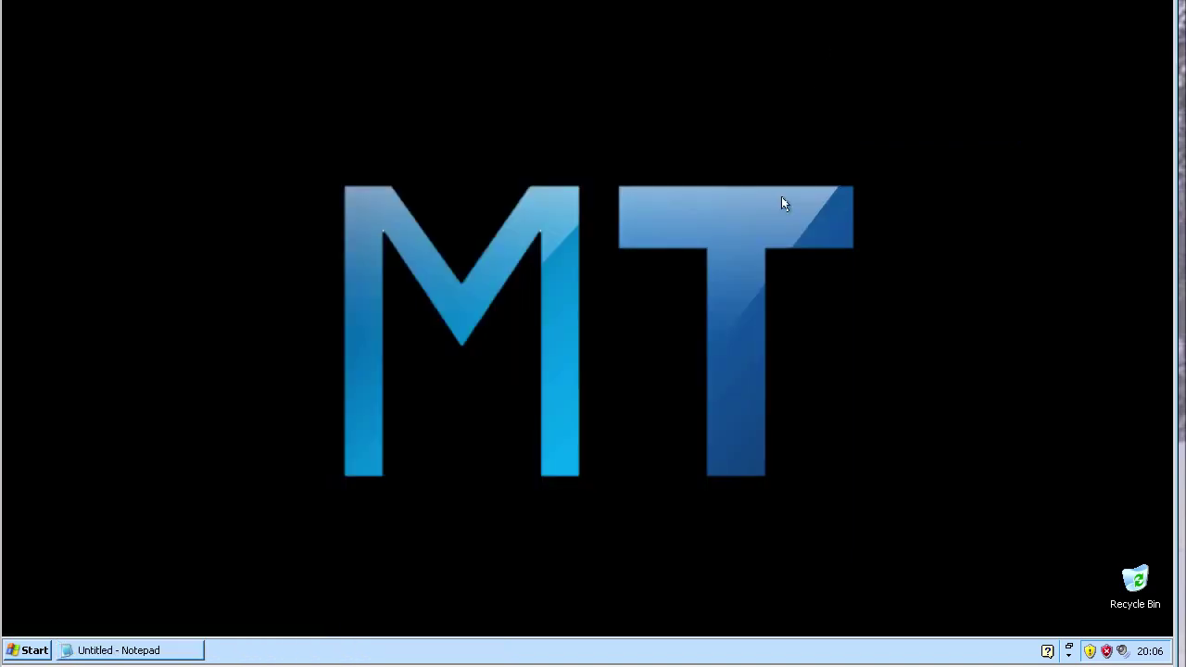
pyautogui.hotkey('alt', 'Return')
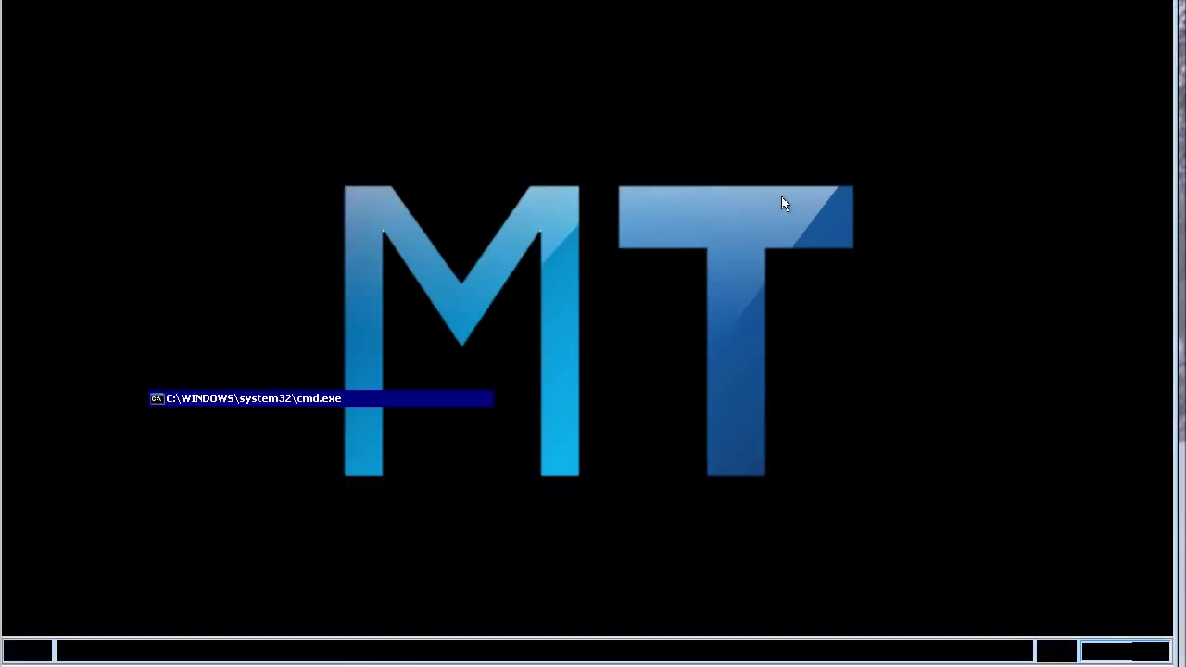
pyautogui.rightClick(434, 160)
pyautogui.click(479, 201)
pyautogui.press('Return')
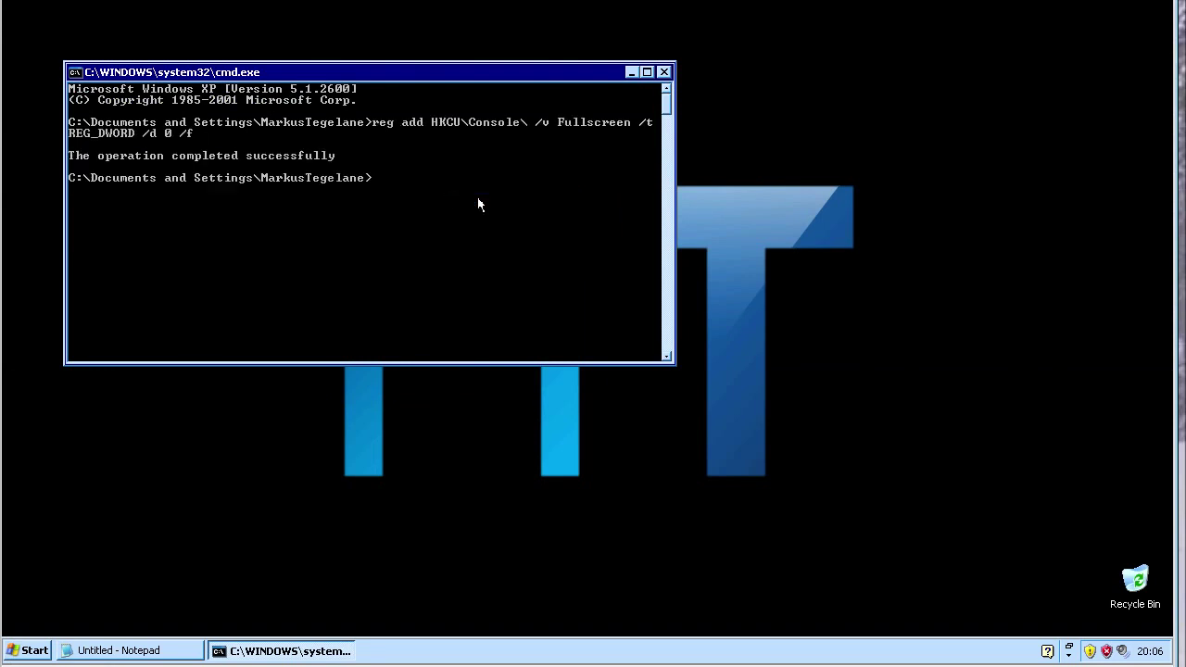
pyautogui.press('Return')
# - Open and close a fresh cmd window, then close the untitled Notepad window
pyautogui.press('super+r')
pyautogui.write('cmd')
pyautogui.press('Return')
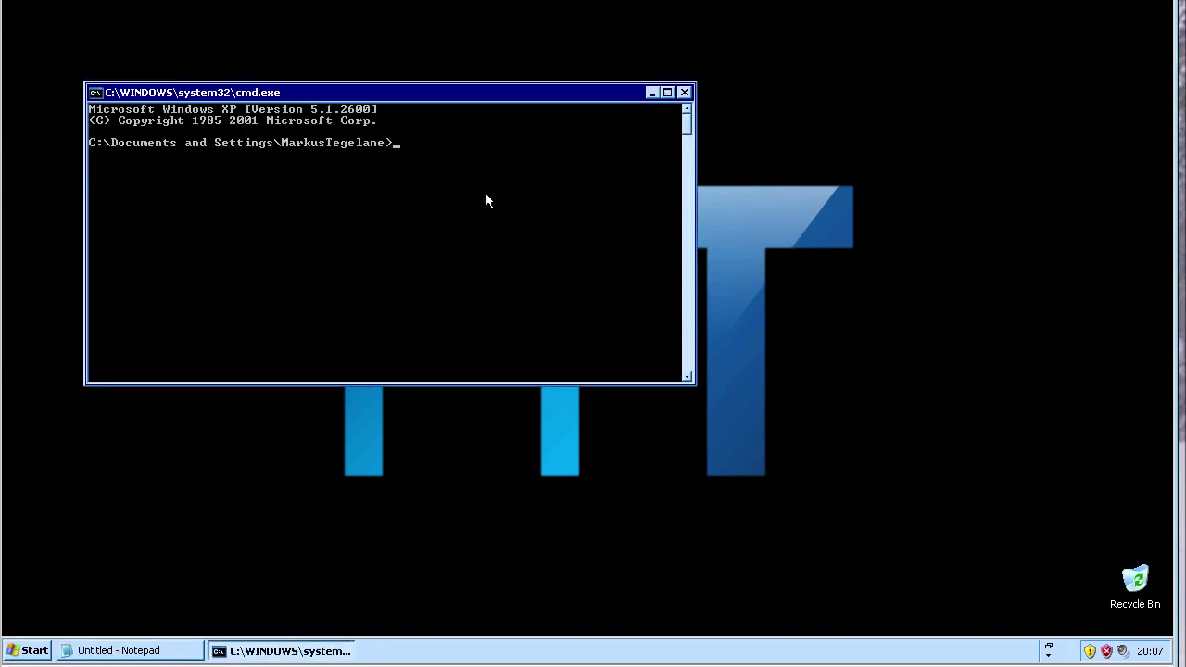
pyautogui.hotkey('alt', 'F4')
pyautogui.click(163, 644)
pyautogui.click(1007, 155)
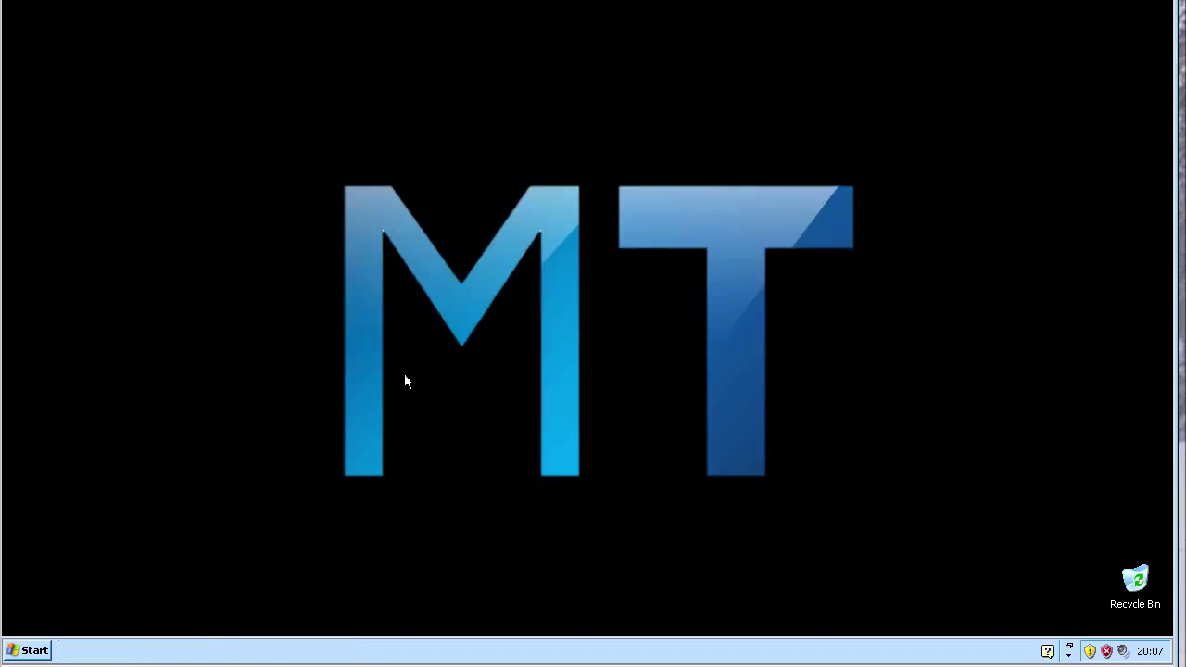
pyautogui.click(37, 651)
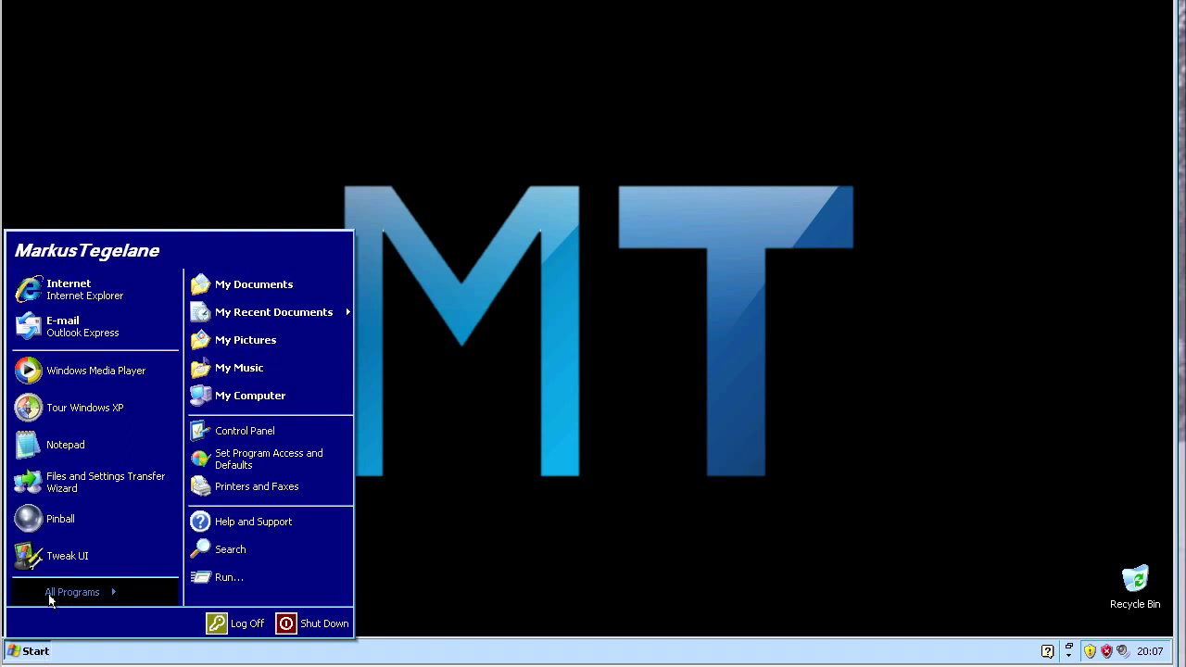
pyautogui.moveTo(88, 596)
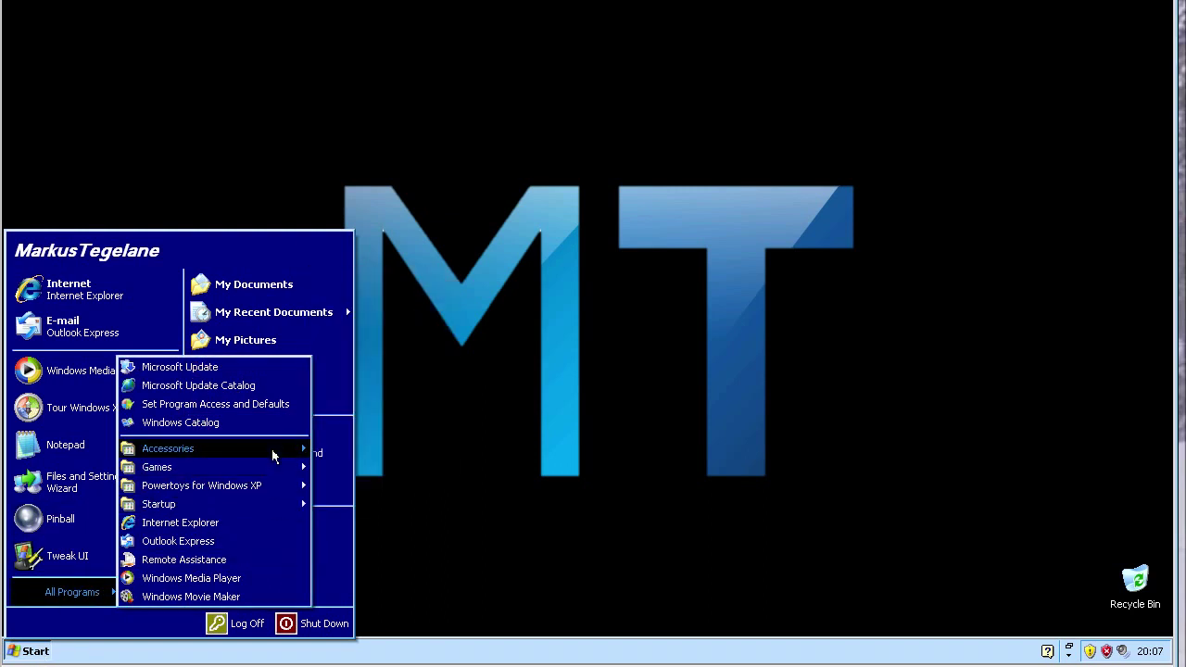
pyautogui.moveTo(232, 449)
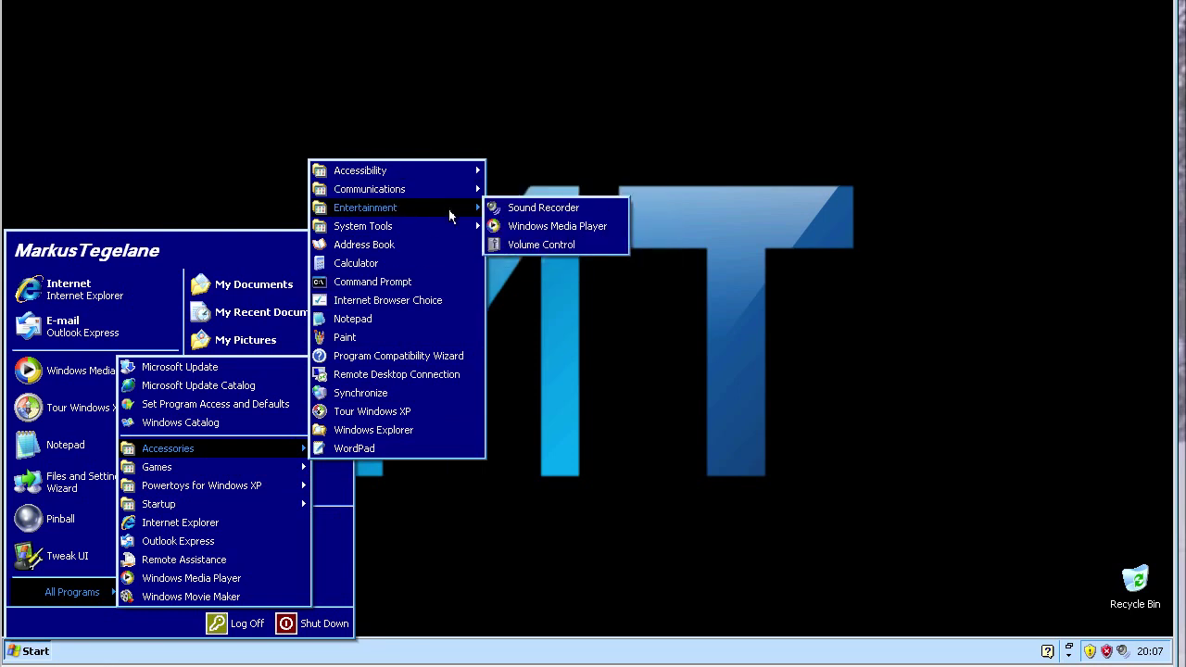
pyautogui.moveTo(455, 206)
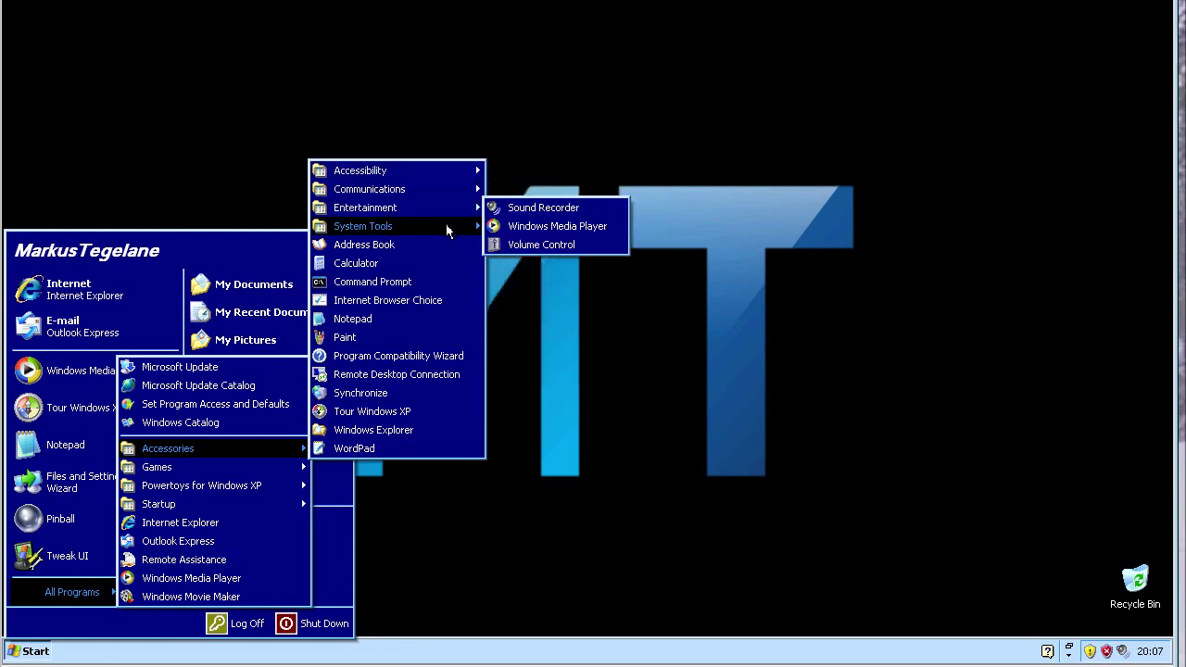
pyautogui.moveTo(447, 230)
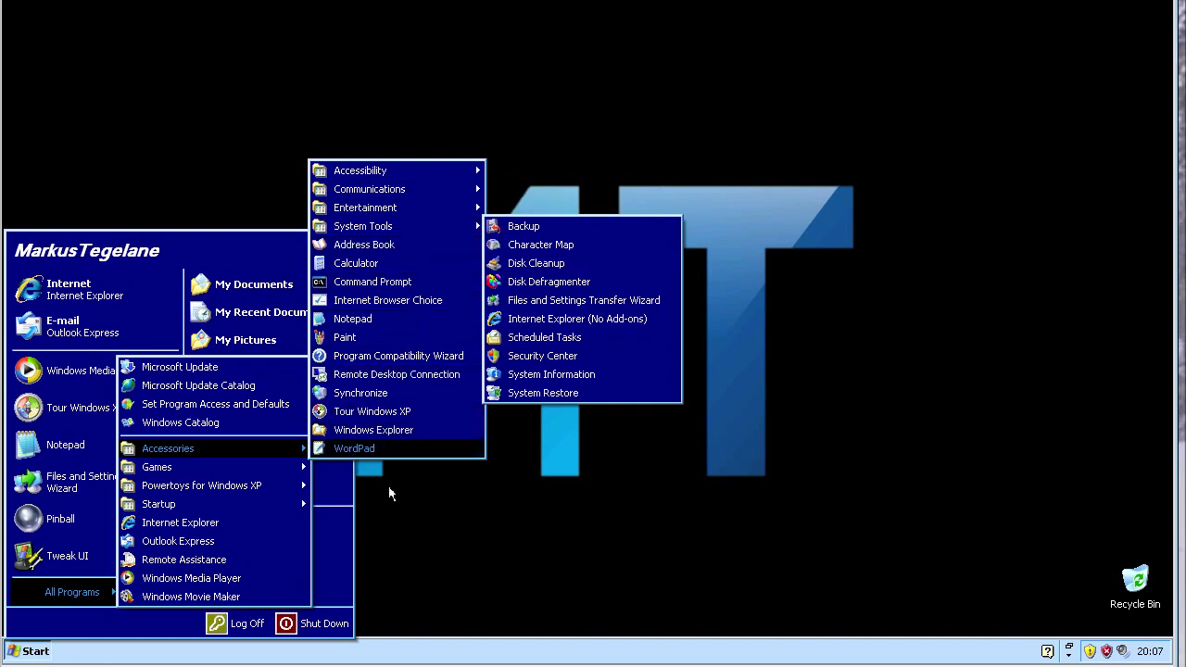
pyautogui.click(382, 587)
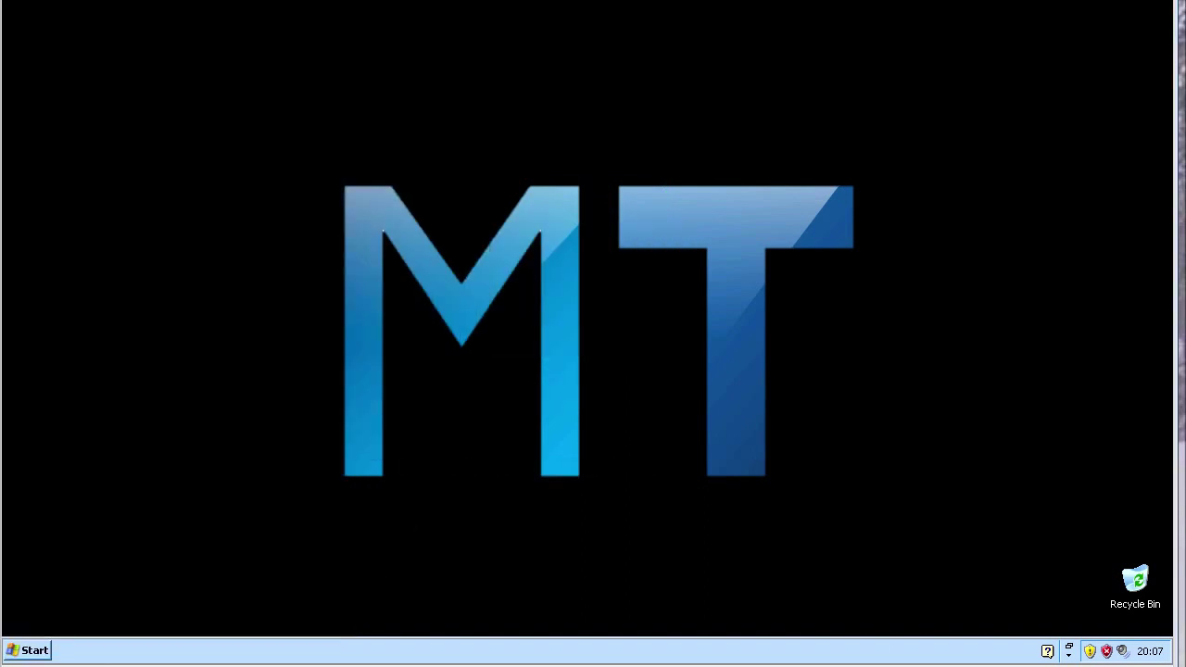
pyautogui.press('super')
# - Open the host's Dokumendid library from the Start menu and scroll down its file list
pyautogui.press('Escape')
pyautogui.press('super')
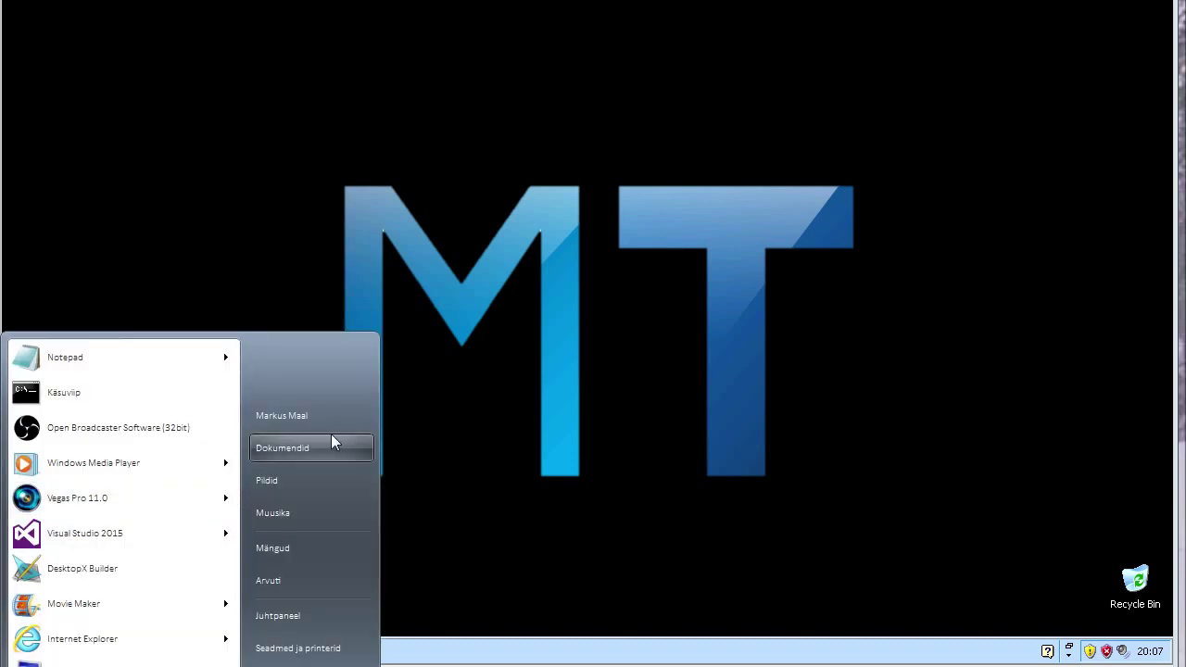
pyautogui.press('Escape')
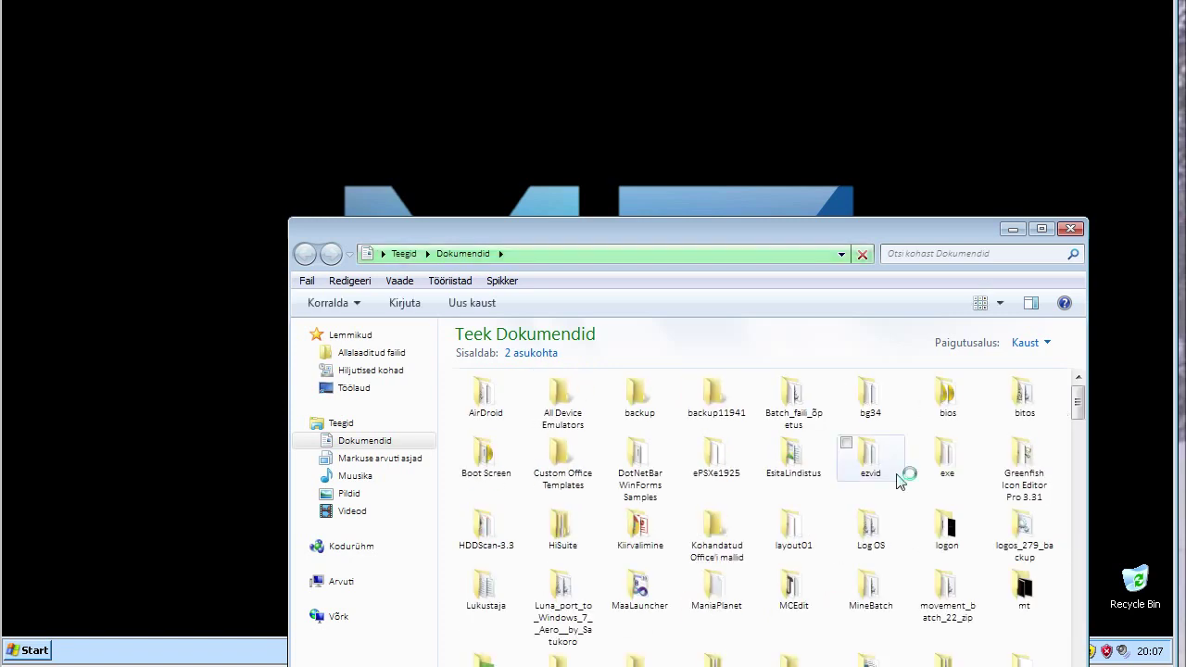
pyautogui.moveTo(1079, 398); pyautogui.dragTo(1077, 542)
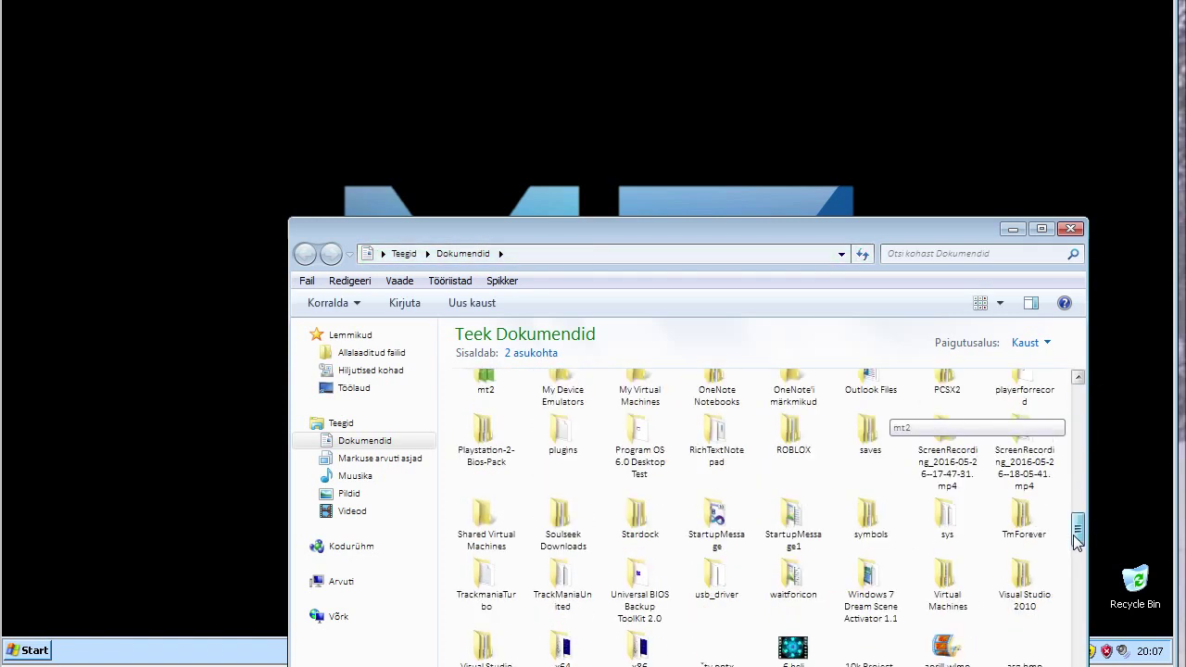
pyautogui.scroll(-5, 1076, 542)
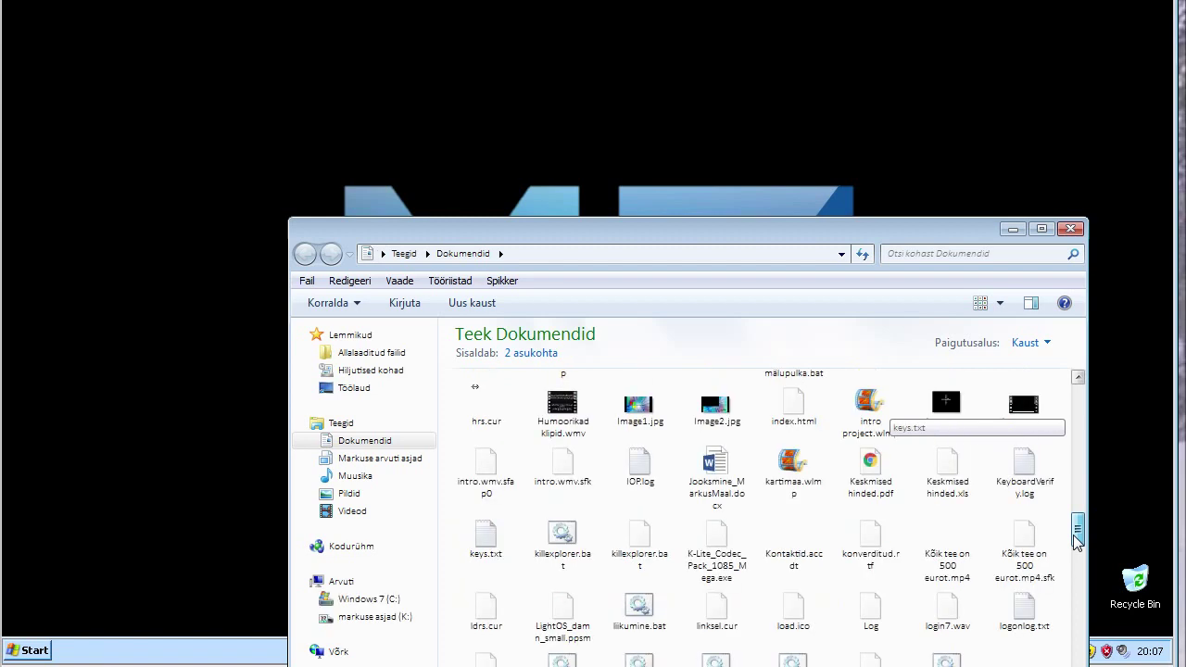